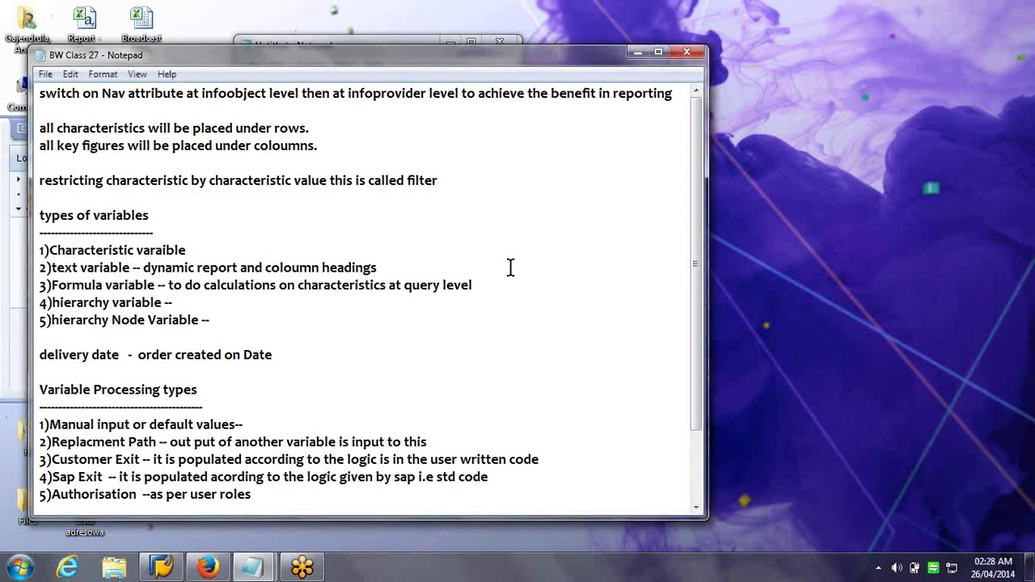
{"action": "key", "text": "ctrl+End"}
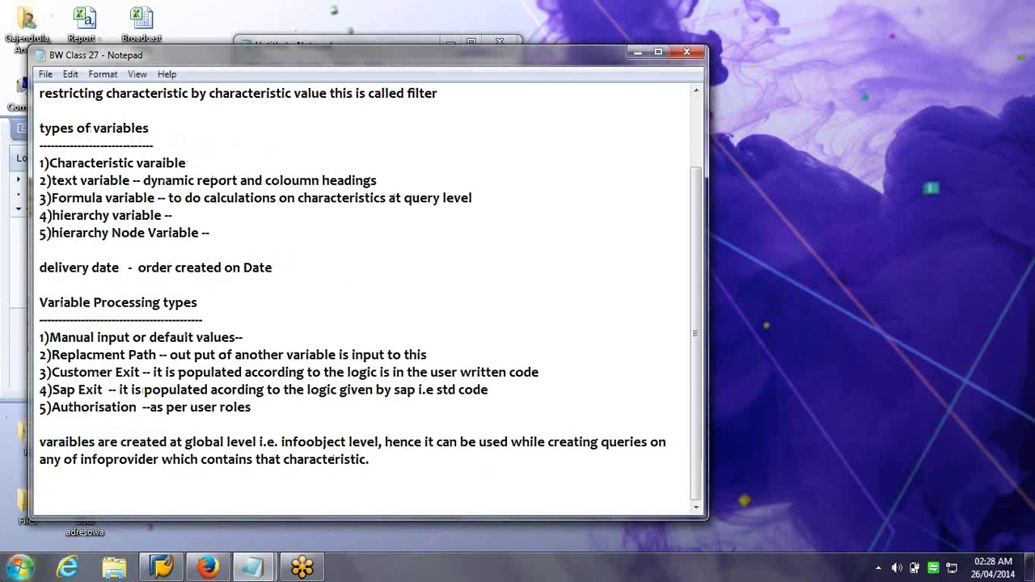
{"action": "left_click", "coordinate": [325, 329]}
{"action": "scroll", "coordinate": [326, 328], "scroll_direction": "up", "scroll_amount": 2}
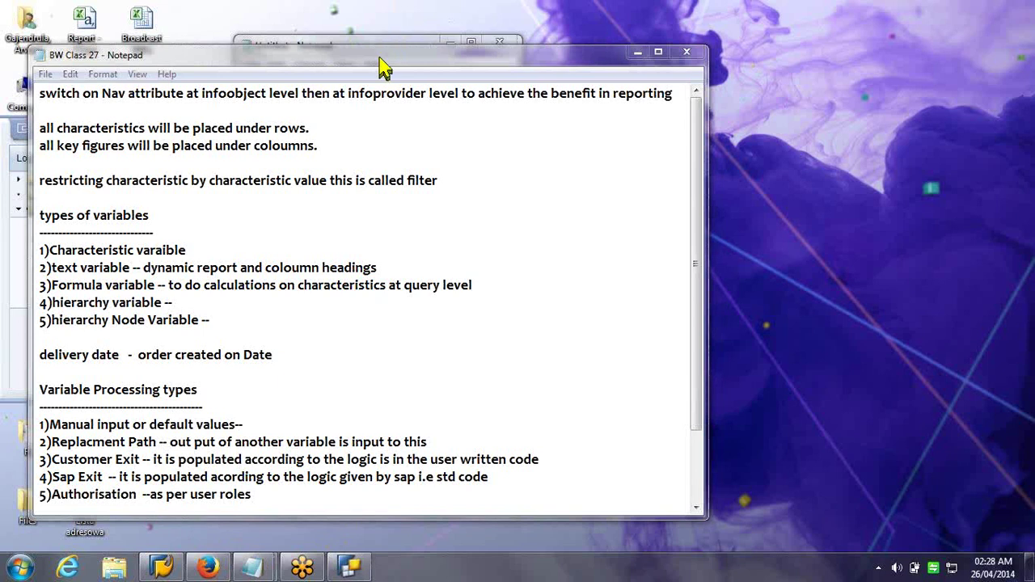
Log the pending BEx Query Designer session on to the bw 7.3 system, client 001, with the account password
{"action": "left_click", "coordinate": [349, 568]}
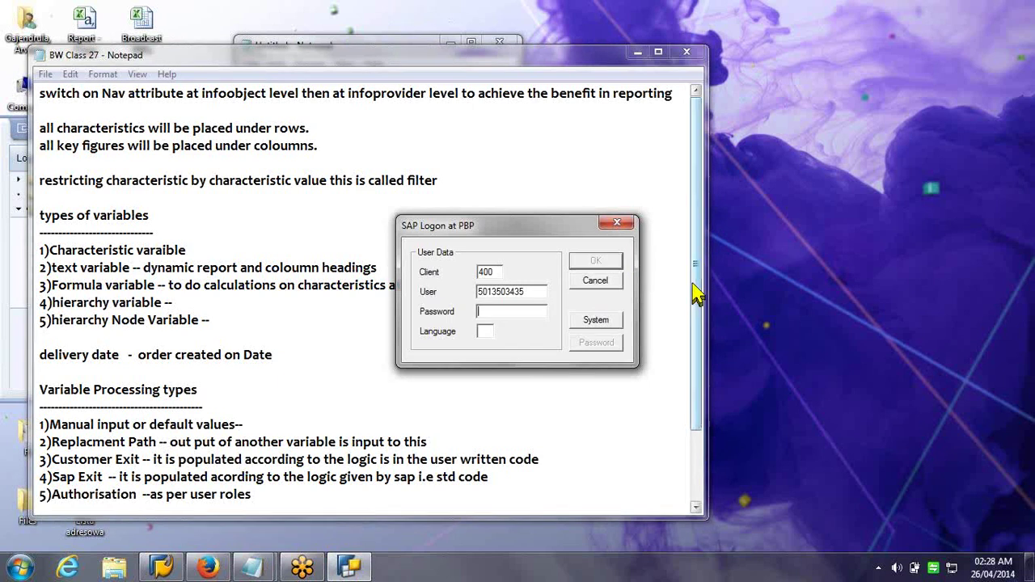
{"action": "left_click", "coordinate": [596, 320]}
{"action": "double_click", "coordinate": [497, 300]}
{"action": "type", "text": "******"}
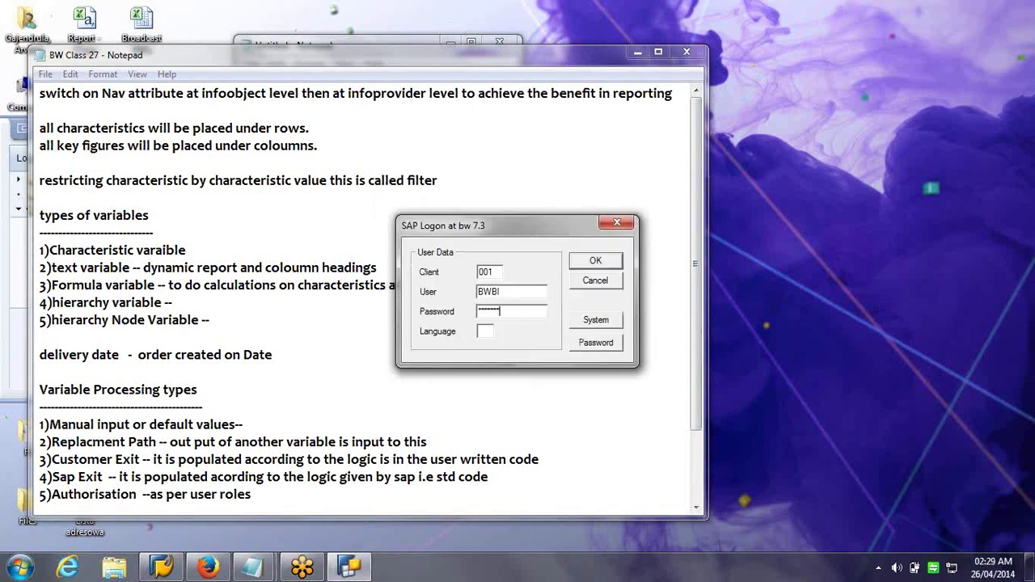
{"action": "key", "text": "Return"}
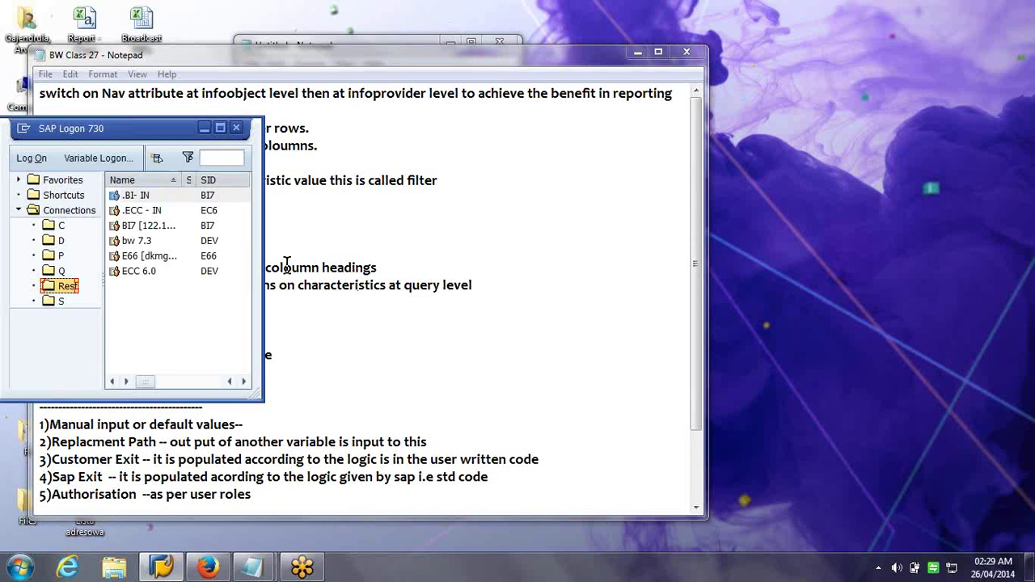
Log on to the bw 7.3 system in SAP Logon with the user name and account password, and dismiss the information message
{"action": "double_click", "coordinate": [150, 240]}
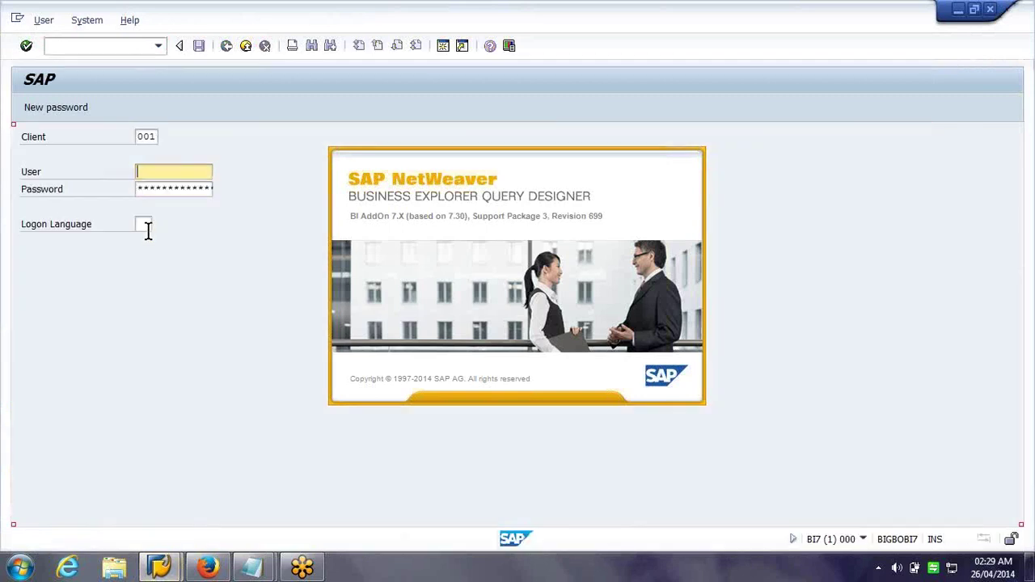
{"action": "type", "text": "bwbi"}
{"action": "left_click", "coordinate": [173, 186]}
{"action": "key", "text": "Return"}
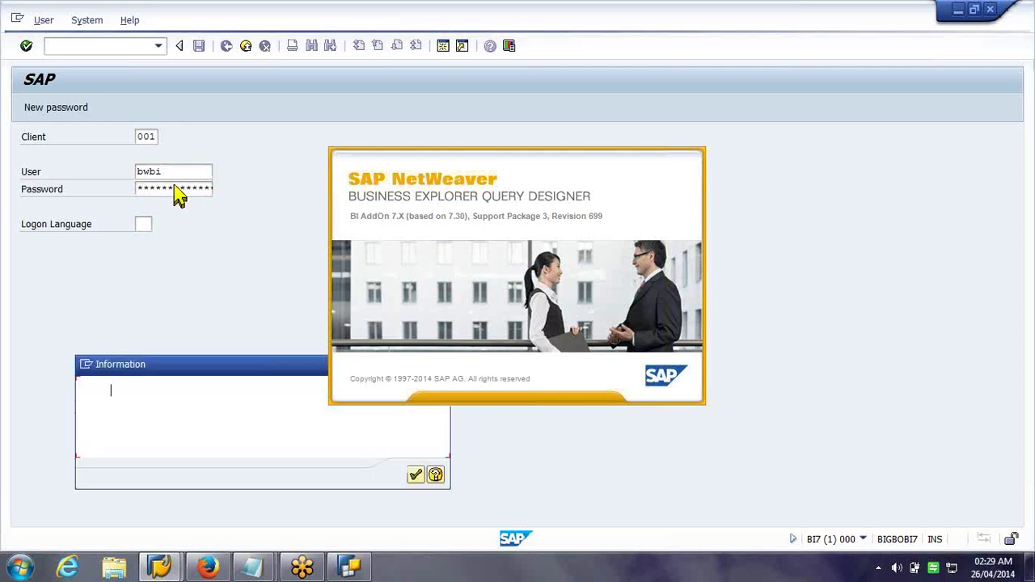
{"action": "left_click", "coordinate": [416, 475]}
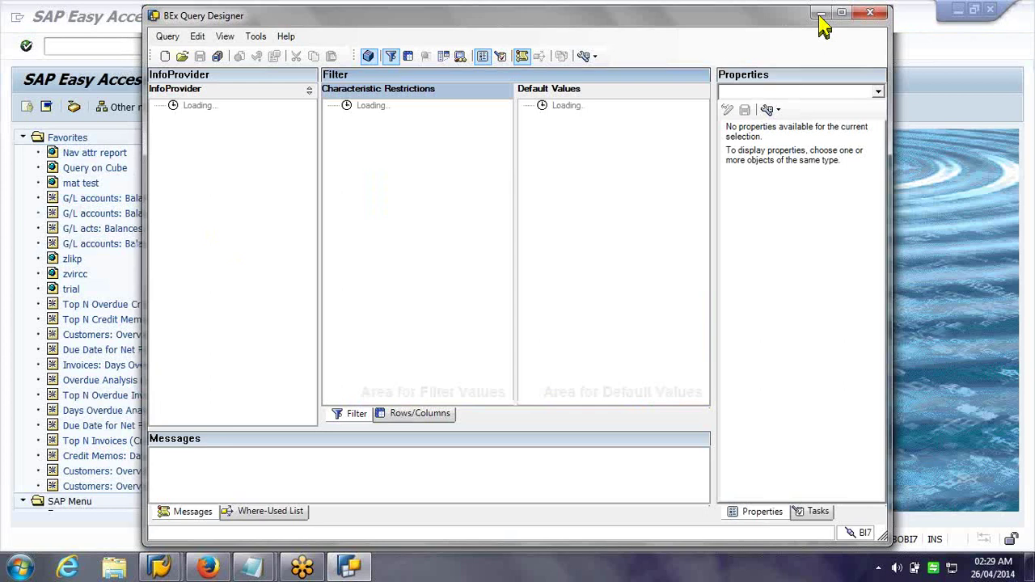
Run transaction RSD1 in SAP and open the master data list of characteristic ZCH_CTRY for maintenance
{"action": "left_click", "coordinate": [821, 14]}
{"action": "type", "text": "rsd1"}
{"action": "key", "text": "Return"}
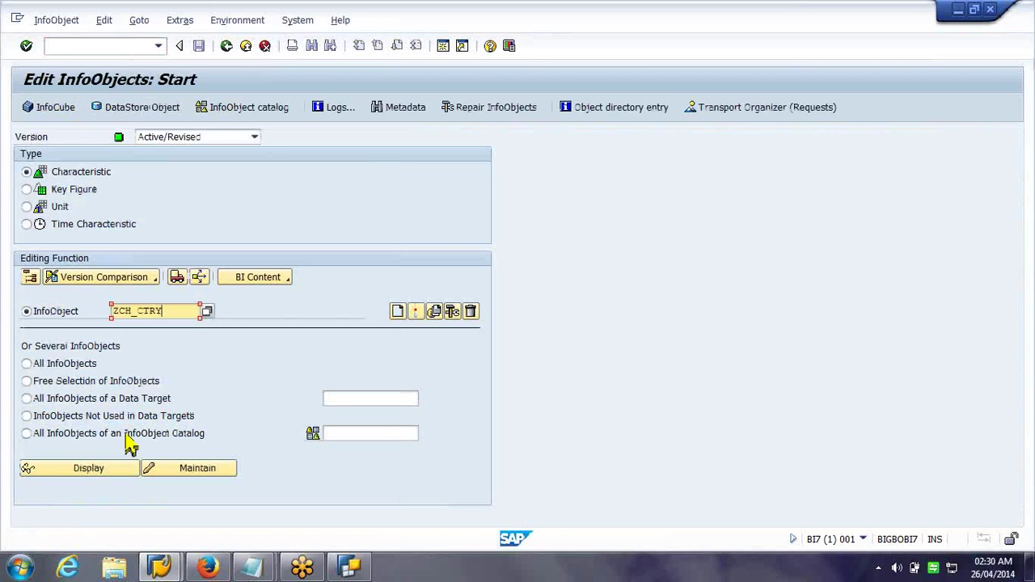
{"action": "left_click", "coordinate": [101, 467]}
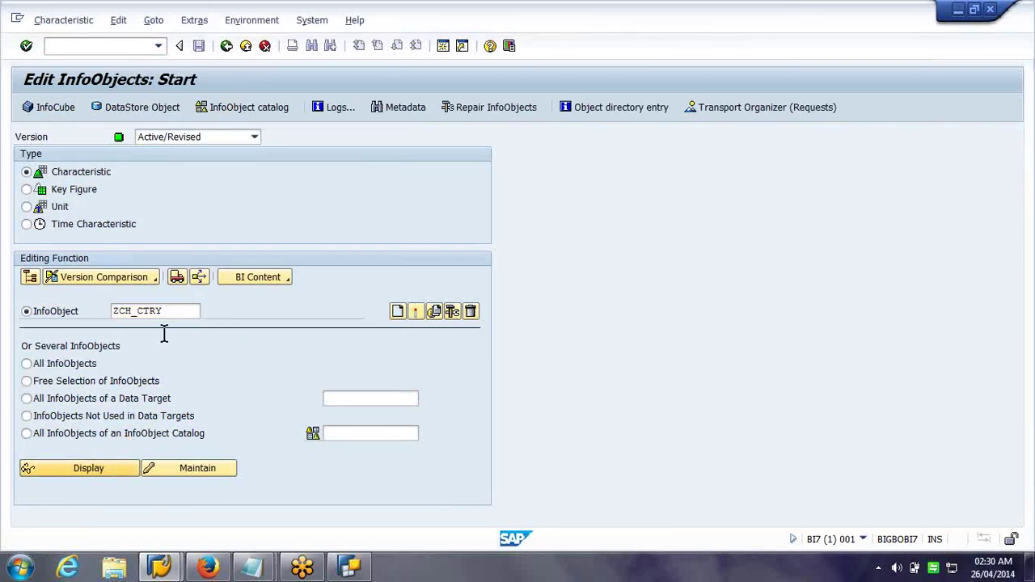
{"action": "left_click", "coordinate": [267, 108]}
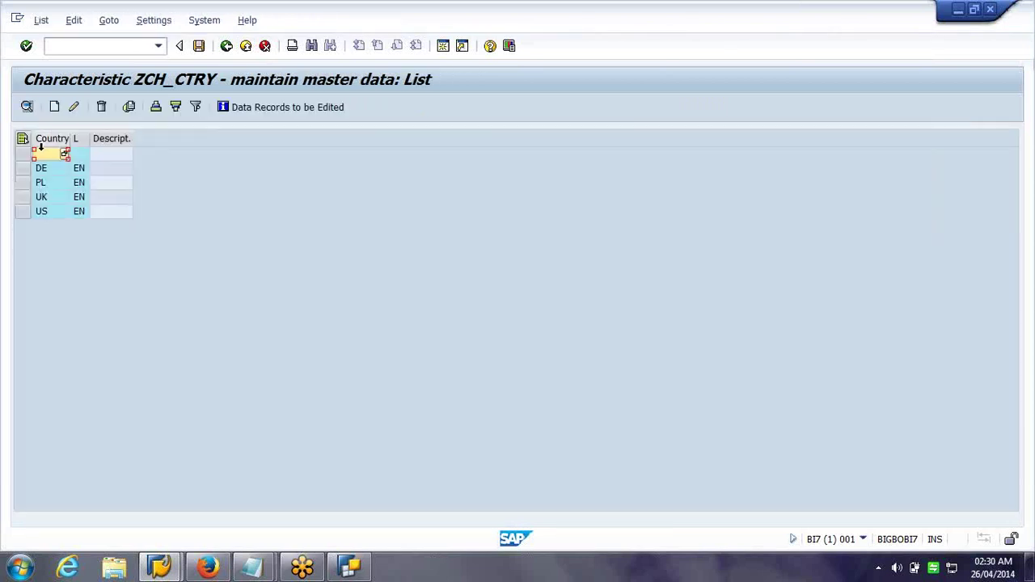
Widen the columns of the country master data list and select the DE and PL records
{"action": "left_click", "coordinate": [114, 139]}
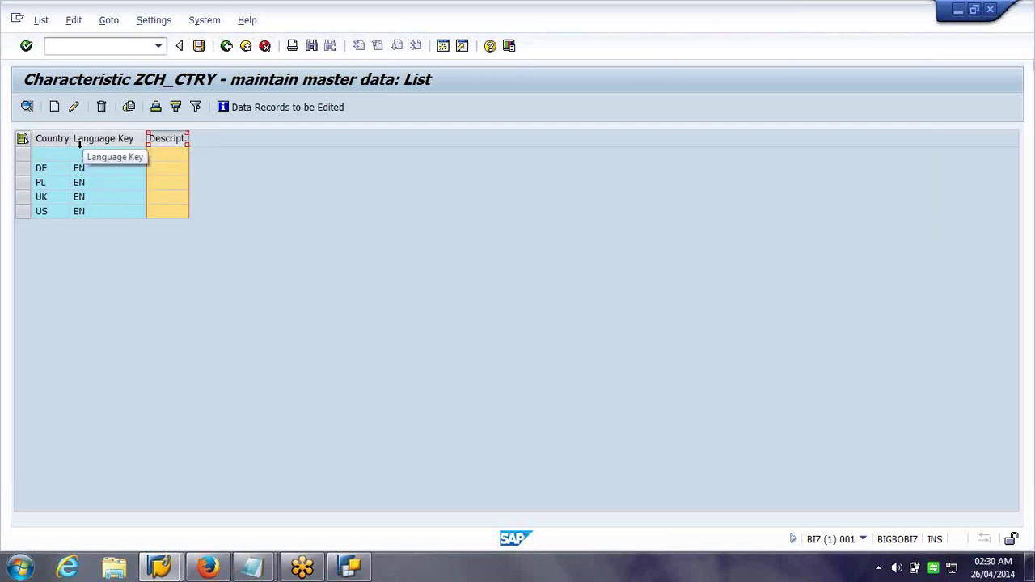
{"action": "left_click_drag", "start_coordinate": [83, 142], "coordinate": [91, 142]}
{"action": "left_click", "coordinate": [22, 168]}
{"action": "left_click", "coordinate": [23, 183], "text": "shift"}
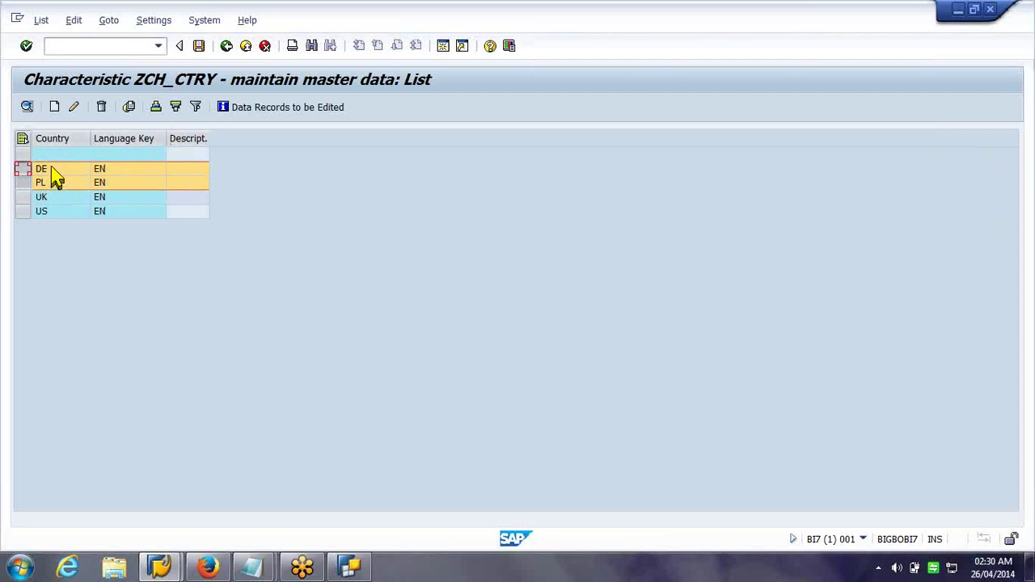
{"action": "left_click", "coordinate": [89, 45]}
Switch to BEx Query Designer and open the most recently changed favorite query, Nav attr report
{"action": "left_click", "coordinate": [358, 566]}
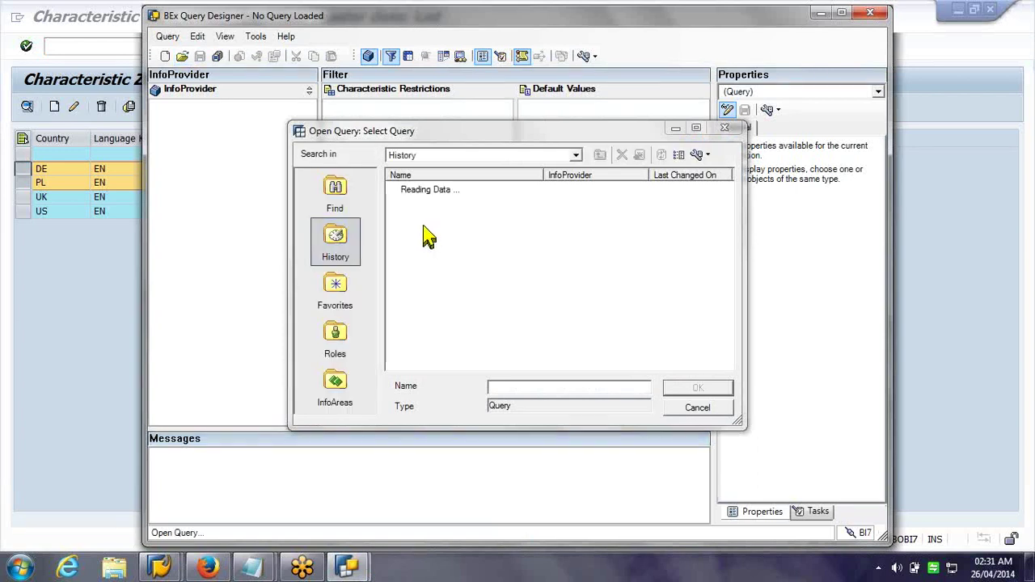
{"action": "left_click", "coordinate": [348, 293]}
{"action": "left_click", "coordinate": [705, 177]}
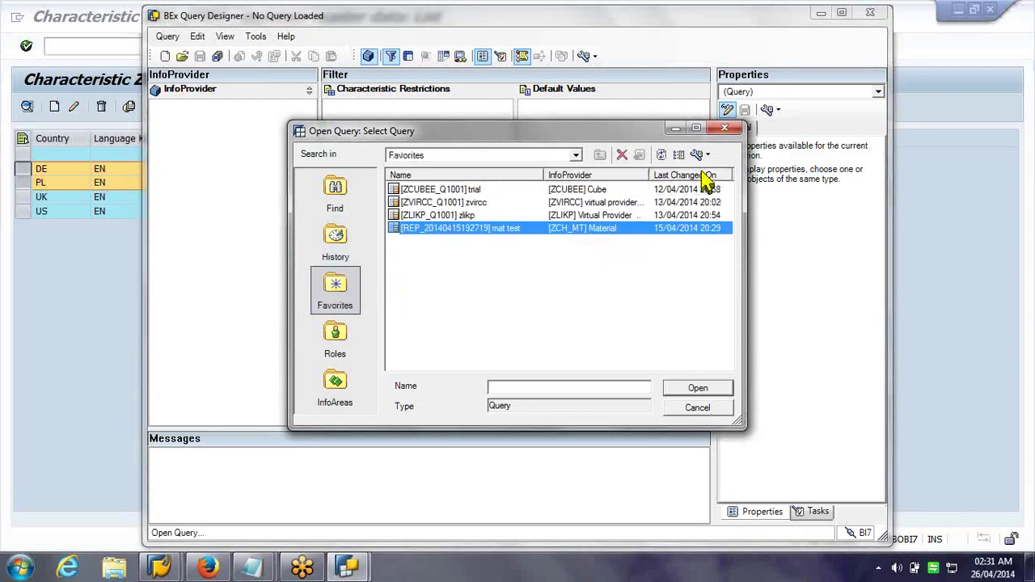
{"action": "left_click", "coordinate": [704, 178]}
{"action": "left_click", "coordinate": [627, 204]}
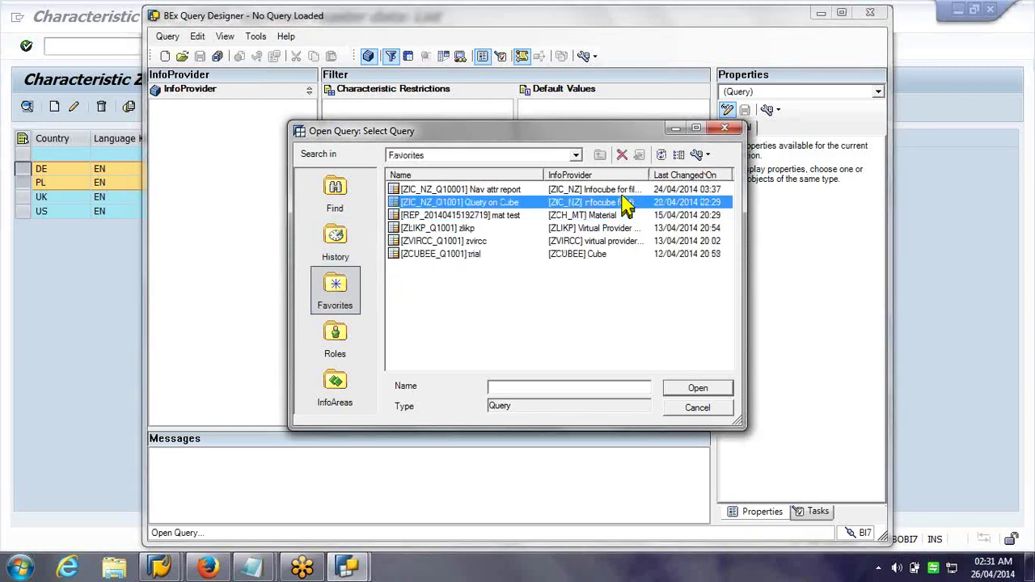
{"action": "left_click", "coordinate": [432, 191]}
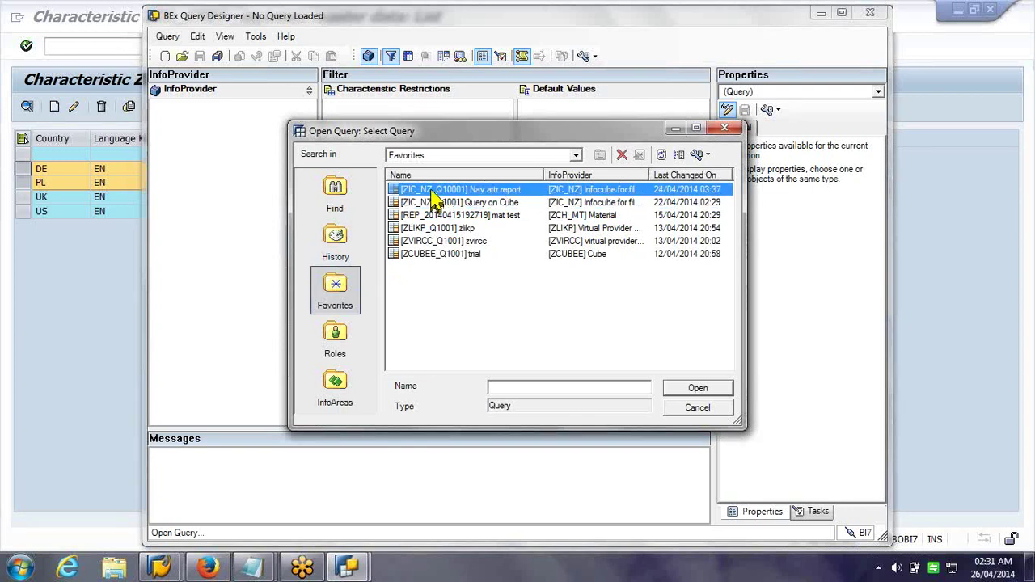
{"action": "double_click", "coordinate": [431, 191]}
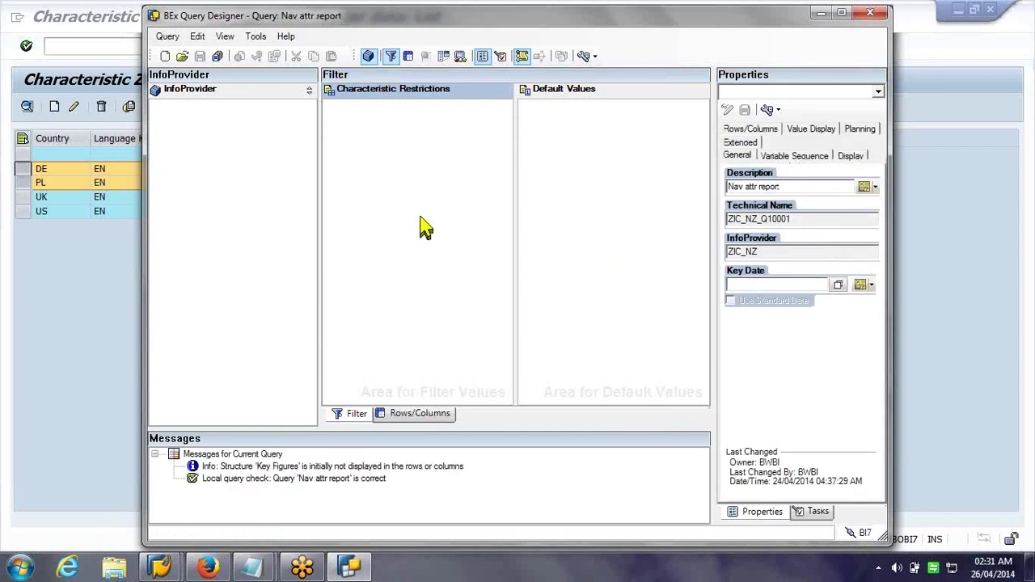
Show the query's rows and columns layout and expand the Ship to Party dimension down to Ship To party's attributes
{"action": "left_click", "coordinate": [410, 416]}
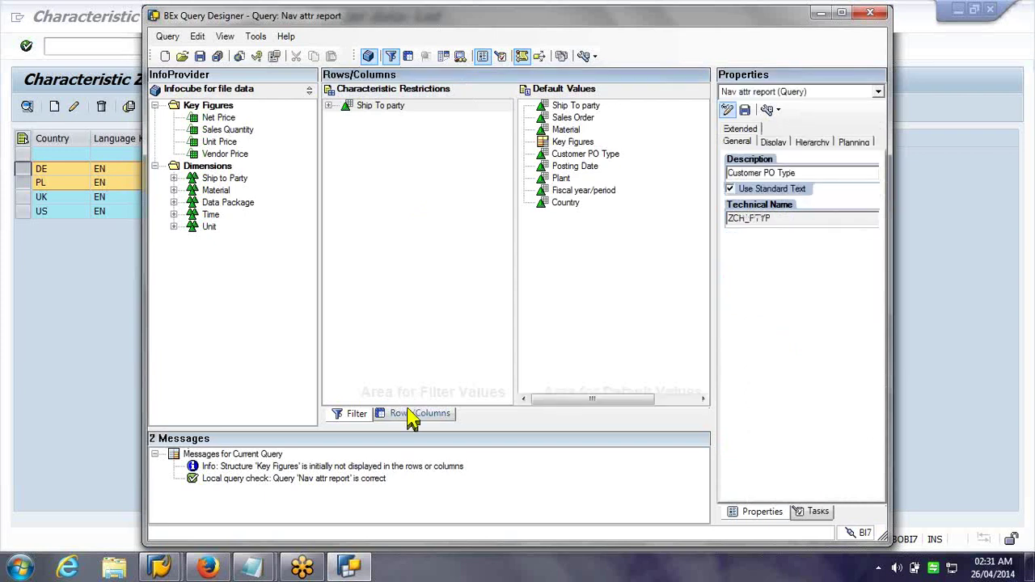
{"action": "left_click", "coordinate": [174, 178]}
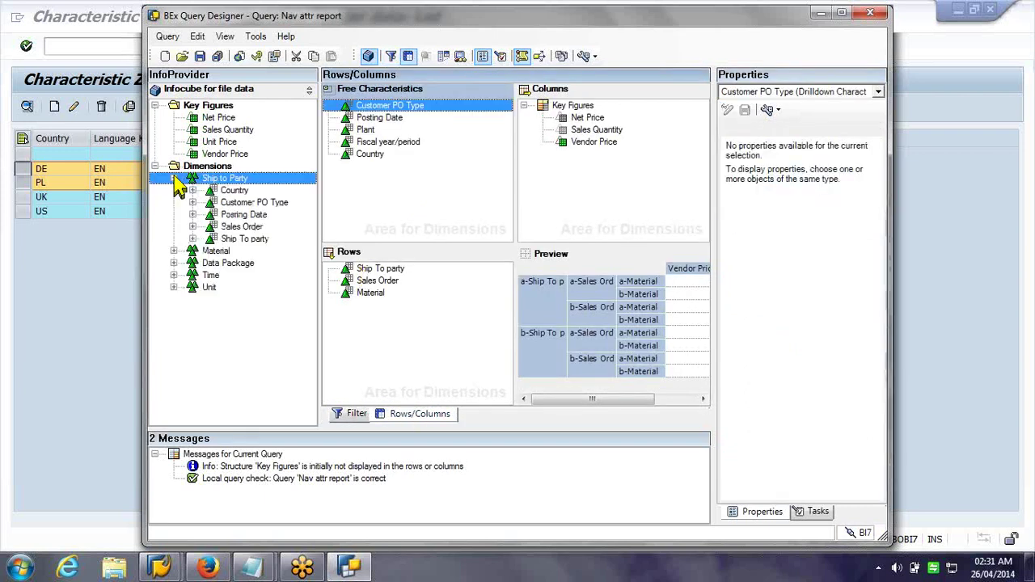
{"action": "left_click", "coordinate": [235, 191]}
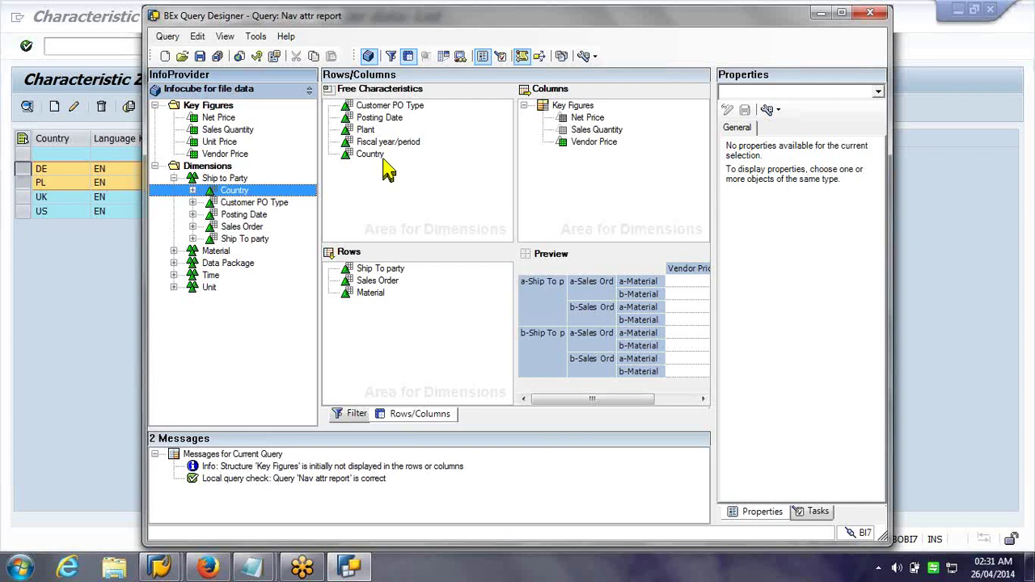
{"action": "left_click", "coordinate": [202, 240]}
{"action": "left_click", "coordinate": [193, 239]}
{"action": "double_click", "coordinate": [235, 251]}
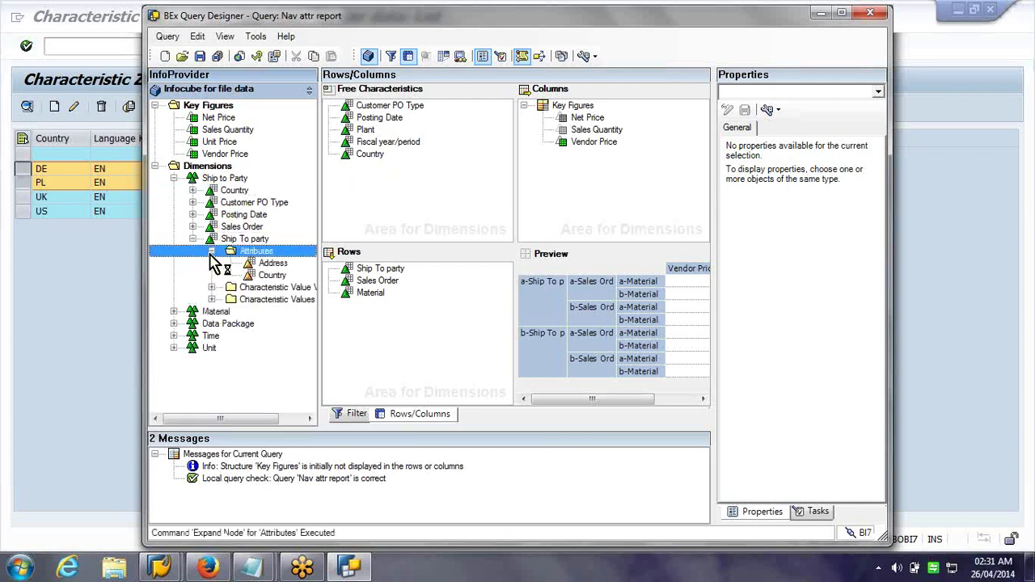
Try the Address attribute under Ship To party in the rows, and remove Ship To party from the rows
{"action": "left_click", "coordinate": [271, 264]}
{"action": "left_click_drag", "start_coordinate": [276, 271], "coordinate": [415, 275]}
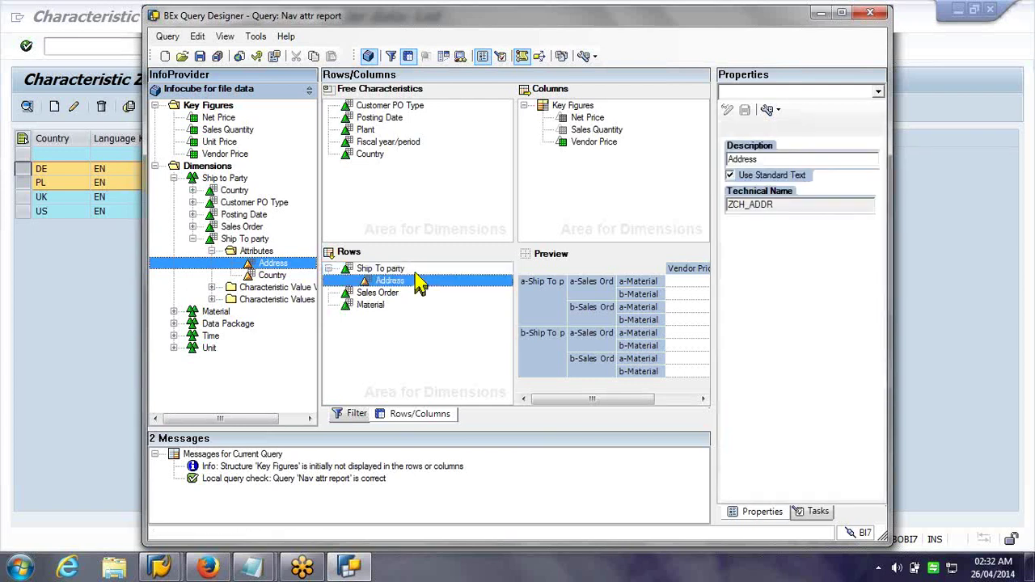
{"action": "left_click_drag", "start_coordinate": [388, 270], "coordinate": [204, 269]}
Try the Address attribute in the free characteristics, and remove the resulting Ship To party entry
{"action": "left_click_drag", "start_coordinate": [267, 264], "coordinate": [384, 212]}
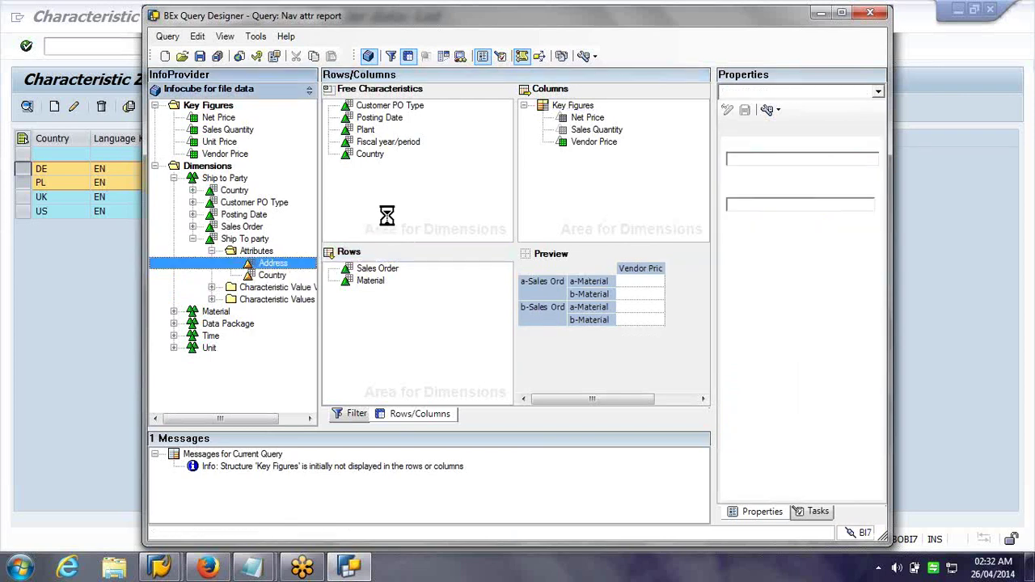
{"action": "left_click", "coordinate": [387, 109]}
{"action": "left_click_drag", "start_coordinate": [380, 109], "coordinate": [248, 208]}
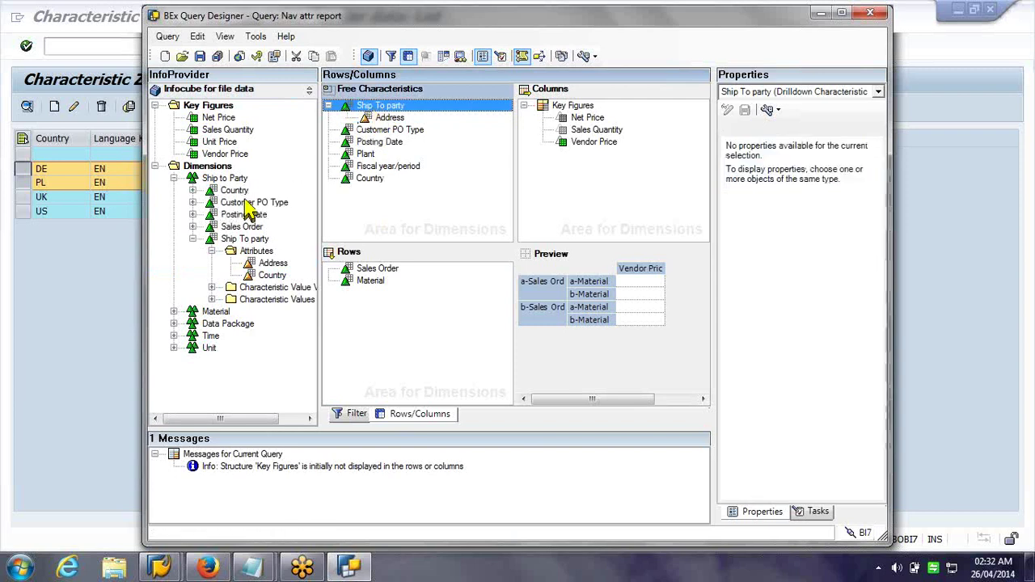
Place Ship To party with its Address attribute above Sales Order in the rows and save the query
{"action": "left_click", "coordinate": [240, 190]}
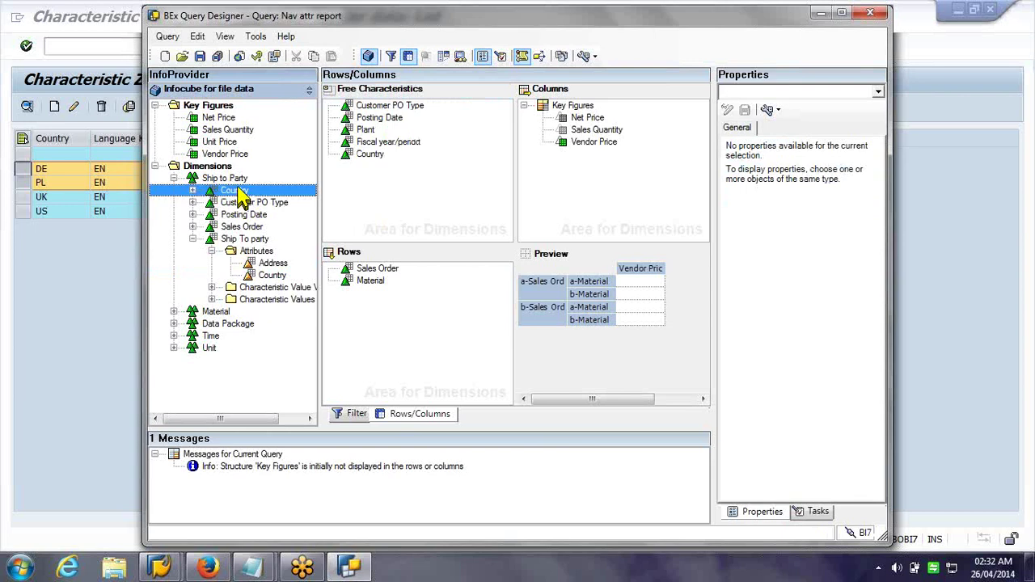
{"action": "left_click", "coordinate": [369, 155]}
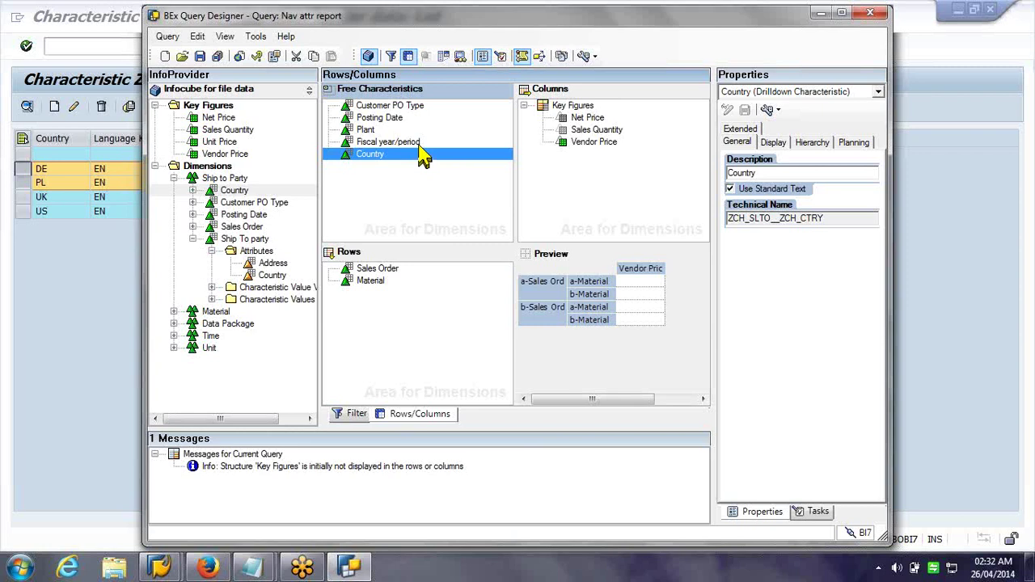
{"action": "left_click", "coordinate": [241, 242]}
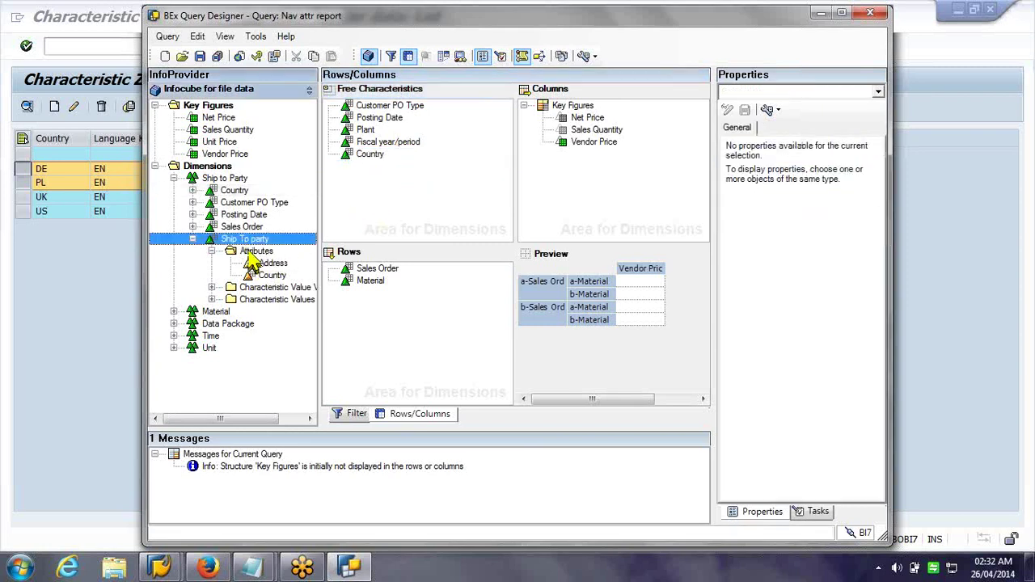
{"action": "left_click_drag", "start_coordinate": [261, 267], "coordinate": [387, 269]}
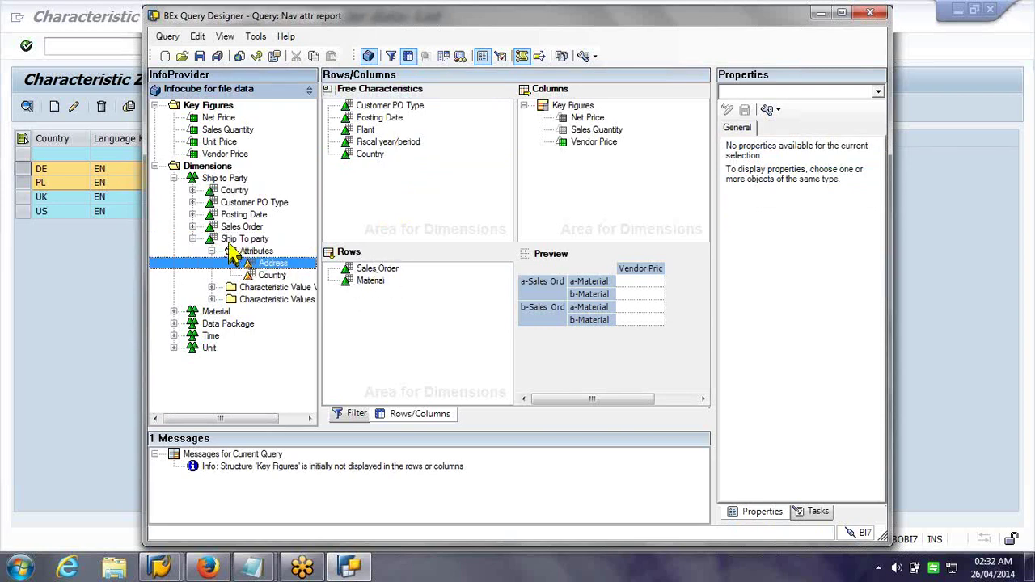
{"action": "left_click_drag", "start_coordinate": [243, 239], "coordinate": [388, 263]}
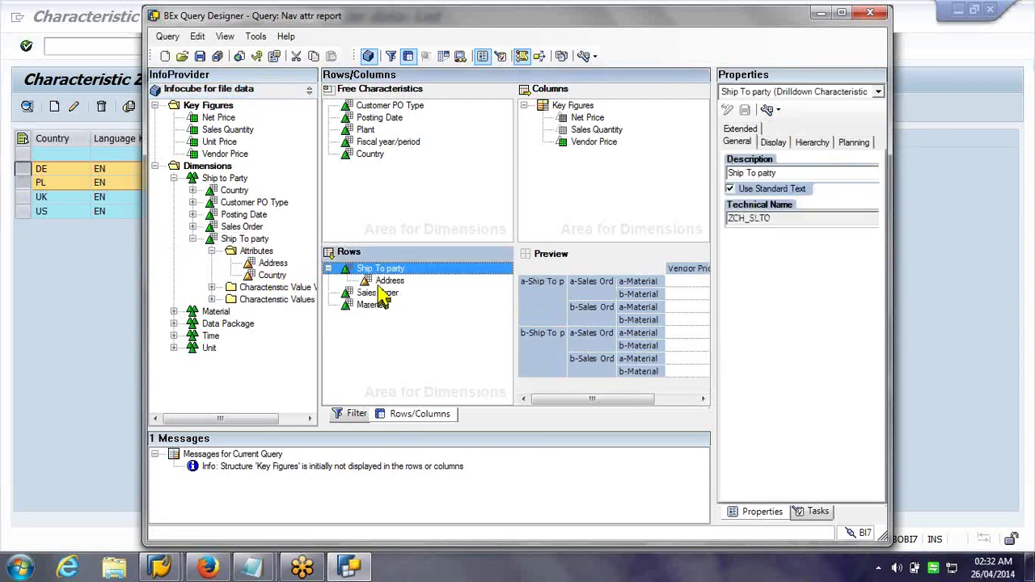
{"action": "left_click", "coordinate": [200, 57]}
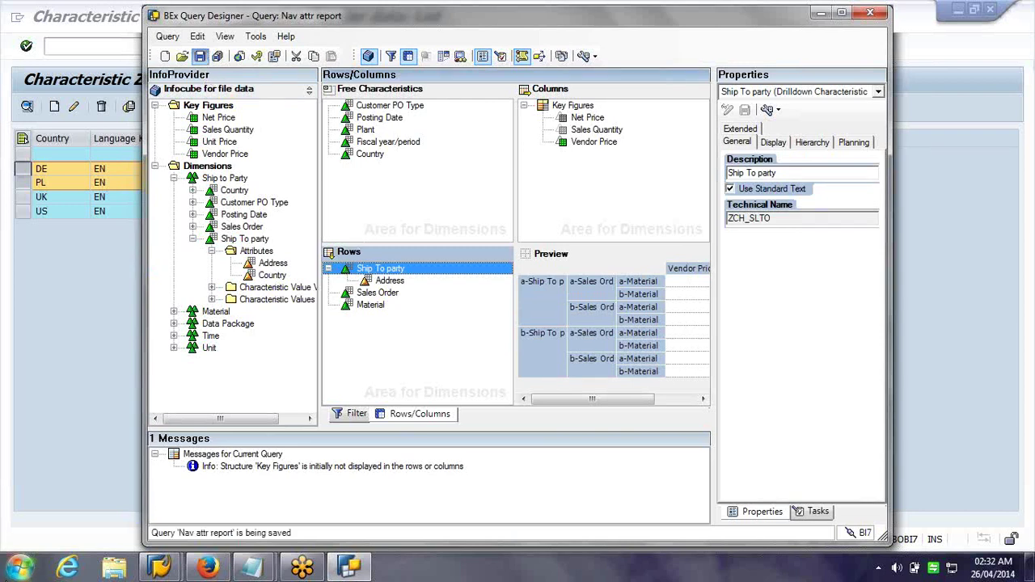
Start BEx Analyzer in Excel and bring up its query selection, logging on with the account password
{"action": "left_click", "coordinate": [20, 568]}
{"action": "left_click", "coordinate": [69, 253]}
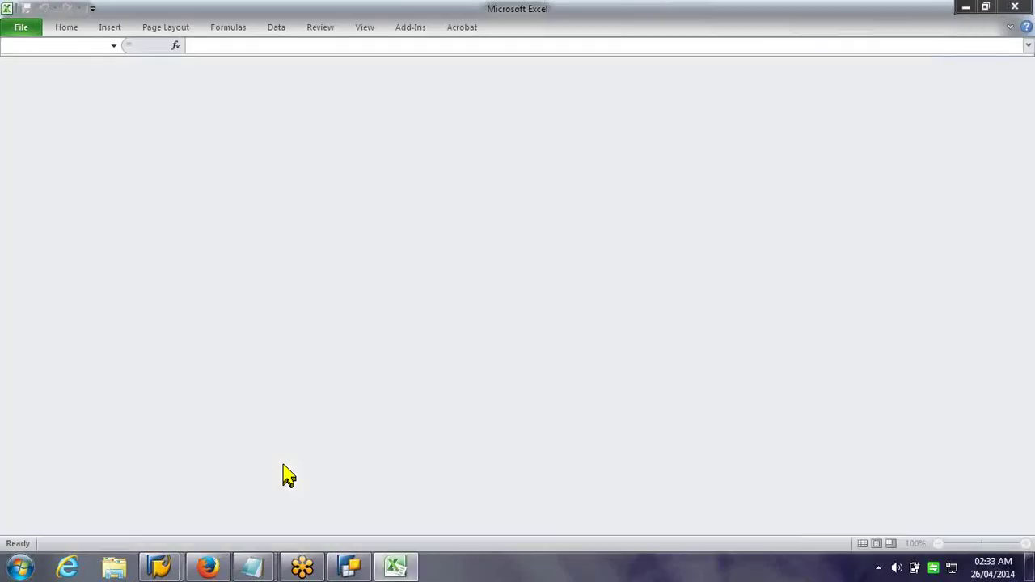
{"action": "left_click", "coordinate": [407, 27]}
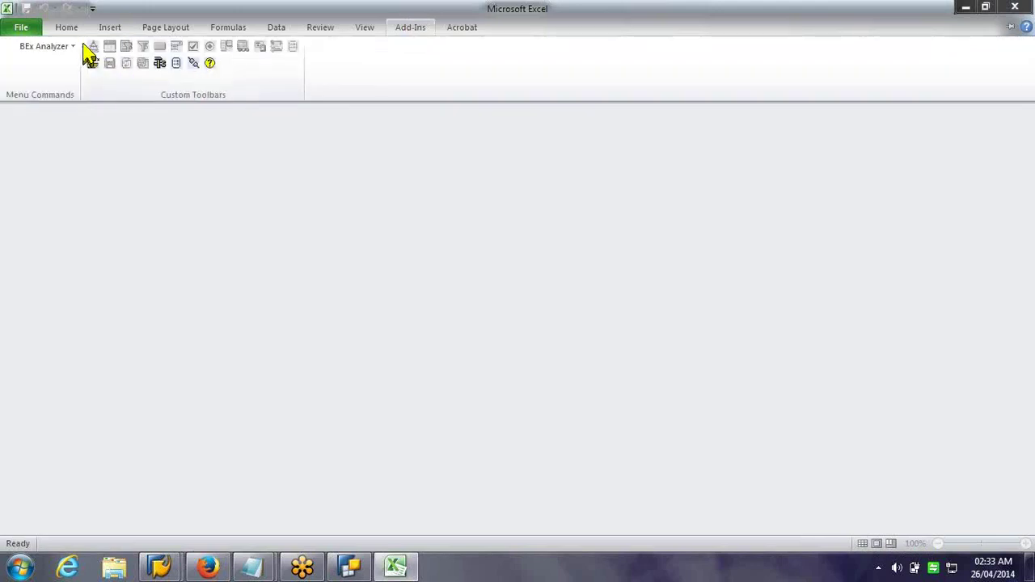
{"action": "left_click", "coordinate": [69, 49]}
{"action": "left_click", "coordinate": [63, 70]}
{"action": "type", "text": "******"}
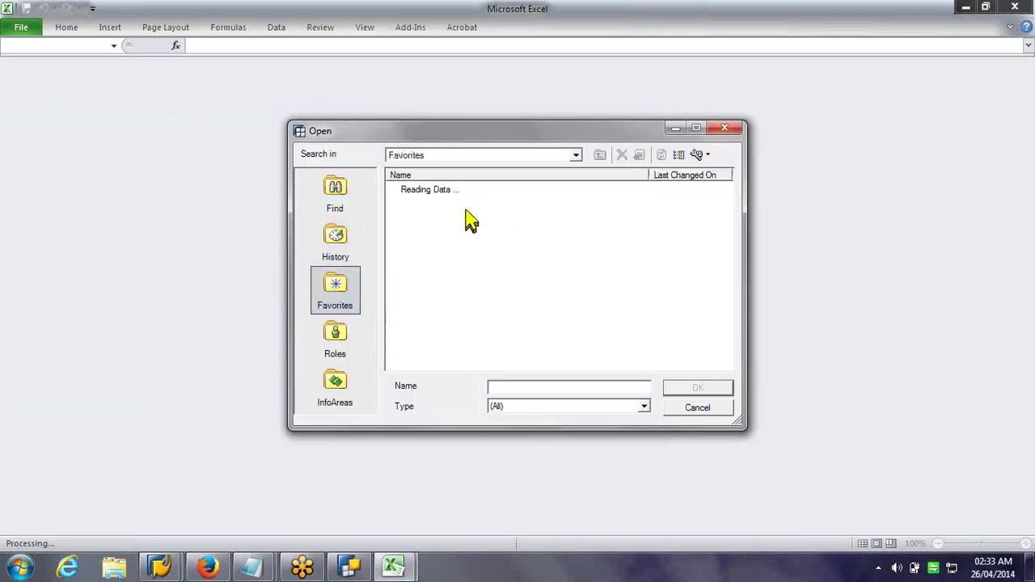
Sort the favourite queries by last changed date and open the Nav attr report query
{"action": "left_click", "coordinate": [680, 176]}
{"action": "left_click", "coordinate": [677, 175]}
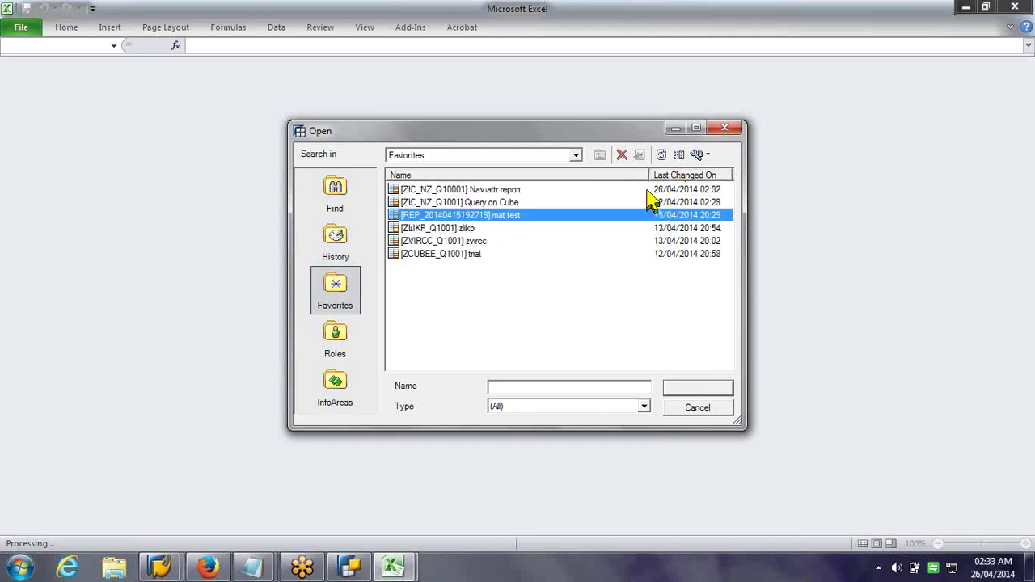
{"action": "left_click", "coordinate": [647, 191]}
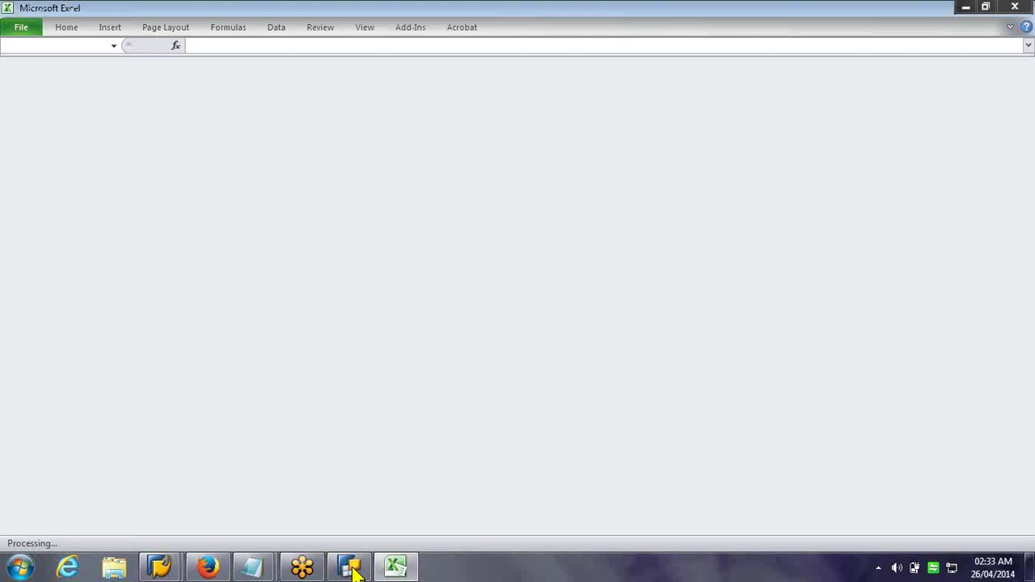
Switch to BEx Query Designer and examine the detail settings of the ship to party variable in the characteristic restrictions
{"action": "left_click", "coordinate": [352, 568]}
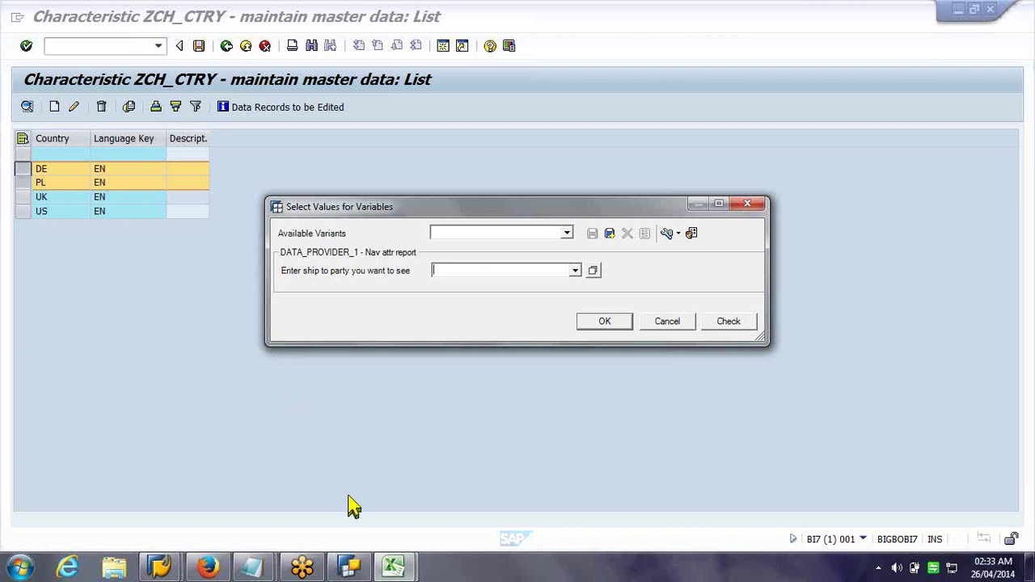
{"action": "left_click", "coordinate": [356, 569]}
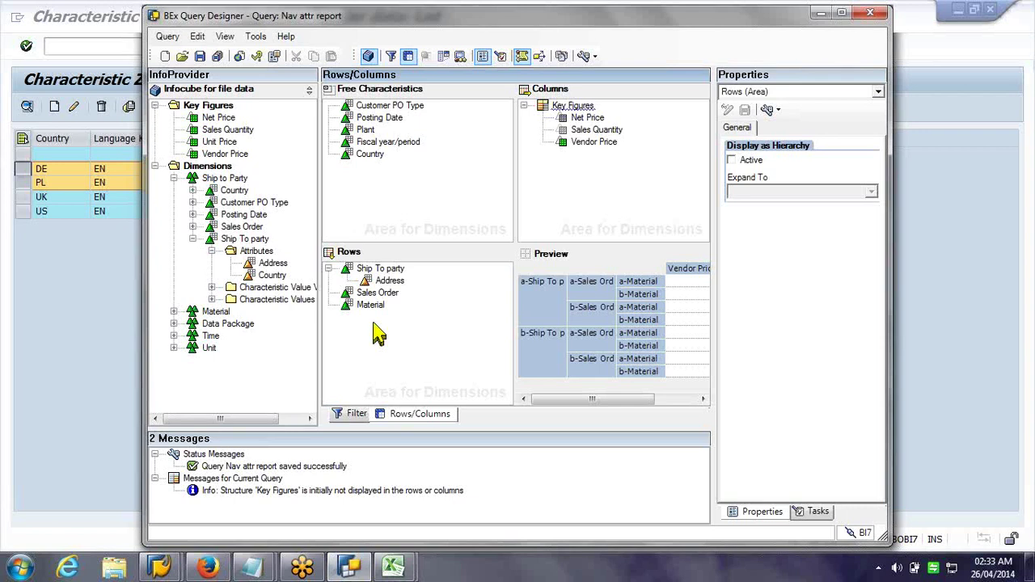
{"action": "left_click", "coordinate": [357, 413]}
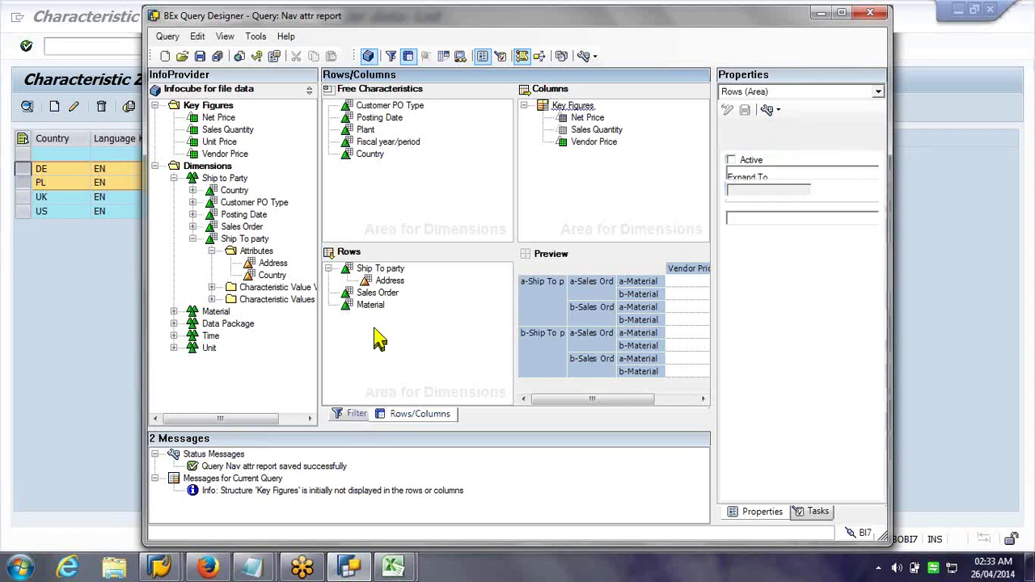
{"action": "double_click", "coordinate": [346, 108]}
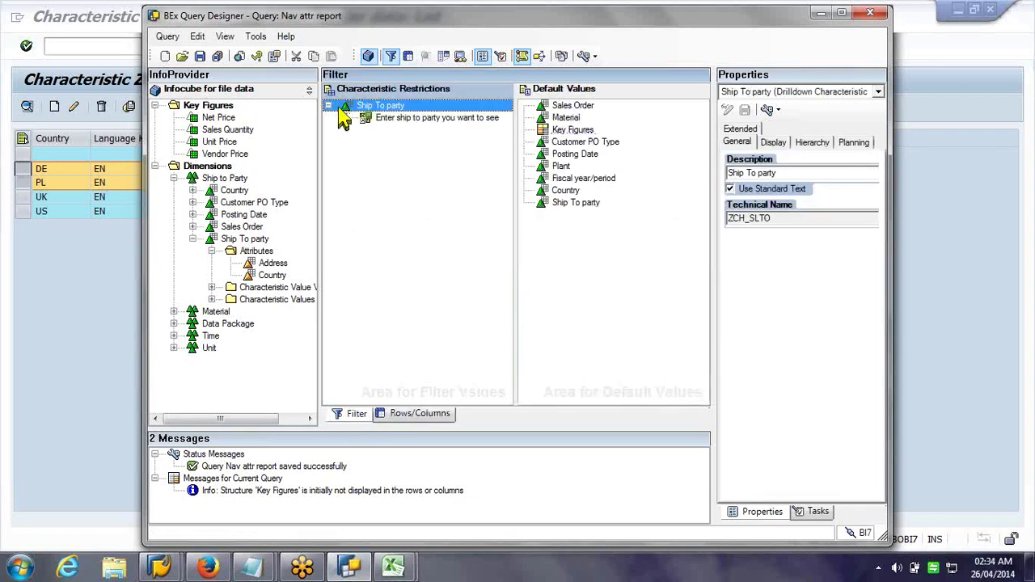
{"action": "double_click", "coordinate": [384, 119]}
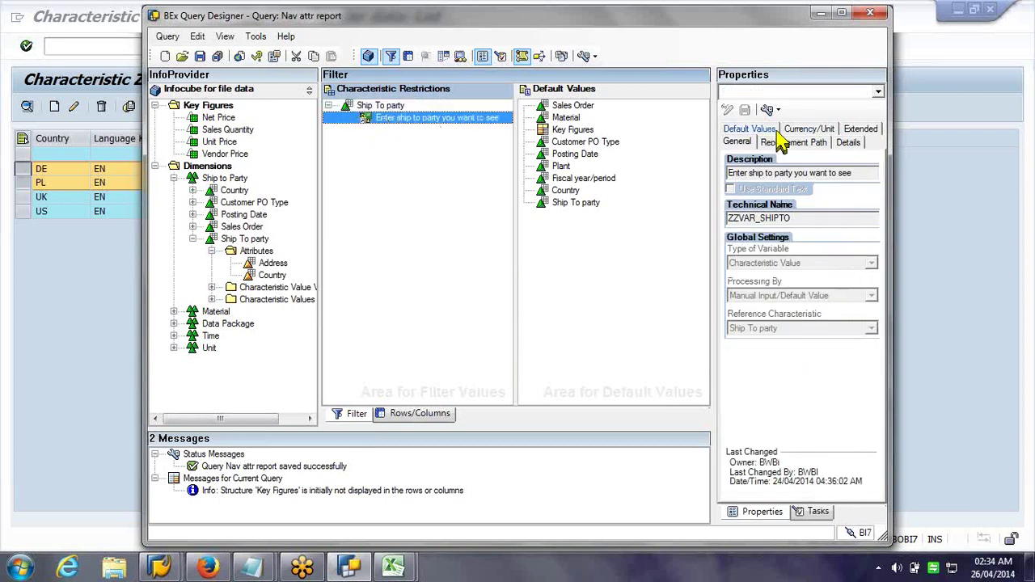
{"action": "left_click", "coordinate": [848, 144]}
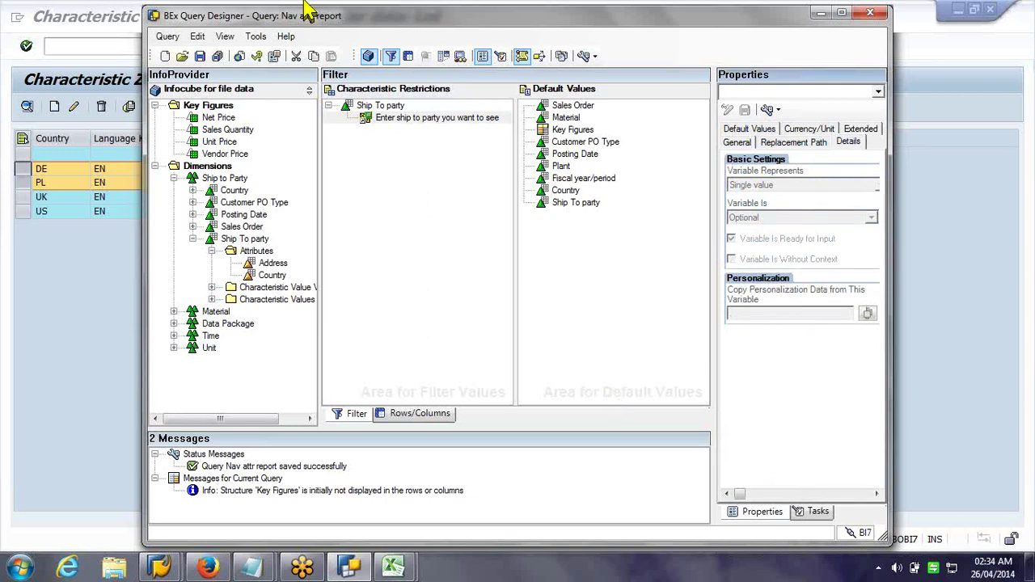
Make the "Enter ship to party you want to see" variable under Ship To party Mandatory and save the query
{"action": "left_click", "coordinate": [210, 287]}
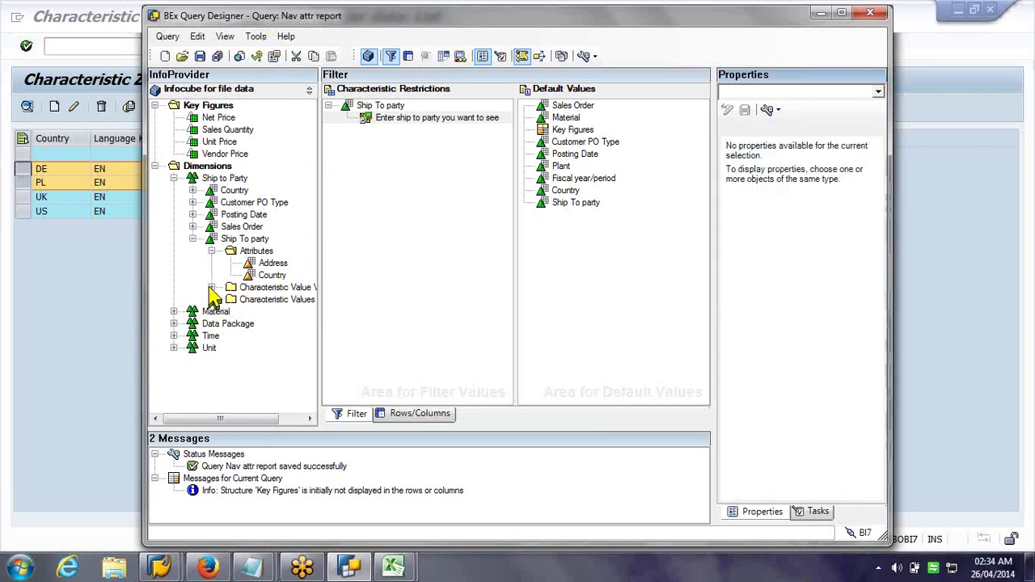
{"action": "left_click", "coordinate": [211, 289]}
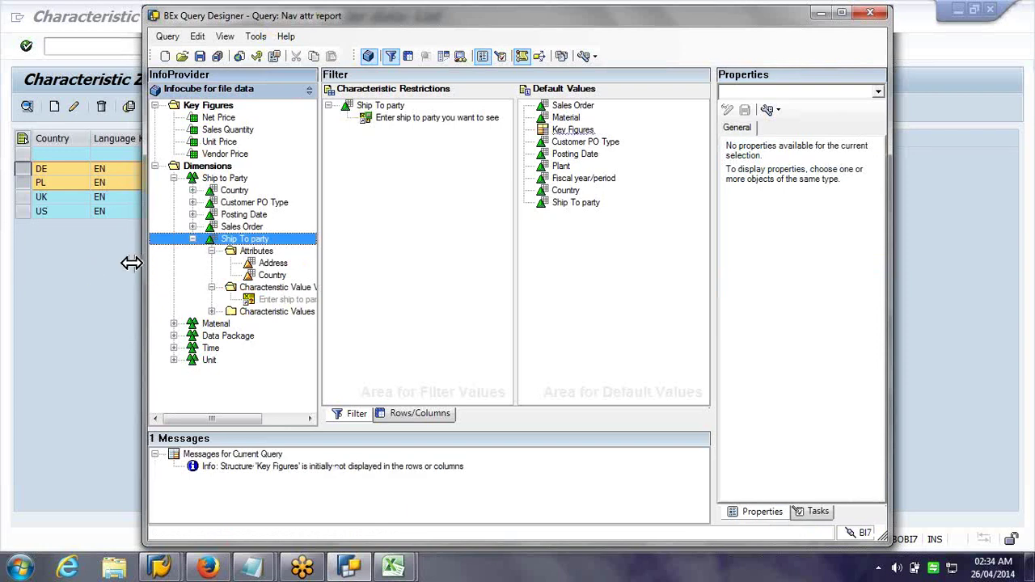
{"action": "left_click_drag", "start_coordinate": [131, 263], "coordinate": [30, 269]}
{"action": "left_click", "coordinate": [162, 300]}
{"action": "right_click", "coordinate": [160, 301]}
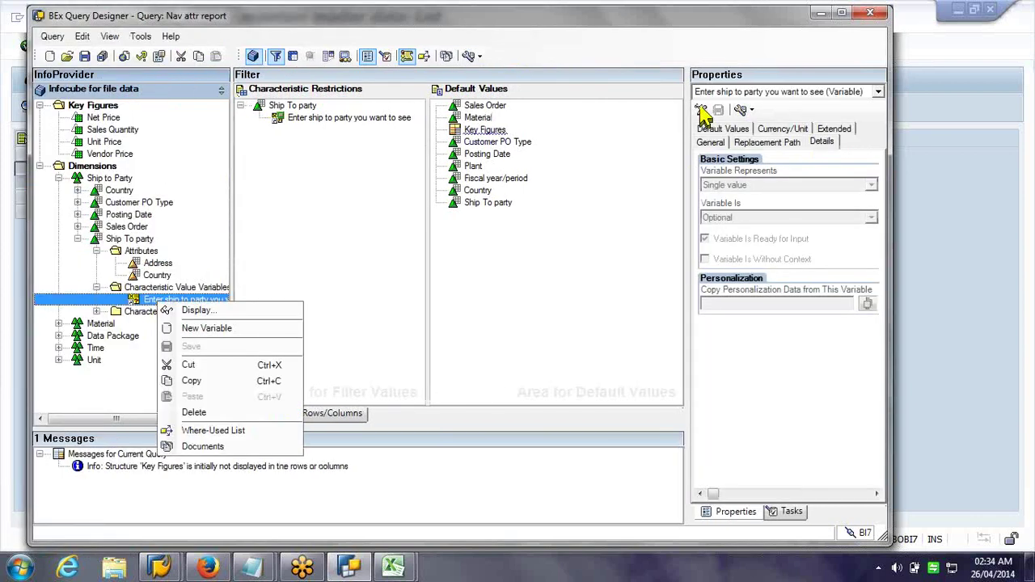
{"action": "left_click", "coordinate": [702, 116]}
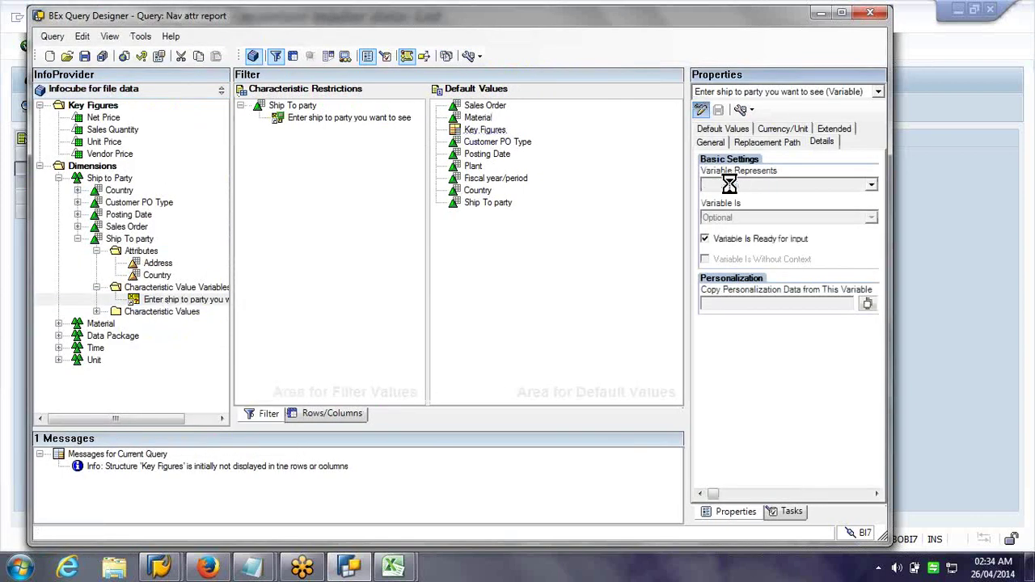
{"action": "left_click", "coordinate": [786, 218]}
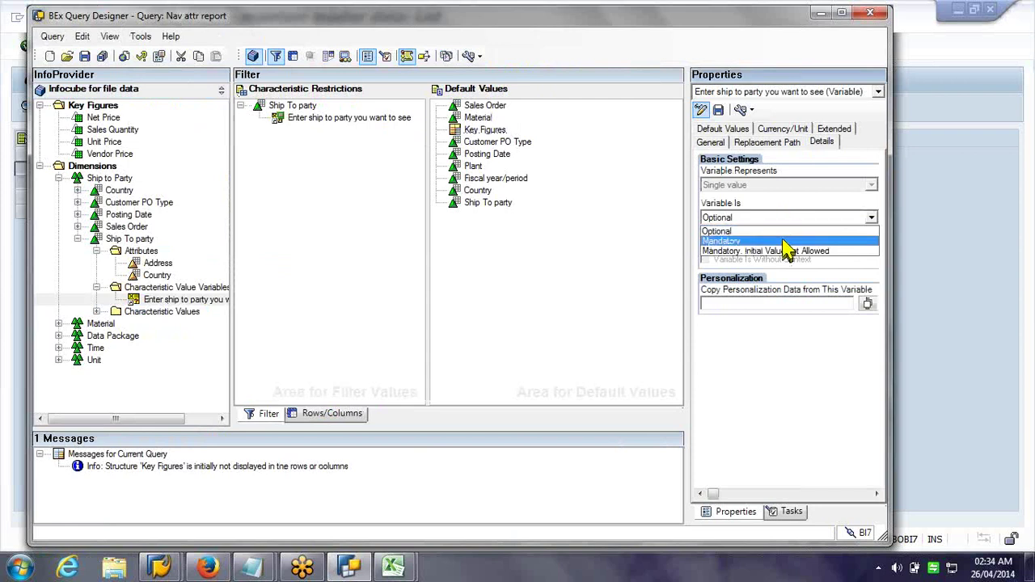
{"action": "left_click", "coordinate": [783, 238]}
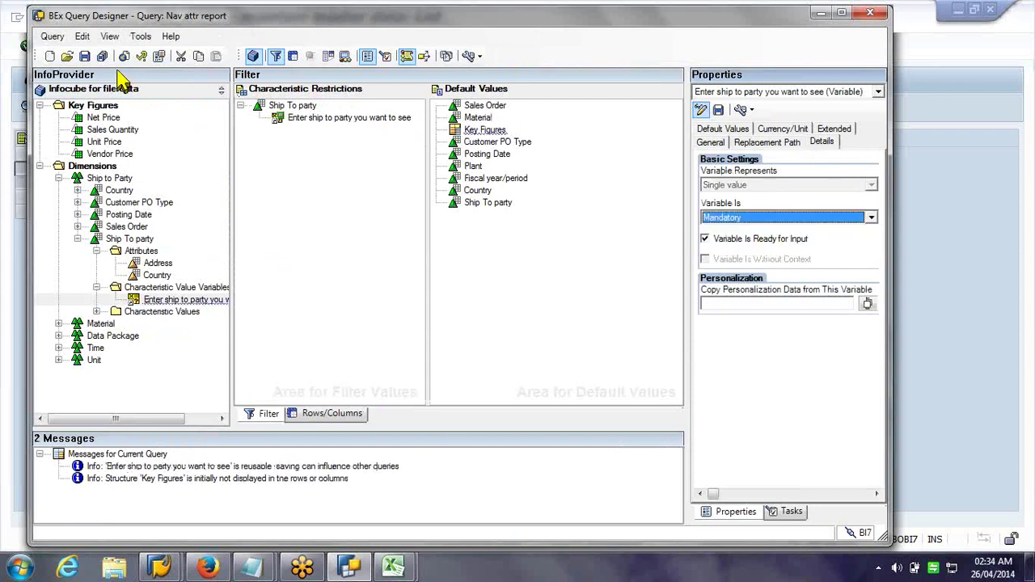
{"action": "left_click", "coordinate": [85, 56]}
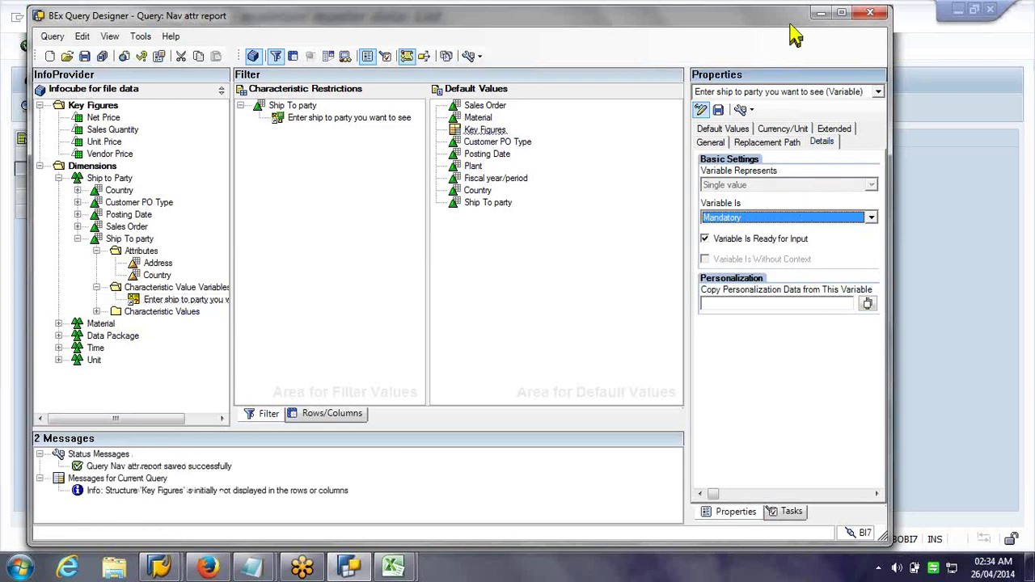
Return to the BEx Analyzer variable prompt and browse the single values available for ship to party
{"action": "left_click", "coordinate": [821, 13]}
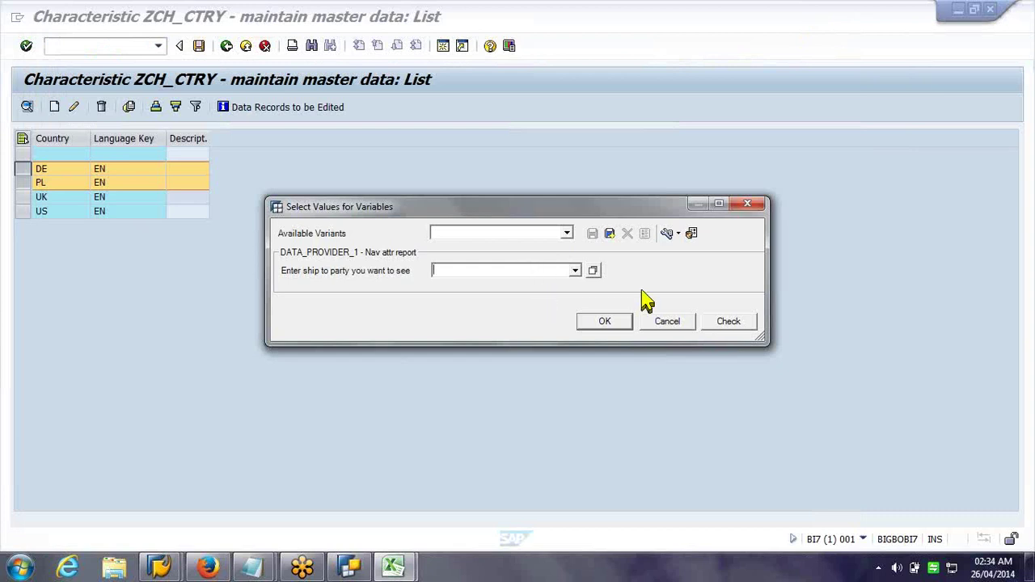
{"action": "left_click", "coordinate": [593, 271]}
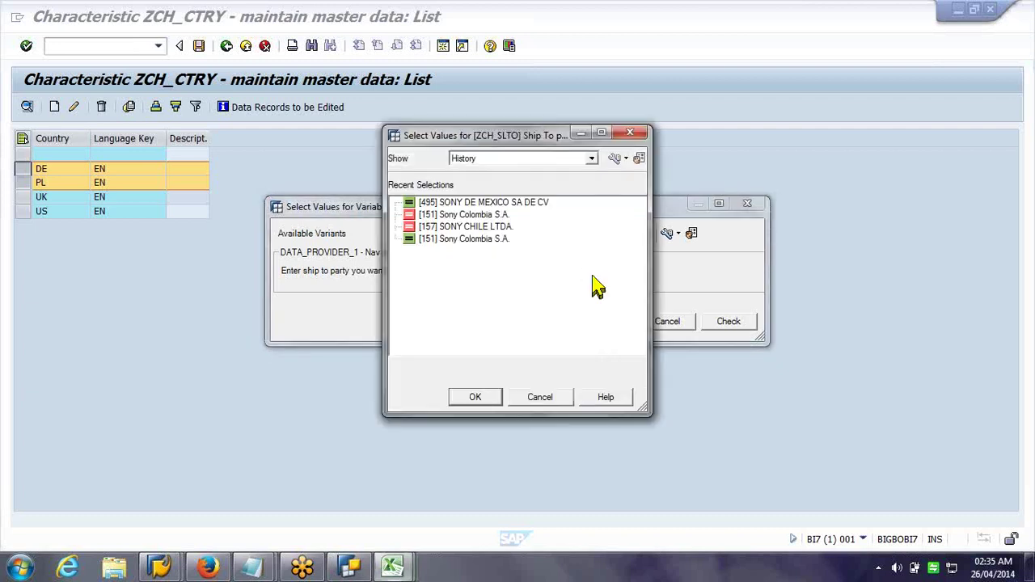
{"action": "left_click", "coordinate": [548, 159]}
{"action": "left_click", "coordinate": [544, 183]}
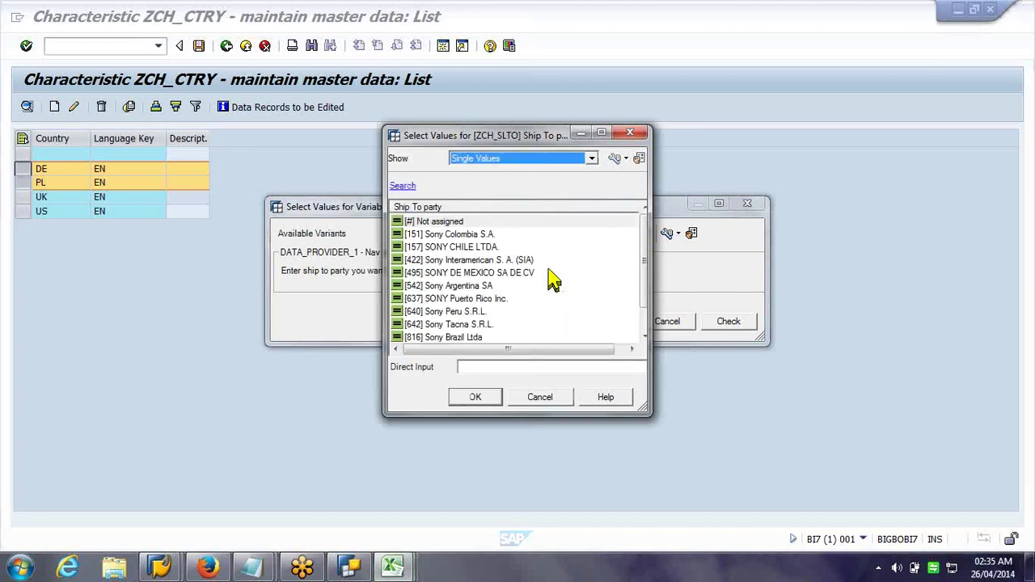
{"action": "left_click", "coordinate": [628, 133]}
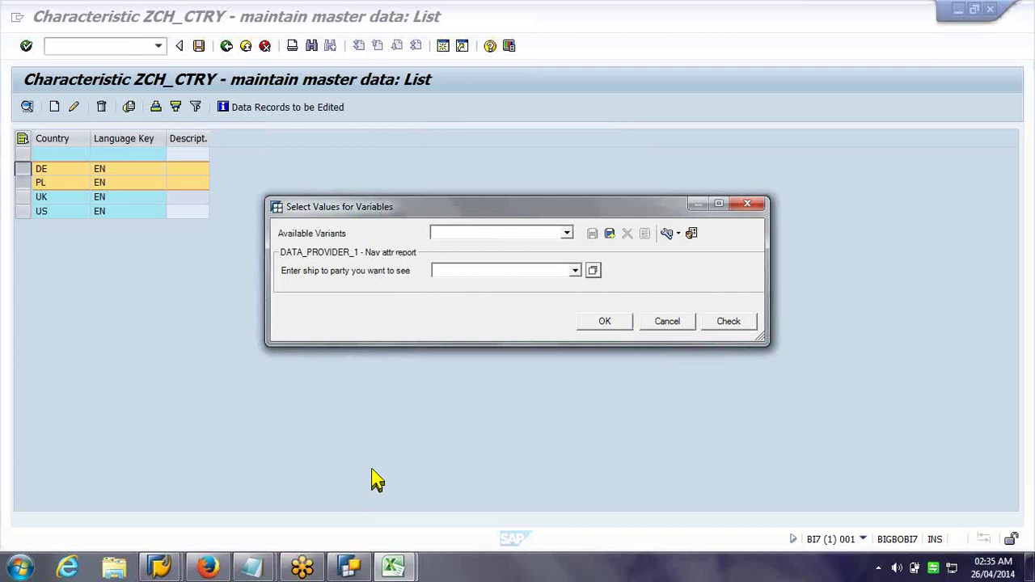
Switch to BEx Query Designer and set the ship to party variable's default value to the single value Sony Colombia S.A. (151)
{"action": "left_click", "coordinate": [353, 567]}
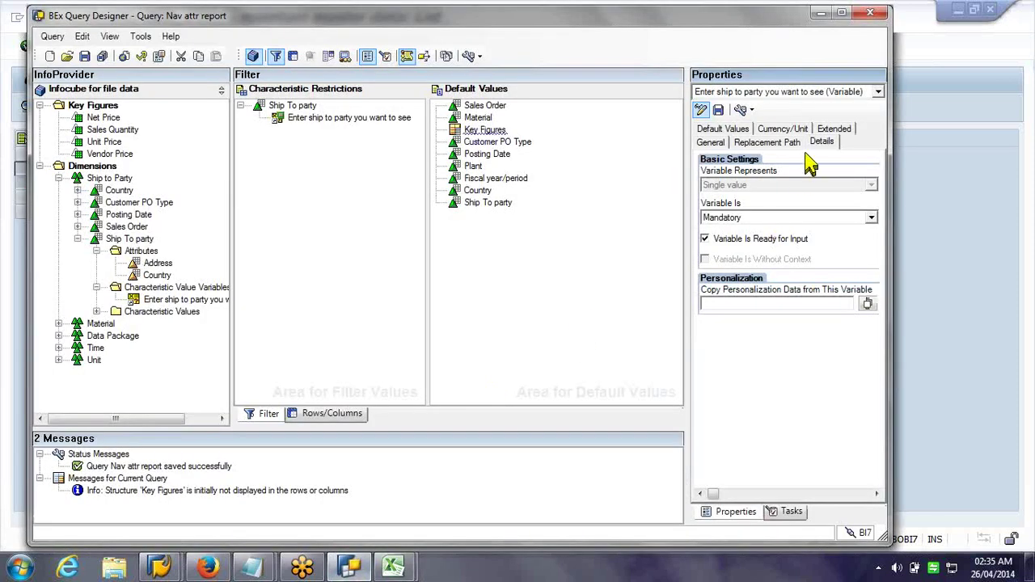
{"action": "left_click", "coordinate": [727, 130]}
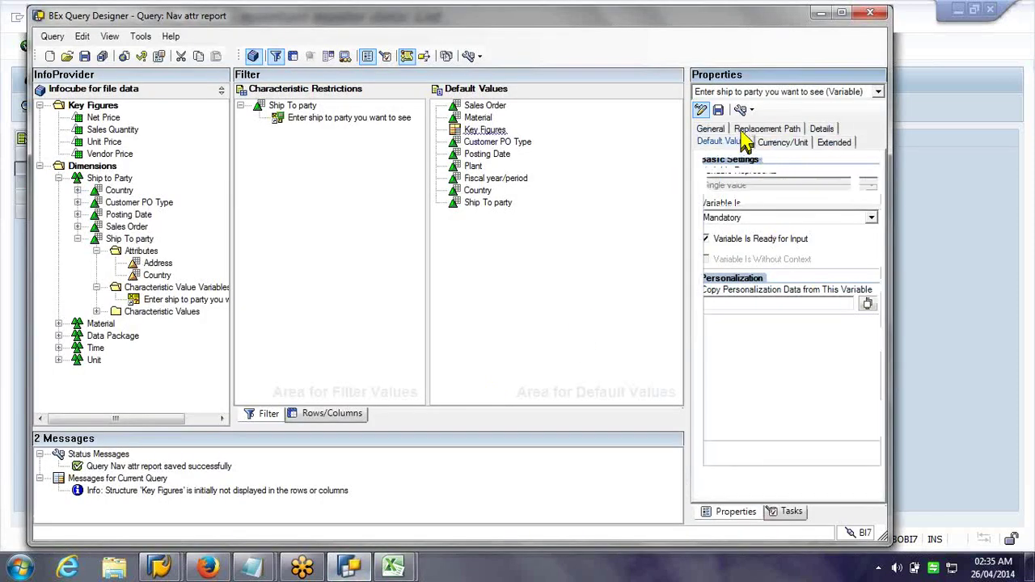
{"action": "left_click", "coordinate": [779, 182]}
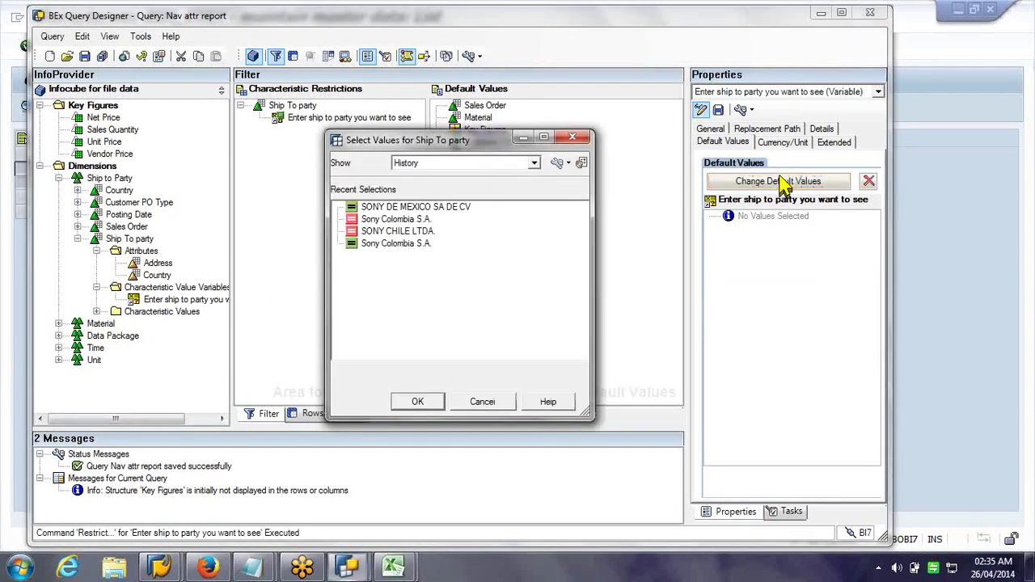
{"action": "left_click", "coordinate": [486, 165]}
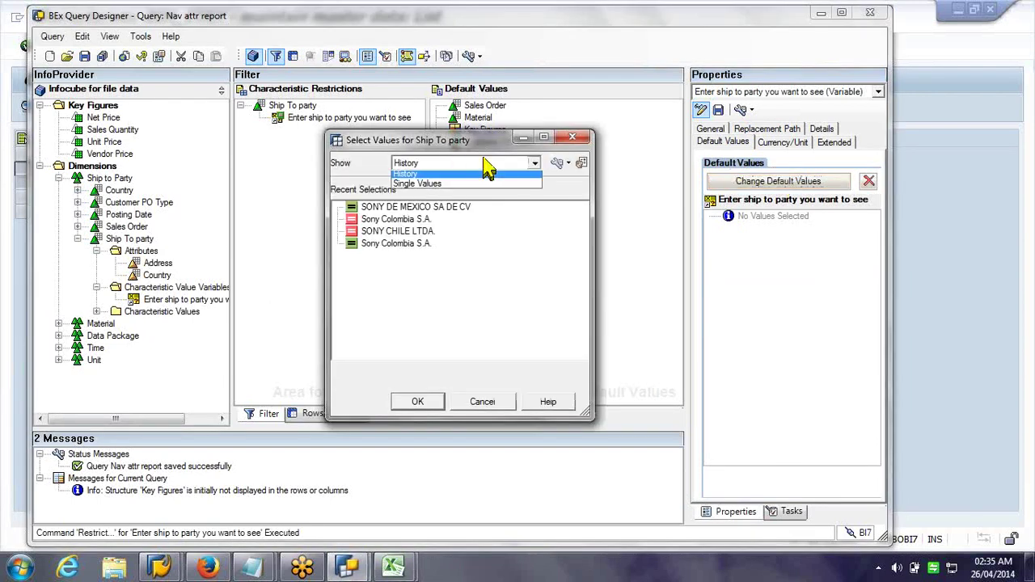
{"action": "left_click", "coordinate": [484, 187]}
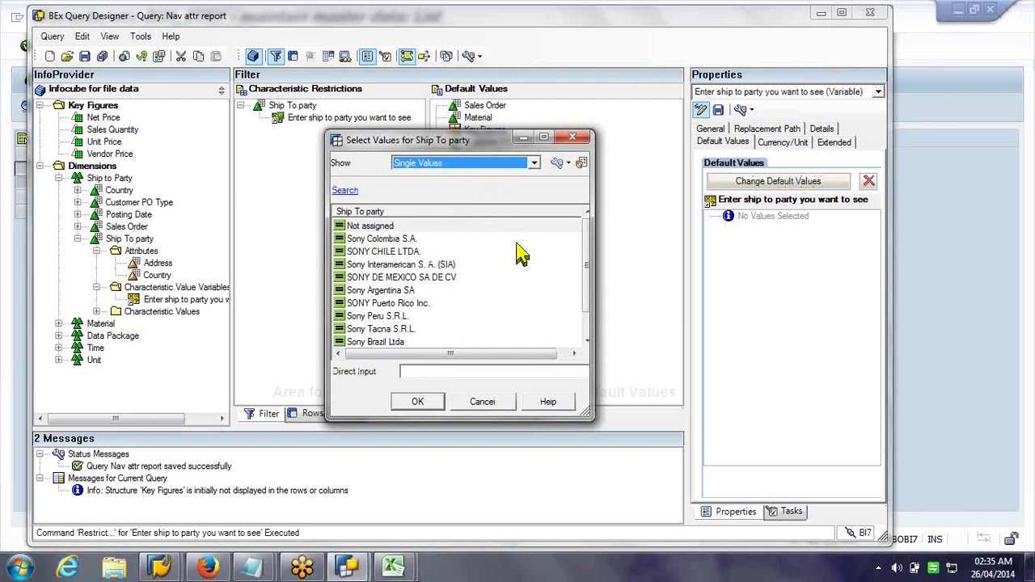
{"action": "left_click", "coordinate": [557, 163]}
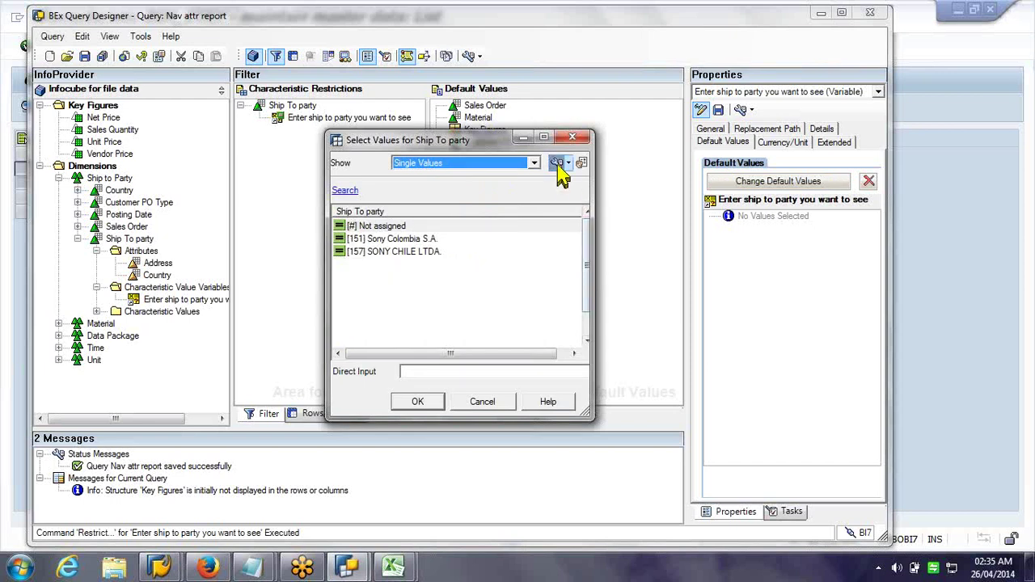
{"action": "left_click", "coordinate": [409, 240]}
{"action": "left_click", "coordinate": [432, 403]}
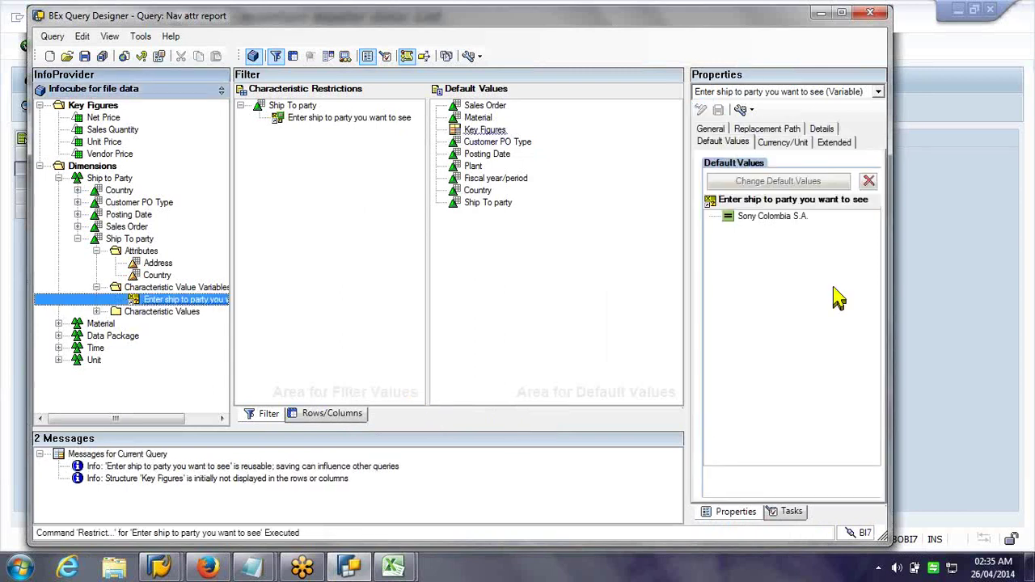
Save the query and the ship to party variable with its new default value
{"action": "left_click", "coordinate": [737, 143]}
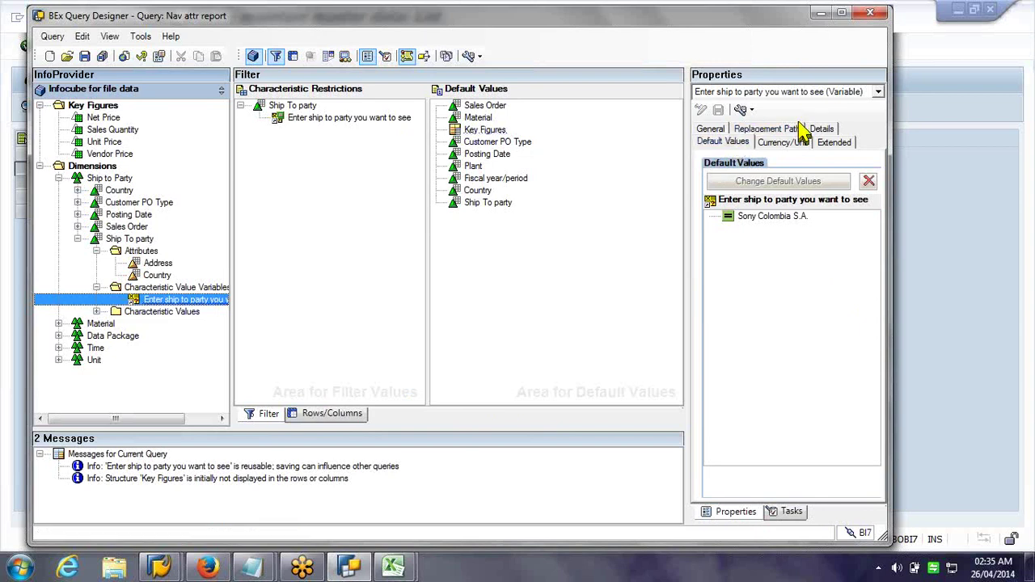
{"action": "left_click", "coordinate": [768, 216]}
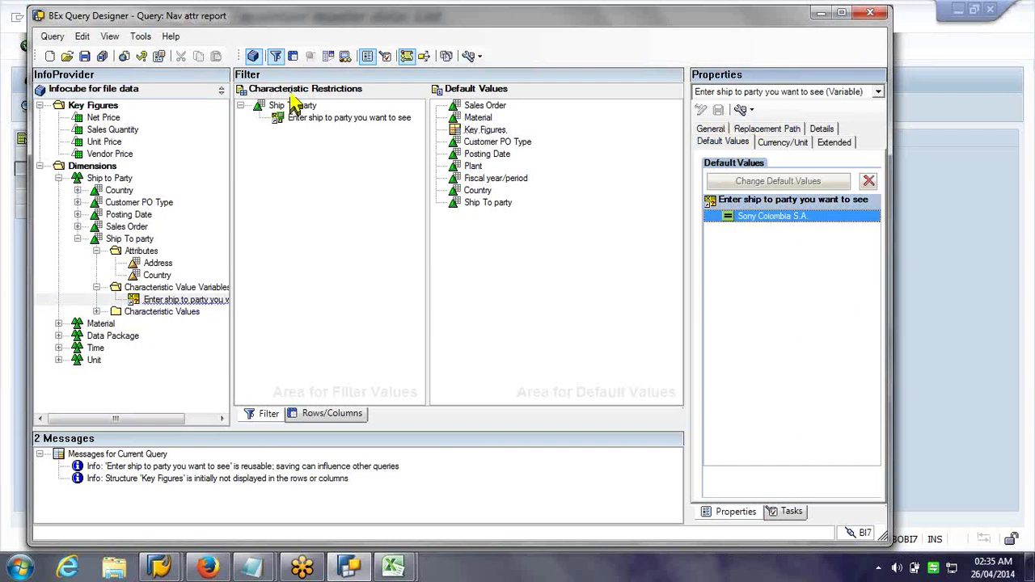
{"action": "left_click", "coordinate": [84, 56]}
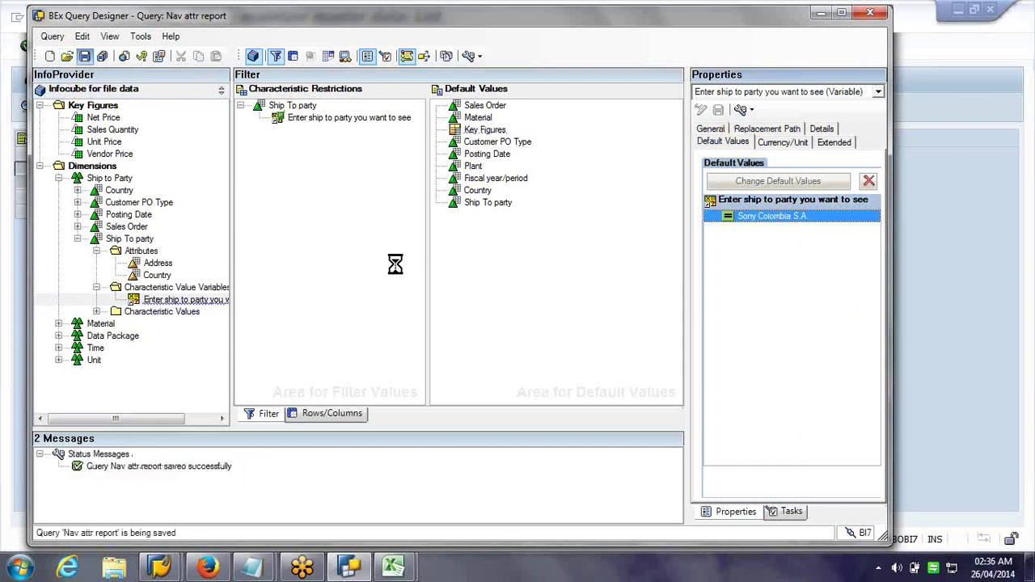
{"action": "left_click", "coordinate": [718, 110]}
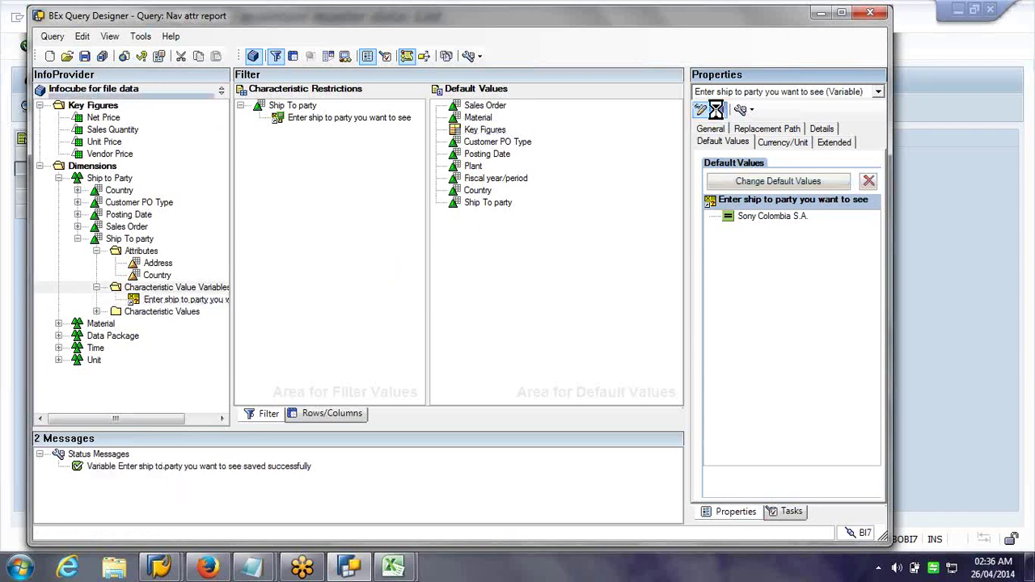
{"action": "left_click", "coordinate": [718, 111]}
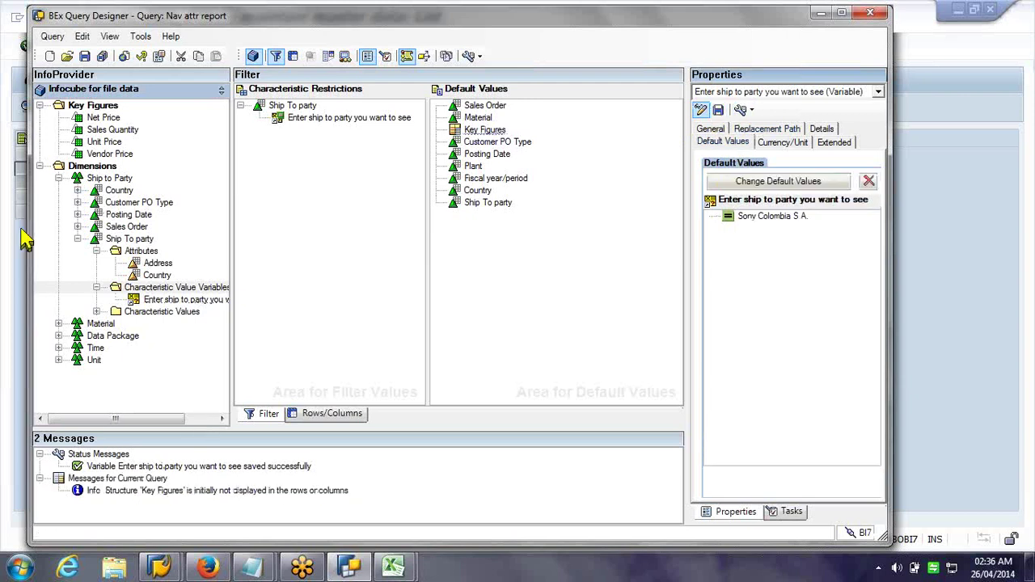
Review the display, hierarchy and planning properties of the Ship To party characteristic restriction
{"action": "left_click", "coordinate": [300, 106]}
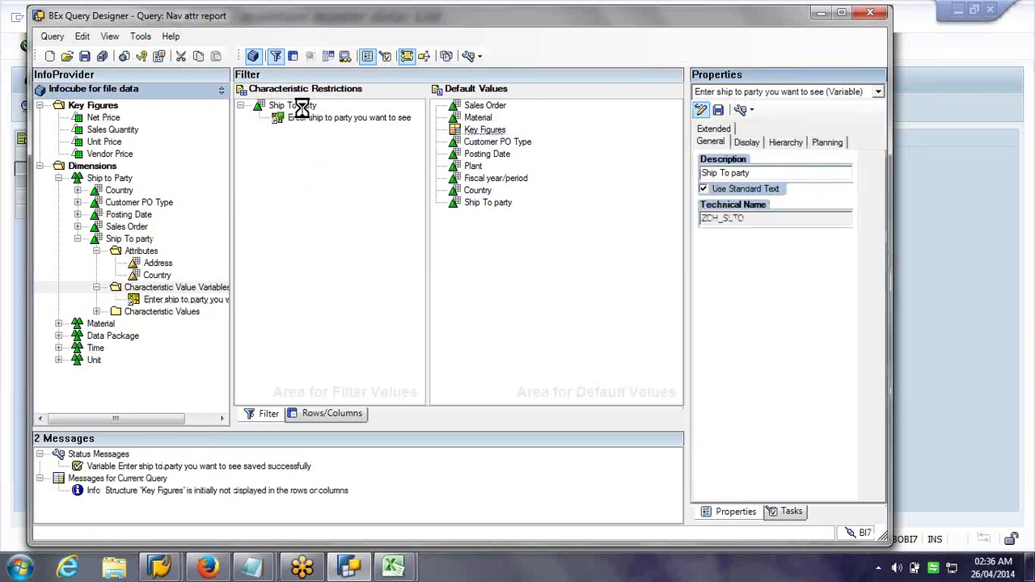
{"action": "left_click", "coordinate": [762, 144]}
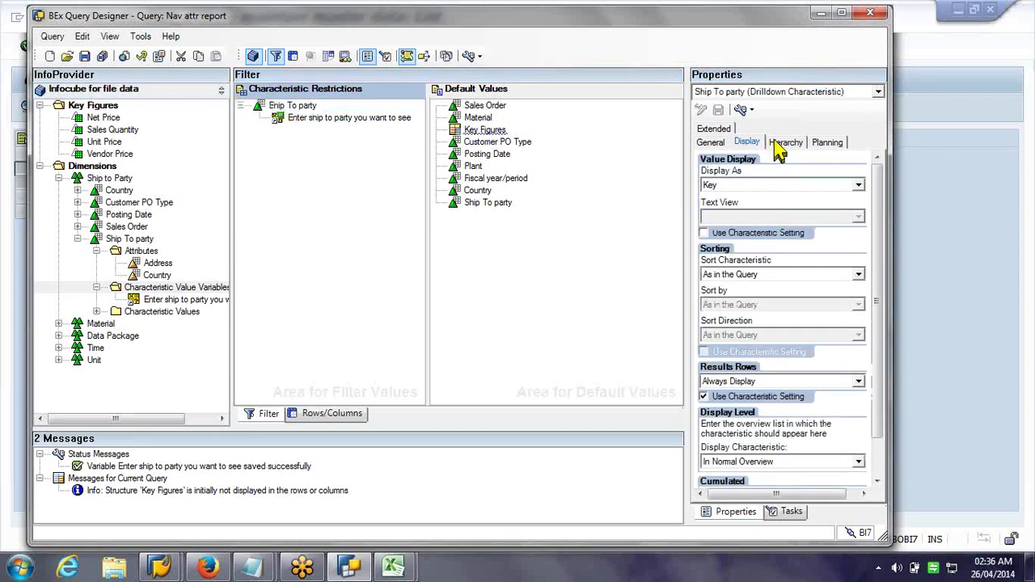
{"action": "left_click", "coordinate": [783, 146]}
{"action": "left_click", "coordinate": [825, 144]}
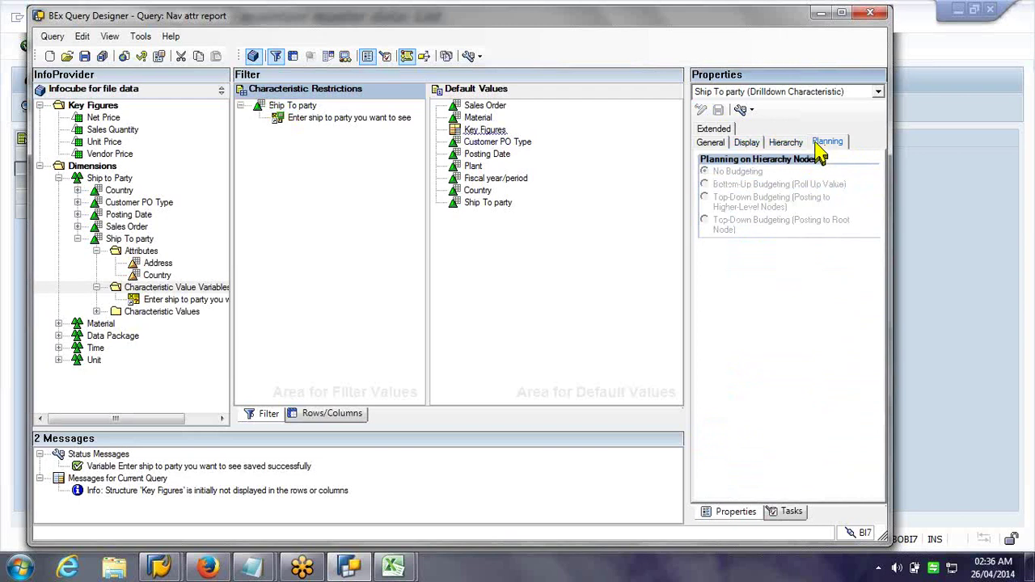
{"action": "left_click", "coordinate": [712, 142]}
Open the "Enter ship to party you want to see" variable for editing, check its default value, accept it and save the query
{"action": "left_click", "coordinate": [171, 299]}
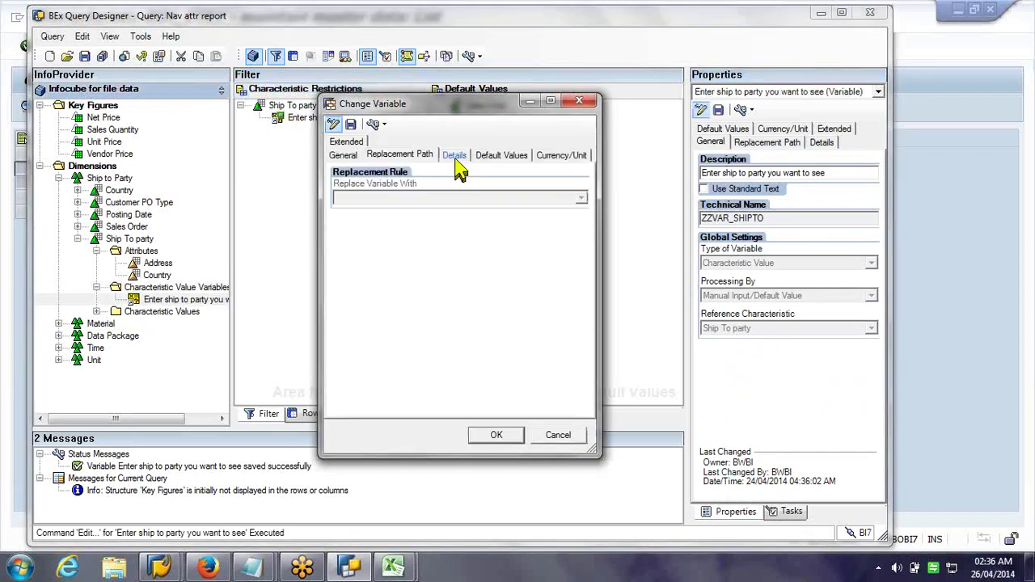
{"action": "left_click", "coordinate": [502, 154]}
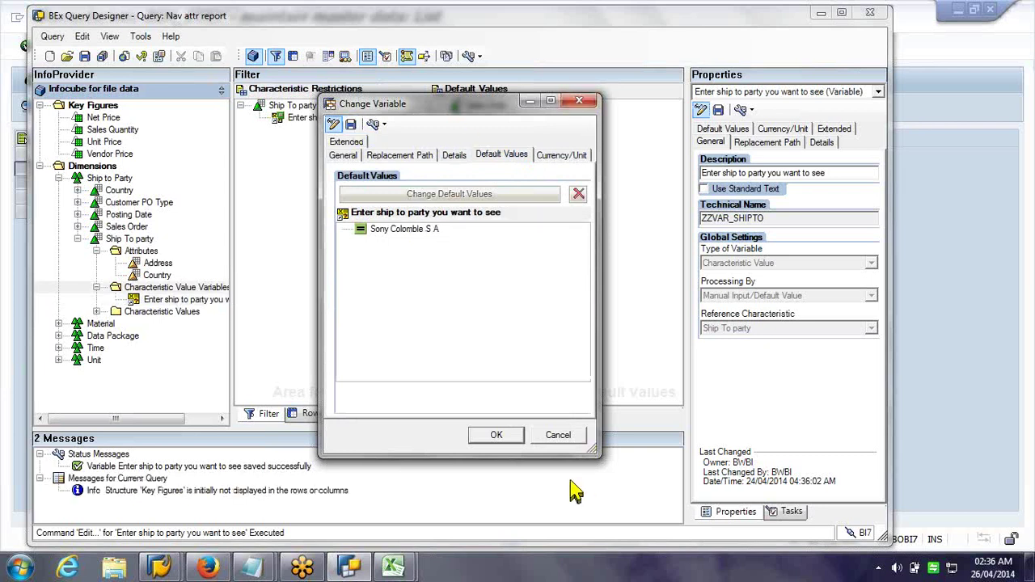
{"action": "left_click", "coordinate": [497, 437]}
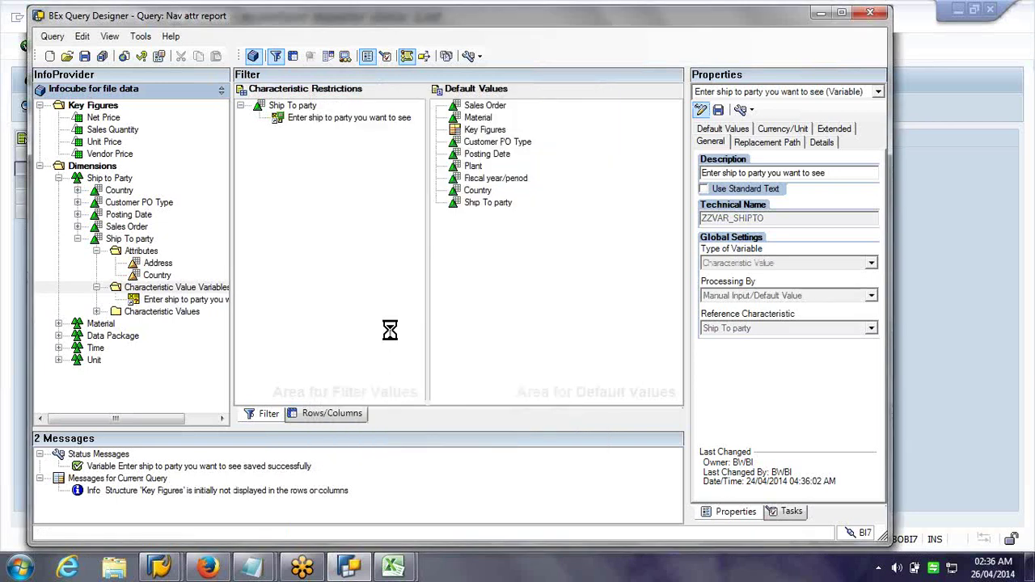
{"action": "left_click", "coordinate": [84, 56]}
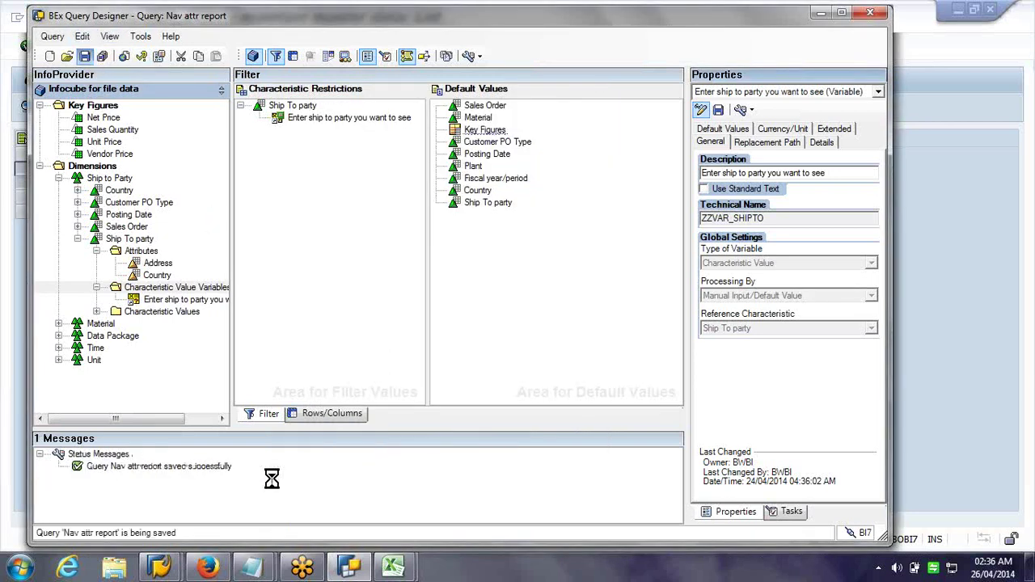
Switch to BEx Analyzer, cancel the old variable prompt and reopen the Nav attr report query
{"action": "left_click", "coordinate": [397, 569]}
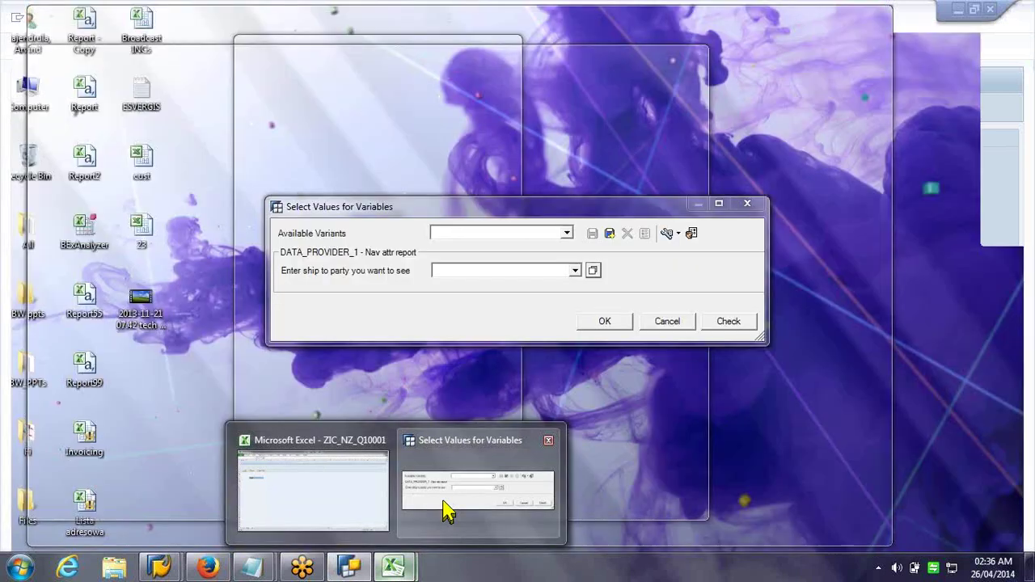
{"action": "left_click", "coordinate": [449, 511]}
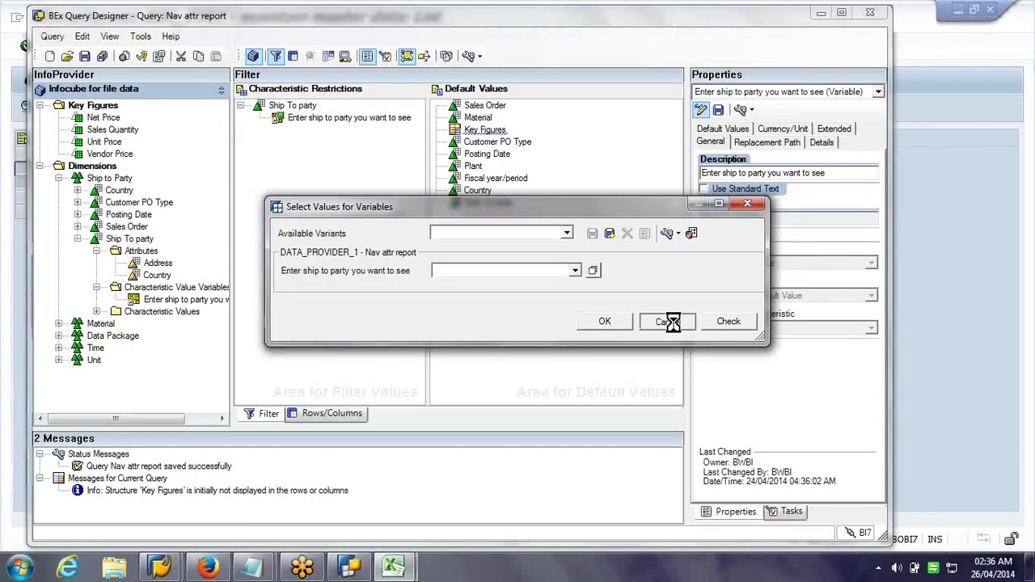
{"action": "left_click", "coordinate": [670, 322]}
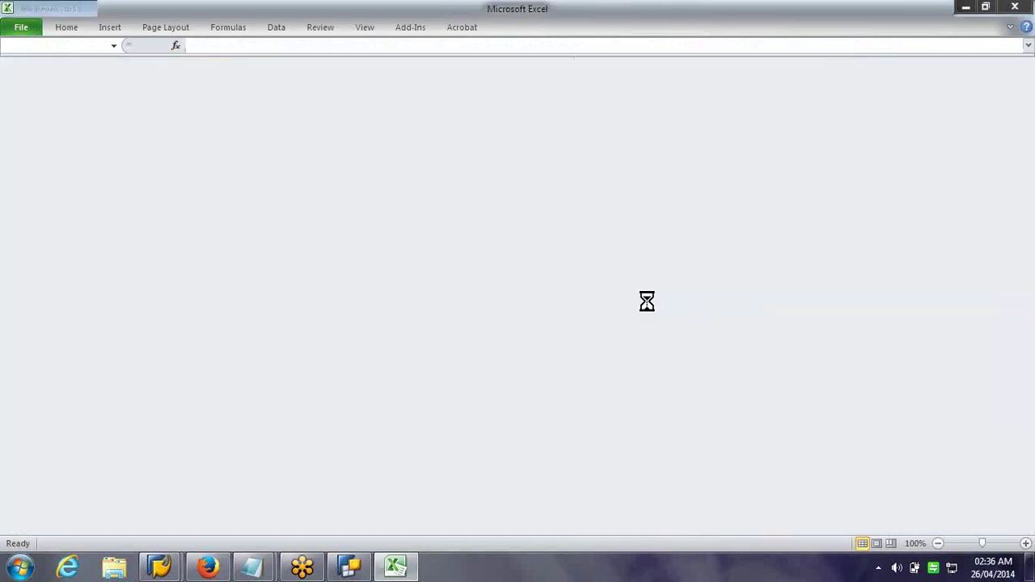
{"action": "left_click", "coordinate": [415, 32]}
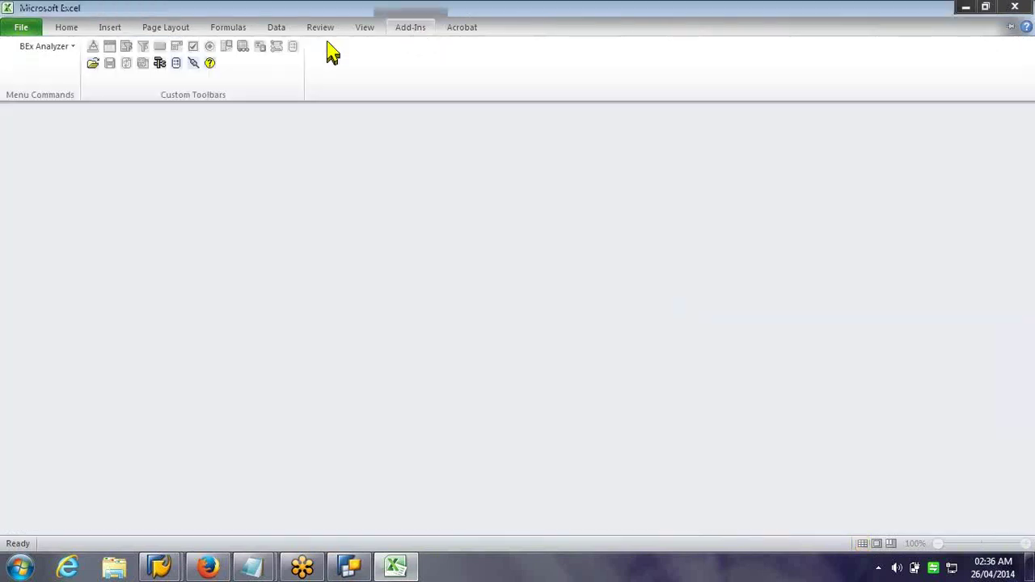
{"action": "left_click", "coordinate": [70, 49]}
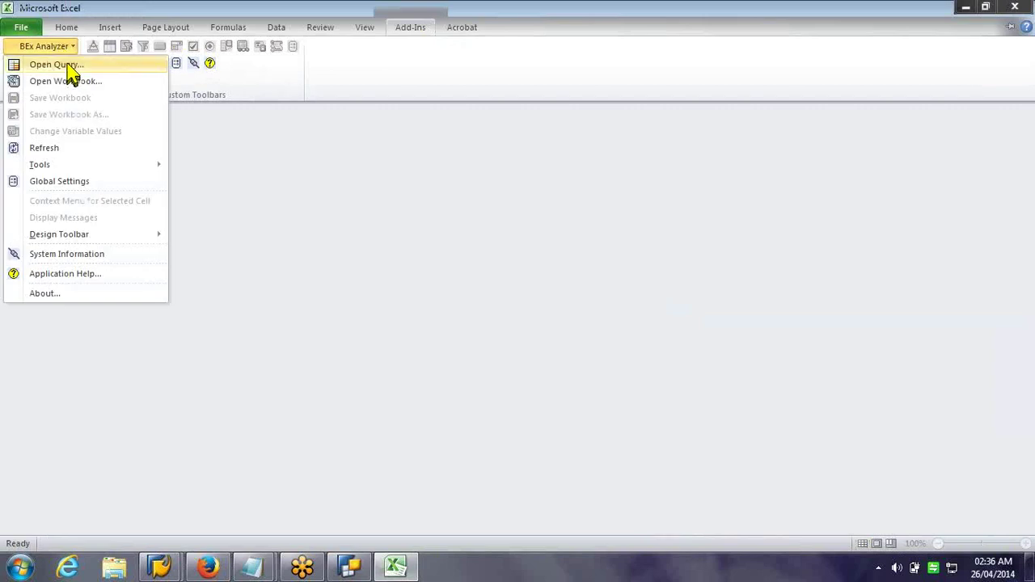
{"action": "left_click", "coordinate": [68, 67]}
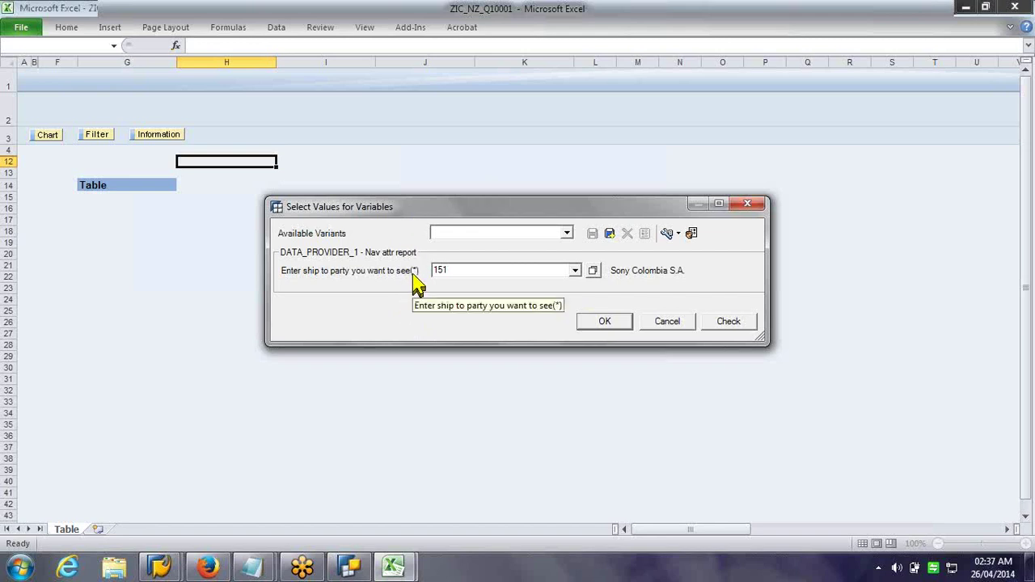
Clear the default ship to party value, check the empty entry and dismiss the message window
{"action": "double_click", "coordinate": [465, 271]}
{"action": "key", "text": "BackSpace"}
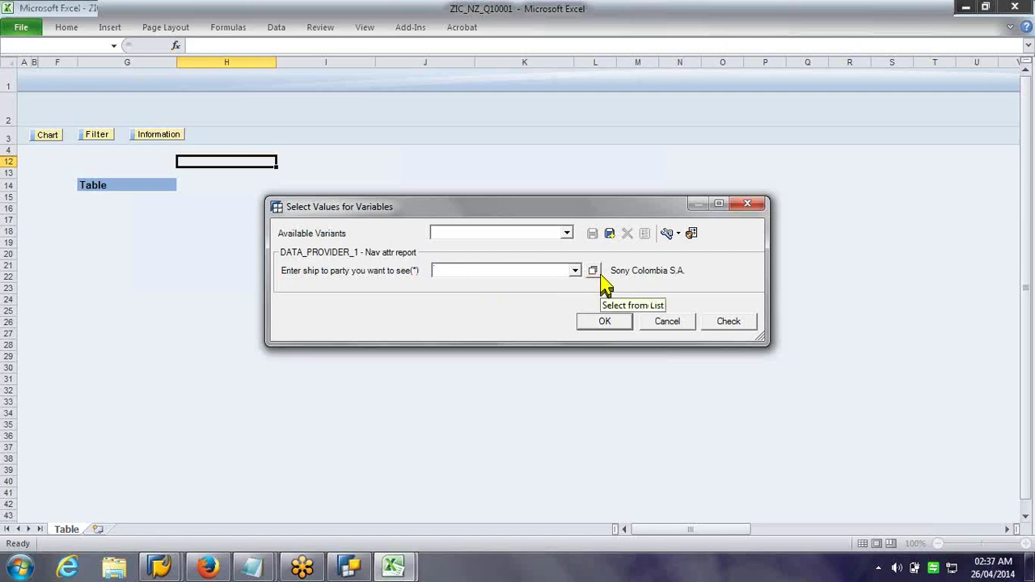
{"action": "left_click", "coordinate": [720, 328]}
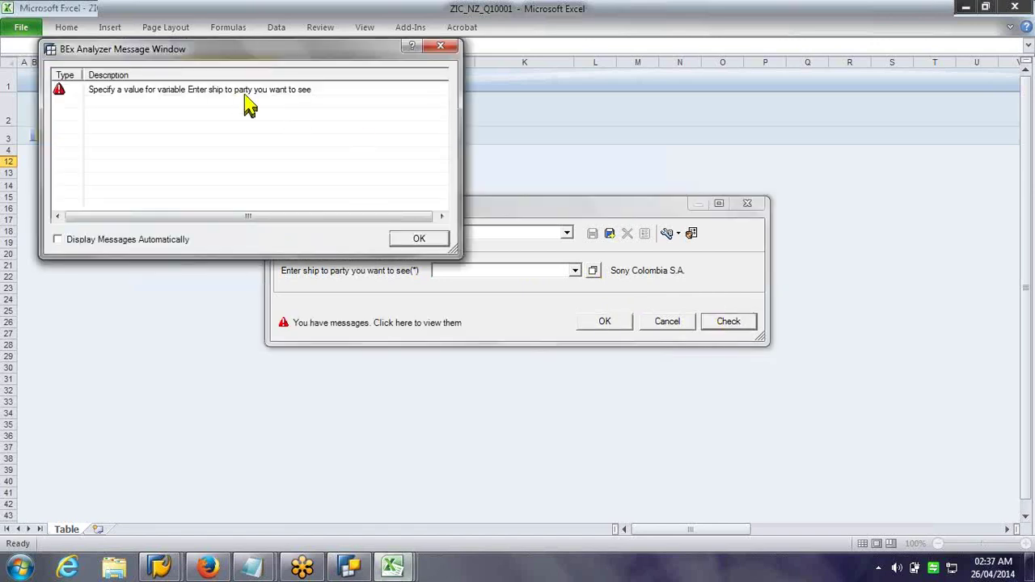
{"action": "left_click", "coordinate": [242, 92]}
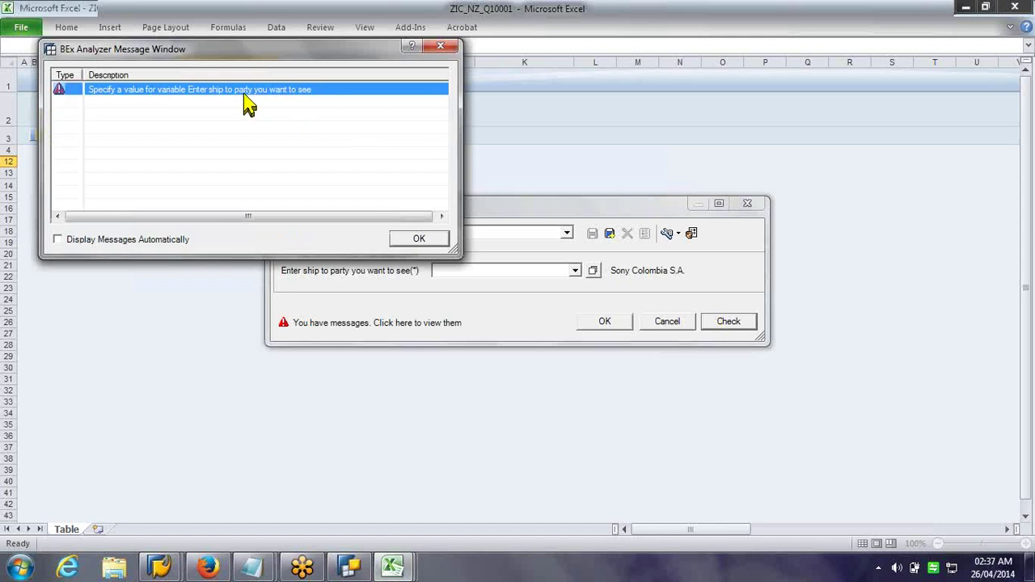
{"action": "left_click", "coordinate": [419, 240]}
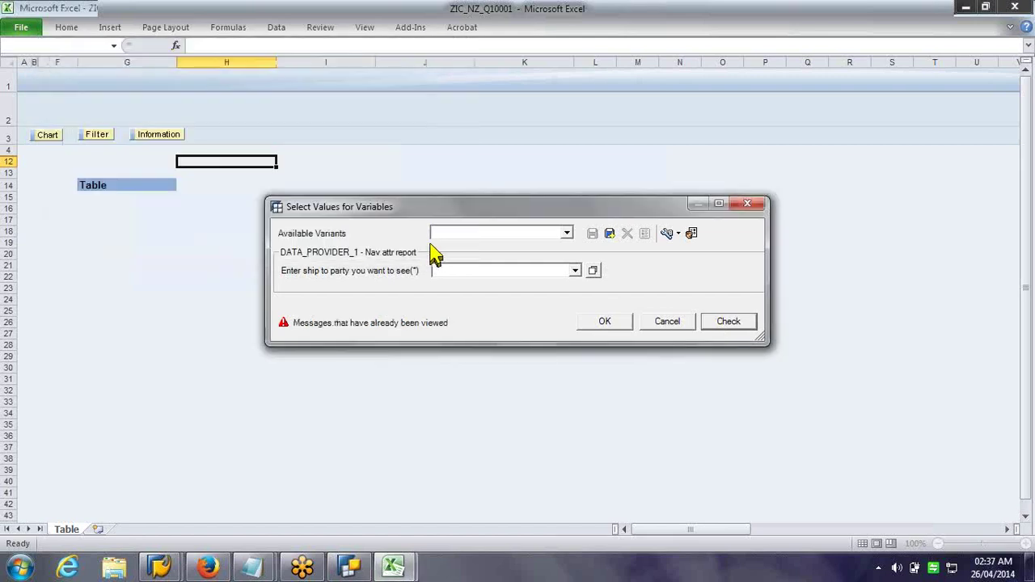
Run the query with ship to party 151, minimize Query Designer and look through the resulting report rows
{"action": "left_click", "coordinate": [493, 270]}
{"action": "type", "text": "151"}
{"action": "left_click", "coordinate": [604, 322]}
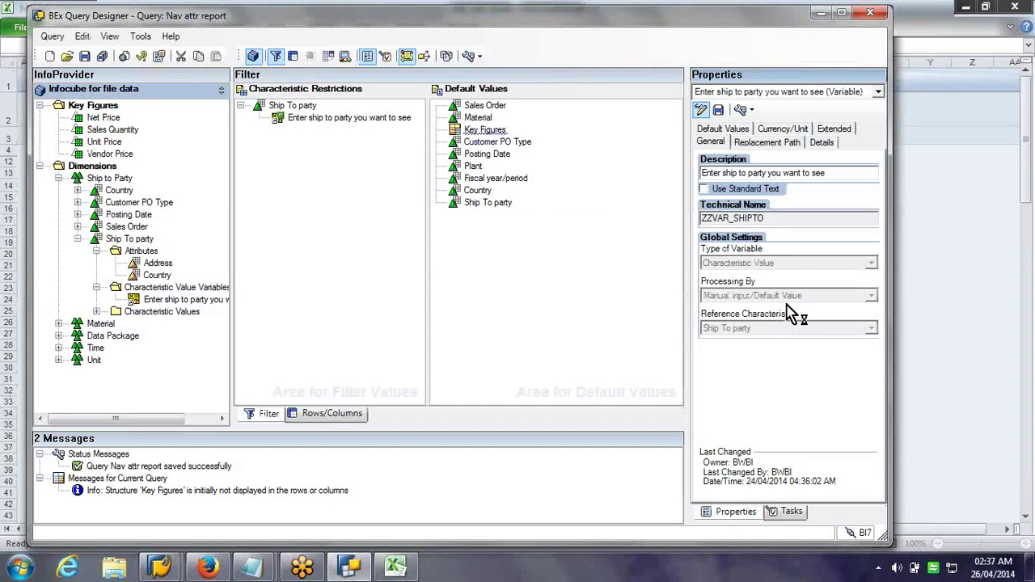
{"action": "left_click", "coordinate": [819, 14]}
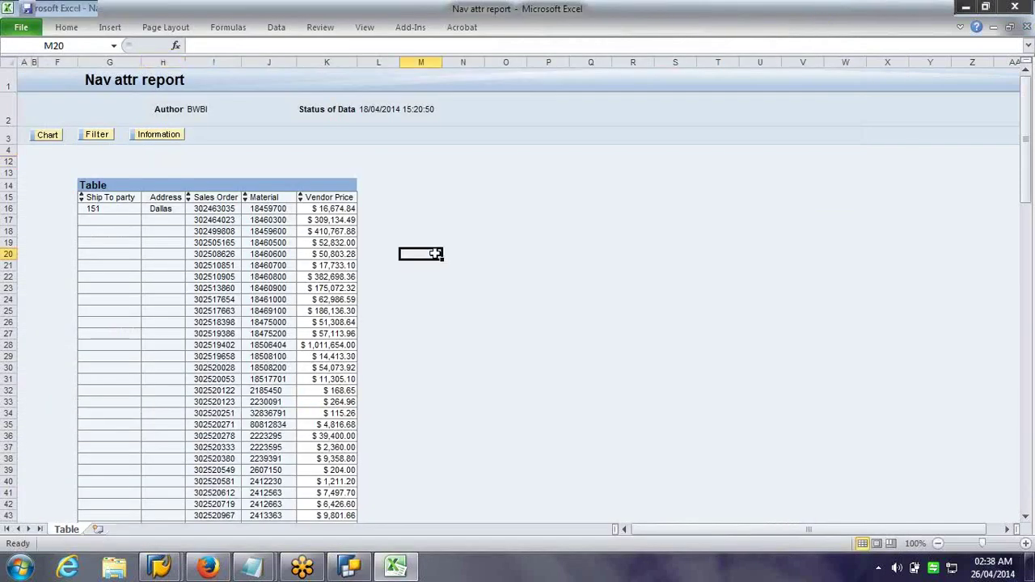
{"action": "scroll", "coordinate": [436, 254], "scroll_direction": "down", "scroll_amount": 7}
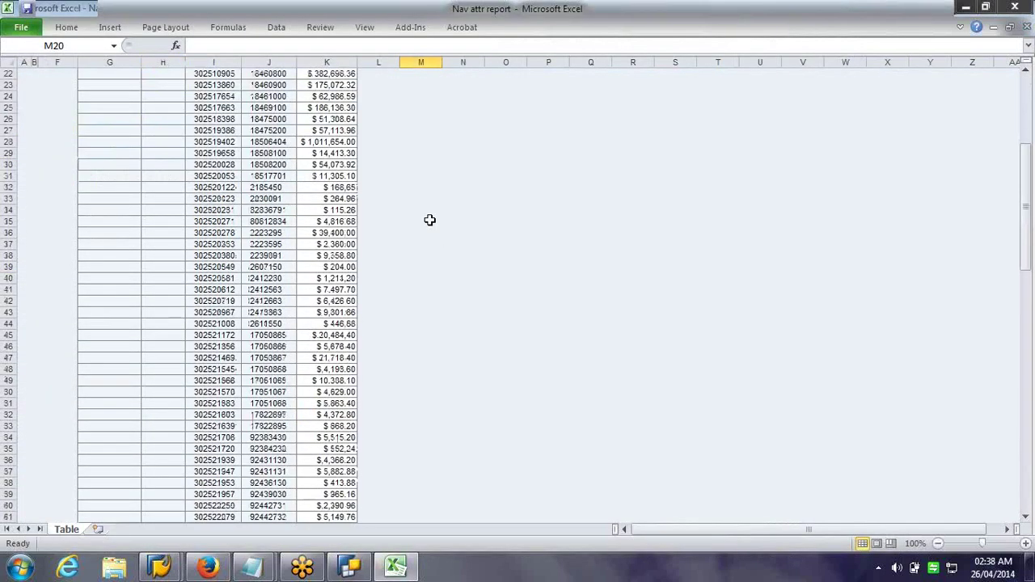
{"action": "scroll", "coordinate": [449, 240], "scroll_direction": "down", "scroll_amount": 2}
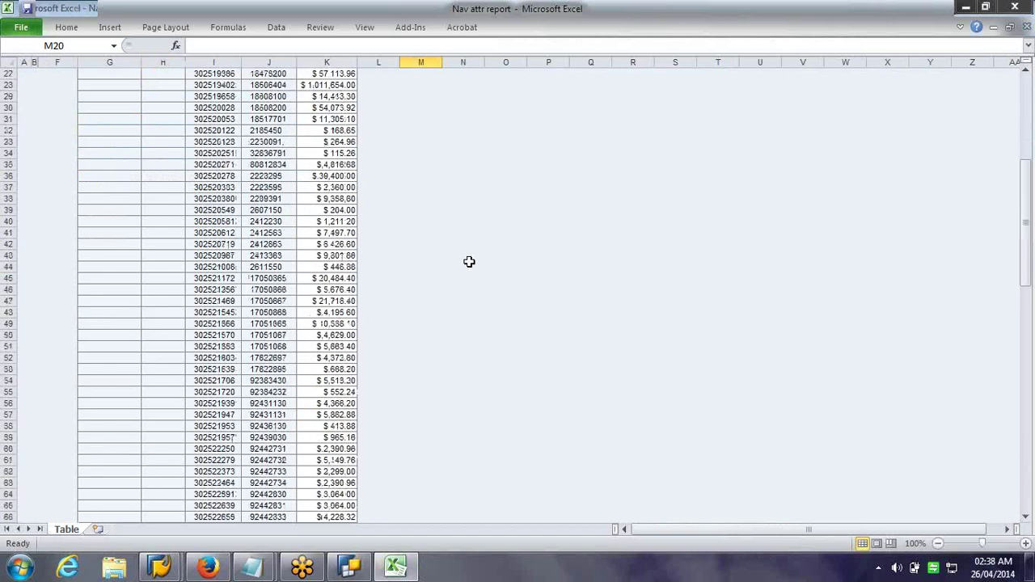
{"action": "scroll", "coordinate": [470, 261], "scroll_direction": "up", "scroll_amount": 8}
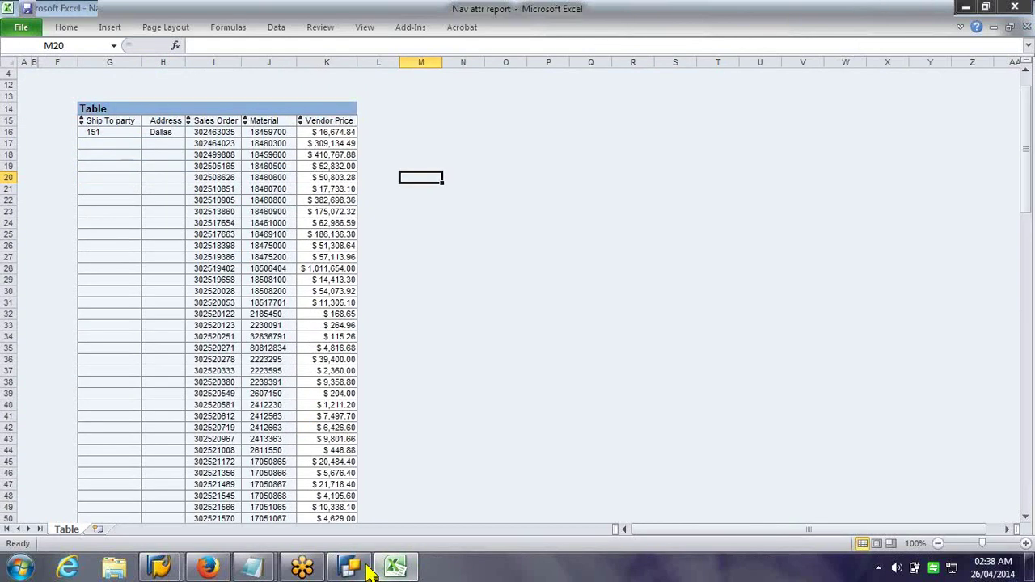
Add a drilldown according to Country to the report table
{"action": "left_click", "coordinate": [161, 167]}
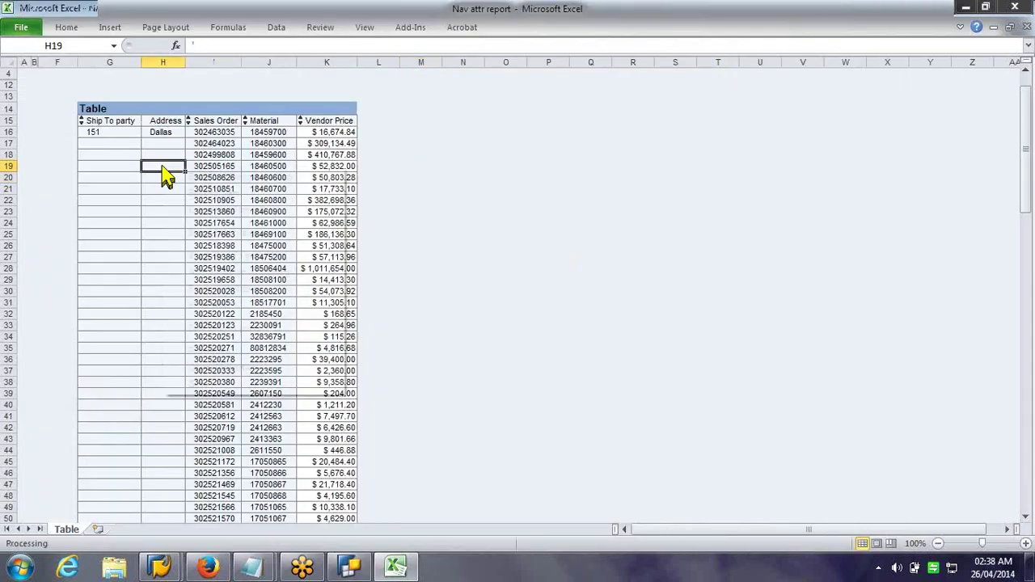
{"action": "right_click", "coordinate": [163, 171]}
{"action": "mouse_move", "coordinate": [307, 273]}
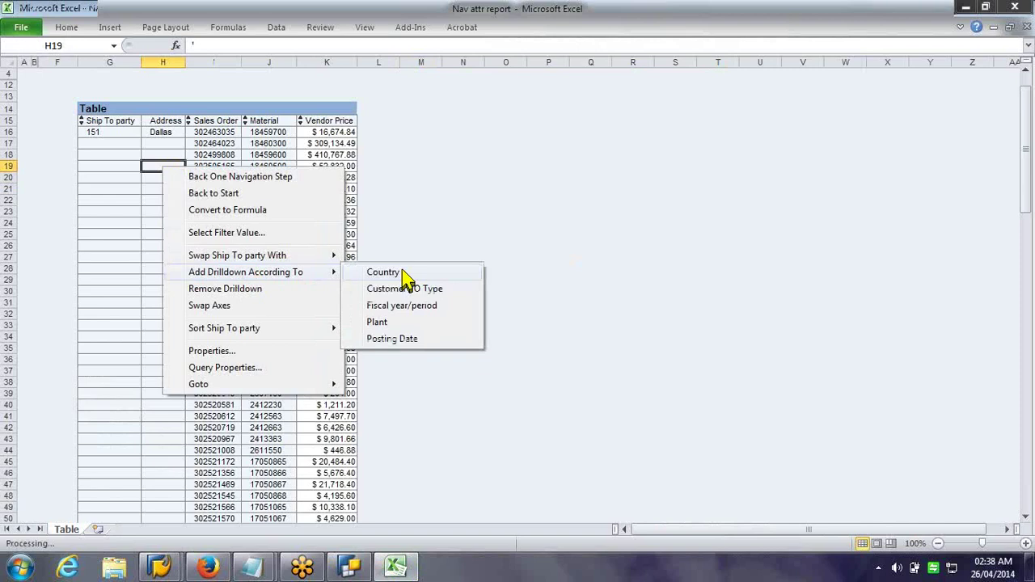
{"action": "left_click", "coordinate": [403, 272]}
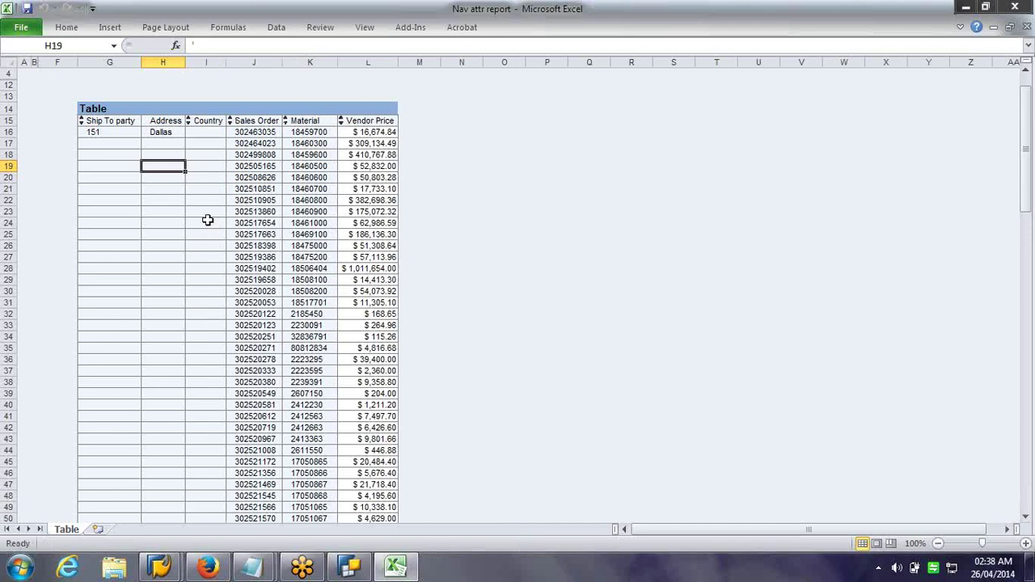
Look through all report rows to examine the Country column for ship to party 151
{"action": "scroll", "coordinate": [208, 220], "scroll_direction": "down", "scroll_amount": 1}
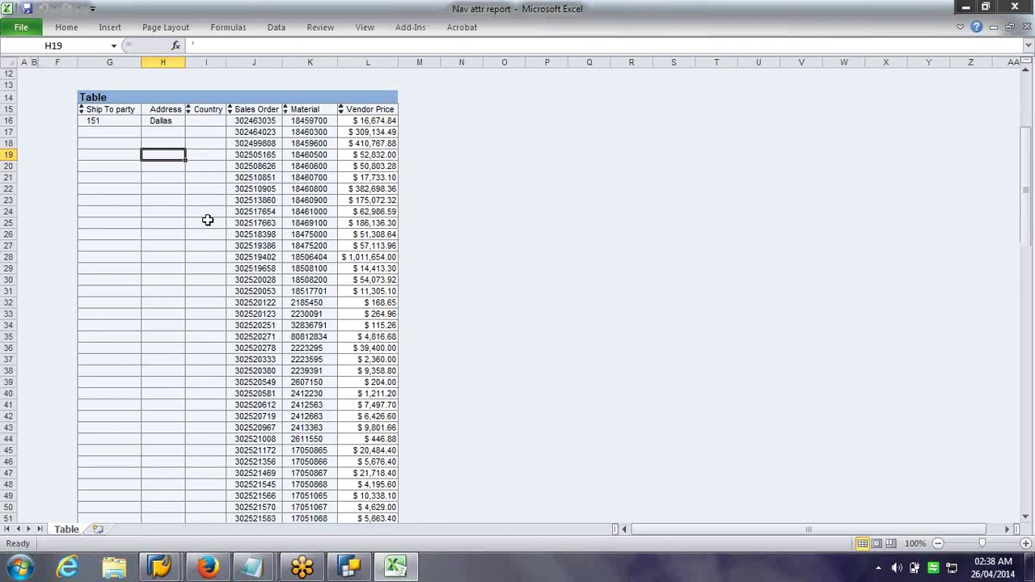
{"action": "scroll", "coordinate": [208, 220], "scroll_direction": "down", "scroll_amount": 5}
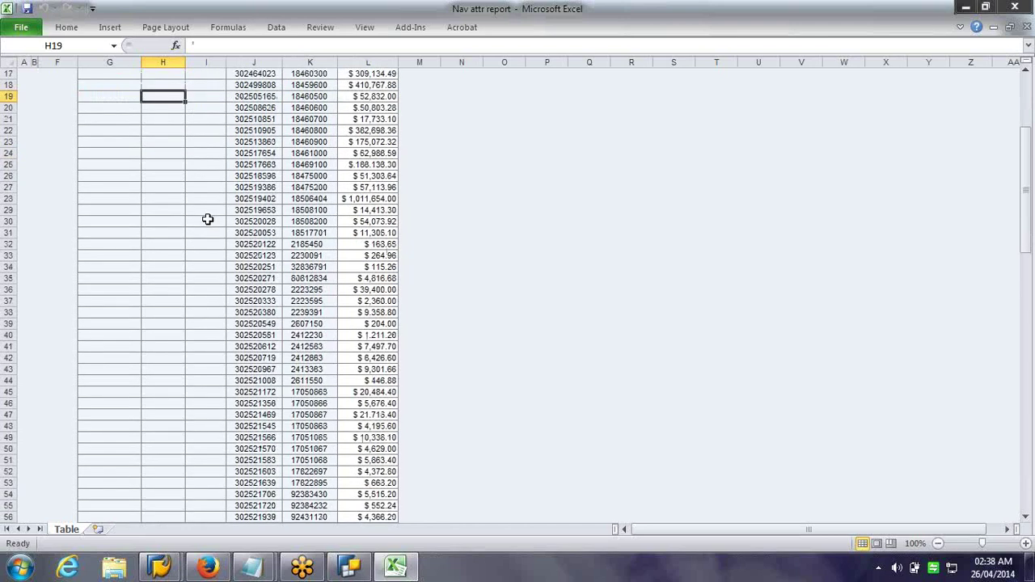
{"action": "scroll", "coordinate": [208, 220], "scroll_direction": "down", "scroll_amount": 7}
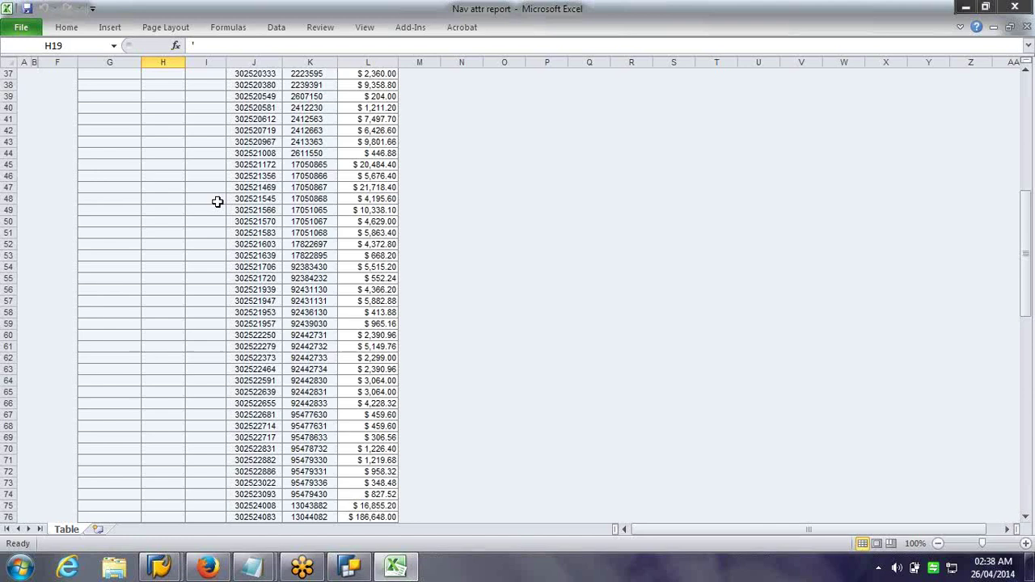
{"action": "scroll", "coordinate": [217, 202], "scroll_direction": "down", "scroll_amount": 17}
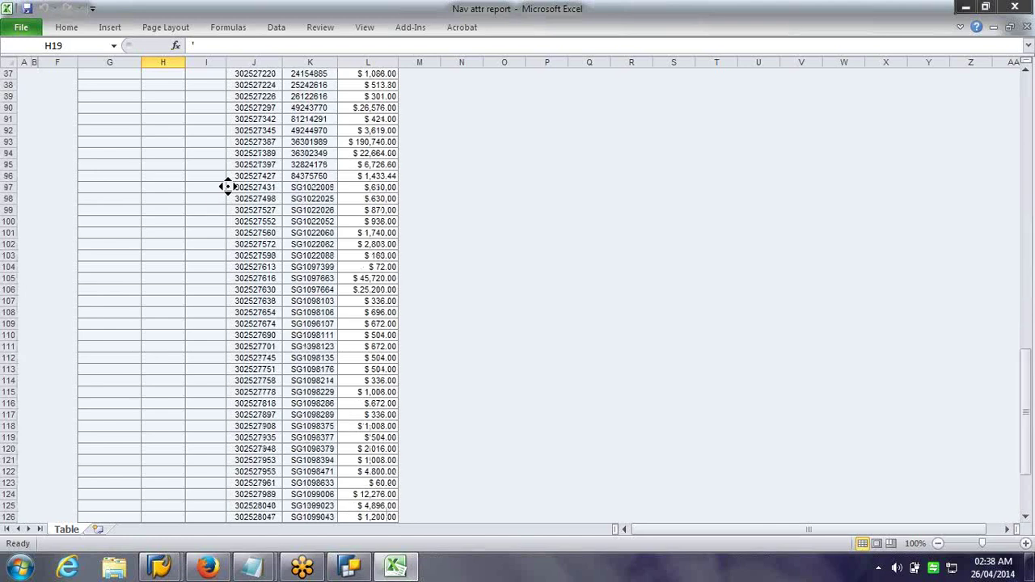
{"action": "scroll", "coordinate": [234, 178], "scroll_direction": "up", "scroll_amount": 5}
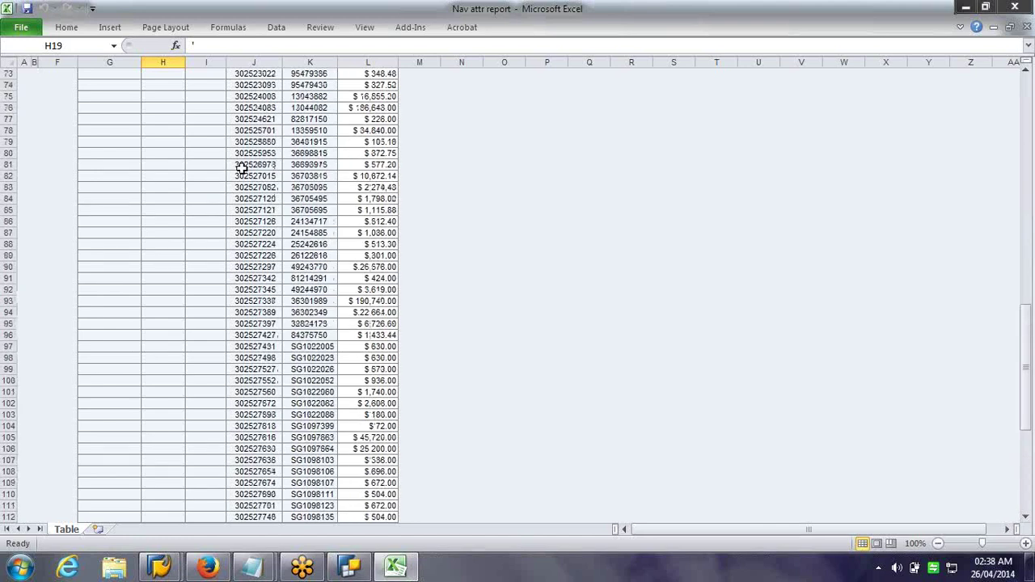
{"action": "scroll", "coordinate": [241, 168], "scroll_direction": "up", "scroll_amount": 17}
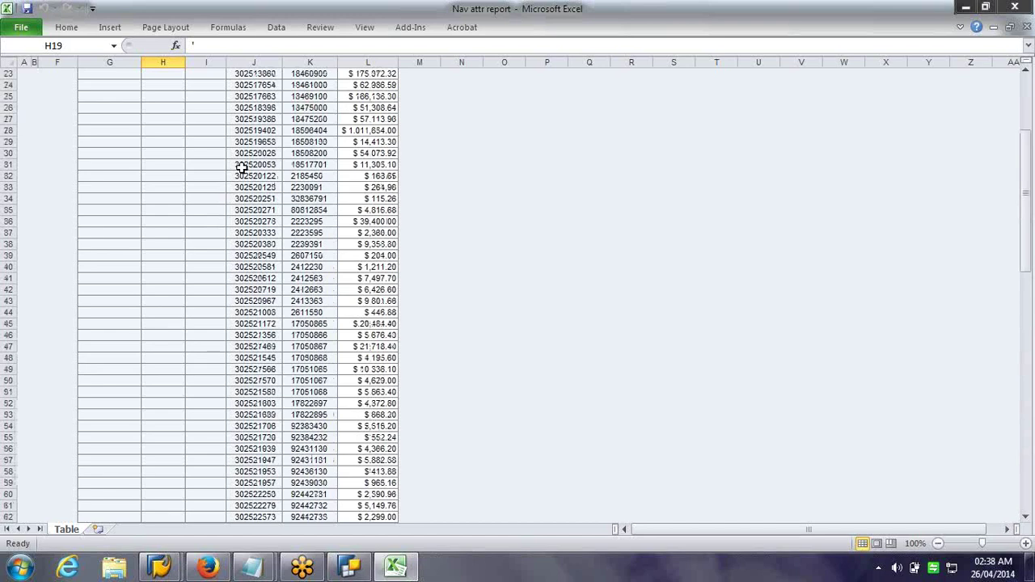
{"action": "scroll", "coordinate": [241, 168], "scroll_direction": "up", "scroll_amount": 7}
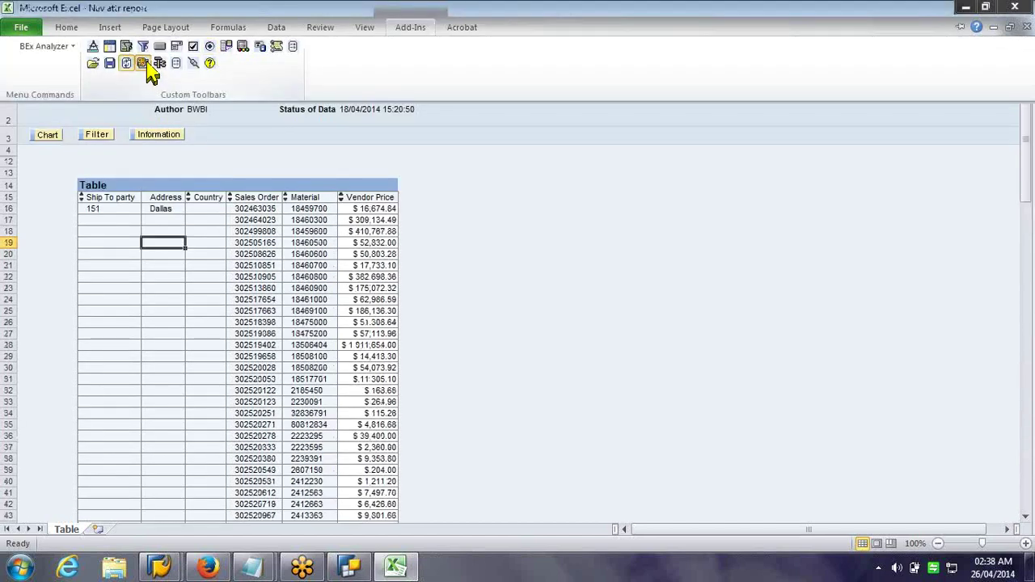
Reopen the report's variable values, replace the ship to party with * and check the entry
{"action": "left_click", "coordinate": [143, 64]}
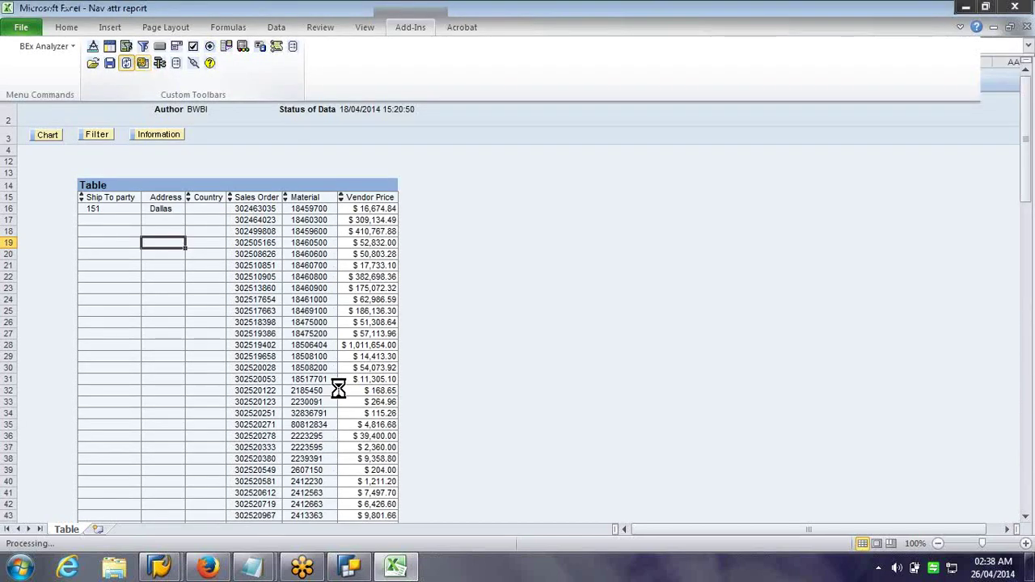
{"action": "left_click", "coordinate": [560, 269]}
{"action": "key", "text": "BackSpace"}
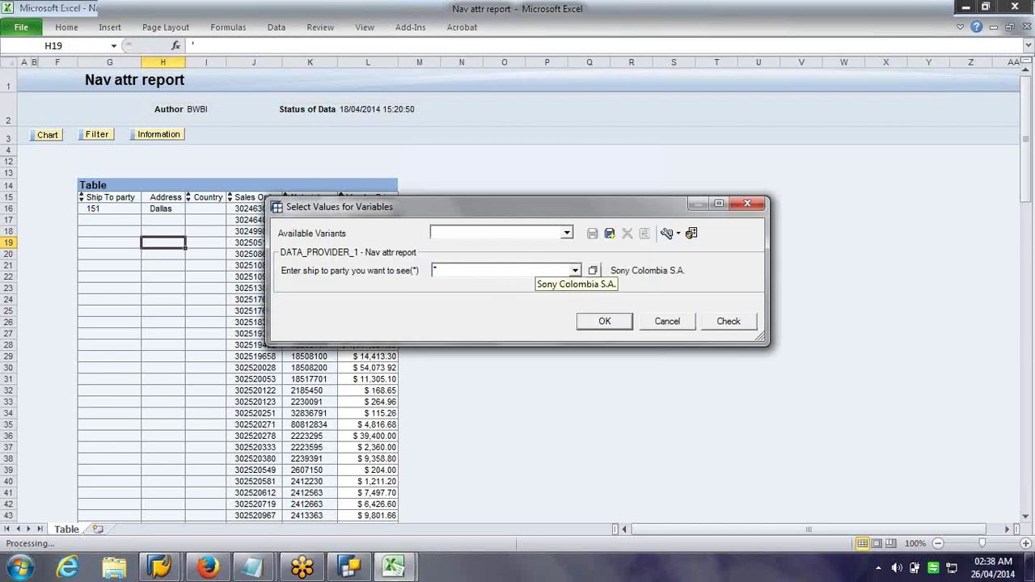
{"action": "left_click", "coordinate": [727, 324]}
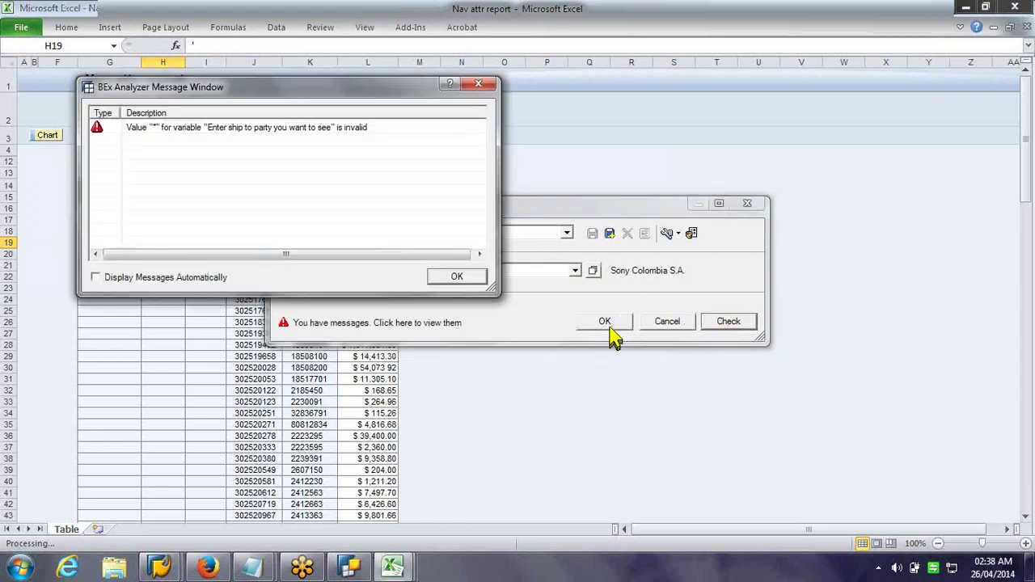
Dismiss the message about the * entry, clear the ship to party value and check the empty entry
{"action": "left_click", "coordinate": [457, 279]}
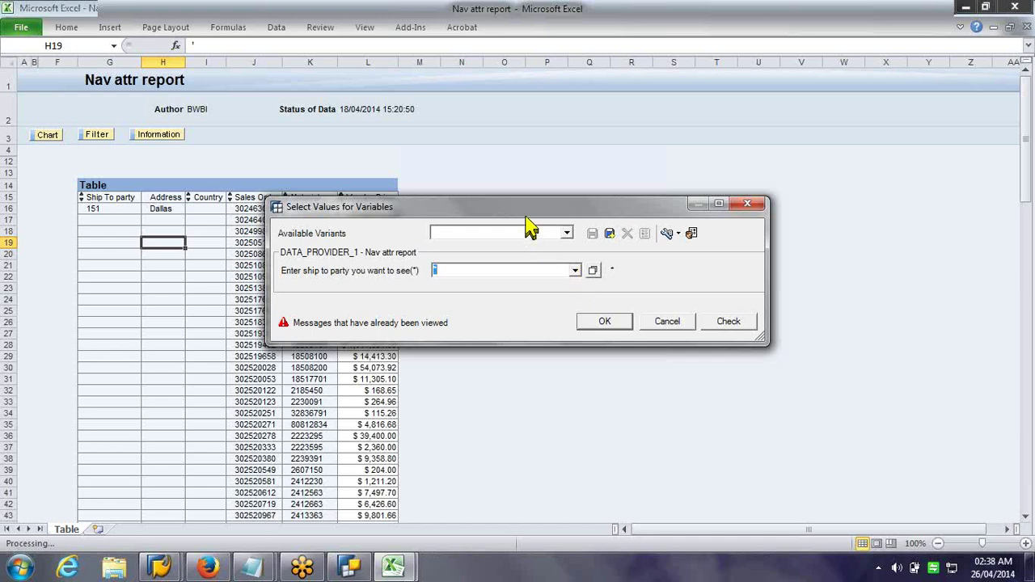
{"action": "left_click_drag", "start_coordinate": [526, 218], "coordinate": [715, 229]}
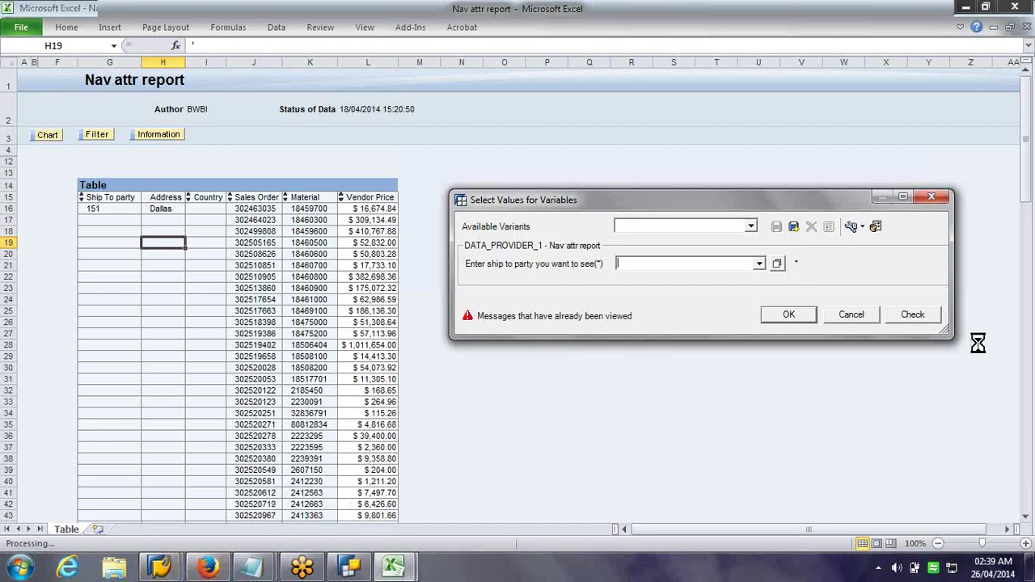
{"action": "left_click", "coordinate": [910, 321]}
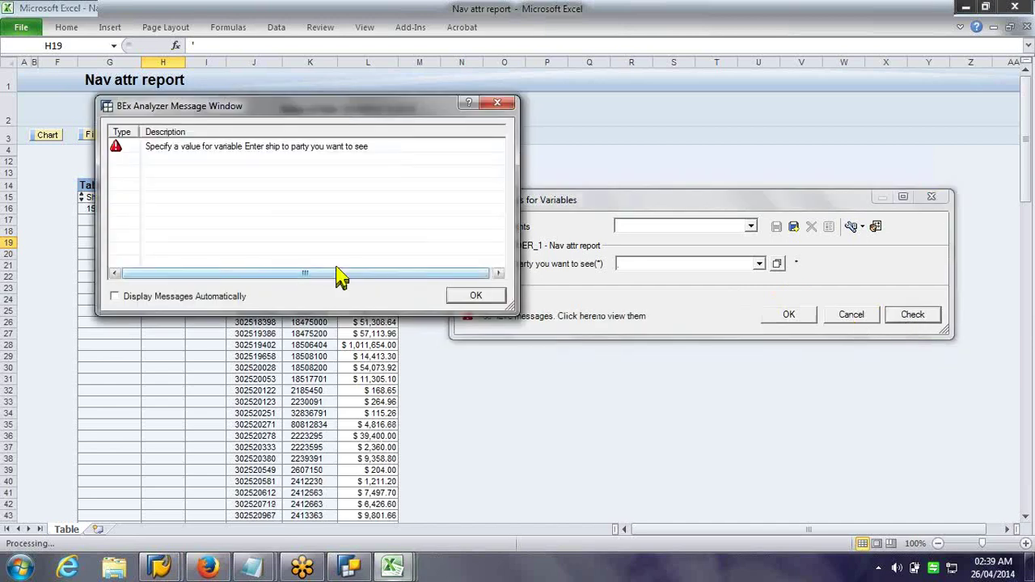
{"action": "left_click", "coordinate": [479, 296]}
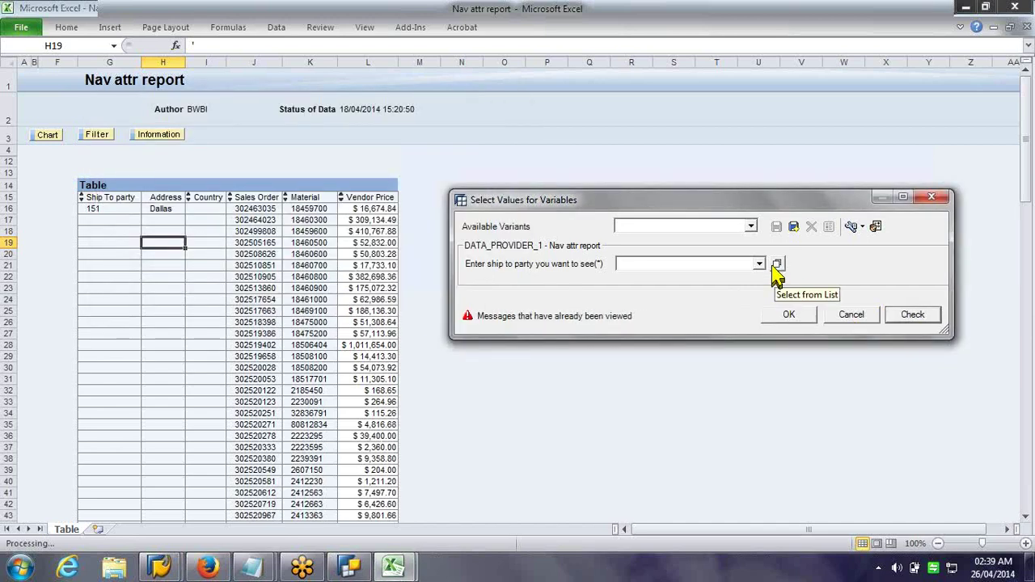
Switch to Query Designer, review the ship to party variable's default value and detail settings, and close its editor
{"action": "left_click", "coordinate": [350, 570]}
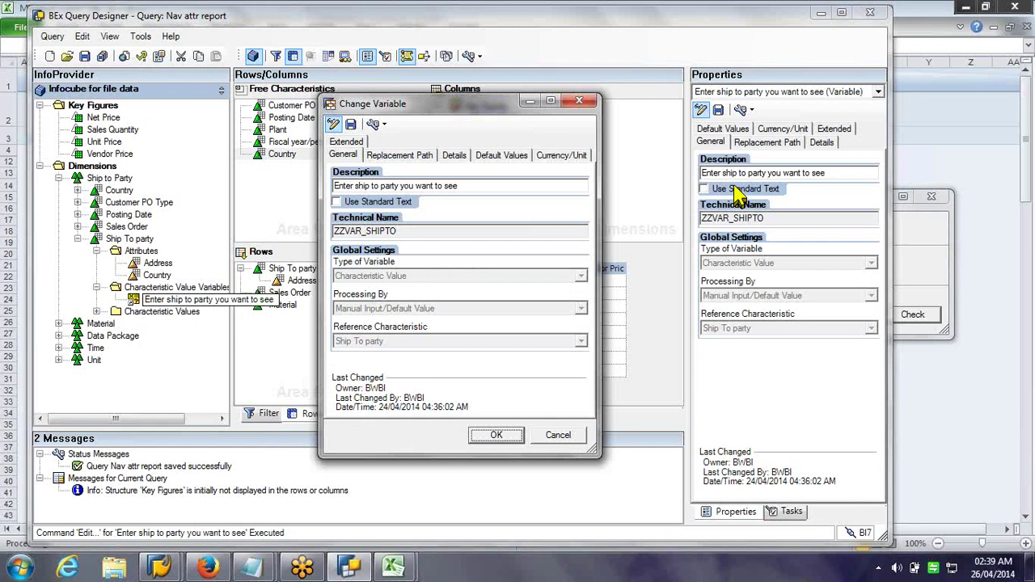
{"action": "left_click", "coordinate": [454, 154]}
{"action": "left_click", "coordinate": [497, 158]}
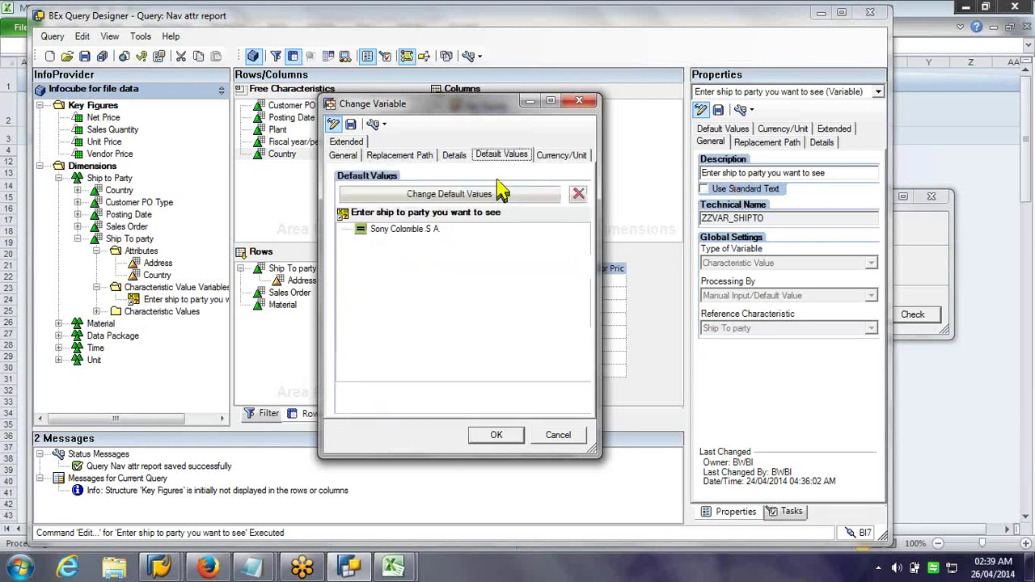
{"action": "left_click", "coordinate": [460, 156]}
{"action": "left_click", "coordinate": [581, 101]}
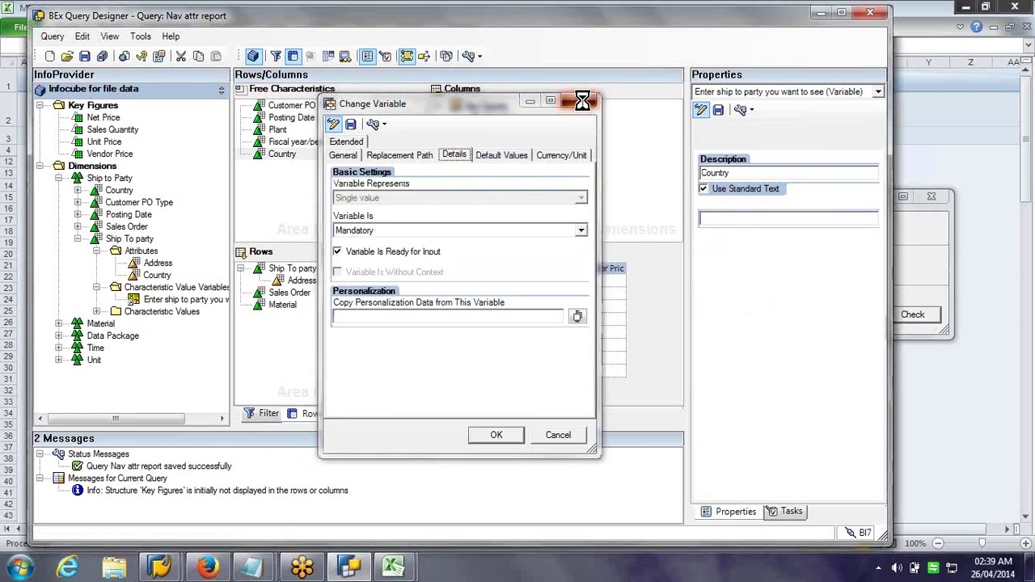
{"action": "left_click", "coordinate": [187, 299]}
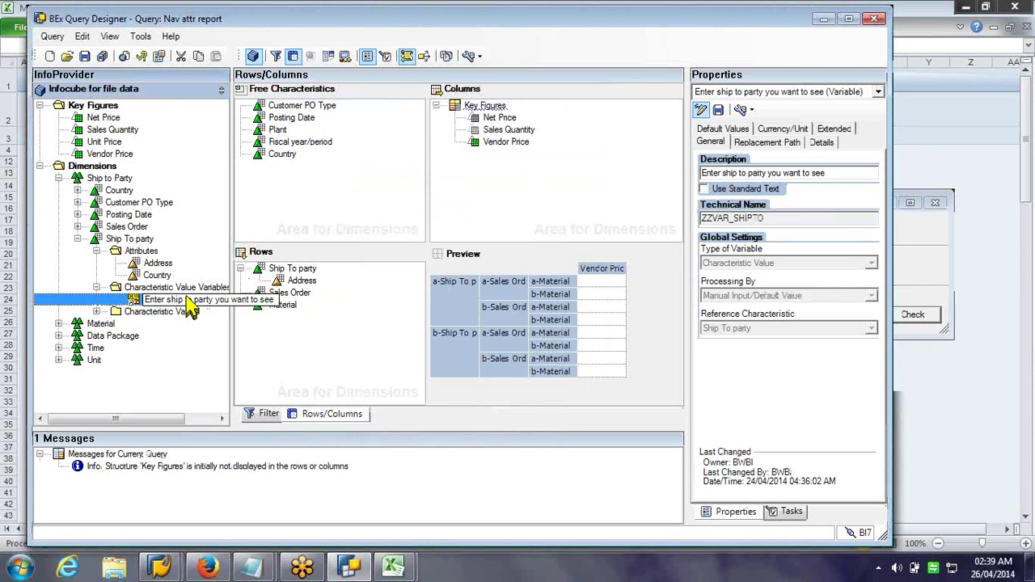
{"action": "right_click", "coordinate": [176, 297]}
{"action": "left_click", "coordinate": [197, 380]}
{"action": "left_click", "coordinate": [153, 297]}
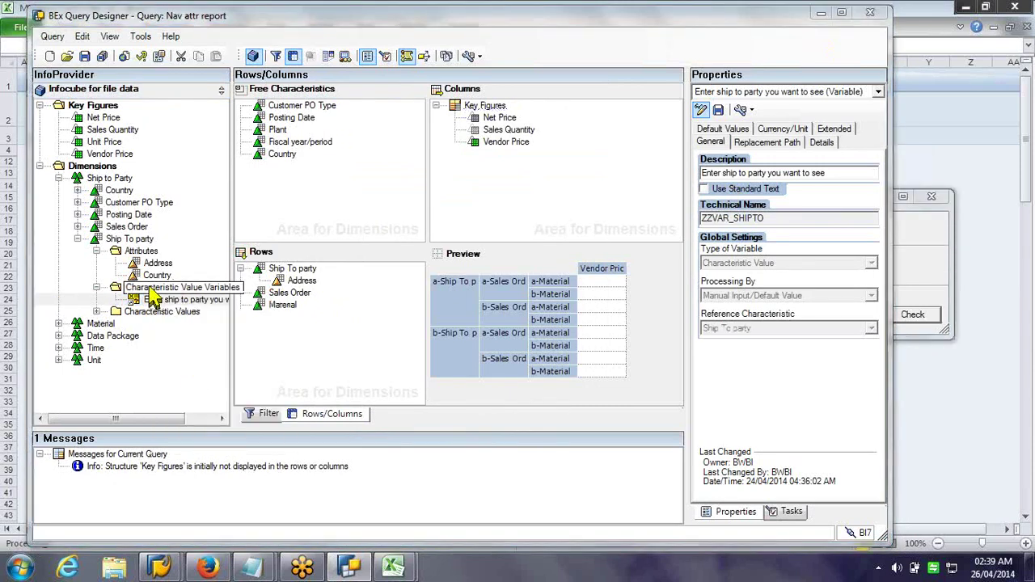
{"action": "right_click", "coordinate": [151, 289]}
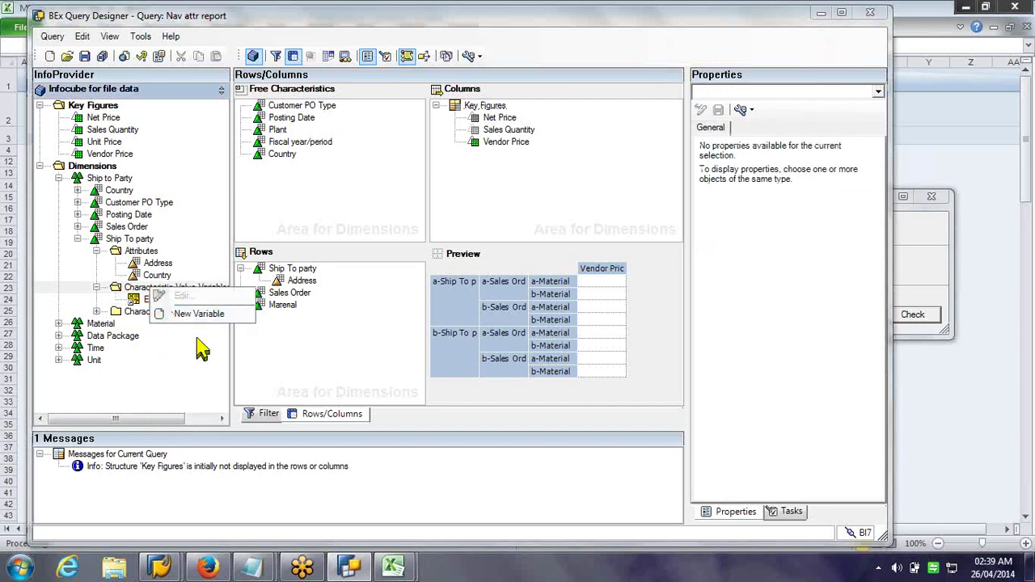
{"action": "left_click", "coordinate": [199, 350]}
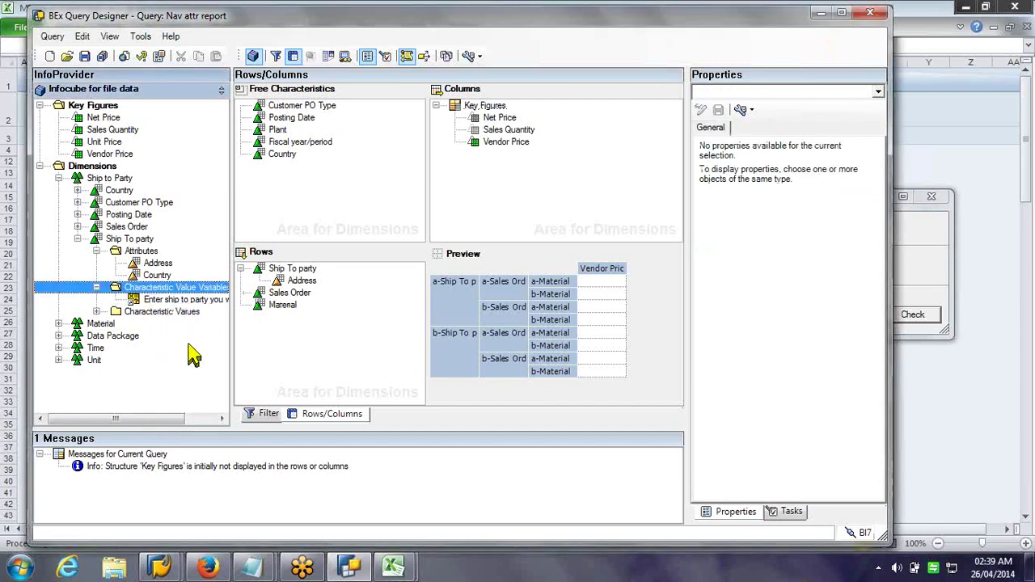
{"action": "left_click", "coordinate": [171, 301]}
{"action": "right_click", "coordinate": [170, 304]}
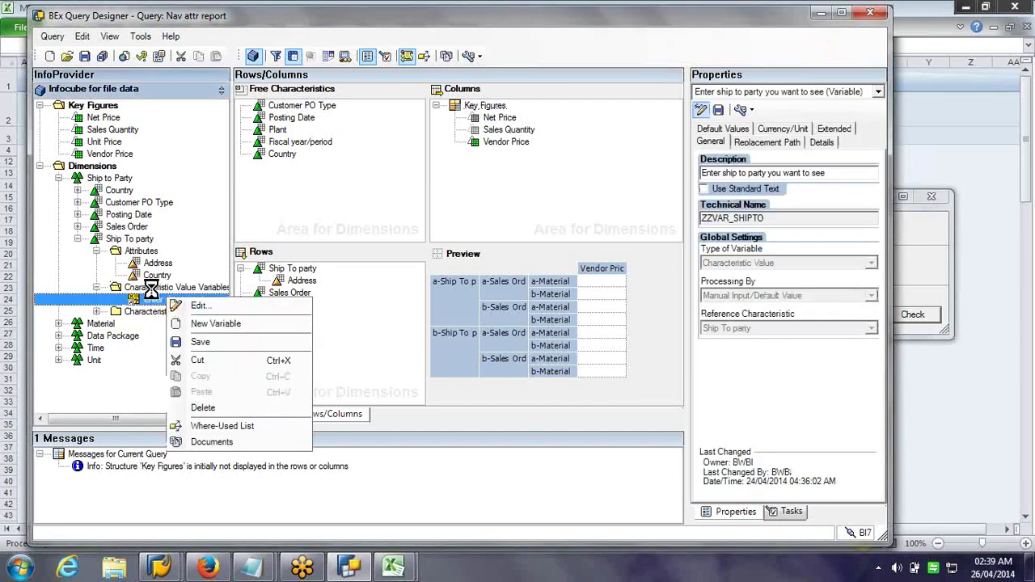
{"action": "left_click", "coordinate": [158, 290]}
{"action": "right_click", "coordinate": [150, 286]}
{"action": "left_click", "coordinate": [133, 239]}
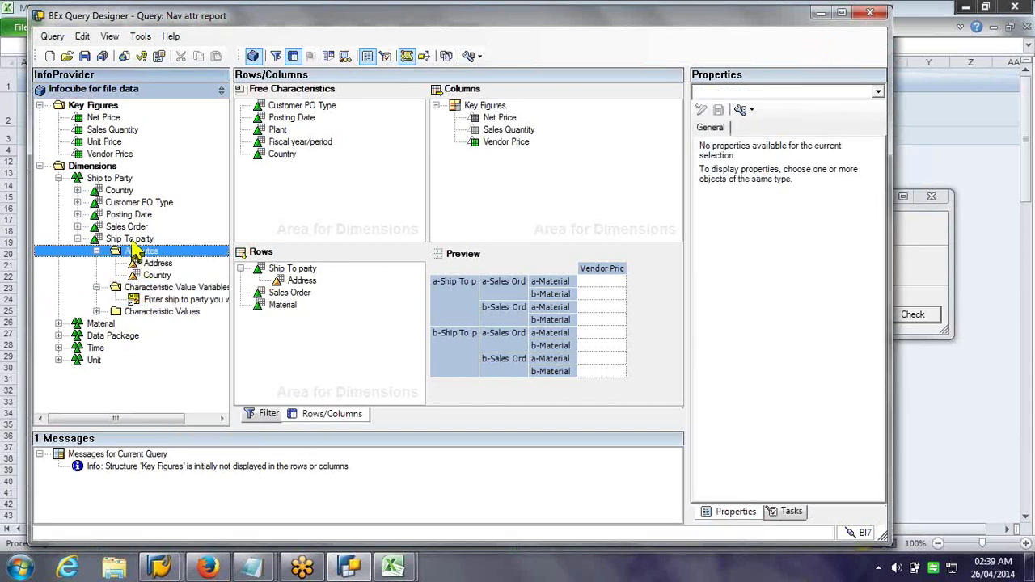
{"action": "right_click", "coordinate": [134, 241]}
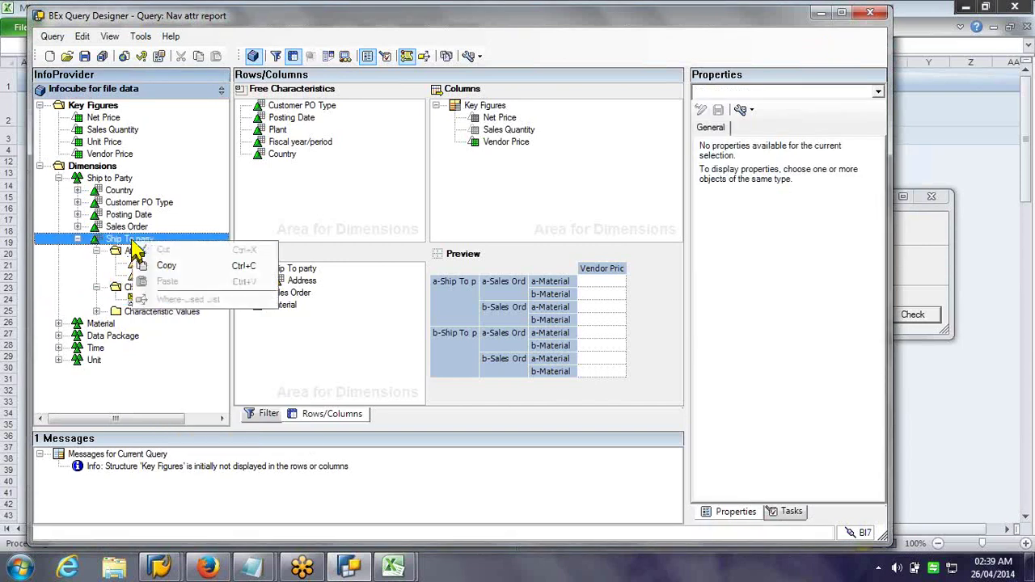
Create a new characteristic value variable for Ship To party and select it for editing
{"action": "left_click", "coordinate": [130, 299]}
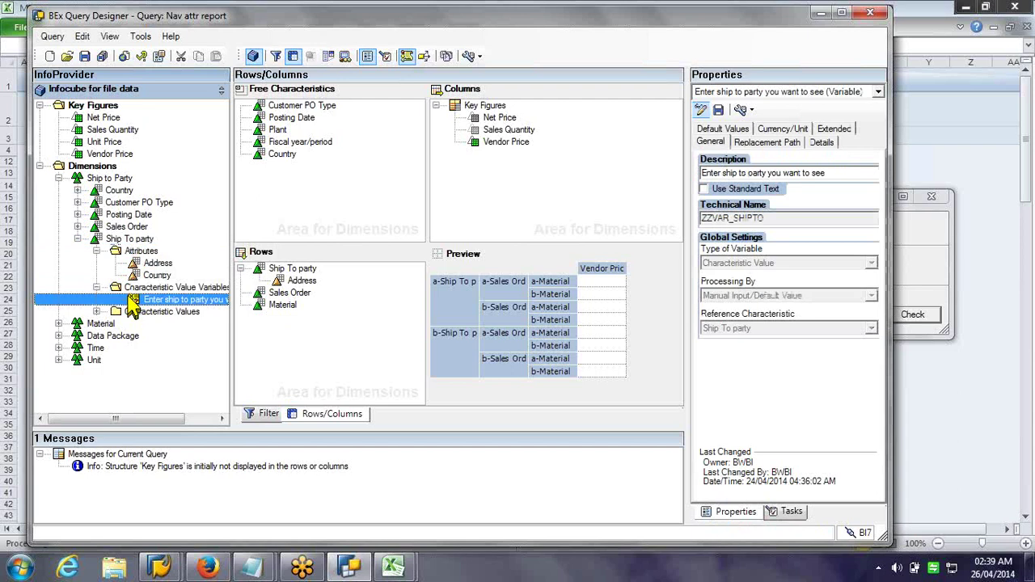
{"action": "right_click", "coordinate": [181, 306]}
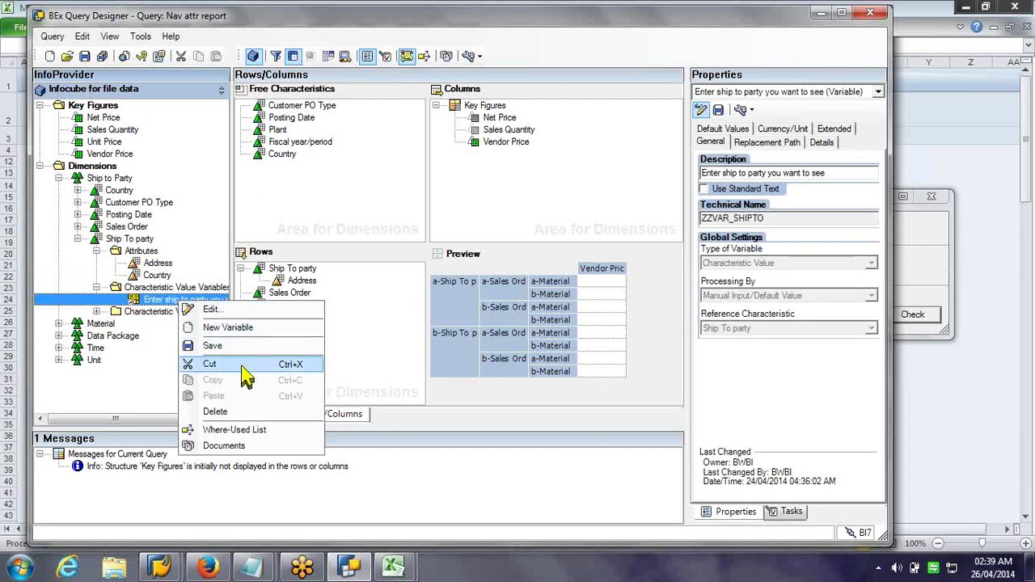
{"action": "left_click", "coordinate": [251, 329]}
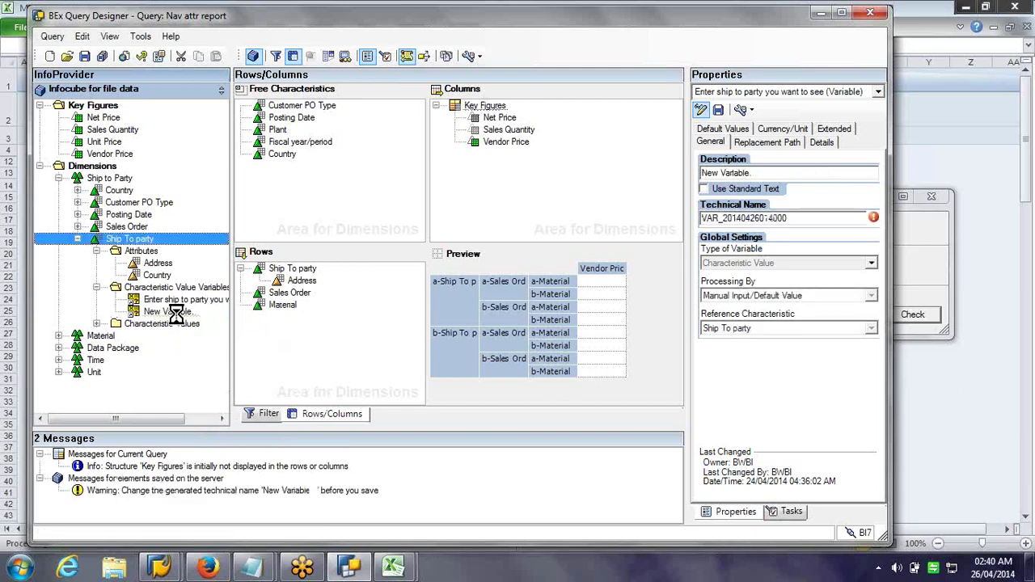
{"action": "left_click", "coordinate": [170, 312]}
Set the new variable's description to "Enter multiple Ship to(opt/Mul)"
{"action": "left_click", "coordinate": [768, 172]}
{"action": "key", "text": "ctrl+a"}
{"action": "type", "text": "Enter multiplel SHi"}
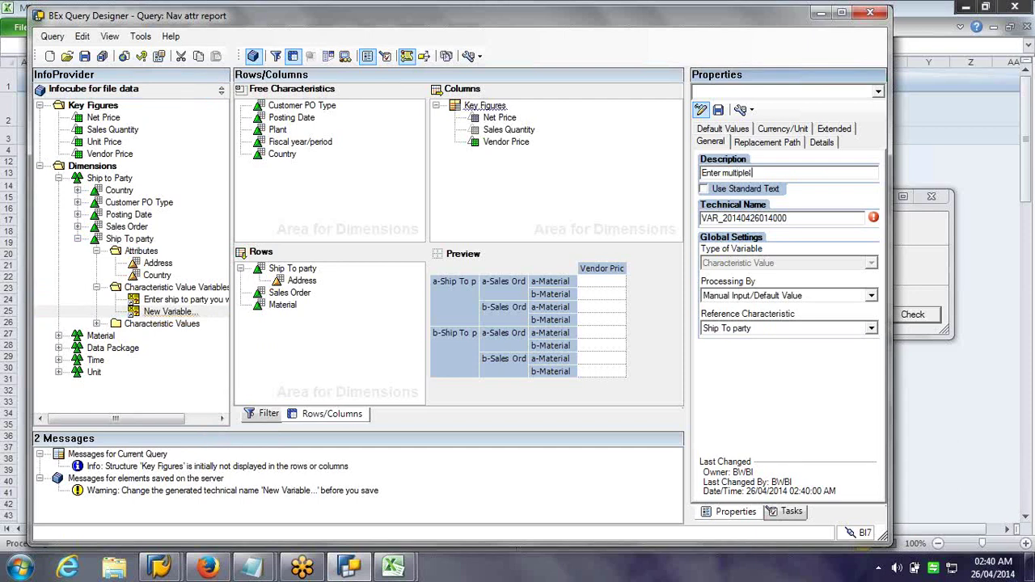
{"action": "key", "text": "BackSpace"}
{"action": "key", "text": "BackSpace"}
{"action": "key", "text": "BackSpace"}
{"action": "key", "text": "BackSpace"}
{"action": "key", "text": "BackSpace"}
{"action": "type", "text": "SHip to"}
{"action": "key", "text": "Delete"}
{"action": "type", "text": "h"}
{"action": "key", "text": "End"}
{"action": "type", "text": "(opt./Mul)"}
Set the new variable's technical name to ZZVAR_SHIPTO_OM
{"action": "left_click", "coordinate": [807, 219]}
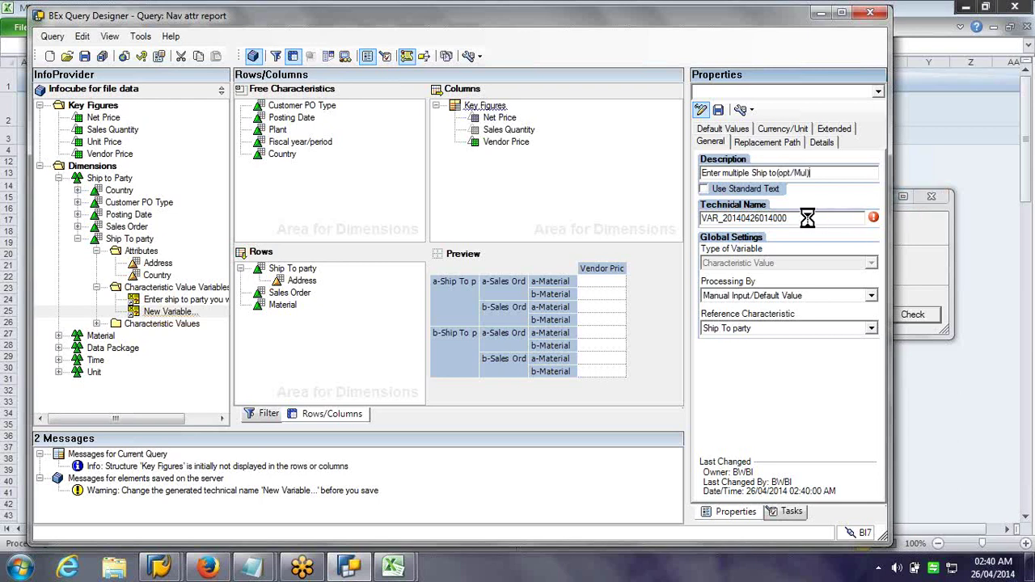
{"action": "left_click_drag", "start_coordinate": [722, 219], "coordinate": [838, 212]}
{"action": "type", "text": "OM"}
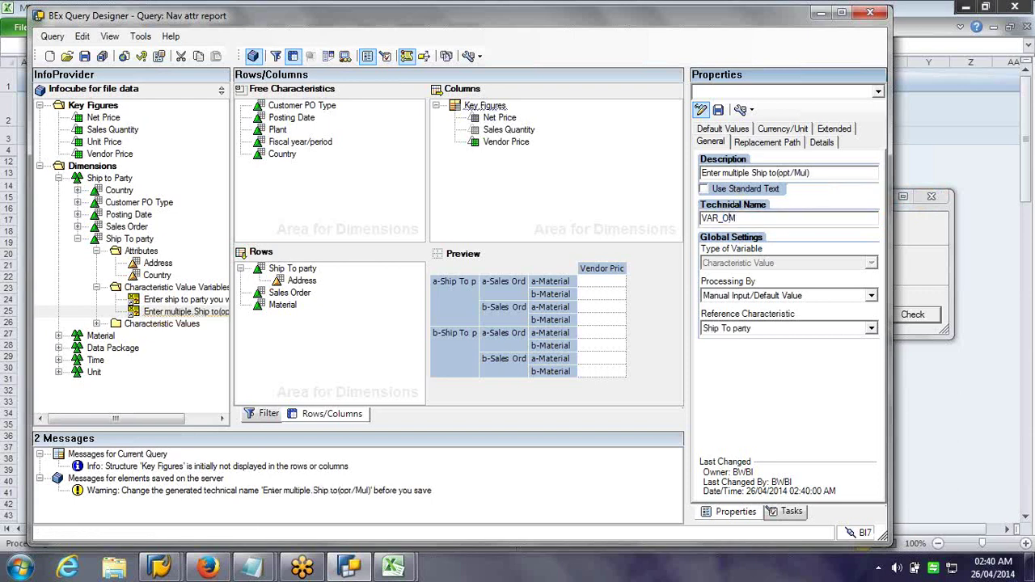
{"action": "key", "text": "Home"}
{"action": "type", "text": "ZZ"}
{"action": "left_click", "coordinate": [731, 219]}
{"action": "key", "text": "BackSpace"}
{"action": "type", "text": "SD"}
{"action": "type", "text": "T"}
{"action": "key", "text": "BackSpace"}
{"action": "type", "text": "HIPT"}
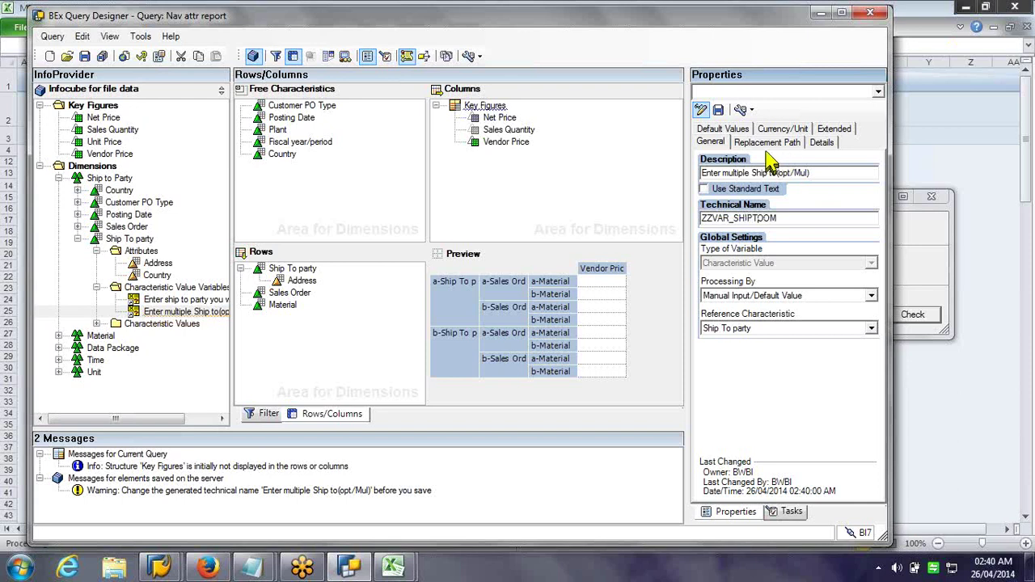
{"action": "type", "text": "O_"}
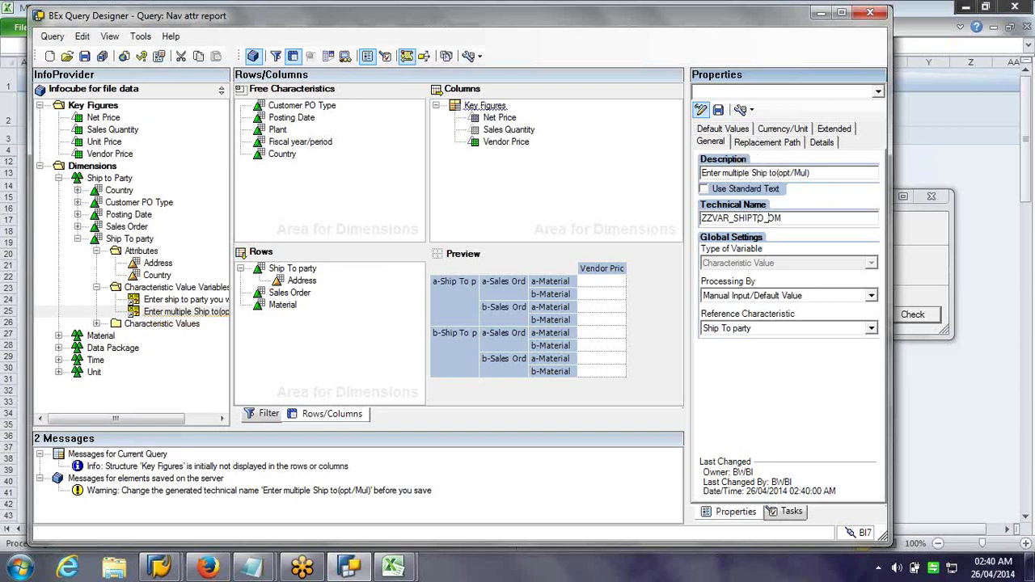
Make the new variable represent an Interval and save the variable
{"action": "left_click", "coordinate": [788, 143]}
{"action": "left_click", "coordinate": [823, 145]}
{"action": "left_click", "coordinate": [798, 185]}
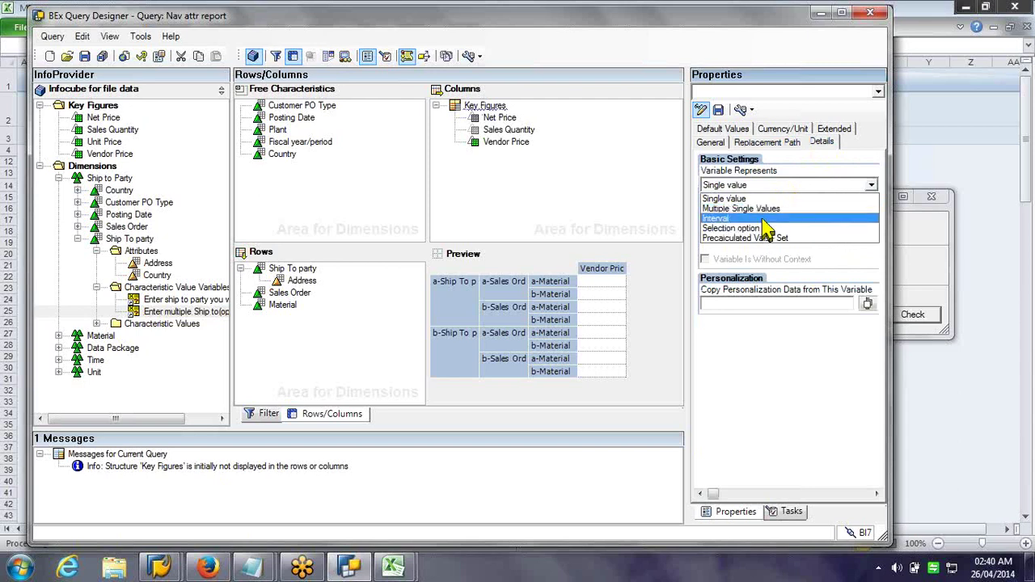
{"action": "left_click", "coordinate": [762, 220]}
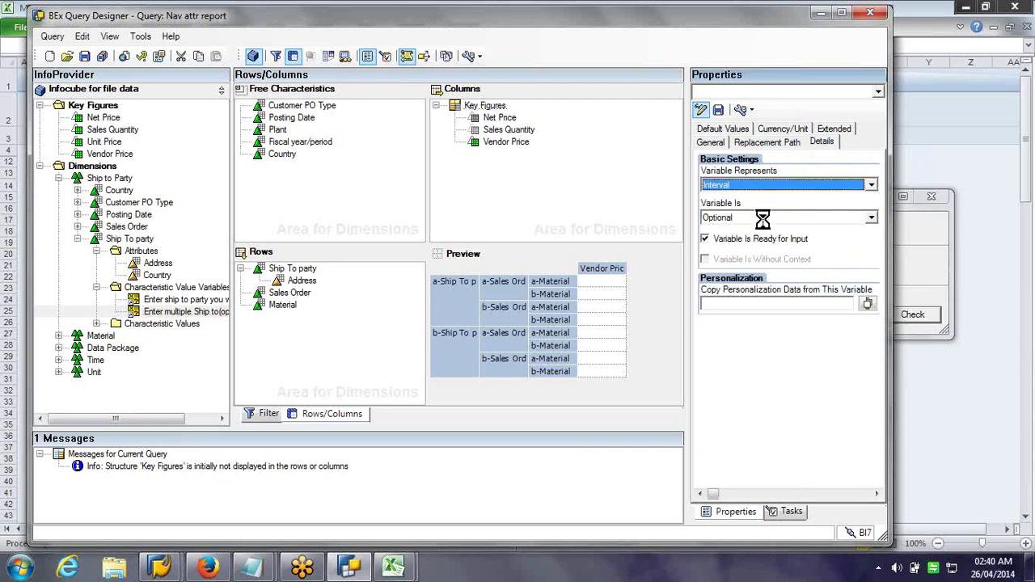
{"action": "left_click", "coordinate": [719, 111]}
{"action": "left_click", "coordinate": [463, 324]}
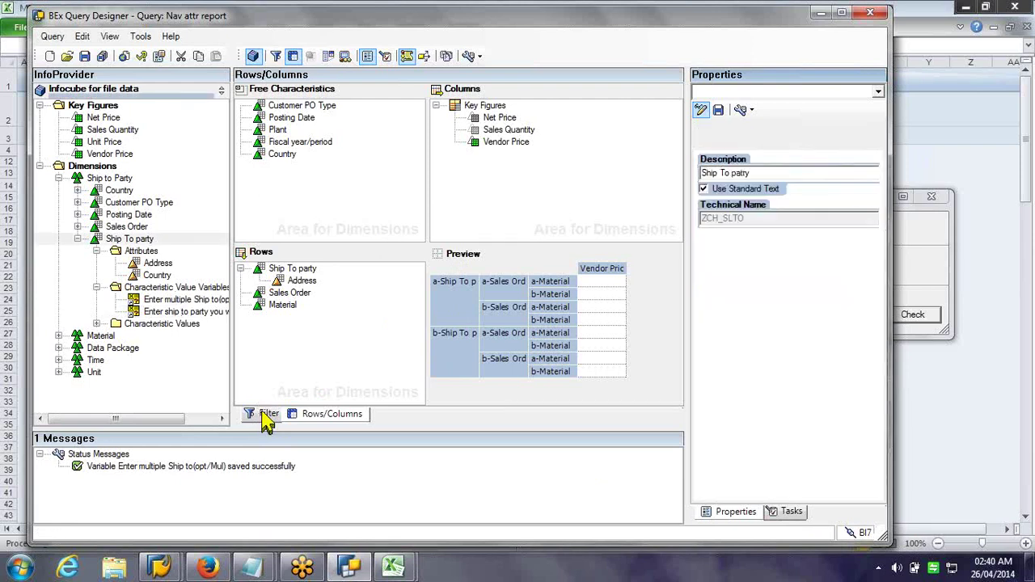
Restrict Ship To party in the filter by "Enter multiple Ship to(opt/Mul)" instead of the old variable, and save the query
{"action": "left_click", "coordinate": [267, 415]}
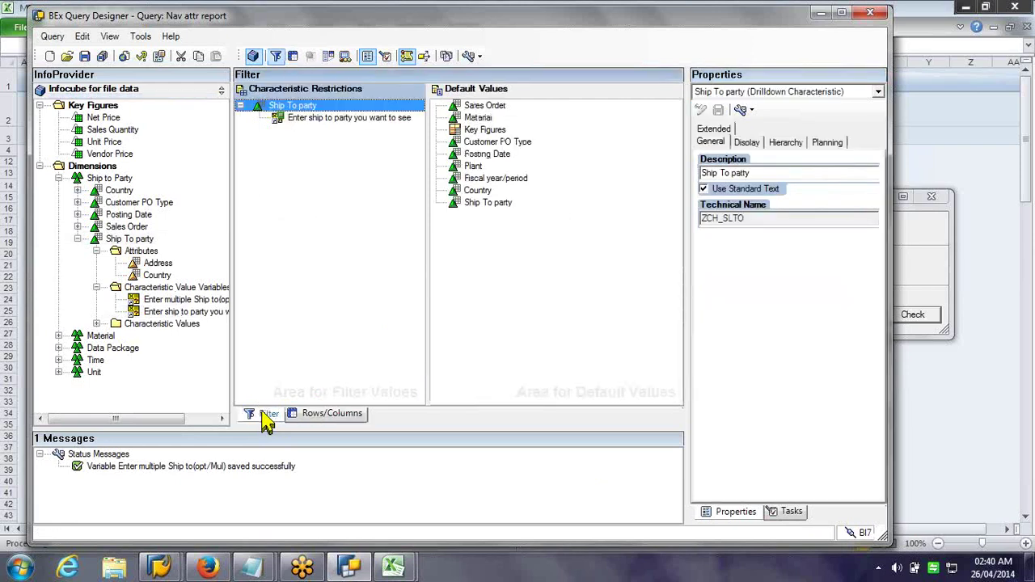
{"action": "left_click", "coordinate": [162, 311]}
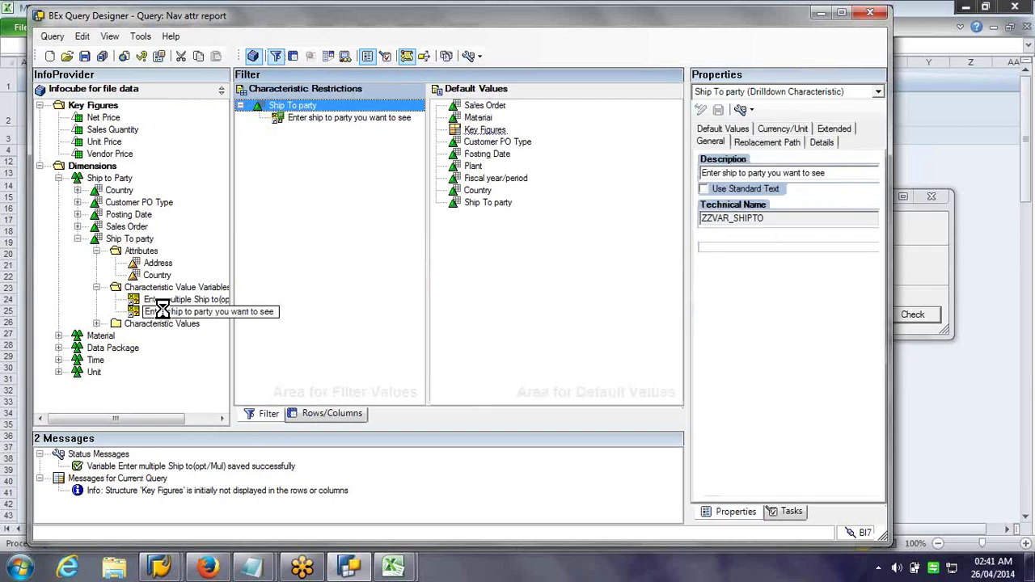
{"action": "left_click", "coordinate": [174, 300]}
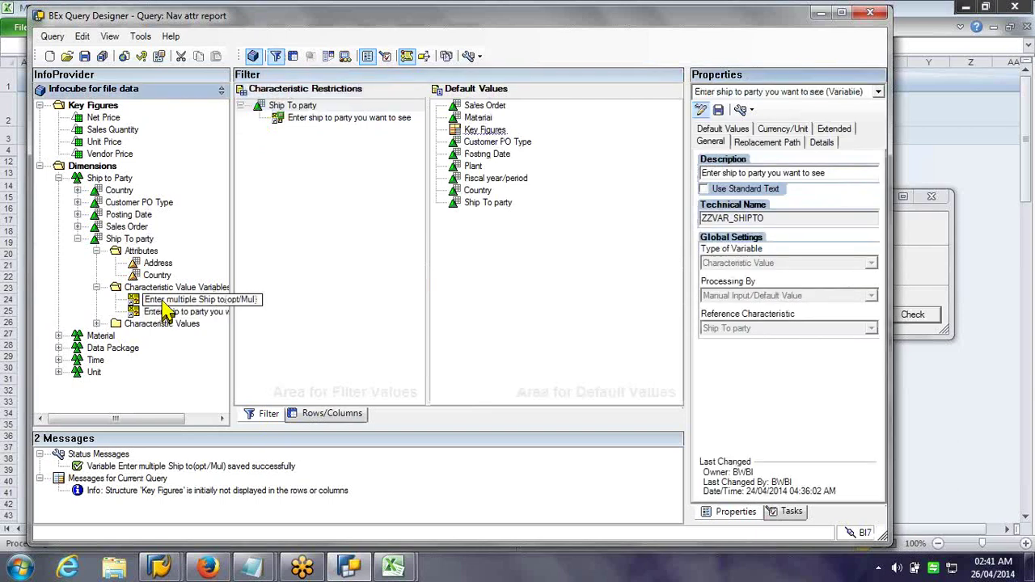
{"action": "left_click_drag", "start_coordinate": [174, 300], "coordinate": [344, 107]}
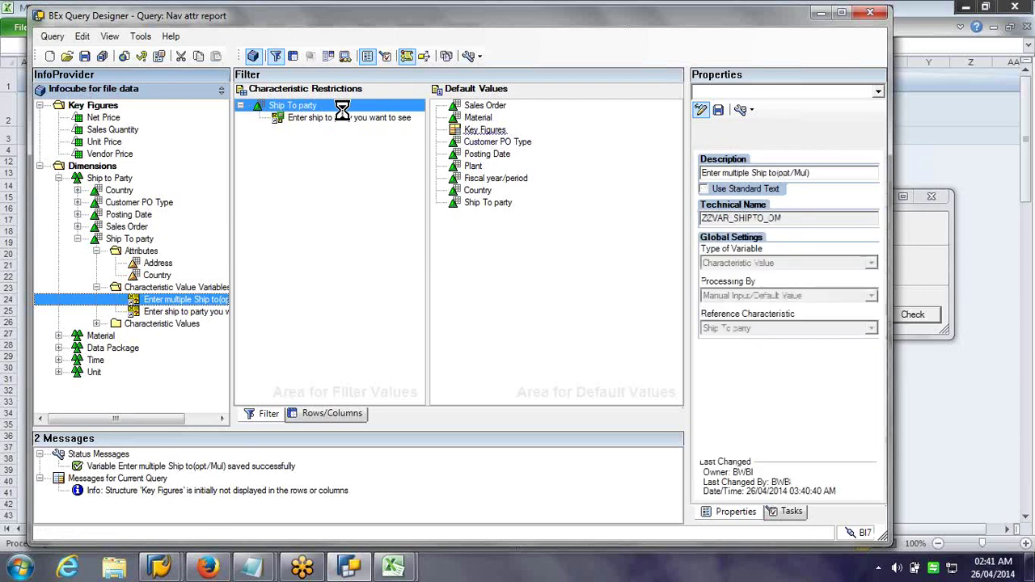
{"action": "left_click", "coordinate": [344, 129]}
{"action": "key", "text": "Delete"}
{"action": "left_click", "coordinate": [84, 56]}
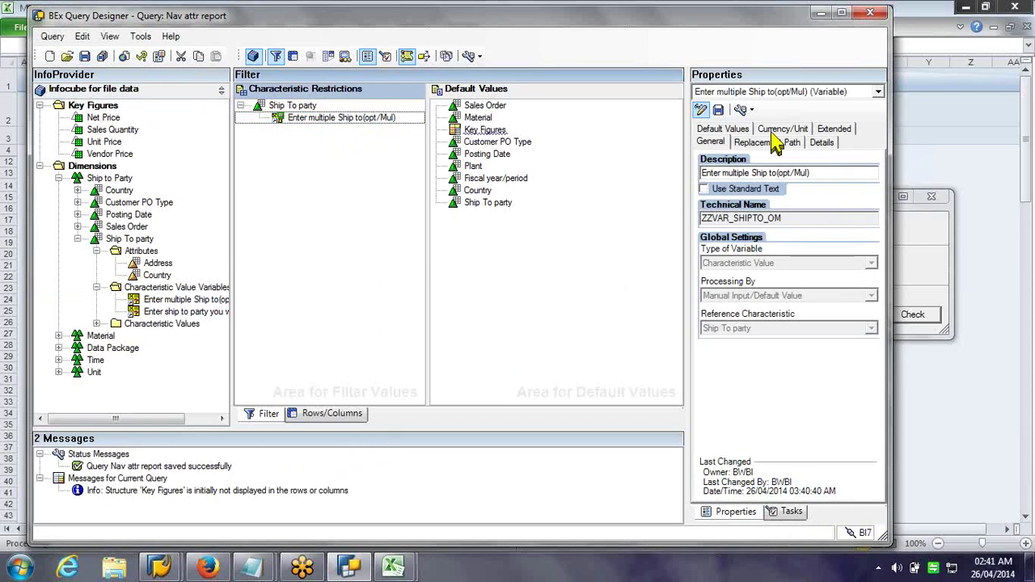
Minimize Query Designer and open the Nav attr report query from Favorites in BEx Analyzer
{"action": "left_click", "coordinate": [824, 16]}
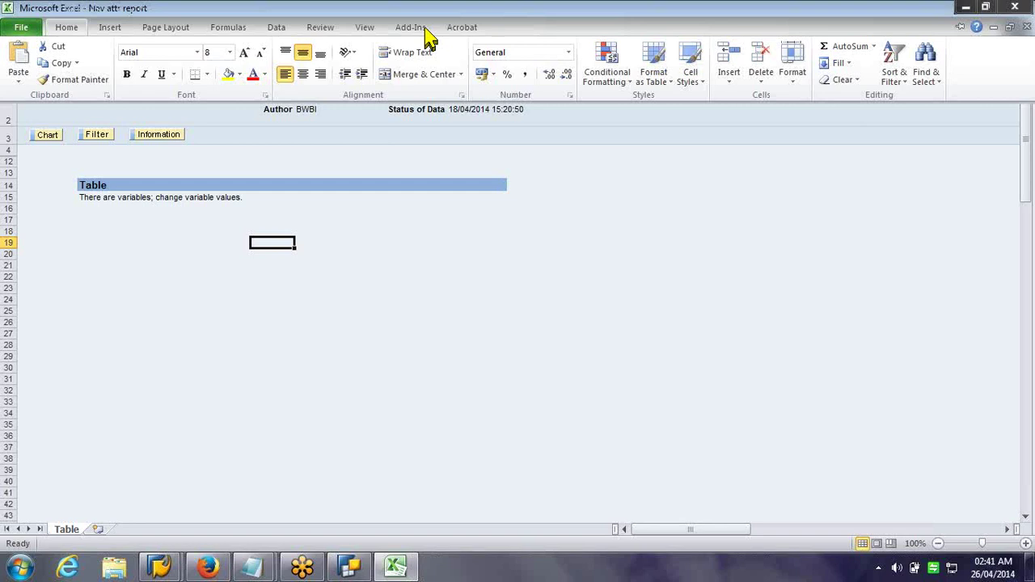
{"action": "left_click", "coordinate": [420, 30]}
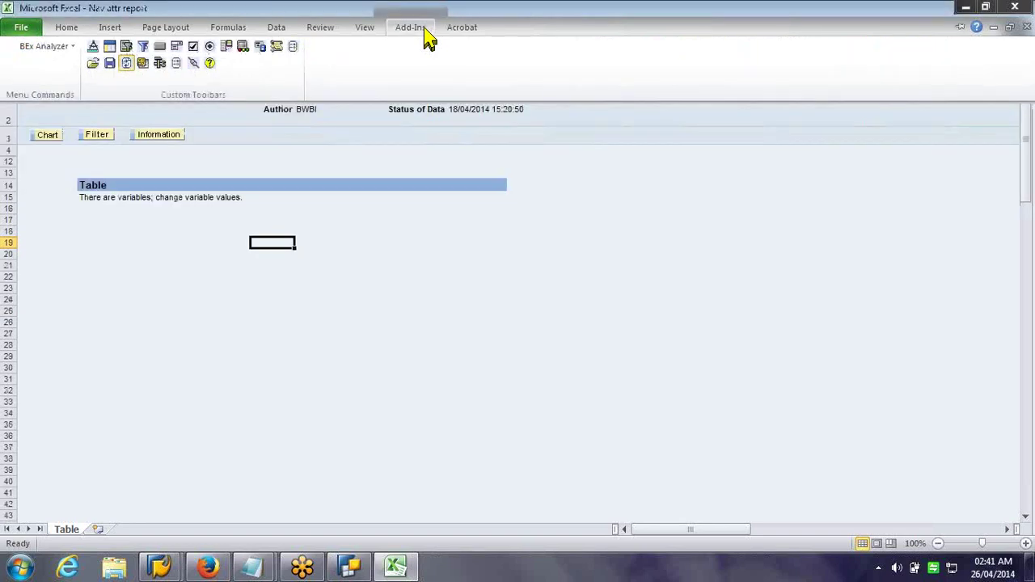
{"action": "left_click", "coordinate": [71, 46]}
{"action": "left_click", "coordinate": [78, 65]}
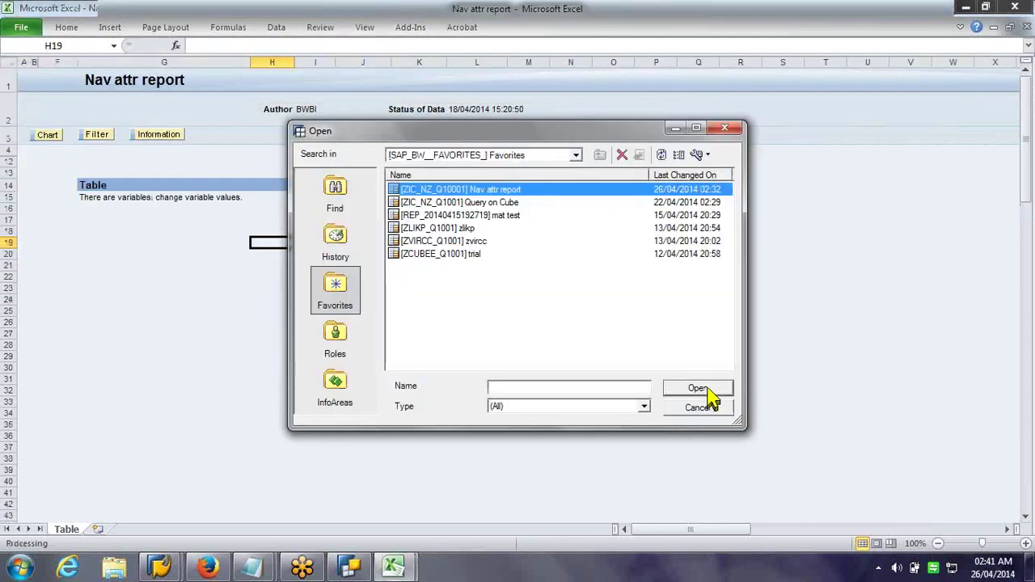
{"action": "left_click", "coordinate": [700, 389]}
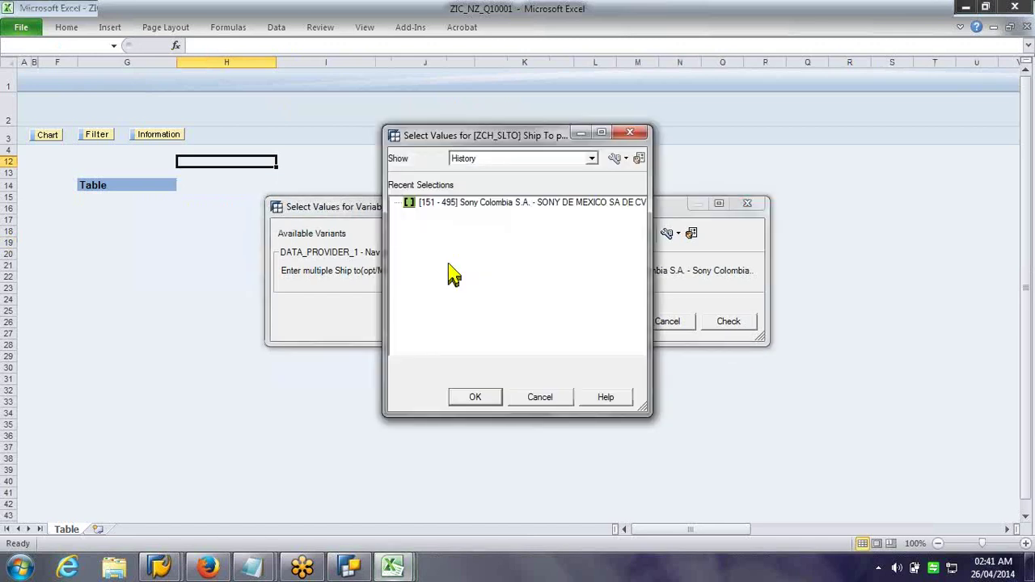
Show Value Ranges in the Ship To party selection, and view the Details settings of "Enter multiple Ship to(opt/Mul)" in Query Designer
{"action": "left_click", "coordinate": [550, 158]}
{"action": "left_click", "coordinate": [561, 181]}
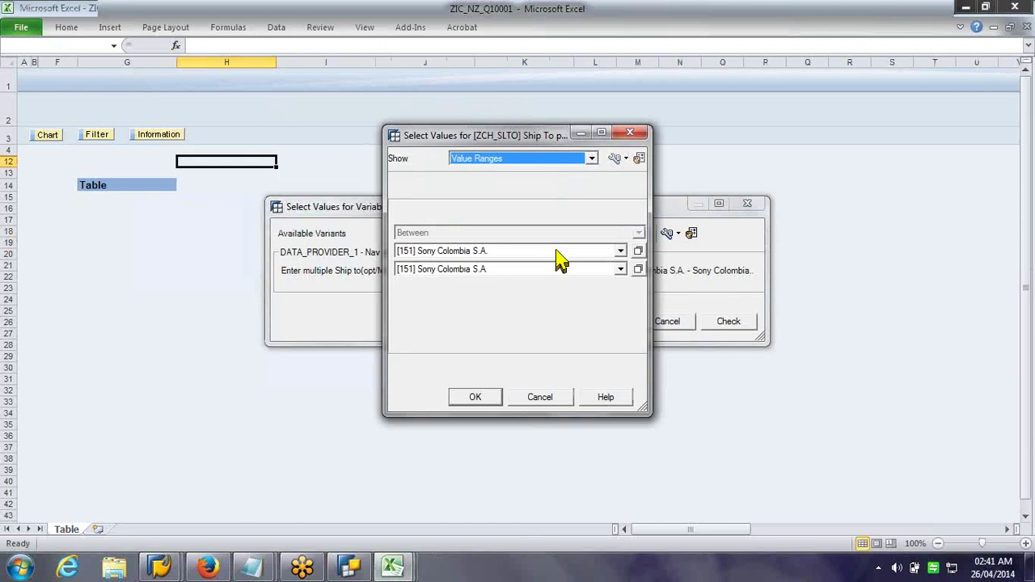
{"action": "left_click", "coordinate": [352, 568]}
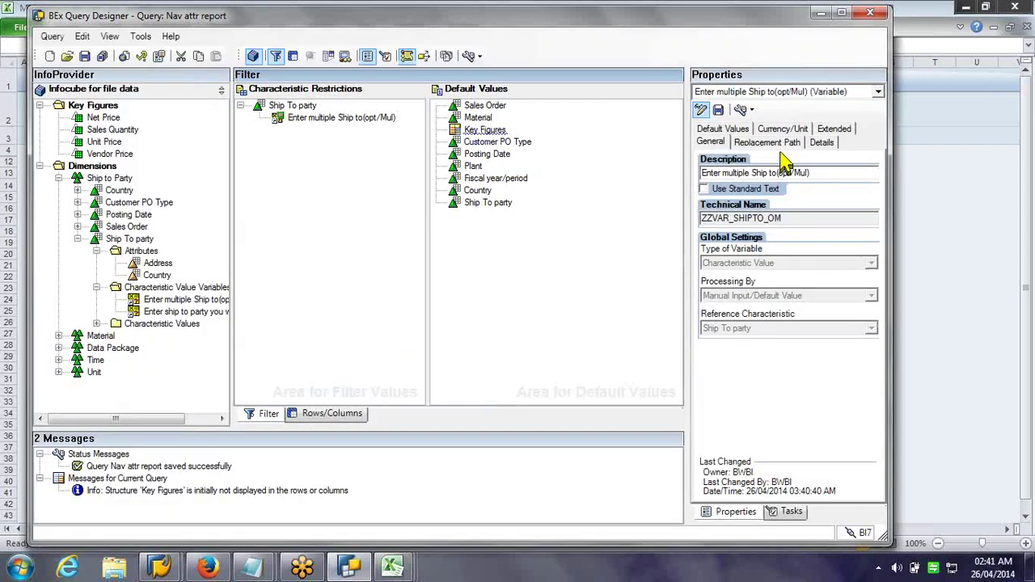
{"action": "left_click", "coordinate": [822, 141]}
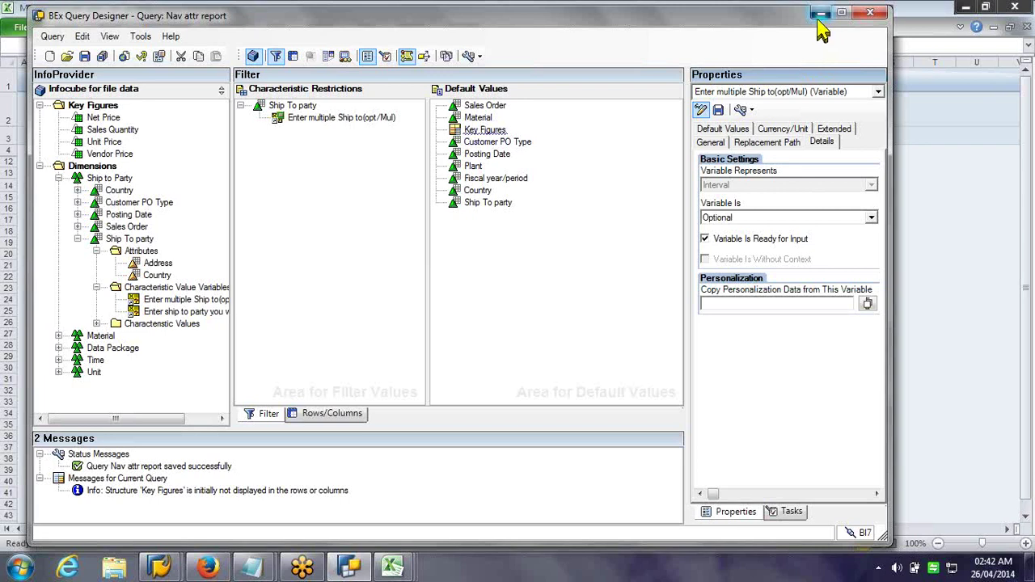
Create another characteristic value variable for Ship To party representing a Selection option, and return to BEx Analyzer
{"action": "right_click", "coordinate": [162, 290]}
{"action": "left_click", "coordinate": [198, 316]}
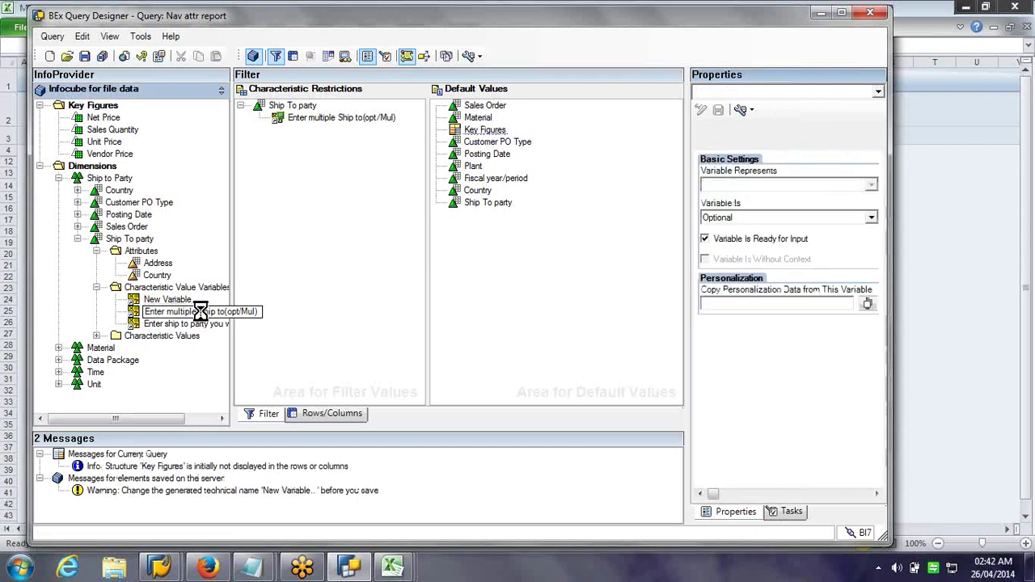
{"action": "left_click", "coordinate": [793, 143]}
{"action": "left_click", "coordinate": [822, 143]}
{"action": "left_click", "coordinate": [783, 185]}
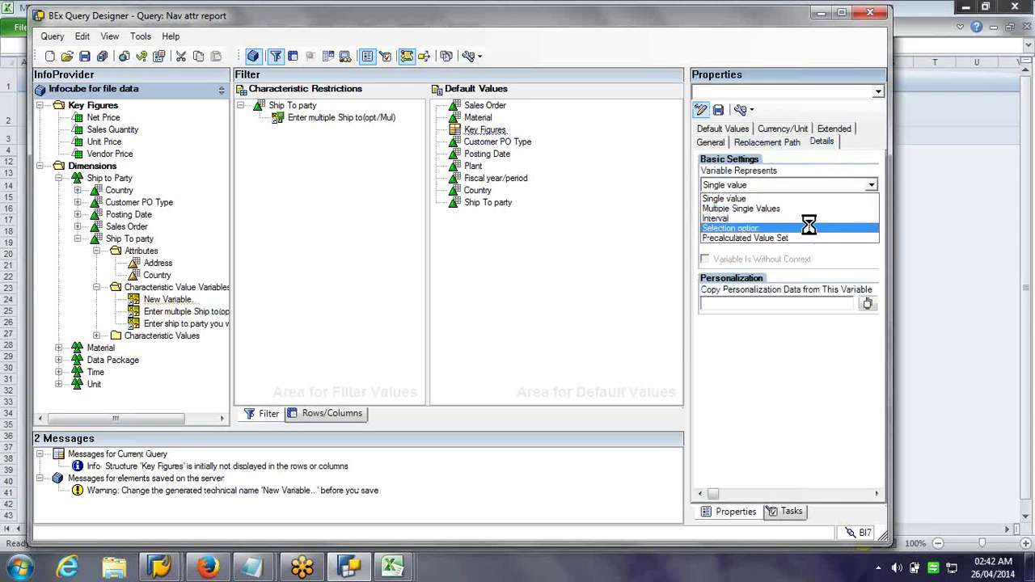
{"action": "left_click", "coordinate": [811, 228]}
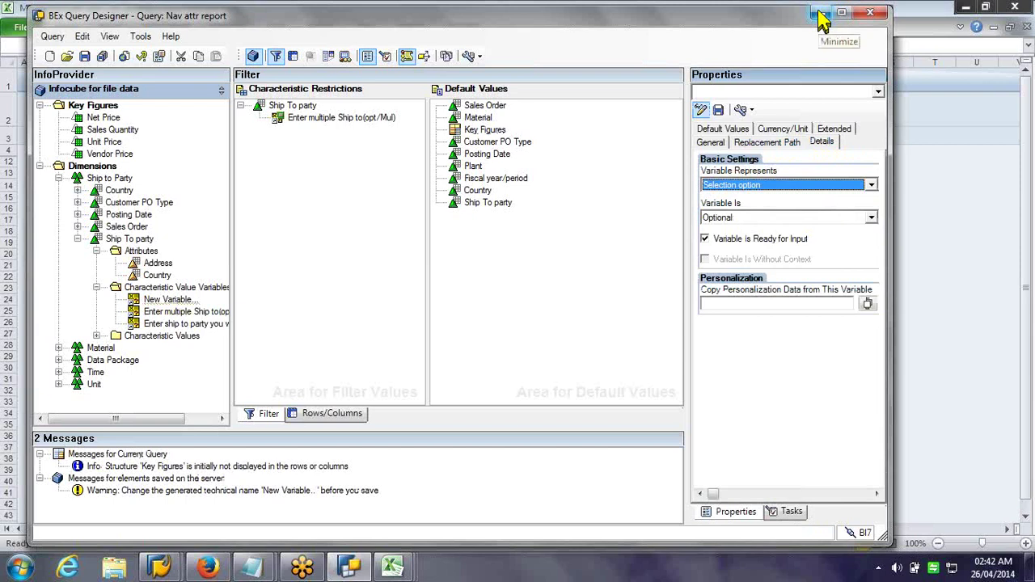
{"action": "left_click", "coordinate": [818, 13]}
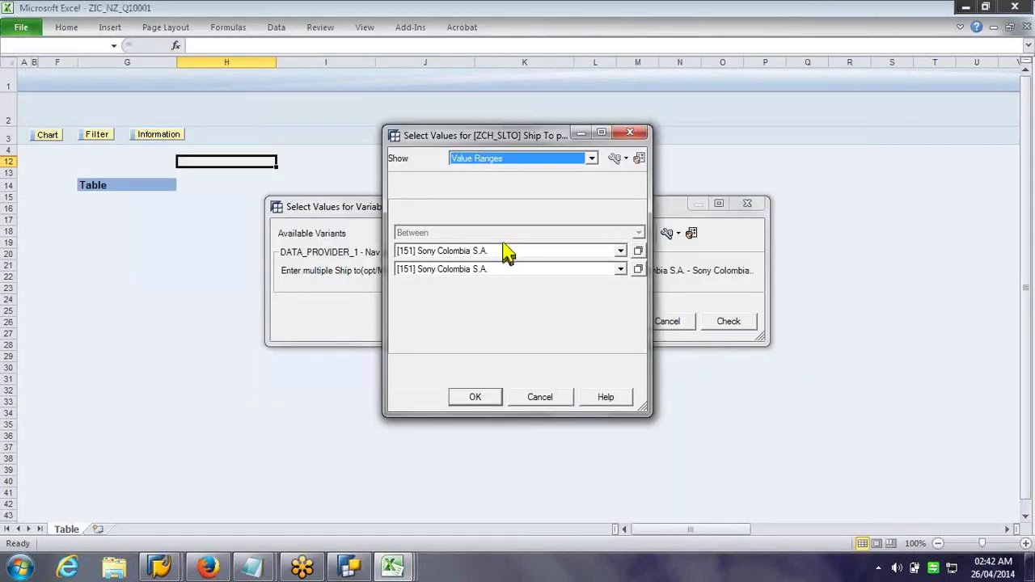
Change the unsaved new variable in Query Designer to represent an Interval, and return to the value selection in BEx Analyzer
{"action": "left_click", "coordinate": [366, 570]}
{"action": "left_click", "coordinate": [807, 186]}
{"action": "left_click", "coordinate": [800, 212]}
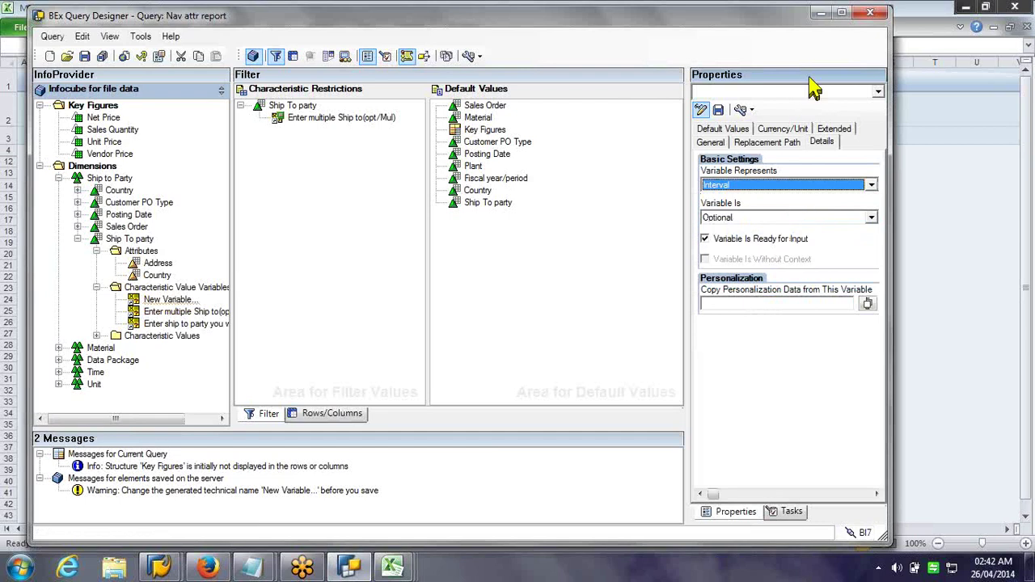
{"action": "left_click", "coordinate": [820, 14]}
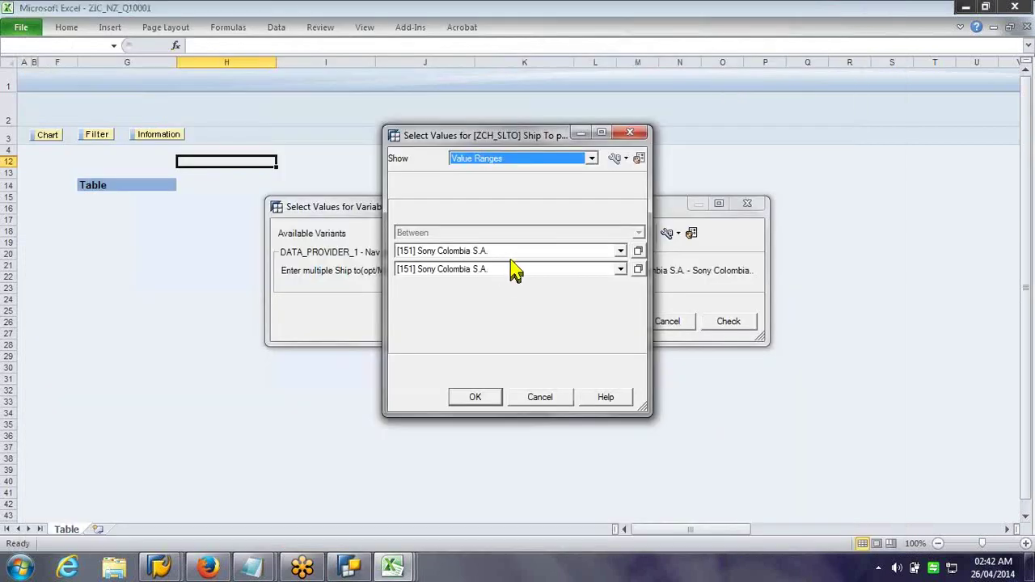
Set the upper limit of the Ship To party range to [1022] Sony Chile Ltda. Sucursal Bolivia and accept the range
{"action": "left_click", "coordinate": [639, 269]}
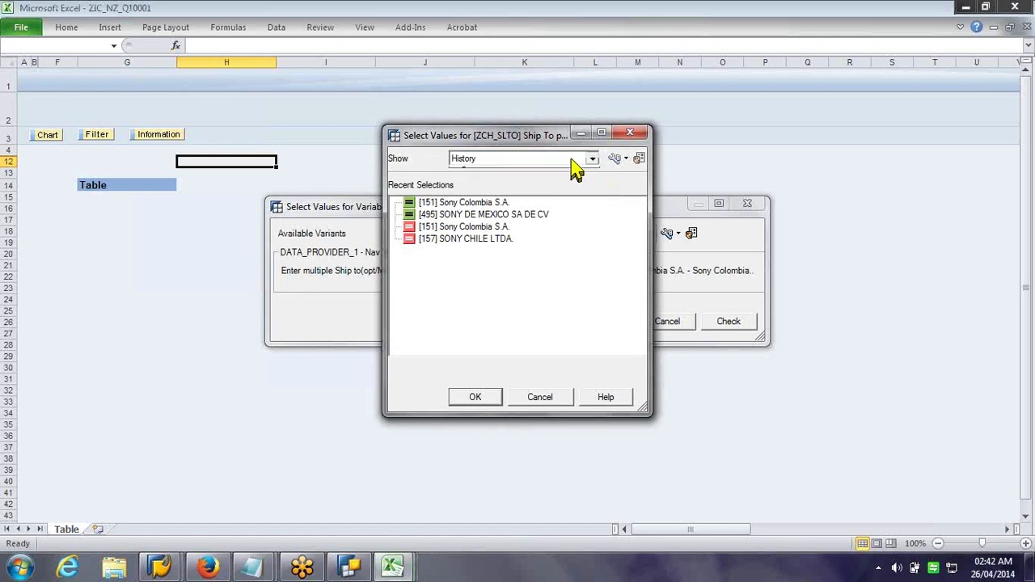
{"action": "left_click", "coordinate": [591, 158]}
{"action": "left_click", "coordinate": [556, 184]}
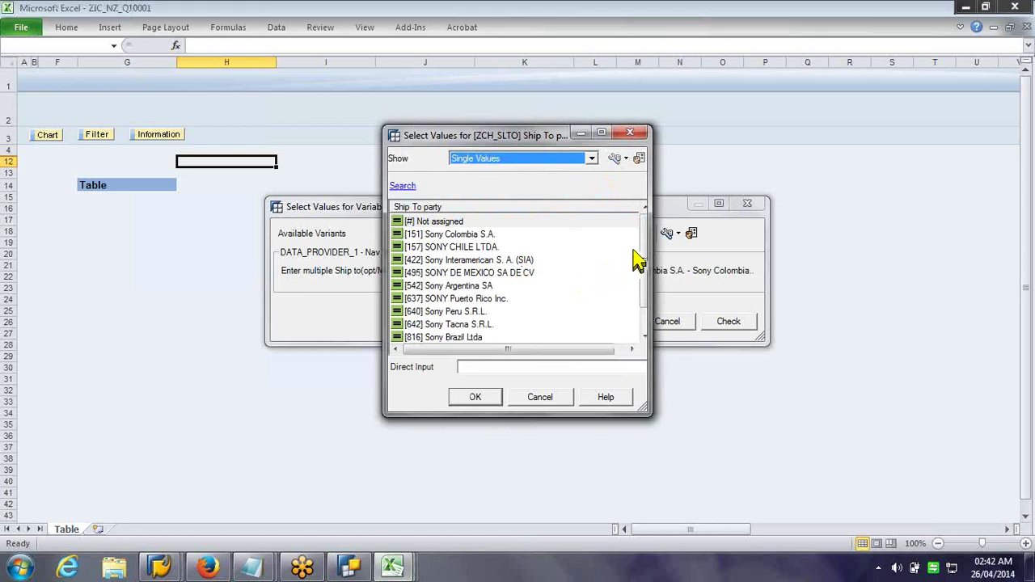
{"action": "scroll", "coordinate": [645, 259], "scroll_direction": "down", "scroll_amount": 1}
{"action": "scroll", "coordinate": [647, 263], "scroll_direction": "down", "scroll_amount": 1}
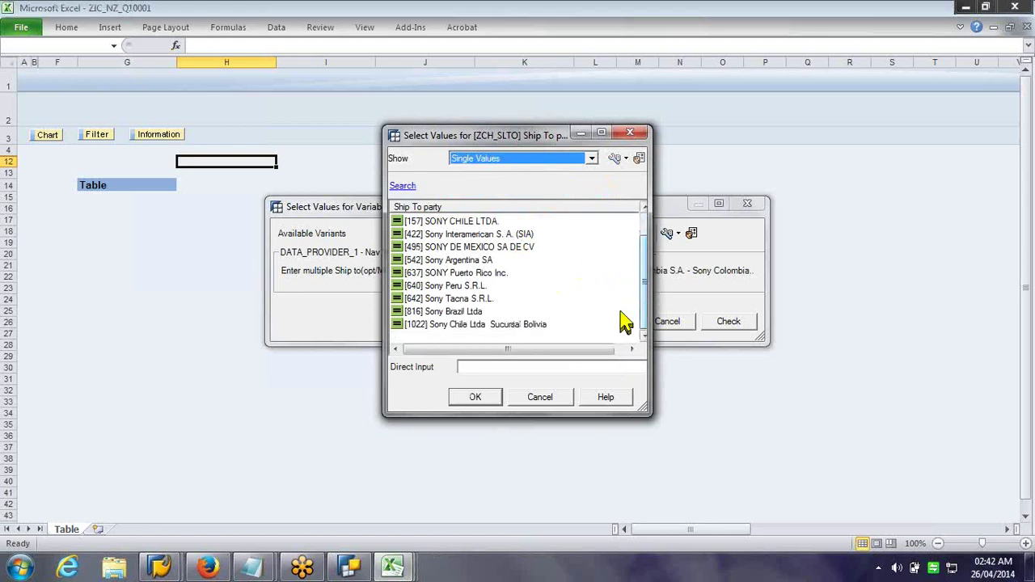
{"action": "left_click", "coordinate": [551, 328]}
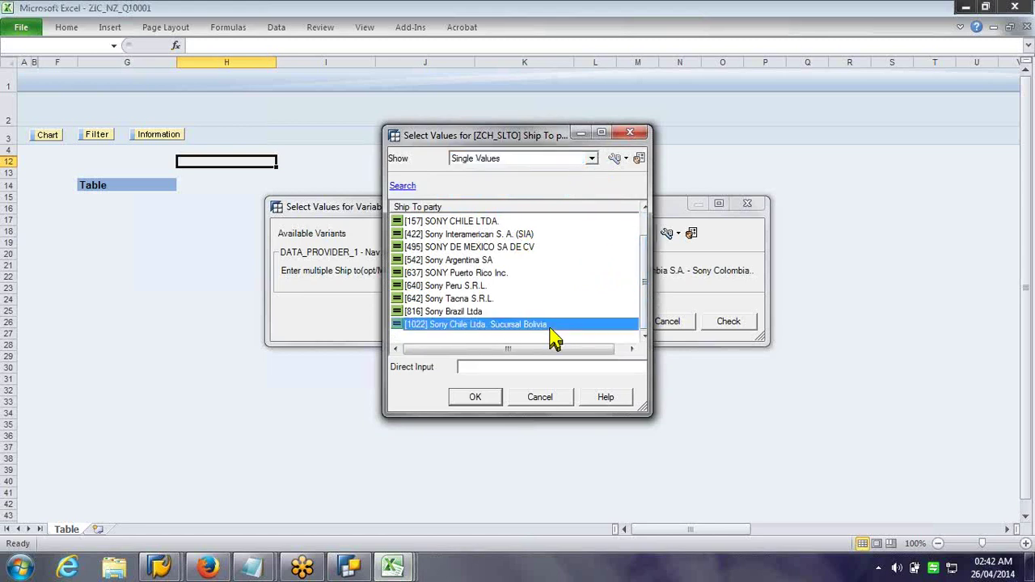
{"action": "left_click", "coordinate": [461, 404]}
Check the variable entry 151 - 1022 and run the Nav attr report with it
{"action": "left_click", "coordinate": [725, 327]}
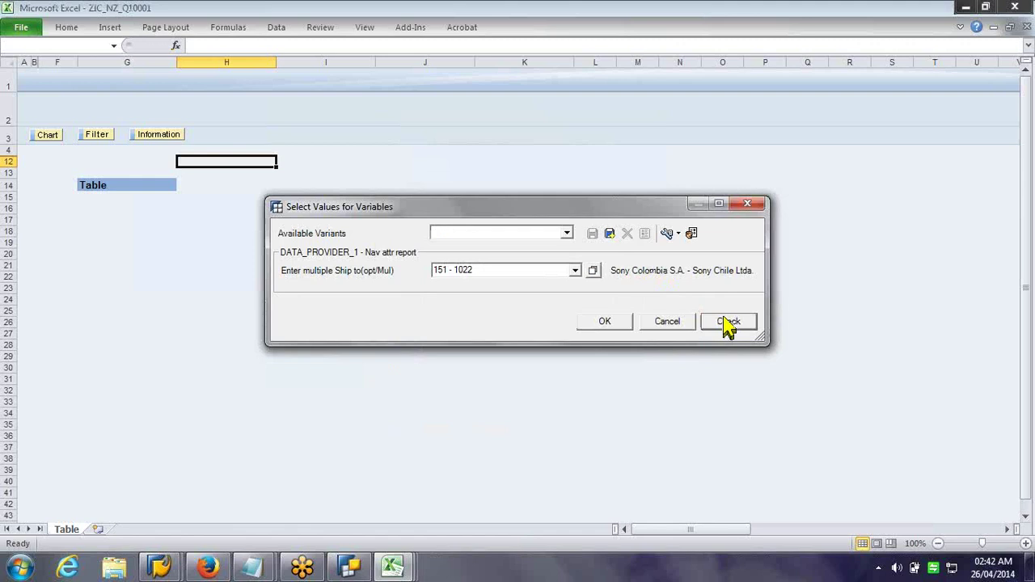
{"action": "left_click", "coordinate": [607, 327]}
{"action": "left_click", "coordinate": [615, 327]}
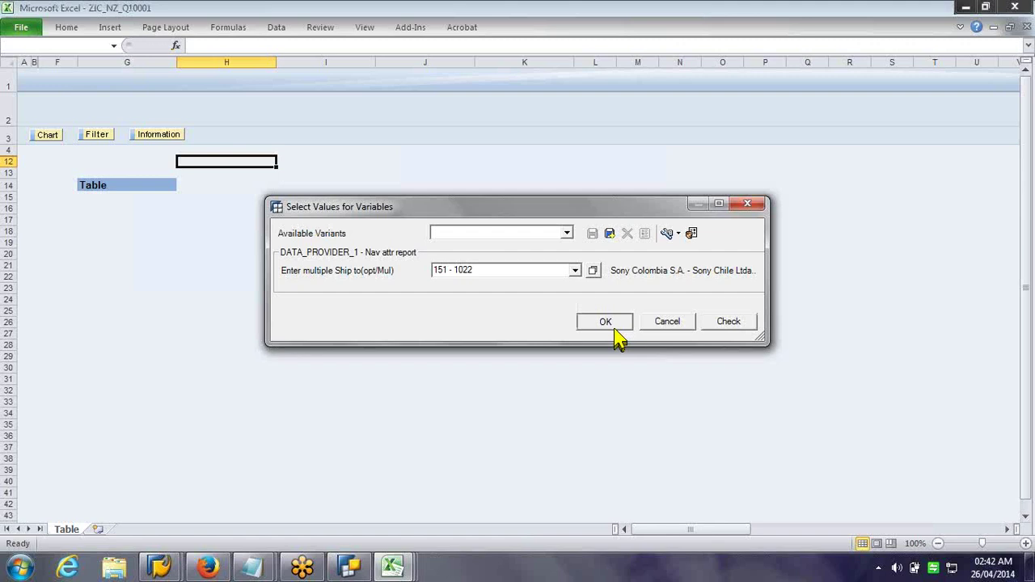
{"action": "left_click", "coordinate": [615, 317]}
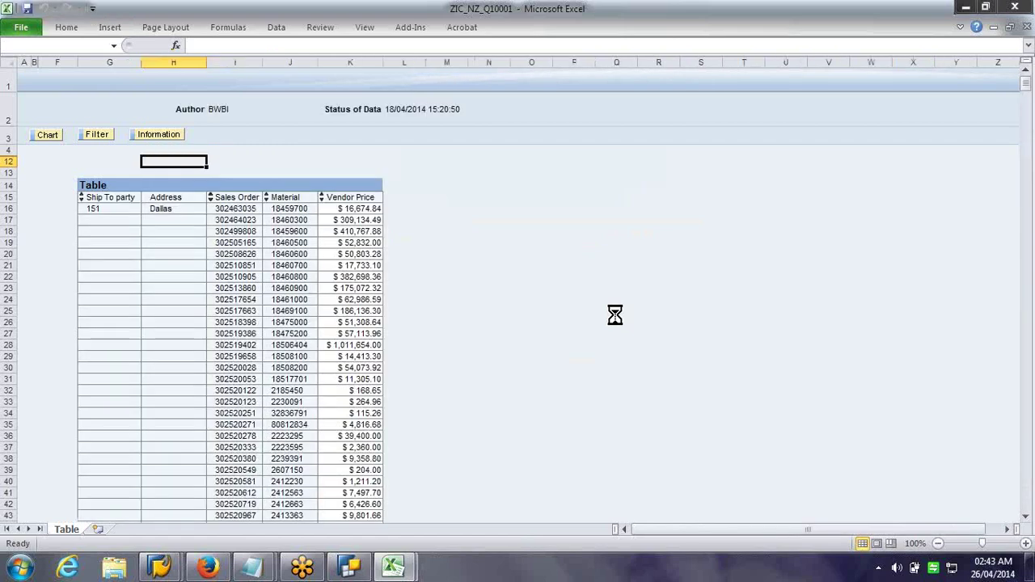
Add a drilldown by Country to the report table
{"action": "left_click", "coordinate": [180, 243]}
{"action": "right_click", "coordinate": [182, 251]}
{"action": "mouse_move", "coordinate": [272, 352]}
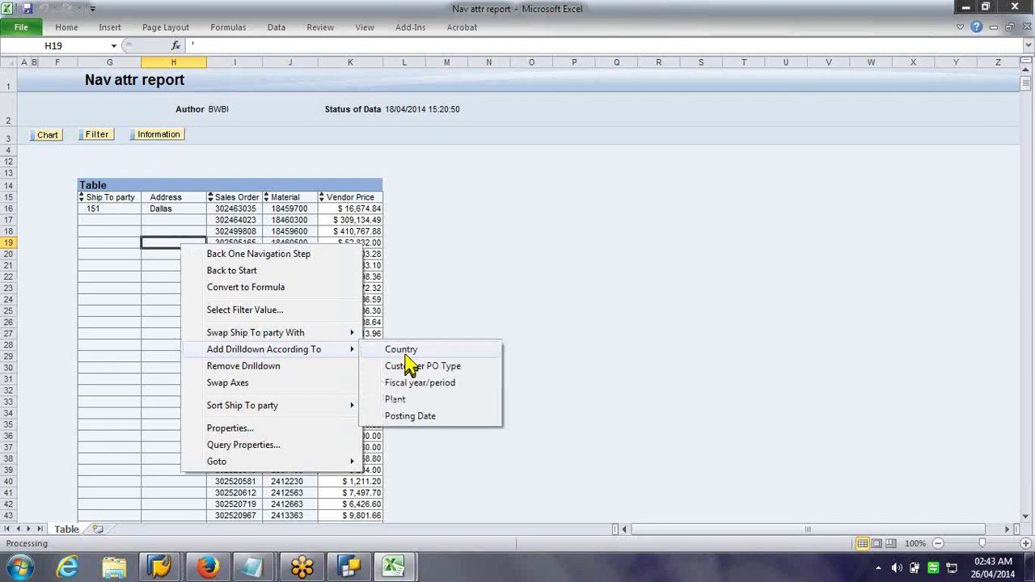
{"action": "left_click", "coordinate": [402, 350]}
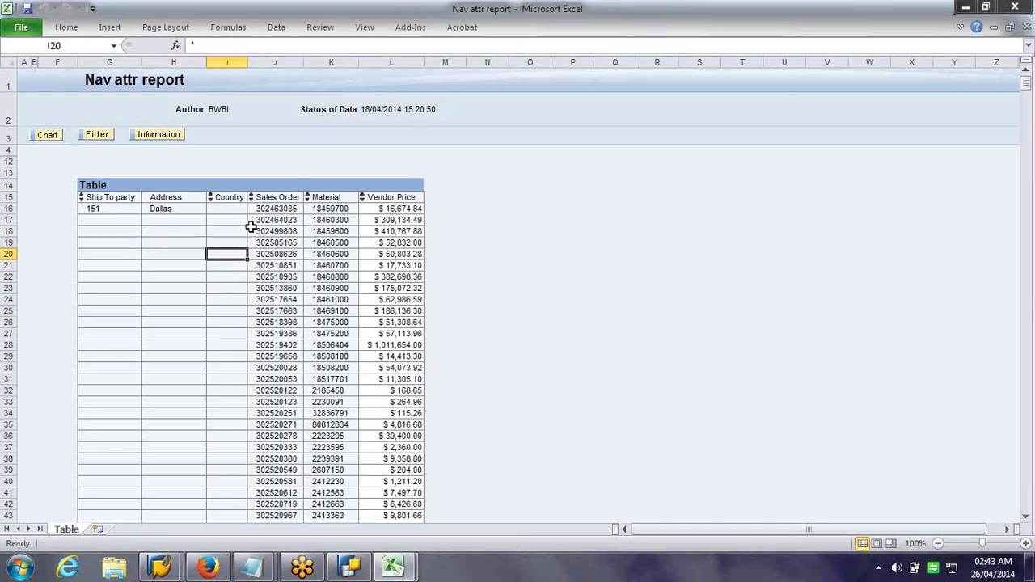
Examine the Country column for each ship to party down to the Overall Result row, and return to the start of the report
{"action": "scroll", "coordinate": [252, 228], "scroll_direction": "down", "scroll_amount": 3}
{"action": "scroll", "coordinate": [283, 195], "scroll_direction": "down", "scroll_amount": 2}
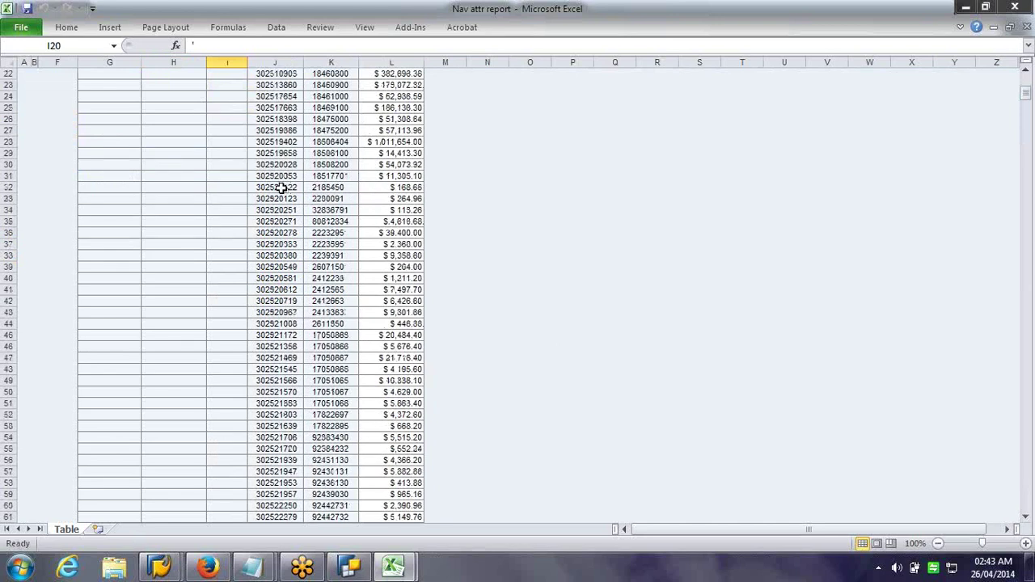
{"action": "scroll", "coordinate": [283, 194], "scroll_direction": "down", "scroll_amount": 17}
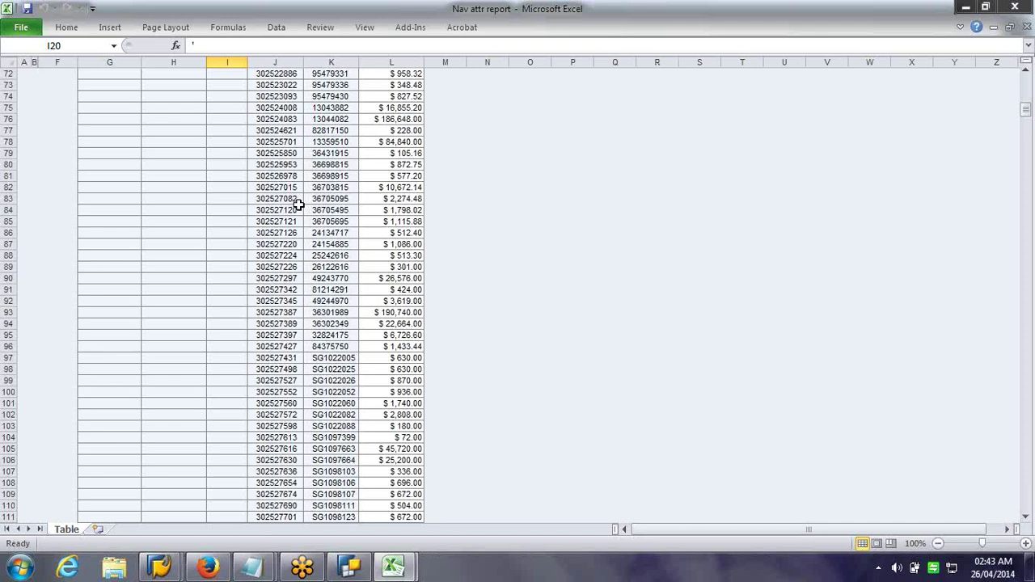
{"action": "scroll", "coordinate": [430, 167], "scroll_direction": "down", "scroll_amount": 20}
{"action": "scroll", "coordinate": [469, 180], "scroll_direction": "down", "scroll_amount": 12}
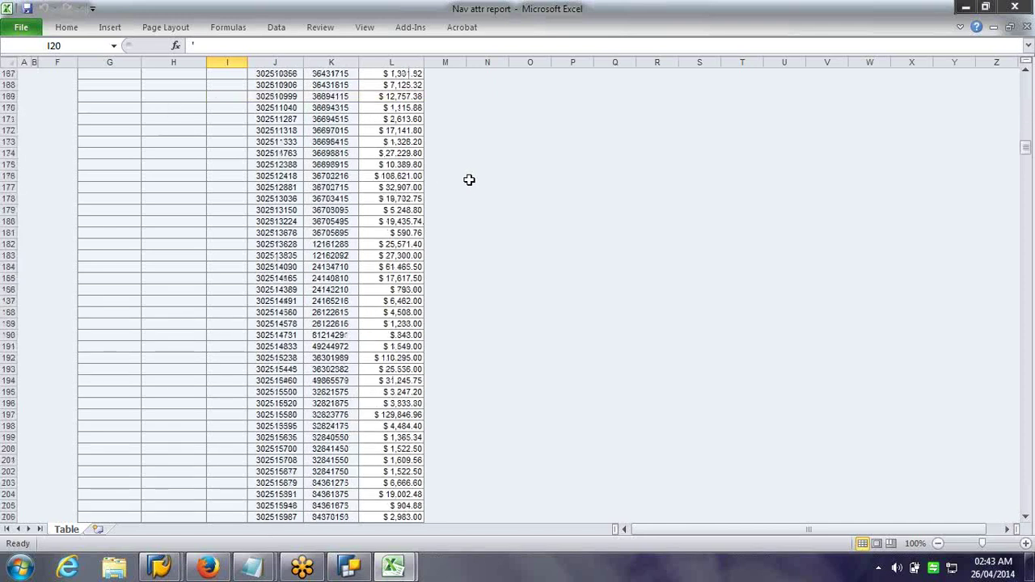
{"action": "scroll", "coordinate": [469, 180], "scroll_direction": "down", "scroll_amount": 17}
{"action": "scroll", "coordinate": [483, 250], "scroll_direction": "down", "scroll_amount": 13}
{"action": "left_click", "coordinate": [241, 243]}
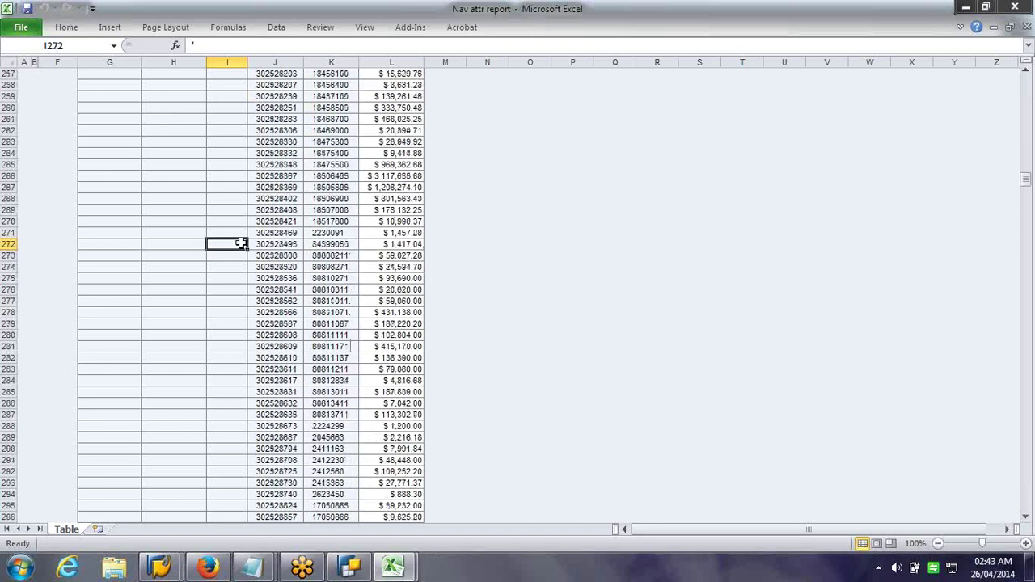
{"action": "key", "text": "Page_Down"}
{"action": "key", "text": "Page_Down"}
{"action": "key", "text": "Page_Down"}
{"action": "key", "text": "Page_Down"}
{"action": "key", "text": "Page_Down"}
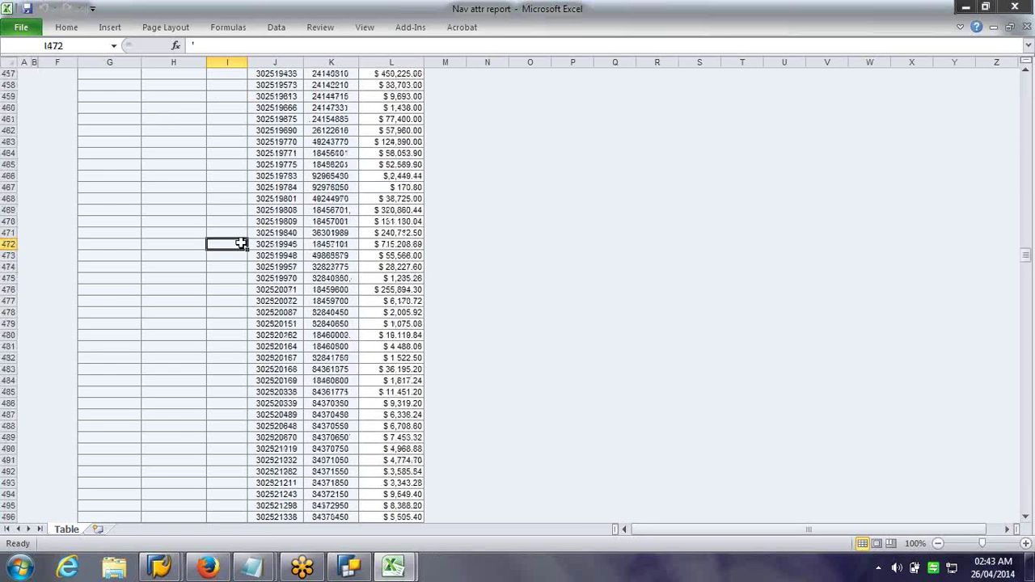
{"action": "key", "text": "Page_Down"}
{"action": "key", "text": "Page_Down"}
{"action": "key", "text": "Page_Down"}
{"action": "key", "text": "Page_Down"}
{"action": "key", "text": "Page_Down"}
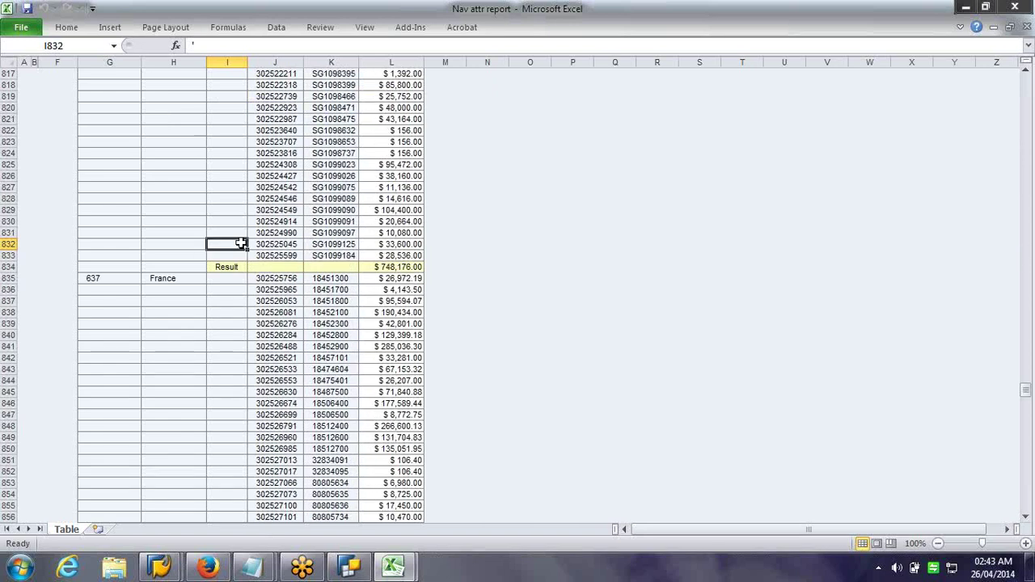
{"action": "key", "text": "Page_Down"}
{"action": "key", "text": "Page_Down"}
{"action": "key", "text": "Page_Down"}
{"action": "key", "text": "Page_Down"}
{"action": "key", "text": "Page_Down"}
{"action": "key", "text": "Page_Down"}
{"action": "key", "text": "Page_Down"}
{"action": "key", "text": "Page_Down"}
{"action": "key", "text": "Page_Down"}
{"action": "key", "text": "Page_Down"}
{"action": "key", "text": "Page_Down"}
{"action": "key", "text": "Page_Down"}
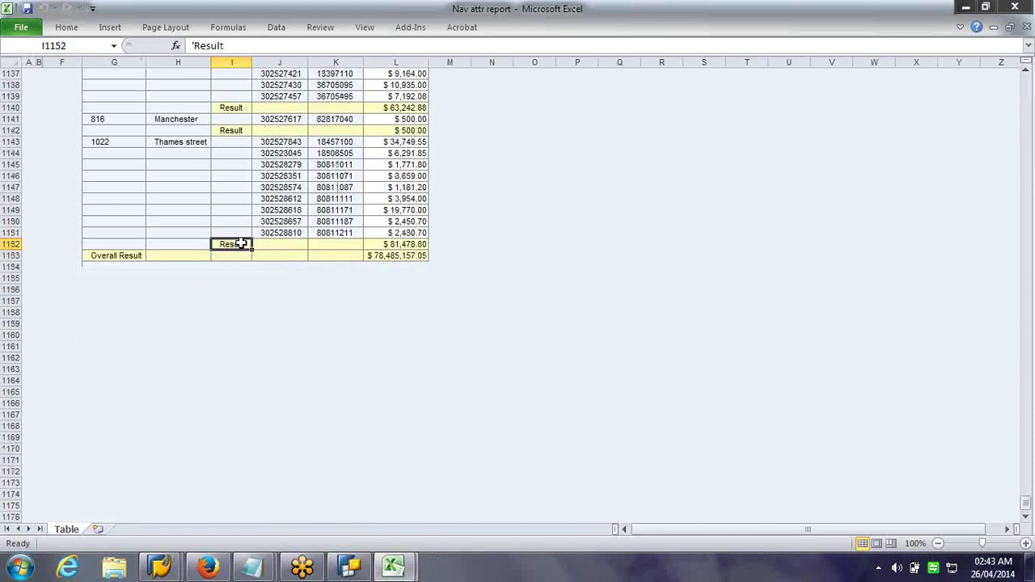
{"action": "key", "text": "Page_Up"}
{"action": "key", "text": "Page_Up"}
{"action": "key", "text": "Page_Up"}
{"action": "key", "text": "Page_Up"}
{"action": "key", "text": "Page_Up"}
{"action": "key", "text": "Page_Up"}
{"action": "key", "text": "Page_Up"}
{"action": "key", "text": "Page_Up"}
{"action": "key", "text": "Page_Up"}
{"action": "key", "text": "Page_Up"}
{"action": "key", "text": "Page_Up"}
{"action": "key", "text": "Page_Up"}
{"action": "key", "text": "Page_Up"}
{"action": "key", "text": "Page_Up"}
{"action": "key", "text": "Page_Up"}
{"action": "key", "text": "Page_Up"}
{"action": "key", "text": "Page_Up"}
{"action": "key", "text": "Page_Up"}
{"action": "key", "text": "Page_Up"}
{"action": "key", "text": "Page_Up"}
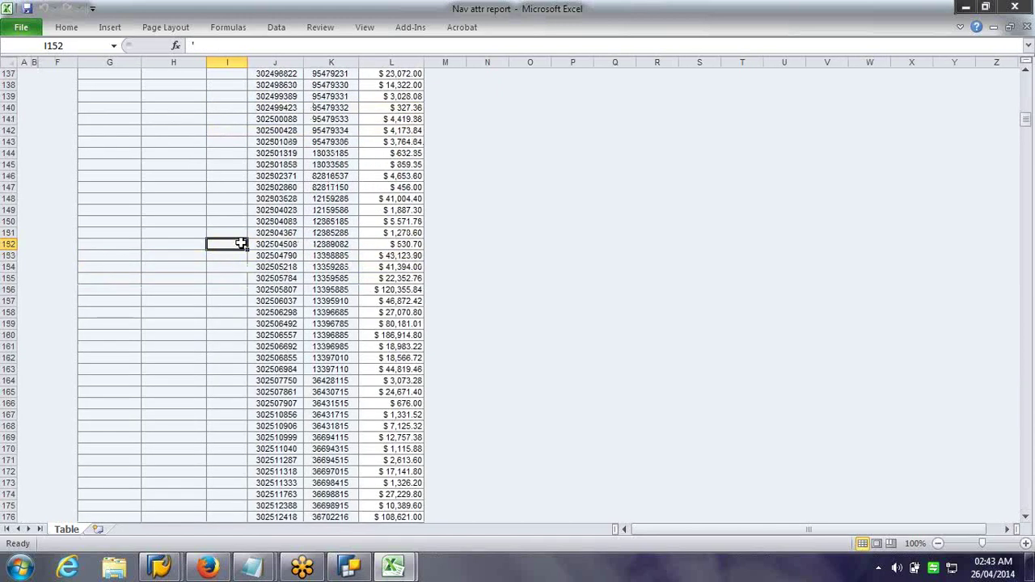
{"action": "key", "text": "Page_Up"}
{"action": "key", "text": "Page_Up"}
{"action": "key", "text": "Page_Up"}
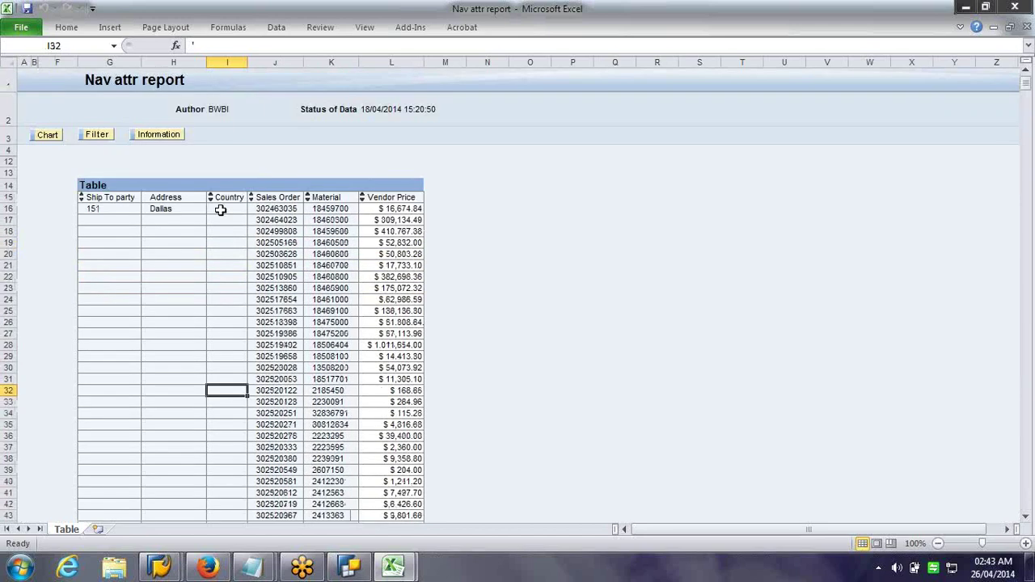
Set the Country characteristic to display as Key in the report
{"action": "right_click", "coordinate": [220, 211]}
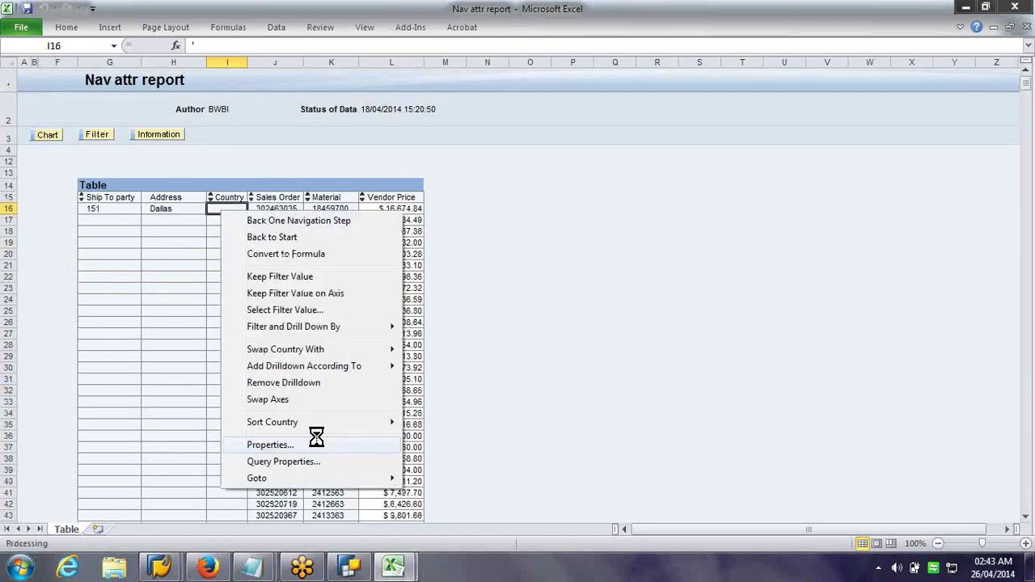
{"action": "left_click", "coordinate": [315, 443]}
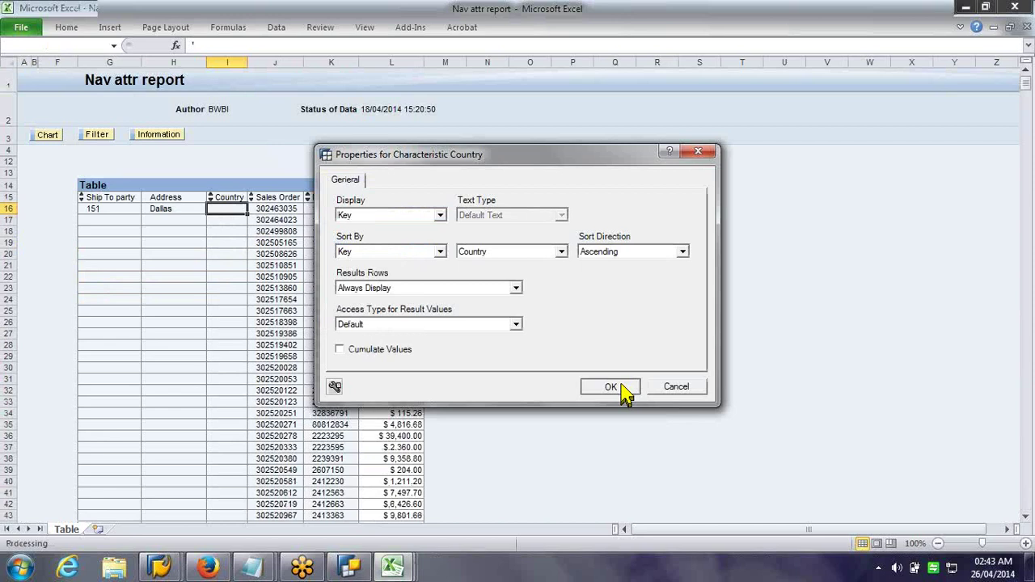
{"action": "left_click", "coordinate": [623, 388]}
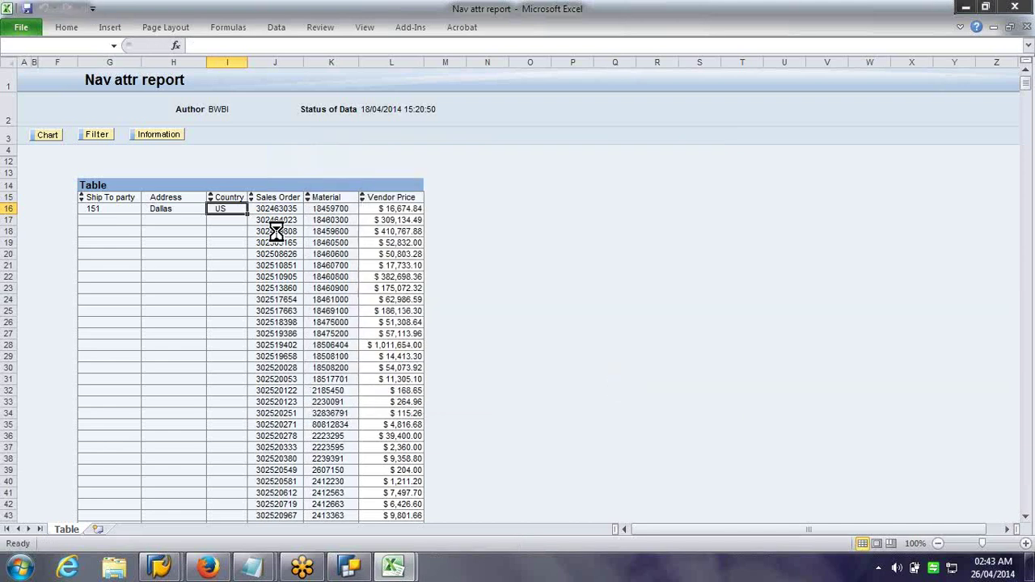
Examine the Country keys beside the ship to parties down the report rows, and return to the beginning of the table
{"action": "key", "text": "Down"}
{"action": "key", "text": "Down"}
{"action": "key", "text": "Down"}
{"action": "key", "text": "Down"}
{"action": "key", "text": "Down"}
{"action": "key", "text": "Down"}
{"action": "key", "text": "Down"}
{"action": "key", "text": "Down"}
{"action": "key", "text": "Down"}
{"action": "key", "text": "Down"}
{"action": "key", "text": "Down"}
{"action": "key", "text": "Down"}
{"action": "key", "text": "Down"}
{"action": "key", "text": "Down"}
{"action": "key", "text": "Down"}
{"action": "key", "text": "Down"}
{"action": "key", "text": "Down"}
{"action": "key", "text": "Down"}
{"action": "key", "text": "Down"}
{"action": "key", "text": "Down"}
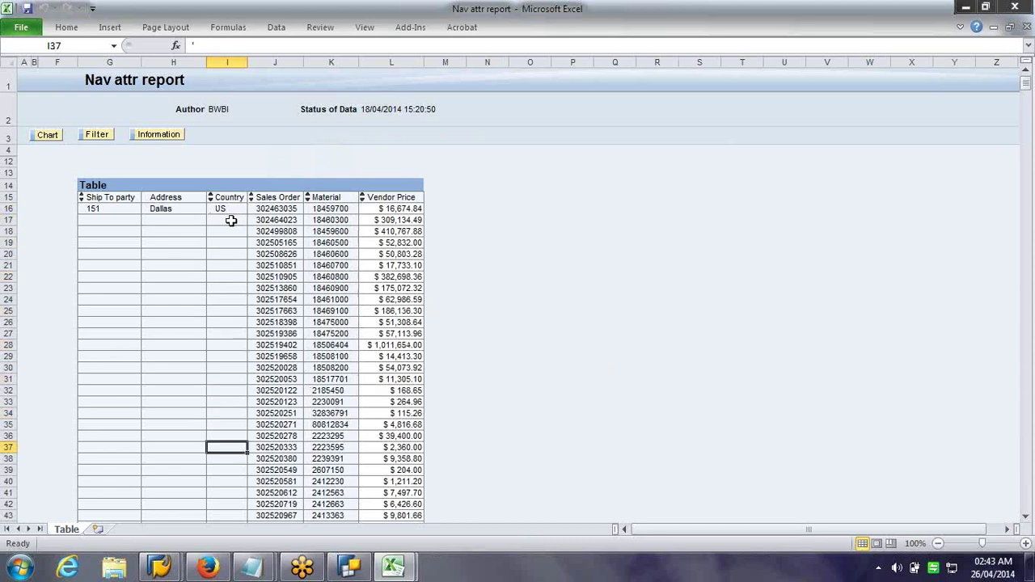
{"action": "key", "text": "Down"}
{"action": "key", "text": "Down"}
{"action": "key", "text": "Down"}
{"action": "key", "text": "Down"}
{"action": "key", "text": "Down"}
{"action": "key", "text": "Down"}
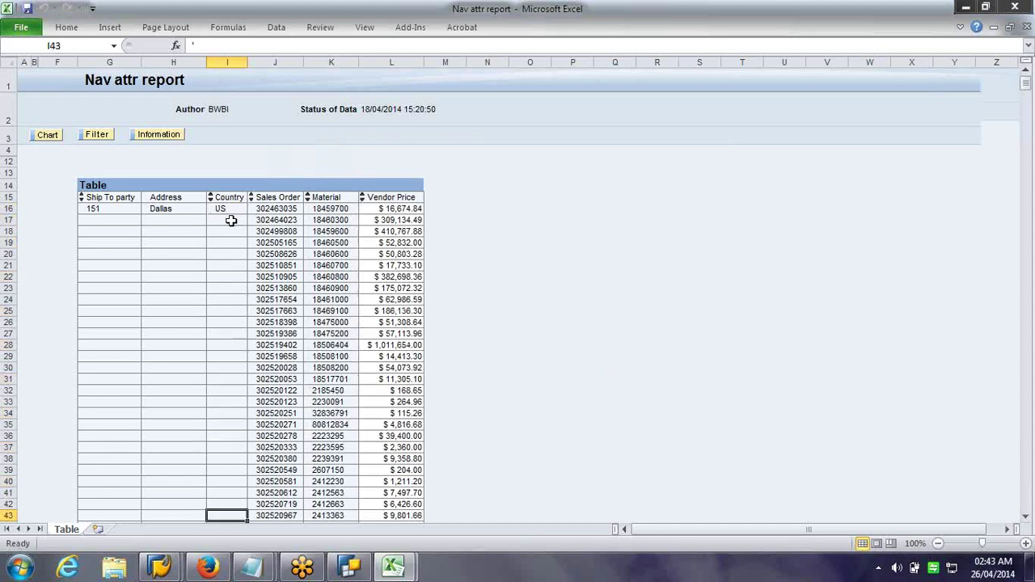
{"action": "key", "text": "Down"}
{"action": "key", "text": "Down"}
{"action": "key", "text": "Down"}
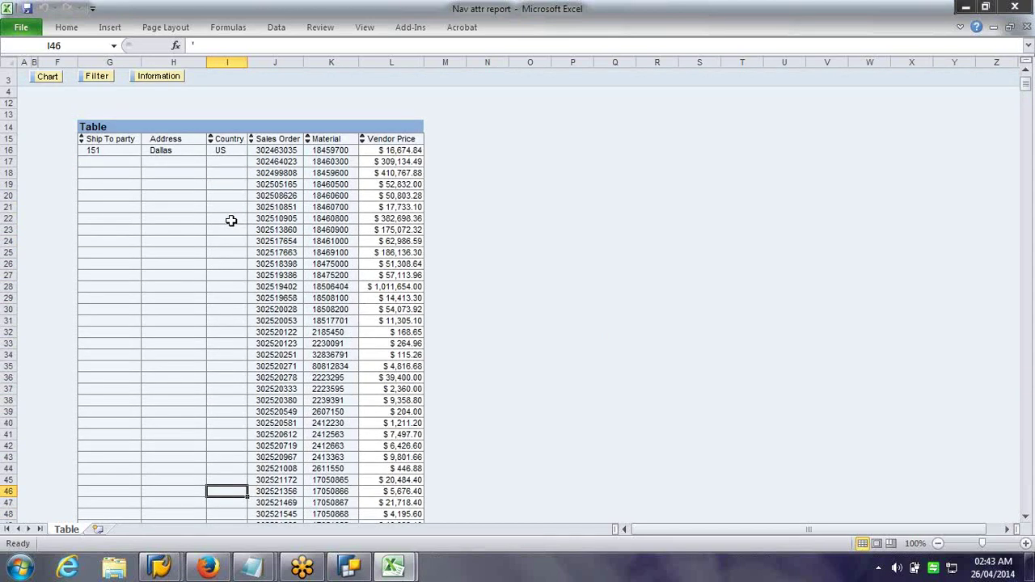
{"action": "key", "text": "Page_Down"}
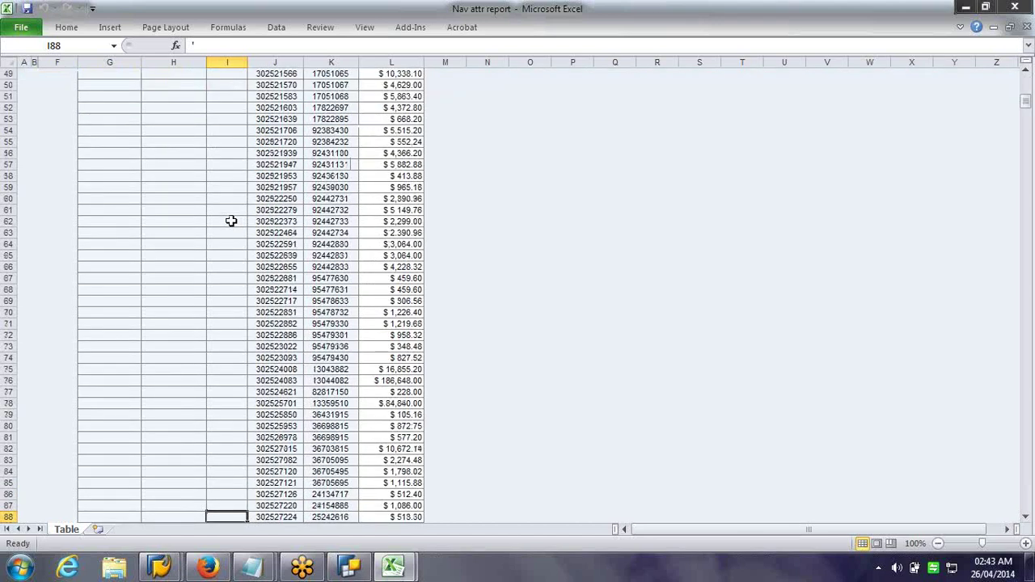
{"action": "key", "text": "Page_Down"}
{"action": "key", "text": "Page_Down"}
{"action": "key", "text": "Page_Down"}
{"action": "key", "text": "Page_Down"}
{"action": "key", "text": "Page_Down"}
{"action": "key", "text": "Page_Down"}
{"action": "key", "text": "Page_Down"}
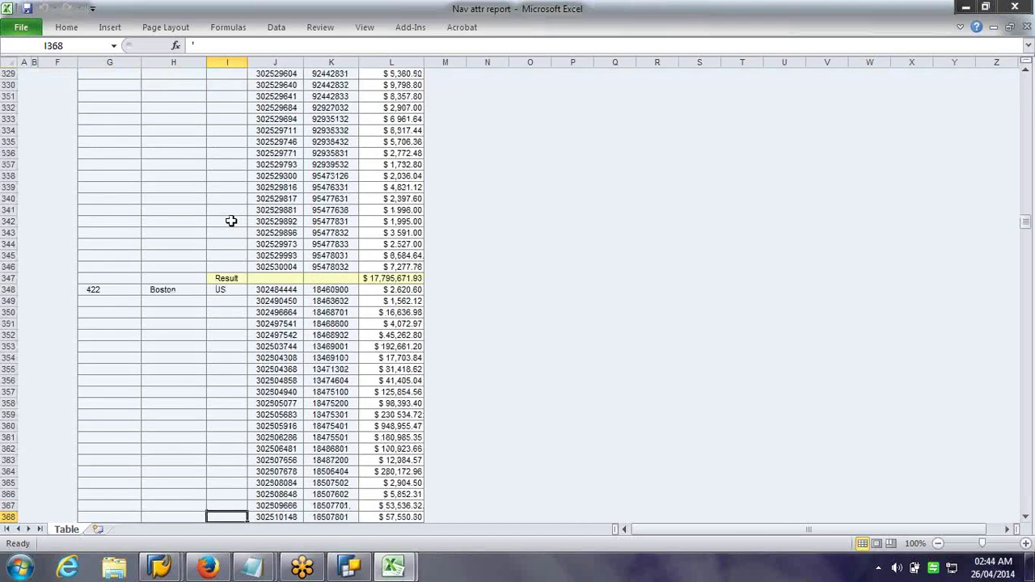
{"action": "key", "text": "Page_Down"}
{"action": "key", "text": "Page_Down"}
{"action": "key", "text": "Page_Down"}
{"action": "key", "text": "Page_Down"}
{"action": "key", "text": "Page_Down"}
{"action": "key", "text": "Page_Down"}
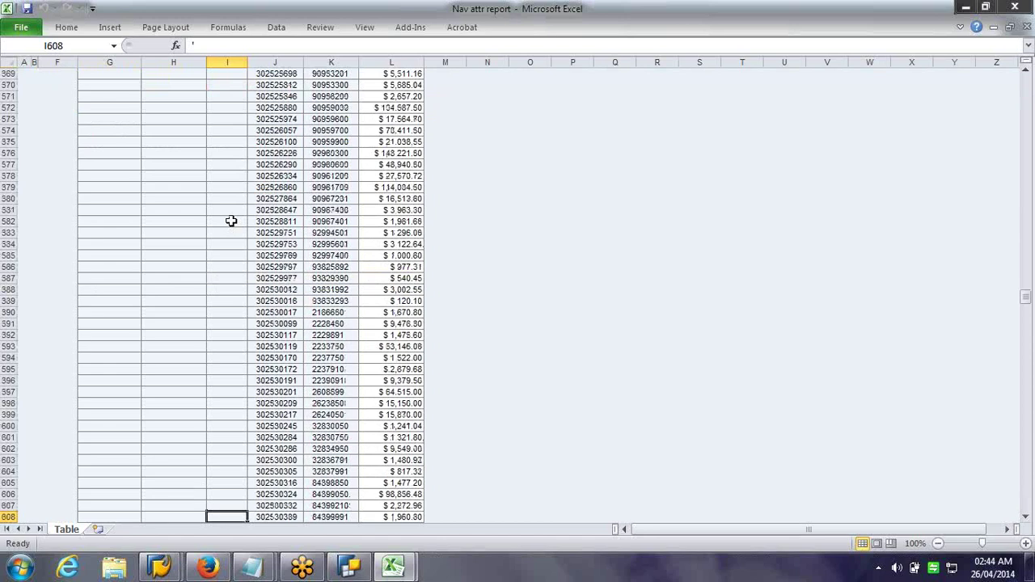
{"action": "key", "text": "Page_Up"}
{"action": "key", "text": "Page_Up"}
{"action": "middle_click", "coordinate": [224, 219]}
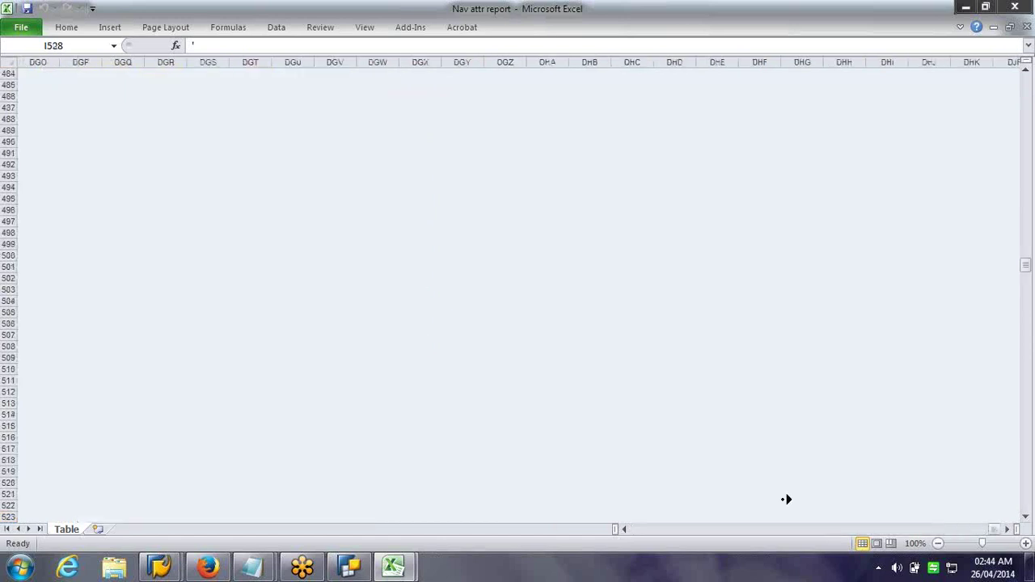
{"action": "left_click_drag", "start_coordinate": [1014, 536], "coordinate": [638, 558]}
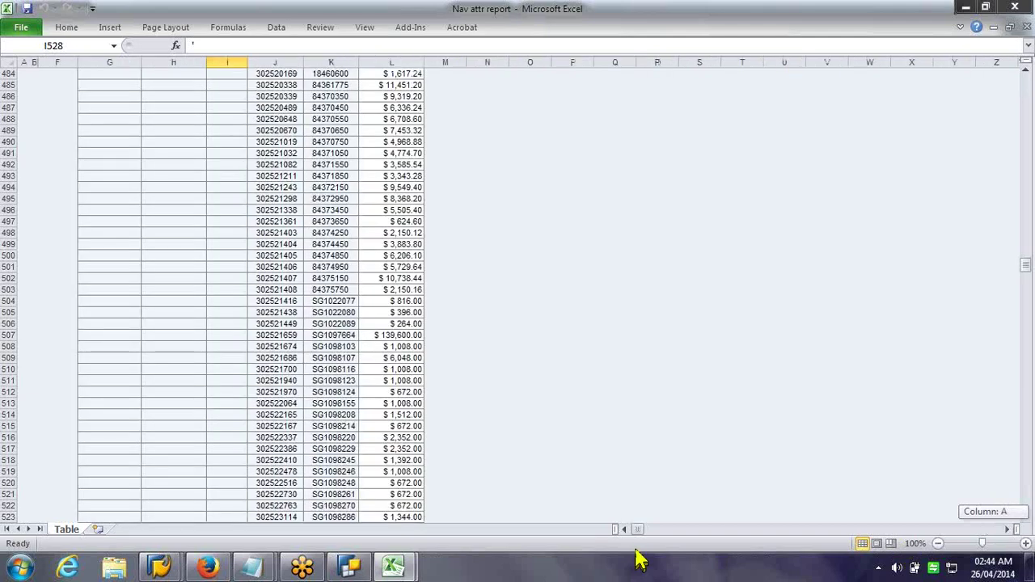
{"action": "left_click_drag", "start_coordinate": [1025, 264], "coordinate": [1028, 80]}
Check the single values offered as filter for Ship To party from the Dallas cell, and close the selection without filtering
{"action": "left_click", "coordinate": [172, 210]}
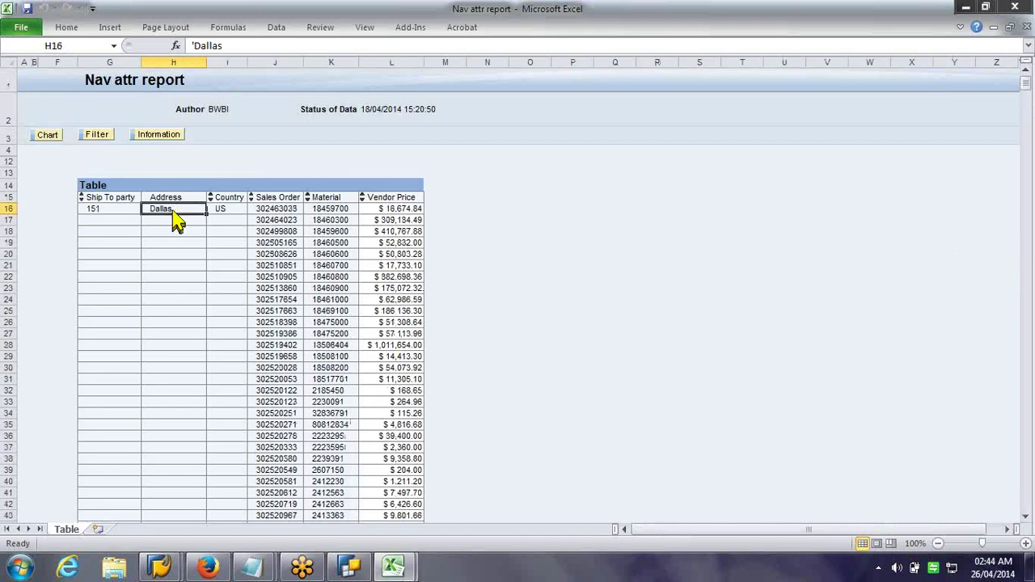
{"action": "right_click", "coordinate": [174, 218]}
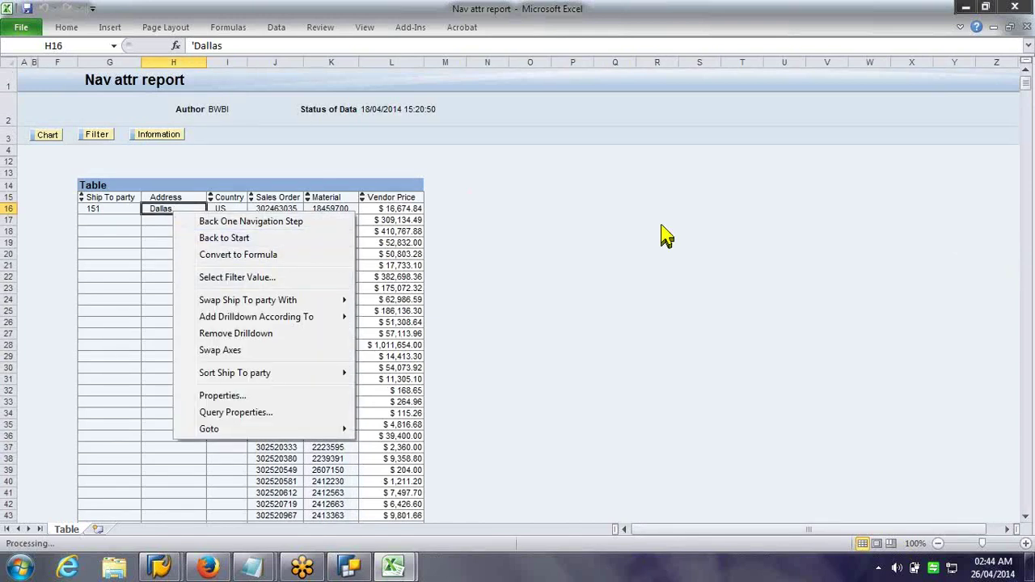
{"action": "left_click", "coordinate": [296, 279]}
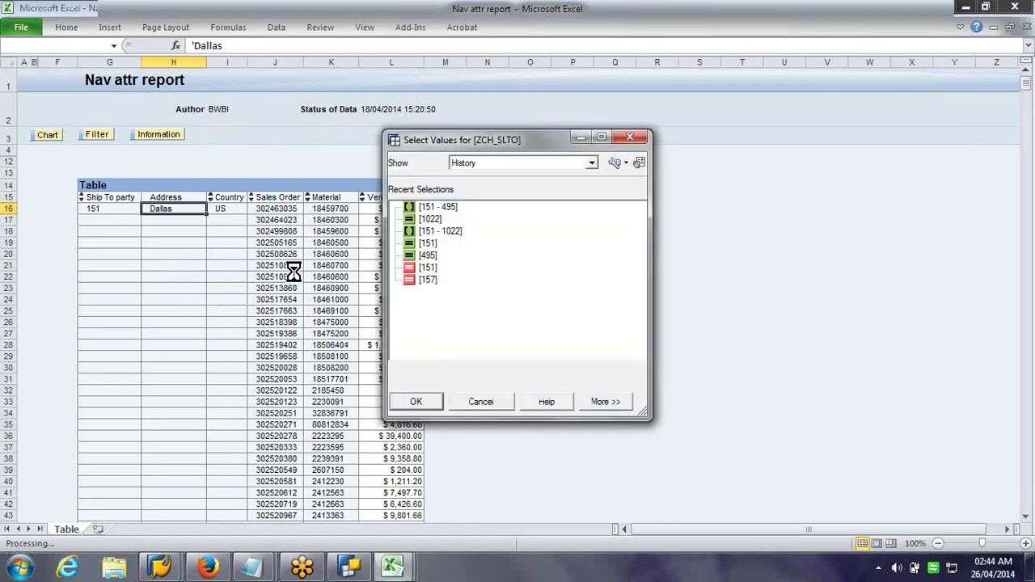
{"action": "left_click", "coordinate": [497, 164]}
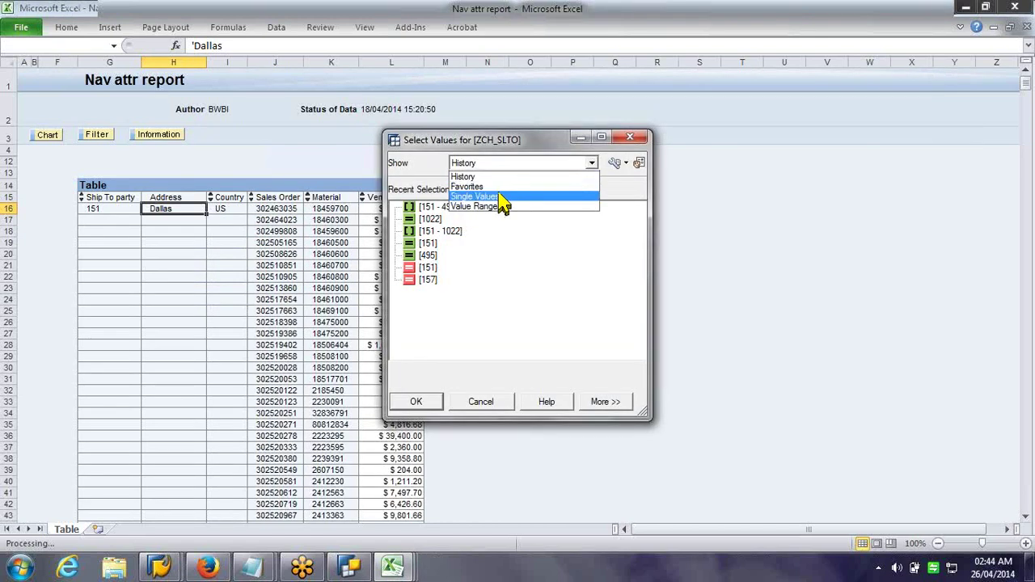
{"action": "left_click", "coordinate": [500, 197]}
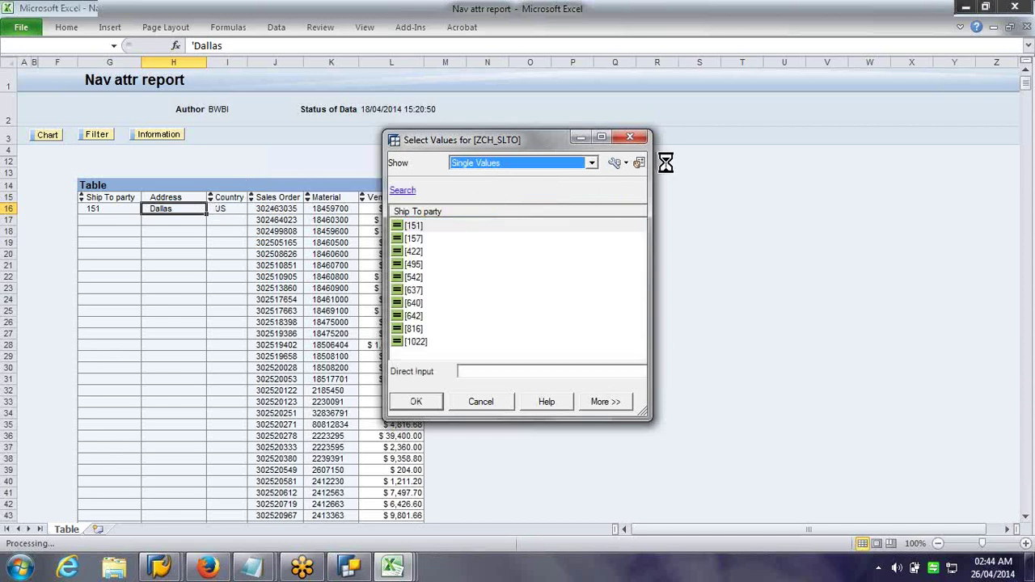
{"action": "left_click", "coordinate": [637, 139]}
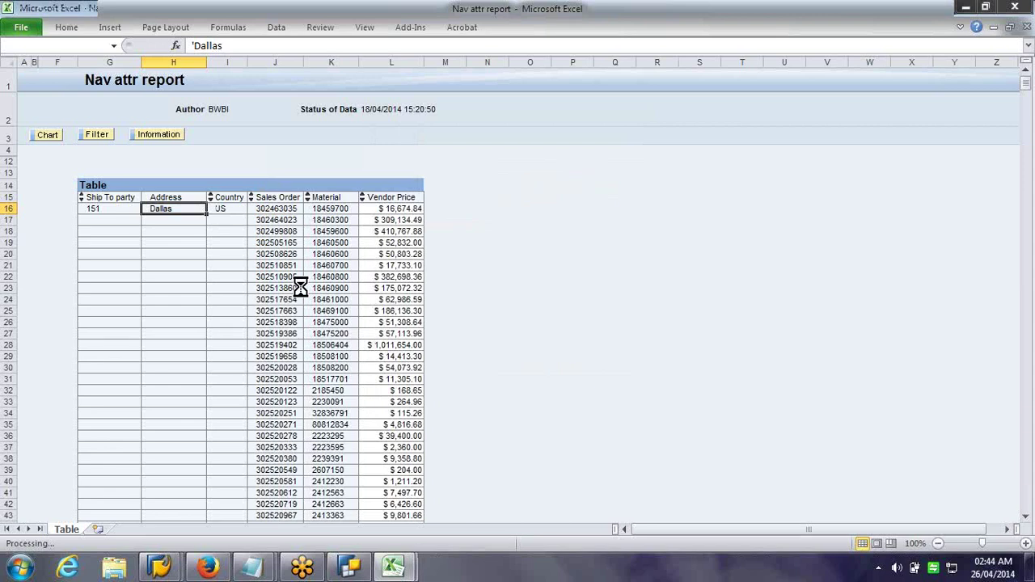
Open the filter value selection for Country from the US cell and move the dialog clear of the report table
{"action": "left_click", "coordinate": [230, 212]}
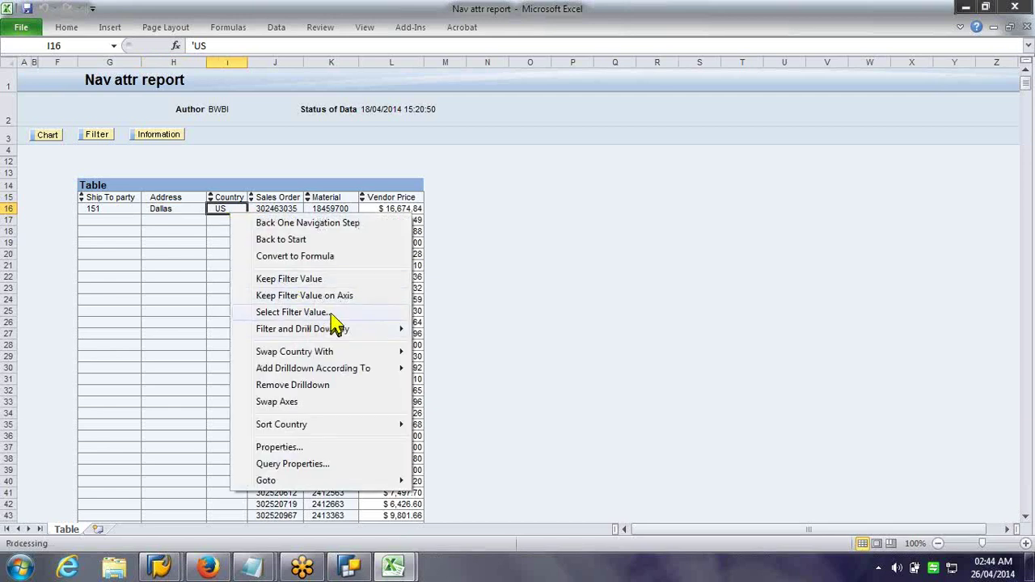
{"action": "left_click", "coordinate": [331, 315]}
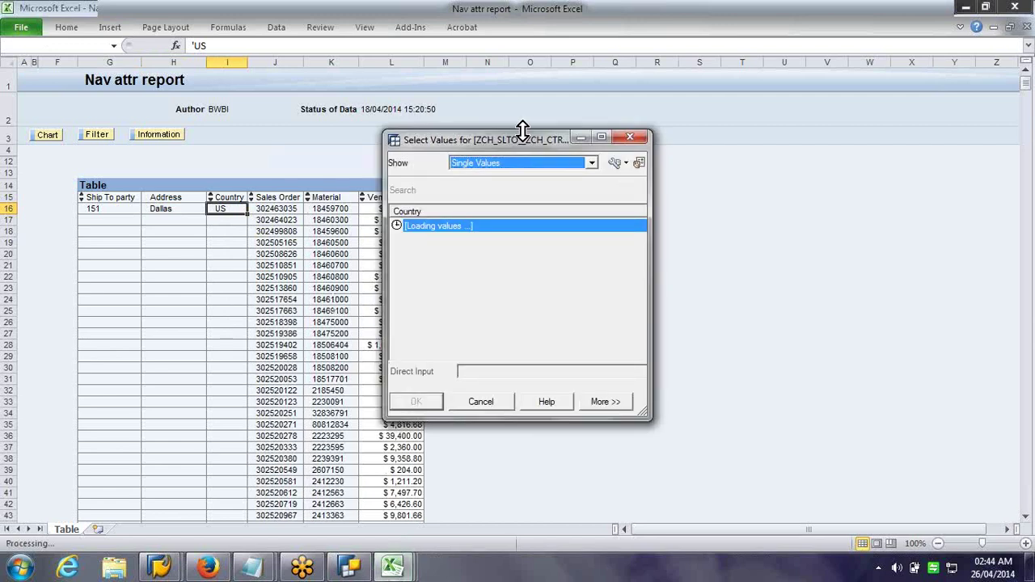
{"action": "left_click_drag", "start_coordinate": [534, 147], "coordinate": [609, 158]}
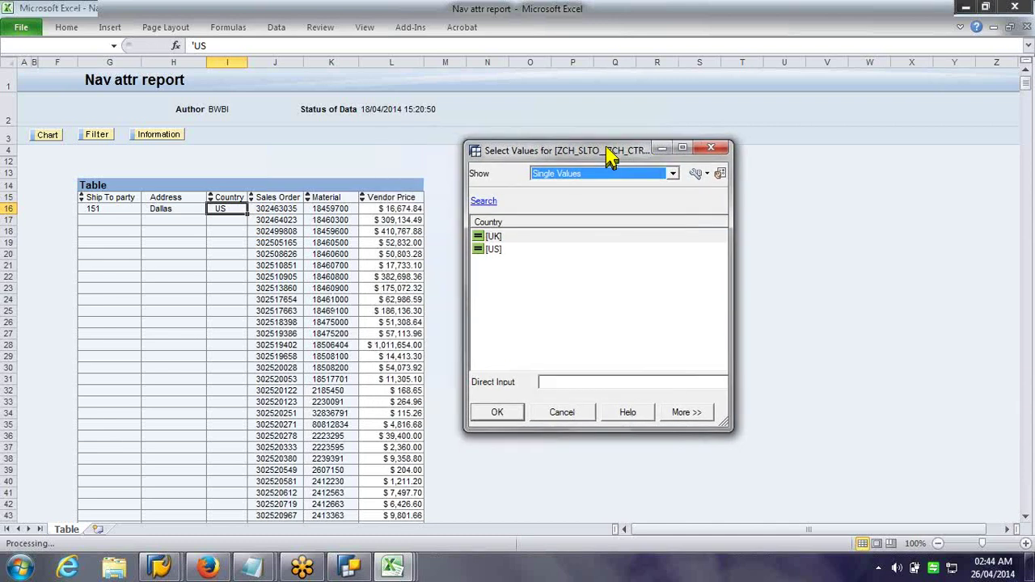
Compare the Country filter values with the ZCH_CTRY master data list in SAP GUI, and return to the value selection dialog
{"action": "left_click", "coordinate": [160, 568]}
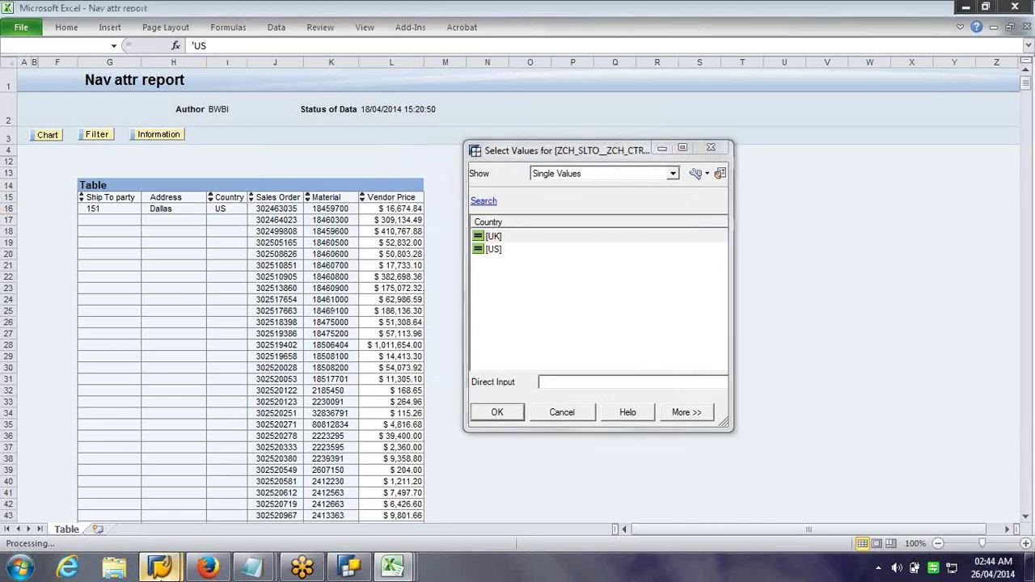
{"action": "mouse_move", "coordinate": [162, 572]}
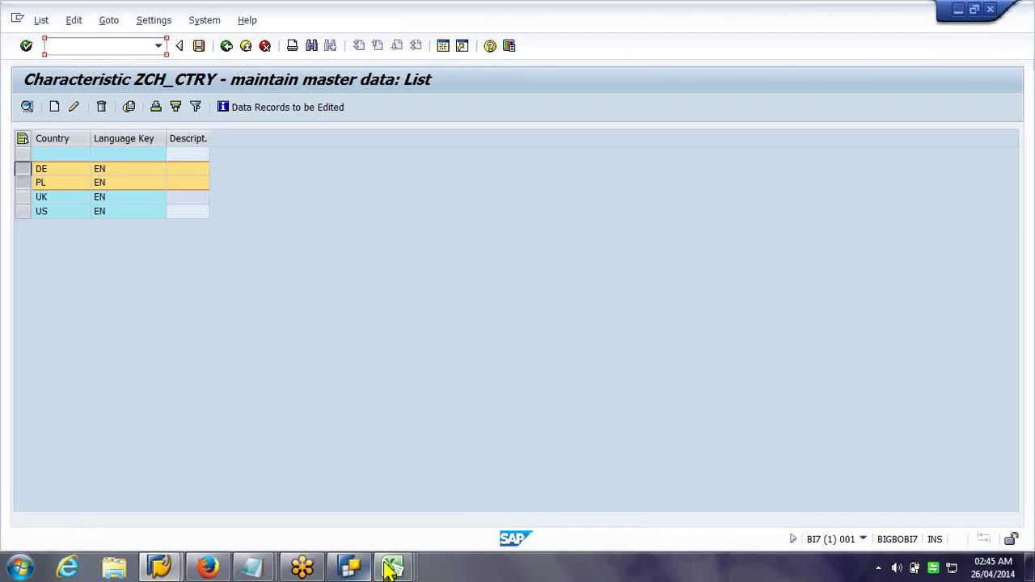
{"action": "mouse_move", "coordinate": [392, 571]}
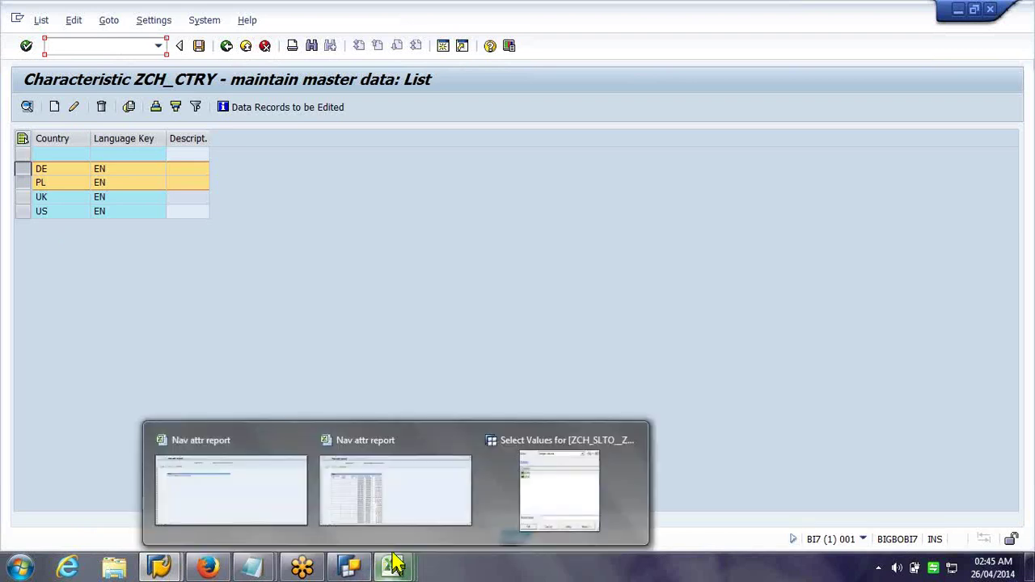
{"action": "left_click", "coordinate": [557, 487]}
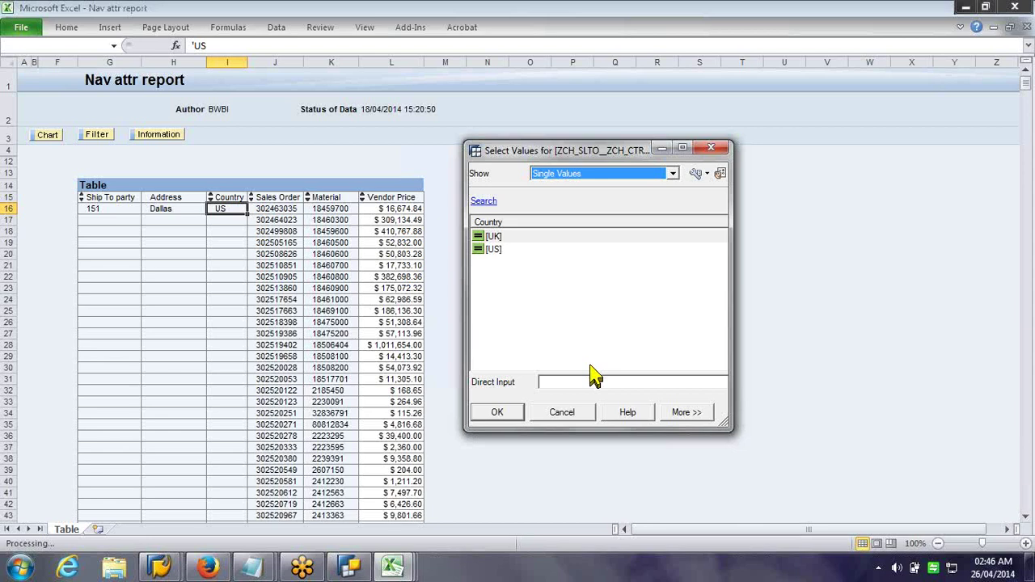
Switch to the ZCH_CTRY master data window in SAP GUI and start transaction RSD1 in a new session with /orsd1
{"action": "left_click", "coordinate": [162, 566]}
{"action": "mouse_move", "coordinate": [206, 569]}
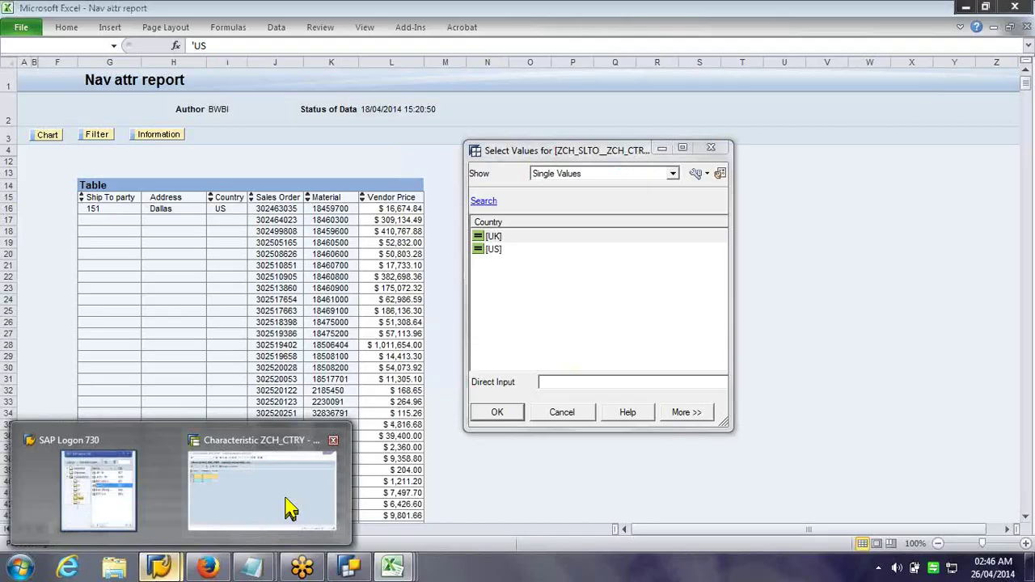
{"action": "left_click", "coordinate": [284, 509]}
{"action": "type", "text": "/orsd1"}
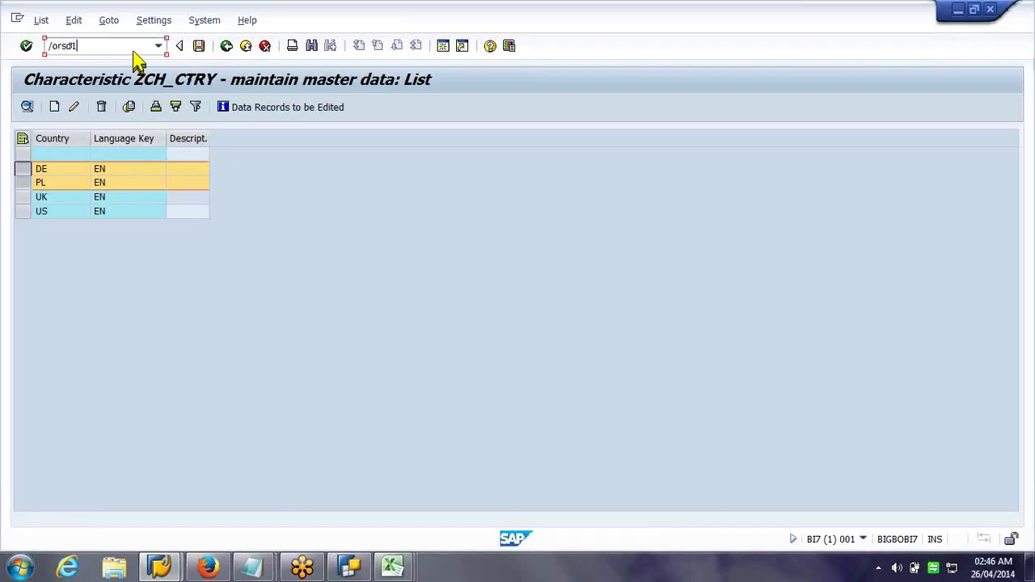
{"action": "key", "text": "Return"}
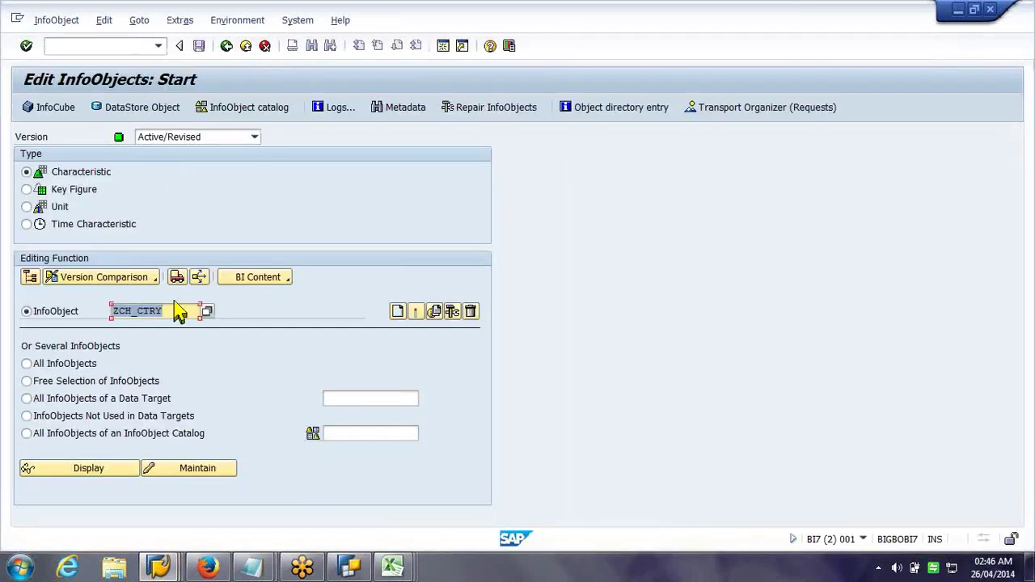
Display the characteristic ZCH_SLTO from the InfoObject start screen
{"action": "left_click", "coordinate": [173, 311]}
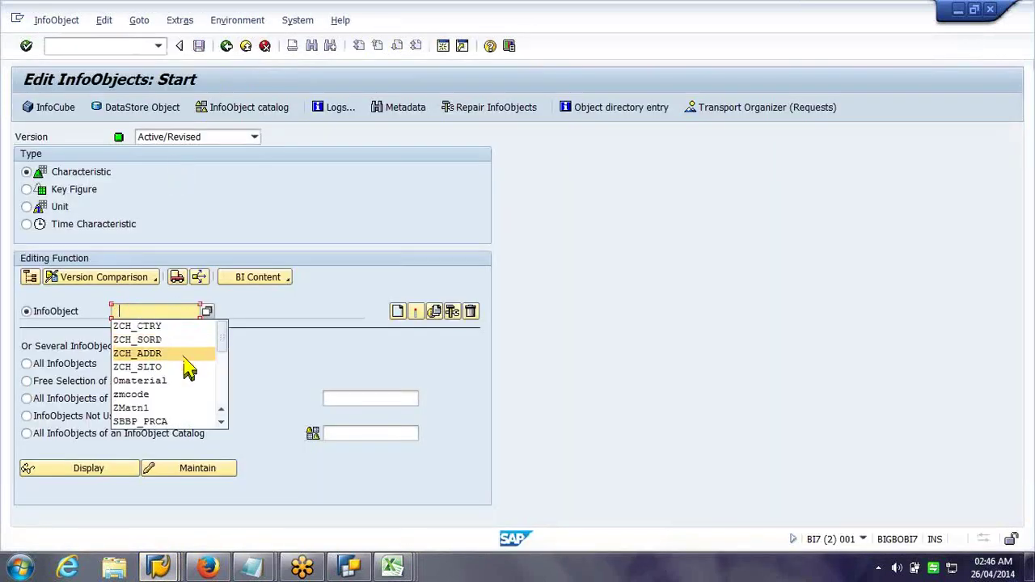
{"action": "left_click", "coordinate": [117, 477]}
{"action": "left_click", "coordinate": [117, 478]}
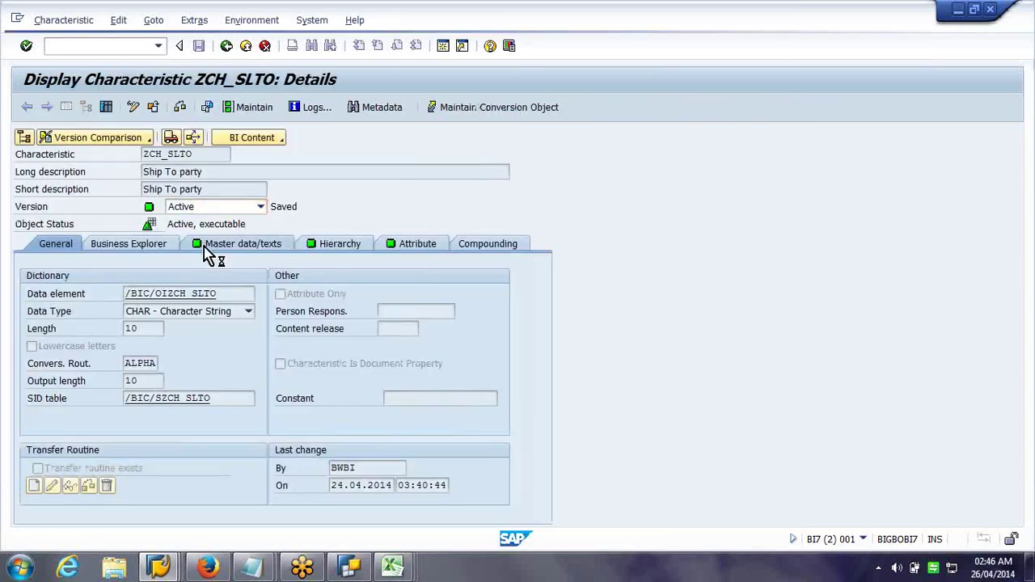
Open the attribute SID table /BIC/XZCH_SLTO from the master data settings and mark its /BIC/ZCH_SLTO and SID fields
{"action": "left_click", "coordinate": [205, 246]}
{"action": "left_click_drag", "start_coordinate": [248, 346], "coordinate": [139, 346]}
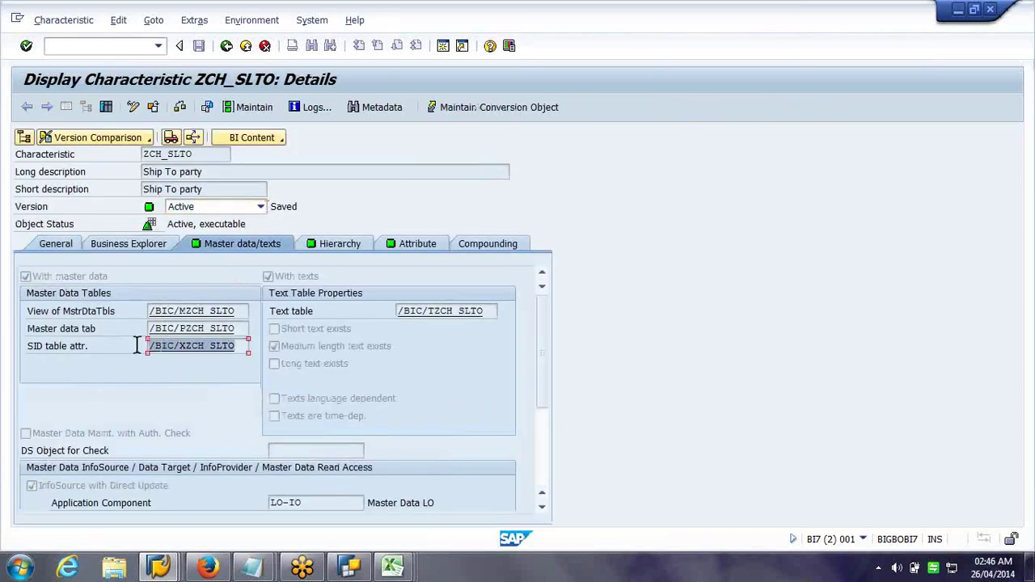
{"action": "left_click", "coordinate": [224, 347]}
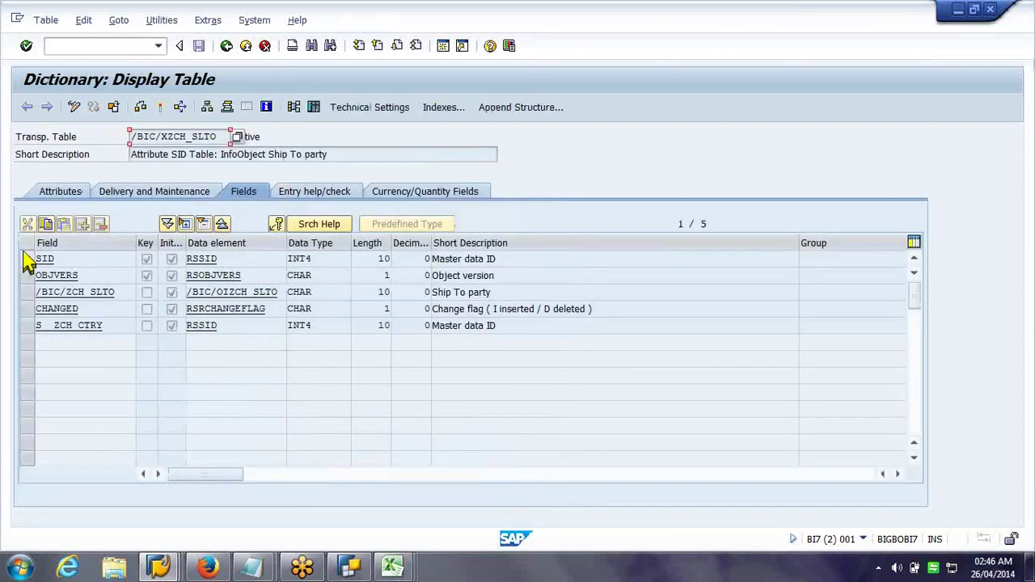
{"action": "left_click", "coordinate": [28, 297]}
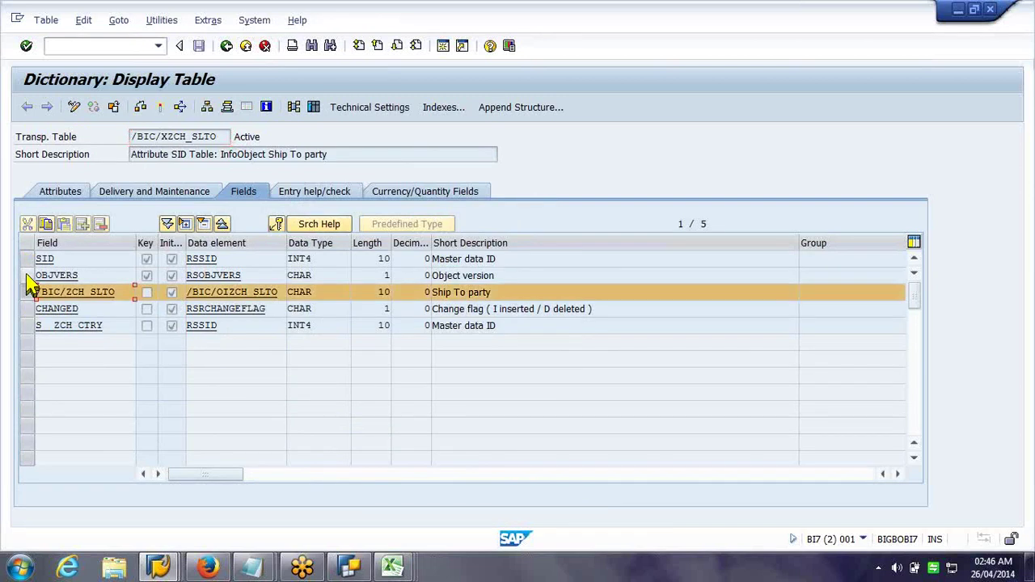
{"action": "left_click", "coordinate": [28, 260]}
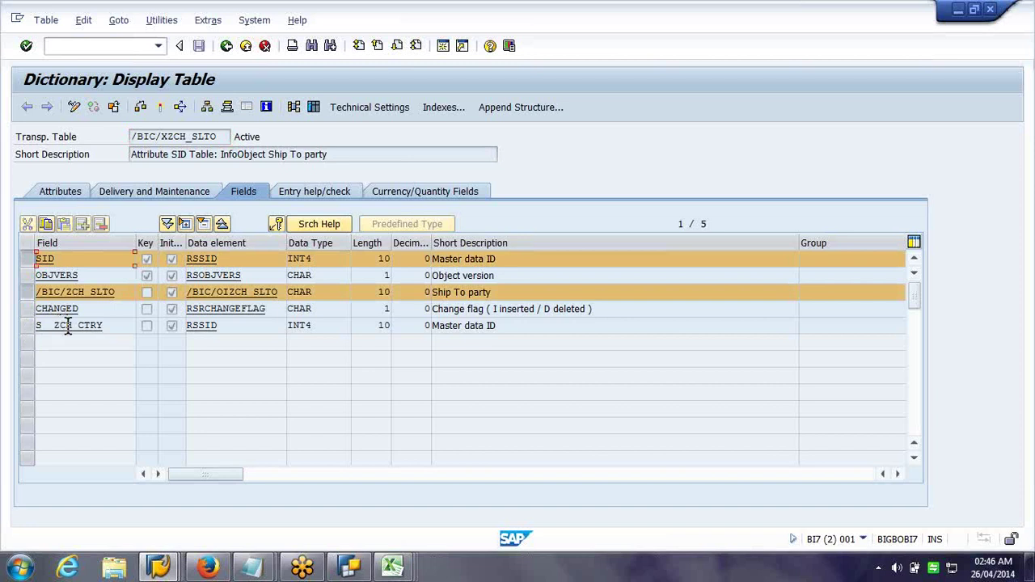
Display the contents of table /BIC/XZCH_SLTO without selection restrictions and widen the last SID column
{"action": "left_click", "coordinate": [314, 113]}
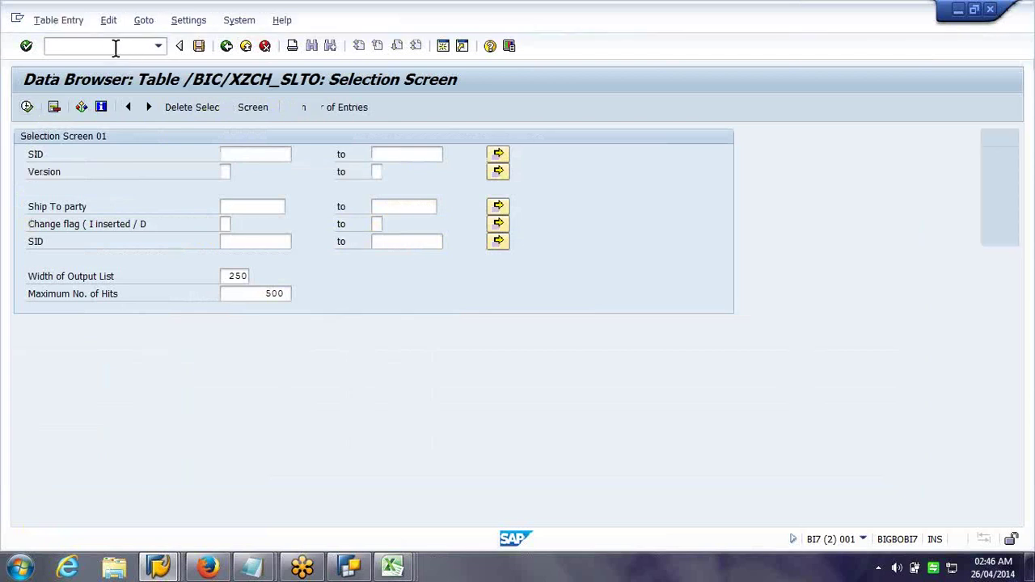
{"action": "key", "text": "F8"}
{"action": "left_click_drag", "start_coordinate": [42, 139], "coordinate": [112, 138]}
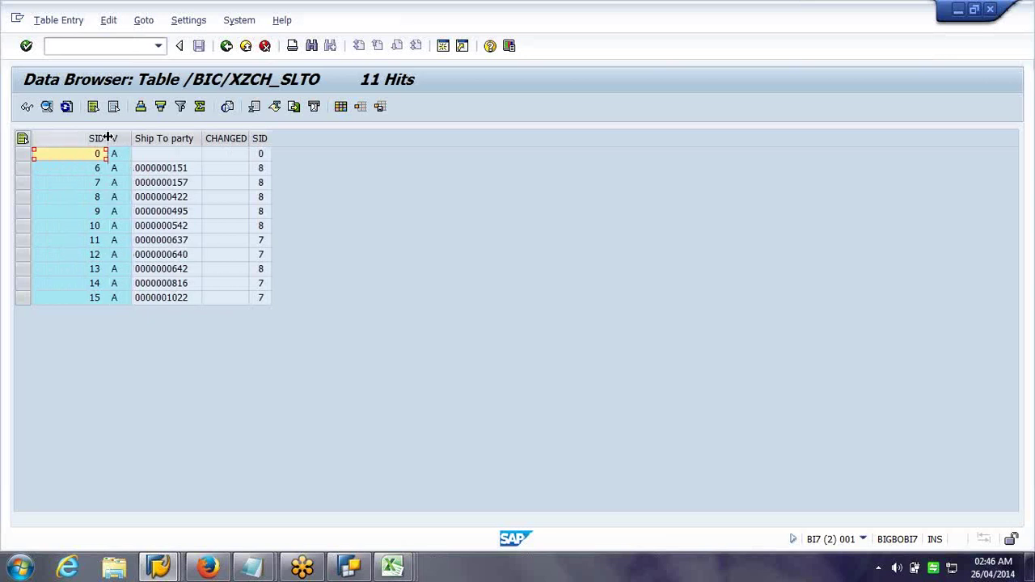
{"action": "left_click_drag", "start_coordinate": [270, 139], "coordinate": [424, 143]}
Set the Data Browser user parameters to use Field name as the keyword for the column headings
{"action": "left_click", "coordinate": [149, 21]}
{"action": "mouse_move", "coordinate": [184, 24]}
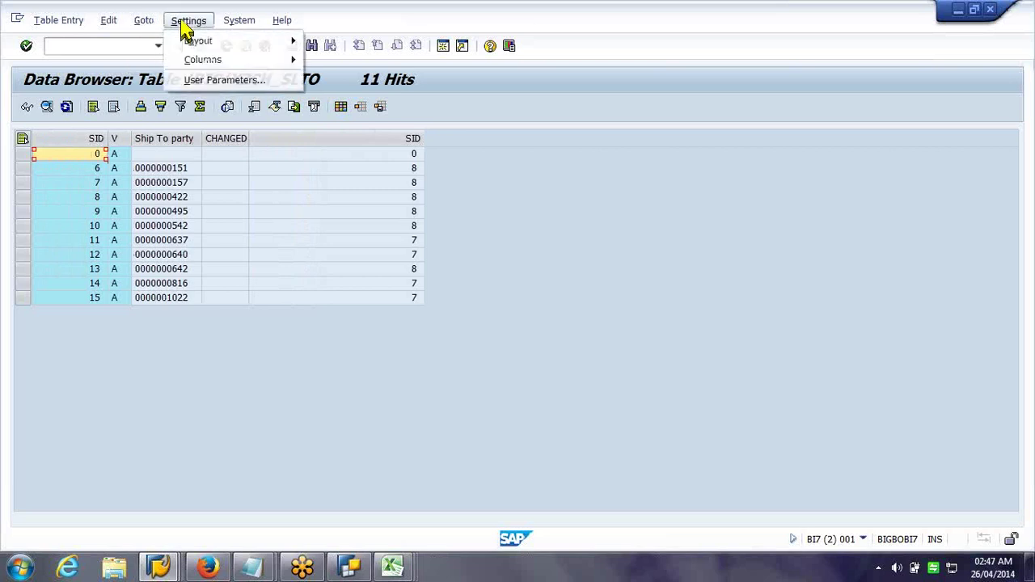
{"action": "left_click", "coordinate": [205, 79]}
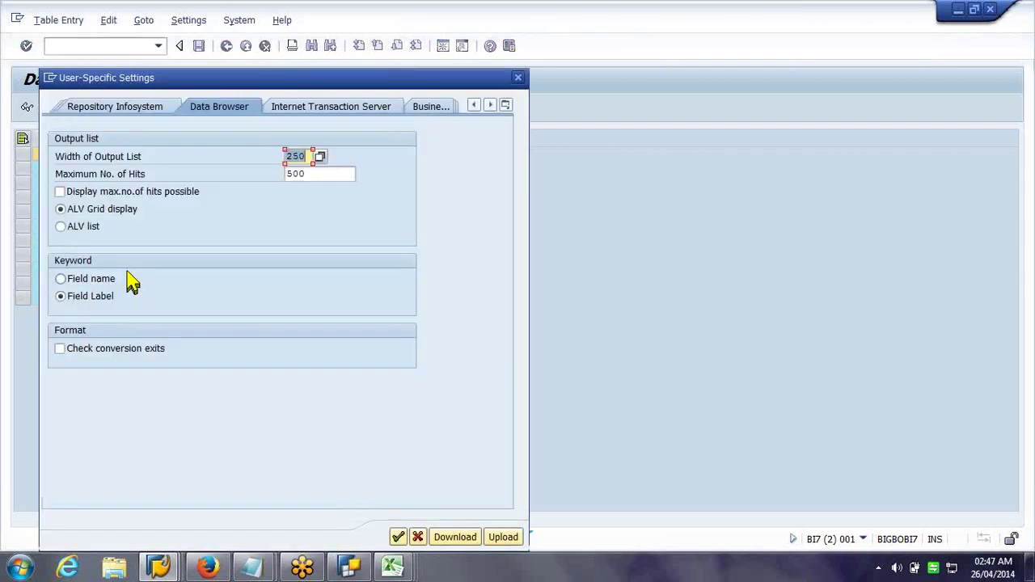
{"action": "left_click", "coordinate": [114, 279]}
{"action": "left_click", "coordinate": [399, 538]}
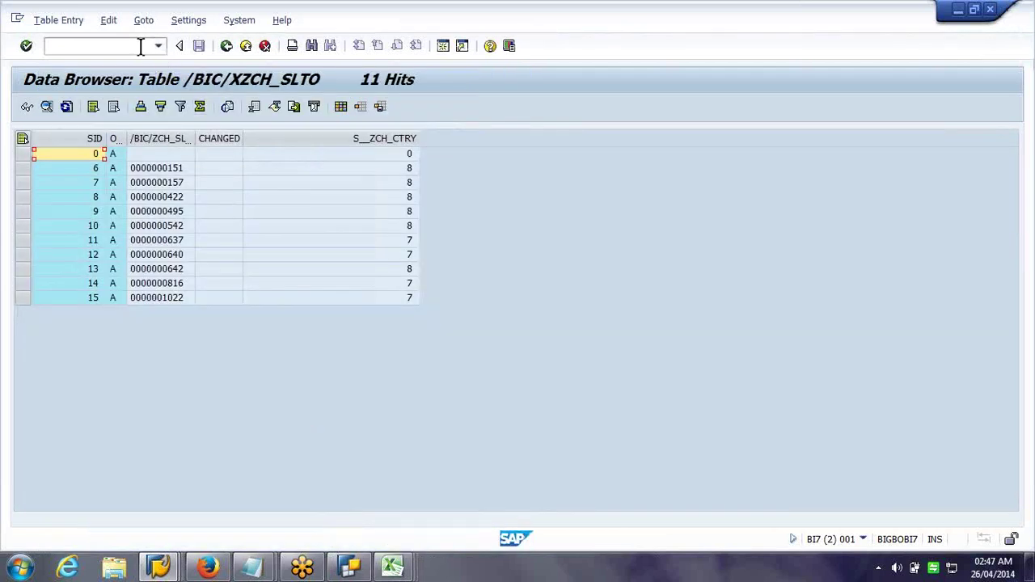
Open a further SAP session and widen the /BIC/ZCH_SLTO column of the attribute SID table /BIC/XZCH_SLTO
{"action": "left_click", "coordinate": [141, 47]}
{"action": "type", "text": "/nse16"}
{"action": "key", "text": "Return"}
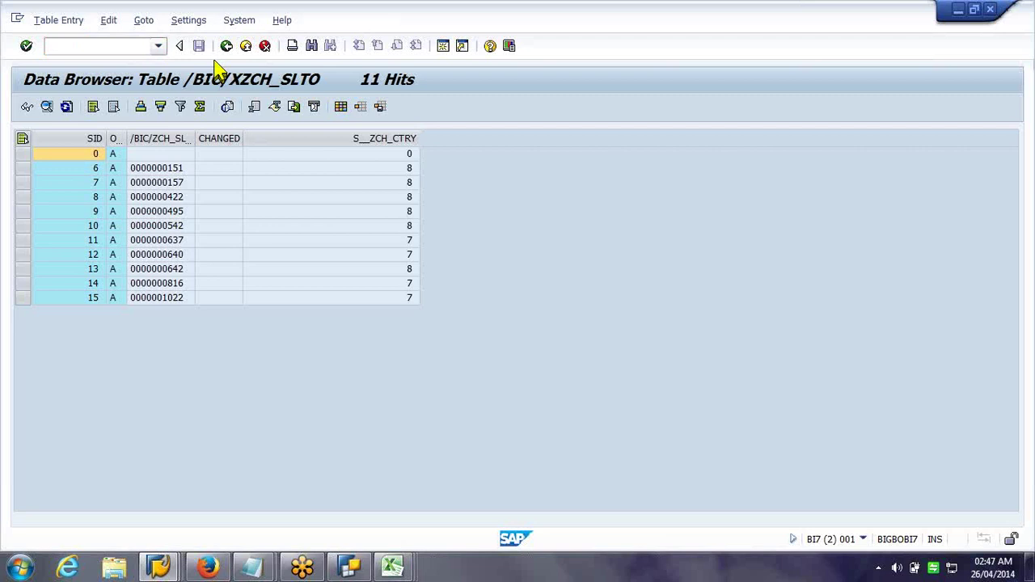
{"action": "double_click", "coordinate": [191, 139]}
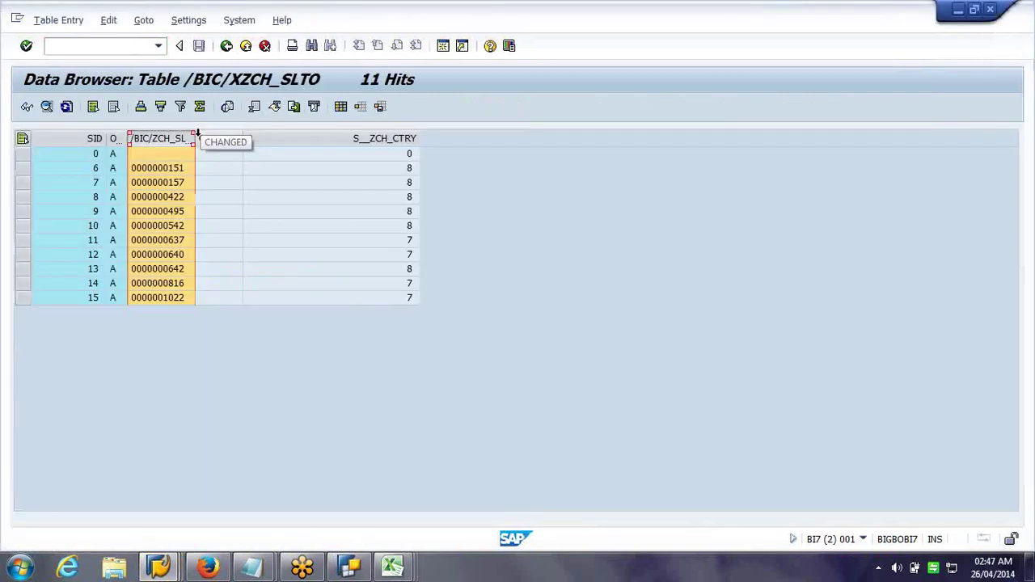
{"action": "left_click_drag", "start_coordinate": [224, 139], "coordinate": [253, 139]}
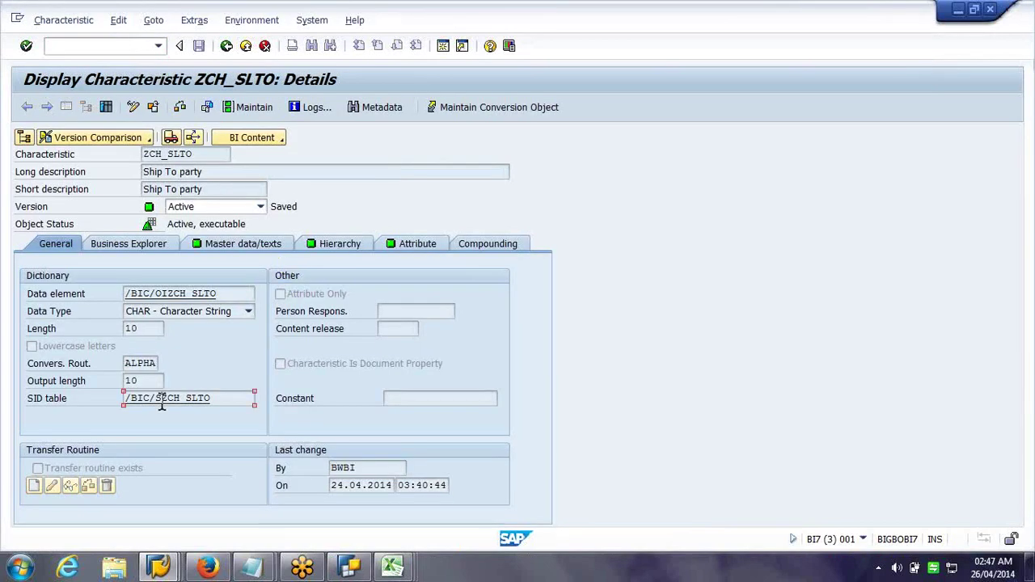
Open SID table /BIC/SZCH_SLTO from characteristic ZCH_SLTO, mark its /BIC/ZCH_SLTO and SID fields, and display the table contents
{"action": "double_click", "coordinate": [162, 400]}
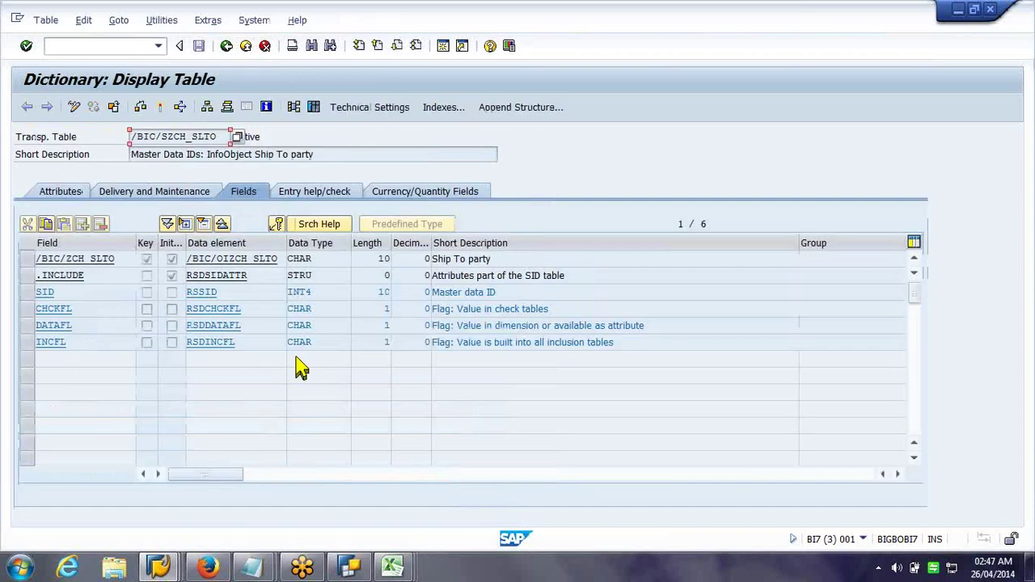
{"action": "left_click", "coordinate": [34, 293]}
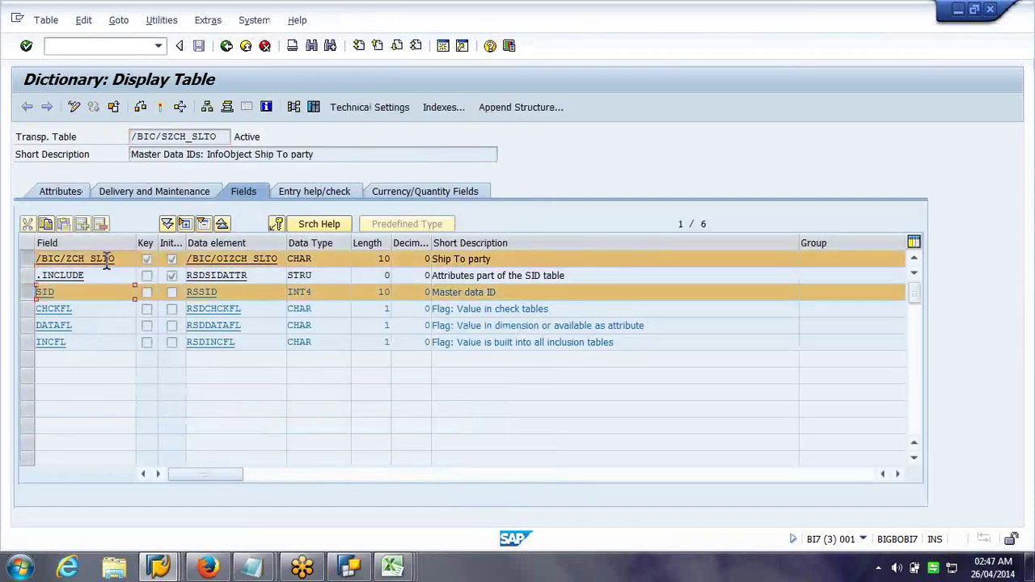
{"action": "left_click", "coordinate": [312, 112]}
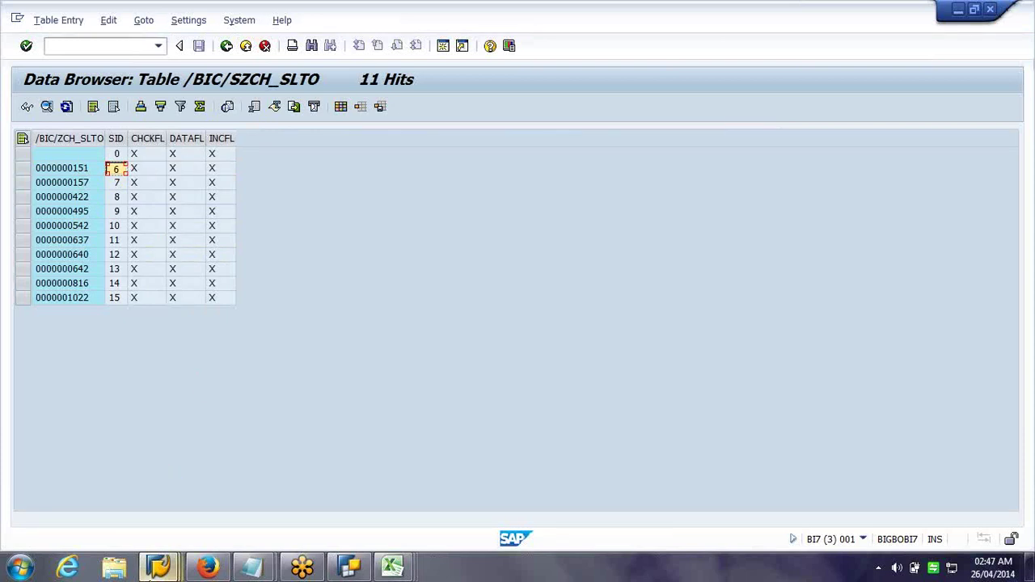
Switch to the ZCH_CTRY session, leave its master data maintenance and display the contents of SID table /BIC/SZCH_CTRY
{"action": "left_click", "coordinate": [159, 566]}
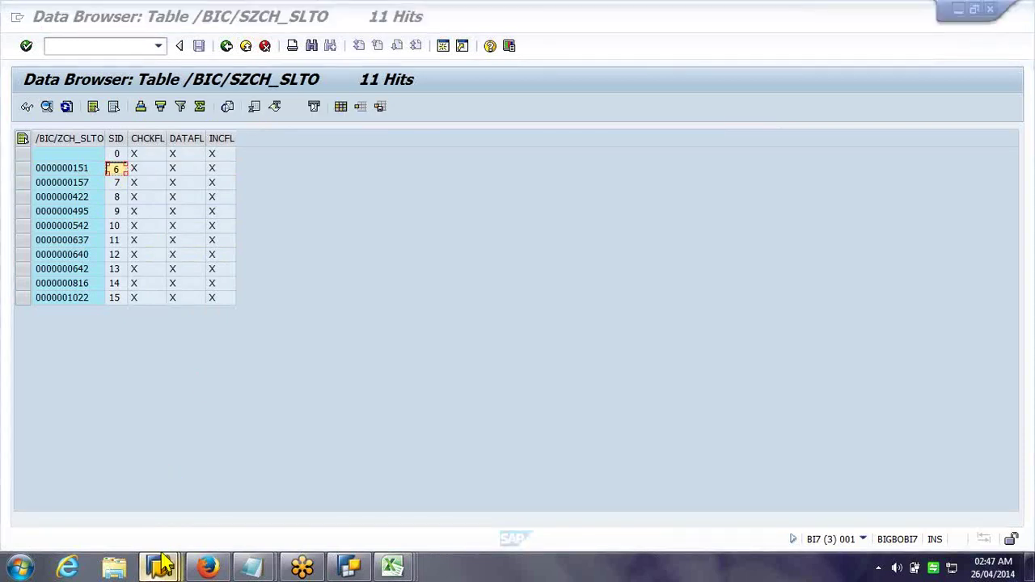
{"action": "mouse_move", "coordinate": [161, 565]}
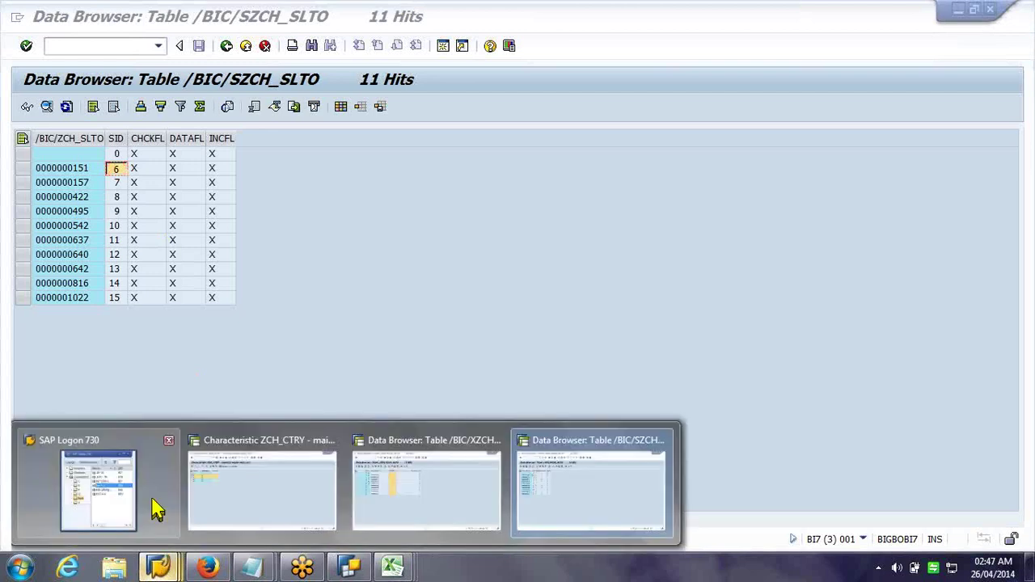
{"action": "left_click", "coordinate": [289, 503]}
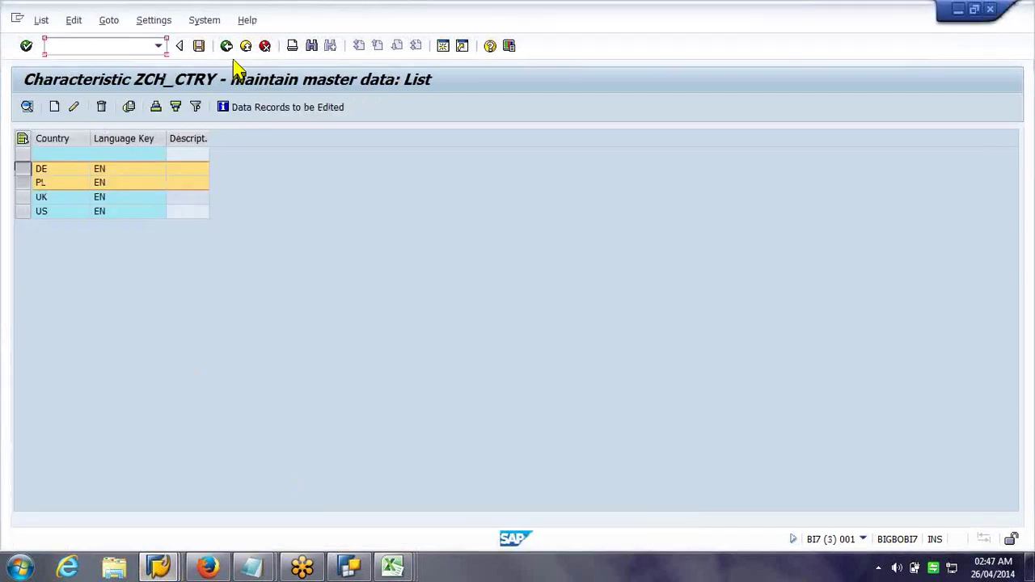
{"action": "left_click", "coordinate": [228, 46]}
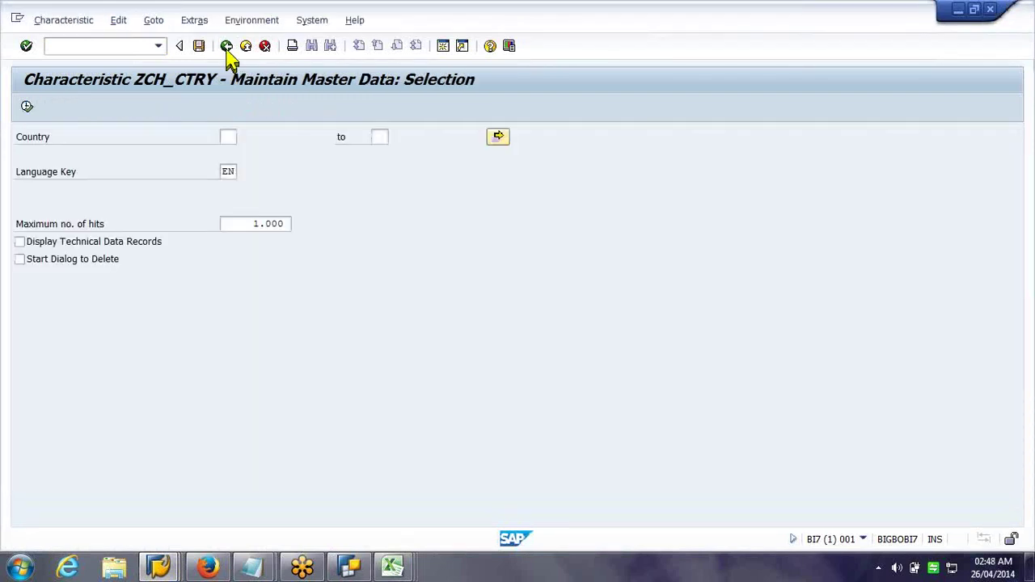
{"action": "left_click", "coordinate": [227, 47]}
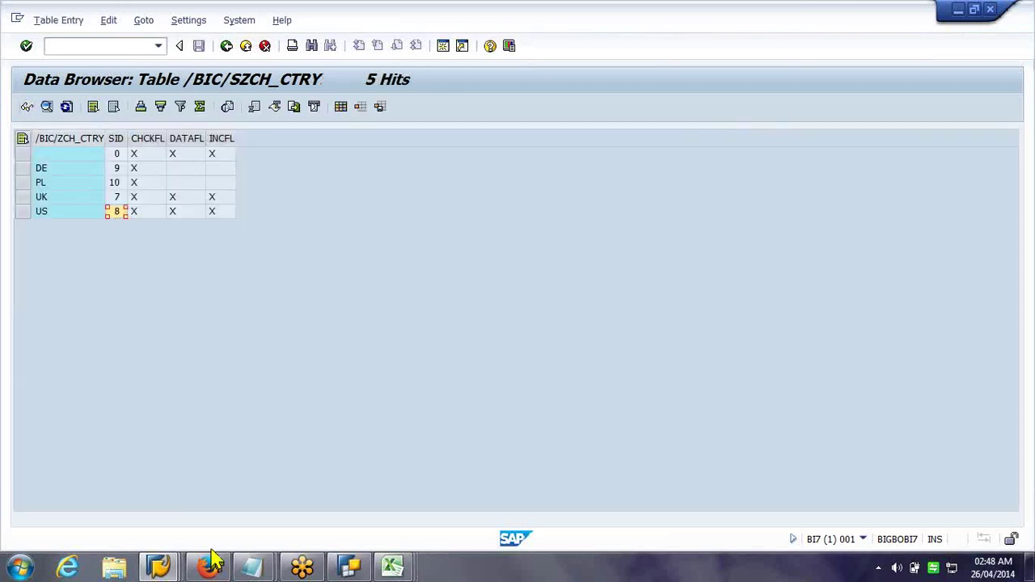
{"action": "left_click", "coordinate": [162, 569]}
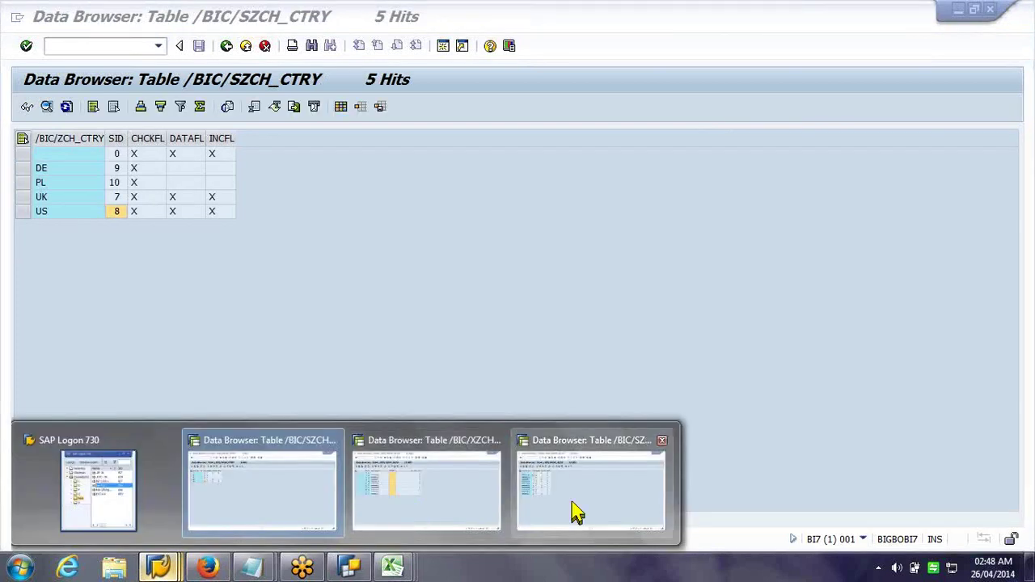
{"action": "mouse_move", "coordinate": [574, 513]}
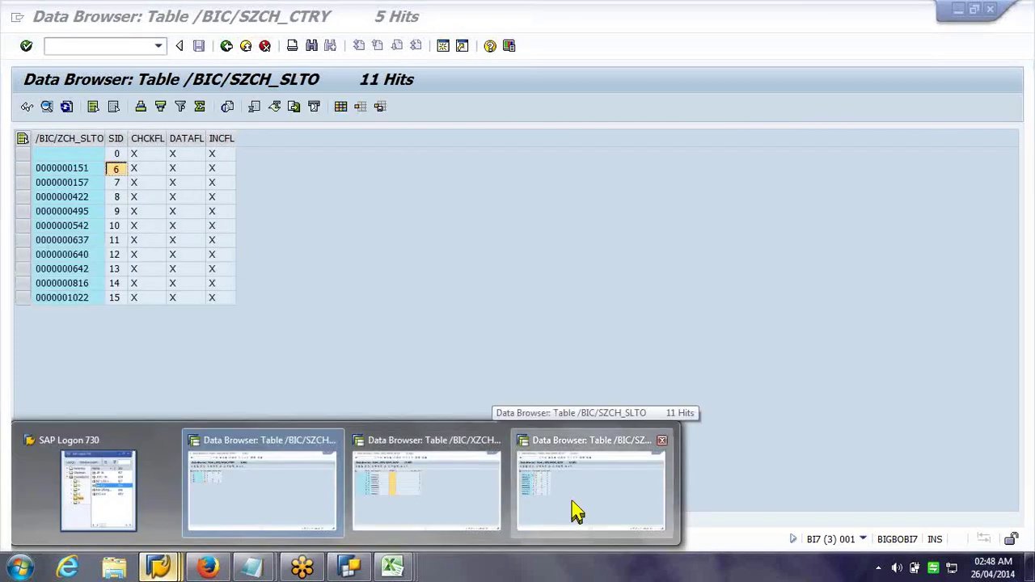
{"action": "left_click", "coordinate": [575, 510]}
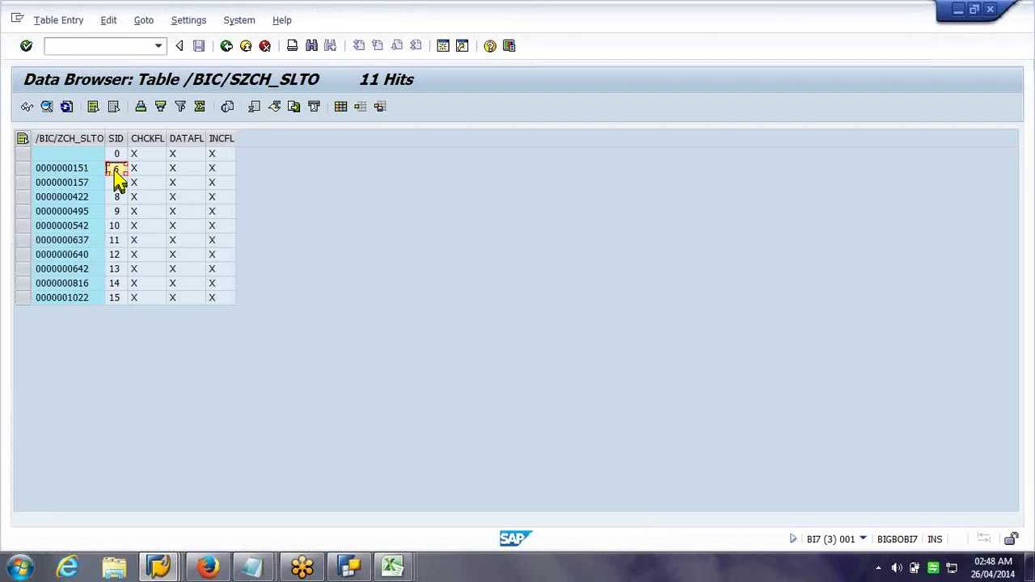
{"action": "left_click", "coordinate": [156, 566]}
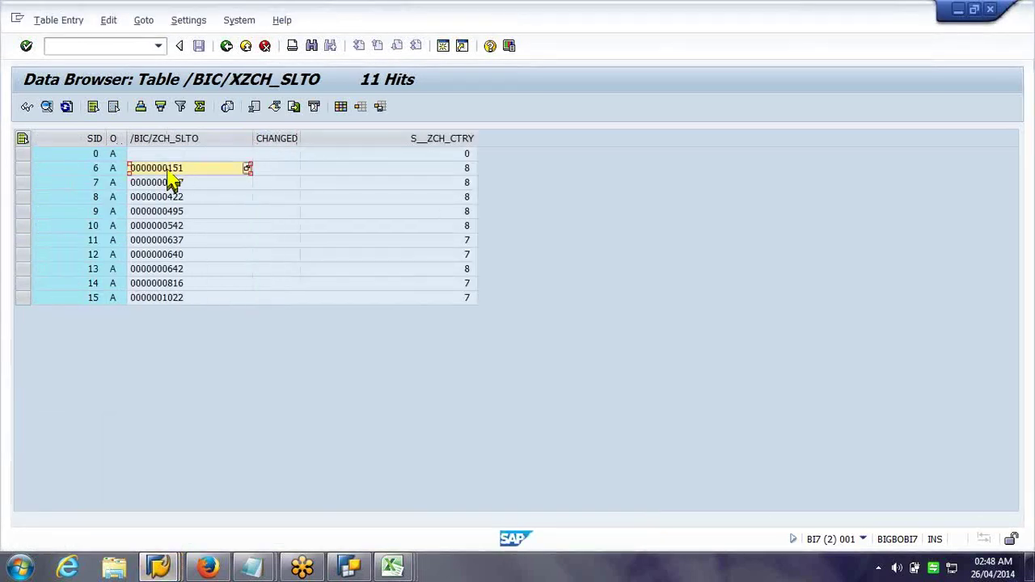
{"action": "left_click", "coordinate": [425, 169]}
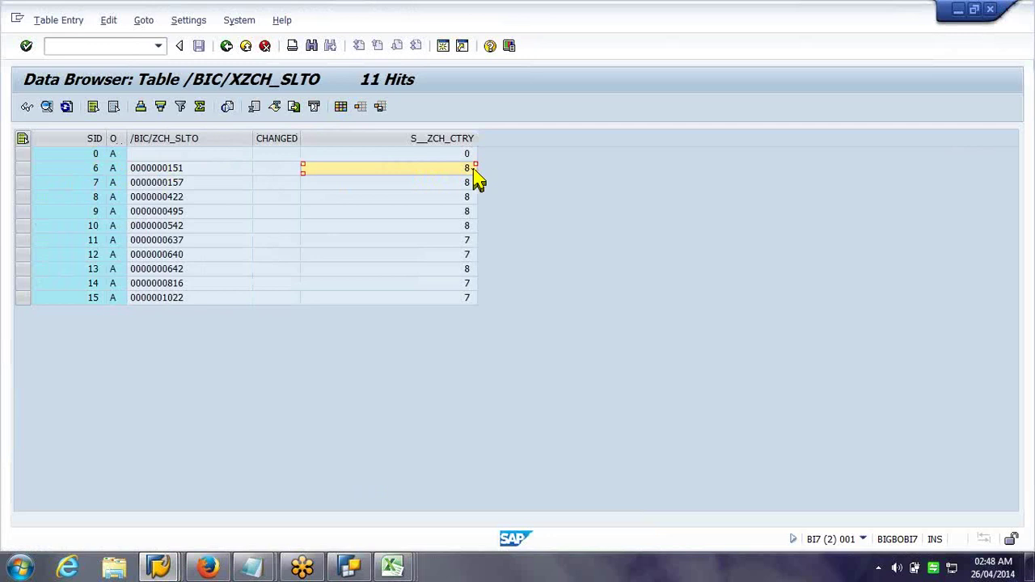
Switch to the Country value selection dialog of the Nav attr report in Excel and check the available filter values
{"action": "left_click", "coordinate": [391, 569]}
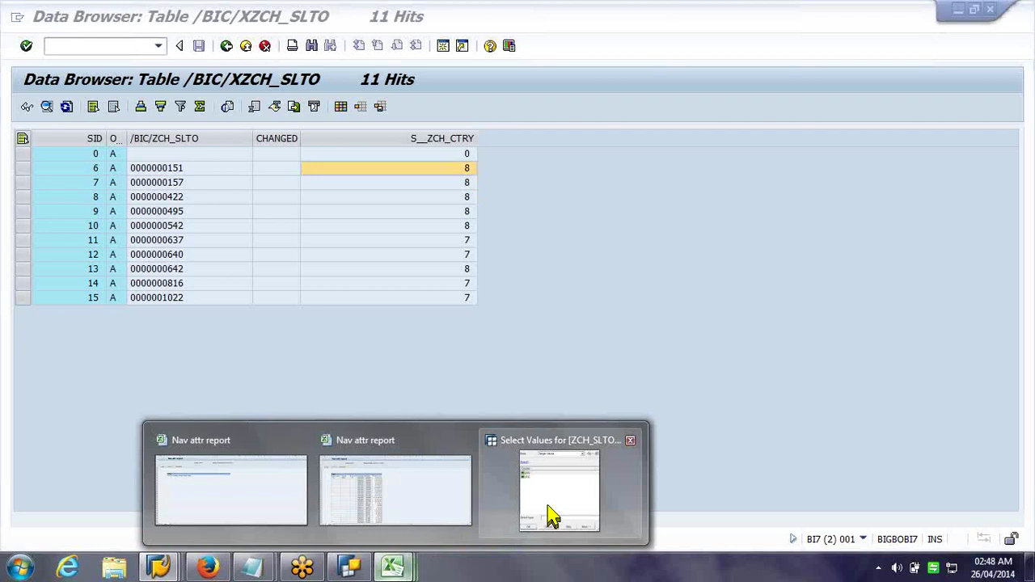
{"action": "mouse_move", "coordinate": [550, 515]}
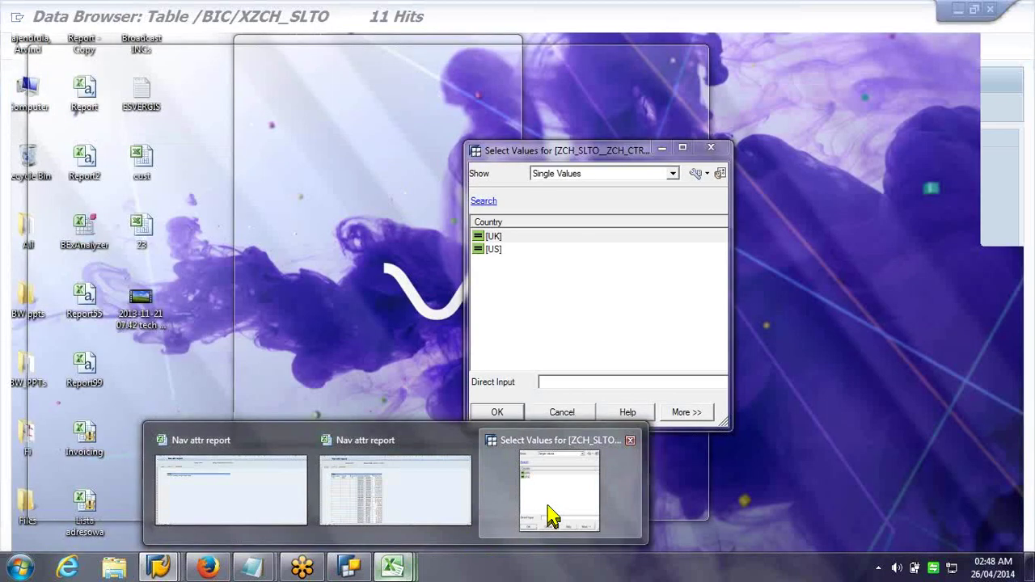
{"action": "left_click", "coordinate": [550, 515]}
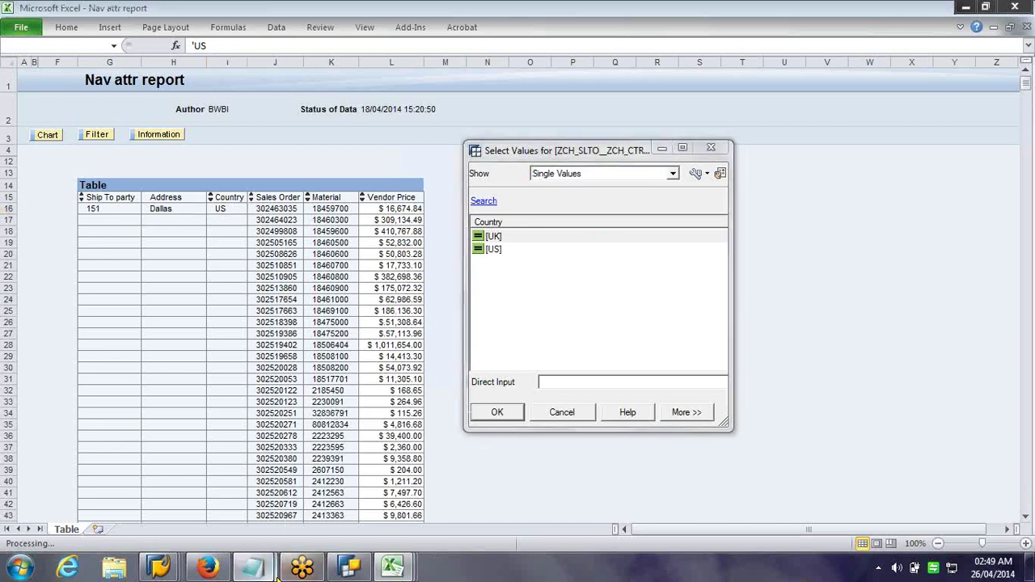
In the untitled Notepad file, write "SID attribute table contains the link between the main object and the nav attribute."
{"action": "mouse_move", "coordinate": [267, 570]}
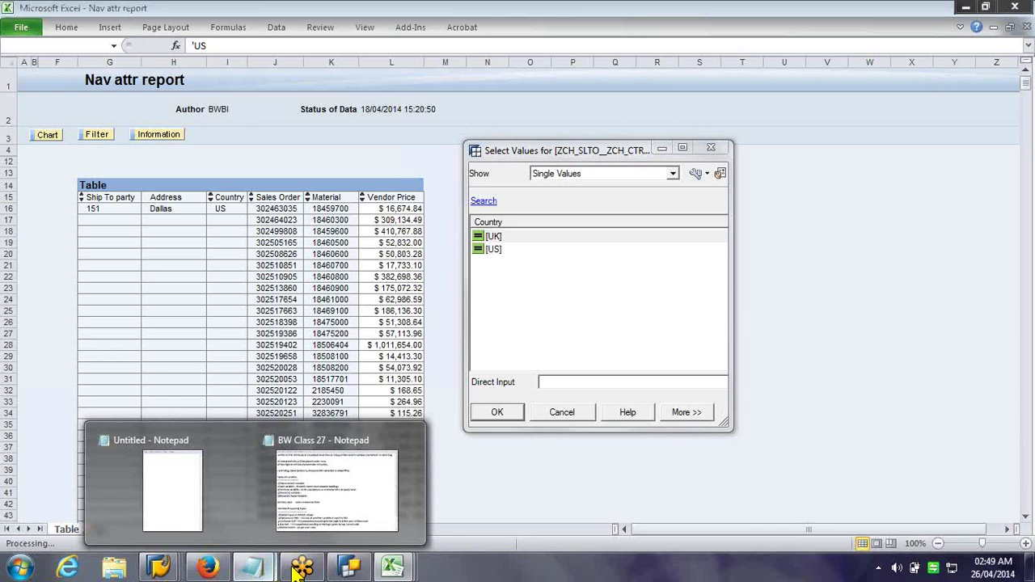
{"action": "left_click", "coordinate": [226, 509]}
{"action": "type", "text": "te table"}
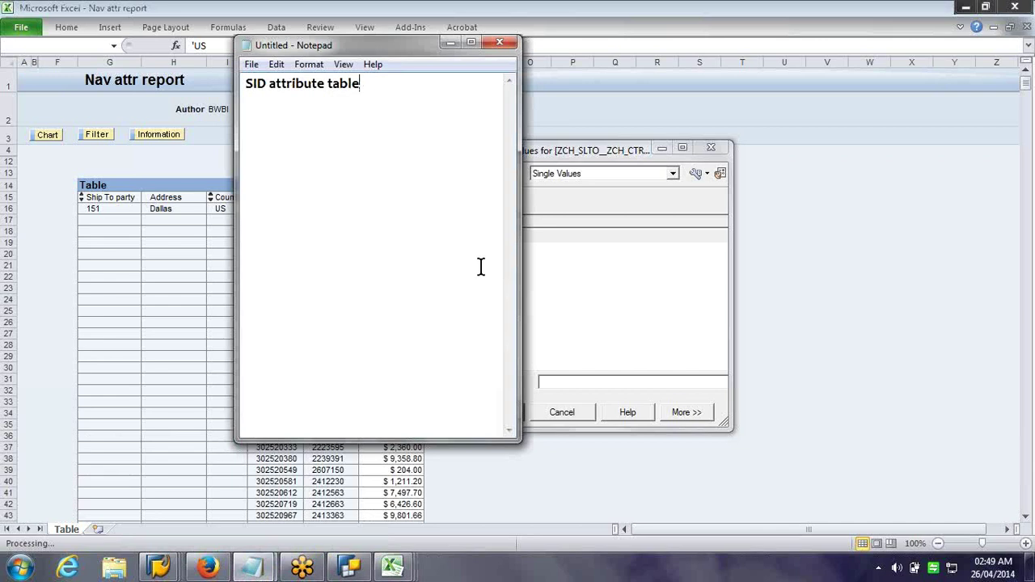
{"action": "type", "text": "contains the link between the main object n"}
{"action": "key", "text": "BackSpace"}
{"action": "type", "text": "and tje"}
{"action": "key", "text": "BackSpace"}
{"action": "key", "text": "BackSpace"}
{"action": "type", "text": "he "}
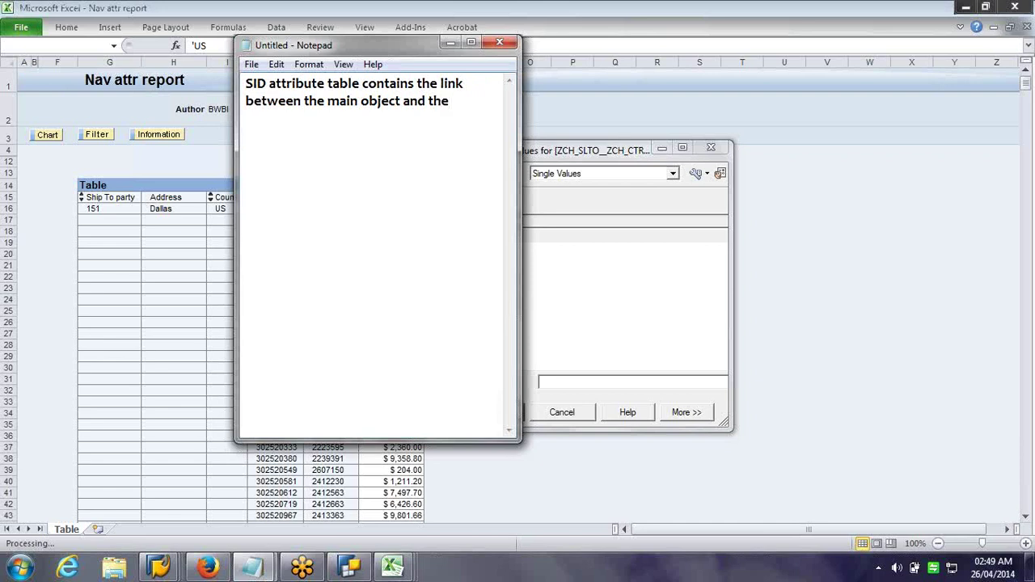
{"action": "type", "text": "nav attribute. "}
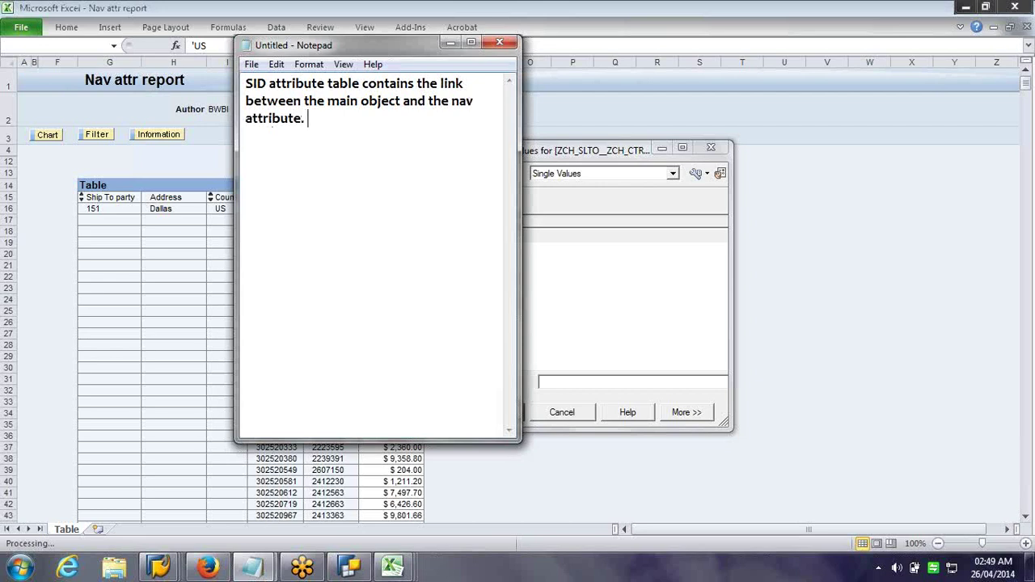
Continue the note with "i.e. it contains SID of main obj charac value of main obj and the sid of nav attr"
{"action": "type", "text": "i.e"}
{"action": "key", "text": "BackSpace"}
{"action": "type", "text": "e. it contains SI"}
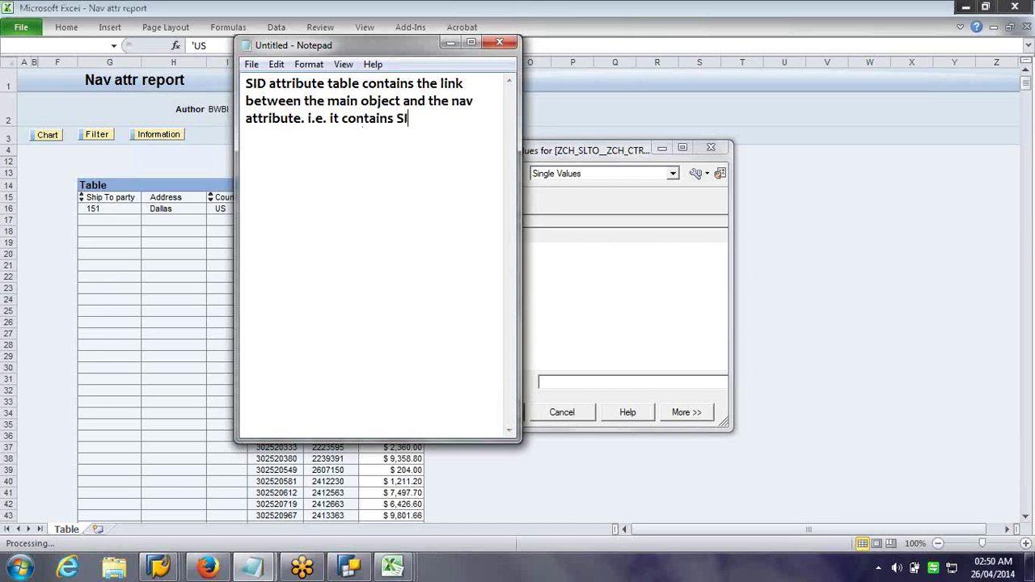
{"action": "type", "text": "D of main obj cha"}
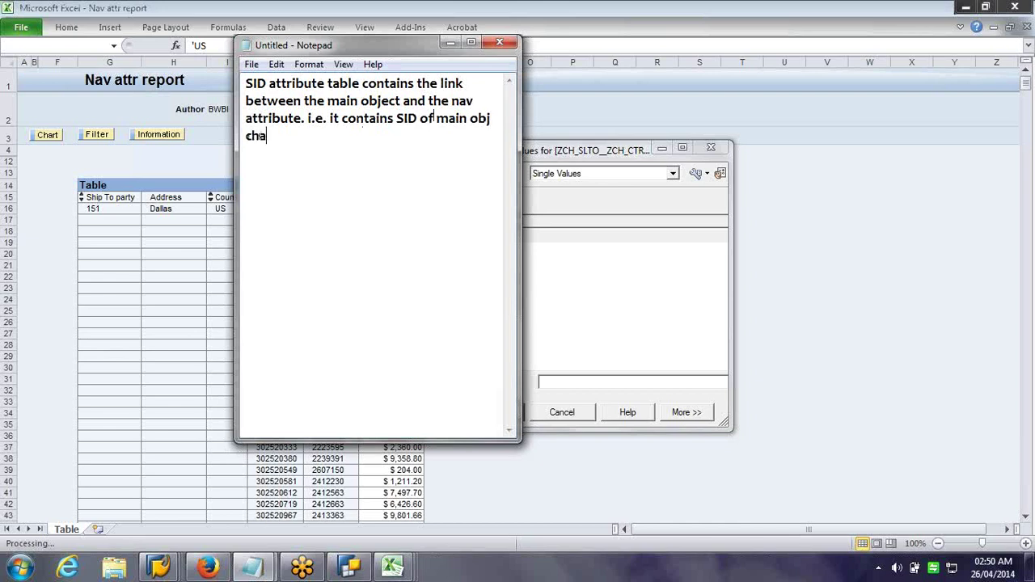
{"action": "type", "text": "rac vale"}
{"action": "key", "text": "BackSpace"}
{"action": "type", "text": "ue of ma"}
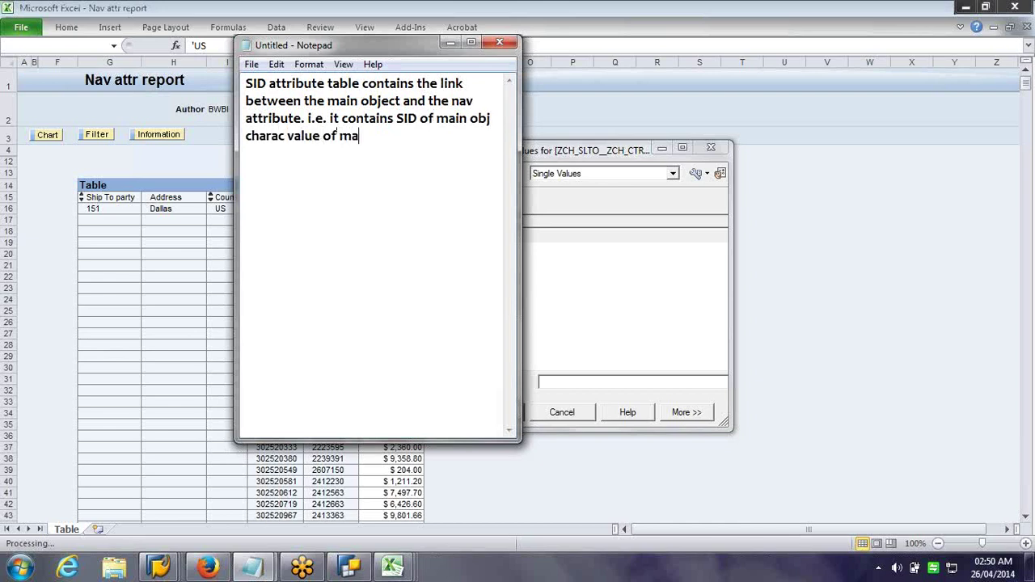
{"action": "type", "text": "in obj and the sid o"}
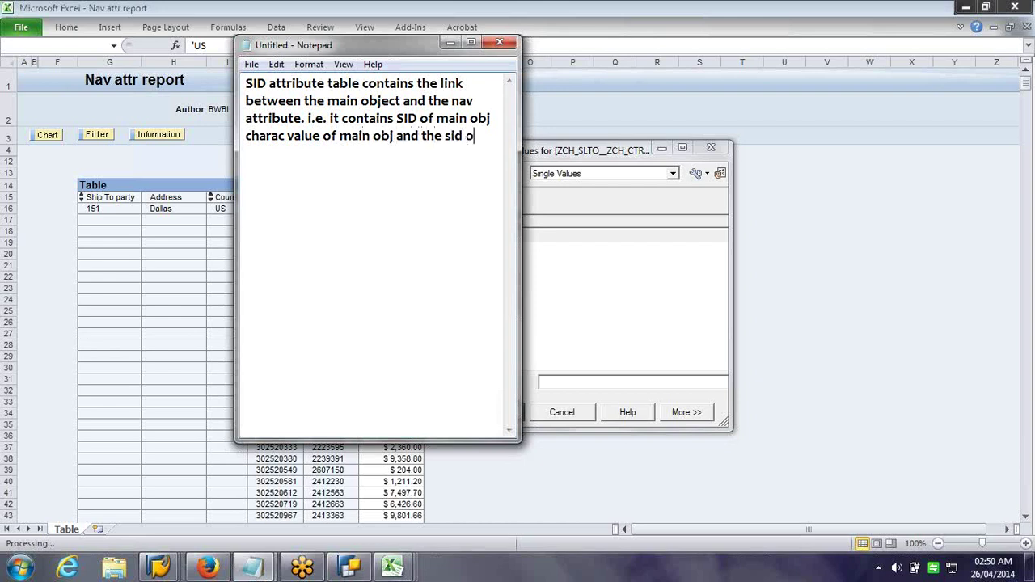
{"action": "type", "text": "f a"}
{"action": "key", "text": "BackSpace"}
{"action": "type", "text": "nav attr"}
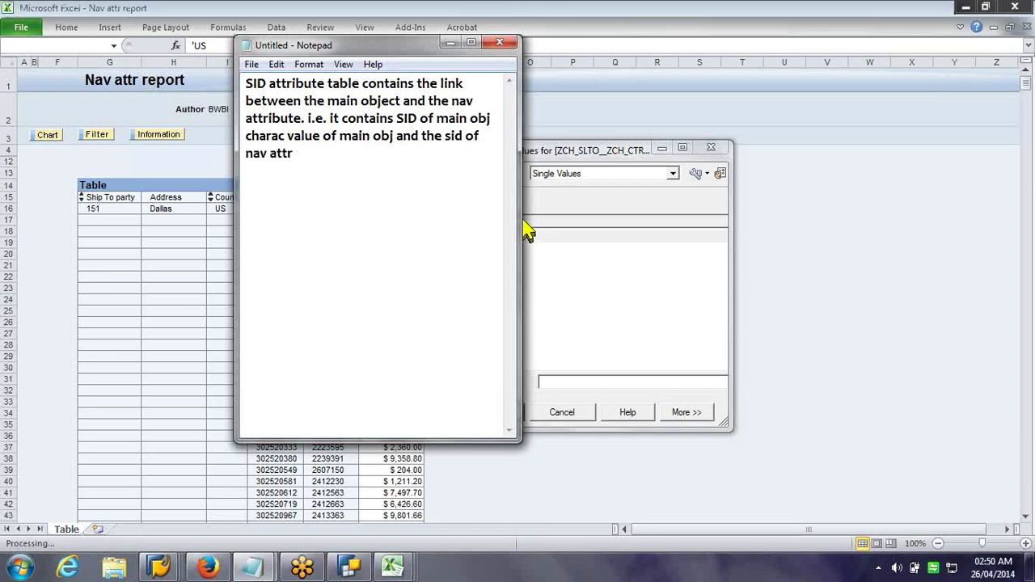
Widen the note window and add the heading "Compounding" with a dashed line below the SID attribute table text
{"action": "left_click_drag", "start_coordinate": [525, 222], "coordinate": [793, 208]}
{"action": "key", "text": "Return"}
{"action": "key", "text": "Return"}
{"action": "type", "text": "Compoundin"}
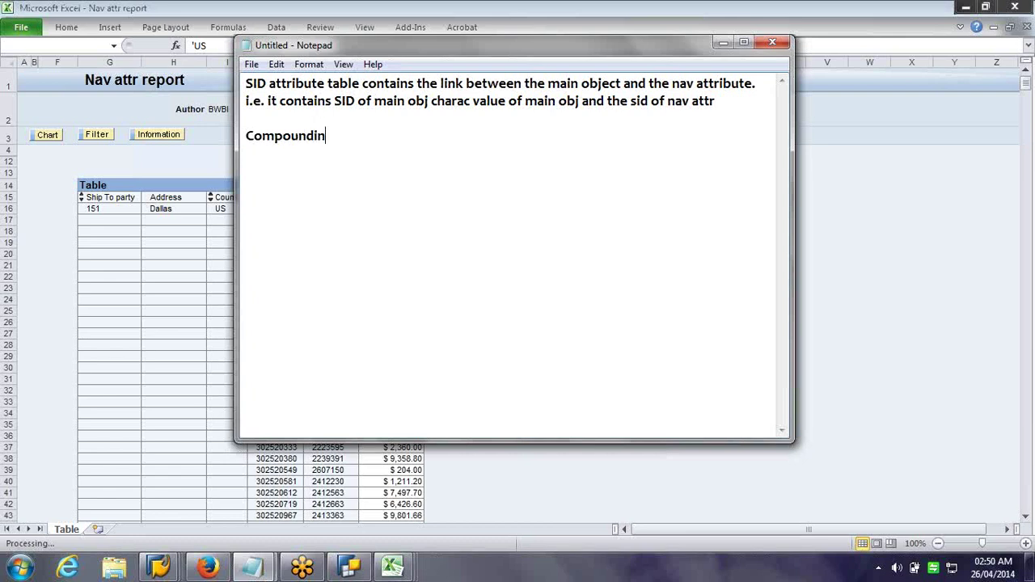
{"action": "type", "text": "g"}
{"action": "key", "text": "Return"}
{"action": "type", "text": "----------------"}
{"action": "key", "text": "Up"}
{"action": "type", "text": "-------"}
{"action": "left_click", "coordinate": [337, 153]}
Switch to the SAP session showing /BIC/SZCH_SLTO and go back out to the Edit InfoObjects start screen
{"action": "left_click", "coordinate": [162, 568]}
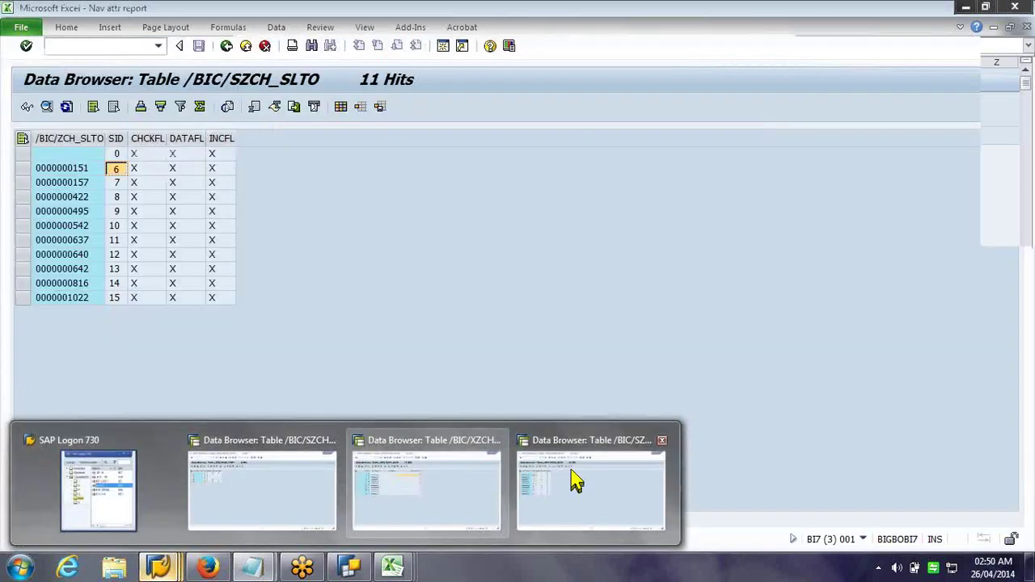
{"action": "left_click", "coordinate": [576, 482]}
{"action": "left_click", "coordinate": [247, 47]}
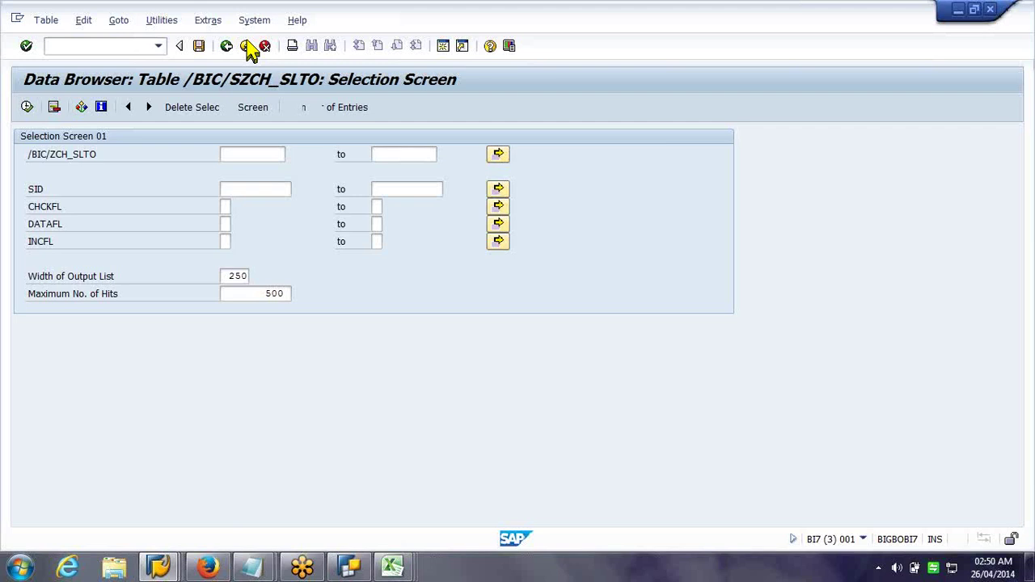
{"action": "left_click", "coordinate": [247, 46]}
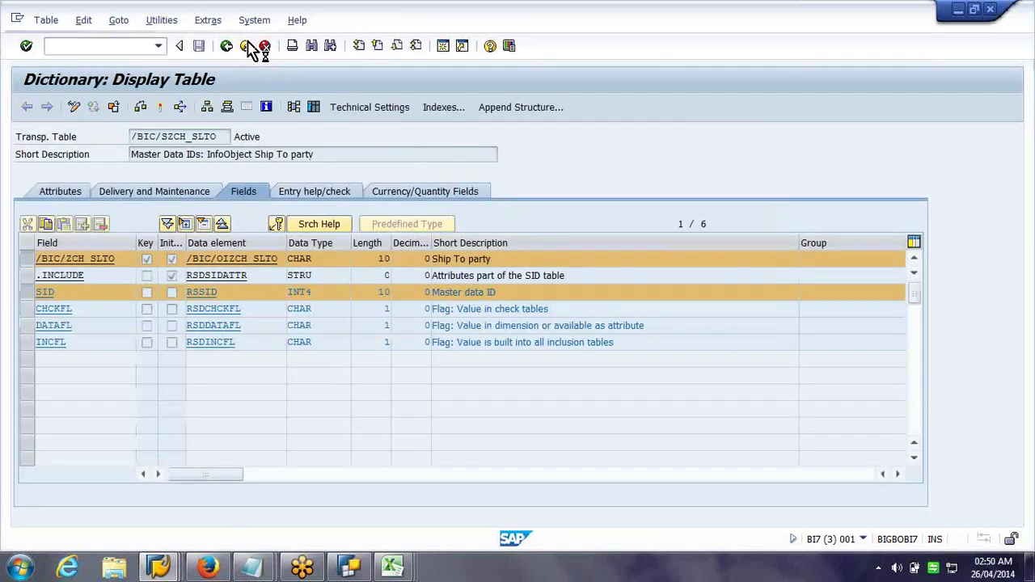
{"action": "left_click", "coordinate": [248, 46]}
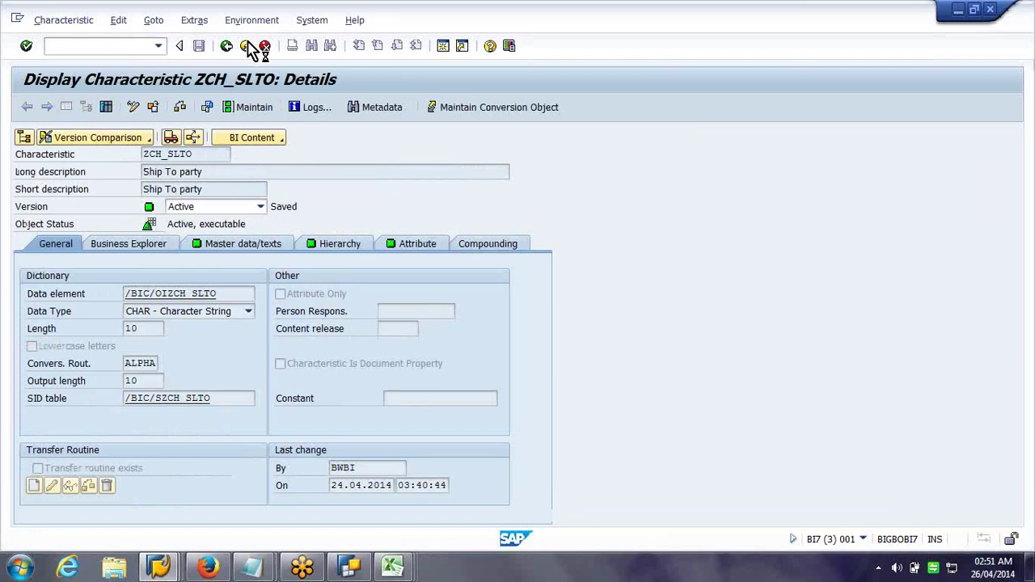
{"action": "left_click", "coordinate": [249, 46]}
Display the characteristic 0ACCOUNT from the InfoObject start screen
{"action": "type", "text": "0account"}
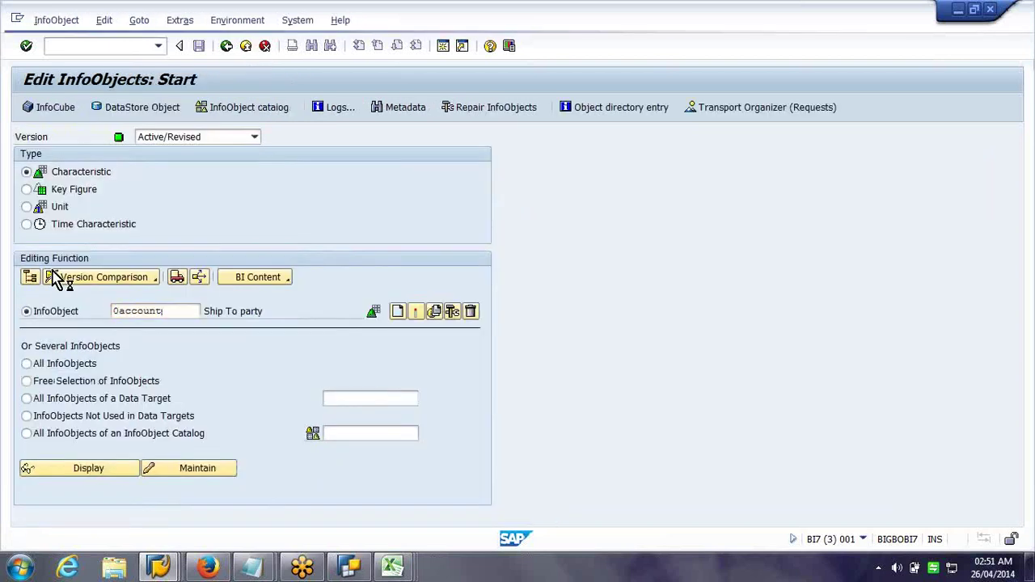
{"action": "left_click", "coordinate": [92, 473]}
{"action": "left_click", "coordinate": [96, 475]}
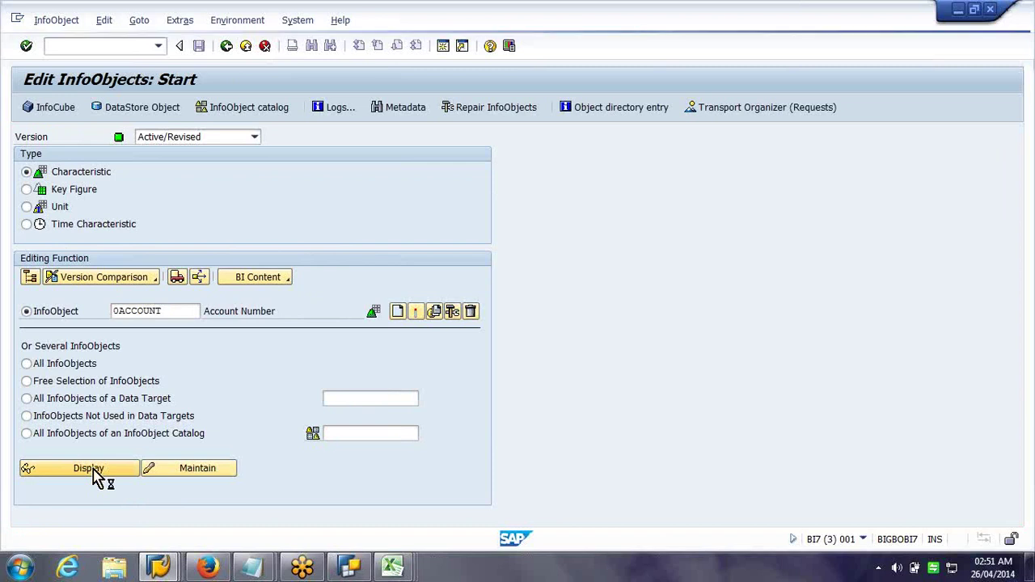
View the compounding of 0ACCOUNT, and extend the heading in the untitled note to "Compounding attribute" with a longer dashed underline
{"action": "left_click", "coordinate": [492, 247]}
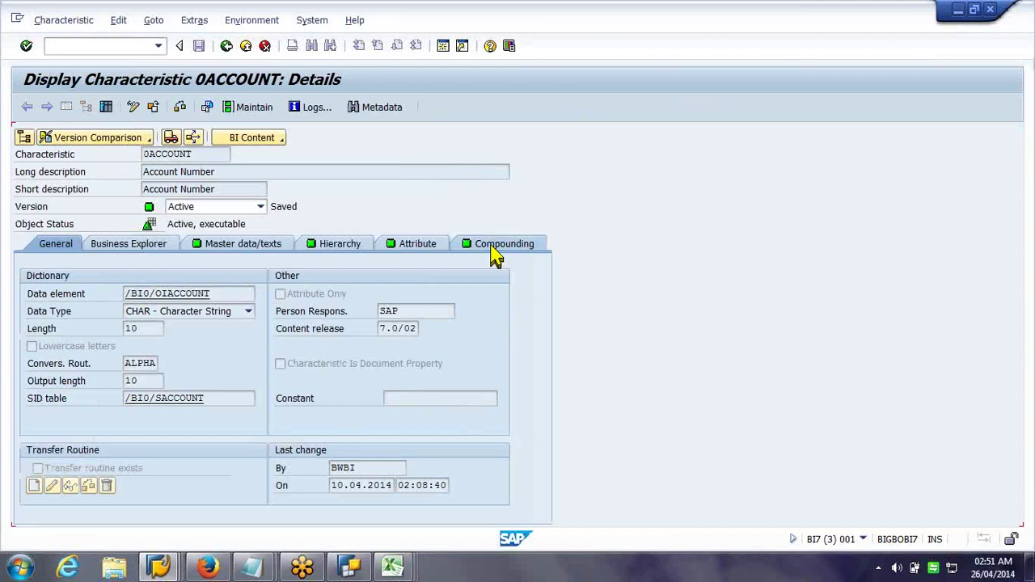
{"action": "left_click", "coordinate": [269, 568]}
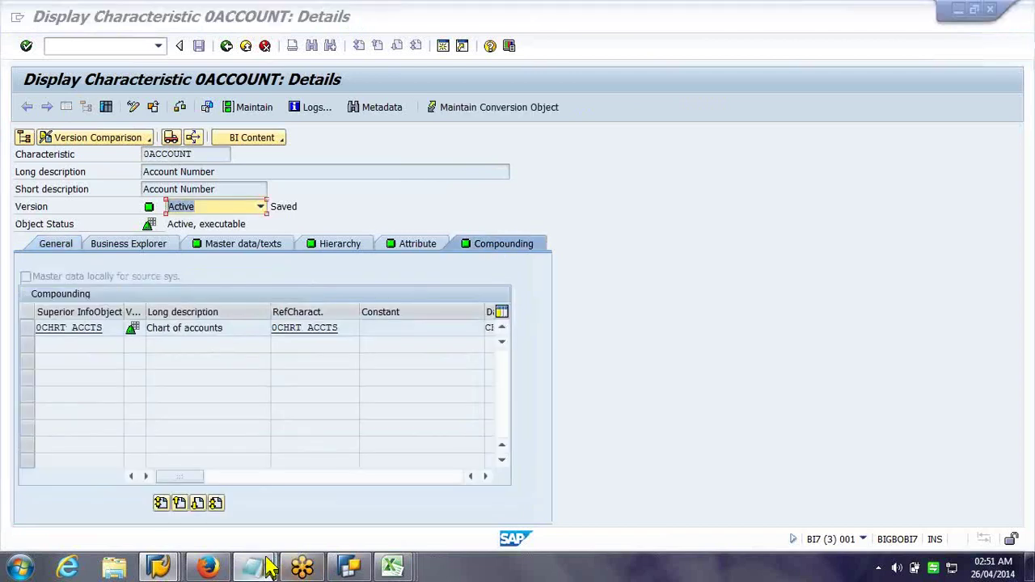
{"action": "mouse_move", "coordinate": [269, 569]}
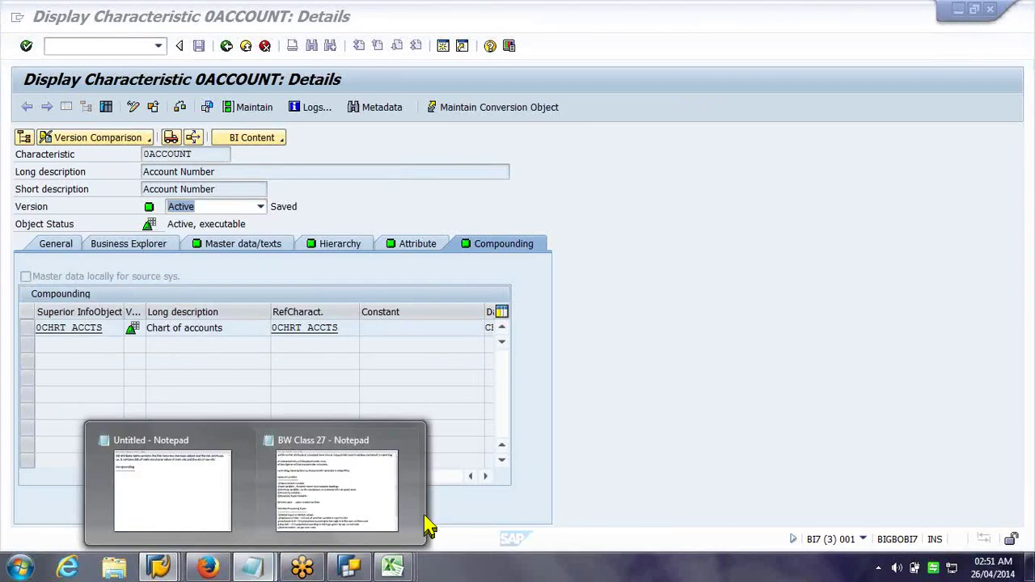
{"action": "left_click", "coordinate": [173, 491]}
{"action": "type", "text": "------------------------------------"}
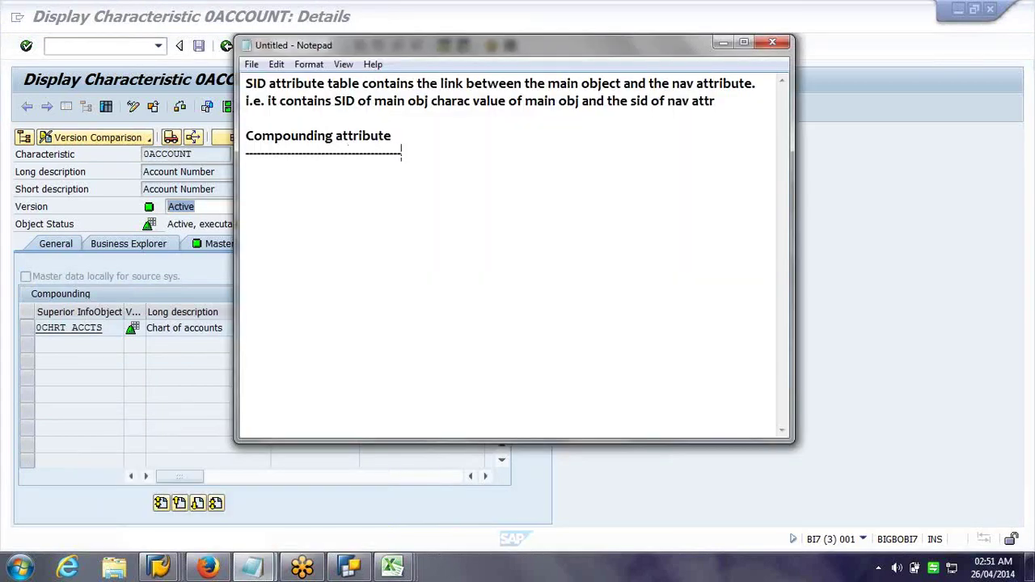
{"action": "key", "text": "BackSpace"}
{"action": "key", "text": "BackSpace"}
Add the definition "Transitive attribute -- Nav attr of nav attr is called transitive attribute." below the dashed line
{"action": "key", "text": "Return"}
{"action": "key", "text": "Return"}
{"action": "type", "text": "Transitive attri"}
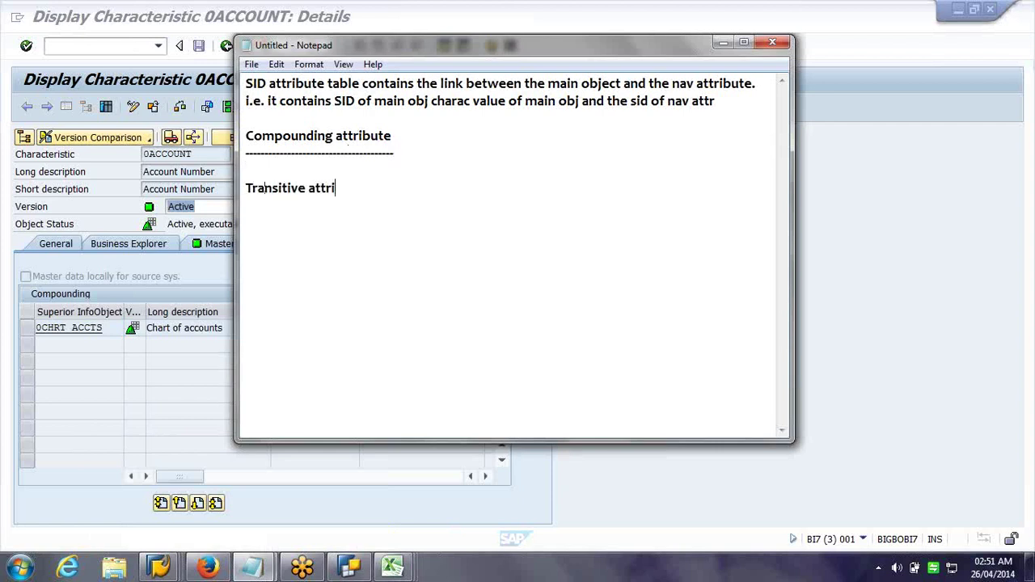
{"action": "type", "text": "bute -- Nav attr of nav a"}
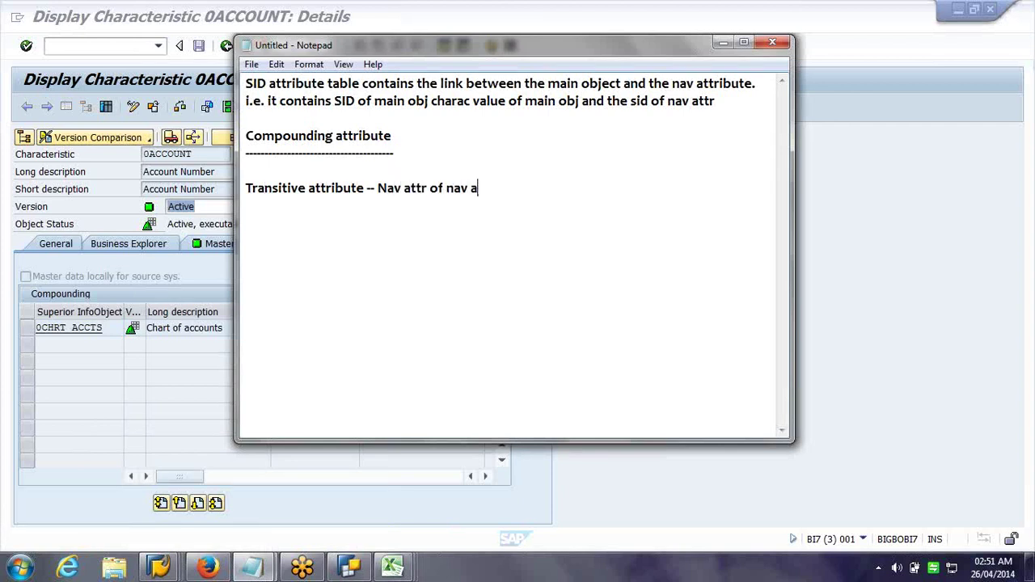
{"action": "type", "text": "ttr is called tras"}
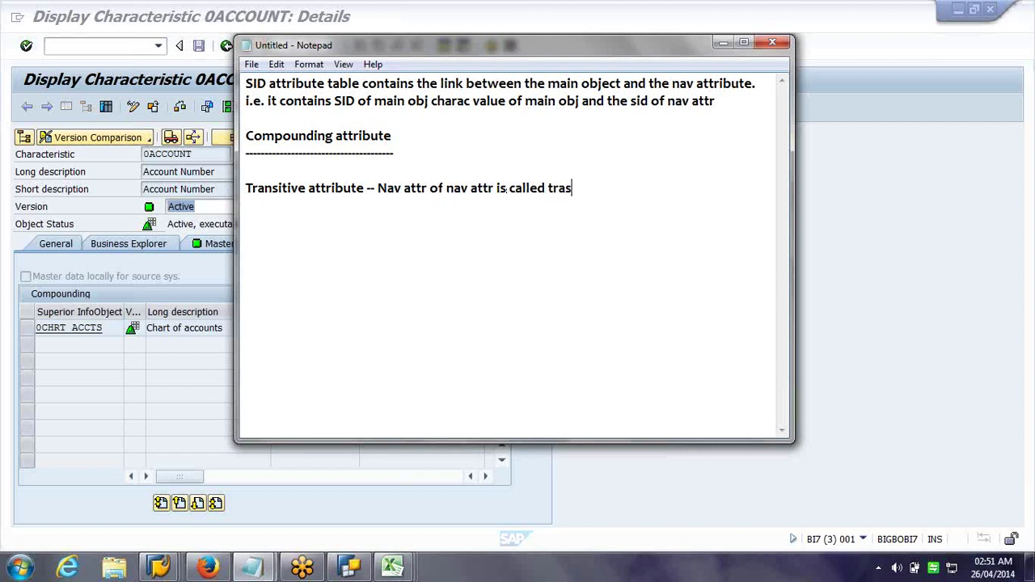
{"action": "key", "text": "BackSpace"}
{"action": "type", "text": "nsitiv"}
{"action": "key", "text": "BackSpace"}
{"action": "type", "text": "ve attrib"}
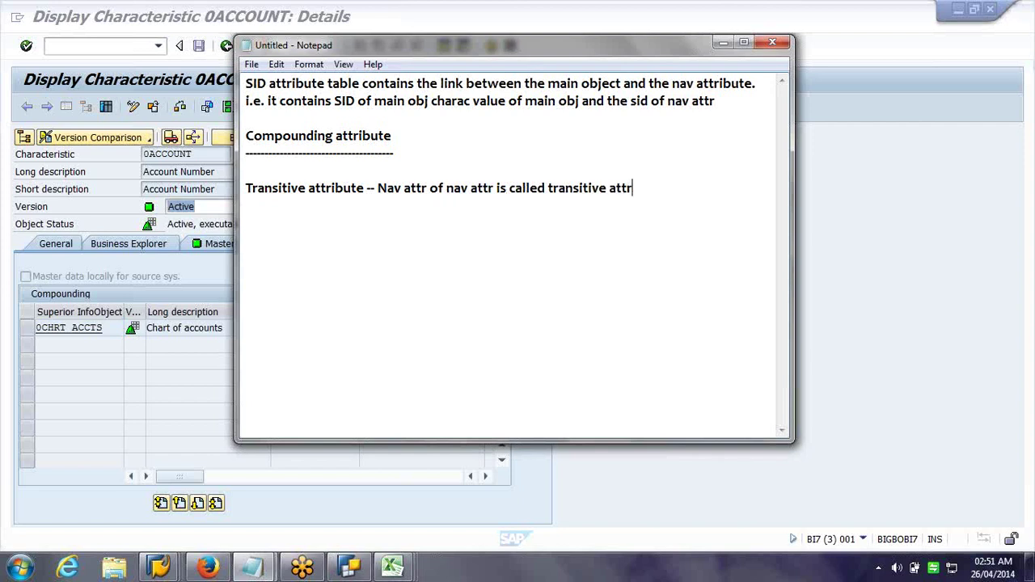
{"action": "type", "text": "ute"}
{"action": "key", "text": "Return"}
{"action": "key", "text": "Return"}
Switch back to the SAP session and display the other InfoObject 0EMPLOYEE
{"action": "left_click", "coordinate": [160, 117]}
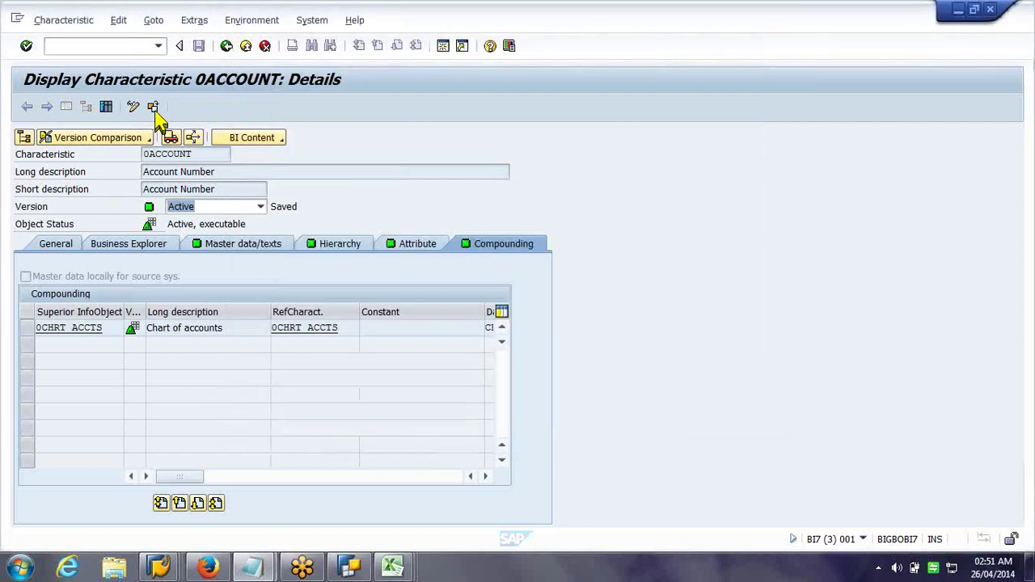
{"action": "left_click", "coordinate": [158, 113]}
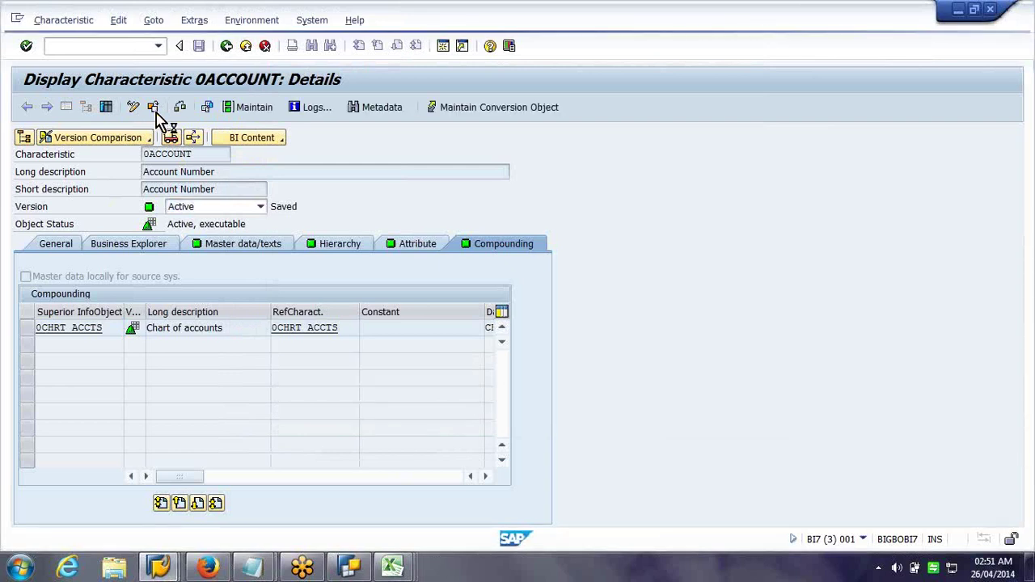
{"action": "type", "text": "0employee"}
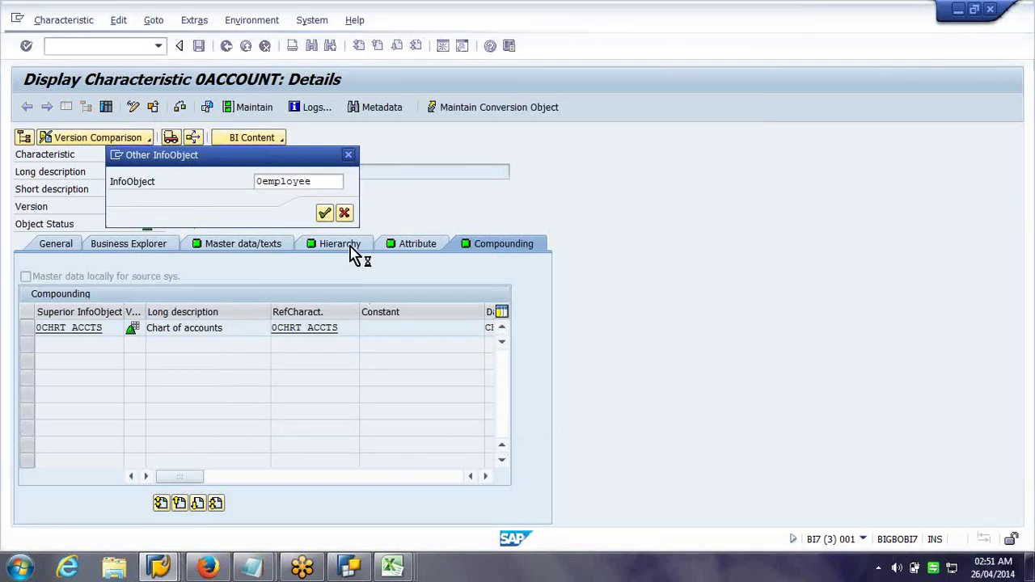
Show the attributes of 0EMPLOYEE and select the 0PERSON navigation attribute
{"action": "left_click", "coordinate": [368, 247]}
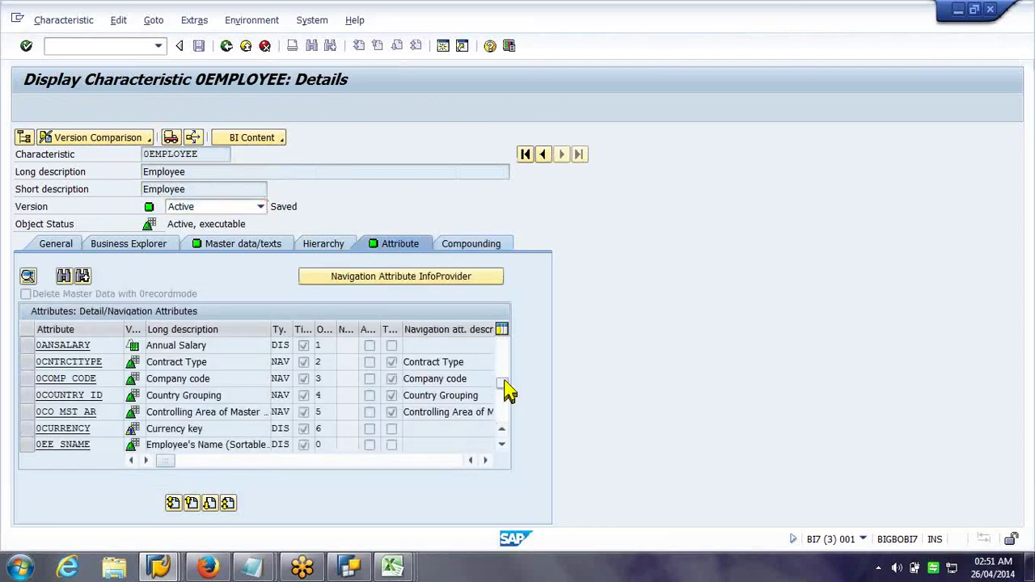
{"action": "scroll", "coordinate": [507, 390], "scroll_direction": "down", "scroll_amount": 8}
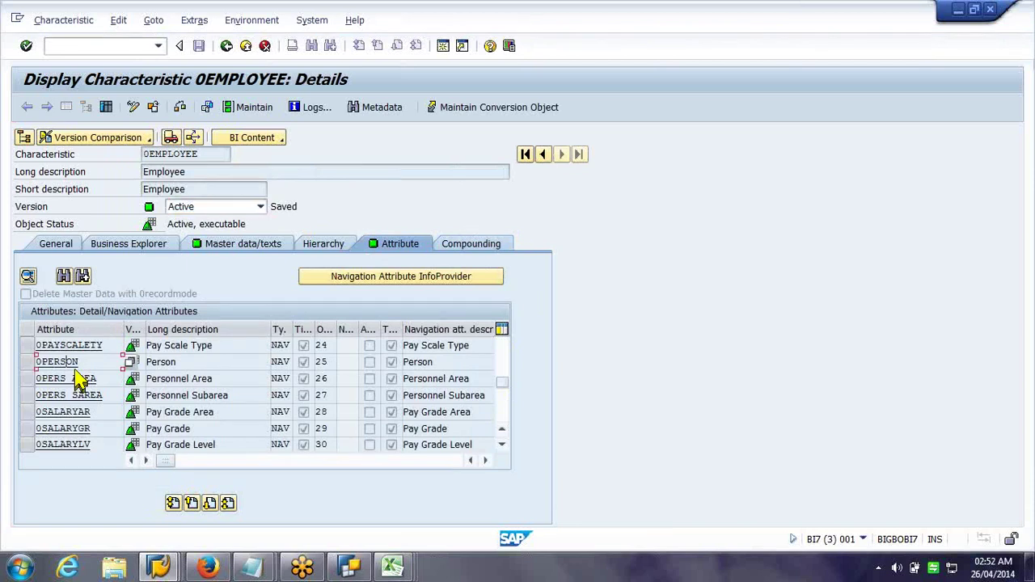
{"action": "left_click", "coordinate": [26, 364]}
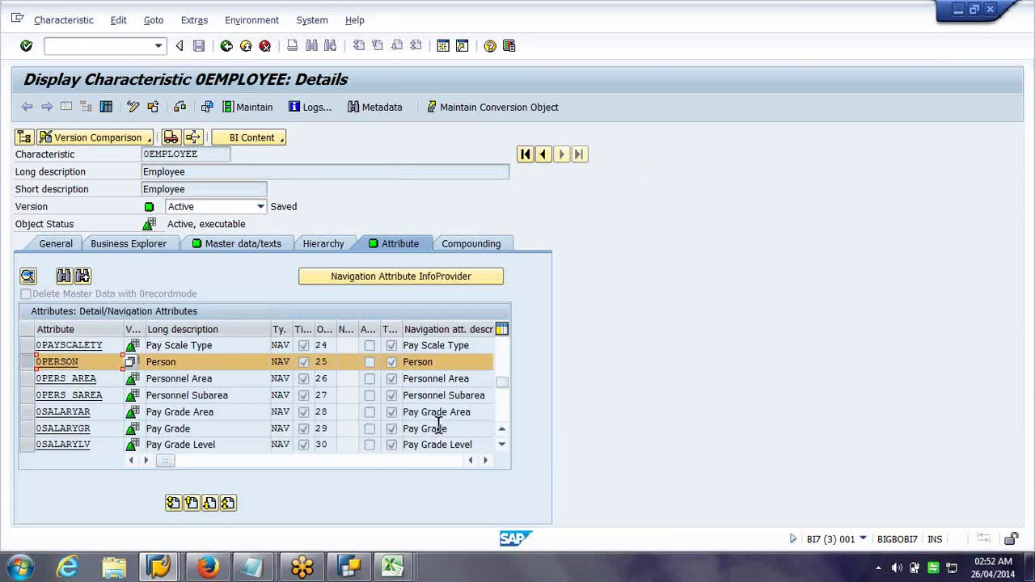
Move the untitled note beside the 0EMPLOYEE attribute list and add the line "0employee -- 0person" to it
{"action": "left_click", "coordinate": [251, 569]}
{"action": "mouse_move", "coordinate": [249, 572]}
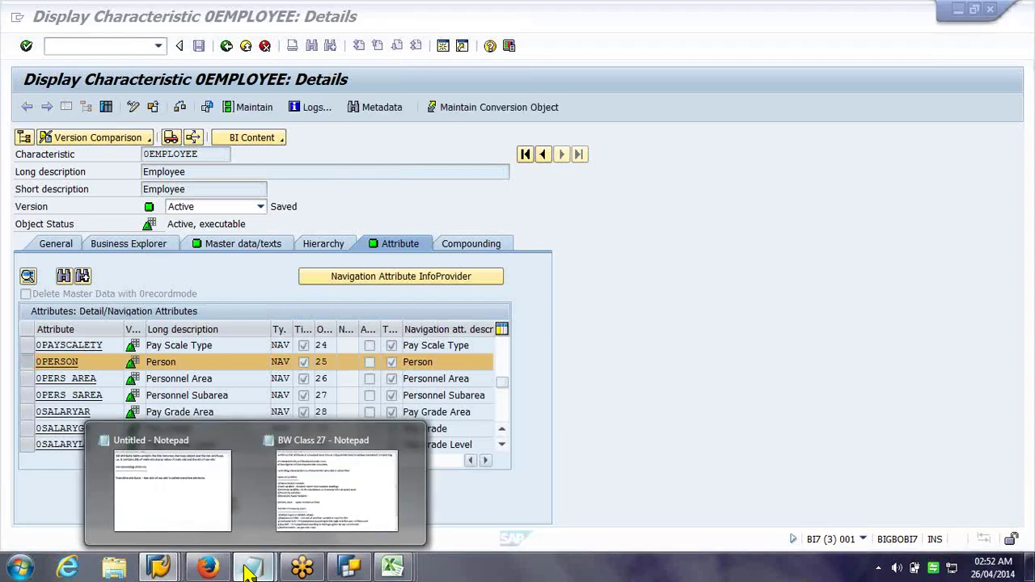
{"action": "left_click", "coordinate": [173, 486]}
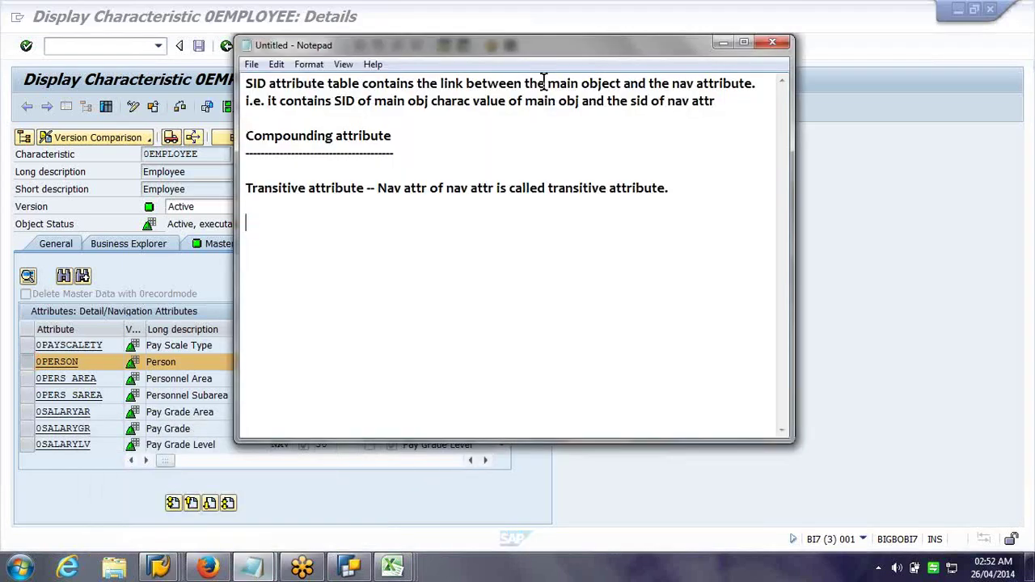
{"action": "left_click_drag", "start_coordinate": [505, 48], "coordinate": [826, 94]}
{"action": "key", "text": "Return"}
{"action": "type", "text": "0"}
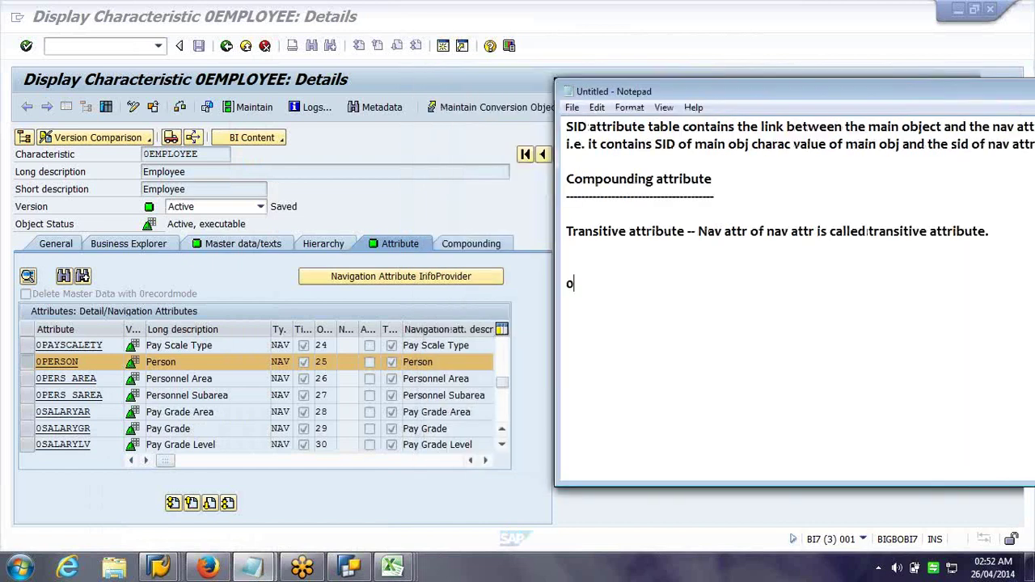
{"action": "type", "text": "employee --"}
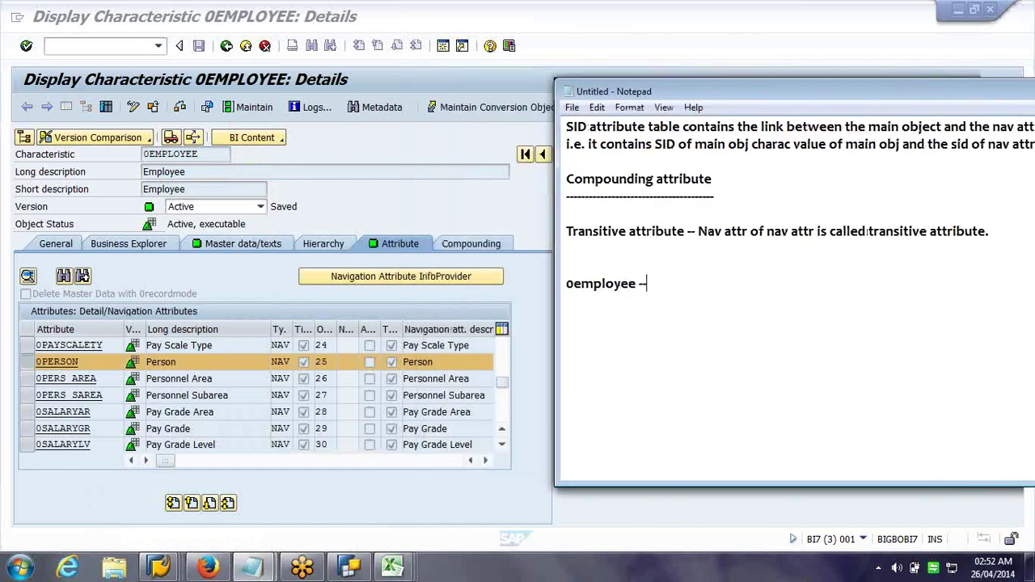
{"action": "type", "text": " 0person"}
Add the line "person is Nav attribute of employee" to the note
{"action": "key", "text": "Return"}
{"action": "key", "text": "Return"}
{"action": "type", "text": "per"}
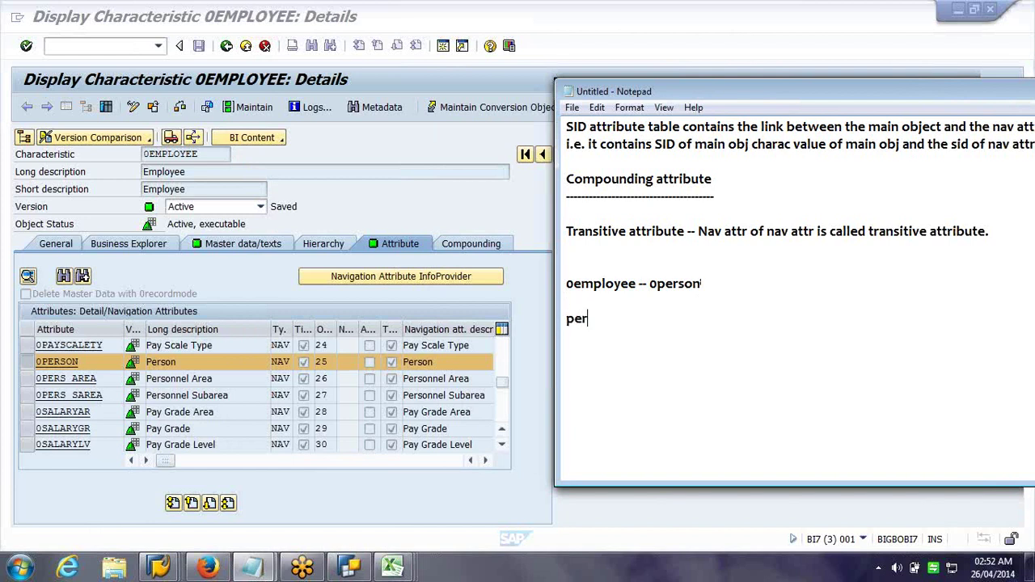
{"action": "type", "text": "son is Nav attribu"}
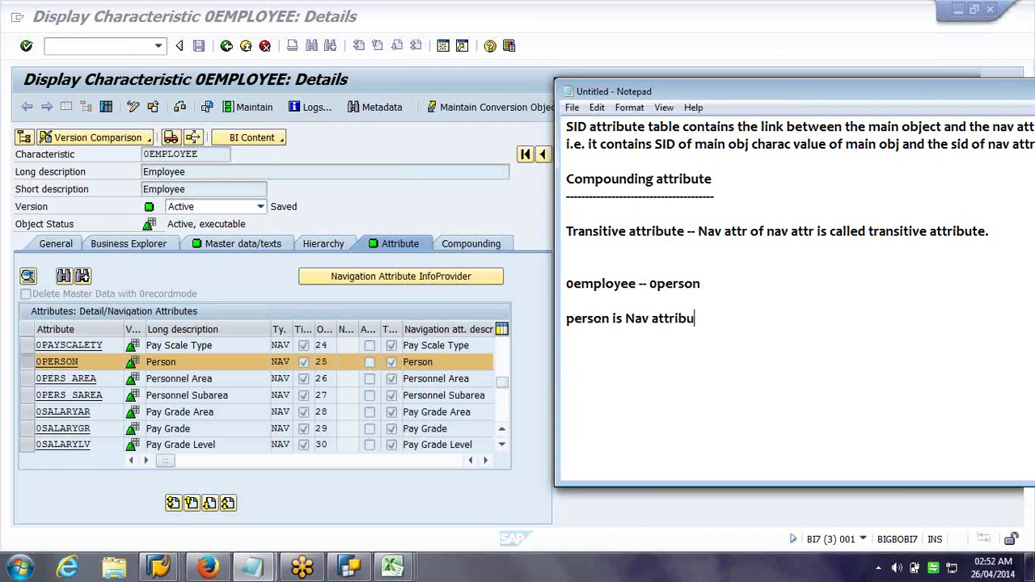
{"action": "type", "text": "te of employee"}
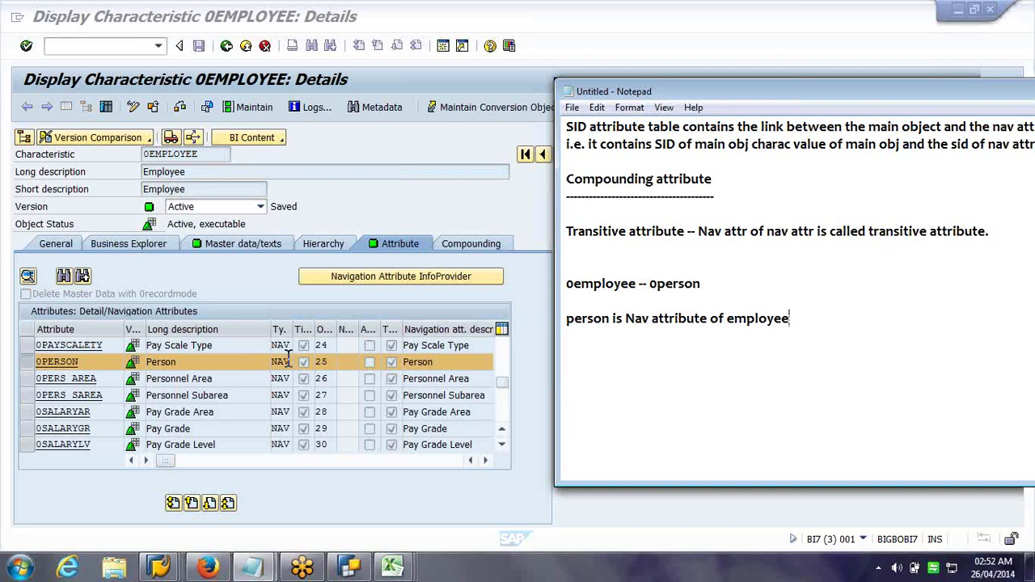
{"action": "key", "text": "Return"}
Open the details of 0PERSON from the 0EMPLOYEE attributes and select its 0NATION navigation attribute
{"action": "left_click", "coordinate": [68, 362]}
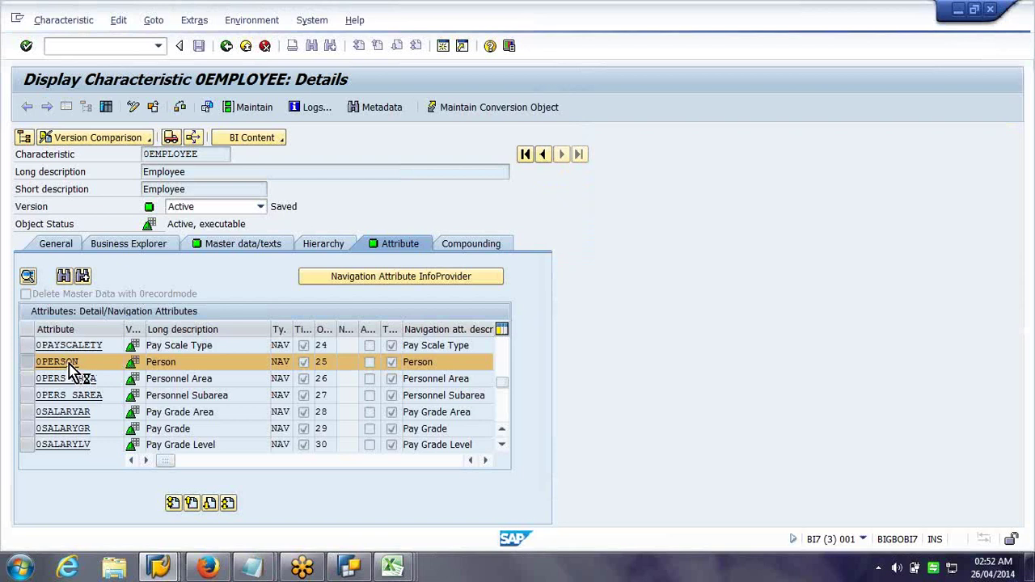
{"action": "left_click", "coordinate": [68, 366]}
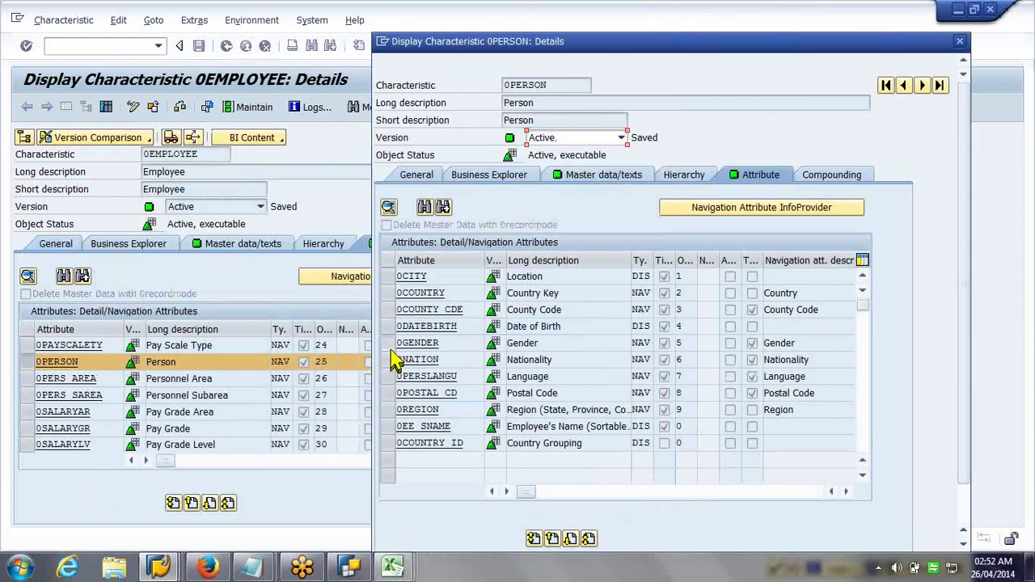
{"action": "left_click", "coordinate": [391, 346]}
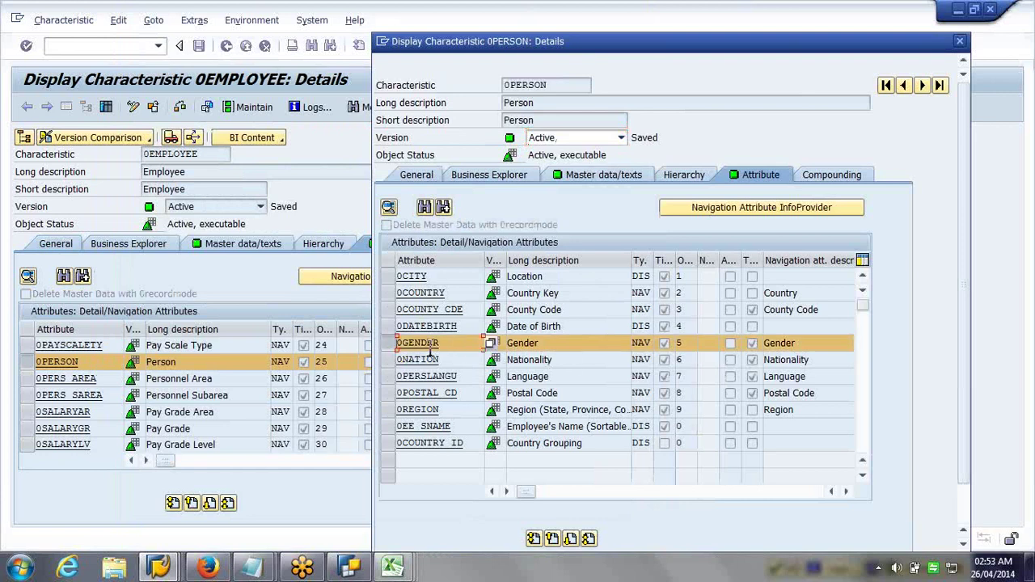
{"action": "left_click", "coordinate": [389, 345]}
{"action": "left_click", "coordinate": [387, 360]}
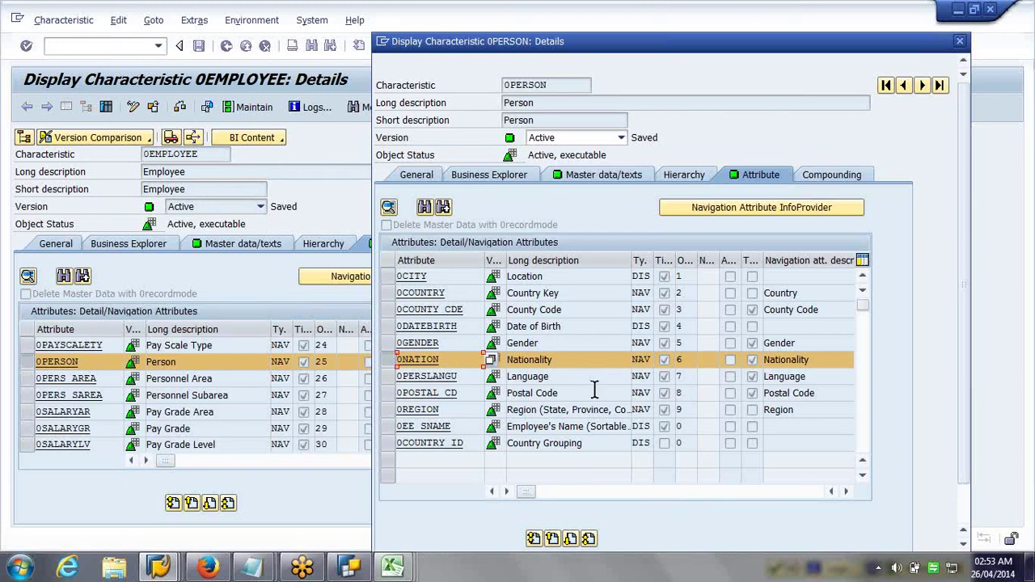
Return to the untitled note and add the lines "0person -- 0nation" and "nation is Nav attr of person"
{"action": "left_click", "coordinate": [267, 568]}
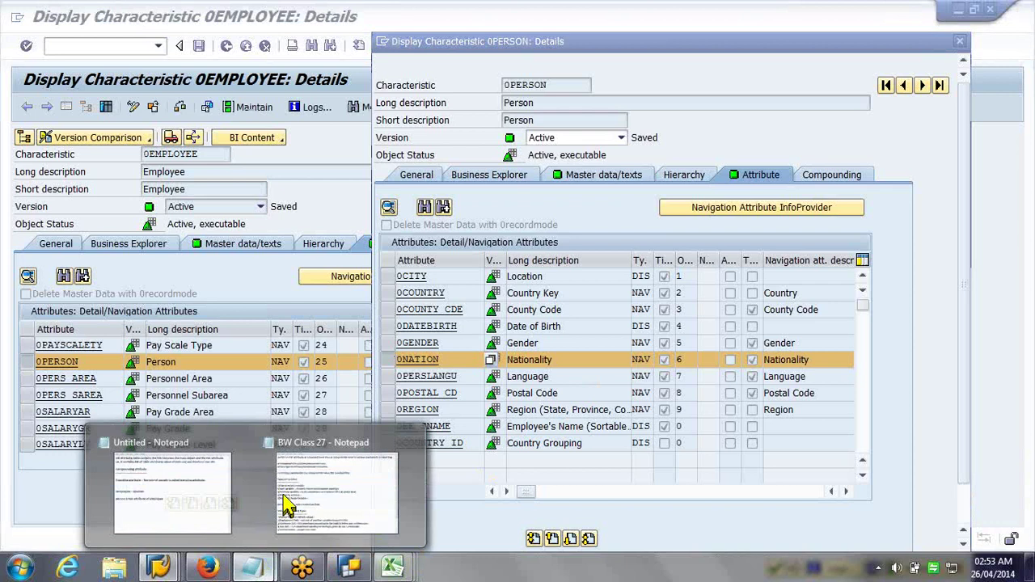
{"action": "left_click", "coordinate": [287, 506]}
{"action": "type", "text": "0person -- 0nation"}
{"action": "key", "text": "Return"}
{"action": "key", "text": "Return"}
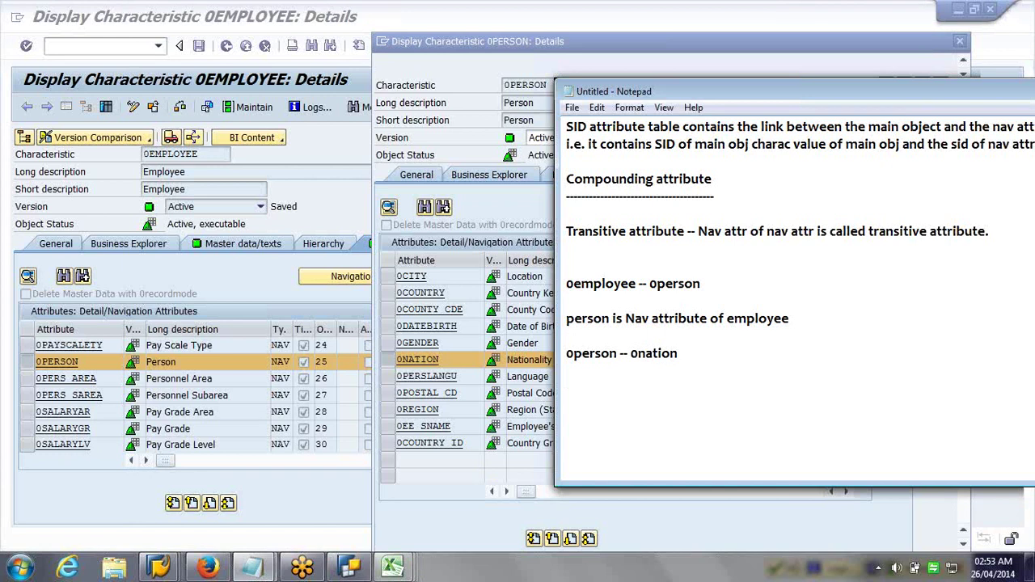
{"action": "type", "text": "nation is Nav "}
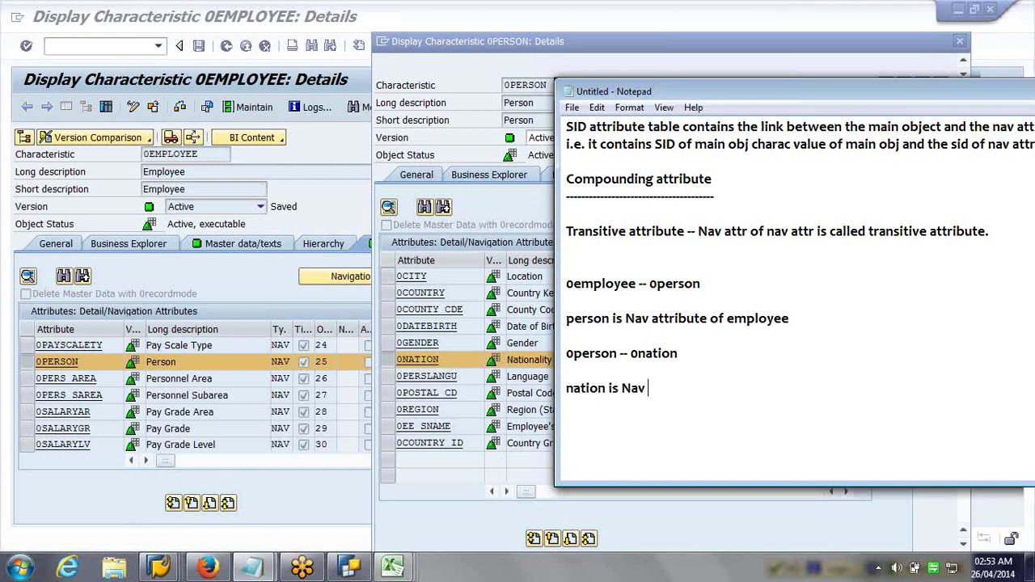
{"action": "type", "text": "attr of person  "}
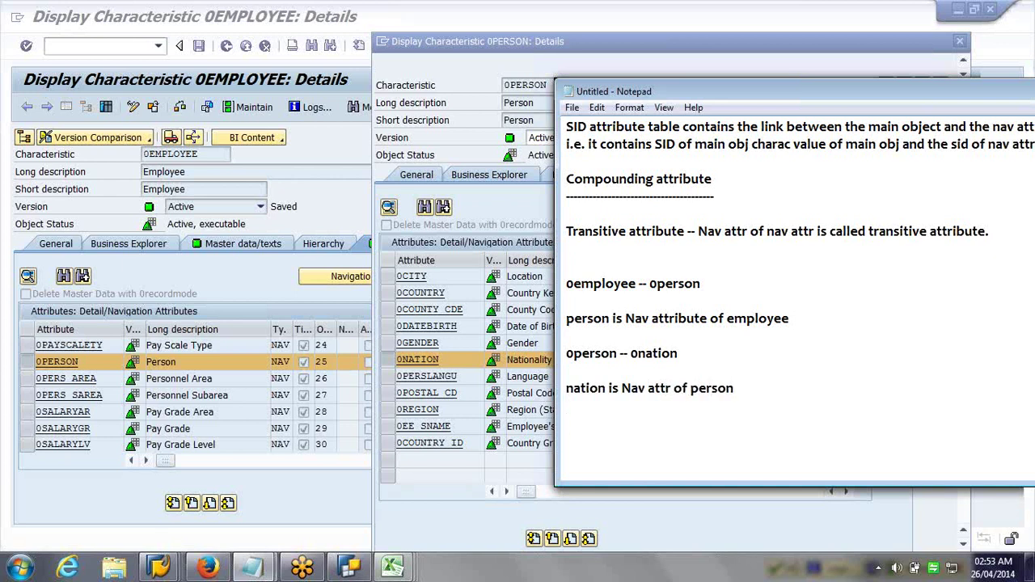
Add the lines "0employee -- 0Nation" and "nation is trnasitive attribute of employee." to the note
{"action": "type", "text": "0employee -- 0"}
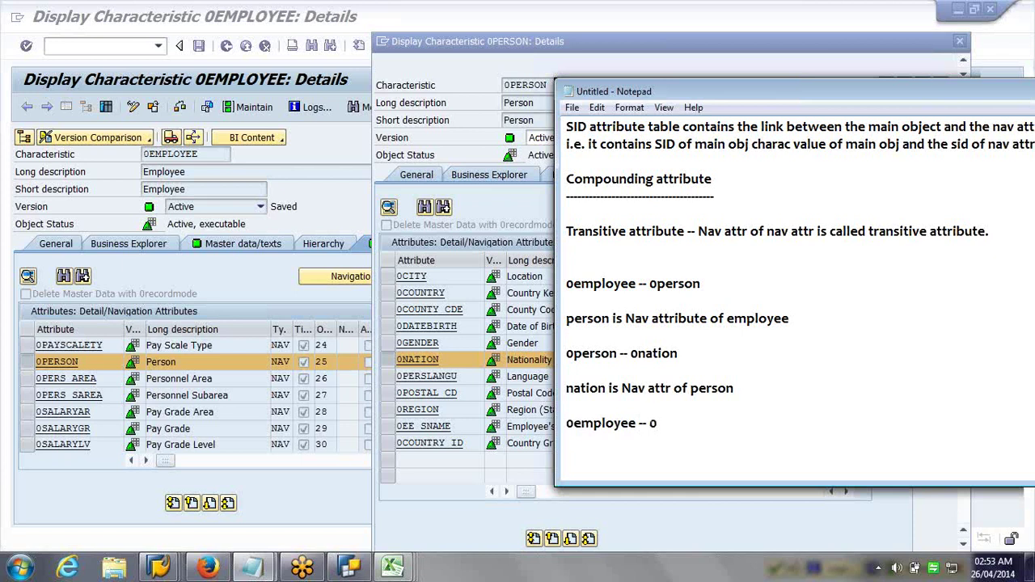
{"action": "type", "text": "Nation"}
{"action": "key", "text": "Return"}
{"action": "key", "text": "Return"}
{"action": "type", "text": "nation is"}
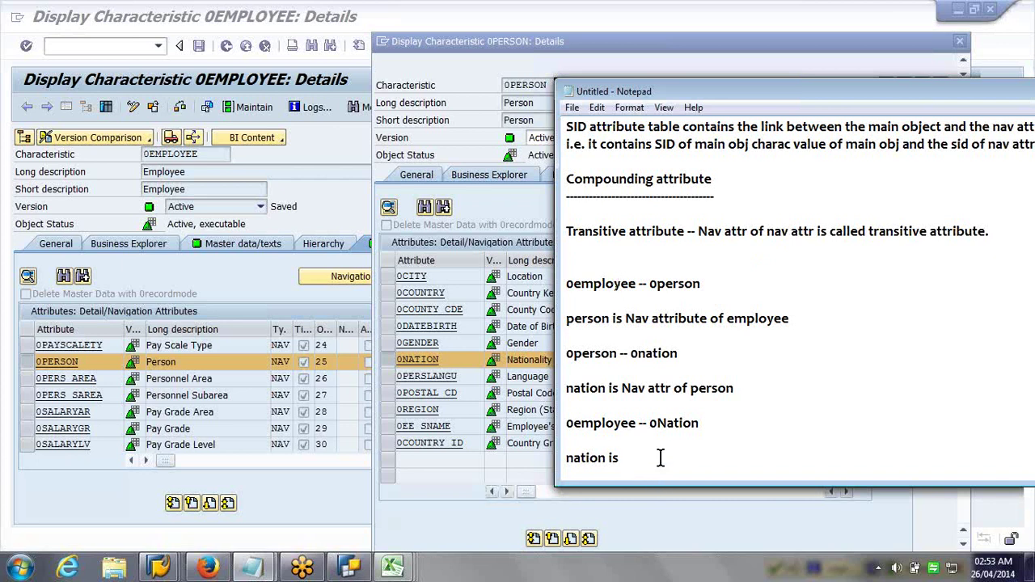
{"action": "type", "text": "trnasitive attribute of employee."}
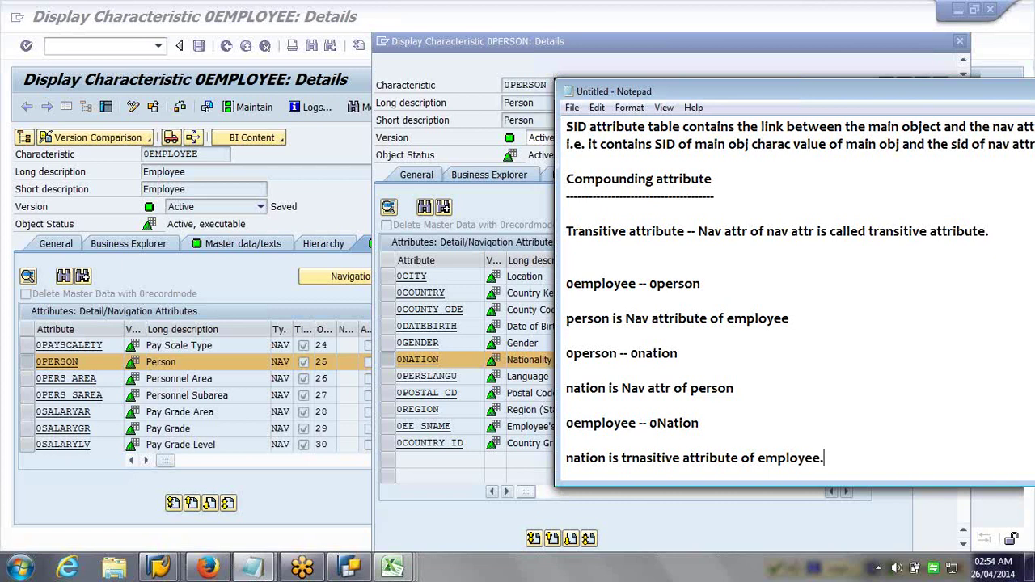
Add the closing line "Trans attr can be made use of only in reports on Infoset." to the note
{"action": "key", "text": "Return"}
{"action": "key", "text": "Return"}
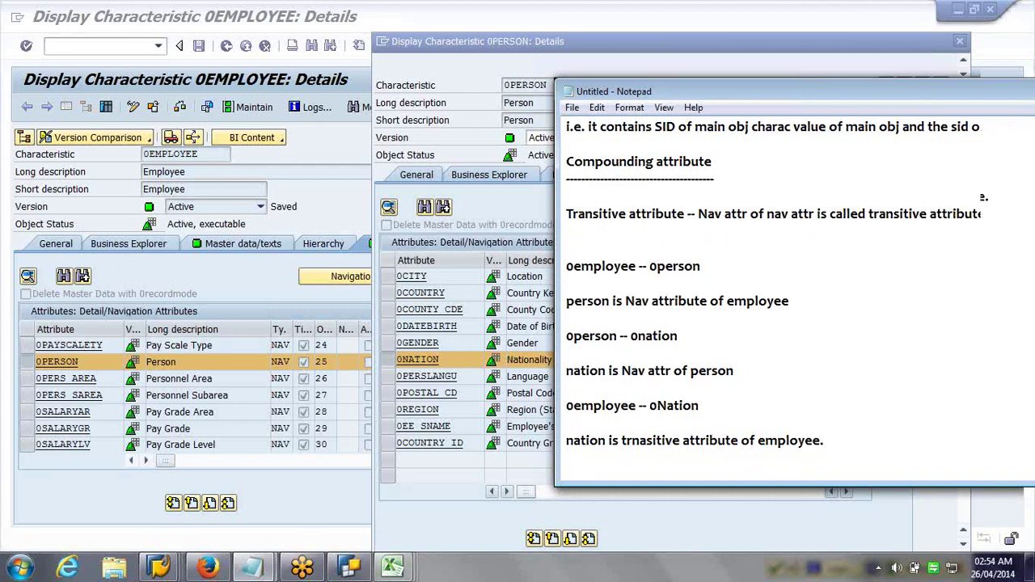
{"action": "type", "text": "Trans att"}
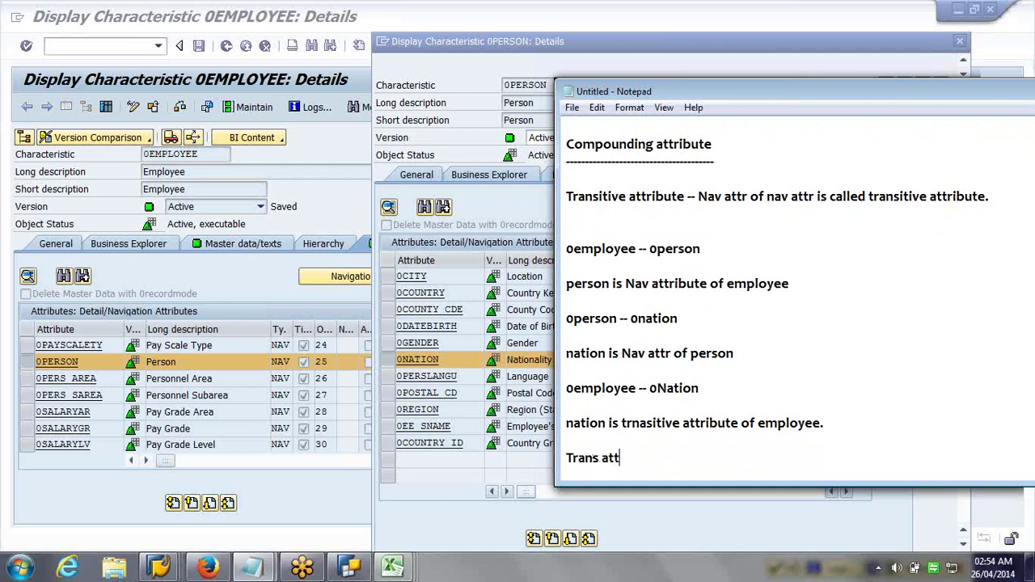
{"action": "type", "text": "r cne"}
{"action": "key", "text": "BackSpace"}
{"action": "key", "text": "BackSpace"}
{"action": "key", "text": "BackSpace"}
{"action": "type", "text": "an be na"}
{"action": "type", "text": "v"}
{"action": "key", "text": "BackSpace"}
{"action": "key", "text": "BackSpace"}
{"action": "key", "text": "BackSpace"}
{"action": "type", "text": "made use of only in reports on Infoset."}
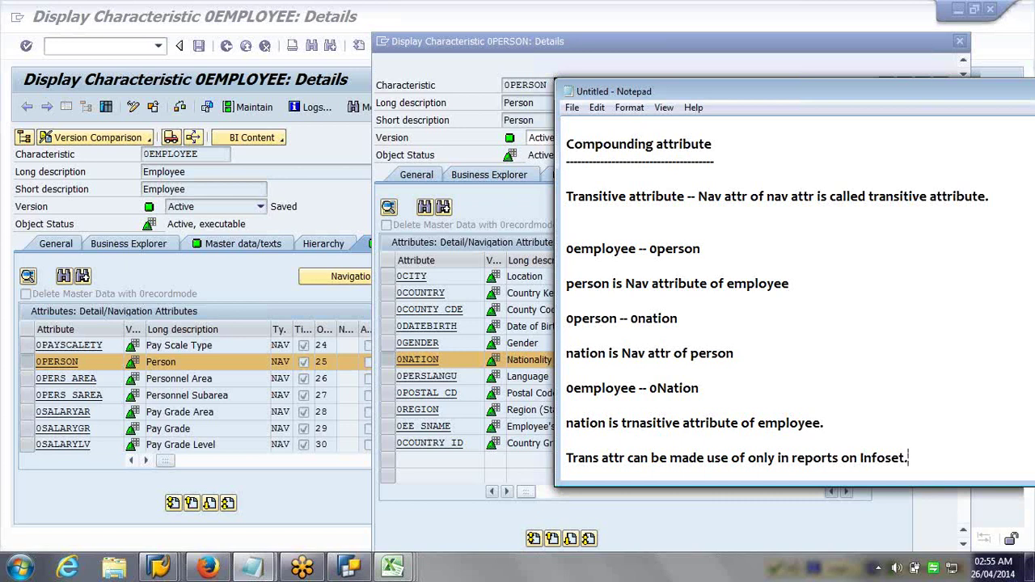
Remove the extra blank line below the transitive attribute definition in the note
{"action": "key", "text": "Return"}
{"action": "key", "text": "Return"}
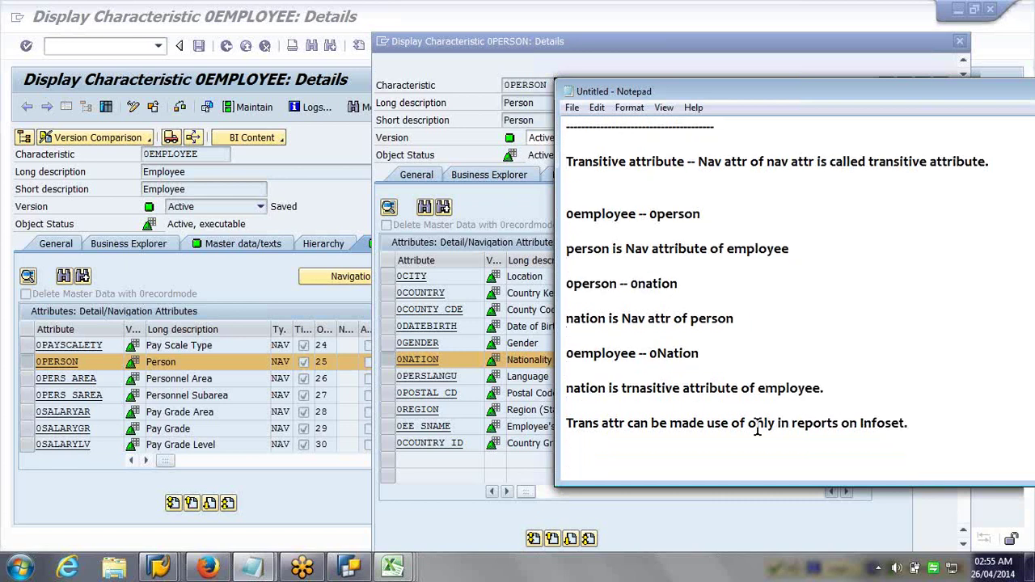
{"action": "key", "text": "BackSpace"}
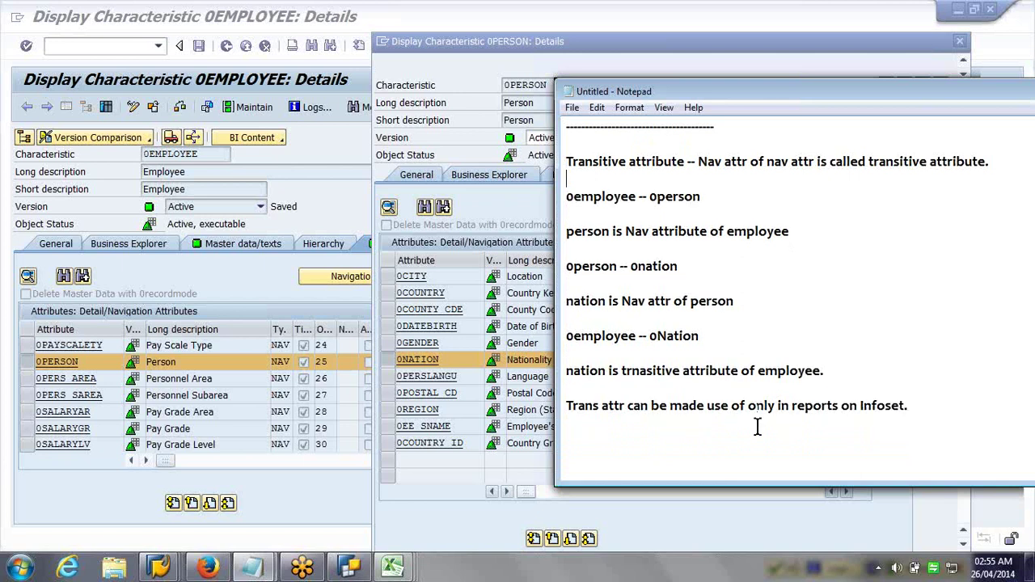
{"action": "left_click", "coordinate": [757, 428]}
{"action": "scroll", "coordinate": [757, 429], "scroll_direction": "up", "scroll_amount": 1}
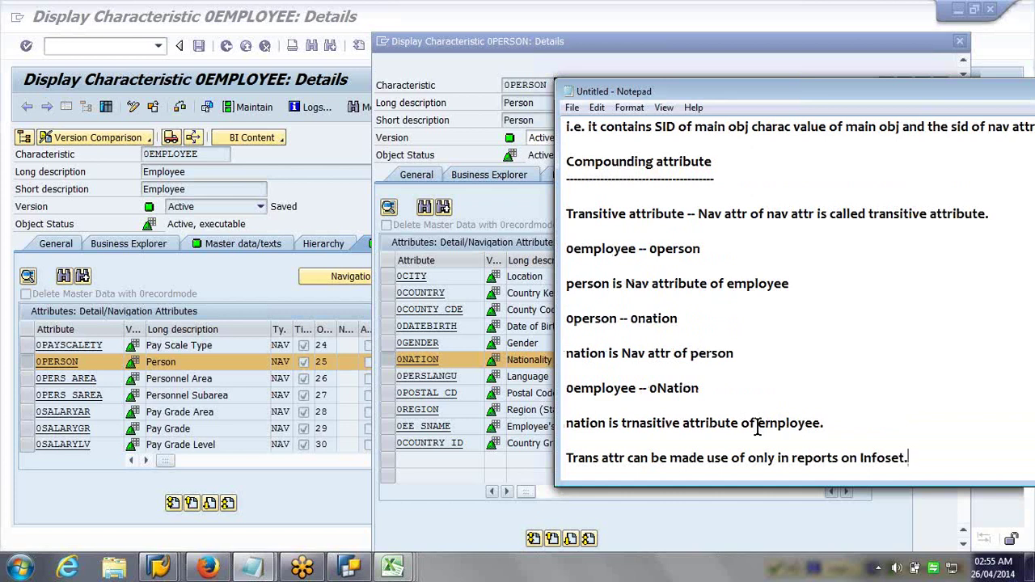
Close the 0PERSON and 0EMPLOYEE details and look inside Infoarea for BW - NZ in the InfoProvider tree
{"action": "left_click", "coordinate": [959, 48]}
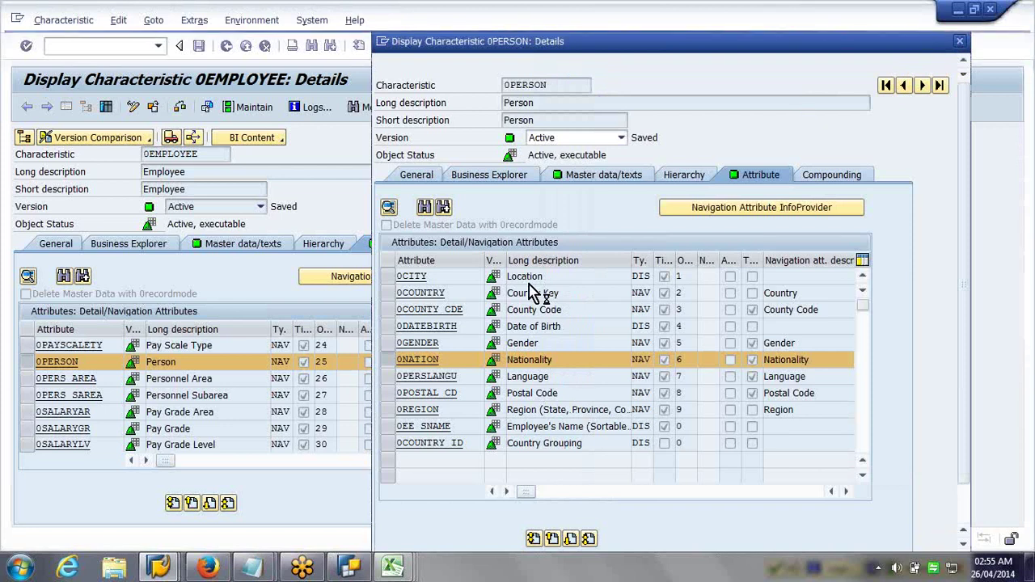
{"action": "key", "text": "F3"}
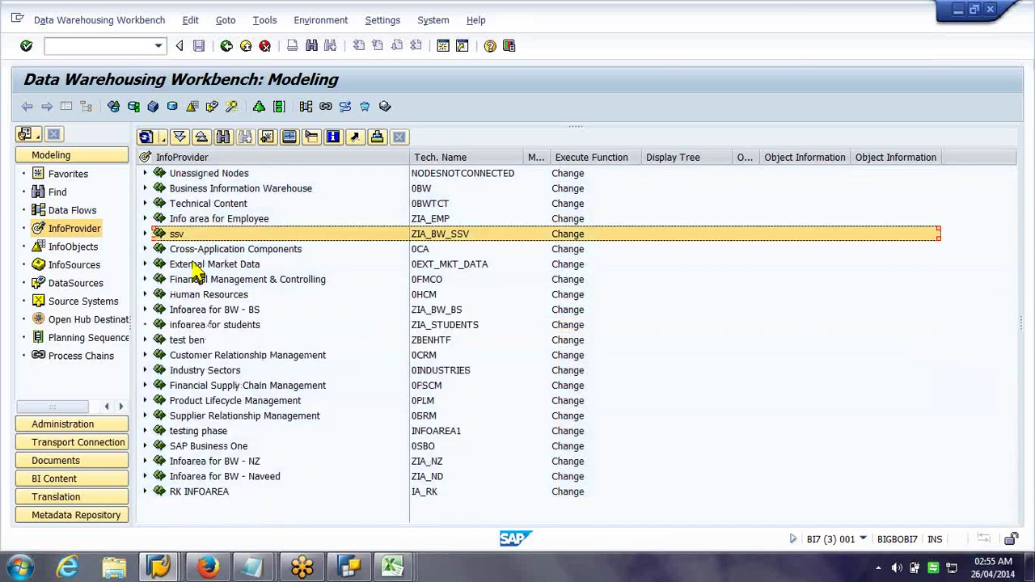
{"action": "left_click", "coordinate": [145, 462]}
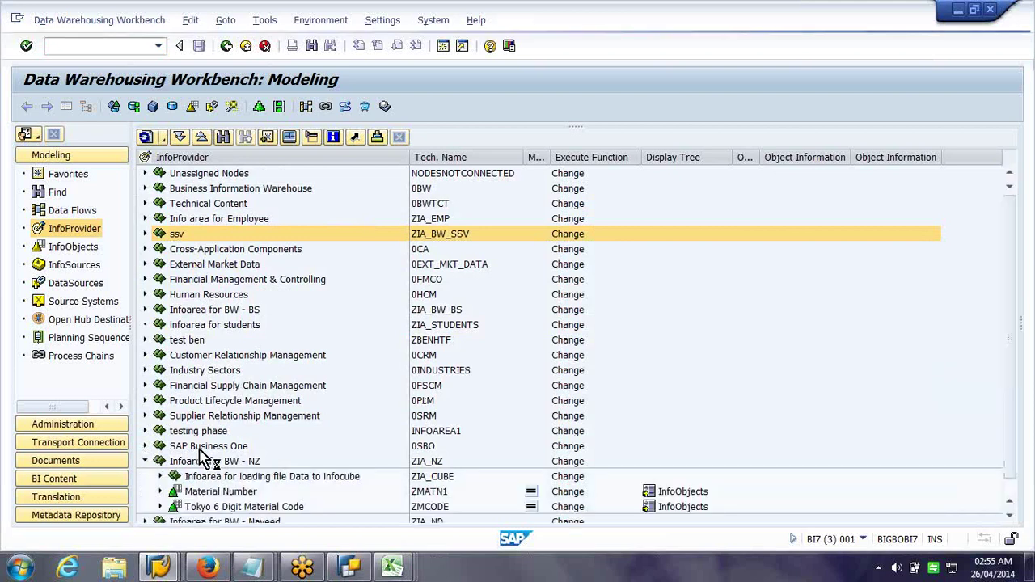
{"action": "scroll", "coordinate": [202, 457], "scroll_direction": "down", "scroll_amount": 1}
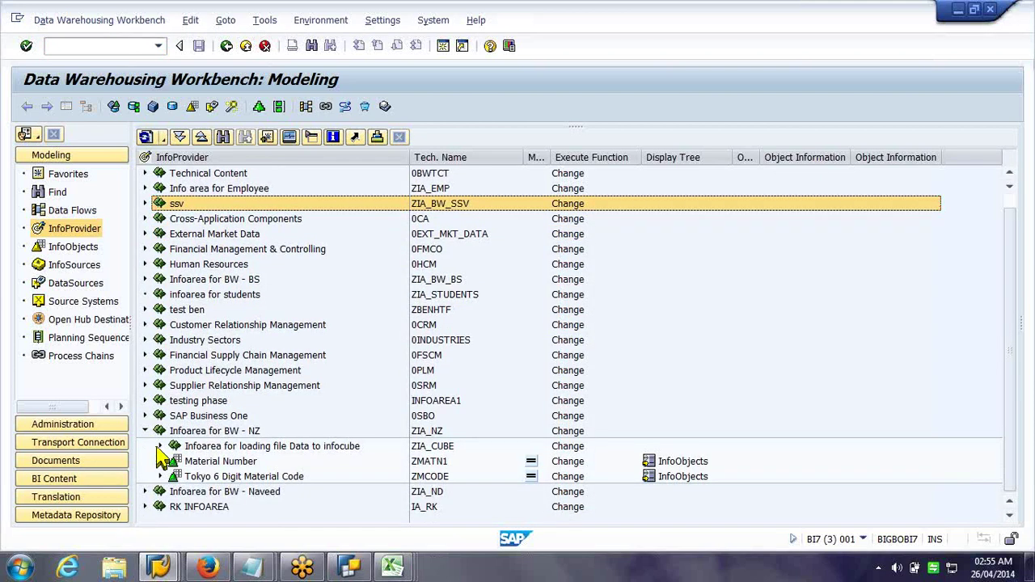
{"action": "left_click", "coordinate": [160, 448]}
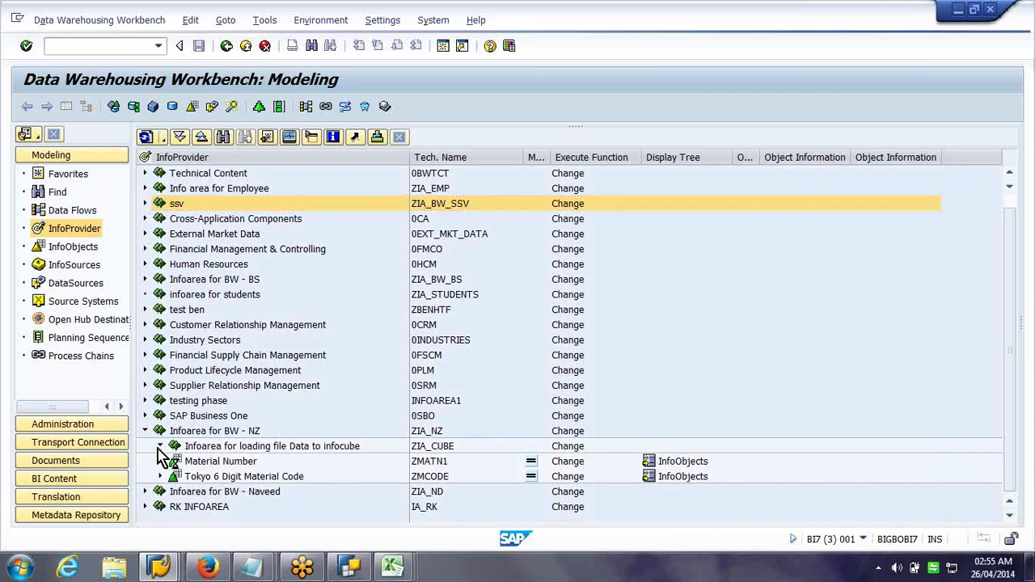
{"action": "left_click", "coordinate": [145, 431]}
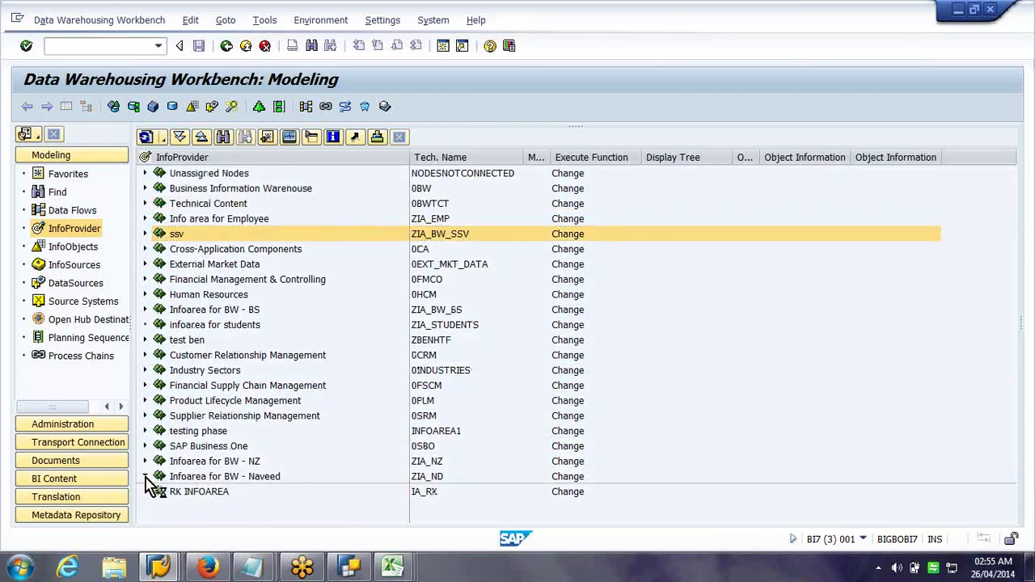
Expand InfoArea ZIA_ND down to the transformation and data transfer processes of DSO ZZDSO, and widen the InfoProvider name column
{"action": "left_click", "coordinate": [146, 477]}
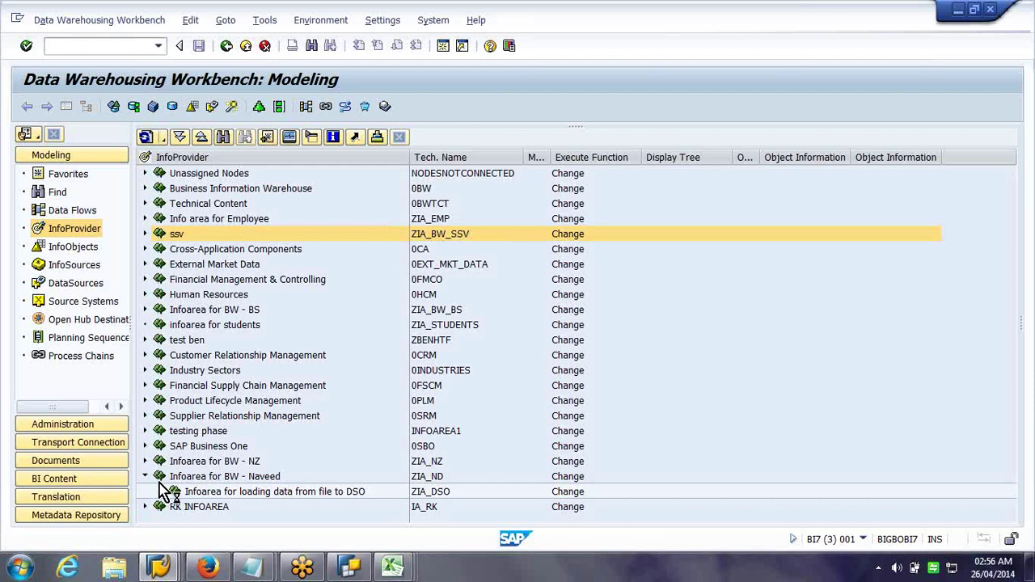
{"action": "left_click", "coordinate": [161, 490]}
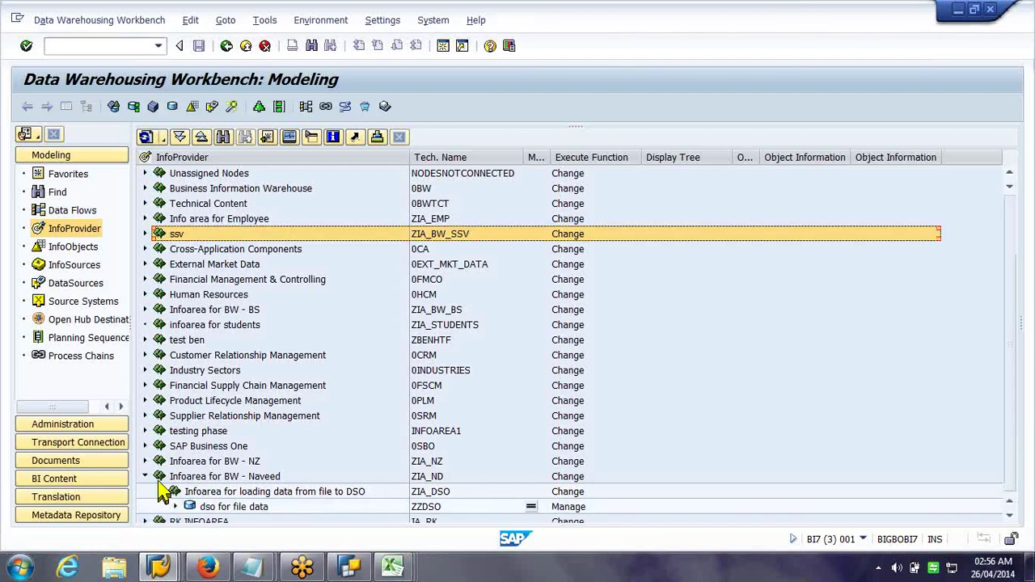
{"action": "left_click", "coordinate": [225, 507]}
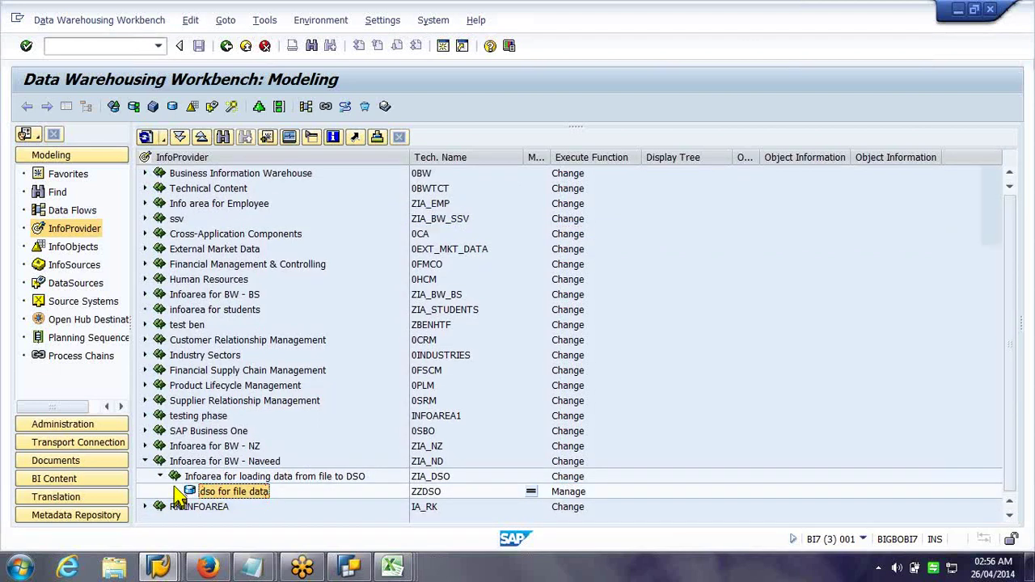
{"action": "left_click", "coordinate": [174, 491]}
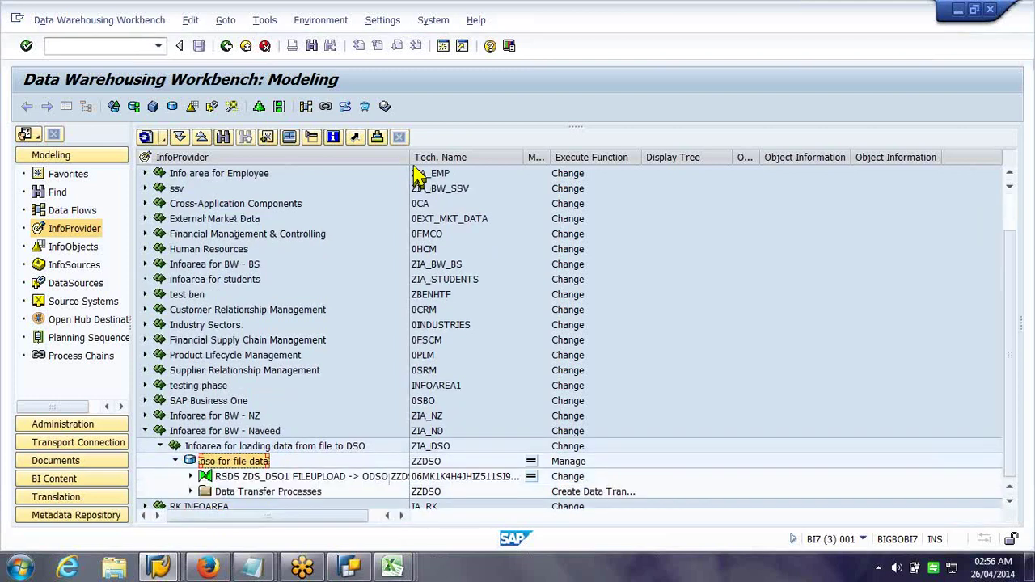
{"action": "left_click_drag", "start_coordinate": [410, 157], "coordinate": [444, 166]}
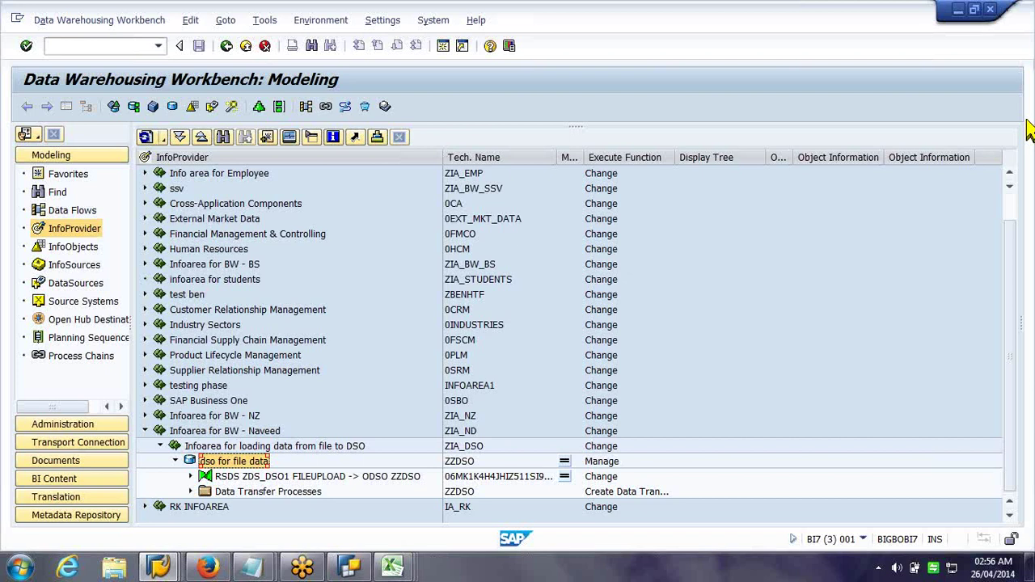
Switch to the BW Class 19 note, enlarge it to full screen and read its process chains section
{"action": "key", "text": "alt+Tab"}
{"action": "left_click_drag", "start_coordinate": [129, 11], "coordinate": [142, 408]}
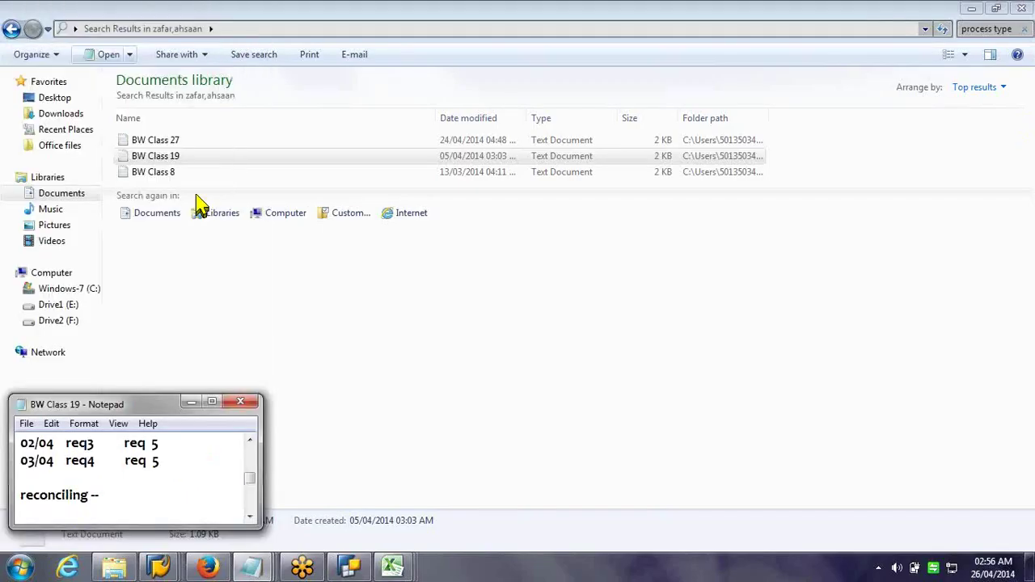
{"action": "double_click", "coordinate": [139, 408]}
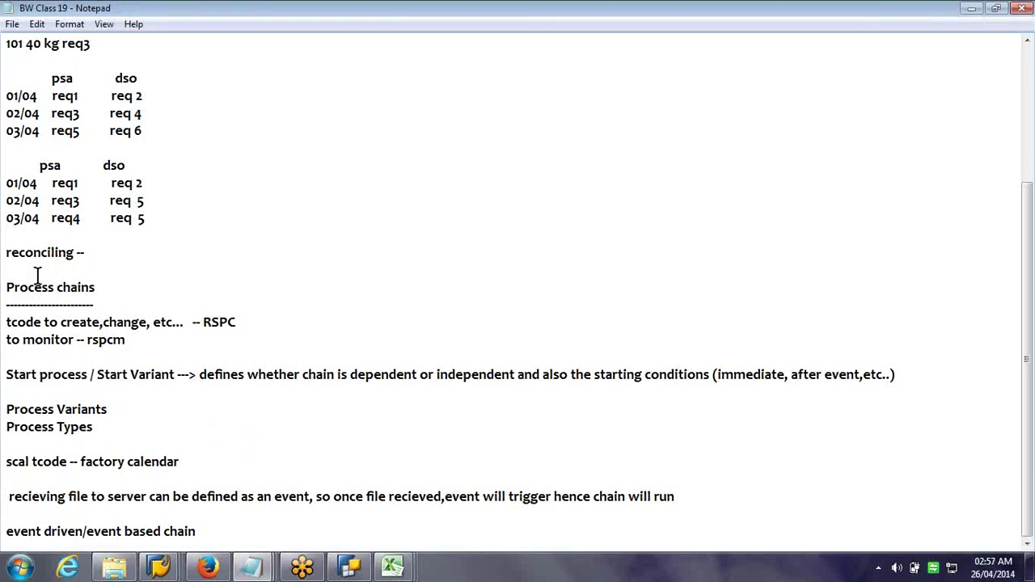
Switch back to the Data Warehousing Workbench and show the process chains tree
{"action": "left_click", "coordinate": [176, 568]}
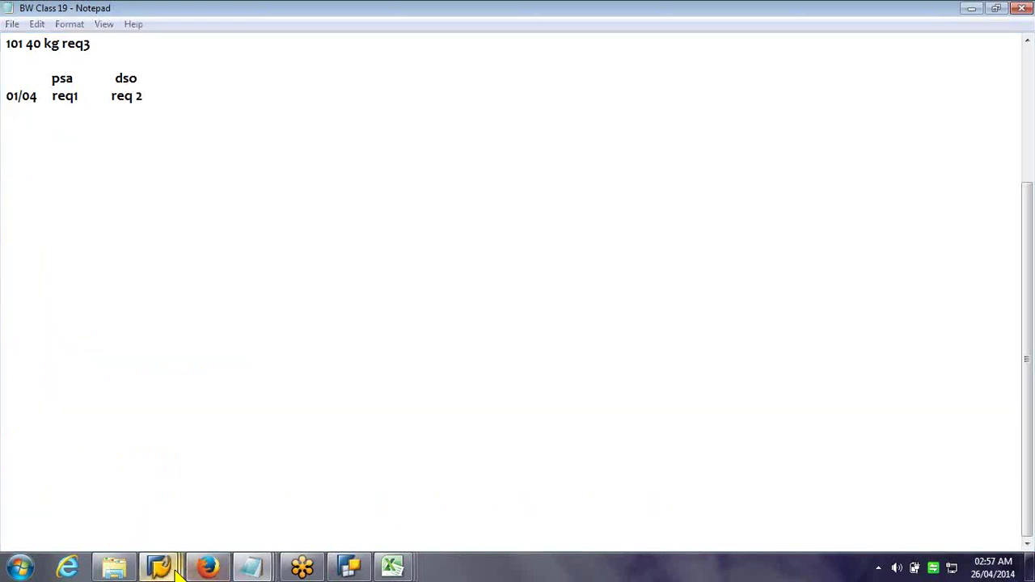
{"action": "mouse_move", "coordinate": [177, 572]}
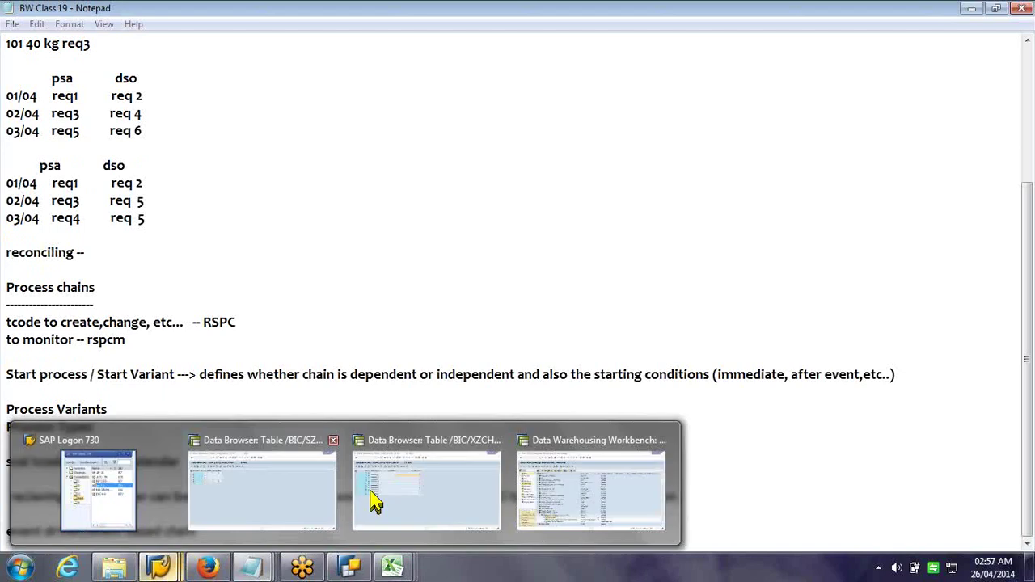
{"action": "mouse_move", "coordinate": [439, 487]}
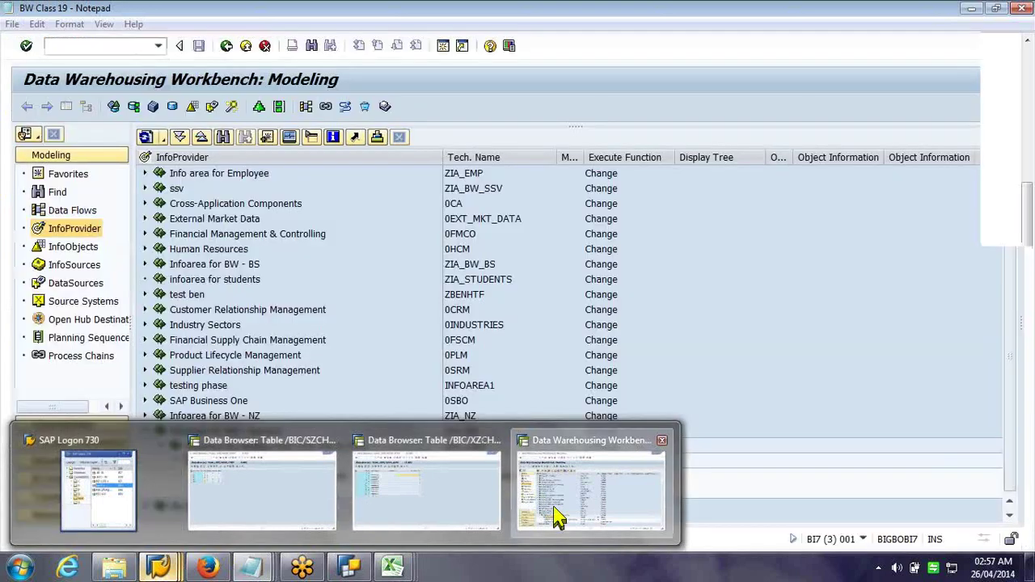
{"action": "left_click", "coordinate": [557, 518]}
{"action": "left_click", "coordinate": [65, 360]}
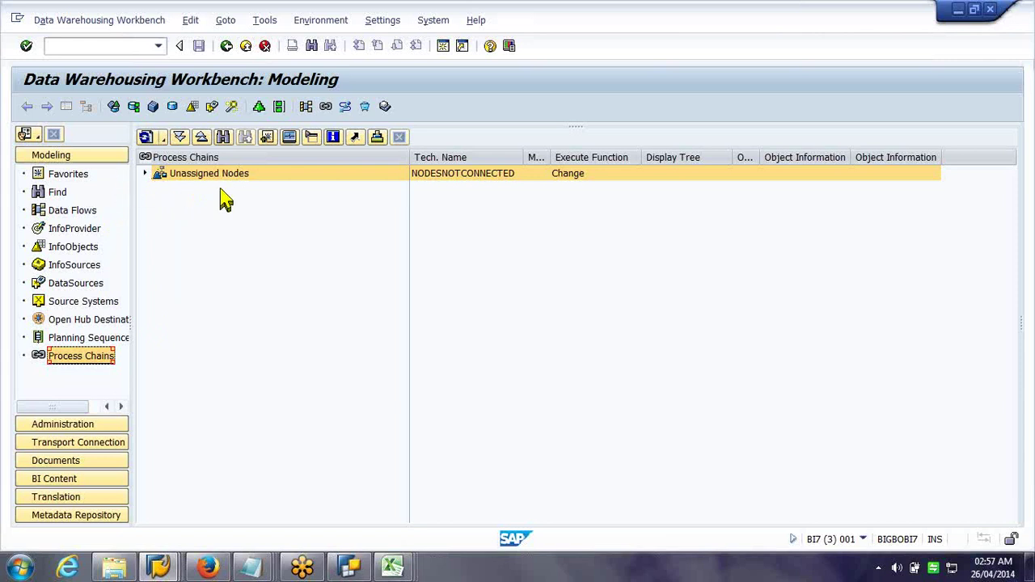
{"action": "left_click", "coordinate": [241, 235]}
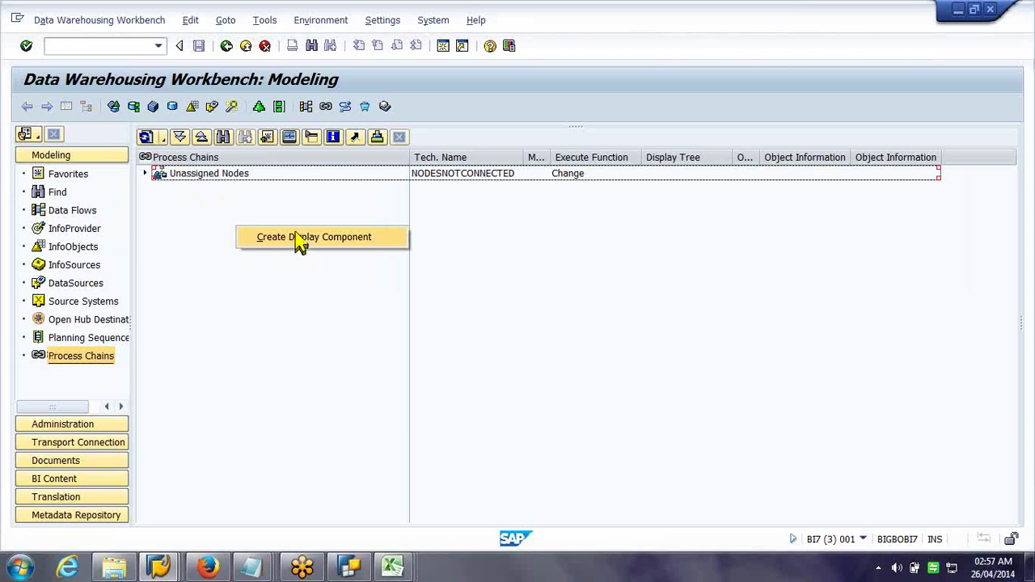
{"action": "left_click", "coordinate": [296, 240]}
{"action": "right_click", "coordinate": [213, 179]}
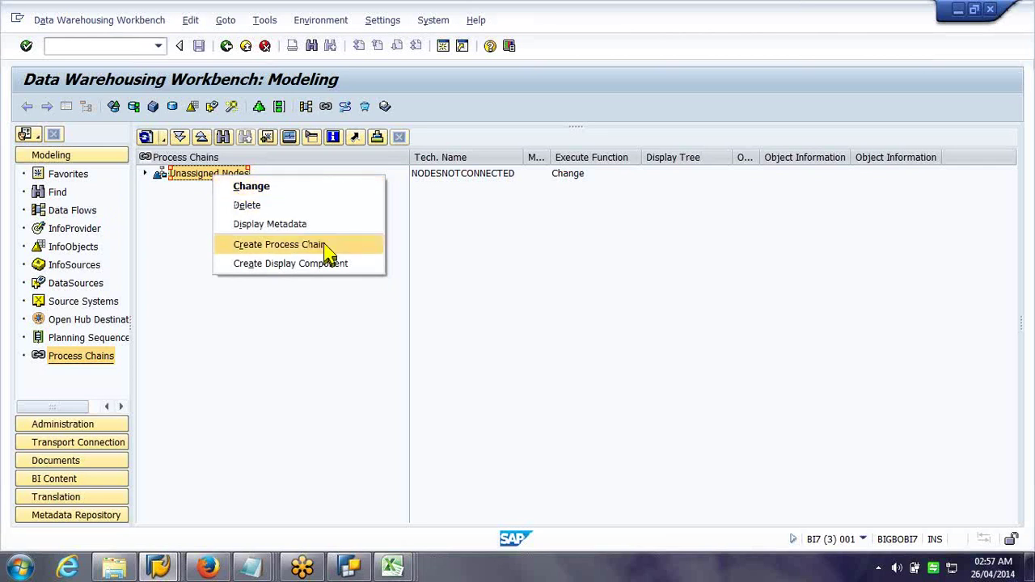
{"action": "left_click", "coordinate": [329, 253]}
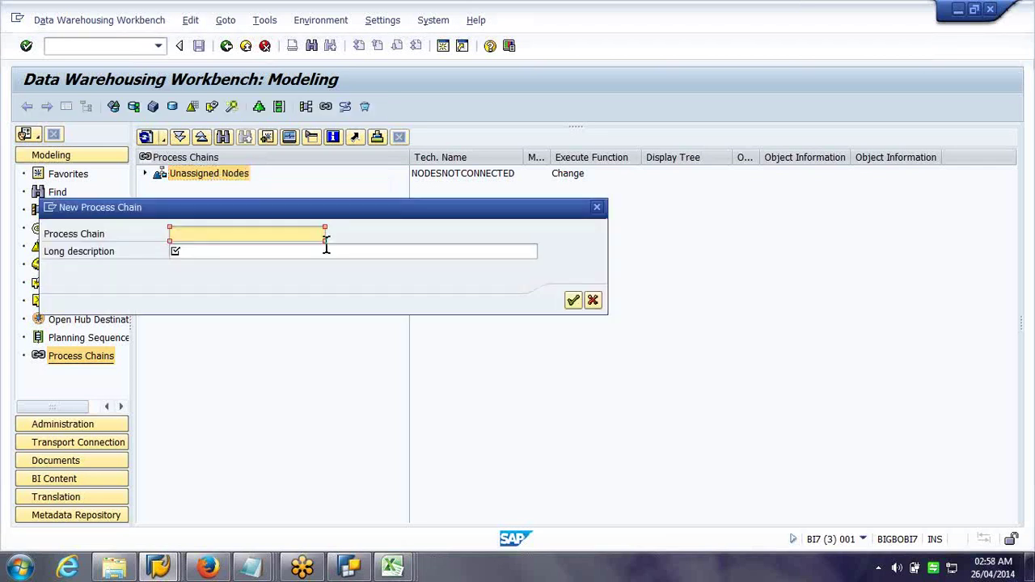
{"action": "left_click", "coordinate": [593, 302]}
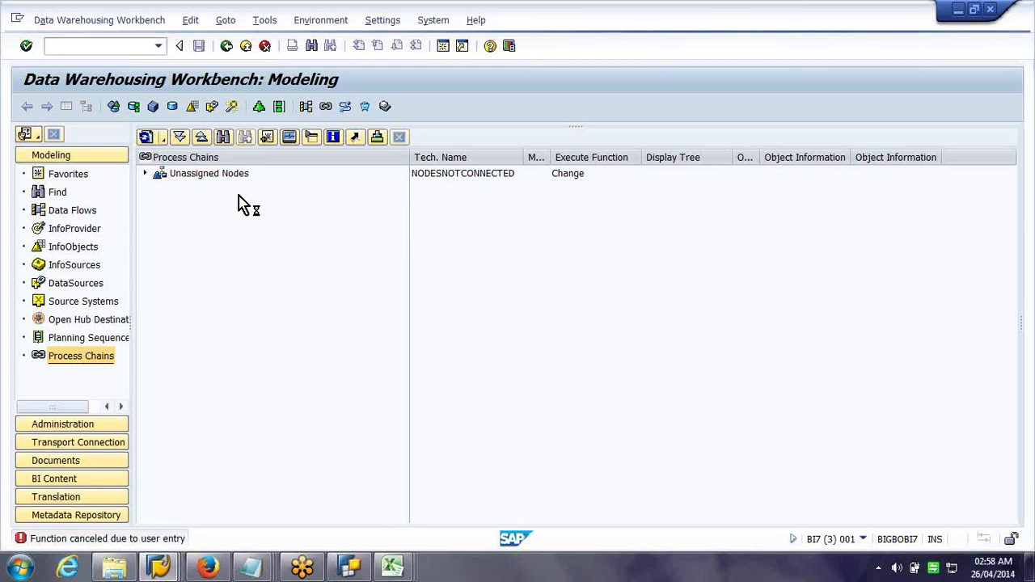
Create a process chain display component with the technical name zpc_nz and the long description "Chains for BW"
{"action": "right_click", "coordinate": [241, 205]}
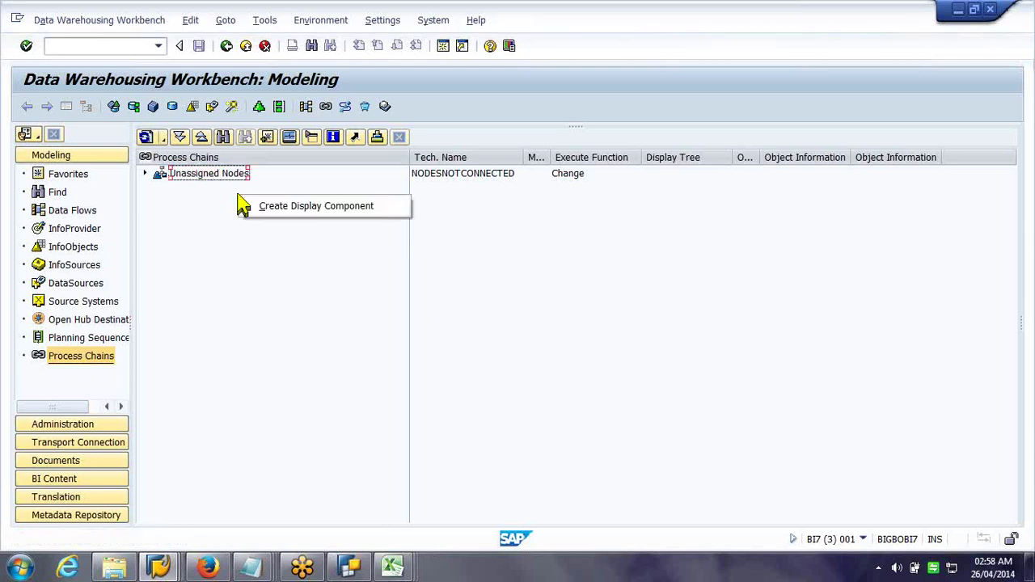
{"action": "left_click", "coordinate": [290, 210]}
{"action": "type", "text": "zac"}
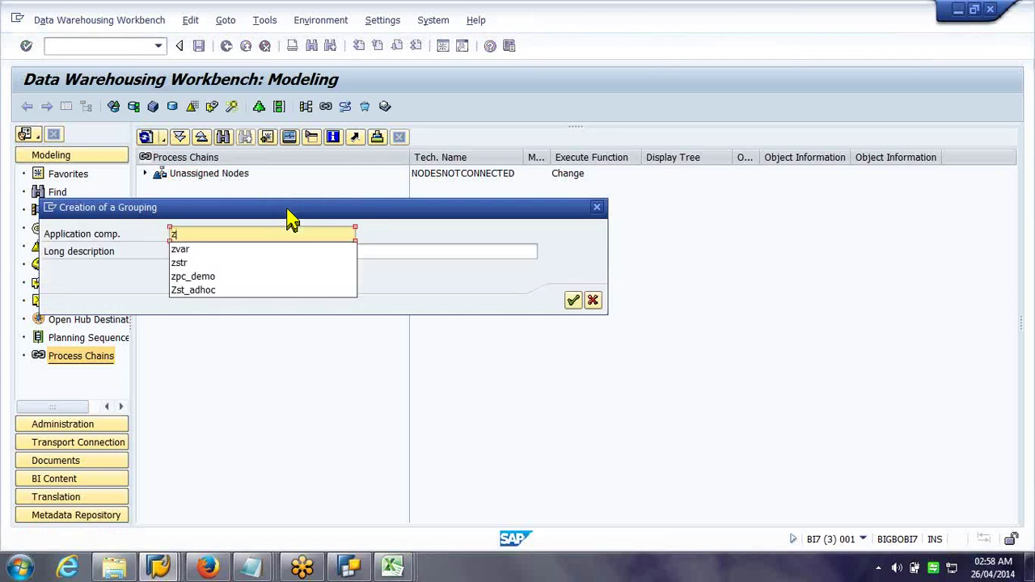
{"action": "key", "text": "BackSpace"}
{"action": "key", "text": "BackSpace"}
{"action": "type", "text": "pc_n"}
{"action": "type", "text": "z"}
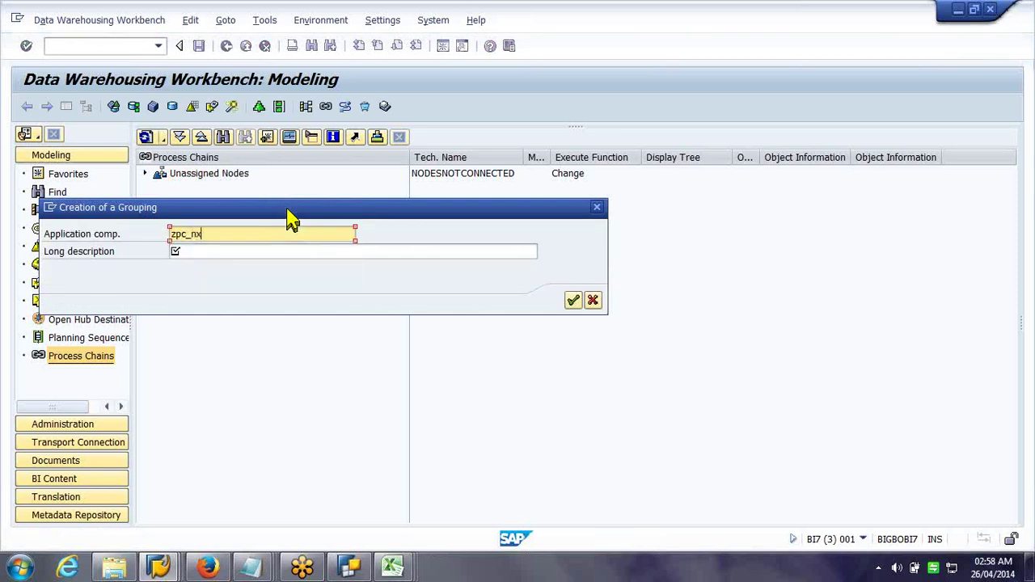
{"action": "key", "text": "Tab"}
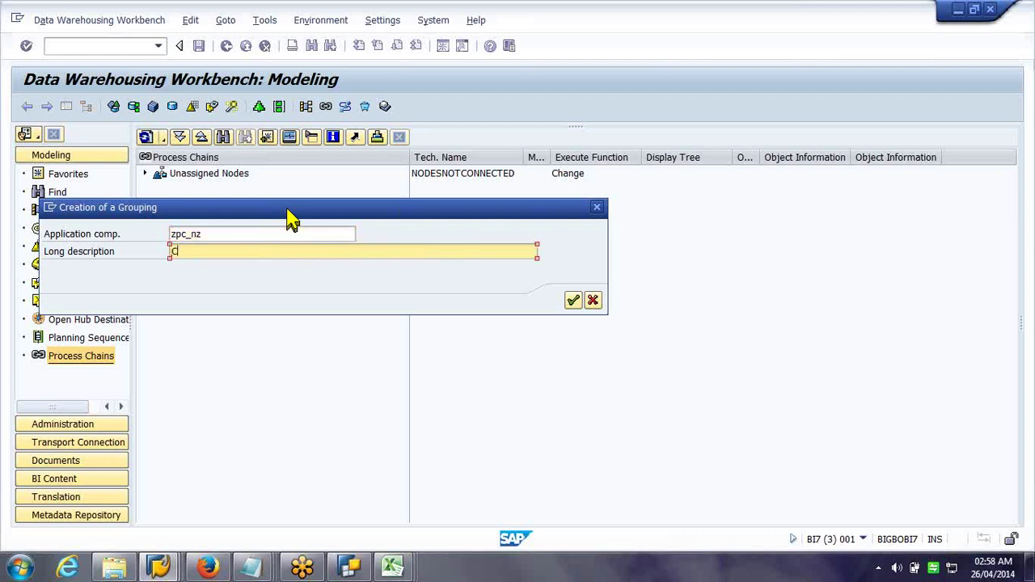
{"action": "type", "text": "Chains f"}
{"action": "type", "text": "or BW"}
{"action": "key", "text": "Return"}
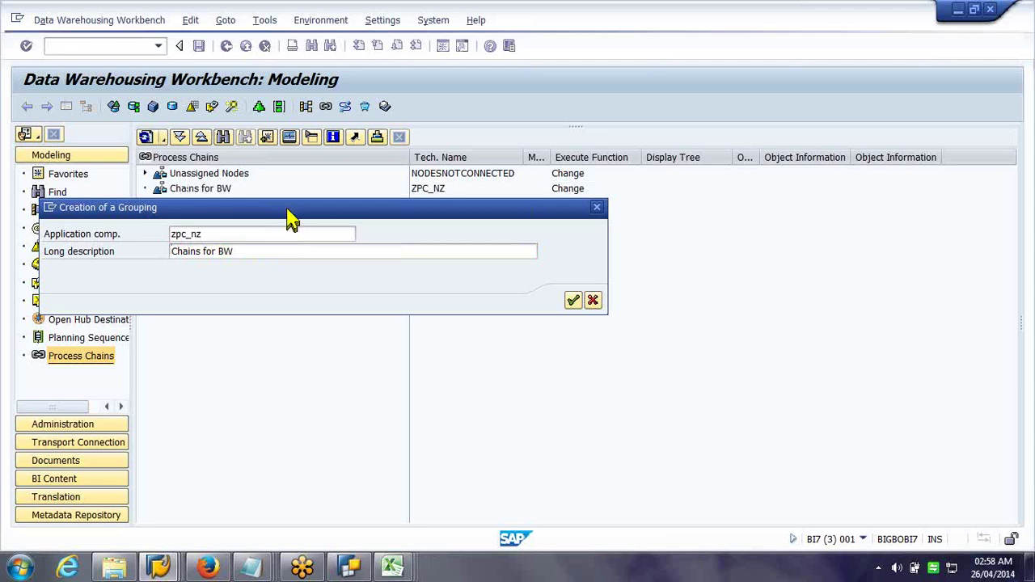
{"action": "key", "text": "Return"}
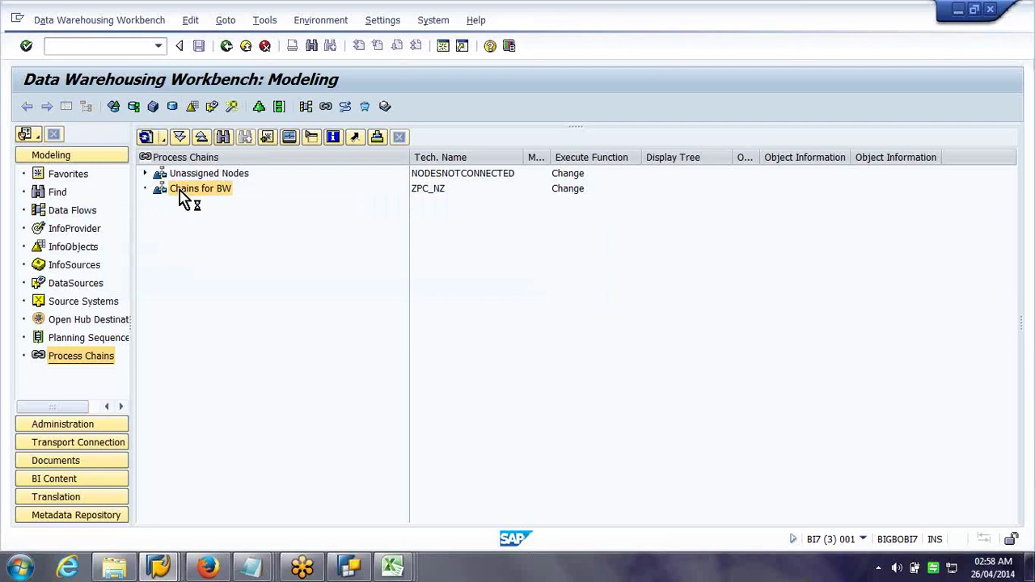
Create a process chain under Unassigned Nodes with the technical name zpc_DSO and the long description "Process Chain for DSO"
{"action": "right_click", "coordinate": [184, 201]}
{"action": "left_click", "coordinate": [388, 261]}
{"action": "left_click", "coordinate": [141, 174]}
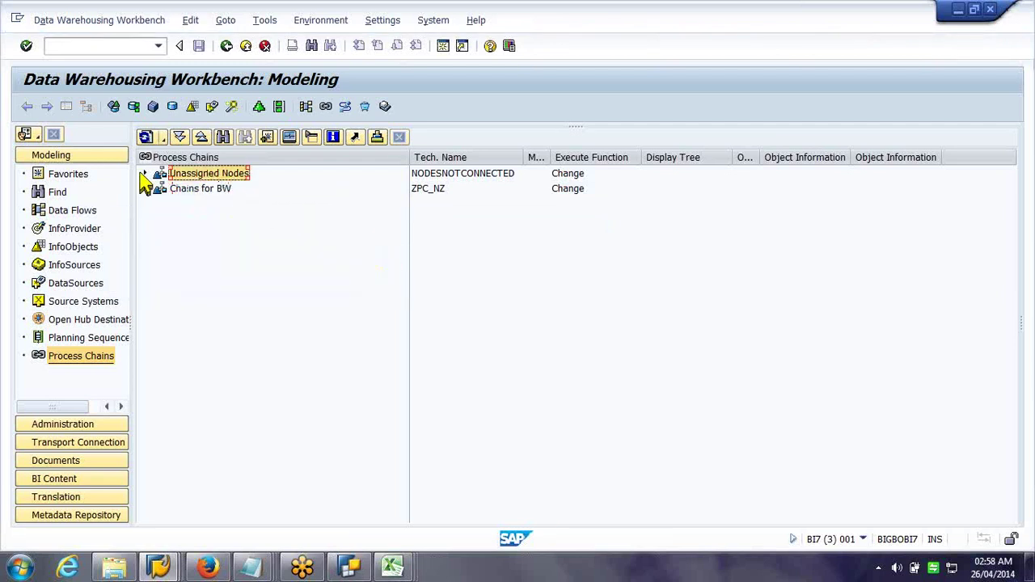
{"action": "right_click", "coordinate": [190, 178]}
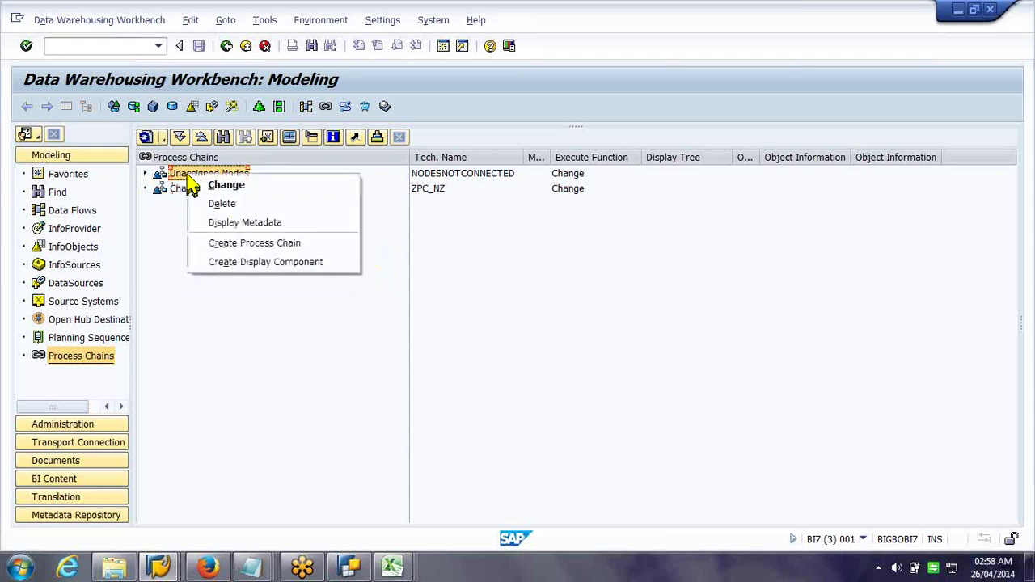
{"action": "left_click", "coordinate": [261, 242]}
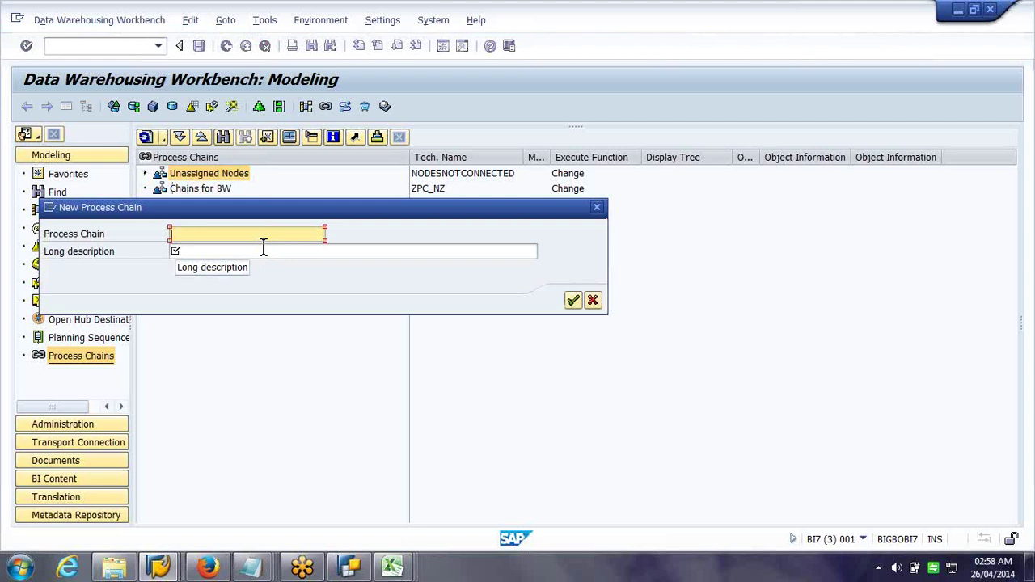
{"action": "type", "text": "zpc"}
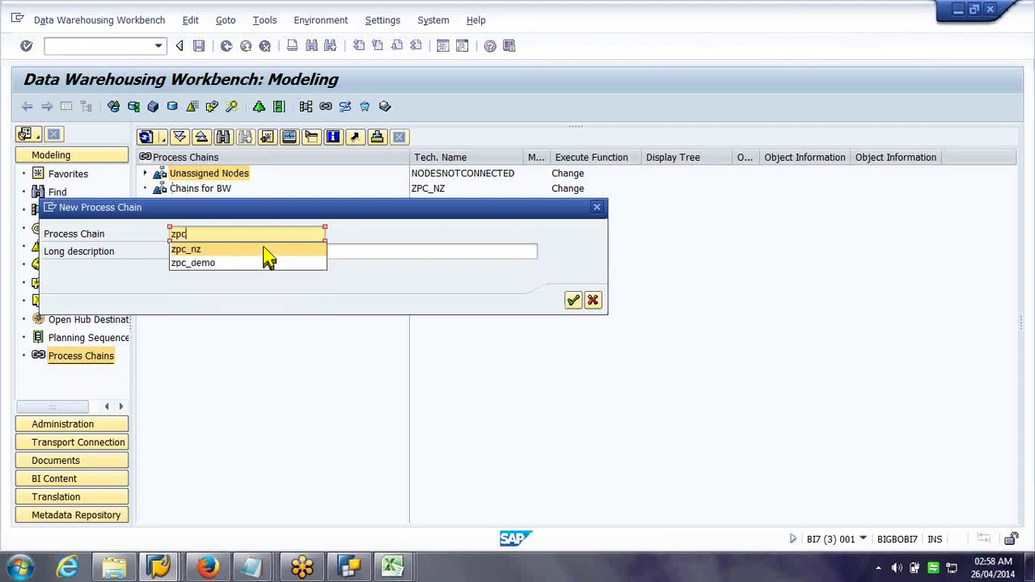
{"action": "type", "text": "_DSO"}
{"action": "key", "text": "Tab"}
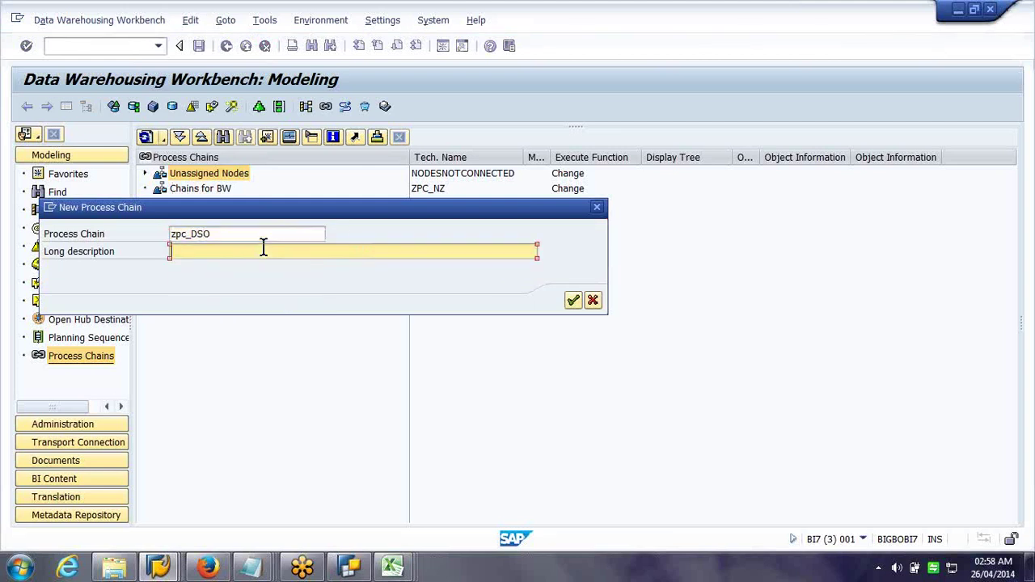
{"action": "type", "text": "Process Chain for DSO"}
{"action": "key", "text": "Return"}
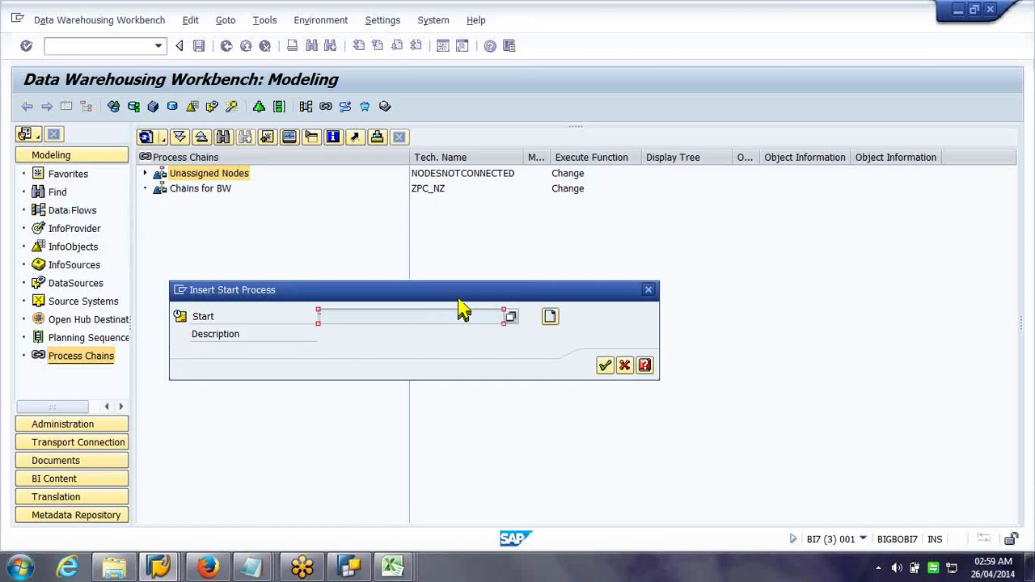
Create a new start process variant zst_Dso with the long description "Start Variant for DSO"
{"action": "left_click", "coordinate": [551, 320]}
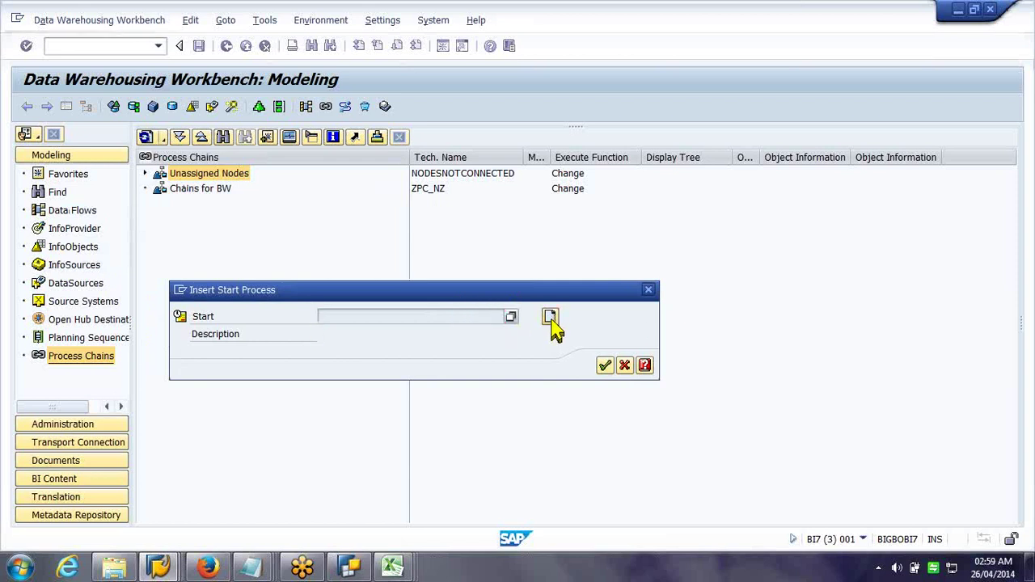
{"action": "type", "text": "zst_Dso"}
{"action": "key", "text": "Tab"}
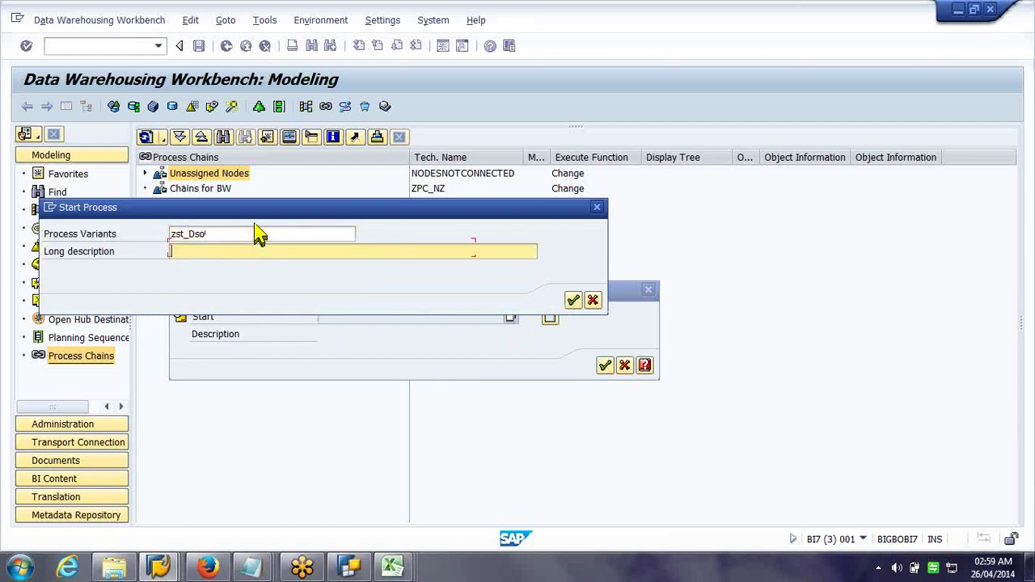
{"action": "type", "text": "Start Variant for DSO"}
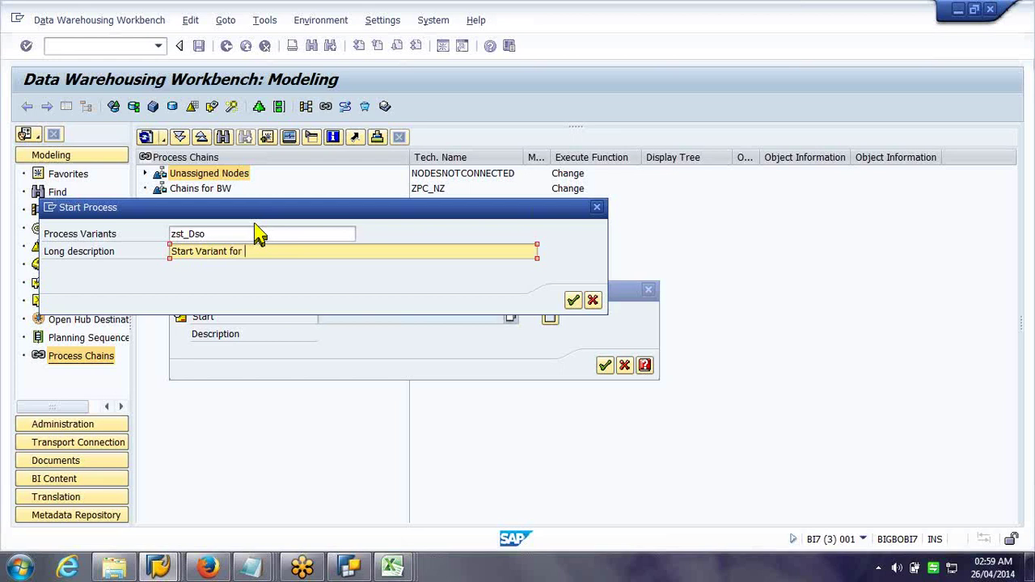
{"action": "key", "text": "Return"}
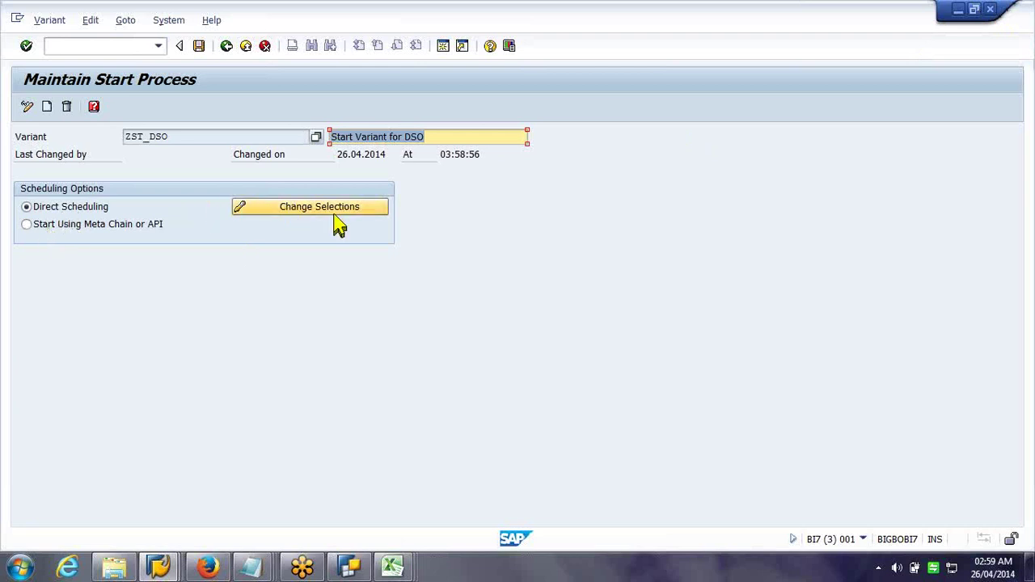
Keep Direct Scheduling for the start variant, open its start time selections and move that dialog clear of the scheduling options
{"action": "left_click", "coordinate": [135, 230]}
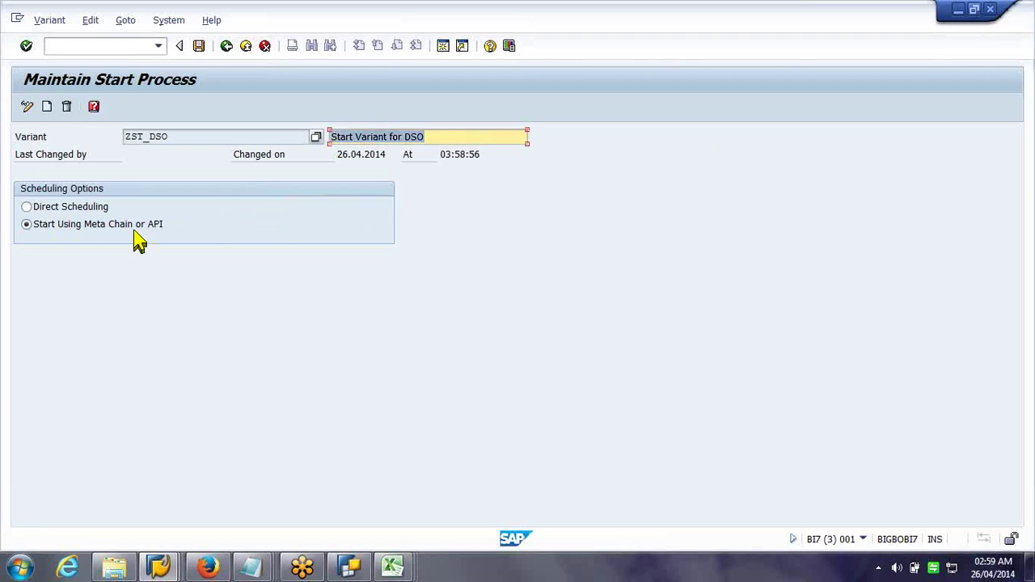
{"action": "left_click", "coordinate": [102, 208]}
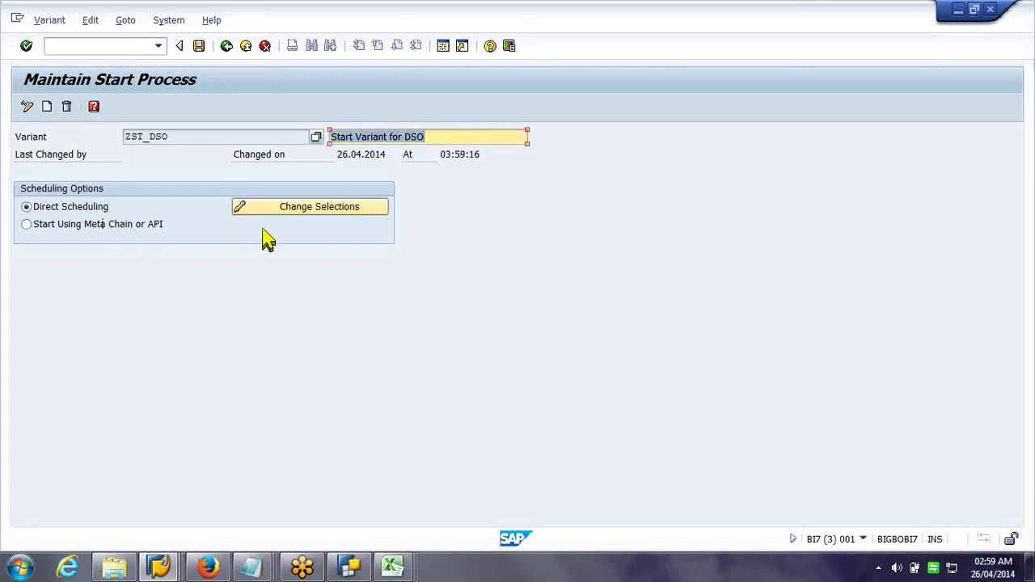
{"action": "left_click", "coordinate": [299, 209]}
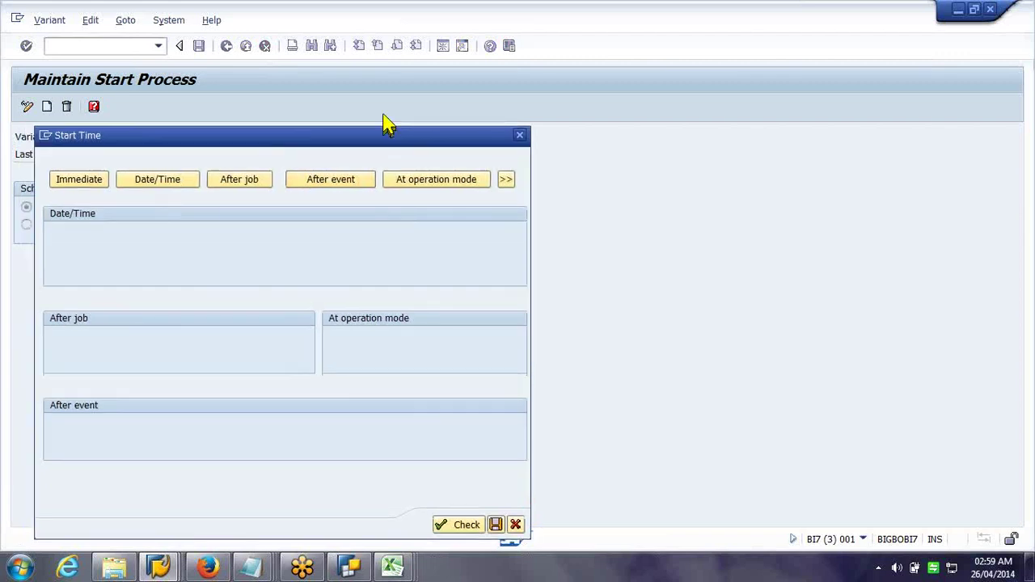
{"action": "left_click_drag", "start_coordinate": [686, 68], "coordinate": [597, 117]}
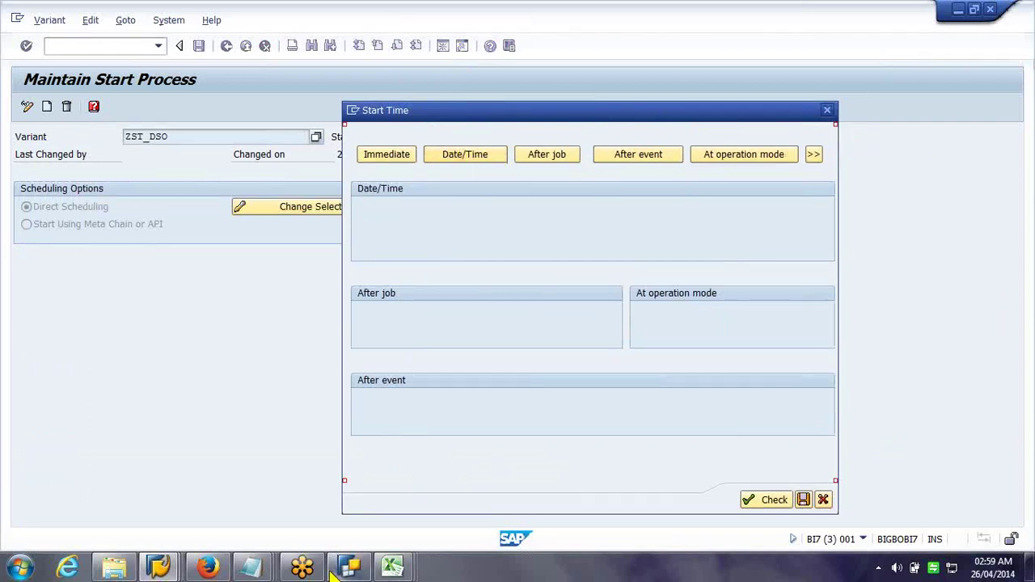
Switch to the BW Class 19 note, read its start process and event-based chain lines, and return to Maintain Start Process
{"action": "left_click", "coordinate": [251, 576]}
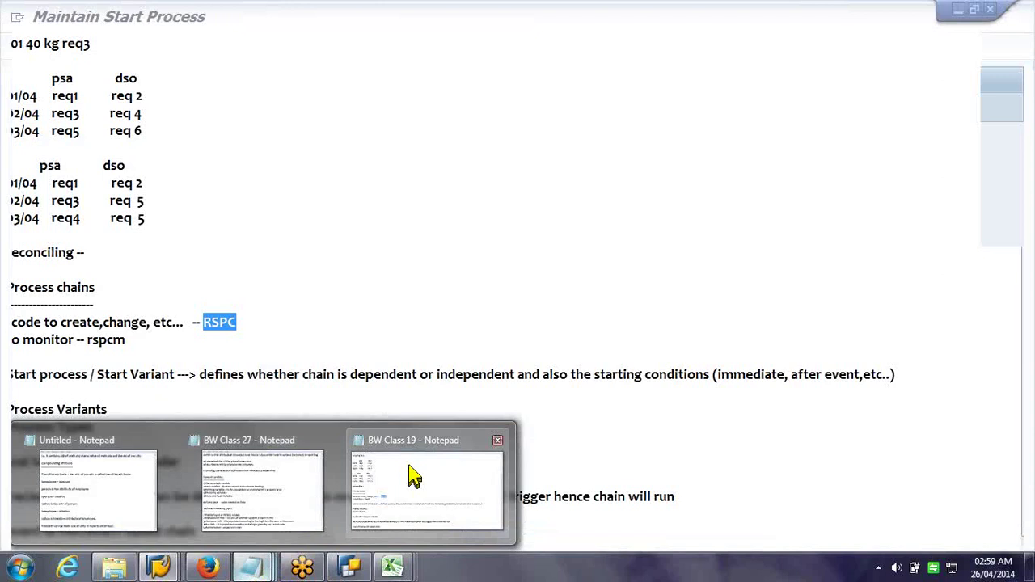
{"action": "left_click", "coordinate": [413, 478]}
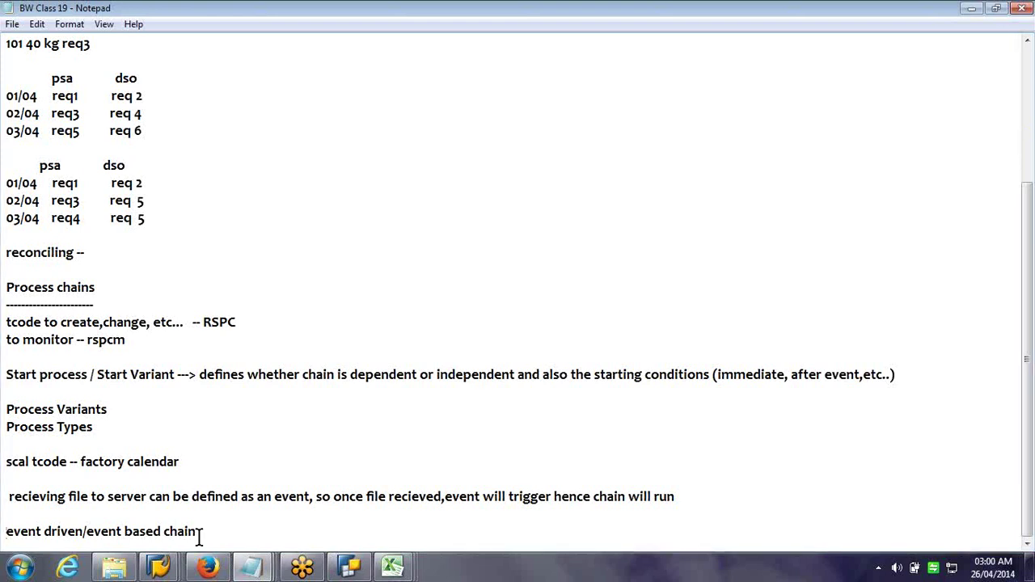
{"action": "left_click", "coordinate": [166, 570]}
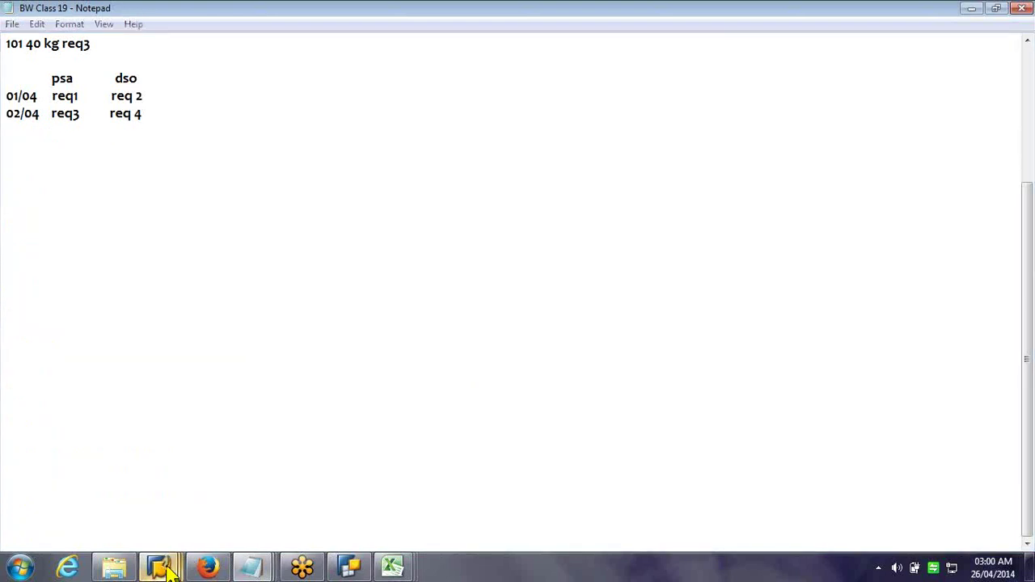
{"action": "mouse_move", "coordinate": [166, 570]}
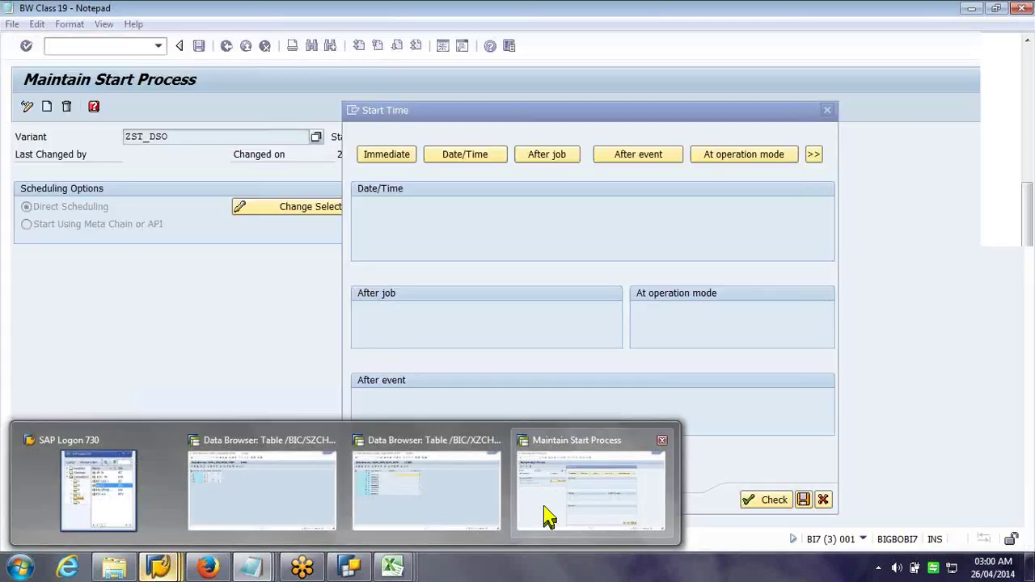
{"action": "left_click", "coordinate": [548, 517]}
Set the start time to Immediate, save the start variant and insert ZST_DSO as the chain's start process
{"action": "left_click", "coordinate": [403, 155]}
{"action": "left_click", "coordinate": [672, 500]}
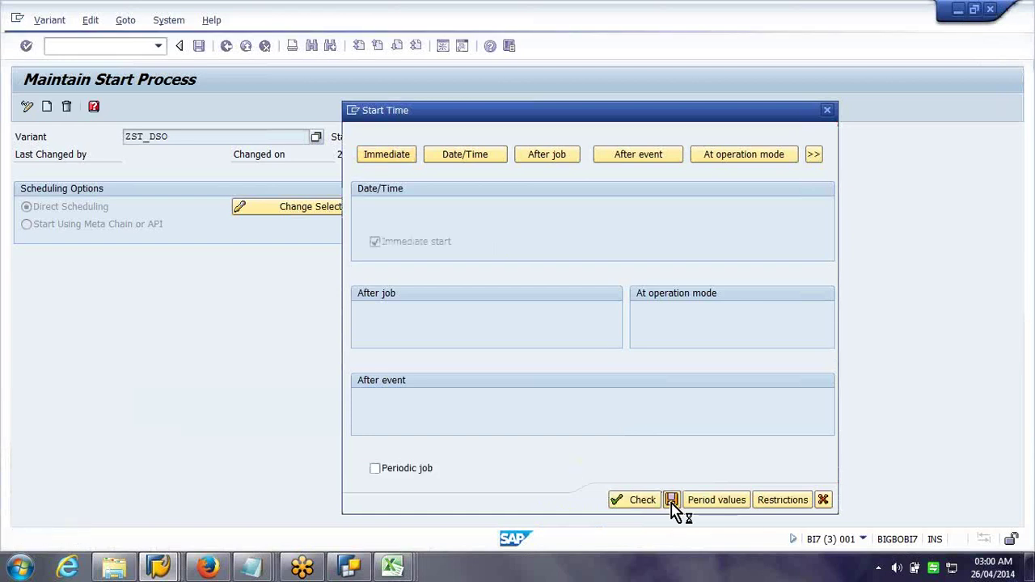
{"action": "left_click", "coordinate": [198, 46]}
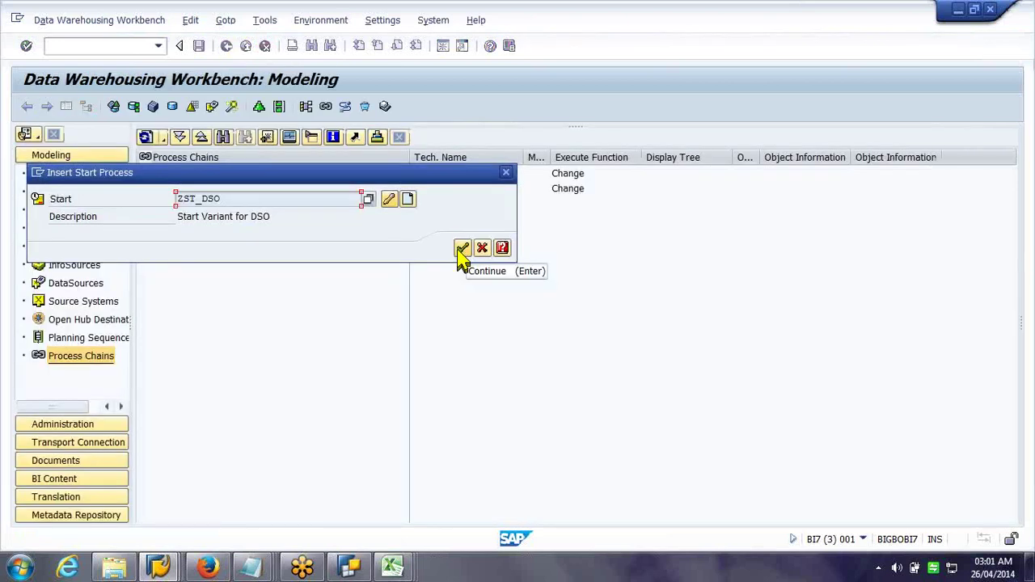
{"action": "left_click", "coordinate": [462, 250]}
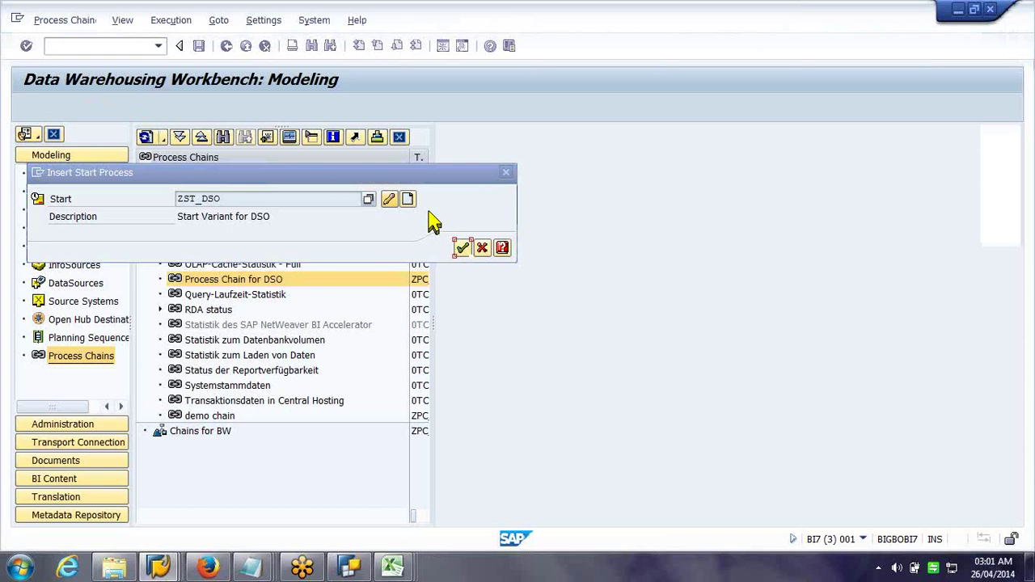
{"action": "key", "text": "Return"}
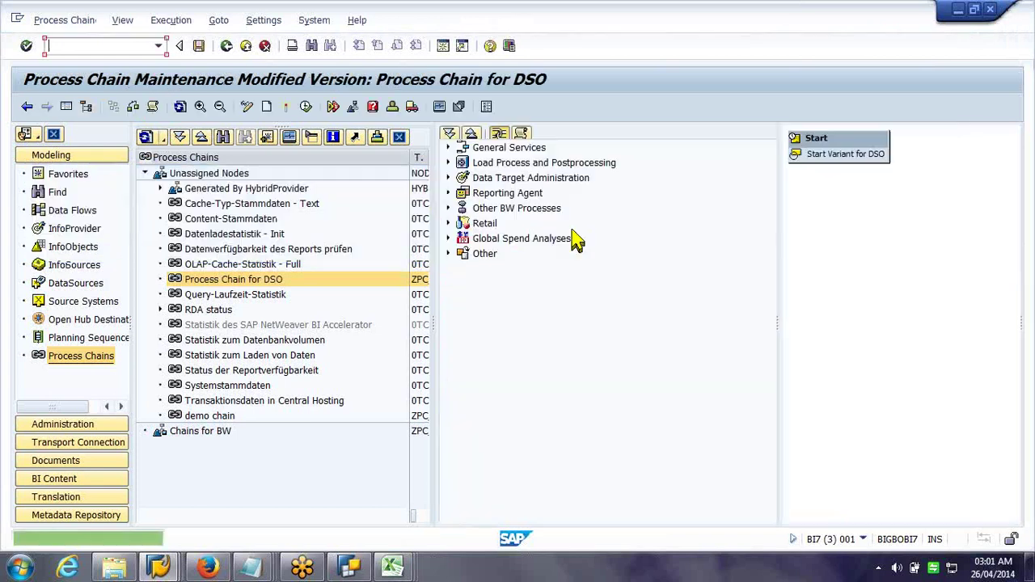
Expand the Load Process and Postprocessing process types, widen their list to show full names, and select Execute InfoPackage
{"action": "left_click_drag", "start_coordinate": [778, 221], "coordinate": [631, 251]}
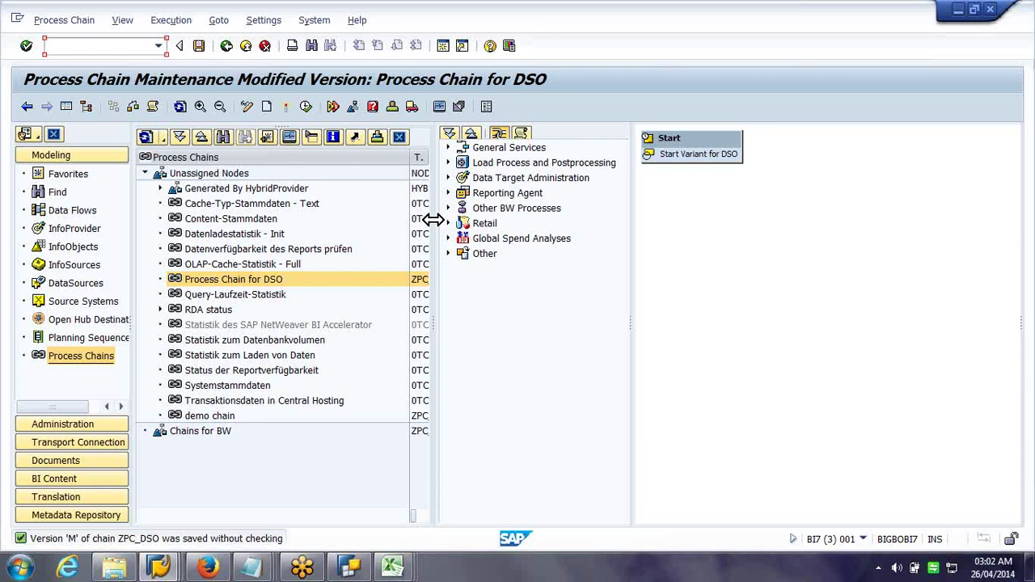
{"action": "left_click", "coordinate": [455, 164]}
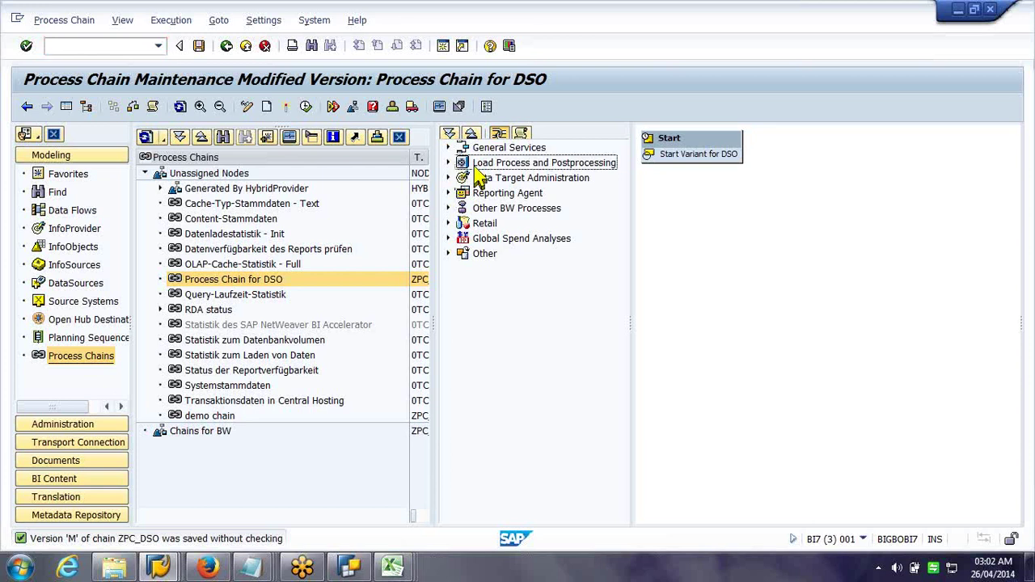
{"action": "left_click", "coordinate": [450, 163]}
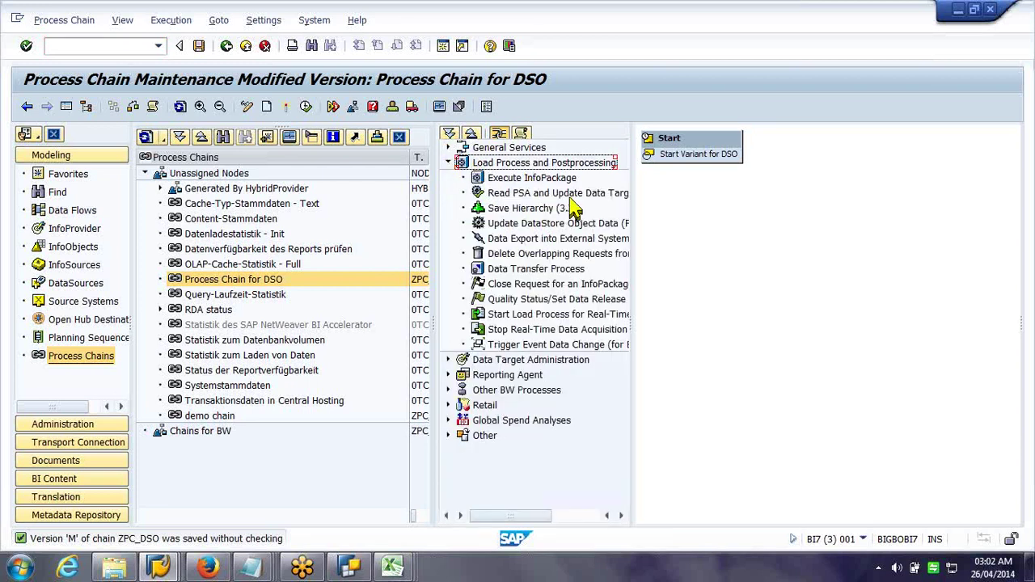
{"action": "left_click_drag", "start_coordinate": [630, 212], "coordinate": [739, 222]}
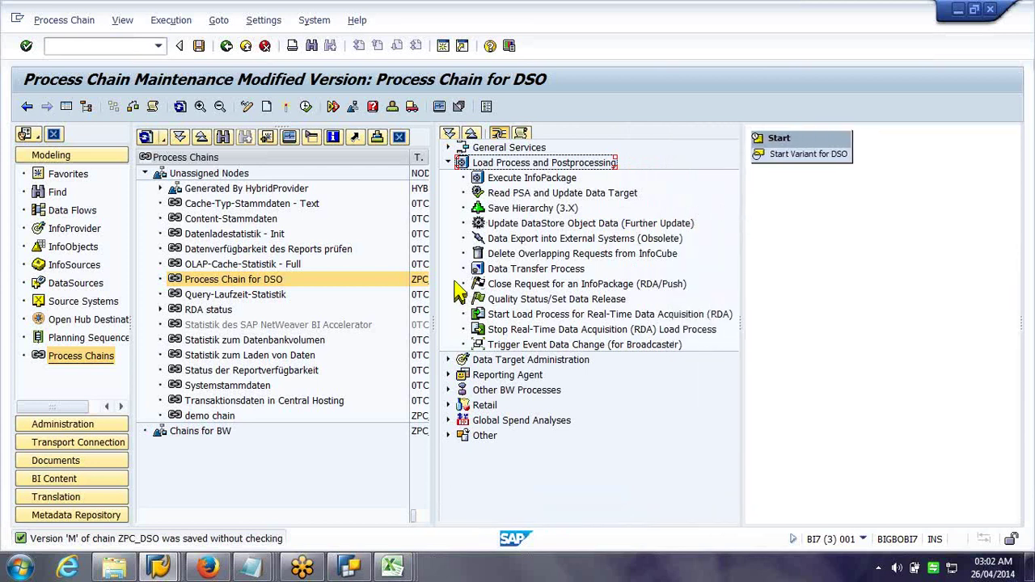
{"action": "left_click", "coordinate": [491, 179]}
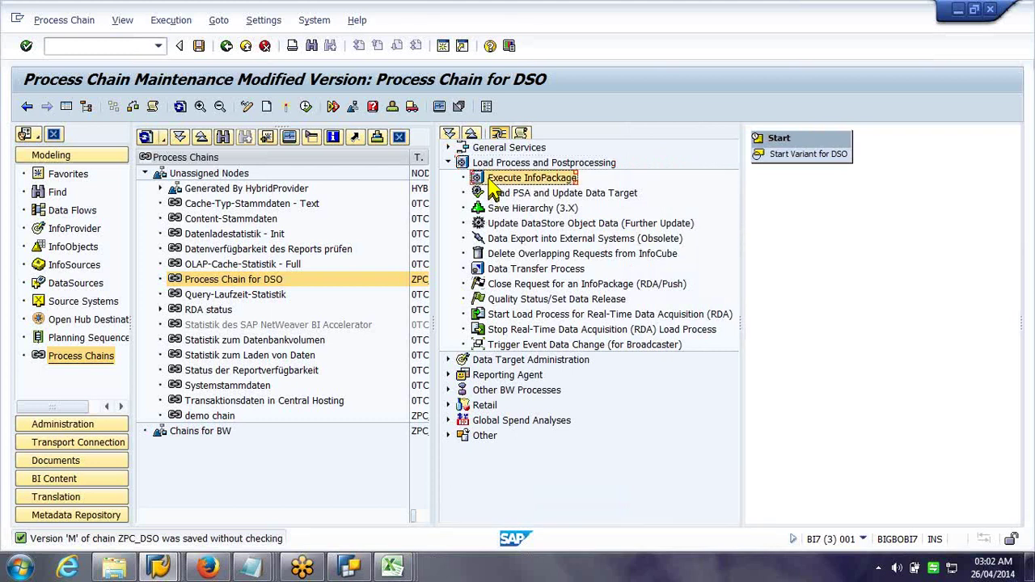
Switch to the BW Class 19 note to check its process variants and process types lines, and return to the process chain
{"action": "left_click", "coordinate": [255, 566]}
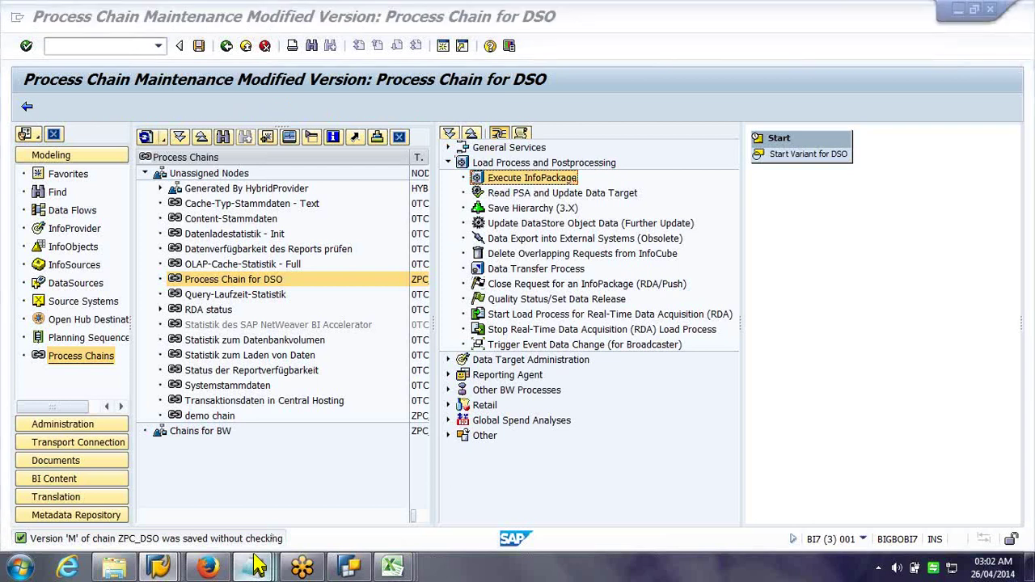
{"action": "mouse_move", "coordinate": [255, 566]}
{"action": "left_click", "coordinate": [360, 515]}
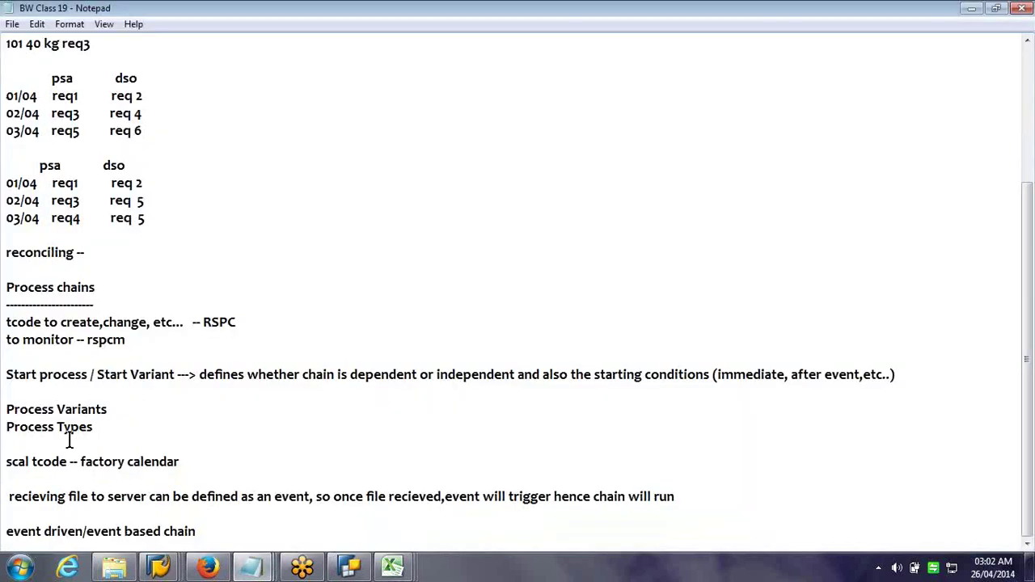
{"action": "left_click", "coordinate": [973, 10]}
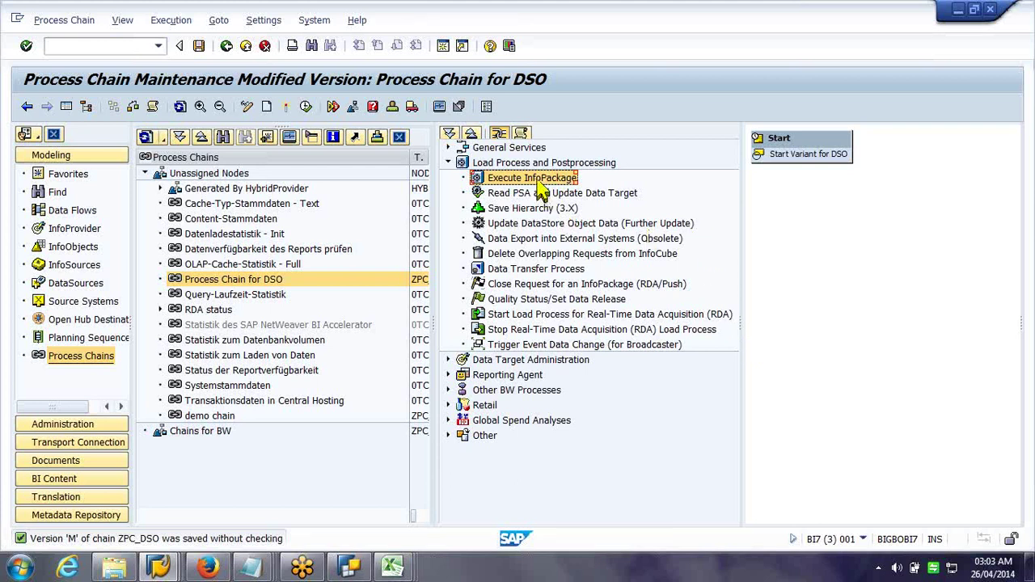
Add an Execute InfoPackage process to the DSO chain and try to create a new load variant for it
{"action": "left_click_drag", "start_coordinate": [540, 185], "coordinate": [777, 228]}
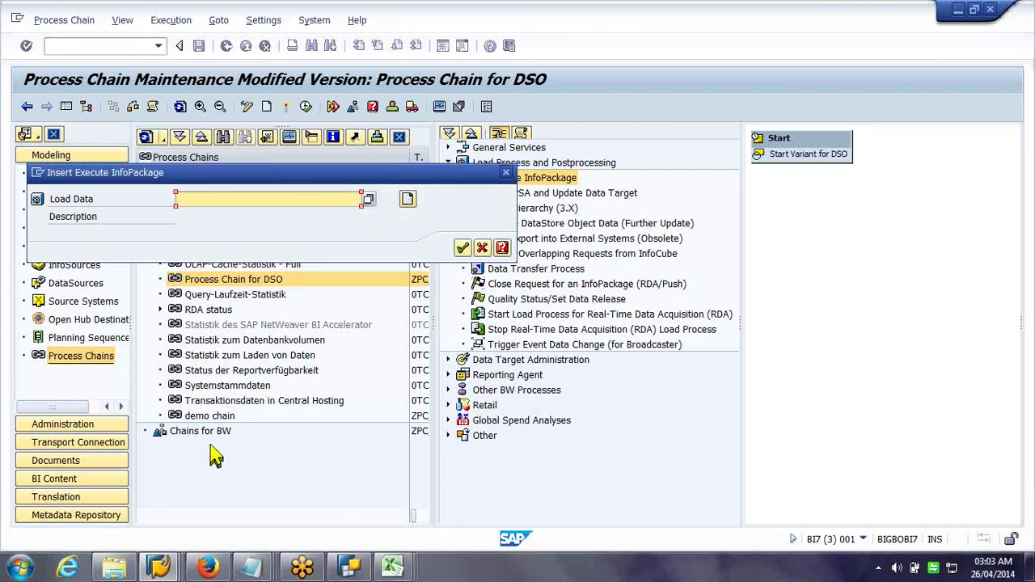
{"action": "left_click", "coordinate": [165, 567]}
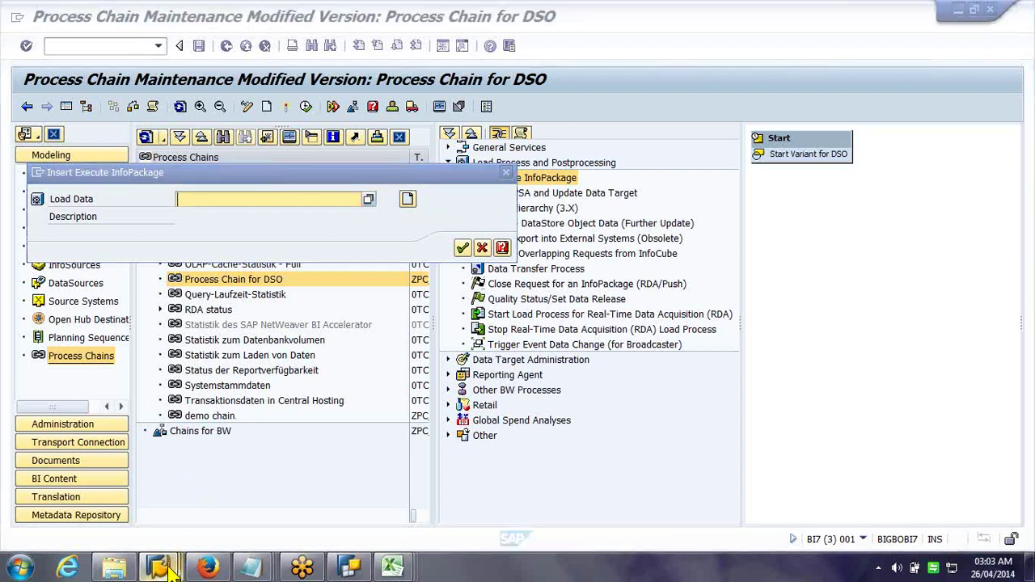
{"action": "left_click", "coordinate": [407, 202]}
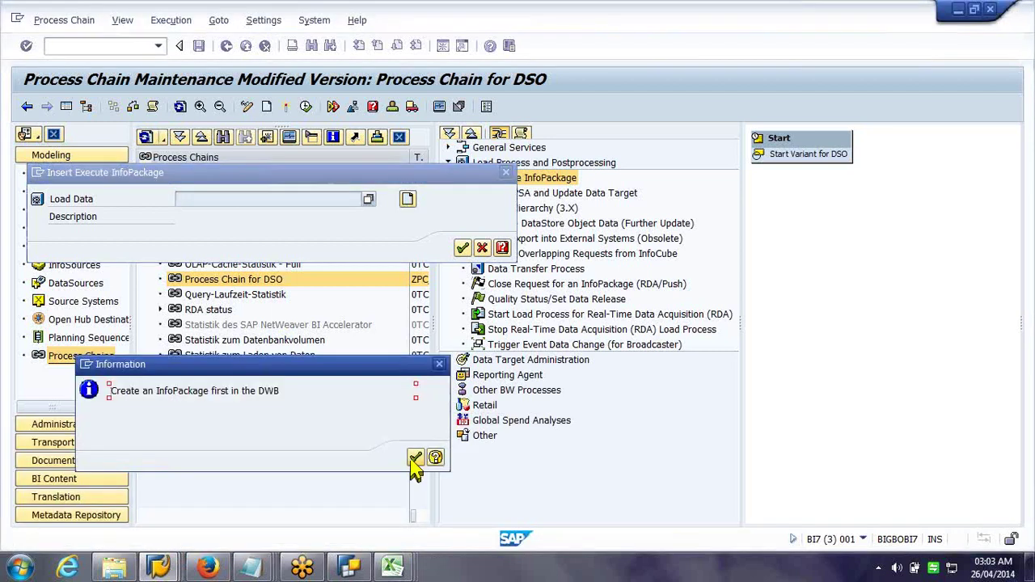
{"action": "left_click", "coordinate": [414, 460]}
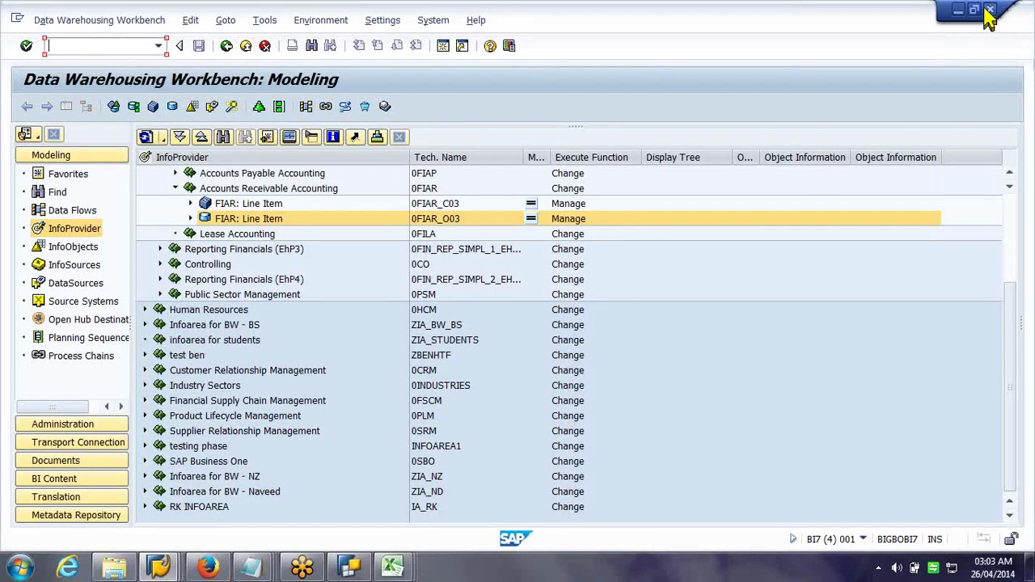
Close the separate Data Warehousing Workbench session and return to the process chain's Insert Execute InfoPackage dialog
{"action": "left_click", "coordinate": [958, 10]}
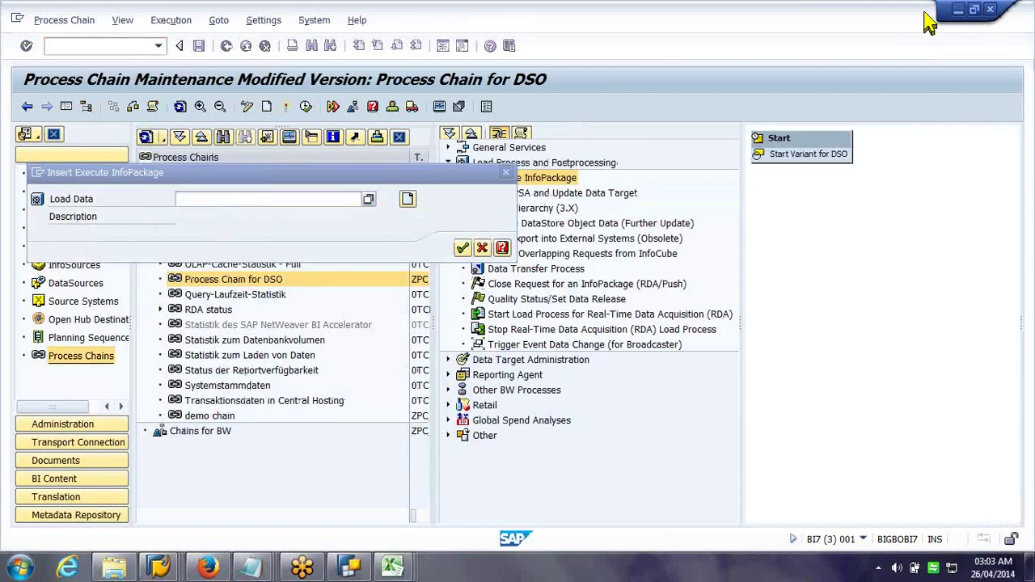
{"action": "left_click", "coordinate": [177, 568]}
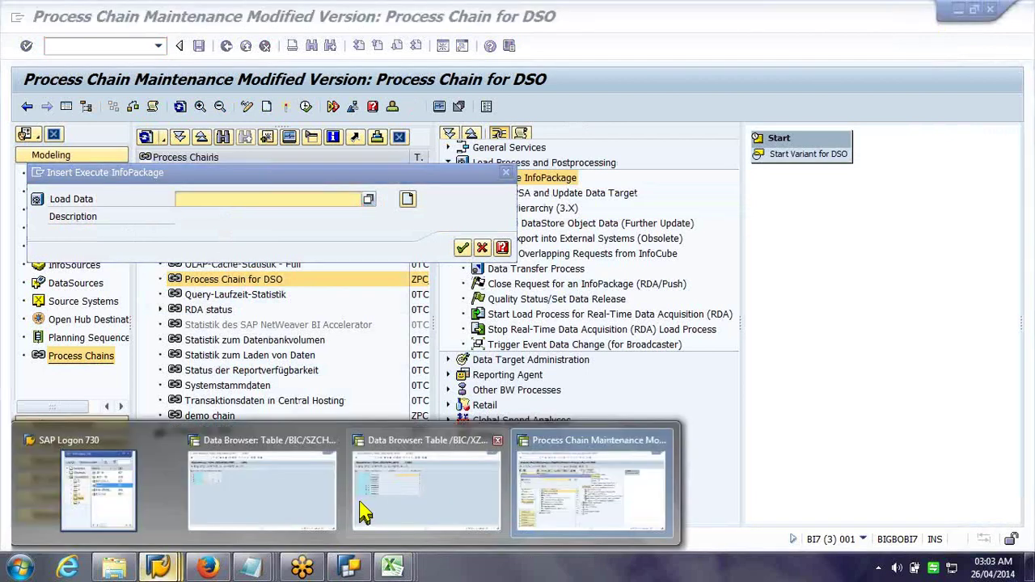
{"action": "left_click", "coordinate": [555, 518]}
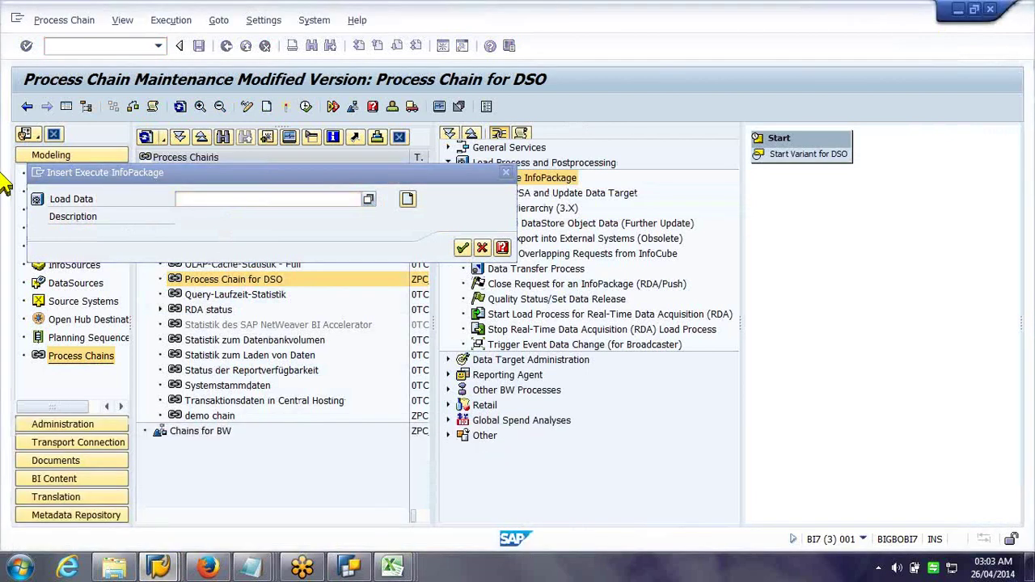
Open a new SAP session from the Insert Execute InfoPackage dialog and start transaction rsa1 in it
{"action": "left_click", "coordinate": [38, 172]}
{"action": "left_click", "coordinate": [81, 238]}
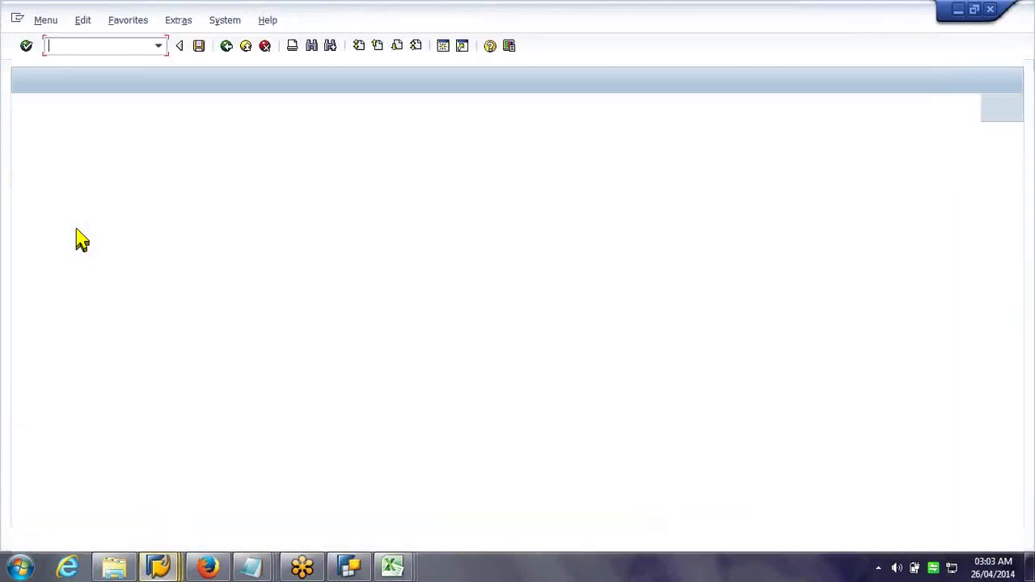
{"action": "type", "text": "rs"}
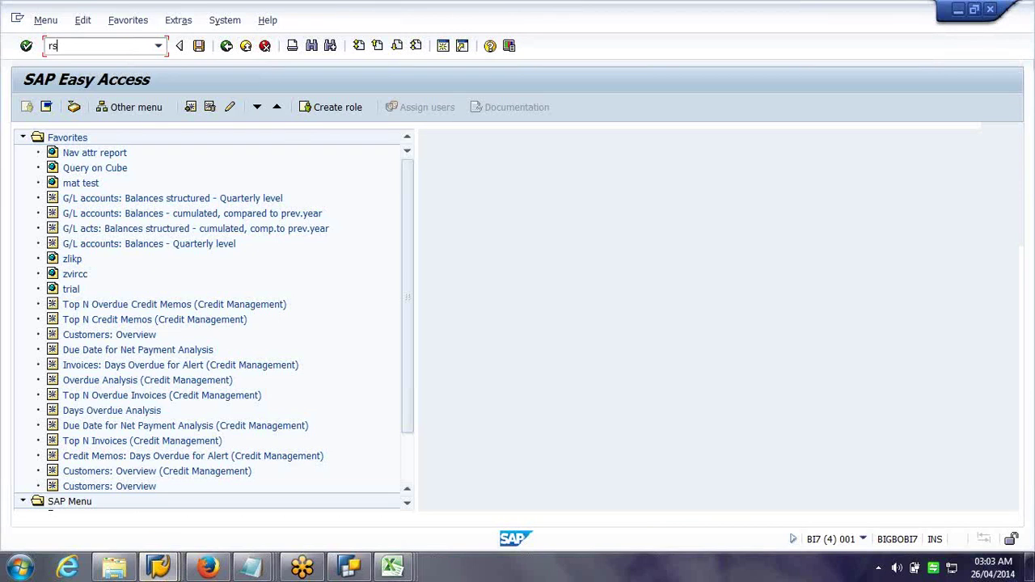
{"action": "type", "text": "a1"}
{"action": "key", "text": "Return"}
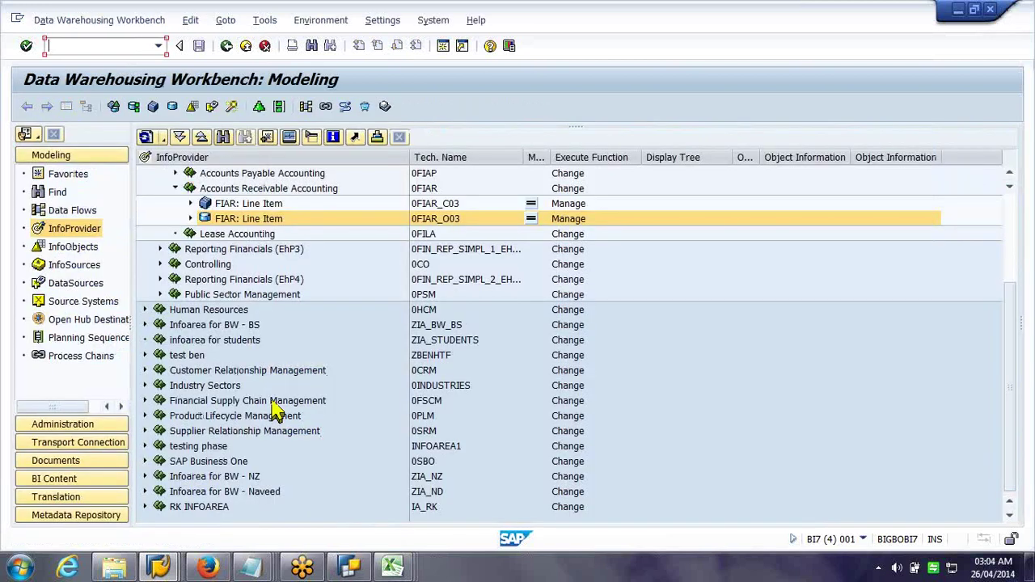
Expand InfoArea ZIA_ND through ZIA_DSO, the DSO for file data and its transformation down to the InfoPackage under DS for DSO
{"action": "left_click", "coordinate": [273, 407]}
{"action": "key", "text": "Down"}
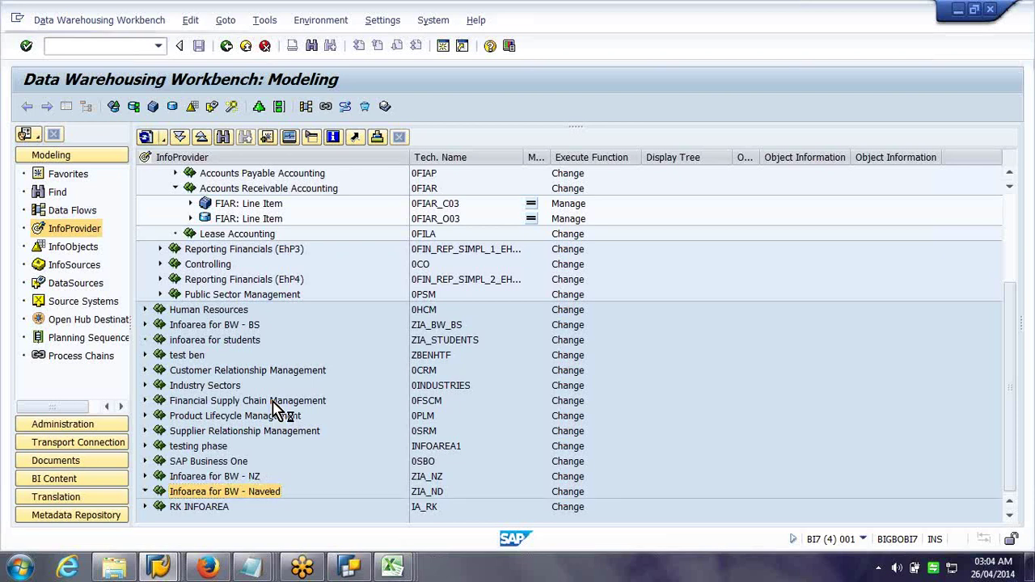
{"action": "key", "text": "Right"}
{"action": "key", "text": "Down"}
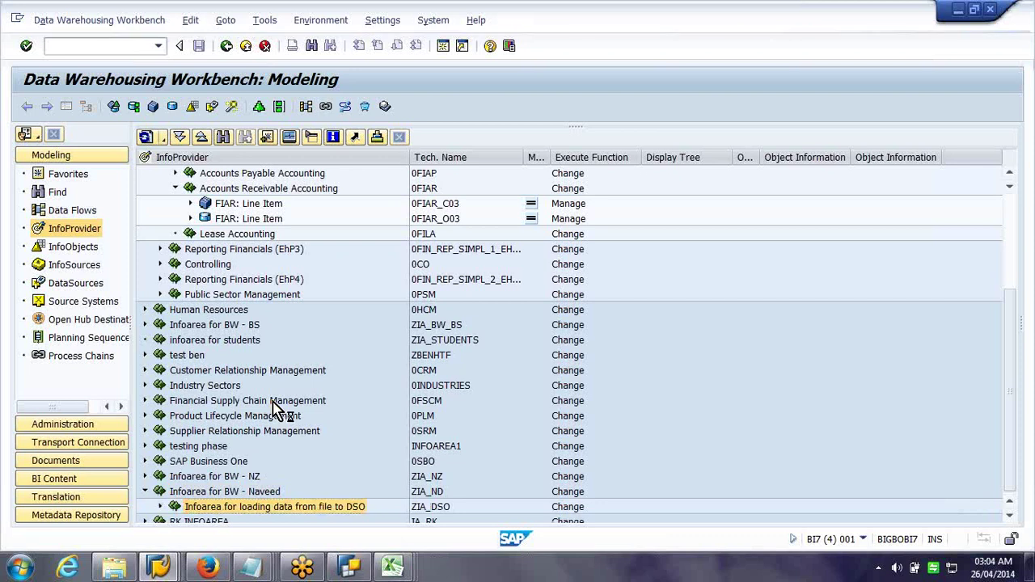
{"action": "key", "text": "Right"}
{"action": "key", "text": "Down"}
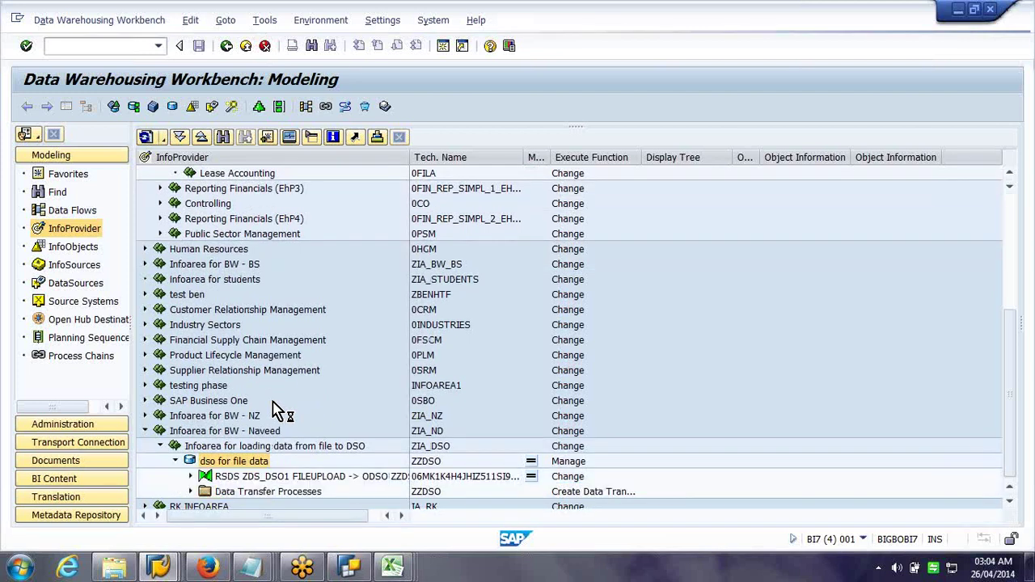
{"action": "key", "text": "Down"}
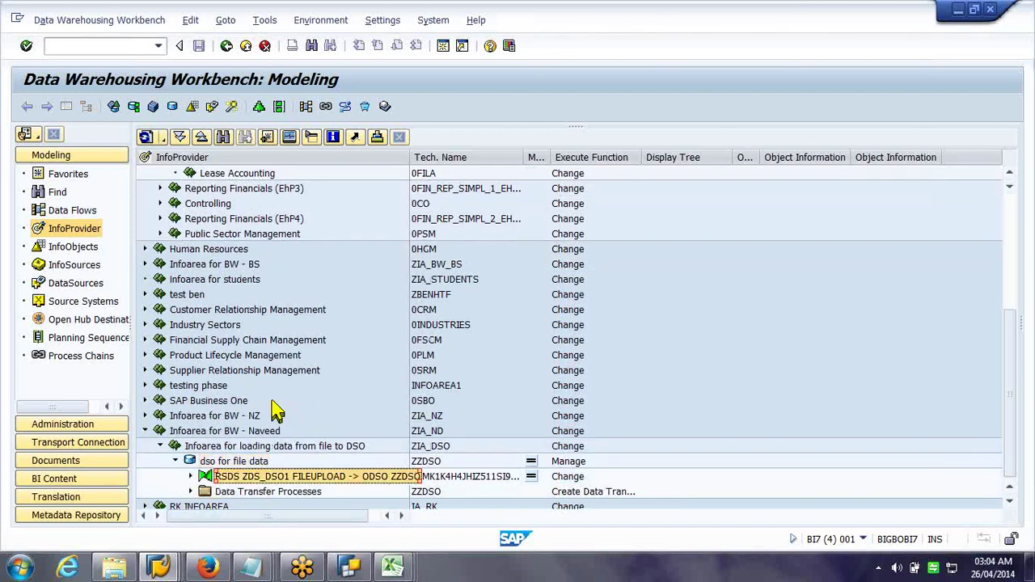
{"action": "key", "text": "Return"}
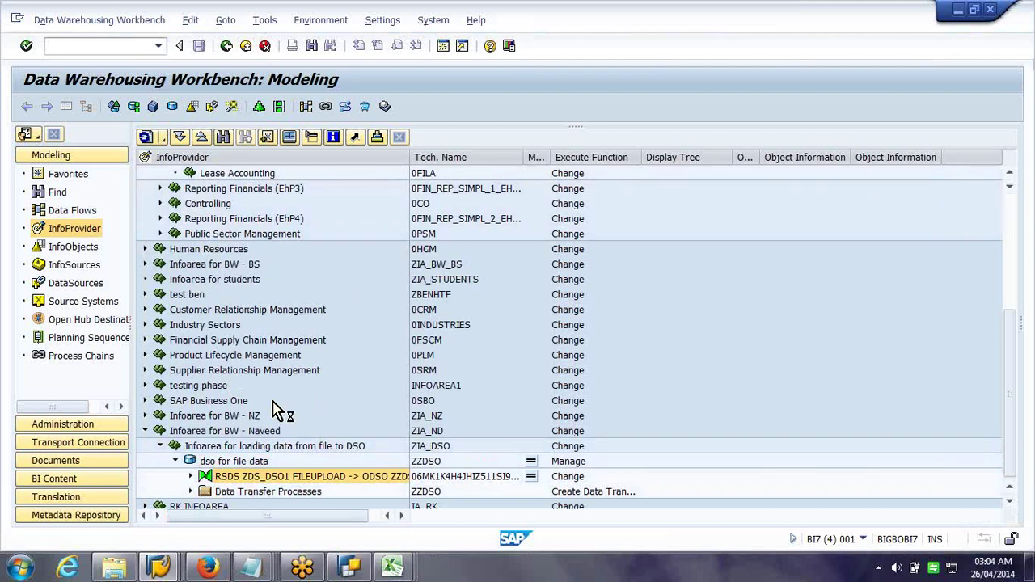
{"action": "key", "text": "Down"}
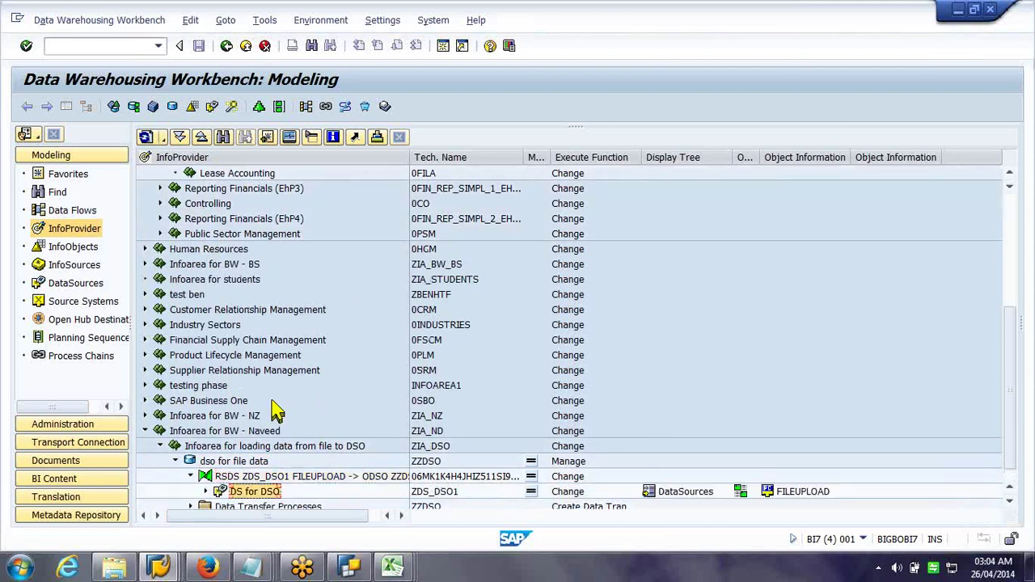
{"action": "key", "text": "Return"}
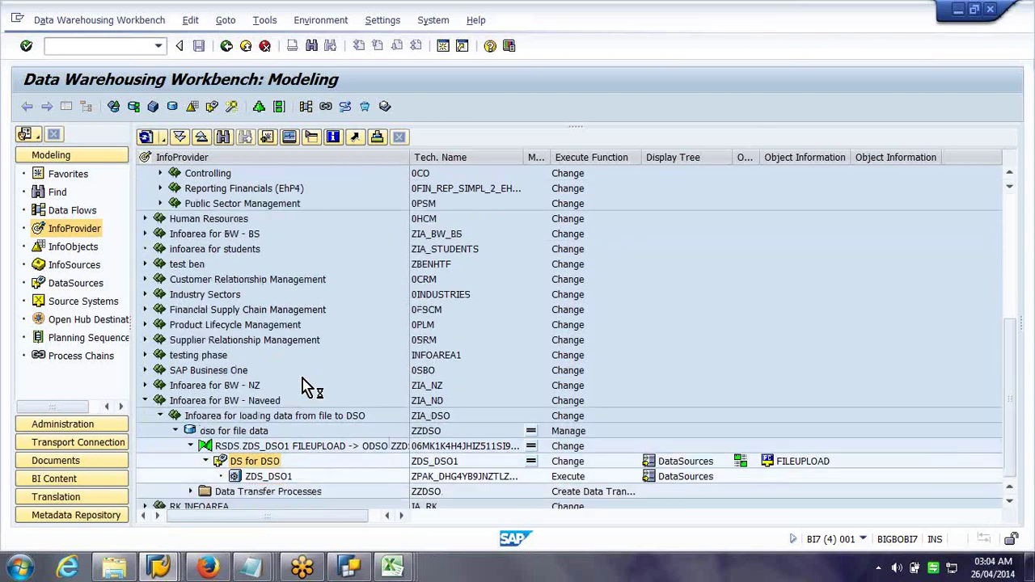
Widen the Tech. Name column, copy the ZDS_DSO1 InfoPackage's technical name and return to the process chain
{"action": "double_click", "coordinate": [524, 157]}
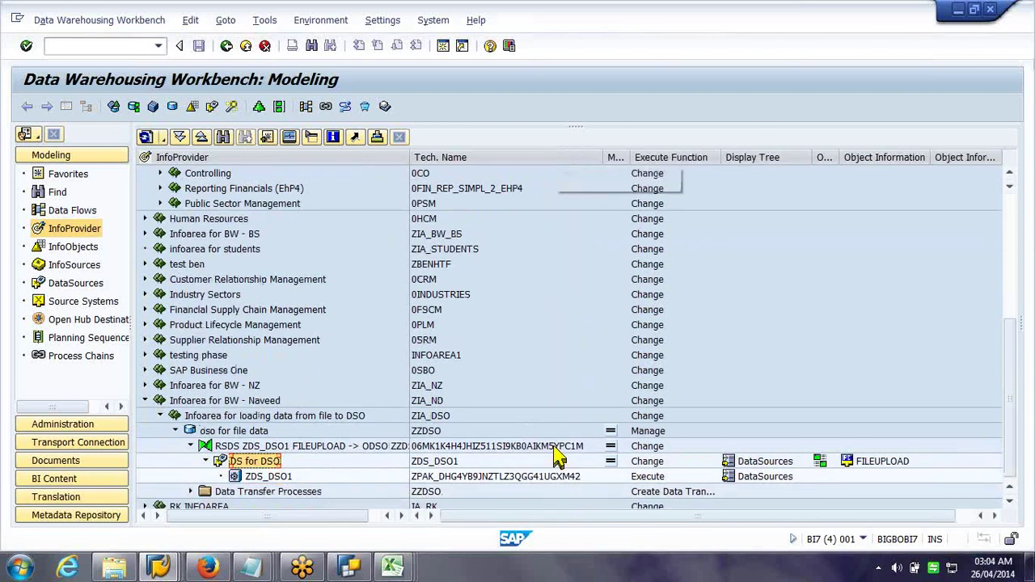
{"action": "left_click", "coordinate": [538, 478]}
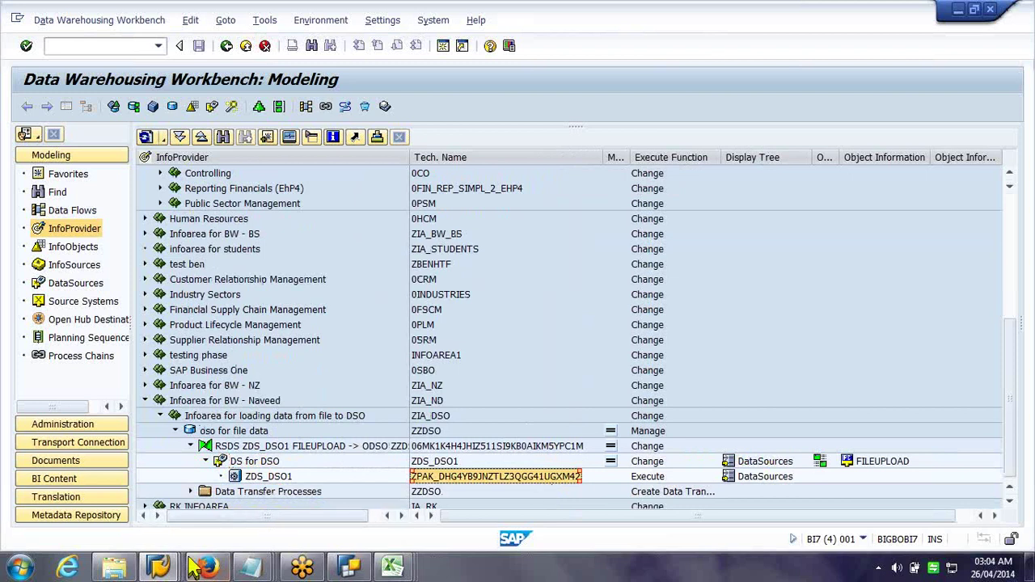
{"action": "mouse_move", "coordinate": [192, 566]}
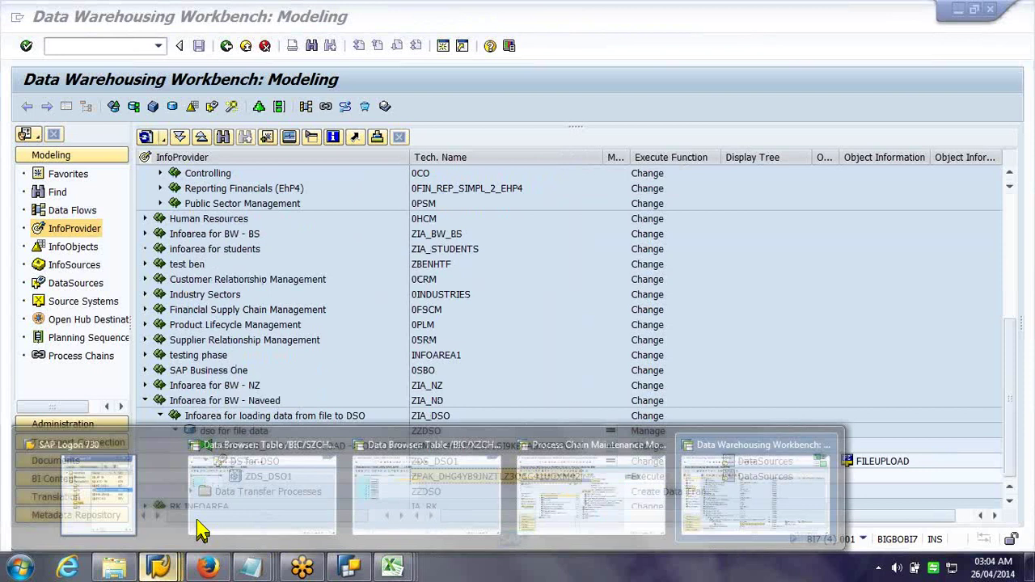
{"action": "left_click", "coordinate": [591, 490]}
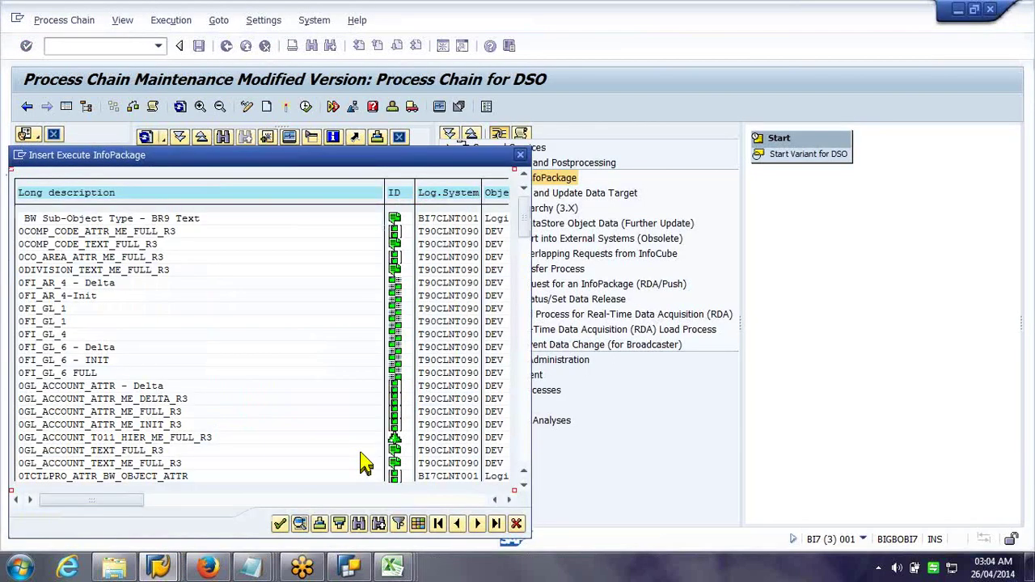
Find the InfoPackage by its ID in the selection list, check its InfoPackage ID and insert ZDS_DSO1 into the process chain
{"action": "left_click", "coordinate": [359, 524]}
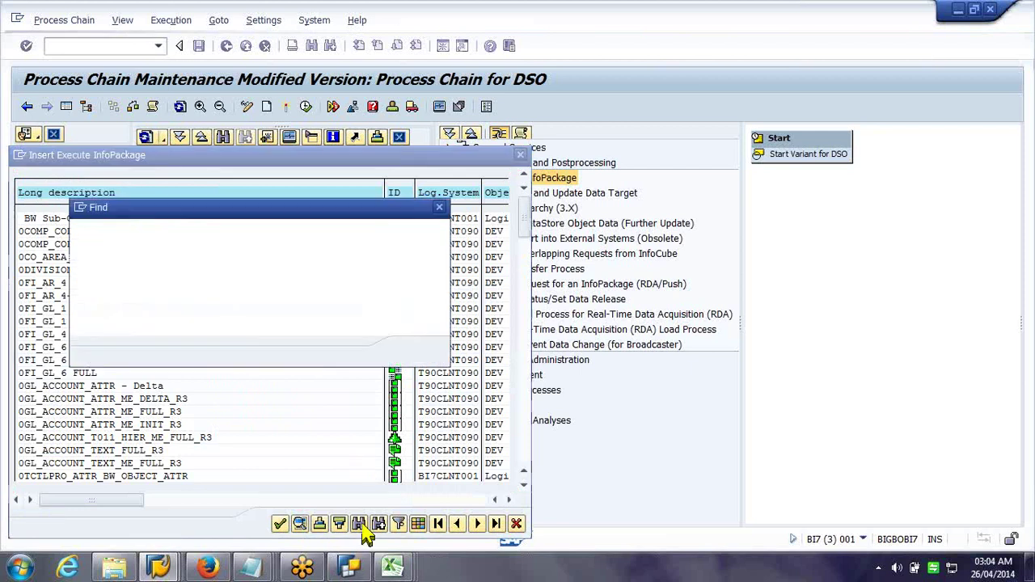
{"action": "key", "text": "Return"}
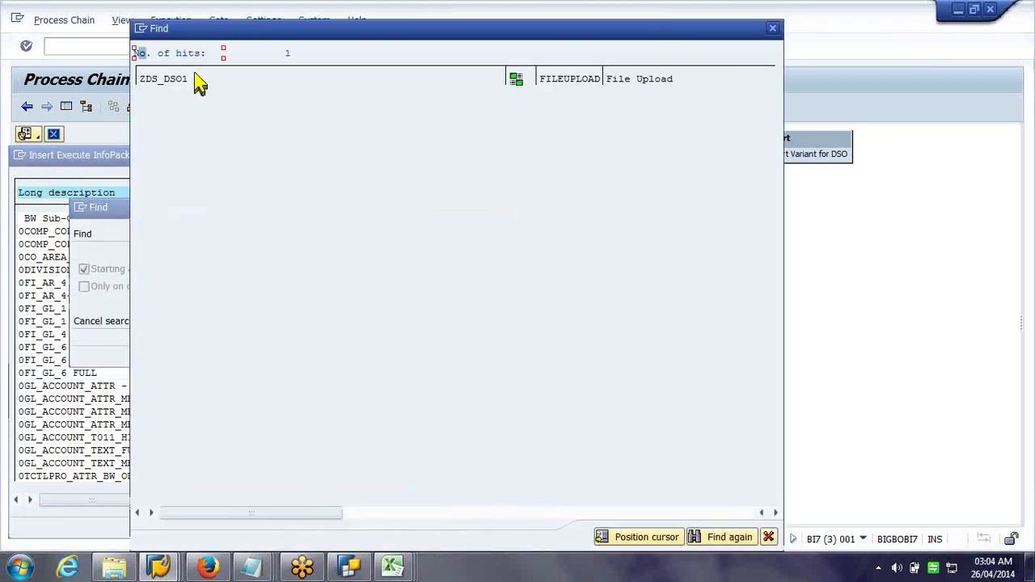
{"action": "double_click", "coordinate": [181, 90]}
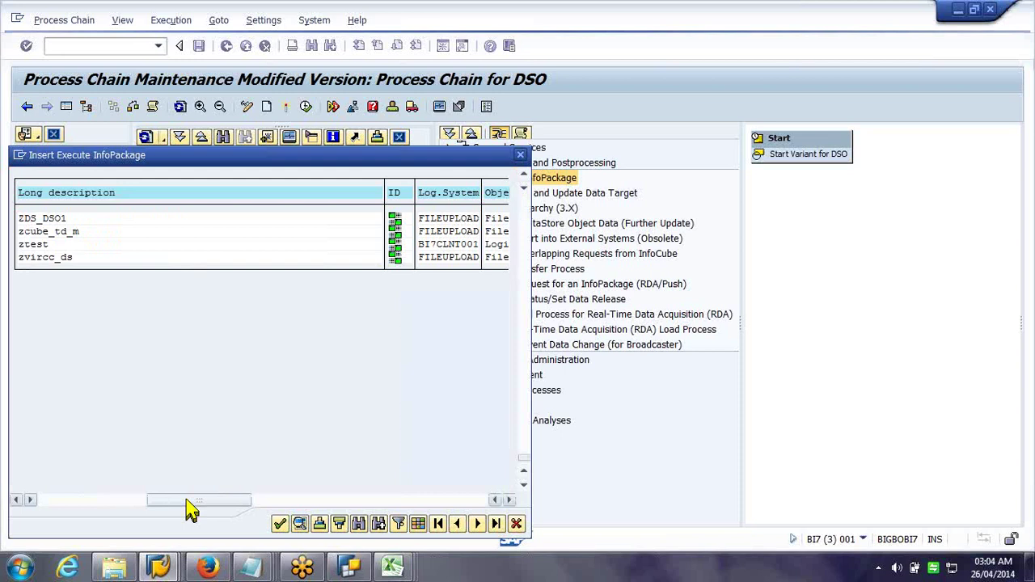
{"action": "left_click", "coordinate": [260, 500]}
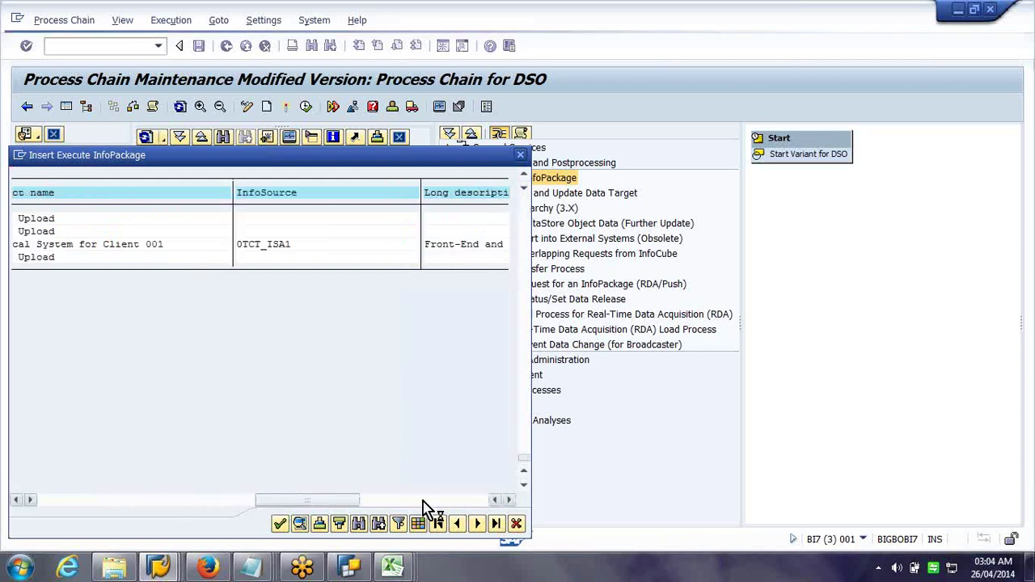
{"action": "left_click", "coordinate": [422, 500]}
{"action": "left_click", "coordinate": [422, 501]}
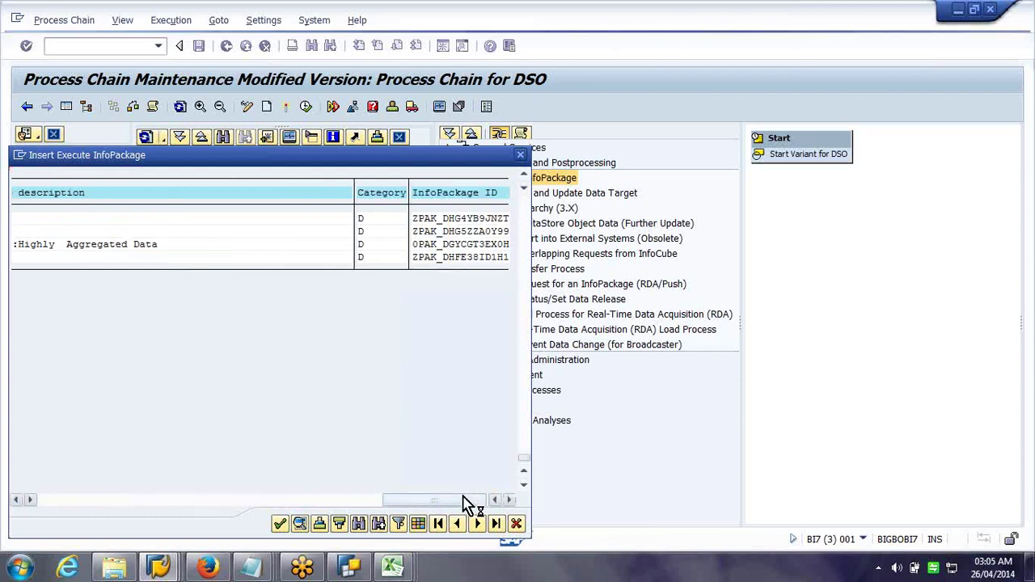
{"action": "left_click_drag", "start_coordinate": [465, 503], "coordinate": [96, 507]}
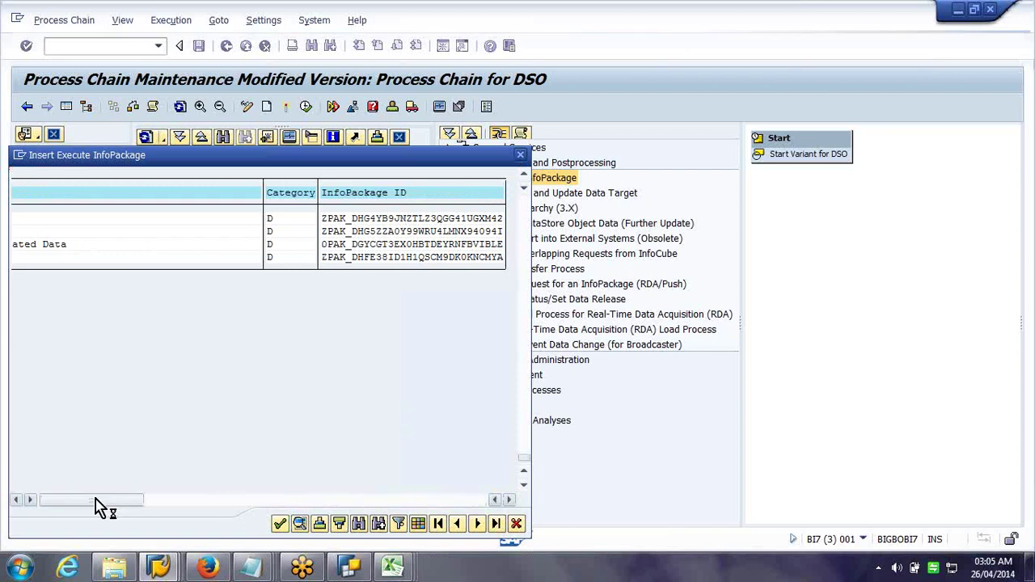
{"action": "left_click", "coordinate": [279, 524]}
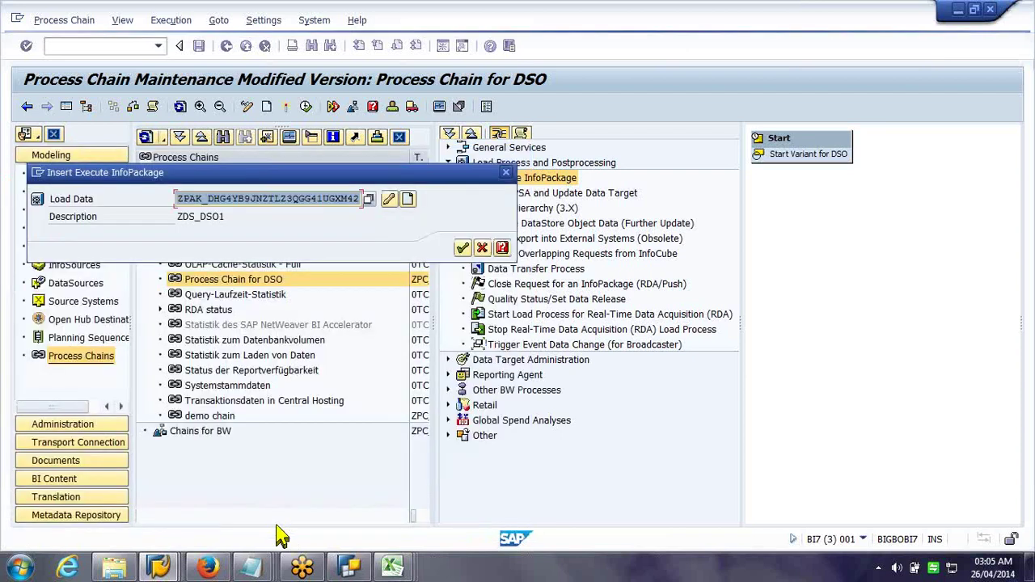
{"action": "left_click", "coordinate": [464, 250]}
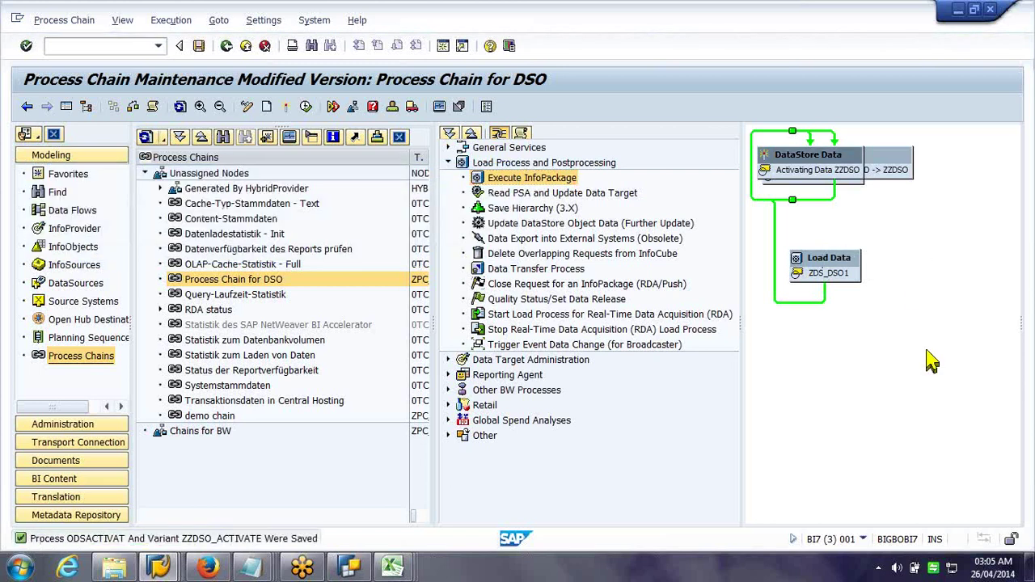
Spread out the overlapping nodes and remove the DataStore Data activation and Data Transfer processes from the chain
{"action": "left_click_drag", "start_coordinate": [846, 155], "coordinate": [837, 350]}
{"action": "left_click_drag", "start_coordinate": [943, 344], "coordinate": [918, 468]}
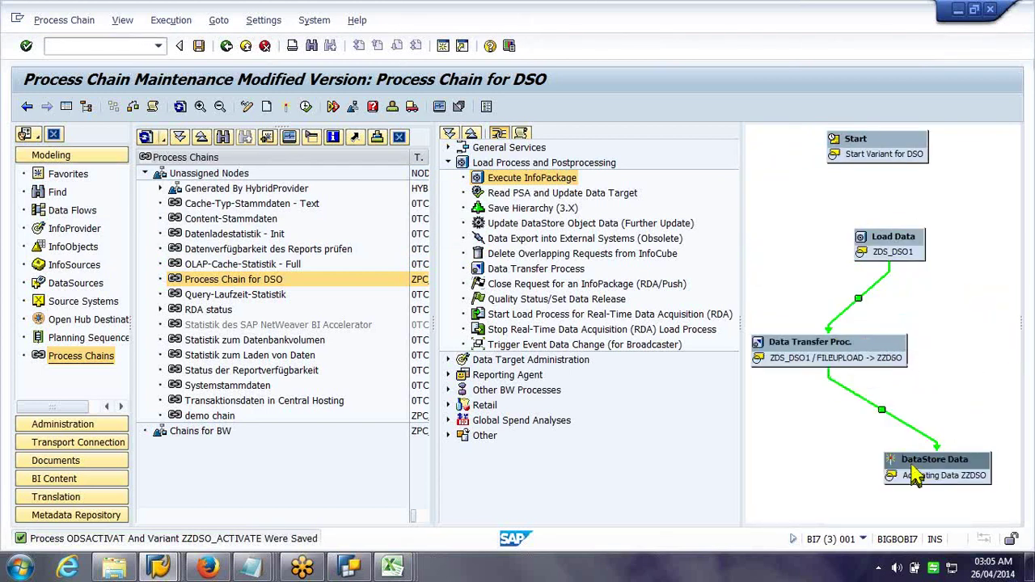
{"action": "right_click", "coordinate": [917, 477]}
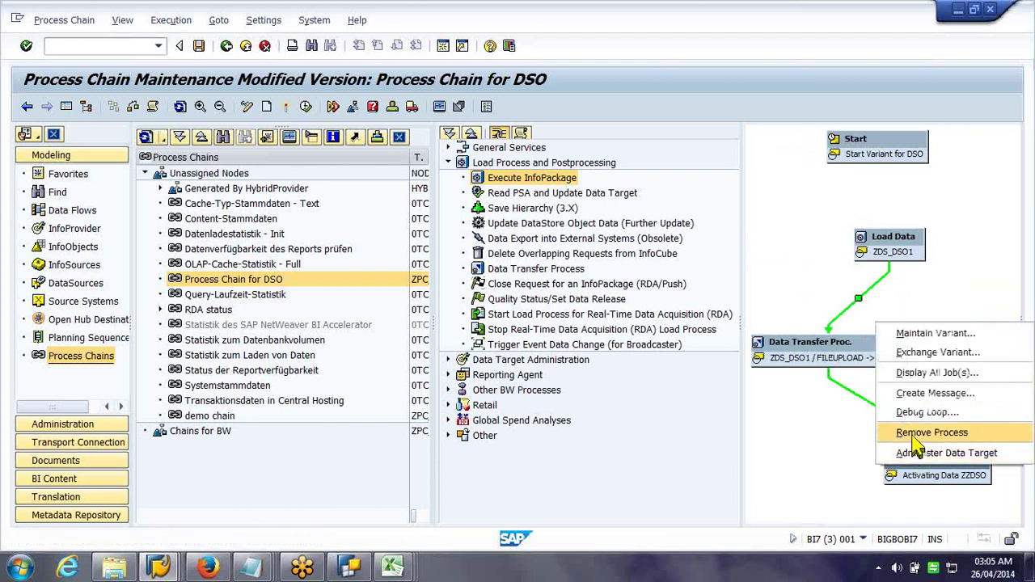
{"action": "left_click", "coordinate": [908, 433]}
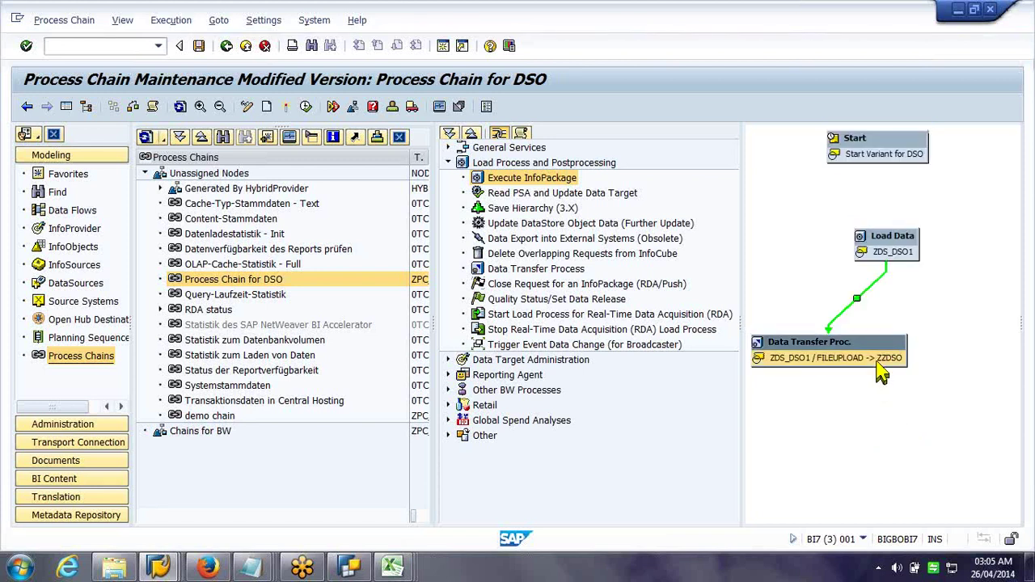
{"action": "right_click", "coordinate": [882, 372]}
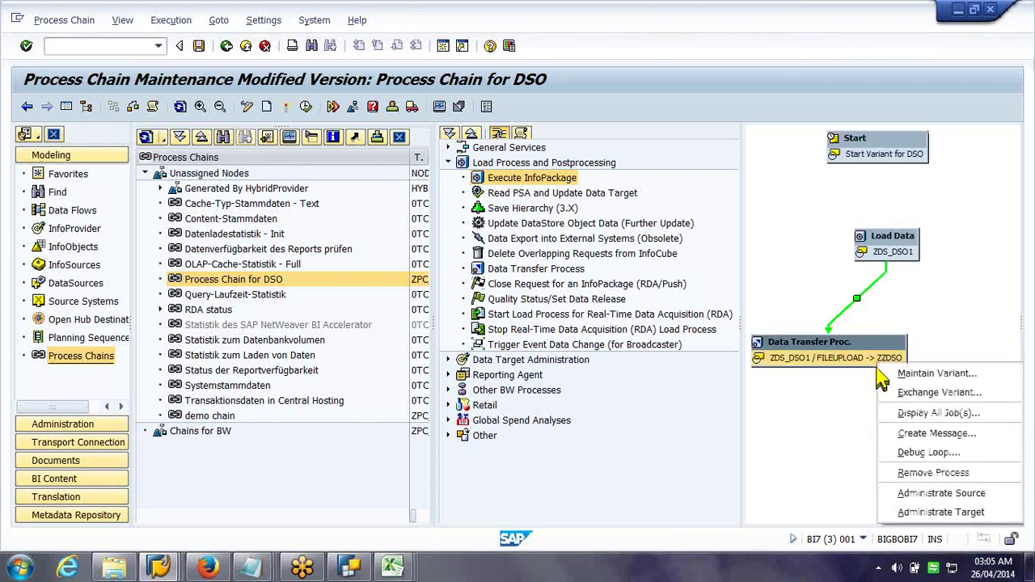
{"action": "left_click", "coordinate": [933, 474]}
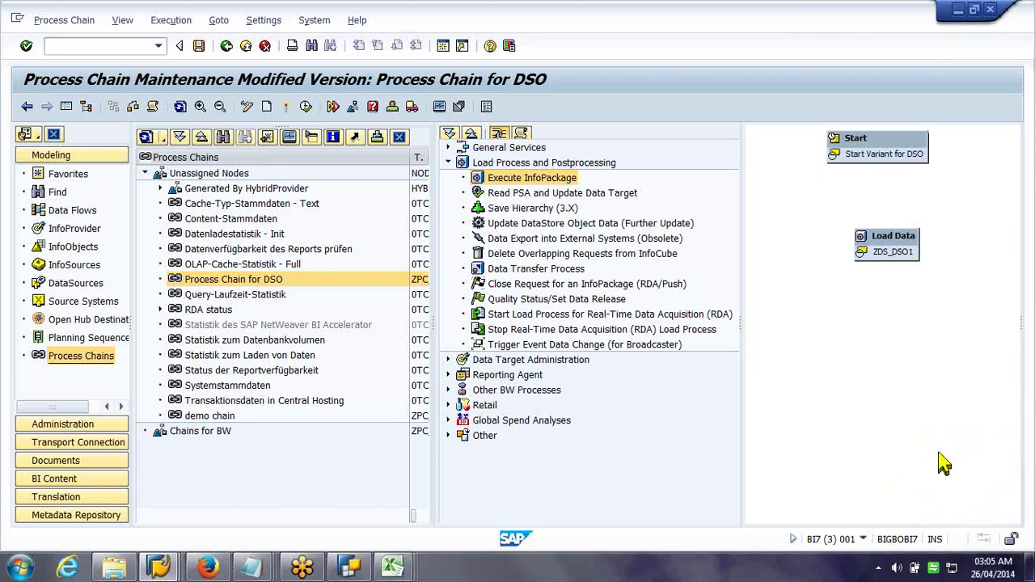
Switch to the workbench modeling window and expand the Data Transfer Processes folder under the DSO for file data
{"action": "left_click", "coordinate": [175, 571]}
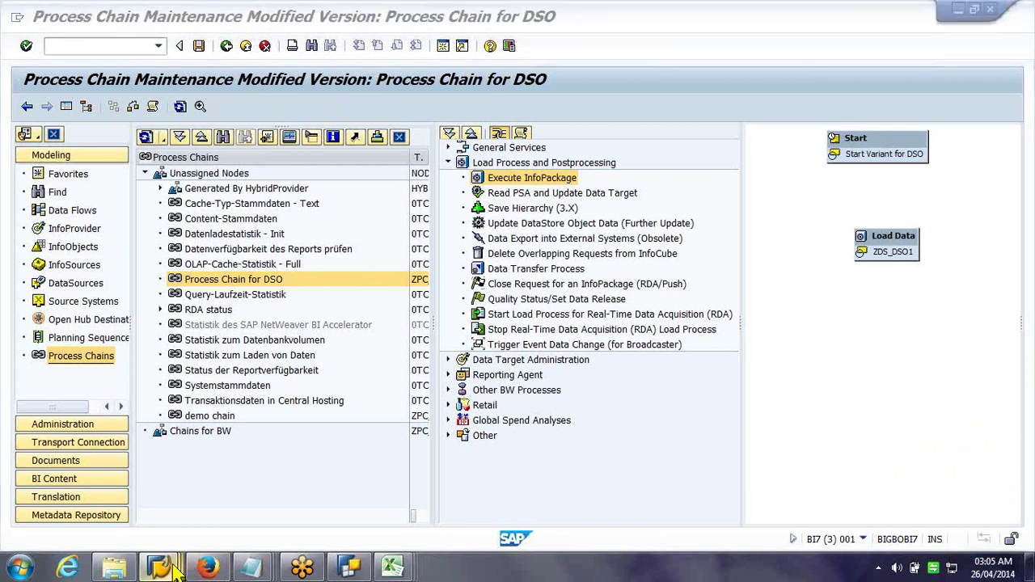
{"action": "mouse_move", "coordinate": [175, 571]}
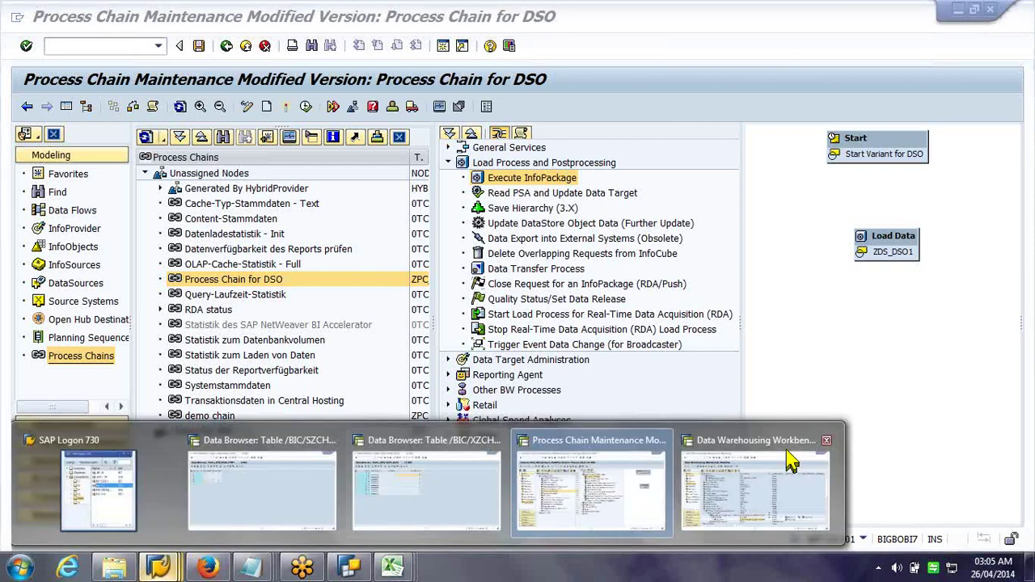
{"action": "left_click", "coordinate": [792, 461]}
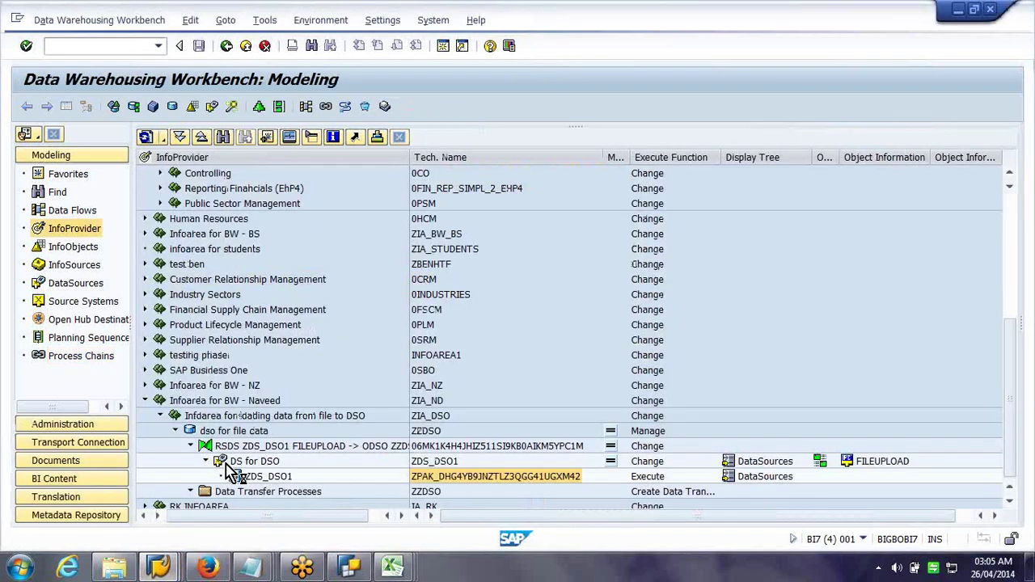
{"action": "double_click", "coordinate": [267, 491]}
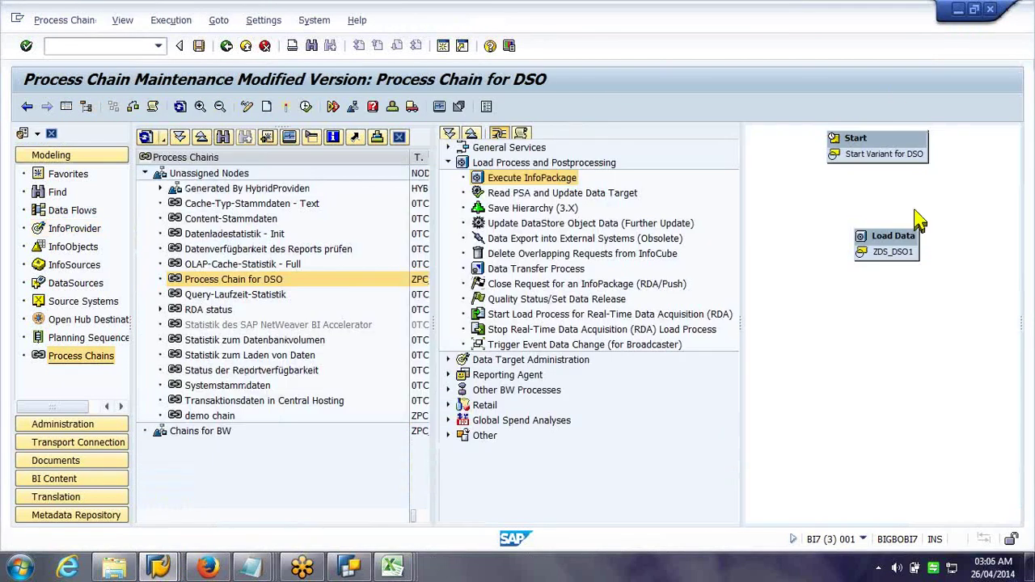
Place the Load Data node just below Start and enable Do Not Suggest Process in the default chain settings
{"action": "left_click_drag", "start_coordinate": [894, 236], "coordinate": [866, 169]}
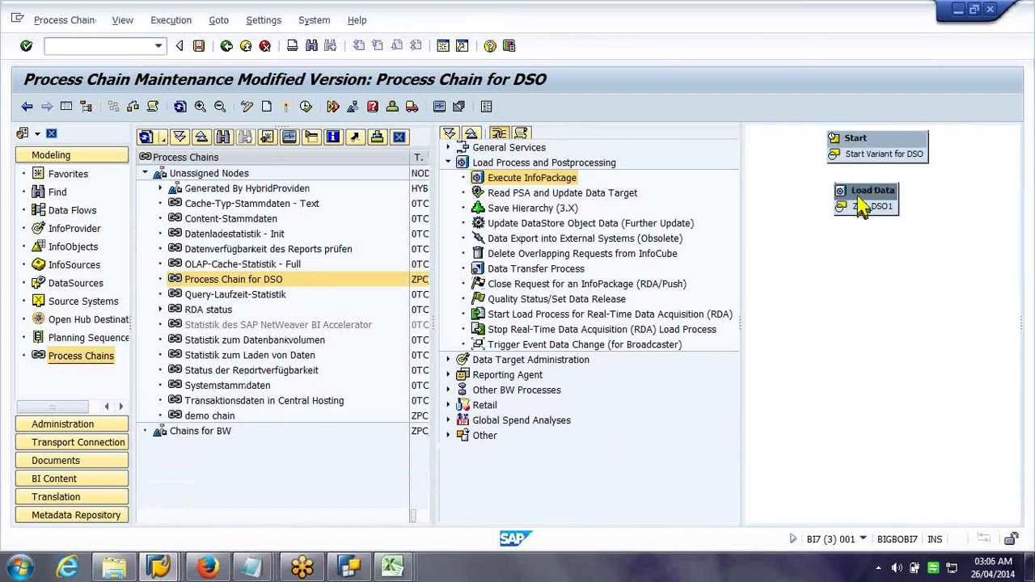
{"action": "left_click", "coordinate": [284, 19]}
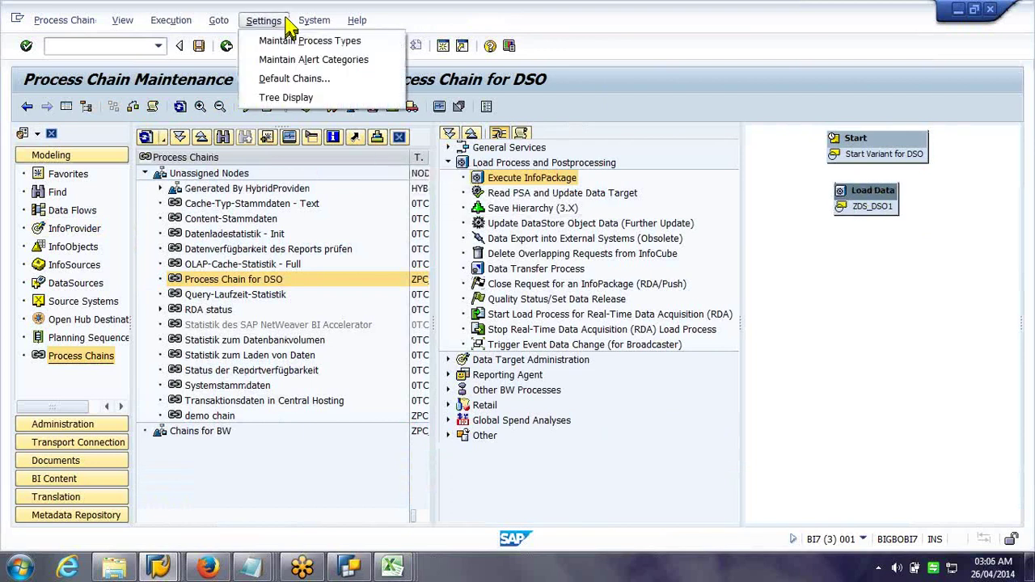
{"action": "left_click", "coordinate": [323, 80]}
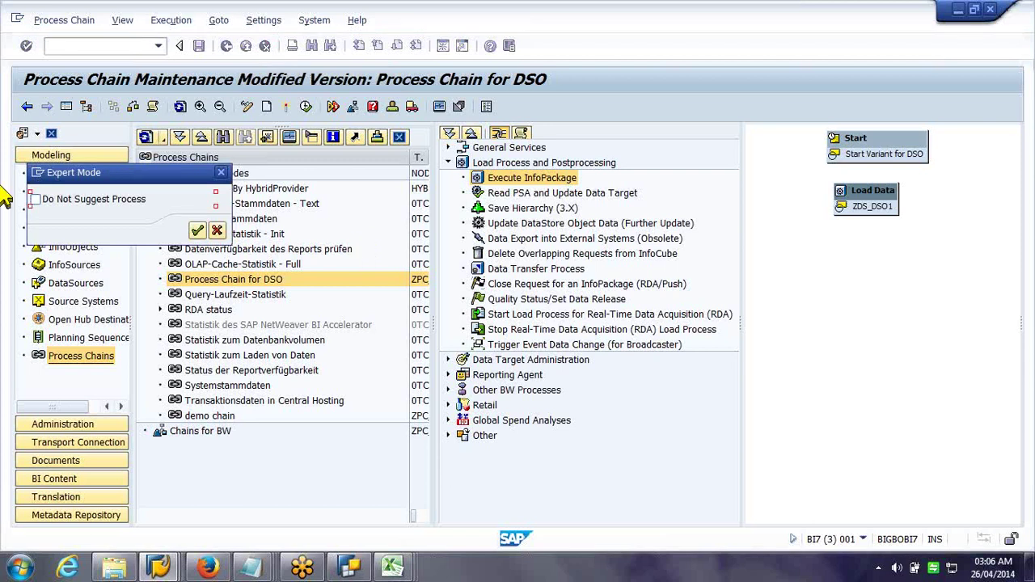
{"action": "left_click", "coordinate": [69, 202]}
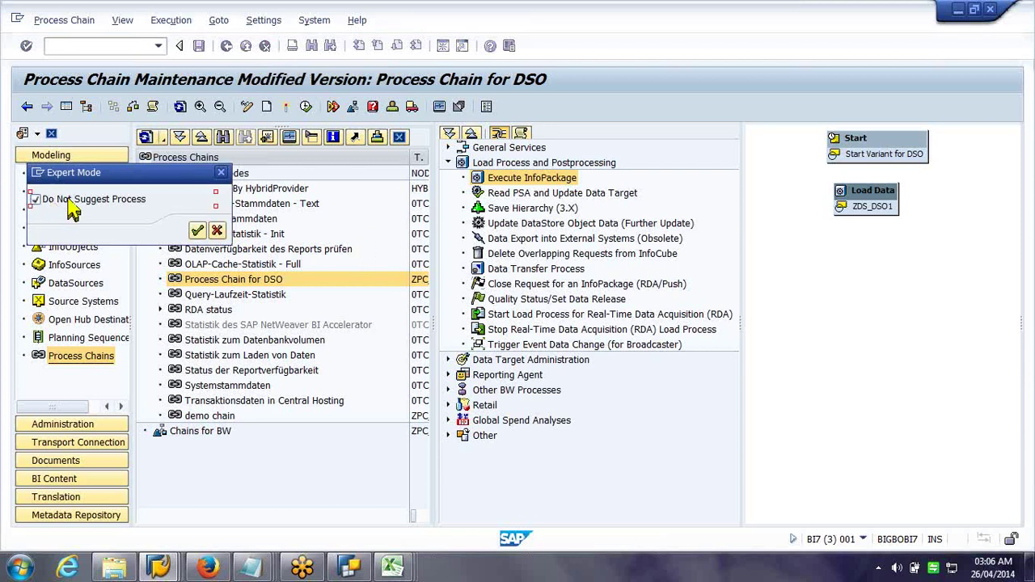
{"action": "left_click", "coordinate": [198, 232]}
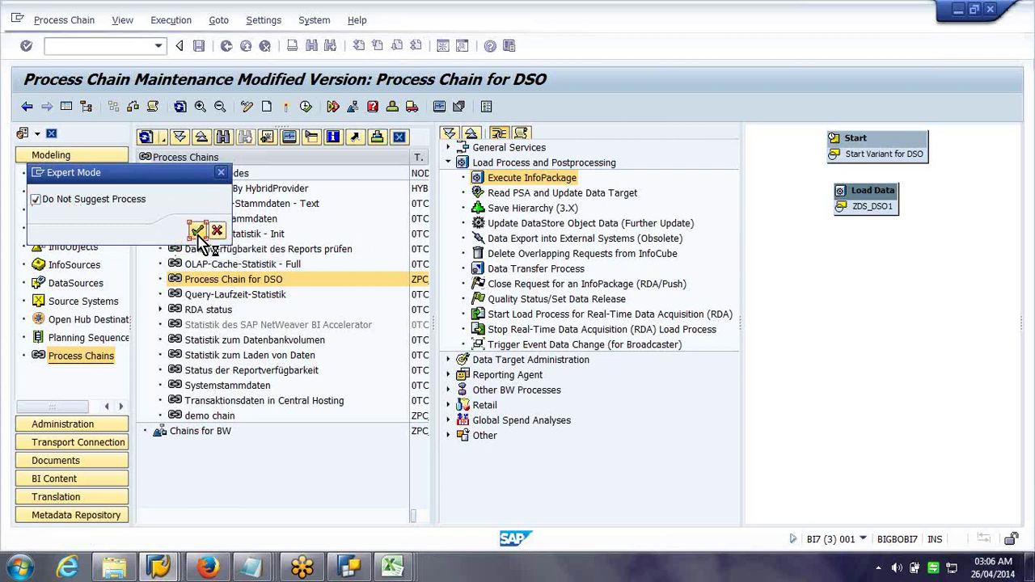
Look up the technical name of the ZDS_DSO1 / FILEUPLOAD -> ZZDSO data transfer process in the InfoProvider tree for insertion into the chain
{"action": "left_click", "coordinate": [524, 269]}
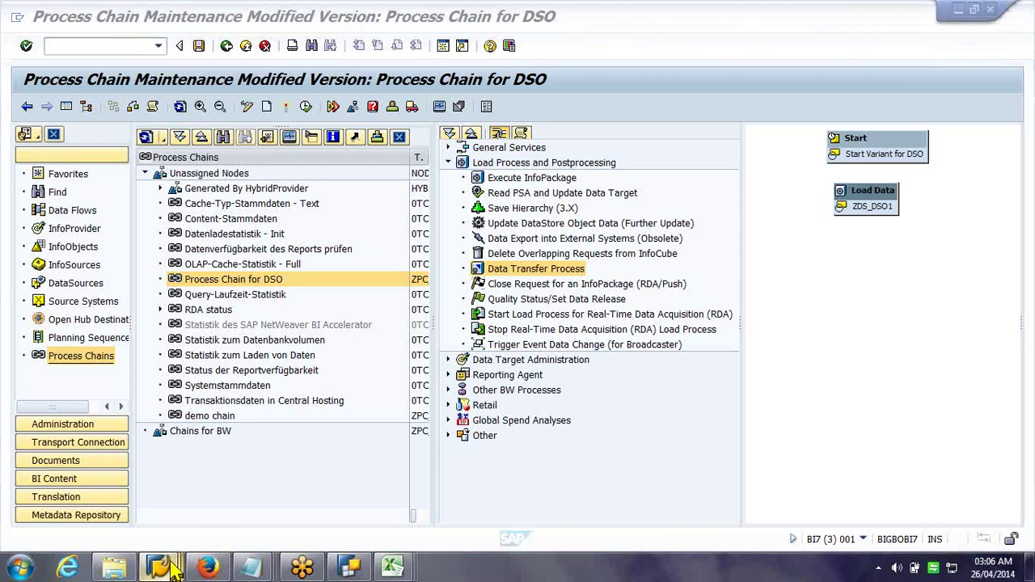
{"action": "left_click", "coordinate": [171, 566]}
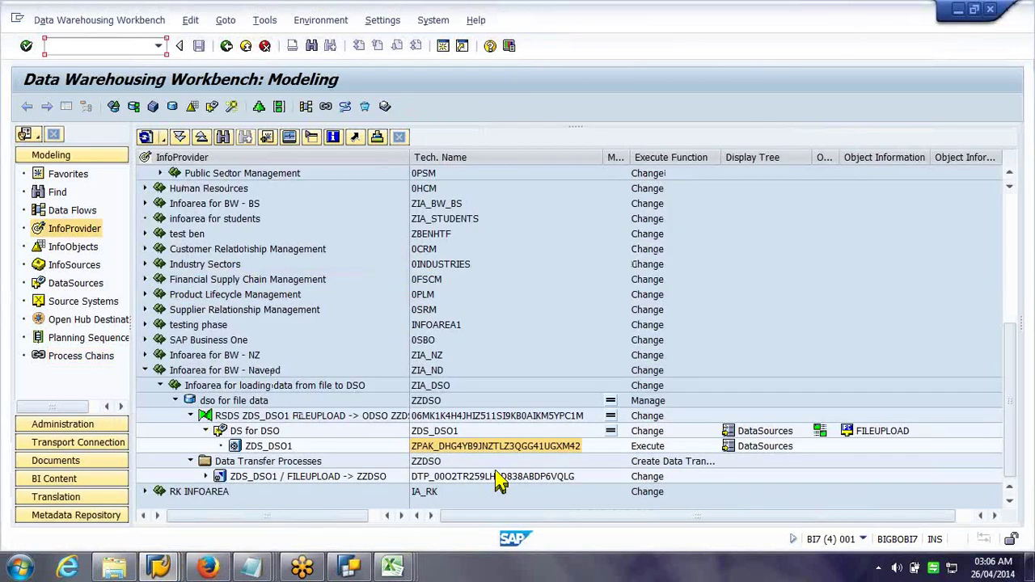
{"action": "left_click", "coordinate": [959, 11]}
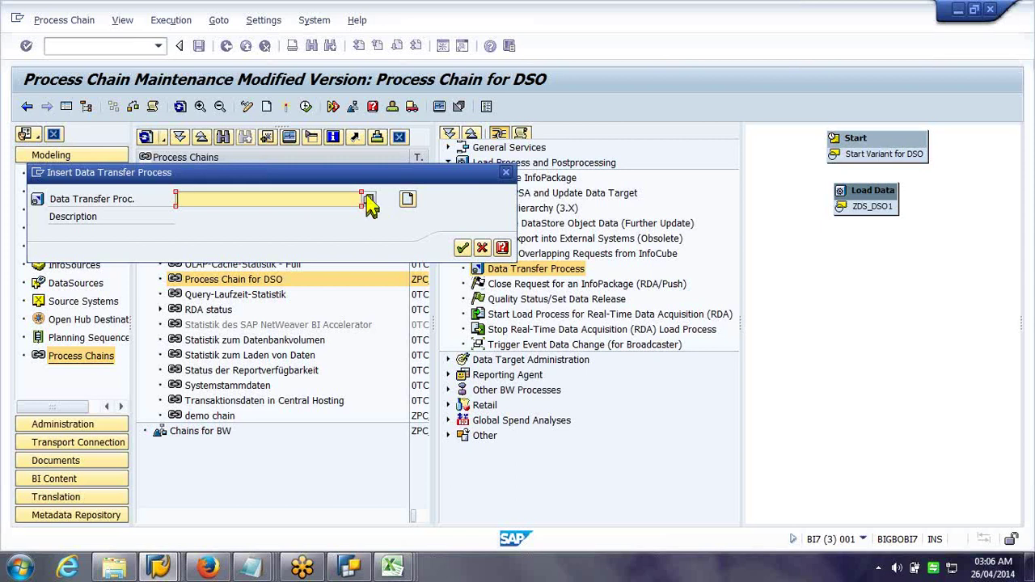
Find DTP_00O2TR259LH9D838ABDP6VQLG in the list of data transfer processes and insert it into the process chain
{"action": "left_click", "coordinate": [368, 200]}
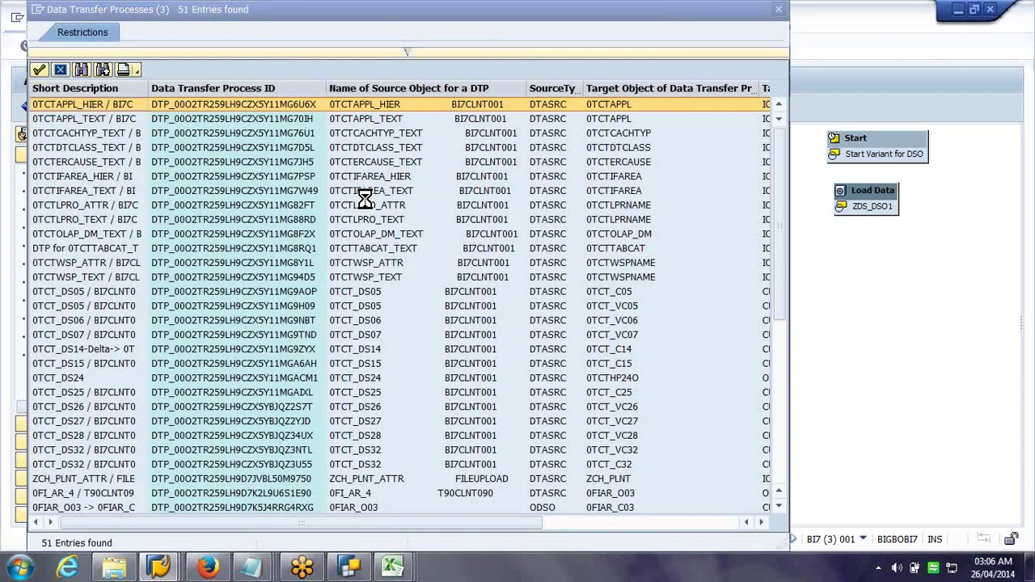
{"action": "left_click", "coordinate": [81, 70]}
{"action": "type", "text": "DTP_00O2TR259LH9D838ABDP6VQLG"}
{"action": "key", "text": "Return"}
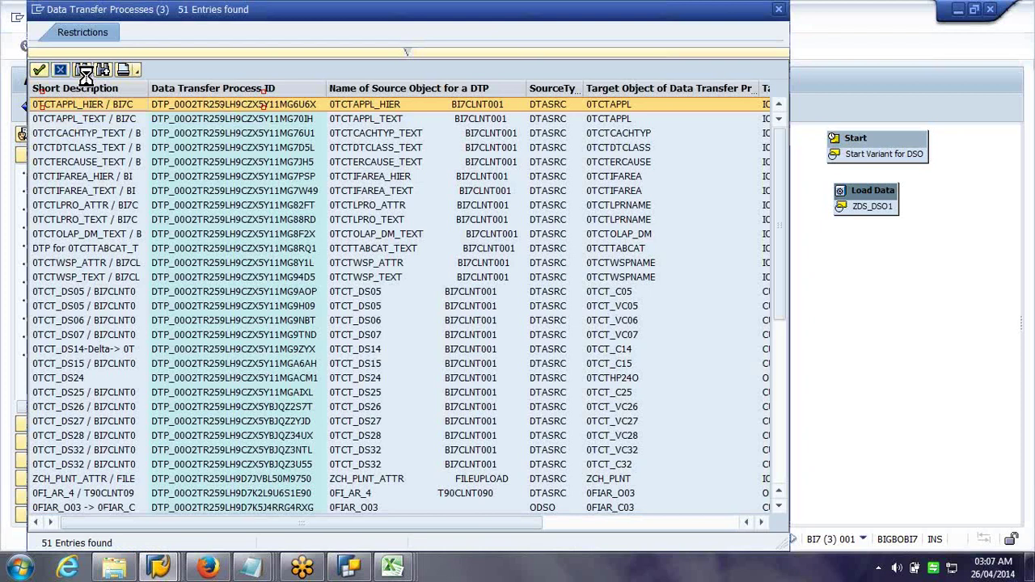
{"action": "left_click", "coordinate": [36, 70]}
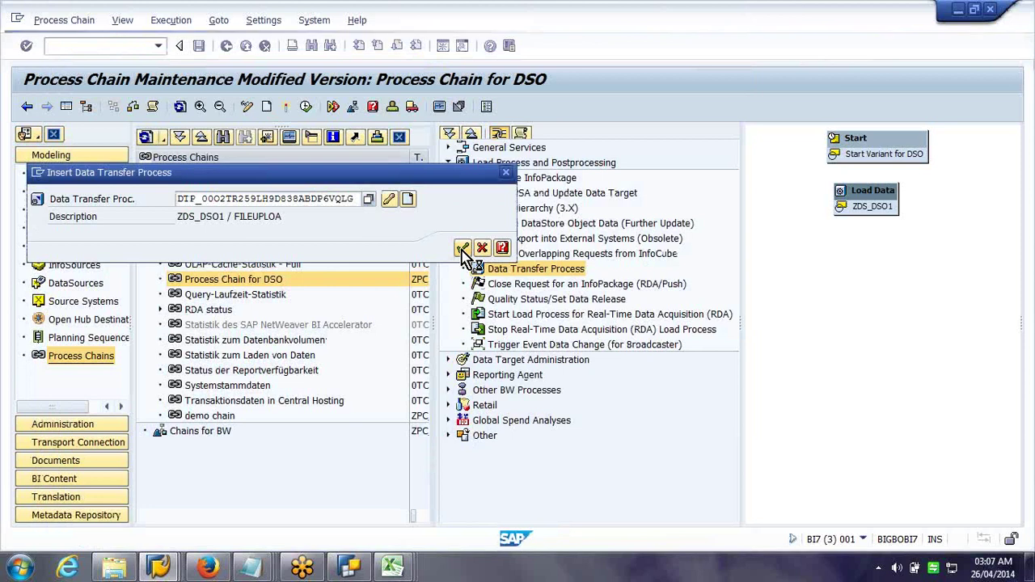
{"action": "left_click", "coordinate": [463, 249]}
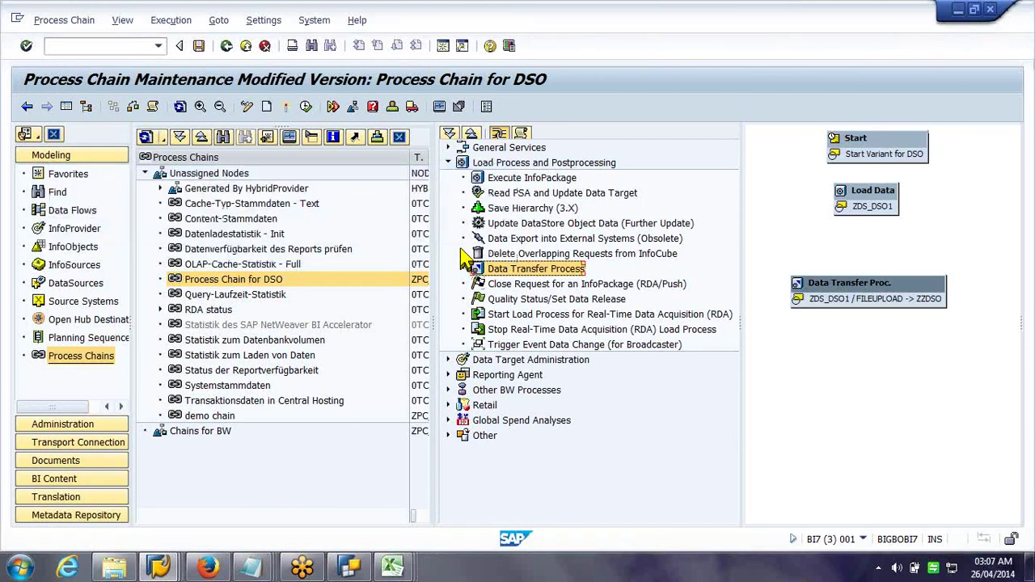
Start inserting an Activate DataStore Object Data process from Data Target Administration and check the list of existing process variants
{"action": "left_click", "coordinate": [449, 163]}
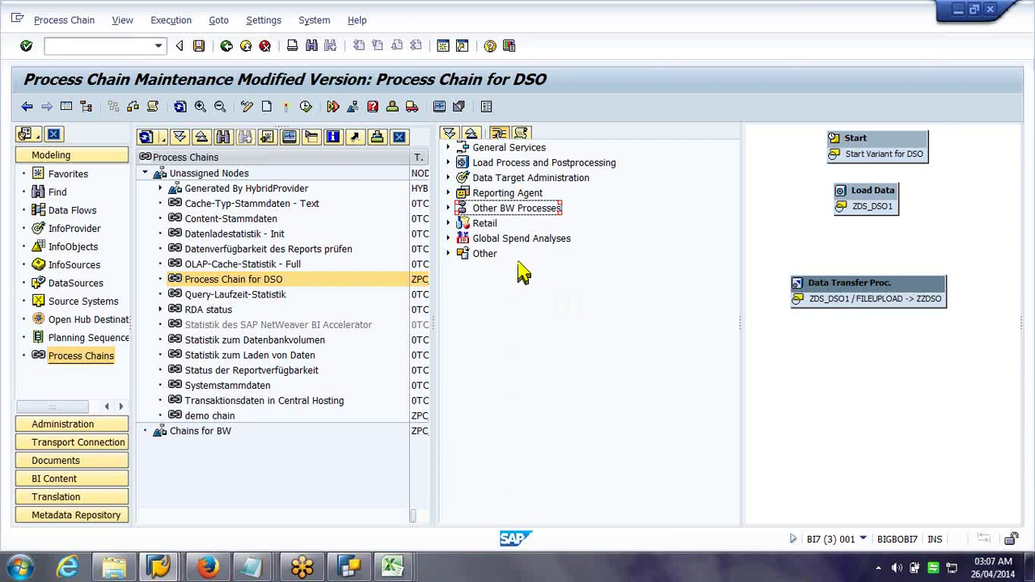
{"action": "left_click", "coordinate": [463, 181]}
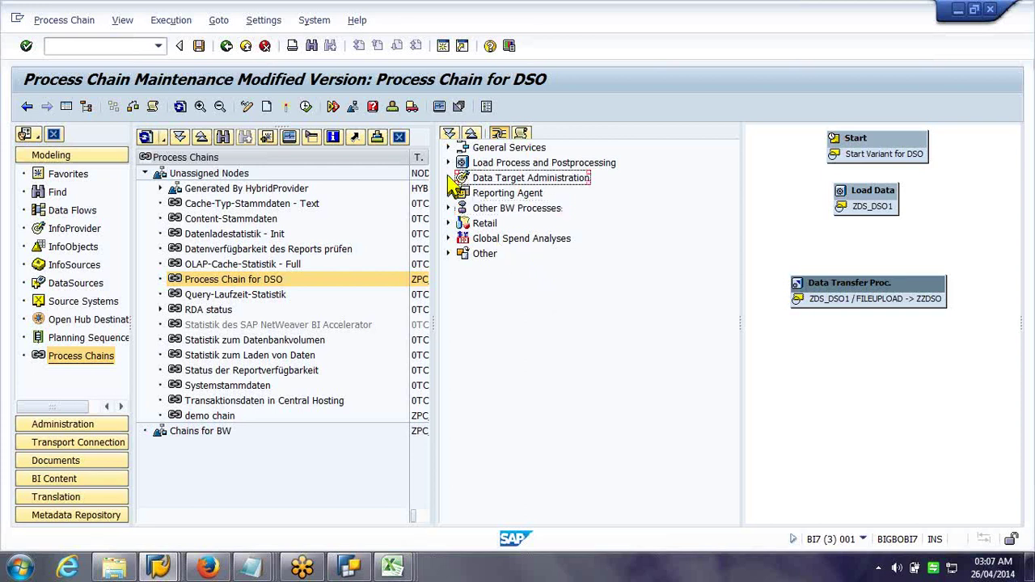
{"action": "left_click", "coordinate": [449, 177]}
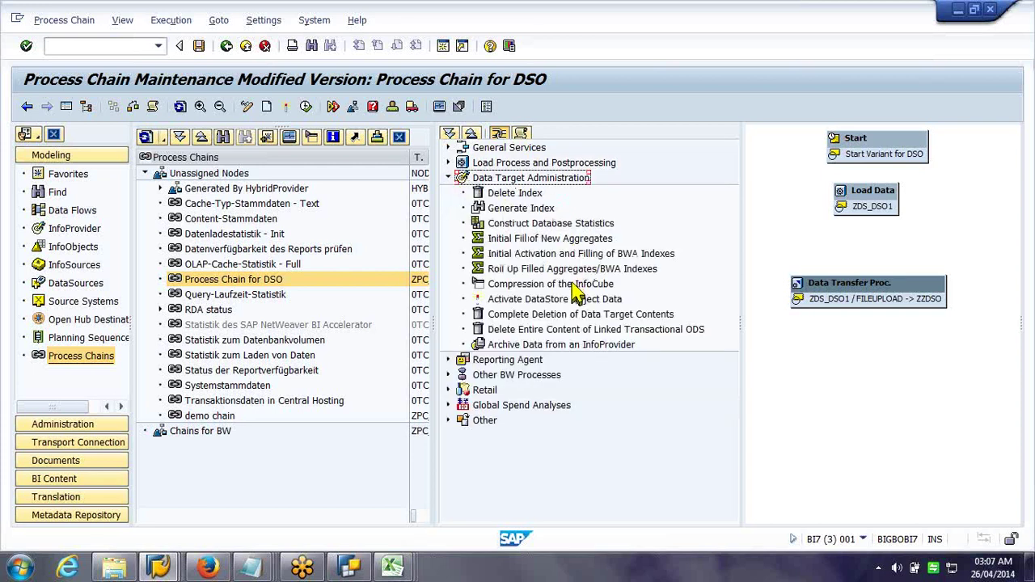
{"action": "left_click", "coordinate": [564, 298]}
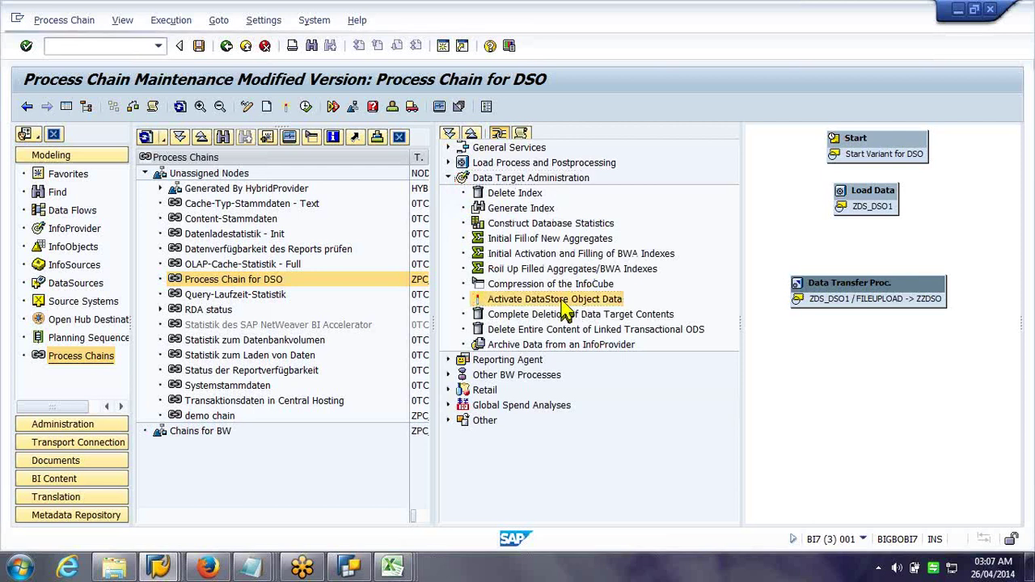
{"action": "double_click", "coordinate": [565, 304]}
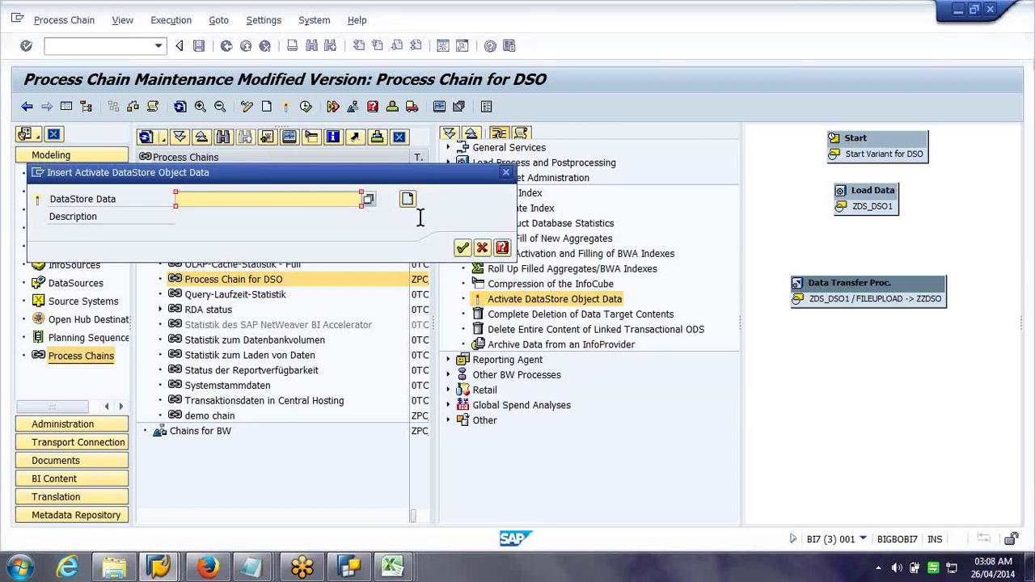
{"action": "left_click", "coordinate": [367, 201]}
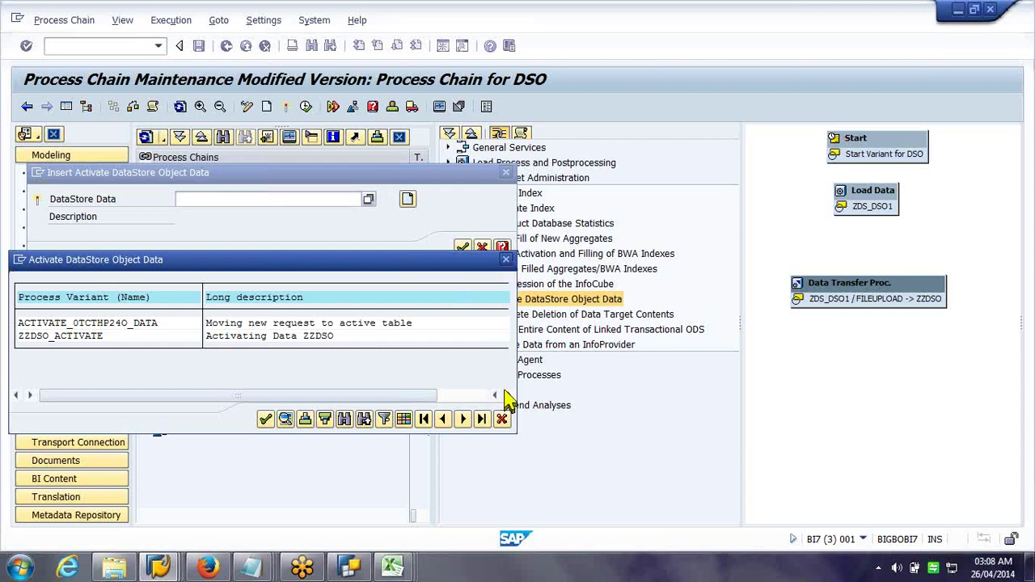
{"action": "left_click", "coordinate": [502, 418]}
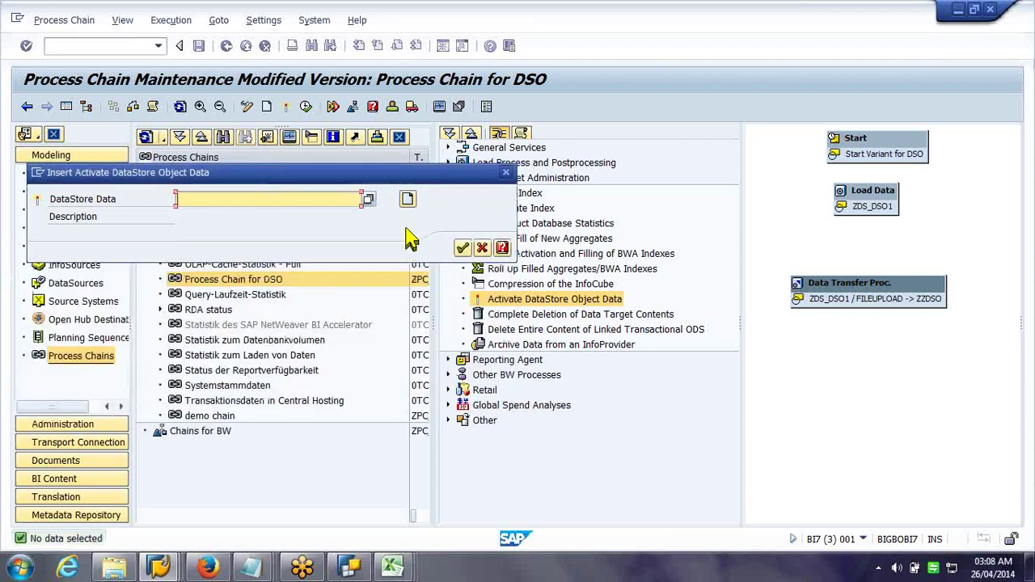
Start a new process variant named zact_NZ for the DataStore activation, placing its dialog lower so the insert dialog is uncovered
{"action": "left_click", "coordinate": [408, 202]}
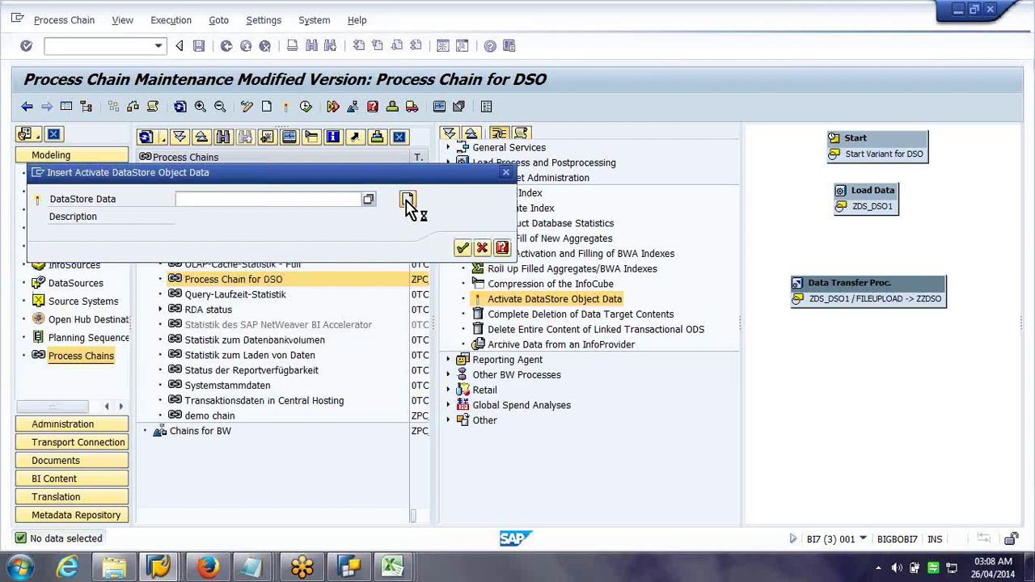
{"action": "type", "text": "z"}
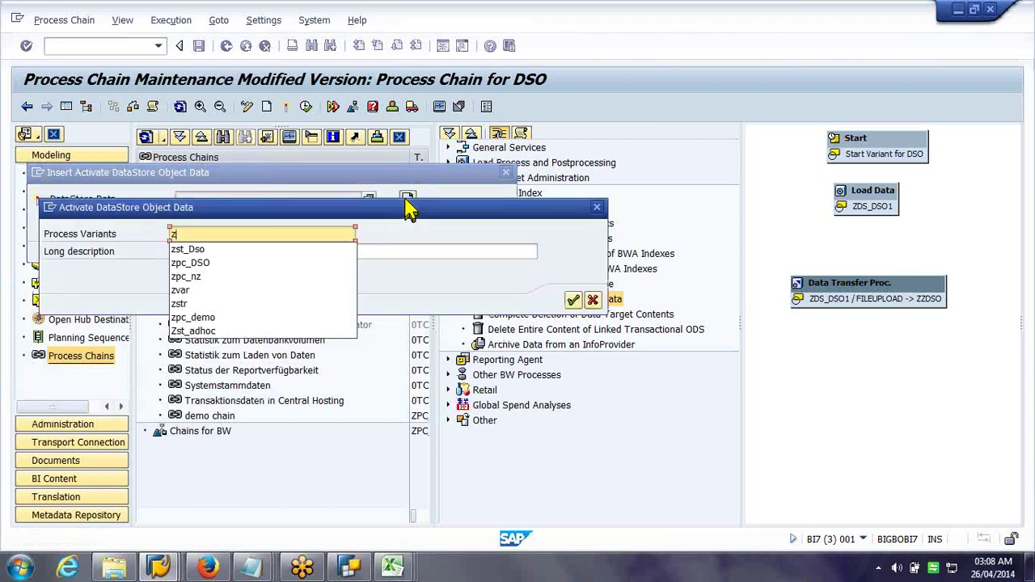
{"action": "type", "text": "act_NZ"}
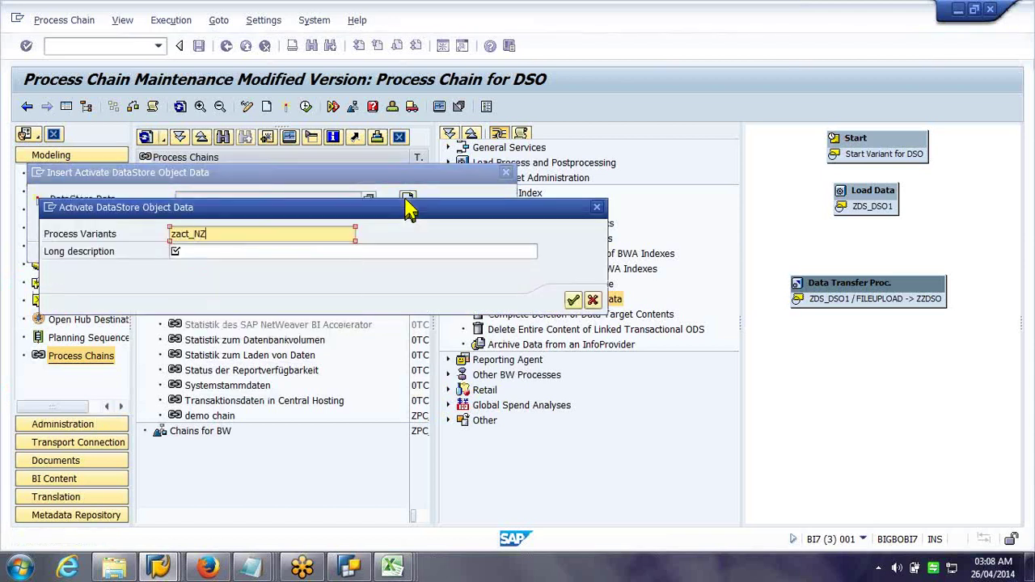
{"action": "key", "text": "Tab"}
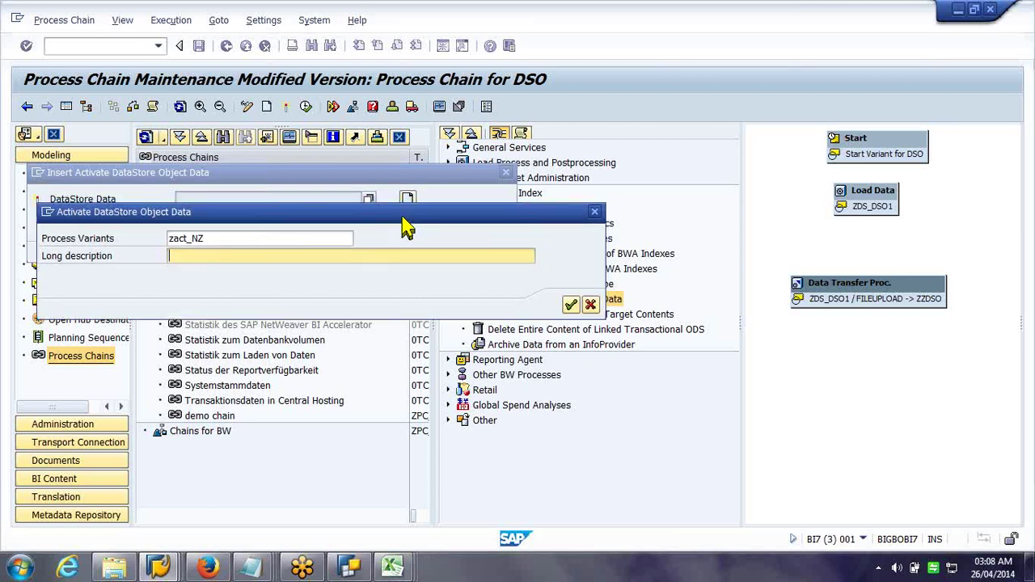
{"action": "left_click_drag", "start_coordinate": [407, 215], "coordinate": [403, 273]}
{"action": "left_click_drag", "start_coordinate": [404, 314], "coordinate": [437, 312]}
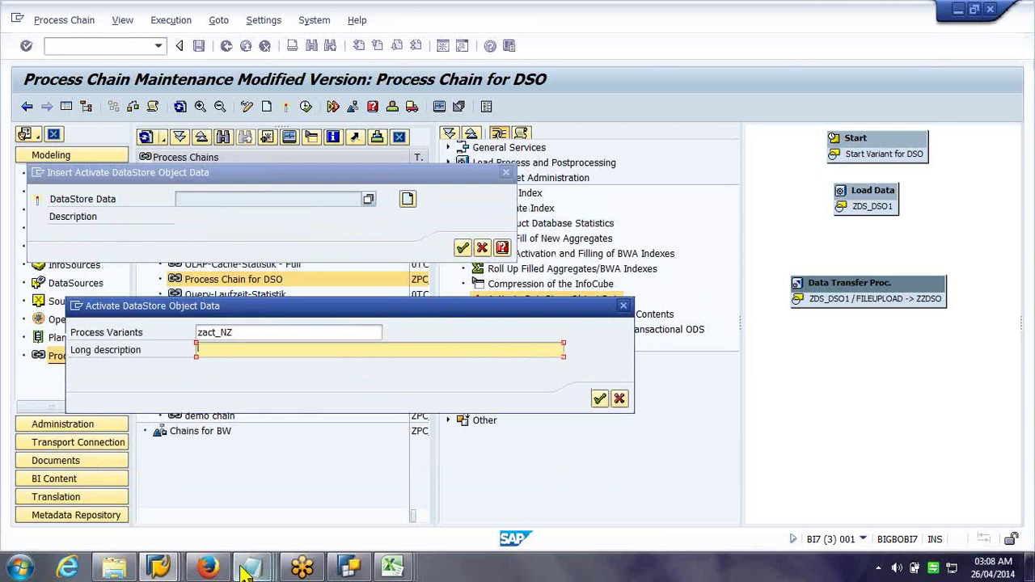
Switch to the untitled Notepad notes and append the line "process variant -- access object indirectly via variant"
{"action": "left_click", "coordinate": [248, 570]}
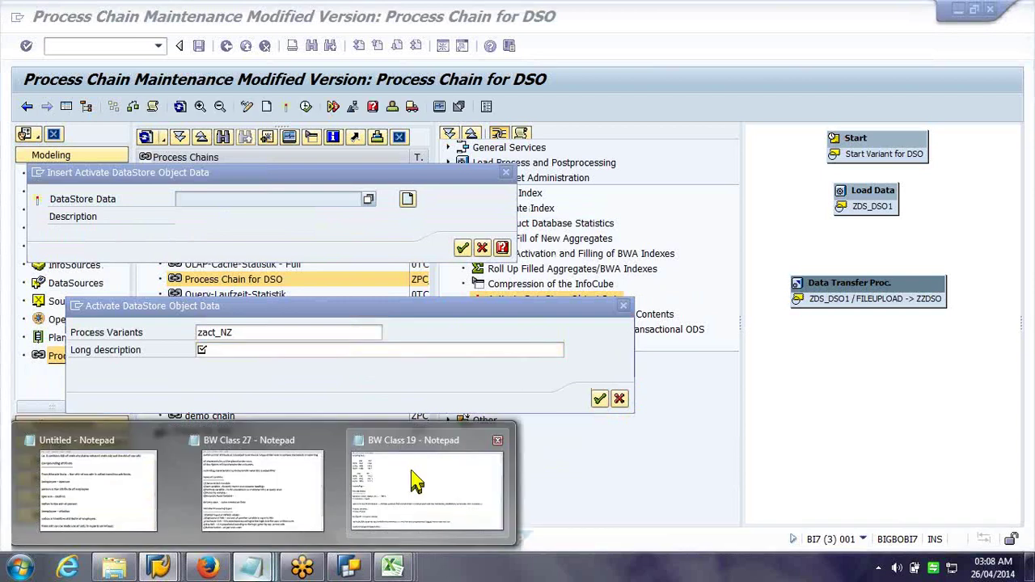
{"action": "left_click", "coordinate": [415, 481]}
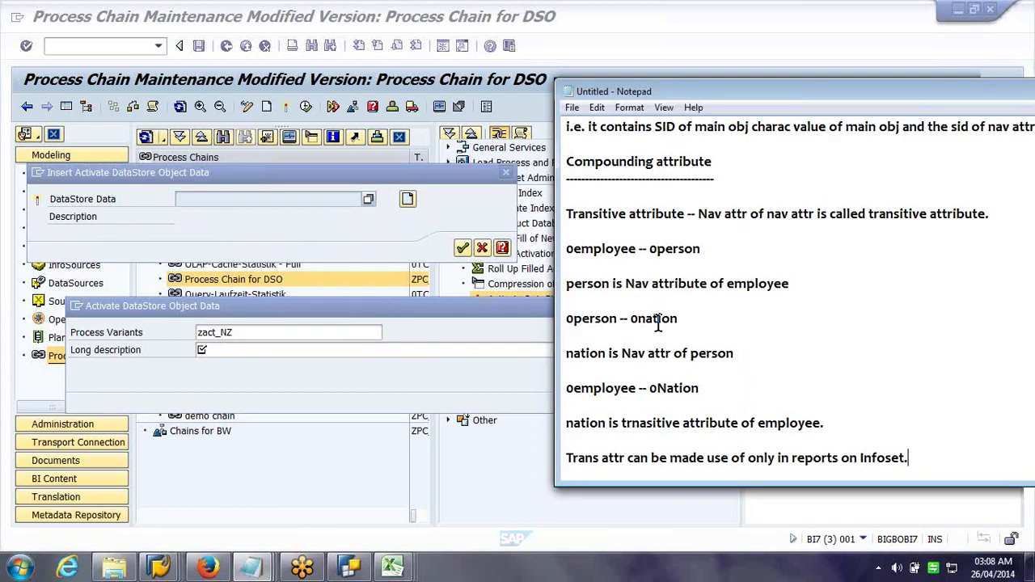
{"action": "key", "text": "Return"}
{"action": "key", "text": "Return"}
{"action": "type", "text": "process varinat -- access object indirectly via variabt"}
{"action": "key", "text": "Left"}
{"action": "key", "text": "BackSpace"}
{"action": "type", "text": "n"}
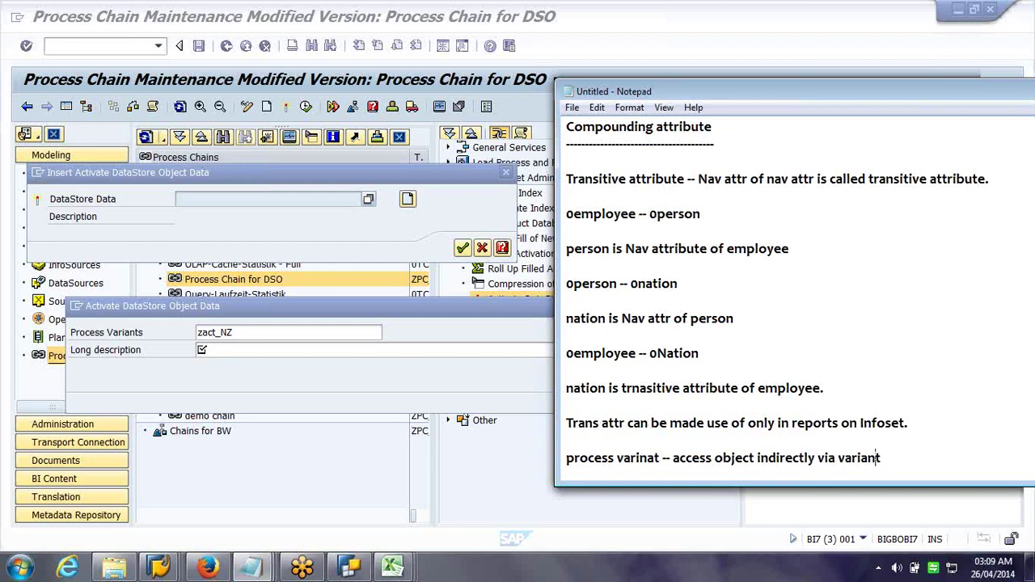
{"action": "left_click", "coordinate": [656, 458]}
{"action": "key", "text": "BackSpace"}
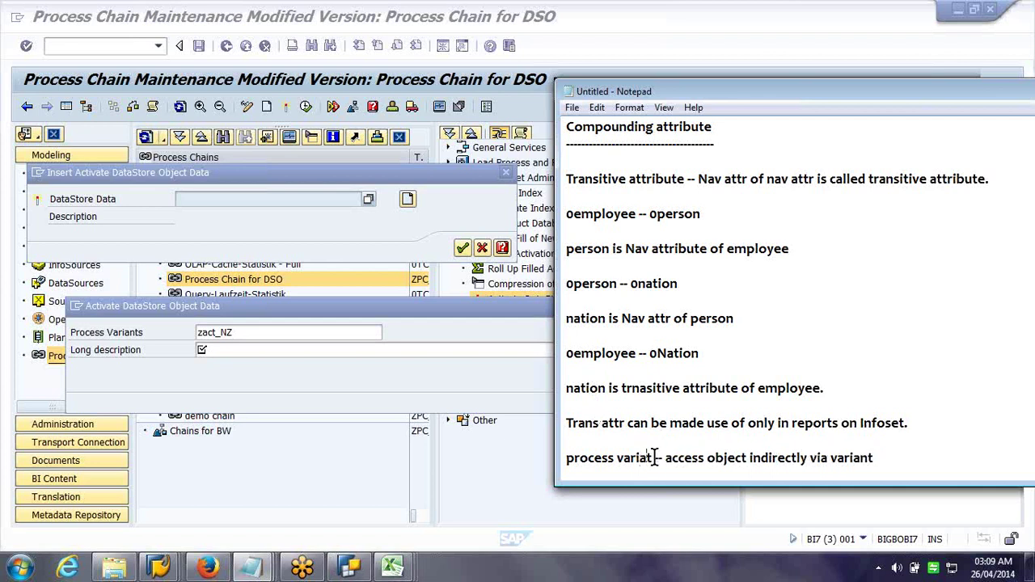
{"action": "type", "text": "n"}
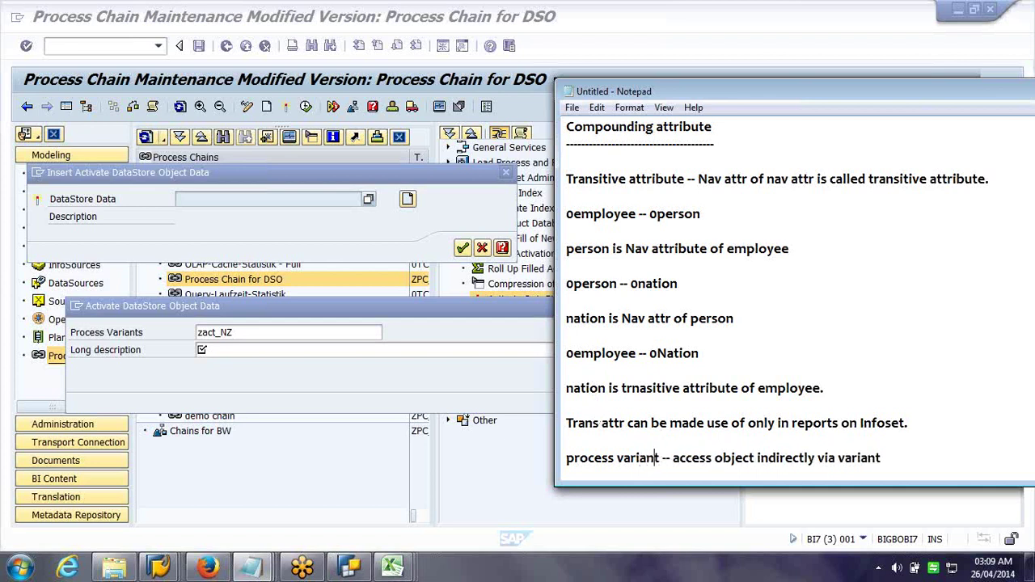
Return to the SAP variant dialog, set the long description to "Activate DSO ZZDSO" and create the variant
{"action": "left_click", "coordinate": [396, 321]}
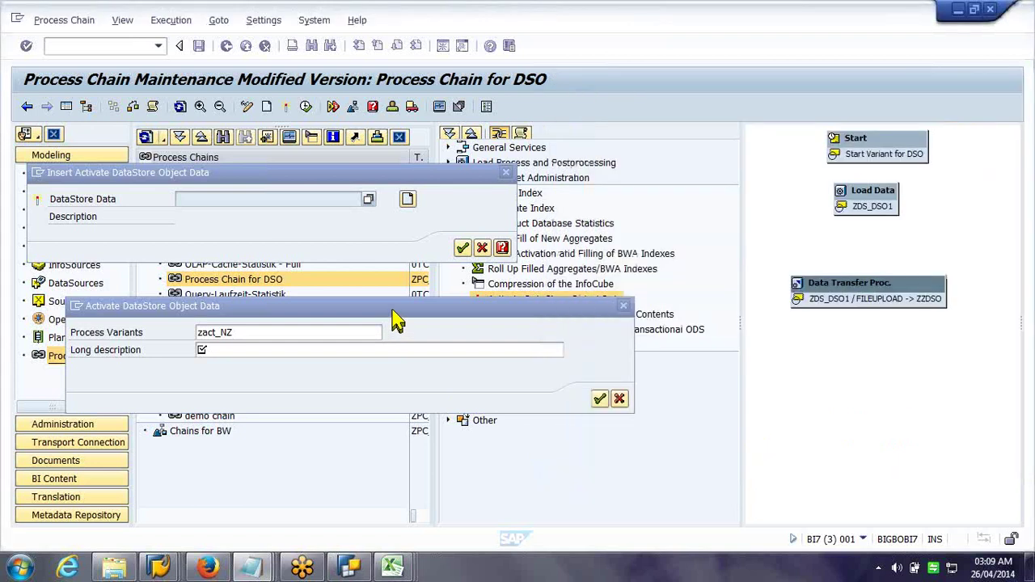
{"action": "left_click", "coordinate": [386, 350]}
{"action": "type", "text": "DSO"}
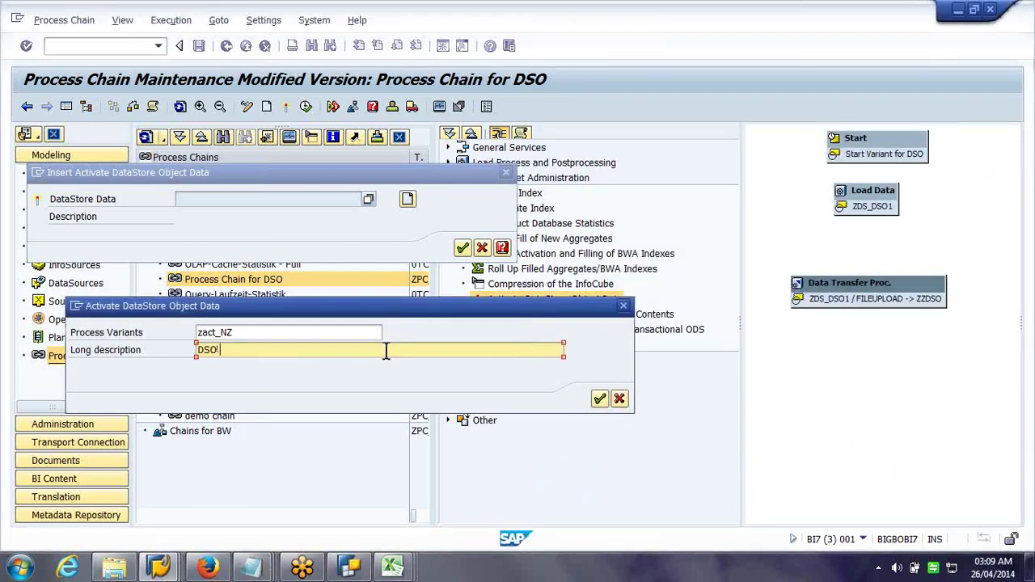
{"action": "type", "text": " activation"}
{"action": "key", "text": "Home"}
{"action": "type", "text": "Activate"}
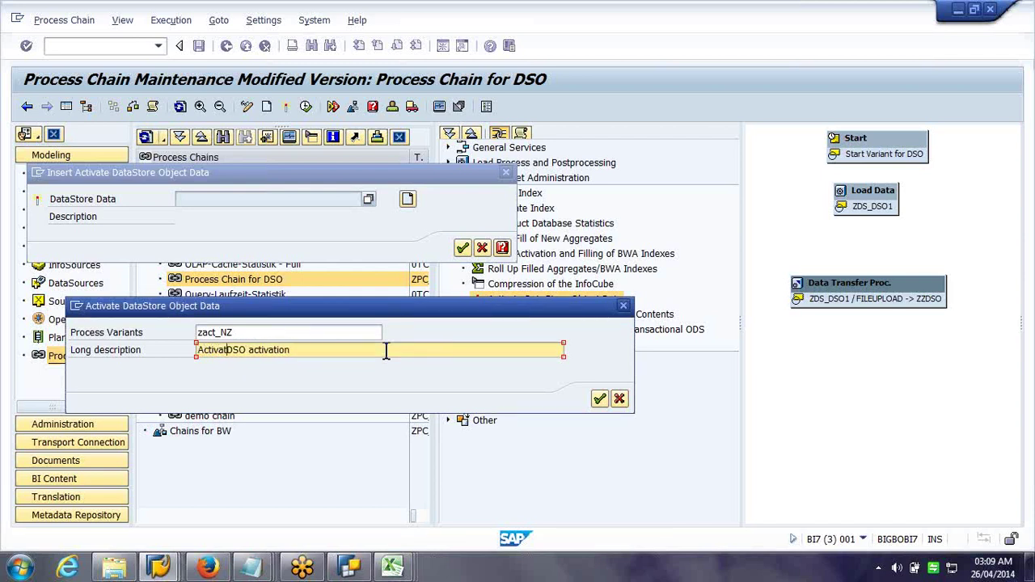
{"action": "key", "text": "Delete"}
{"action": "key", "text": "Delete"}
{"action": "key", "text": "Delete"}
{"action": "key", "text": "Delete"}
{"action": "key", "text": "Delete"}
{"action": "key", "text": "Delete"}
{"action": "key", "text": "Delete"}
{"action": "key", "text": "Delete"}
{"action": "key", "text": "Delete"}
{"action": "key", "text": "Delete"}
{"action": "type", "text": "ZZDSO"}
{"action": "left_click", "coordinate": [600, 400]}
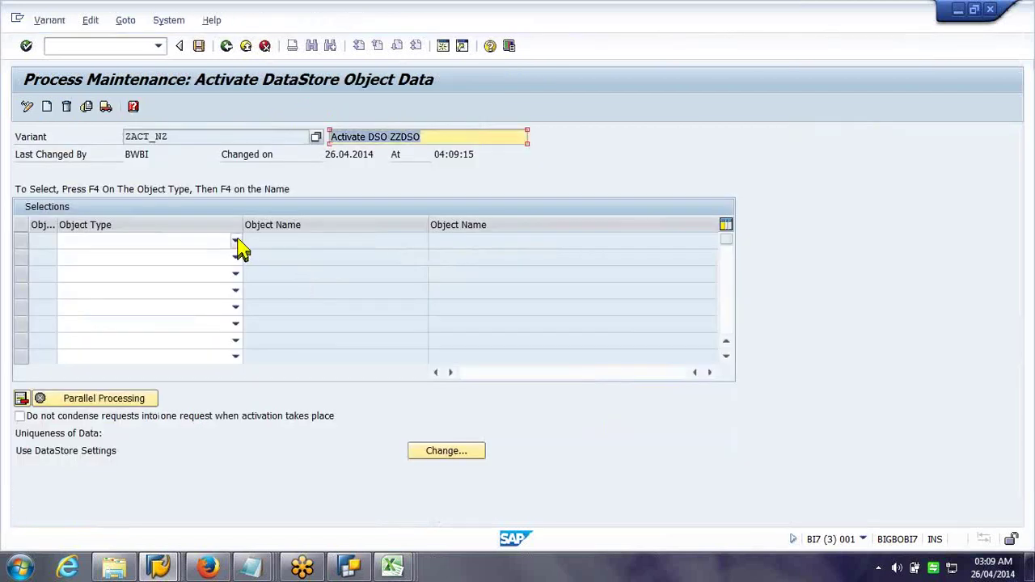
Assign the DataStore Object ZZDSO to the ZACT_NZ variant and insert the activation process into the chain
{"action": "left_click", "coordinate": [236, 243]}
{"action": "left_click", "coordinate": [238, 255]}
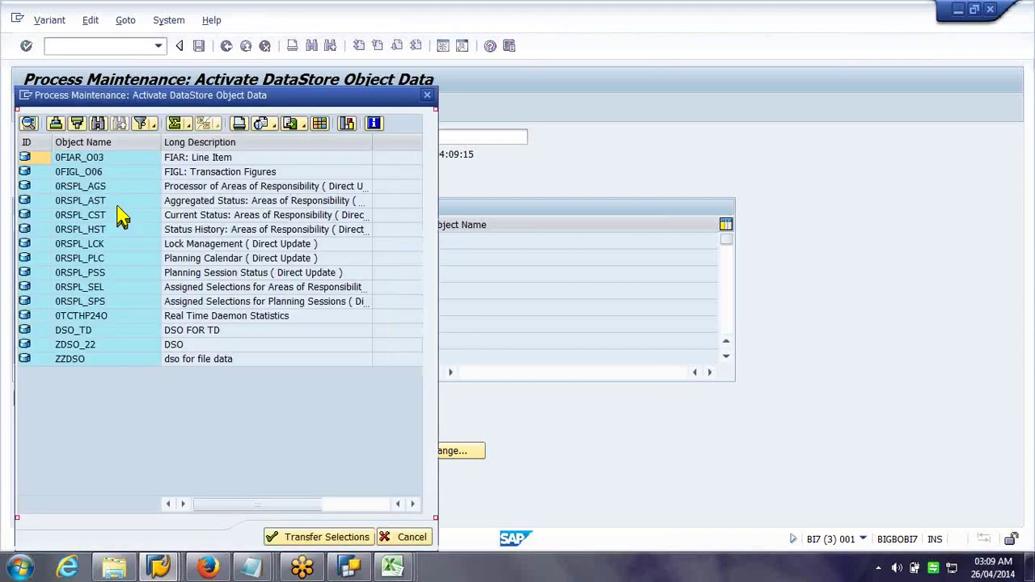
{"action": "double_click", "coordinate": [81, 360]}
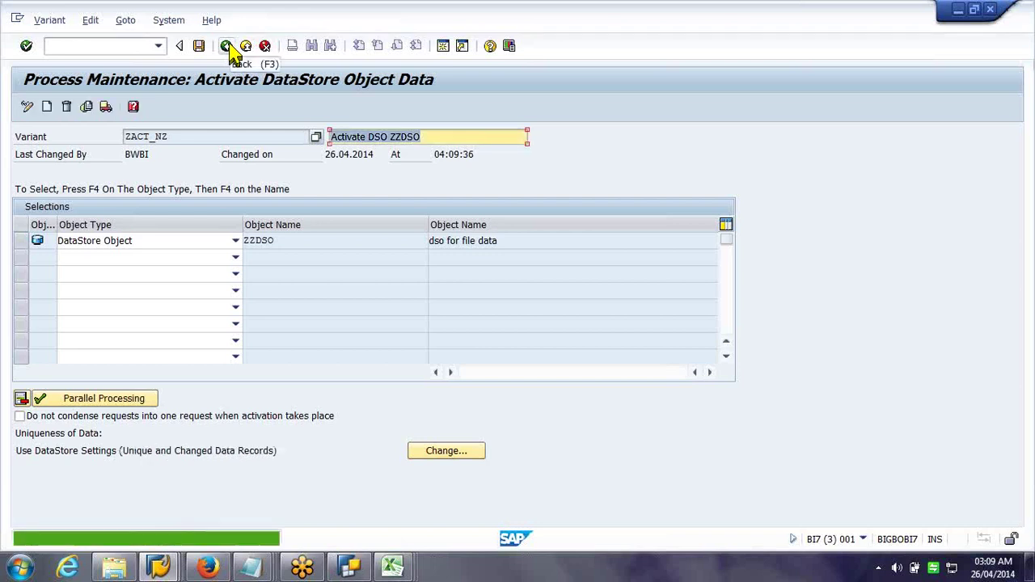
{"action": "left_click", "coordinate": [229, 47]}
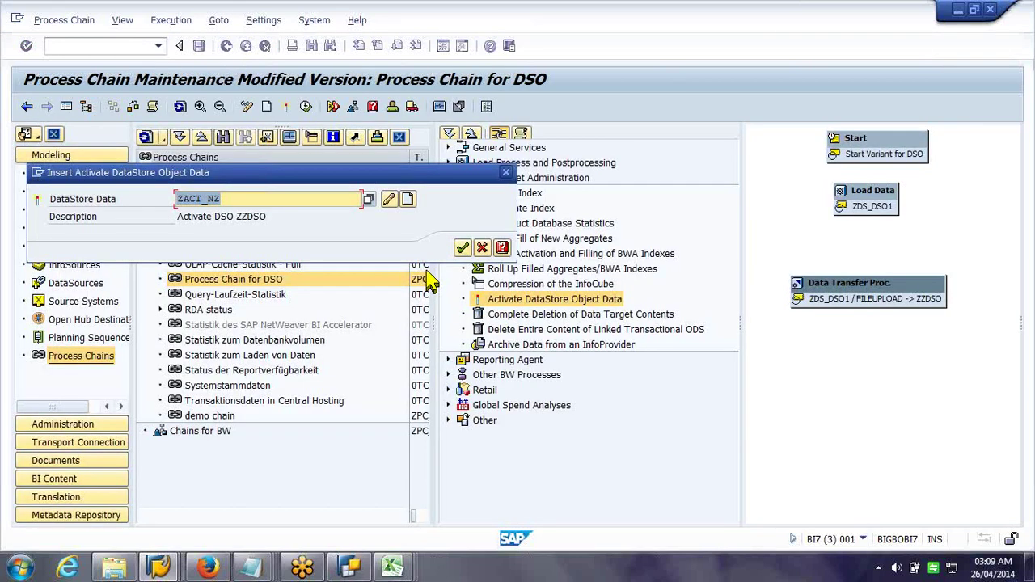
{"action": "left_click", "coordinate": [462, 248]}
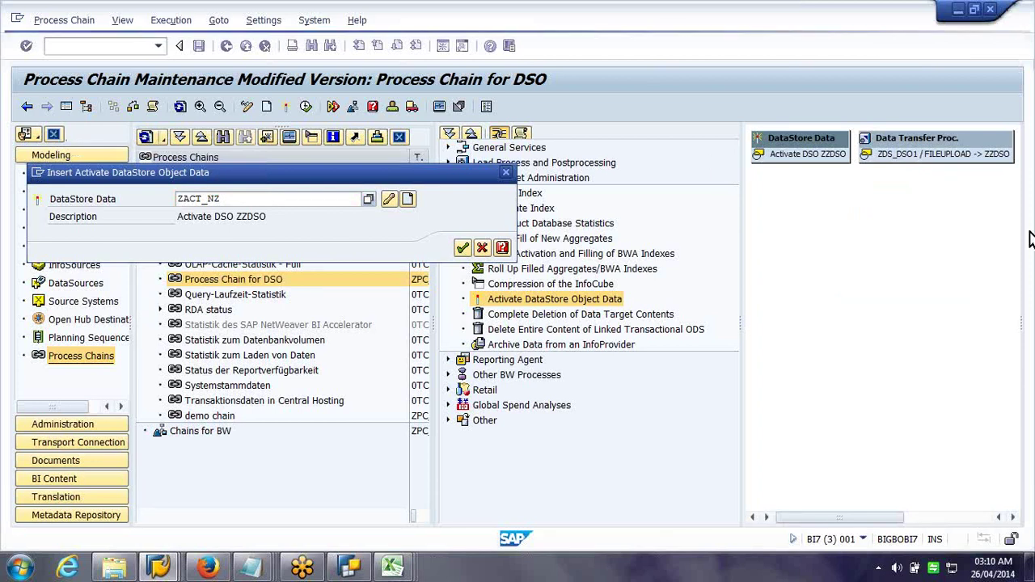
{"action": "key", "text": "Return"}
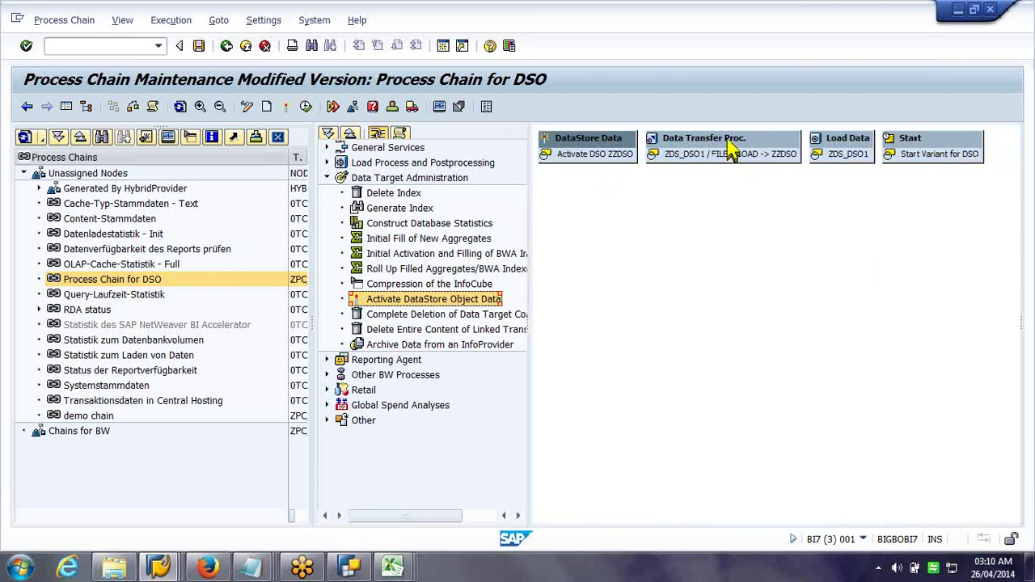
Arrange the chain nodes in a vertical column in the order Start, Load Data, Data Transfer Proc. and DataStore Data
{"action": "left_click_drag", "start_coordinate": [728, 148], "coordinate": [752, 357]}
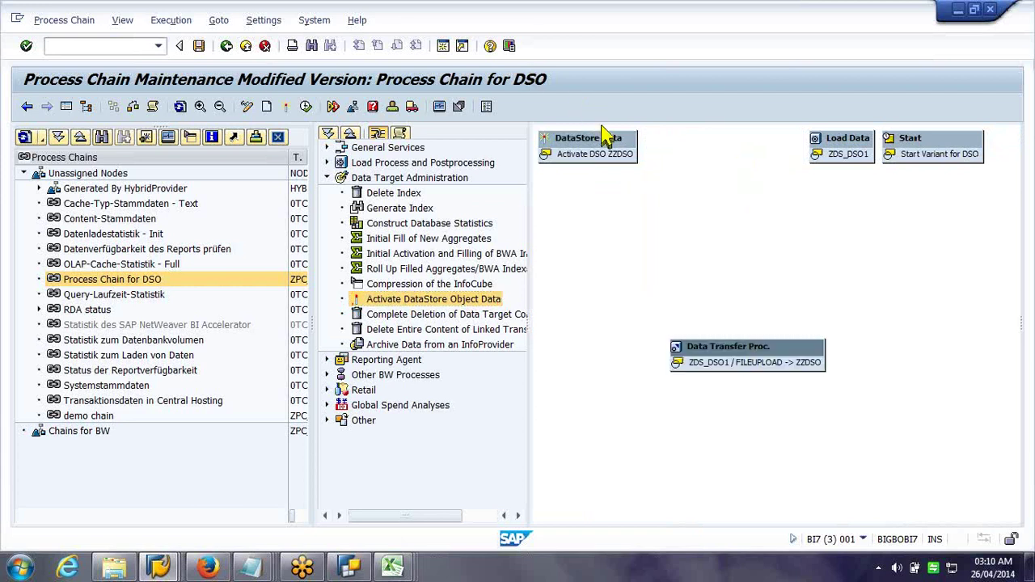
{"action": "left_click_drag", "start_coordinate": [608, 142], "coordinate": [794, 311]}
{"action": "left_click_drag", "start_coordinate": [704, 142], "coordinate": [609, 242]}
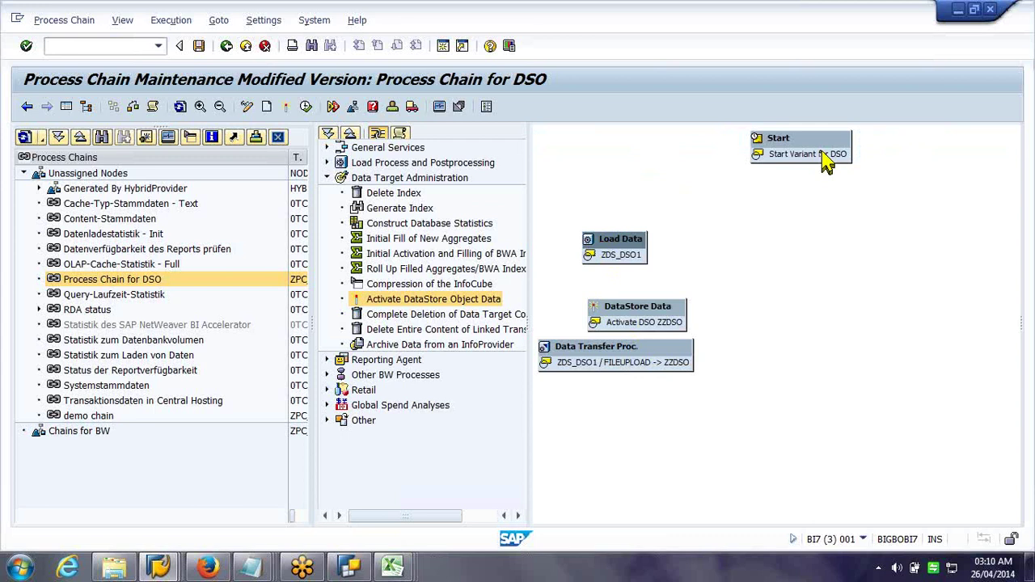
{"action": "left_click_drag", "start_coordinate": [814, 150], "coordinate": [805, 282]}
{"action": "left_click_drag", "start_coordinate": [619, 234], "coordinate": [763, 181]}
{"action": "left_click_drag", "start_coordinate": [667, 338], "coordinate": [766, 392]}
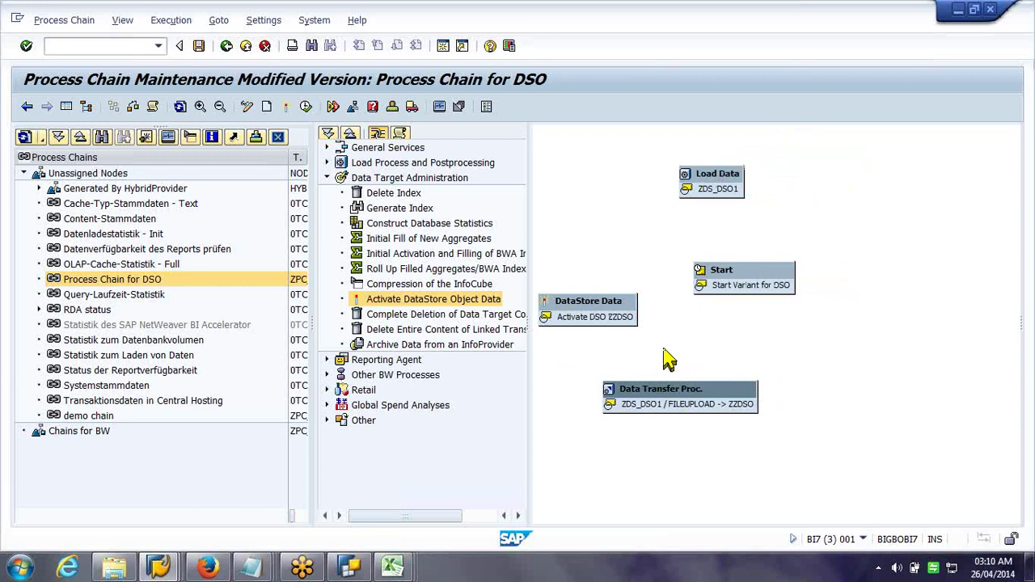
{"action": "left_click_drag", "start_coordinate": [744, 285], "coordinate": [746, 276]}
{"action": "left_click_drag", "start_coordinate": [726, 174], "coordinate": [565, 229]}
{"action": "left_click_drag", "start_coordinate": [723, 275], "coordinate": [680, 159]}
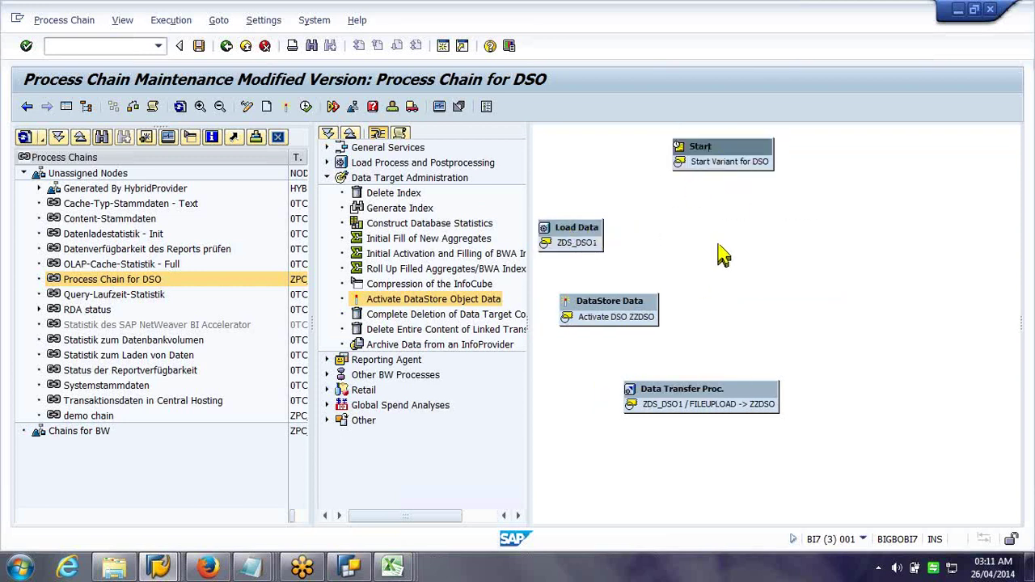
{"action": "left_click_drag", "start_coordinate": [575, 247], "coordinate": [711, 241]}
{"action": "left_click_drag", "start_coordinate": [628, 307], "coordinate": [748, 471]}
{"action": "left_click_drag", "start_coordinate": [680, 389], "coordinate": [677, 307]}
{"action": "mouse_move", "coordinate": [656, 459]}
{"action": "left_mouse_down"}
{"action": "mouse_move", "coordinate": [659, 394]}
{"action": "mouse_move", "coordinate": [647, 368]}
{"action": "left_mouse_up"}
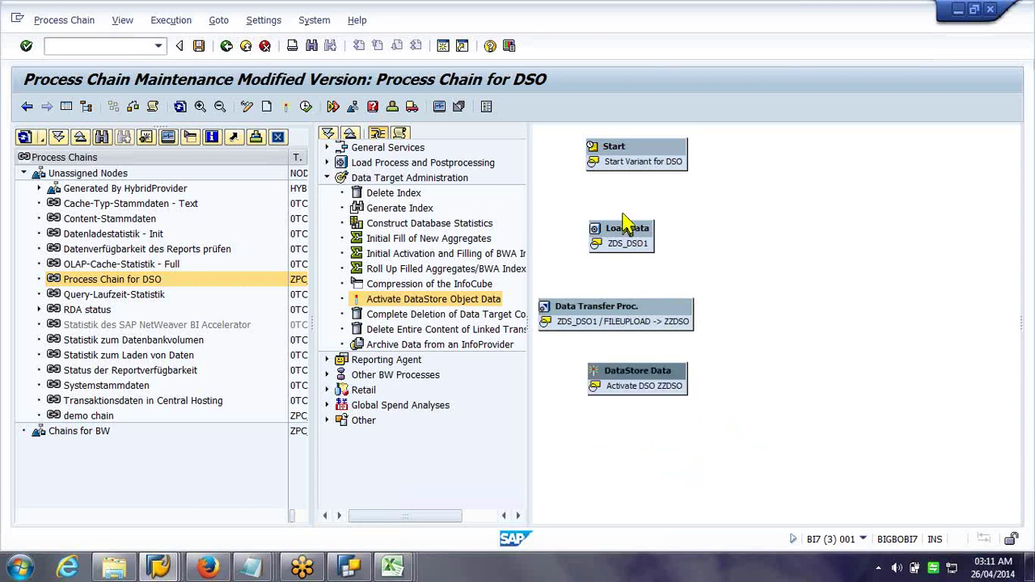
Link Start to Load Data, and connect Load Data to the Data Transfer Process with the successful condition
{"action": "mouse_move", "coordinate": [619, 159]}
{"action": "left_mouse_down"}
{"action": "mouse_move", "coordinate": [638, 191]}
{"action": "mouse_move", "coordinate": [628, 229]}
{"action": "left_mouse_up"}
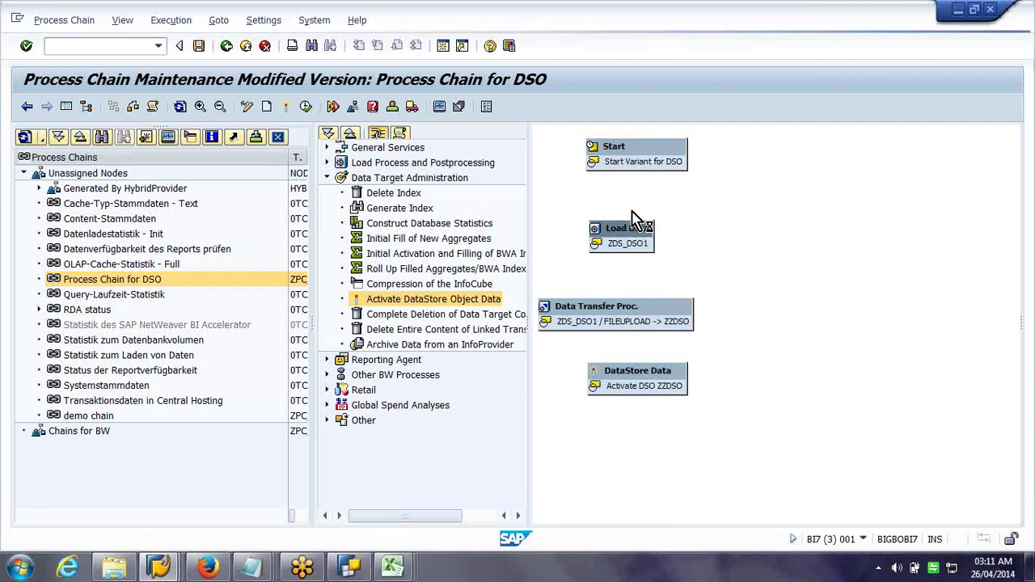
{"action": "mouse_move", "coordinate": [629, 241]}
{"action": "left_mouse_down"}
{"action": "mouse_move", "coordinate": [659, 280]}
{"action": "mouse_move", "coordinate": [662, 304]}
{"action": "left_mouse_up"}
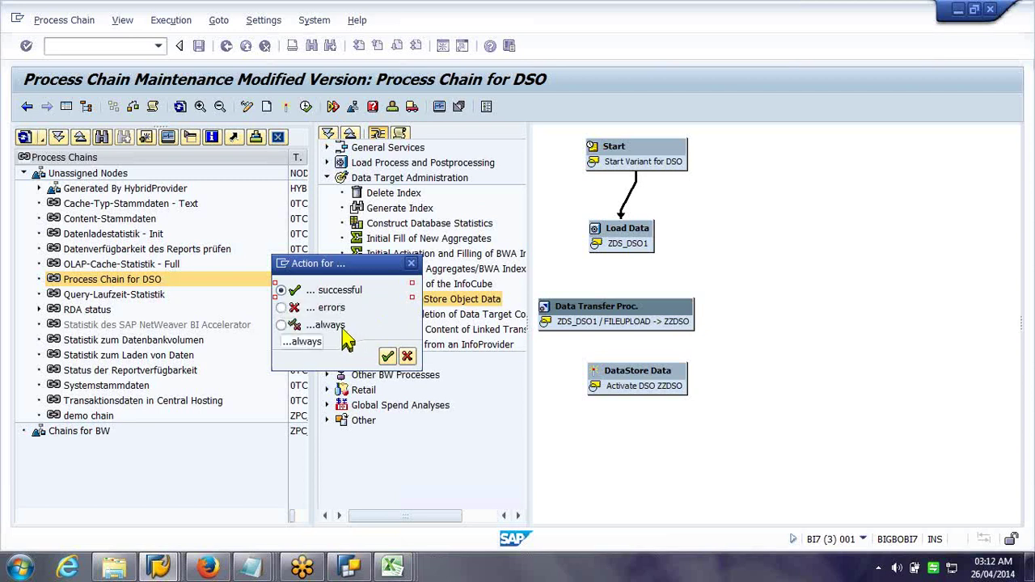
{"action": "left_click", "coordinate": [387, 357]}
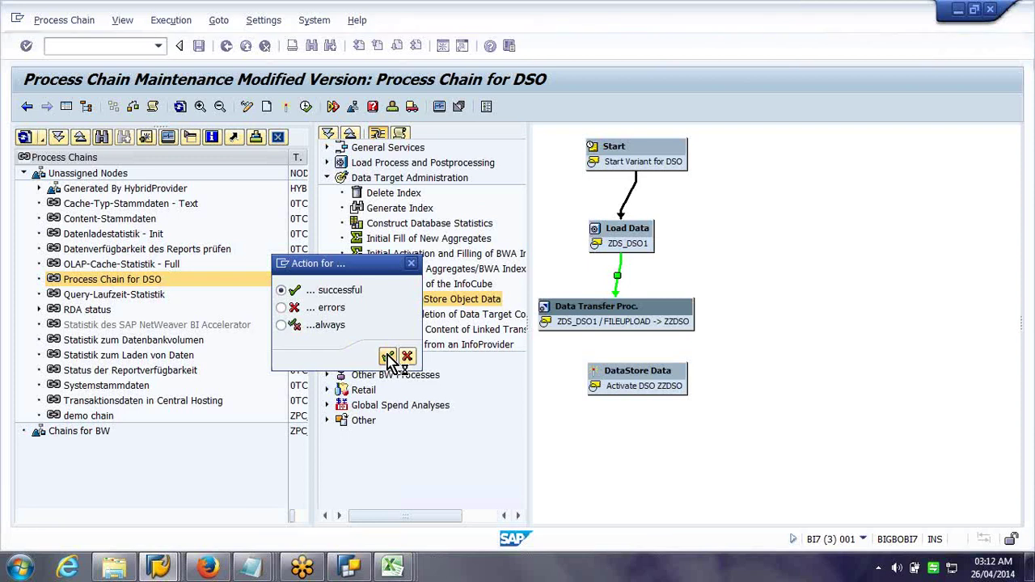
{"action": "left_click", "coordinate": [389, 359]}
Move DataStore Data lower in the chain and link the Data Transfer Process to it with the successful condition
{"action": "left_click_drag", "start_coordinate": [612, 373], "coordinate": [609, 462]}
{"action": "left_click_drag", "start_coordinate": [623, 324], "coordinate": [631, 465]}
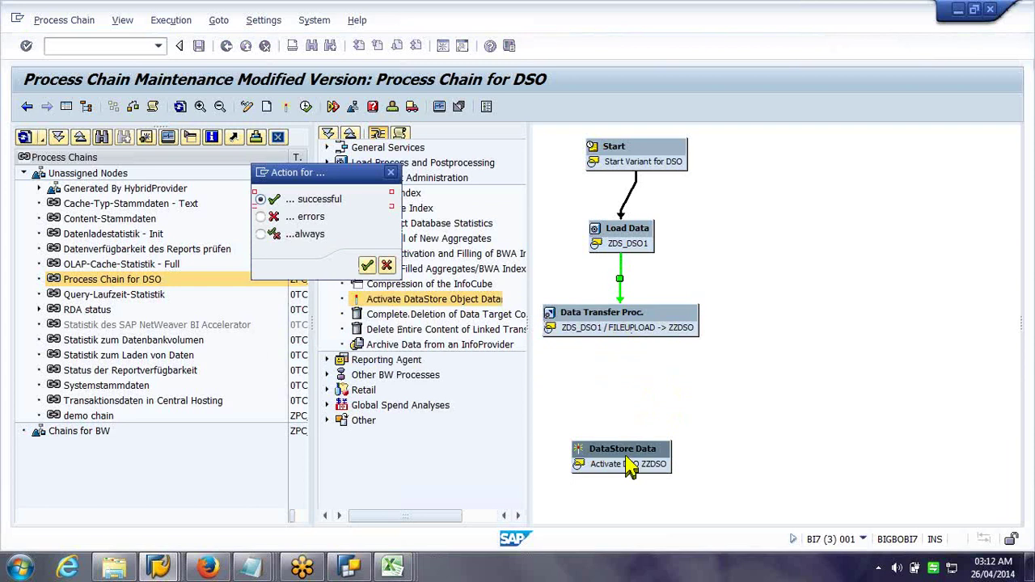
{"action": "left_click", "coordinate": [368, 267]}
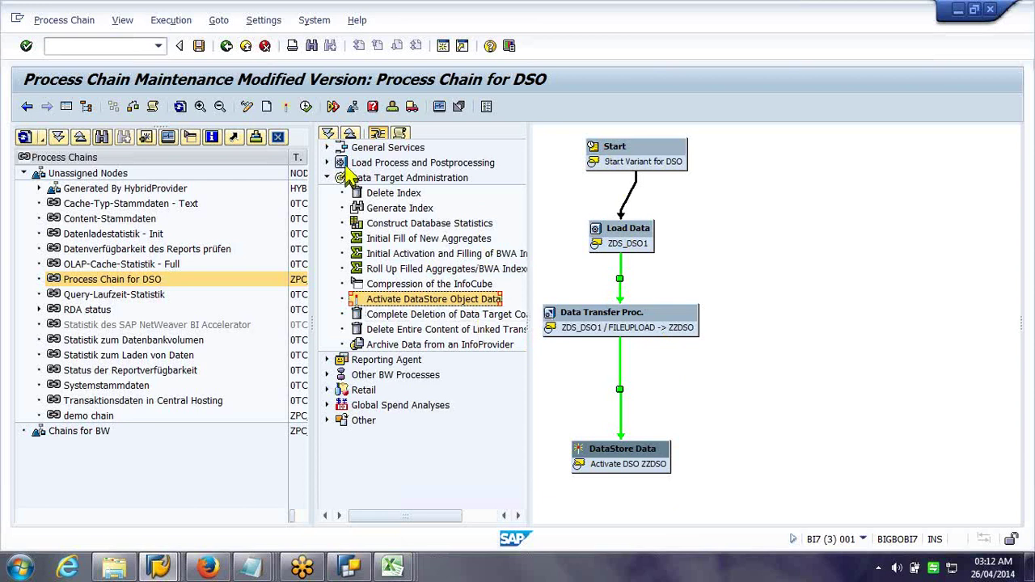
Activate the Process Chain for DSO and refresh its layout into an evenly arranged column
{"action": "left_click", "coordinate": [286, 107]}
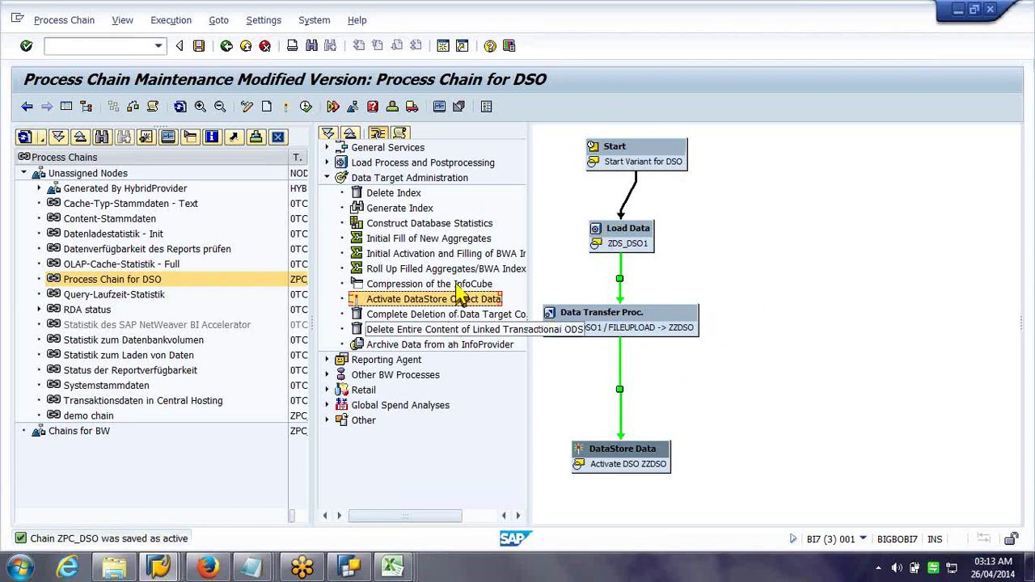
{"action": "left_click", "coordinate": [181, 106]}
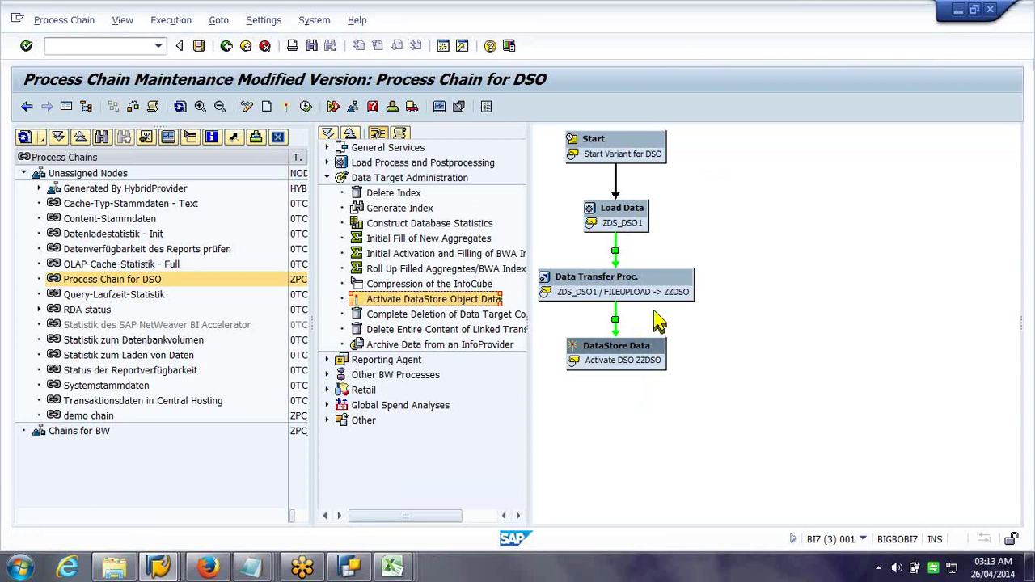
Try to schedule the Process Chain for DSO, then back out of the job priority selection
{"action": "left_click", "coordinate": [306, 107]}
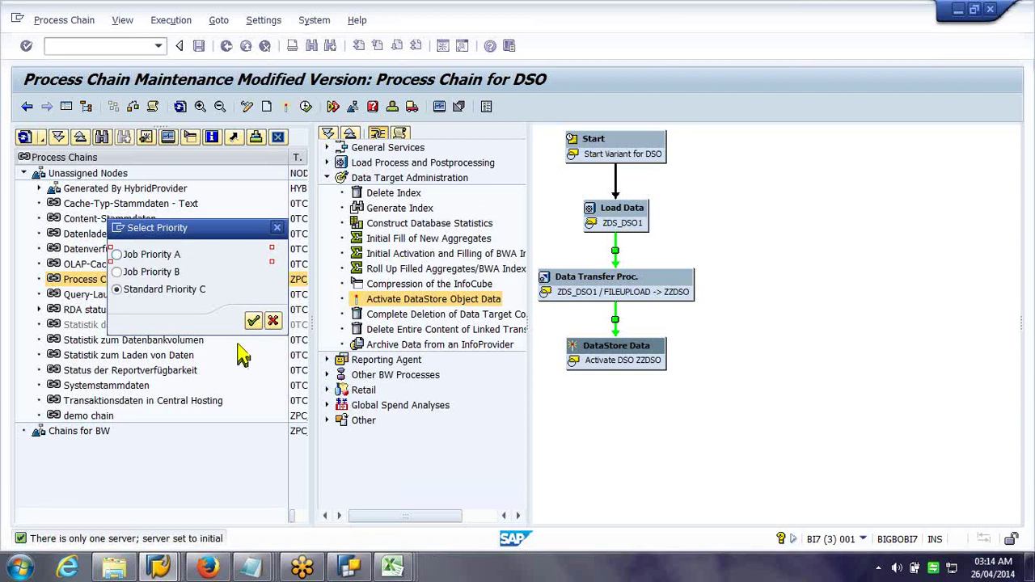
{"action": "left_click", "coordinate": [119, 229]}
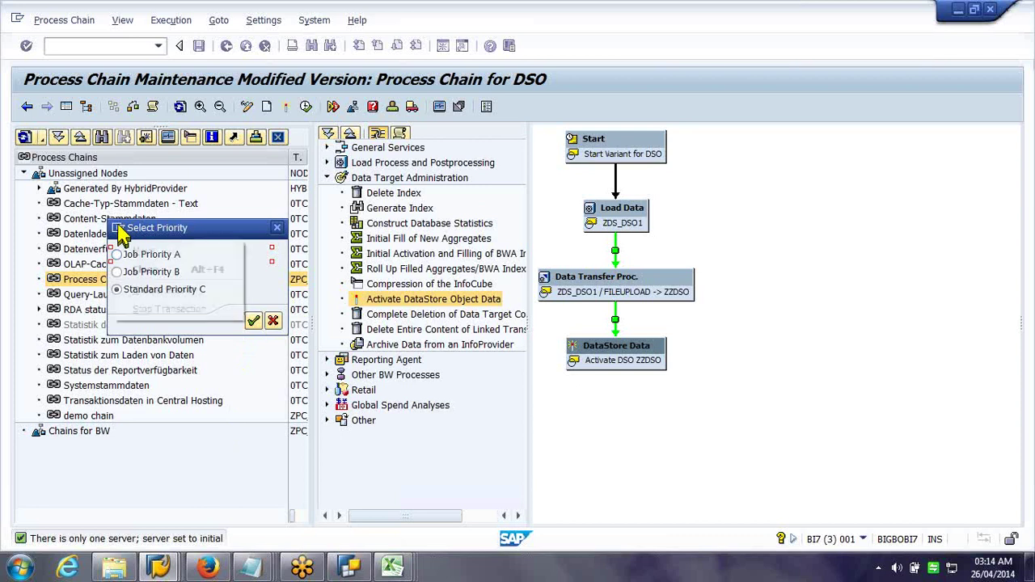
{"action": "left_click", "coordinate": [183, 234]}
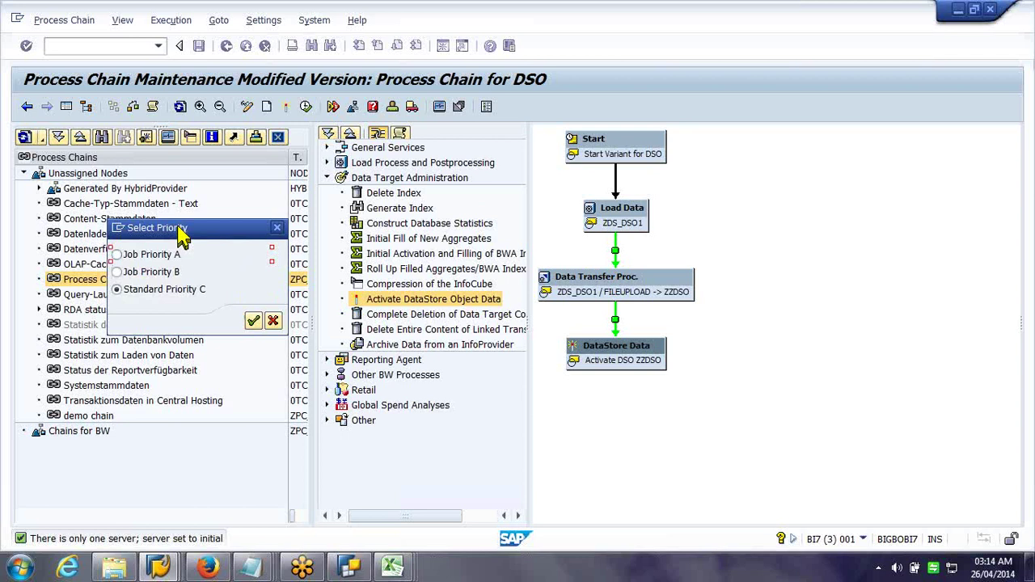
{"action": "left_click", "coordinate": [273, 321]}
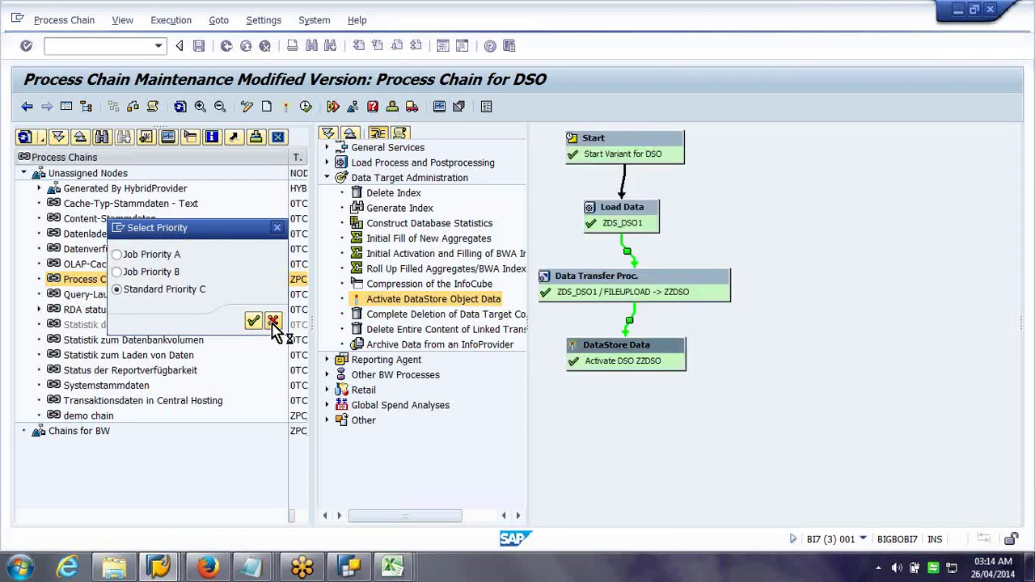
{"action": "left_click", "coordinate": [273, 322]}
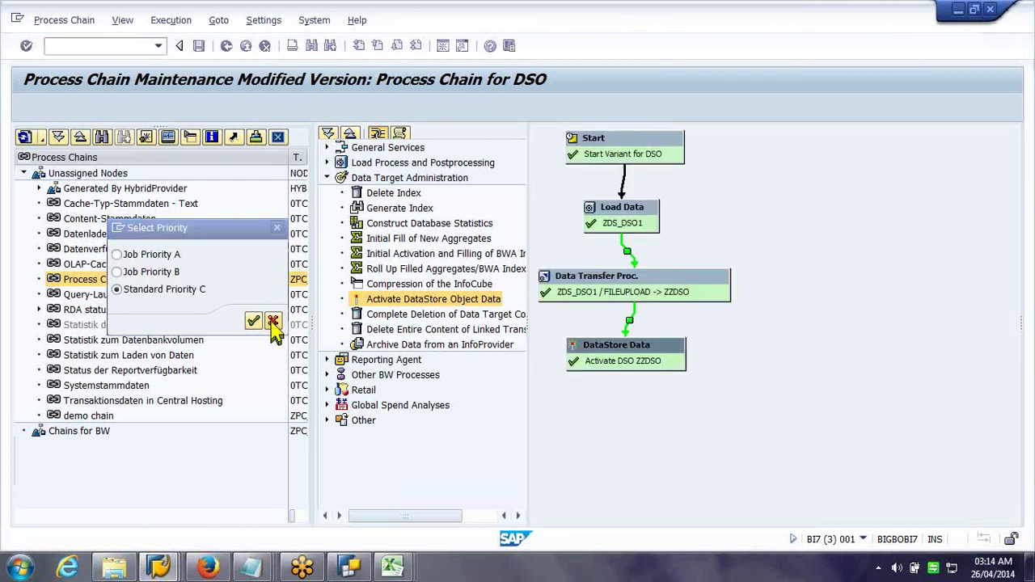
Open the Start Variant for DSO and examine the period options of its start time, including the explicit Other period values
{"action": "left_click", "coordinate": [625, 154]}
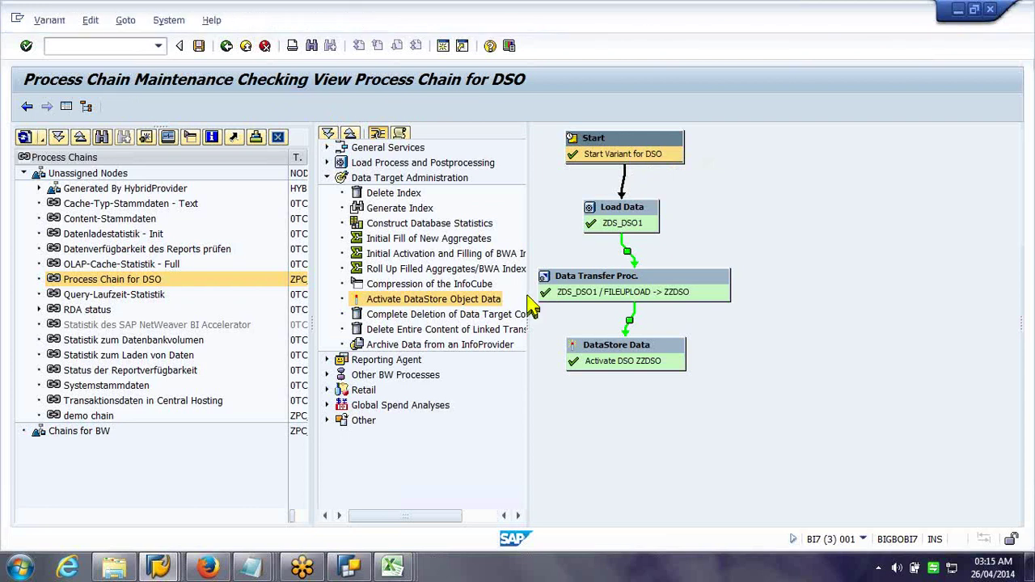
{"action": "left_click", "coordinate": [296, 207]}
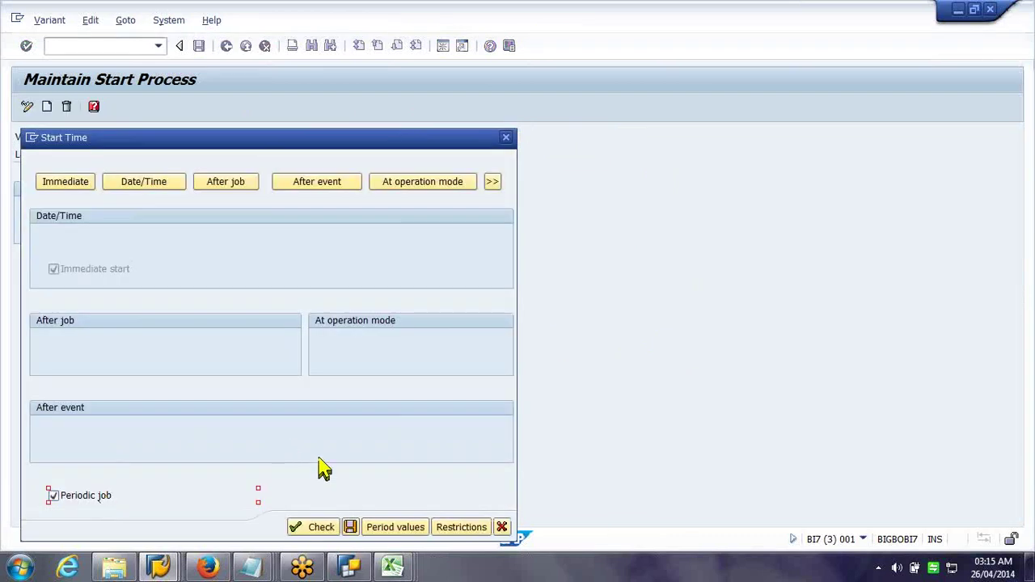
{"action": "left_click", "coordinate": [377, 534]}
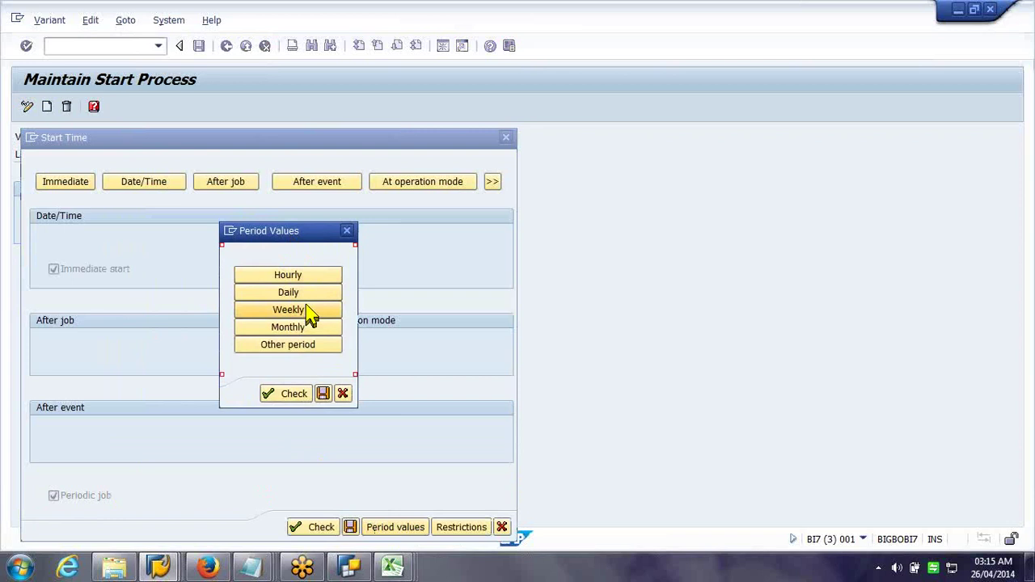
{"action": "left_click", "coordinate": [309, 347]}
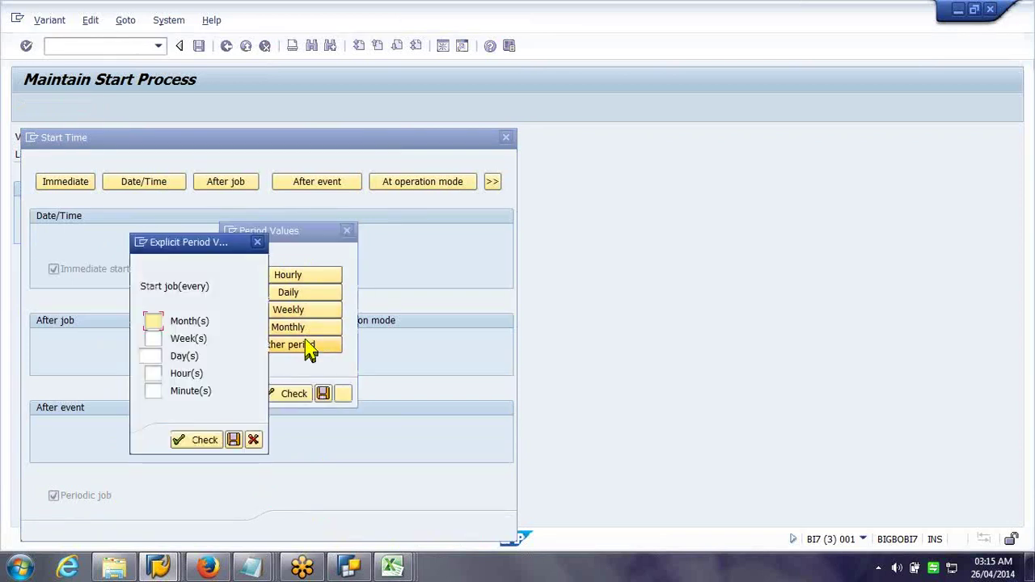
{"action": "left_click_drag", "start_coordinate": [224, 246], "coordinate": [358, 203]}
{"action": "left_click_drag", "start_coordinate": [495, 184], "coordinate": [490, 229]}
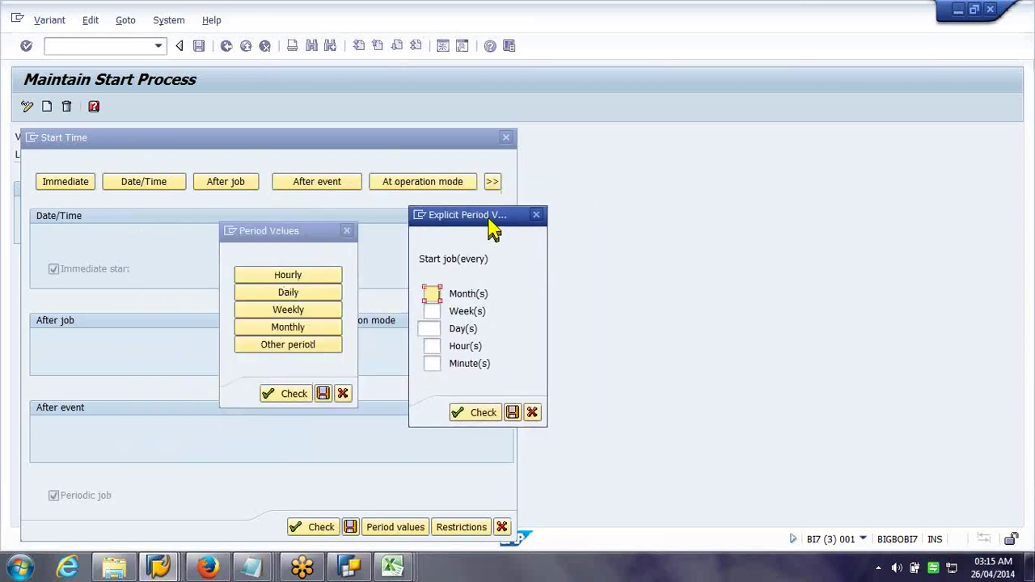
{"action": "left_click", "coordinate": [536, 420]}
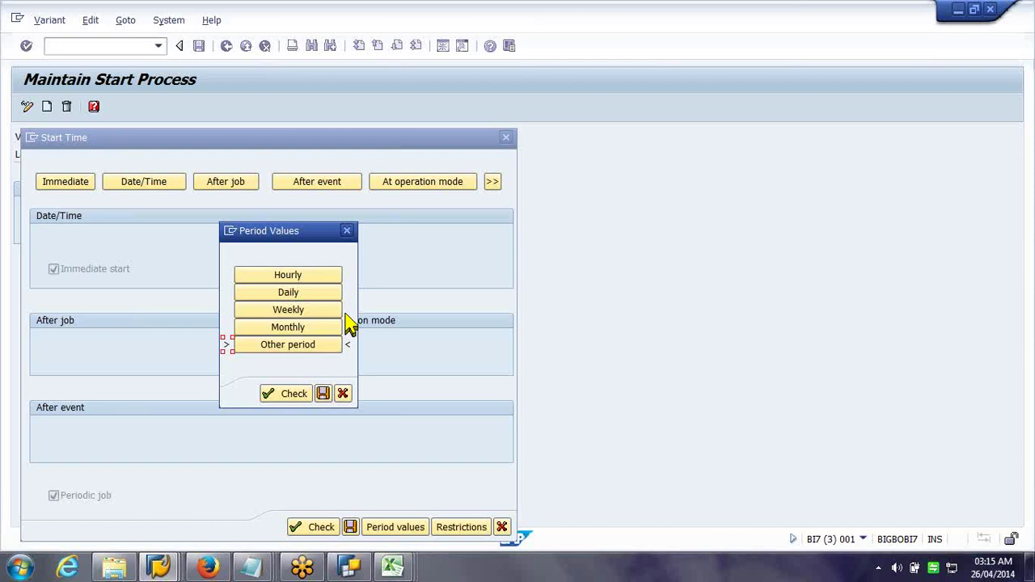
{"action": "left_click", "coordinate": [343, 394]}
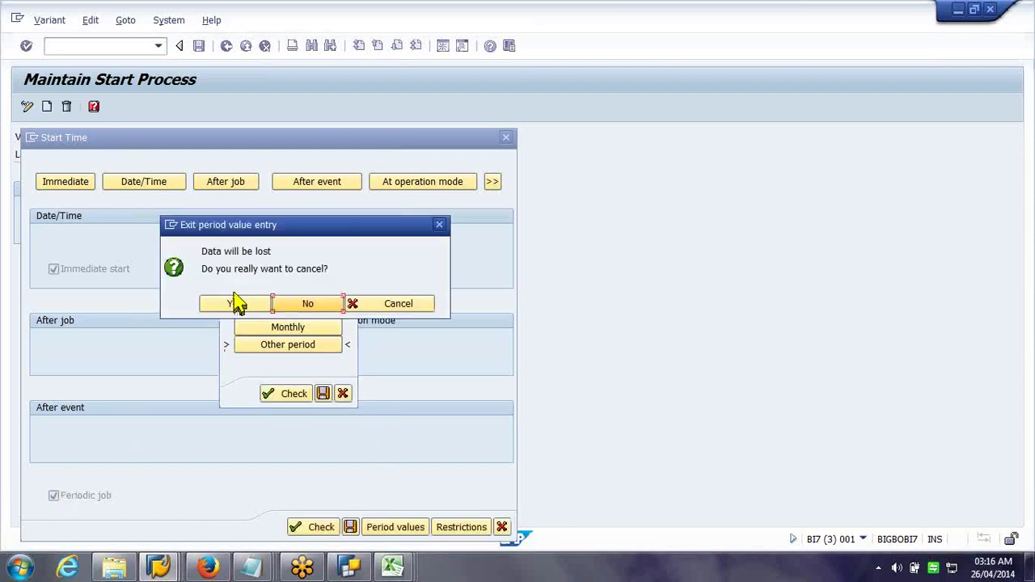
{"action": "left_click", "coordinate": [232, 306]}
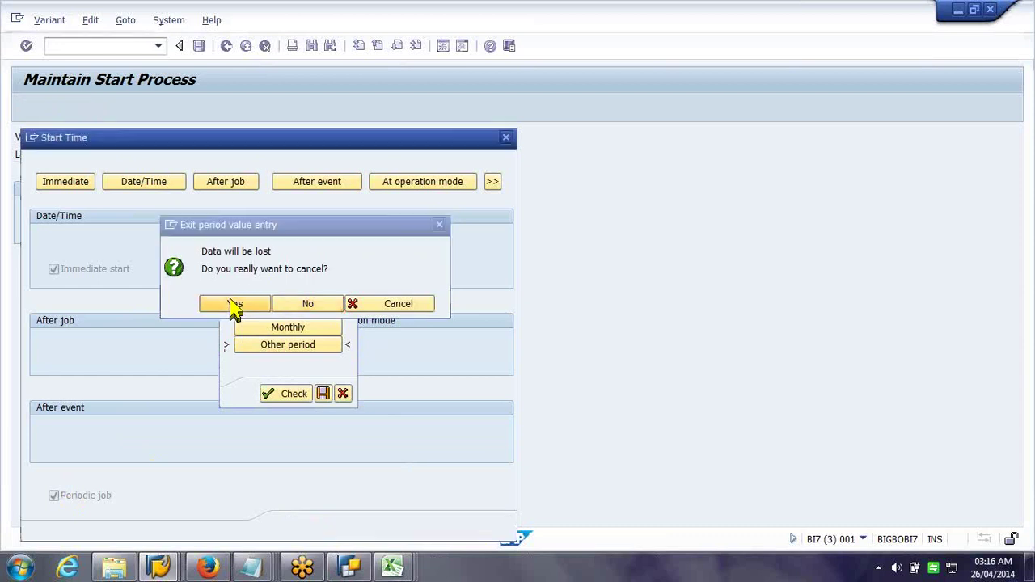
{"action": "left_click", "coordinate": [506, 137]}
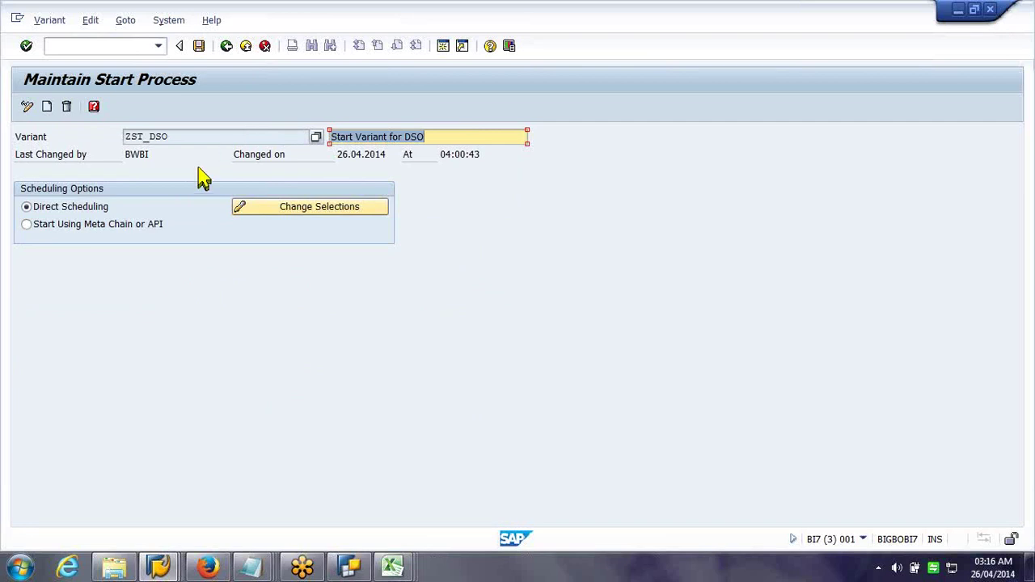
{"action": "left_click", "coordinate": [245, 46]}
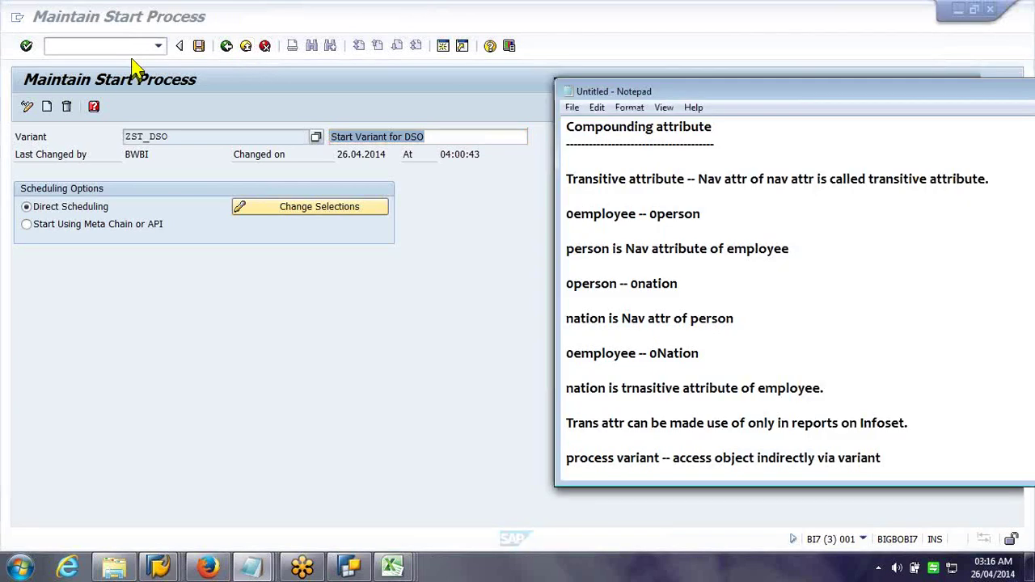
Switch to the SAP session showing the Data Browser for table /BIC/XZCH_SLTO
{"action": "left_click", "coordinate": [138, 69]}
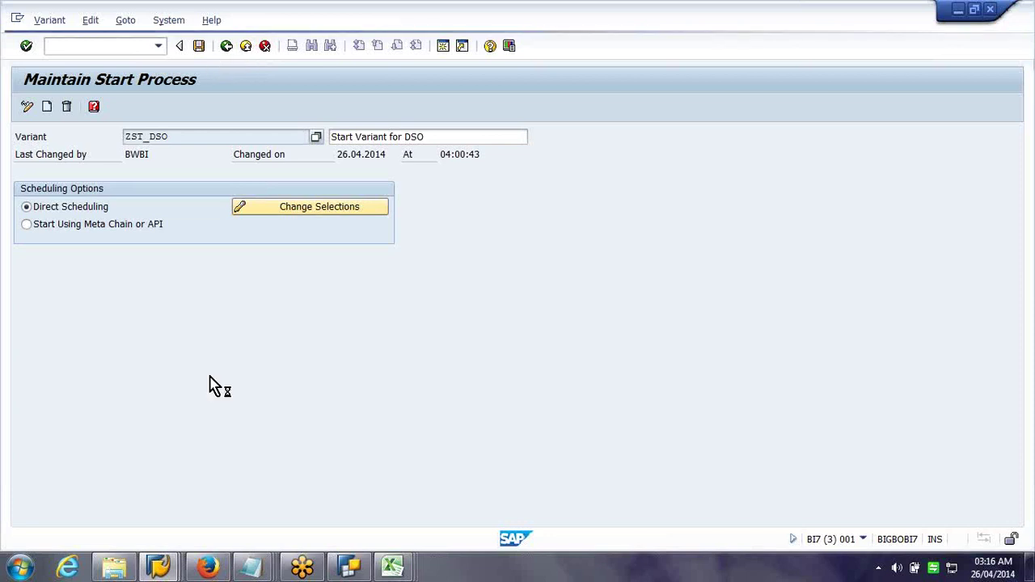
{"action": "left_click", "coordinate": [156, 570]}
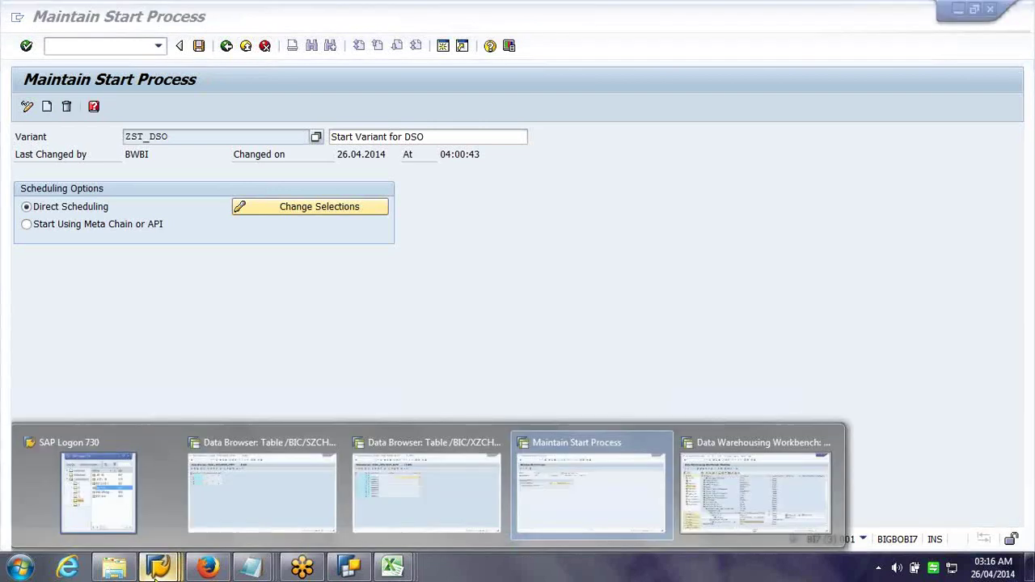
{"action": "mouse_move", "coordinate": [380, 486]}
{"action": "left_click", "coordinate": [380, 485]}
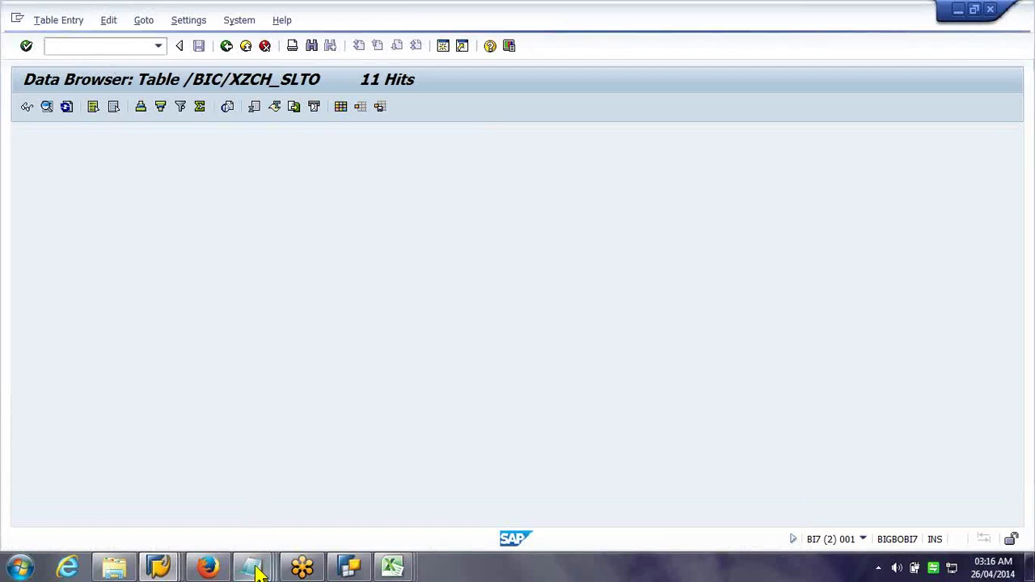
Open transaction RSPCM in this session and add the line "tcode rspcm" to the untitled Notepad notes
{"action": "mouse_move", "coordinate": [257, 571]}
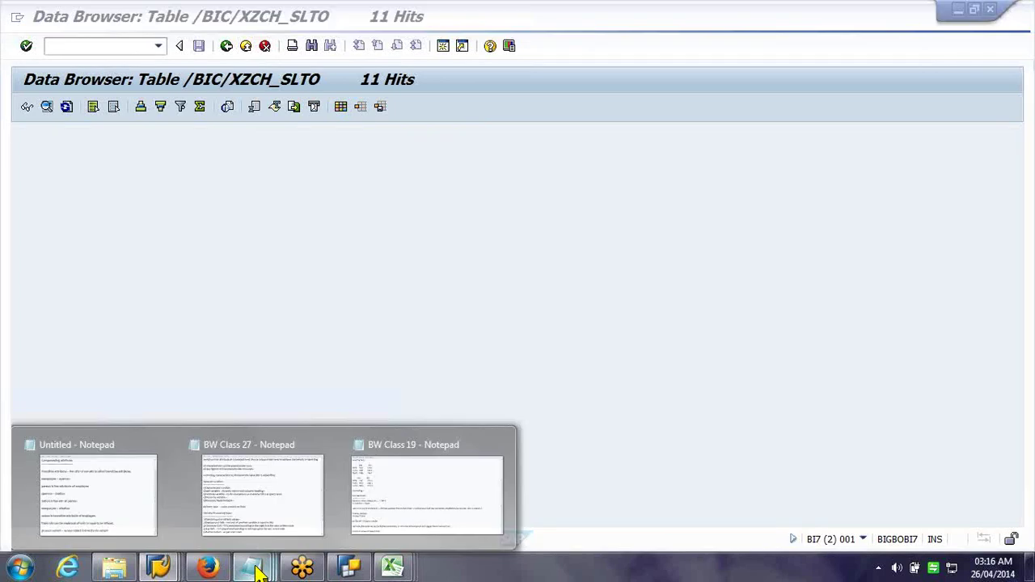
{"action": "mouse_move", "coordinate": [88, 490]}
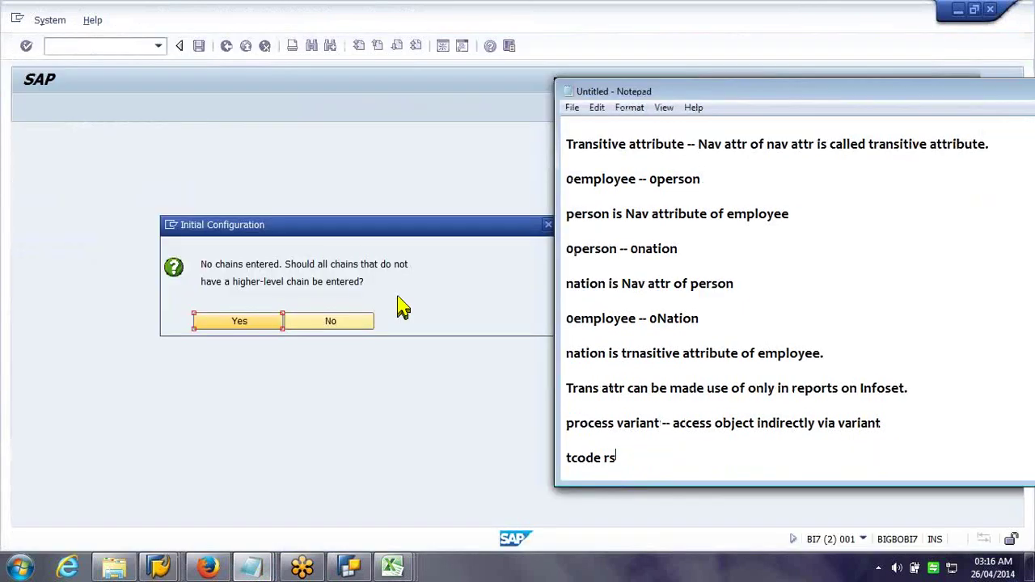
{"action": "left_click", "coordinate": [401, 307]}
{"action": "key", "text": "alt+Tab"}
{"action": "type", "text": "pcm"}
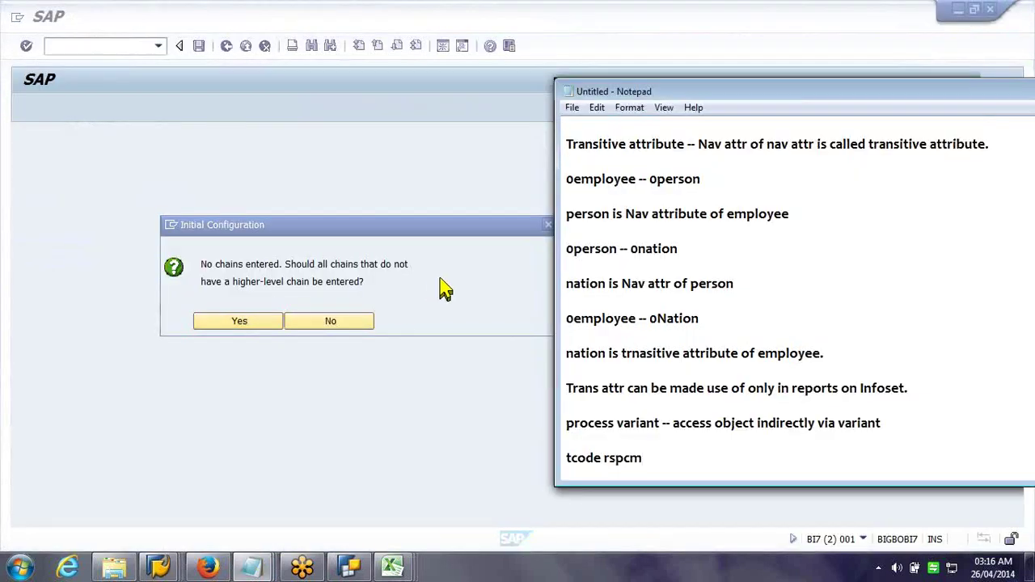
Return to SAP and have all chains without a higher-level chain entered in the periodical process chain monitor
{"action": "left_click", "coordinate": [443, 289]}
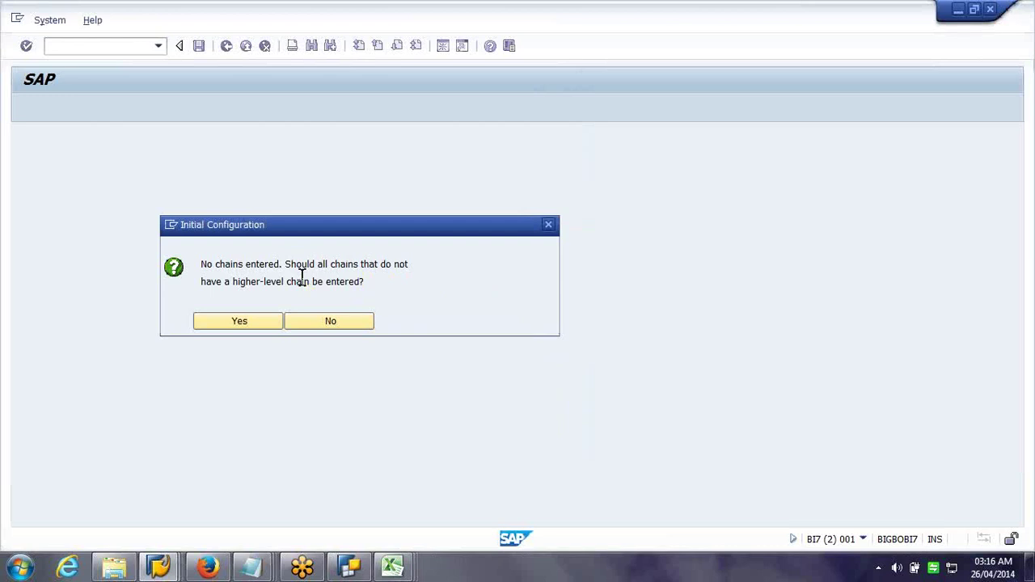
{"action": "left_click", "coordinate": [239, 321]}
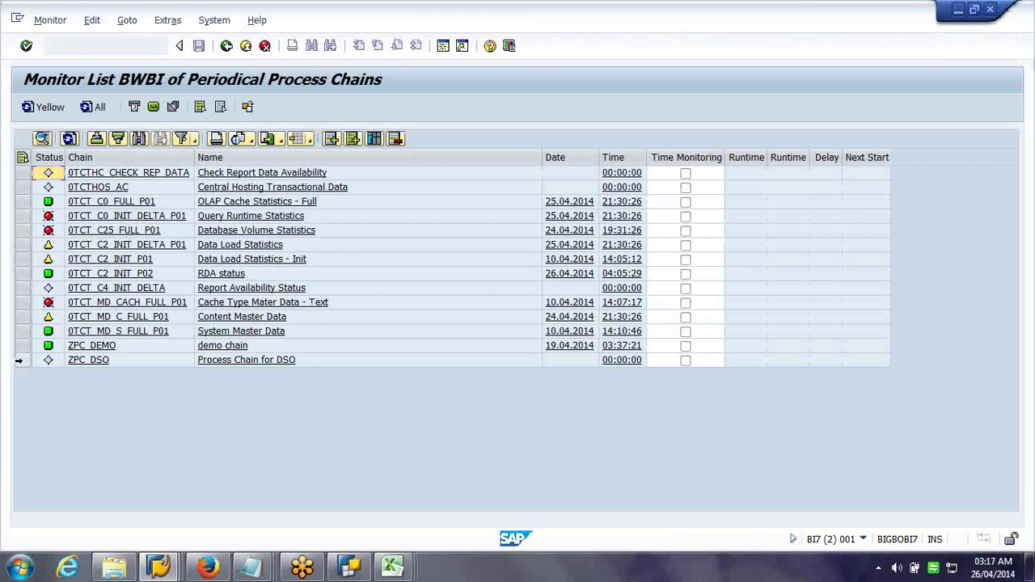
Select ZPC_DSO in the monitor list and examine the monitor's available functions and automatic refresh options, leaving the refresh setting uncommitted
{"action": "left_click", "coordinate": [20, 361]}
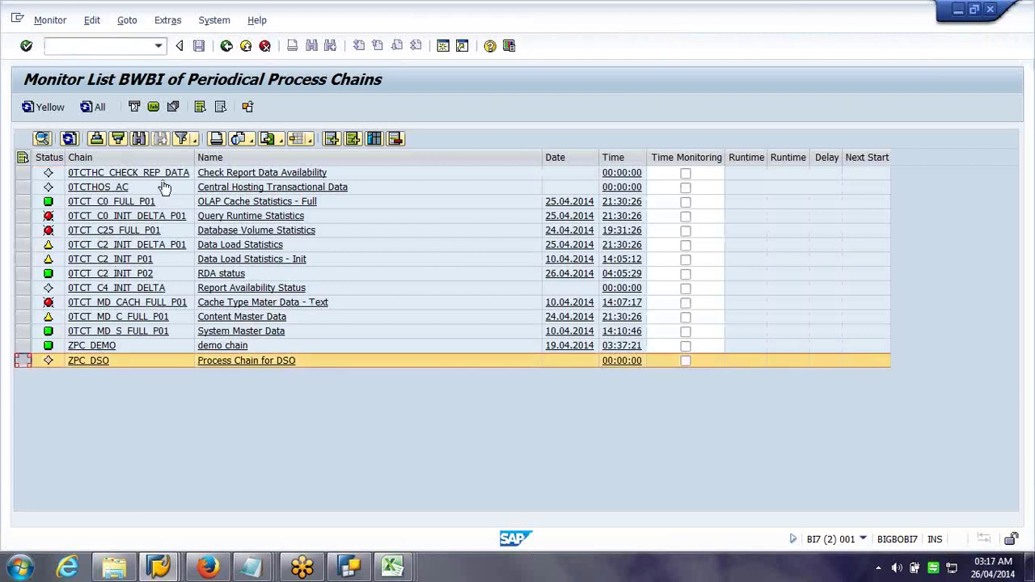
{"action": "left_click", "coordinate": [48, 23]}
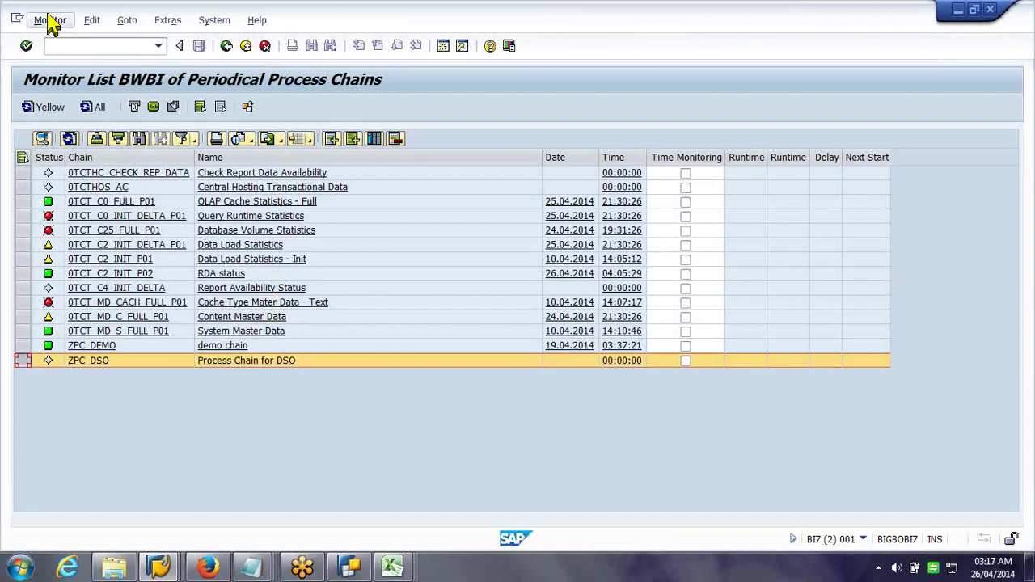
{"action": "mouse_move", "coordinate": [89, 33]}
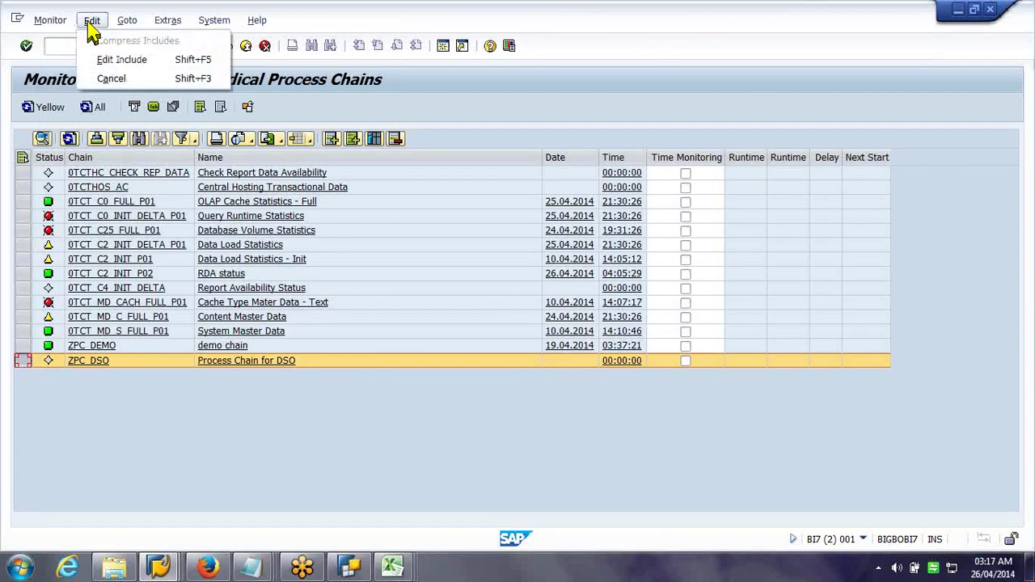
{"action": "mouse_move", "coordinate": [126, 27]}
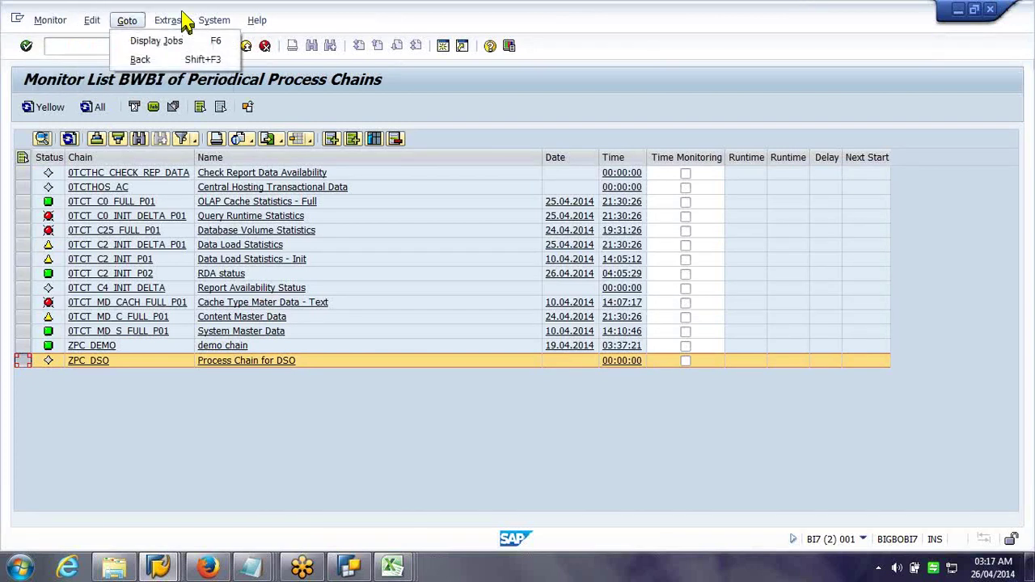
{"action": "mouse_move", "coordinate": [185, 22]}
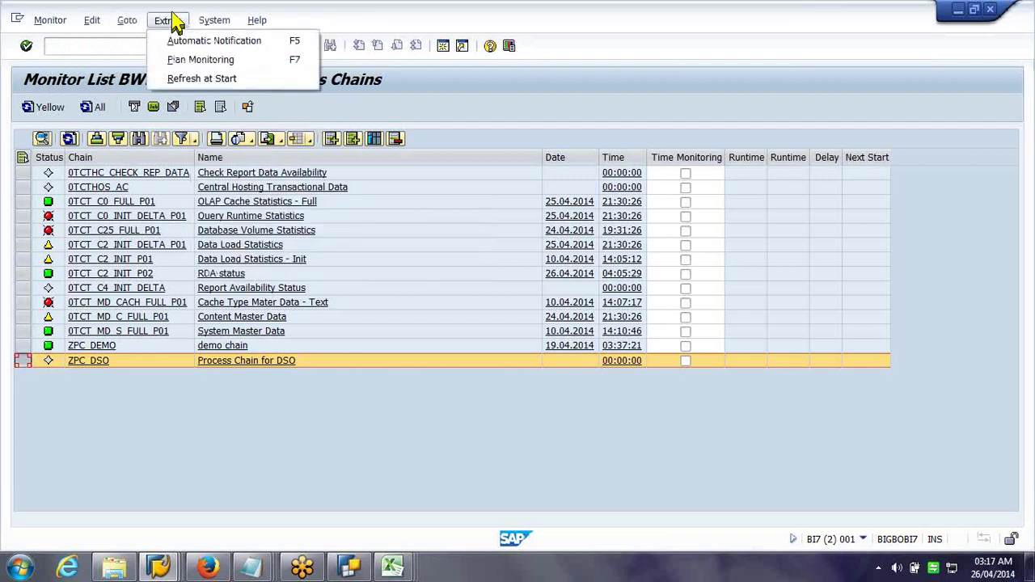
{"action": "left_click", "coordinate": [246, 78]}
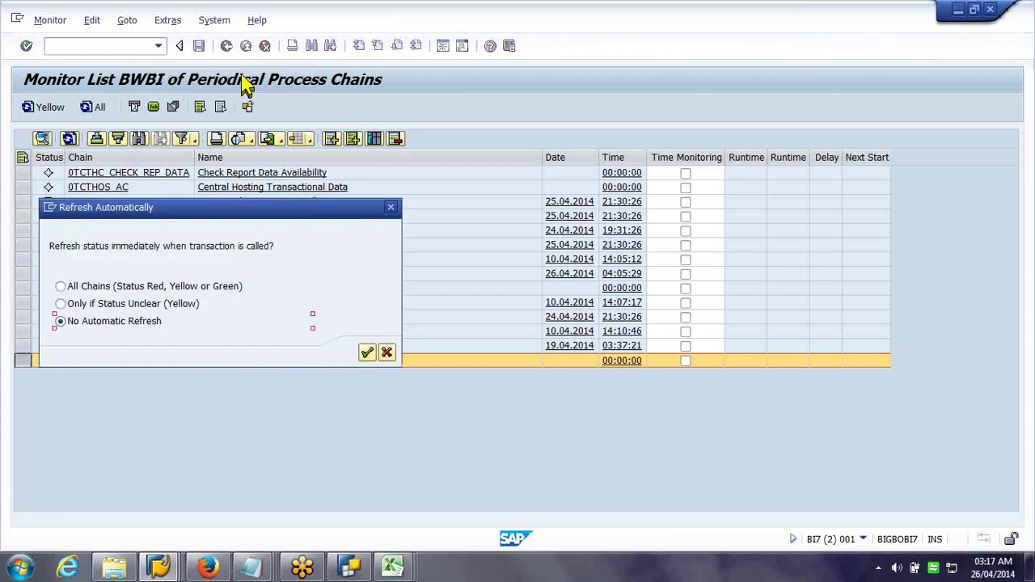
{"action": "left_click", "coordinate": [386, 355]}
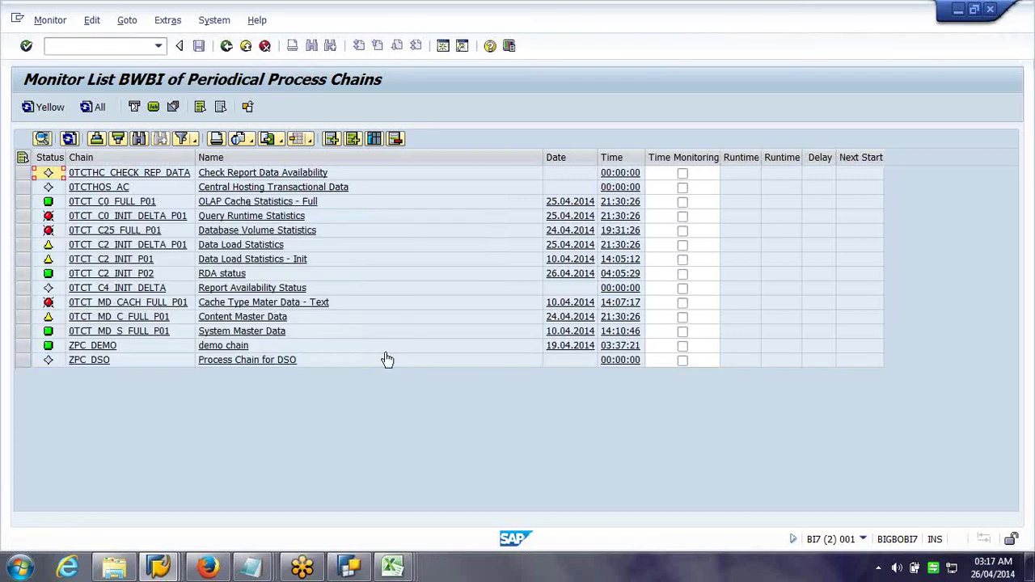
{"action": "left_click", "coordinate": [21, 364]}
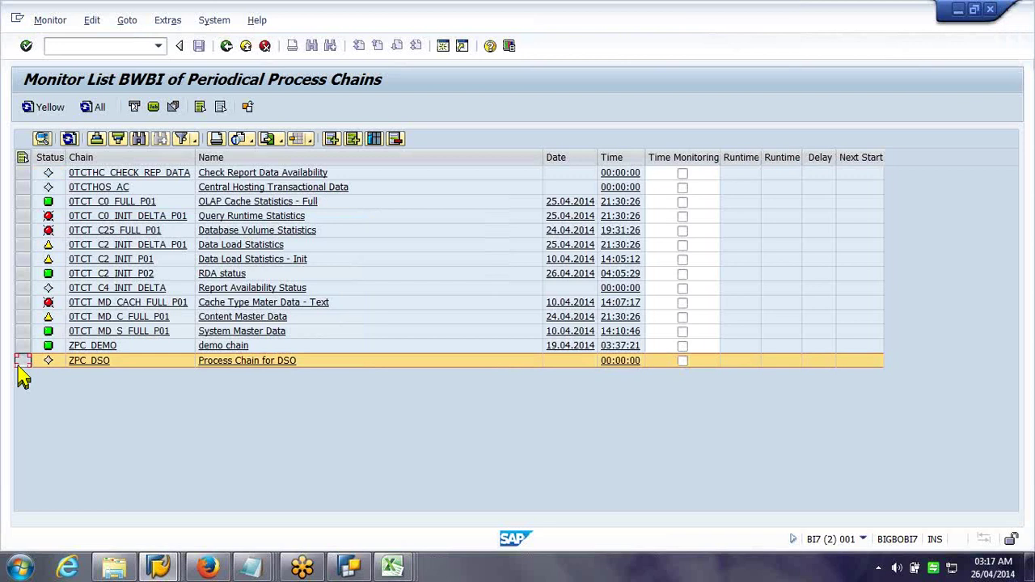
Switch to the Process Chain Maintenance session and start a simple copy of the chain ZPC_DSO
{"action": "left_click", "coordinate": [159, 567]}
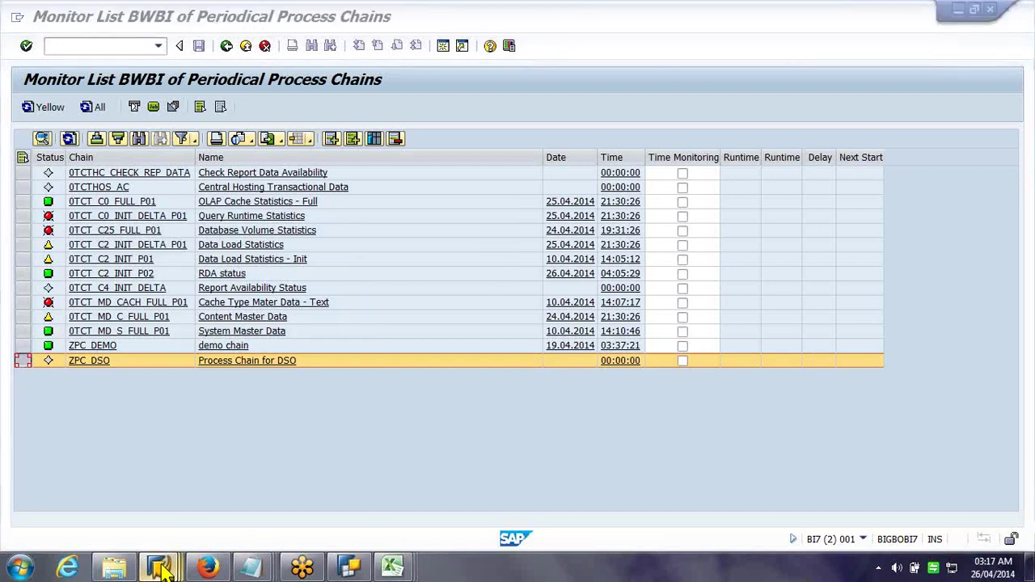
{"action": "mouse_move", "coordinate": [176, 558]}
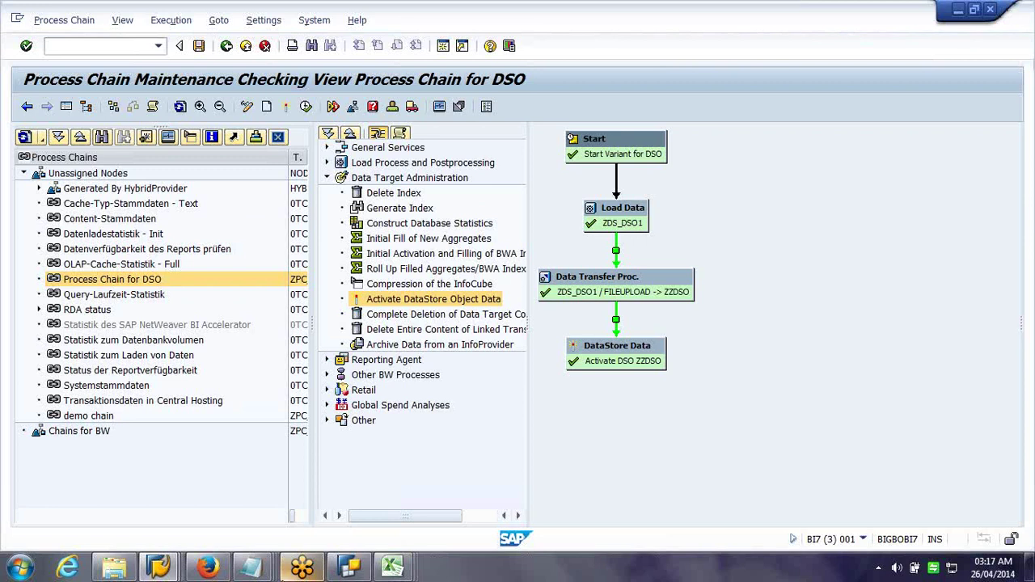
{"action": "mouse_move", "coordinate": [302, 567]}
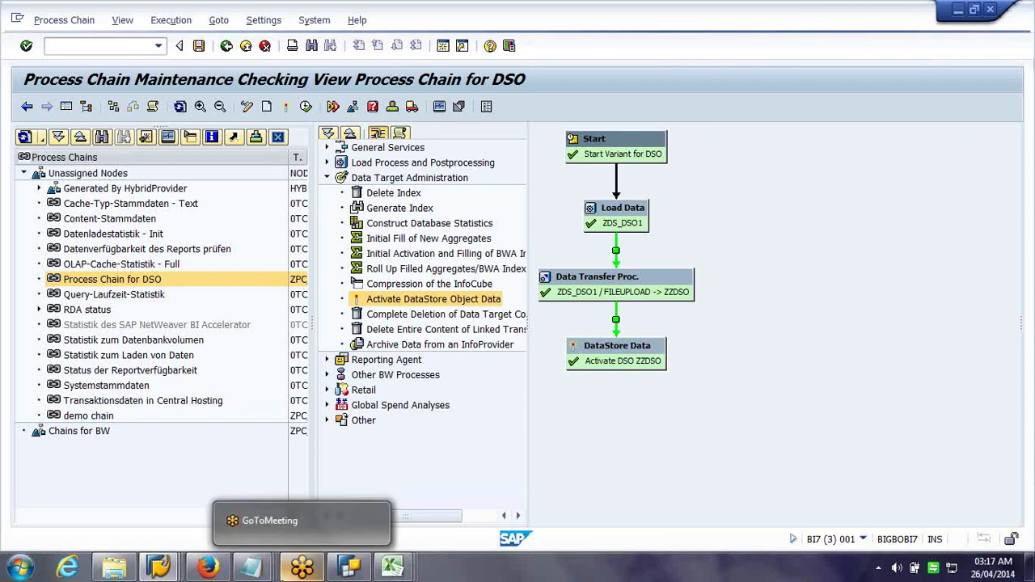
{"action": "key", "text": "shift+F5"}
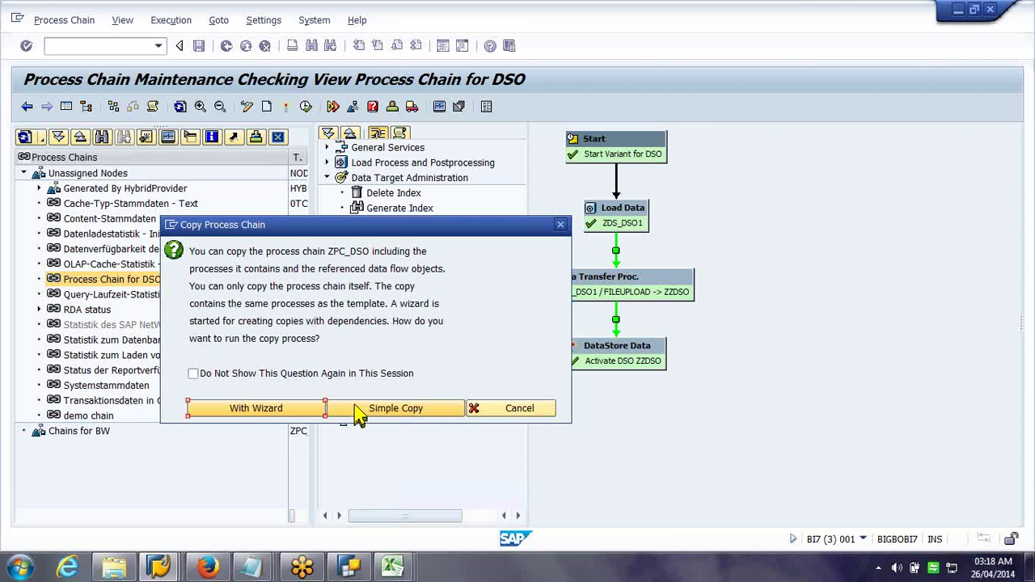
{"action": "left_click", "coordinate": [360, 413]}
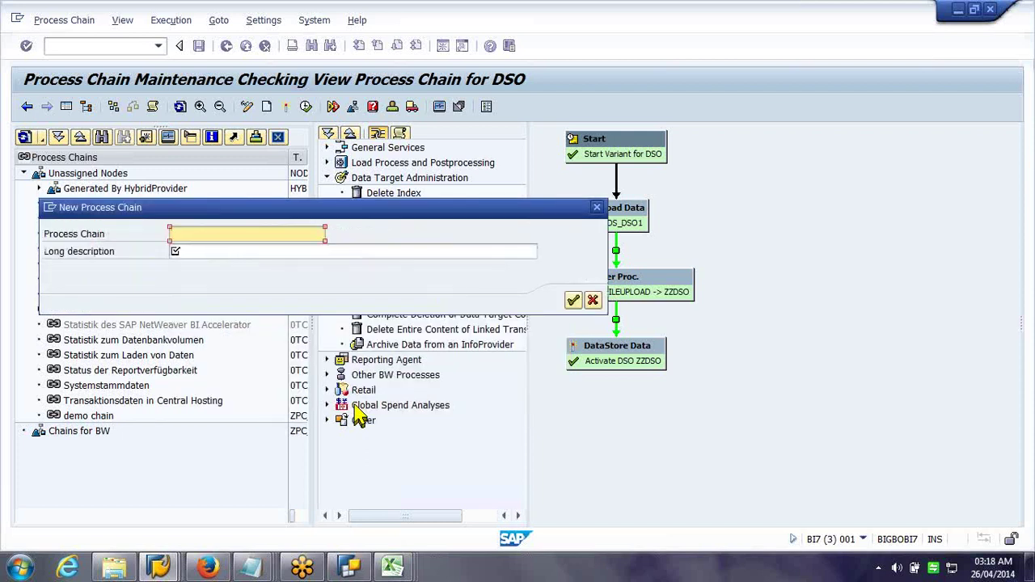
Name the new process chain zcopy_dso
{"action": "type", "text": "za"}
{"action": "key", "text": "BackSpace"}
{"action": "type", "text": "cop"}
{"action": "type", "text": "y_sao"}
{"action": "key", "text": "Tab"}
{"action": "key", "text": "shift+Tab"}
{"action": "key", "text": "BackSpace"}
{"action": "key", "text": "BackSpace"}
{"action": "key", "text": "BackSpace"}
{"action": "type", "text": "bso"}
{"action": "key", "text": "Tab"}
Enter a long description starting with "COPY of" for the new chain and complete the copy
{"action": "type", "text": "COPy s"}
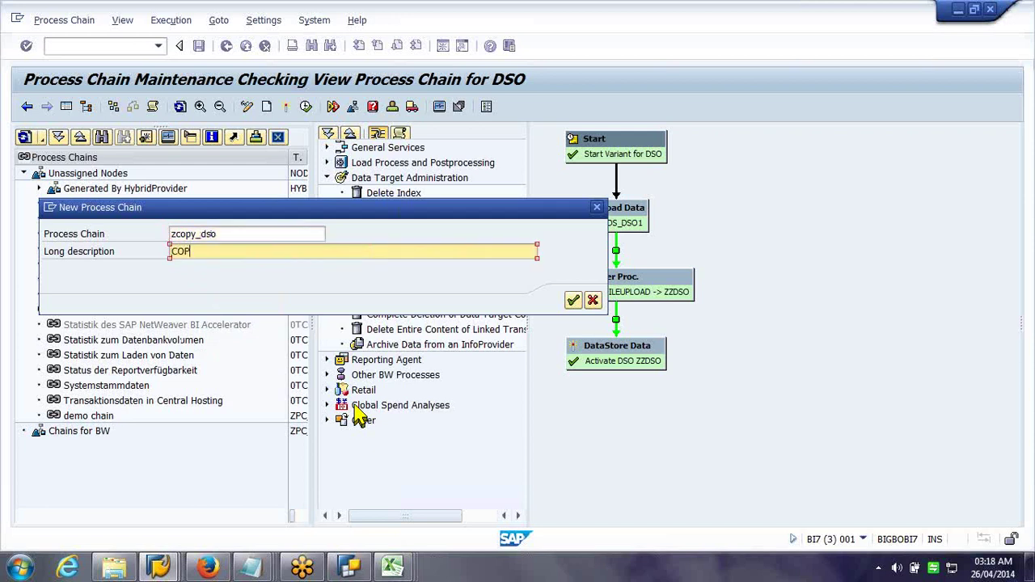
{"action": "key", "text": "BackSpace"}
{"action": "key", "text": "BackSpace"}
{"action": "key", "text": "BackSpace"}
{"action": "type", "text": "Y of d"}
{"action": "key", "text": "BackSpace"}
{"action": "left_click", "coordinate": [160, 569]}
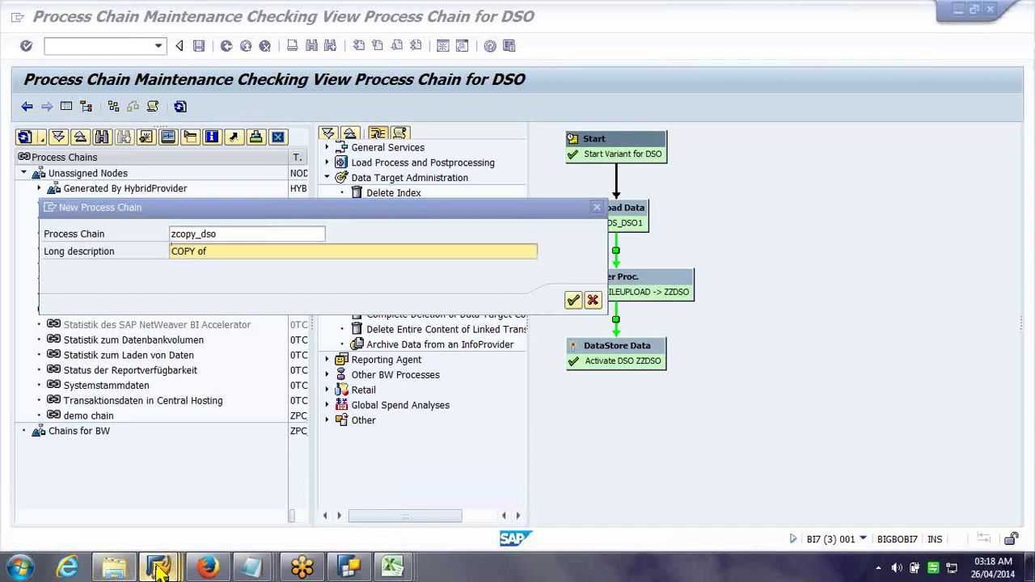
{"action": "mouse_move", "coordinate": [160, 569]}
{"action": "left_click", "coordinate": [655, 515]}
{"action": "key", "text": "ctrl+v"}
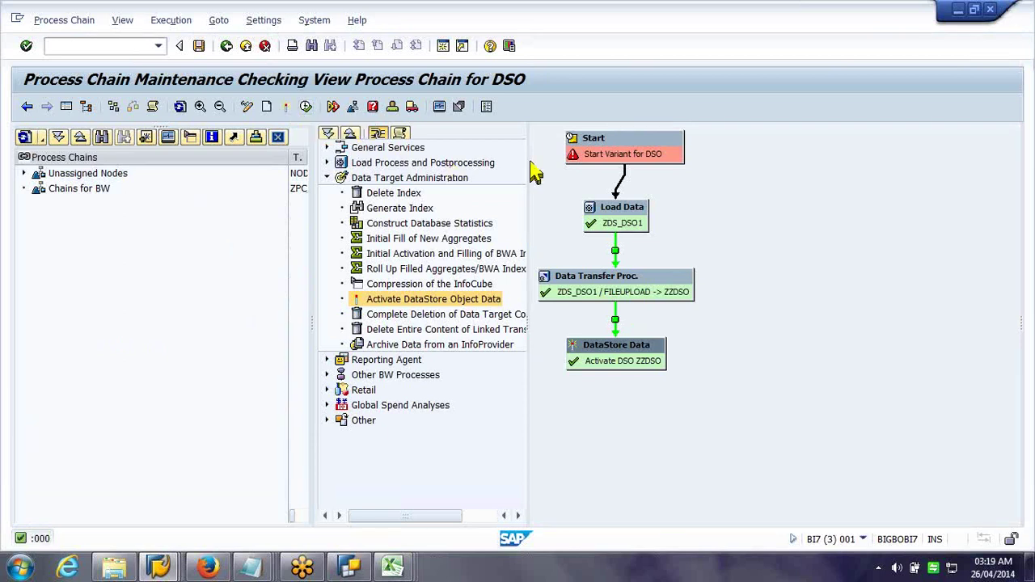
Open the Start process variant of the copied chain and review its direct scheduling selections
{"action": "left_click", "coordinate": [622, 158]}
{"action": "right_click", "coordinate": [622, 158]}
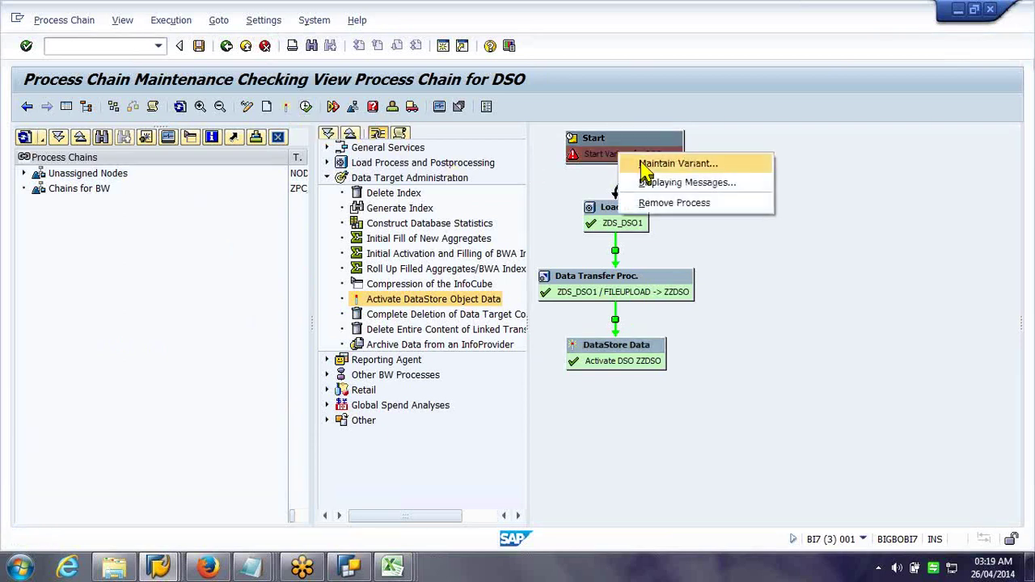
{"action": "left_click", "coordinate": [642, 164]}
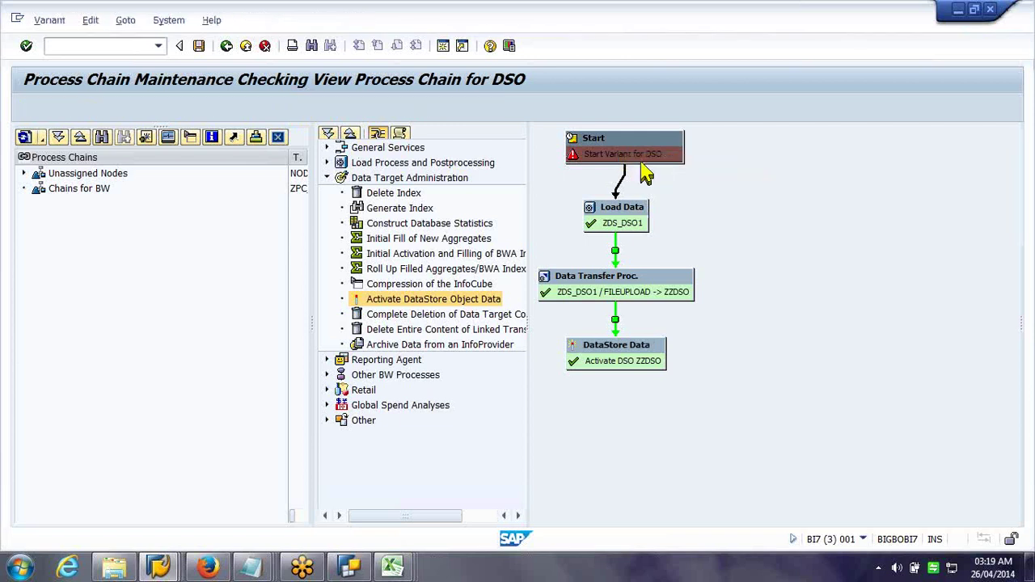
{"action": "left_click", "coordinate": [323, 211]}
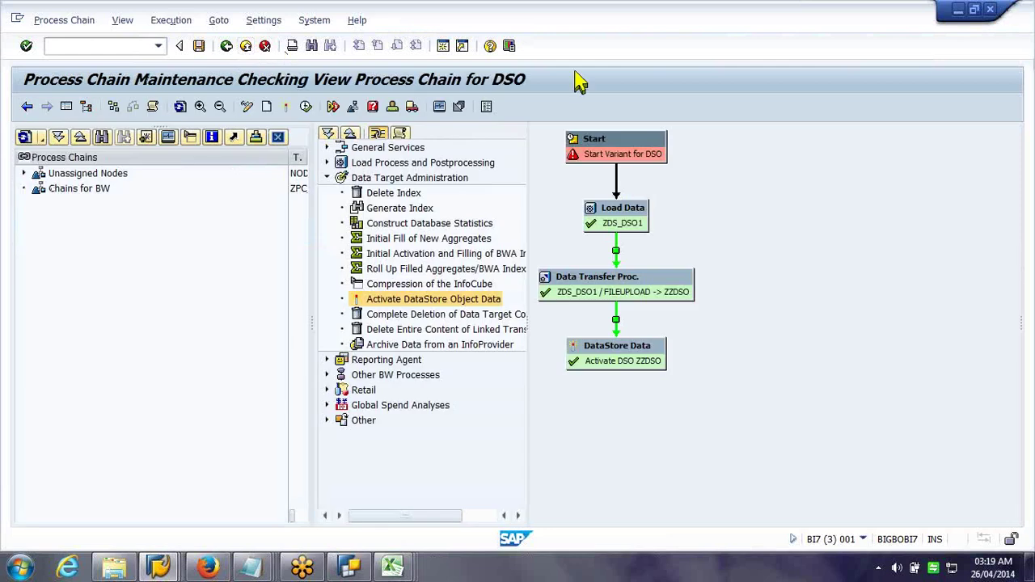
Display the check messages of the copied chain's Start process and read the error's long text
{"action": "right_click", "coordinate": [621, 147]}
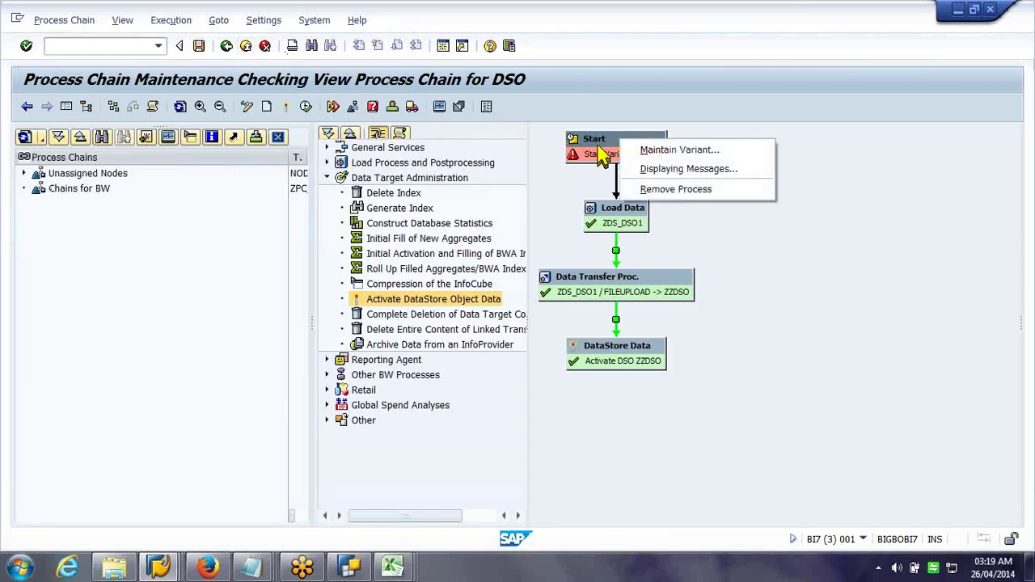
{"action": "left_click", "coordinate": [654, 168]}
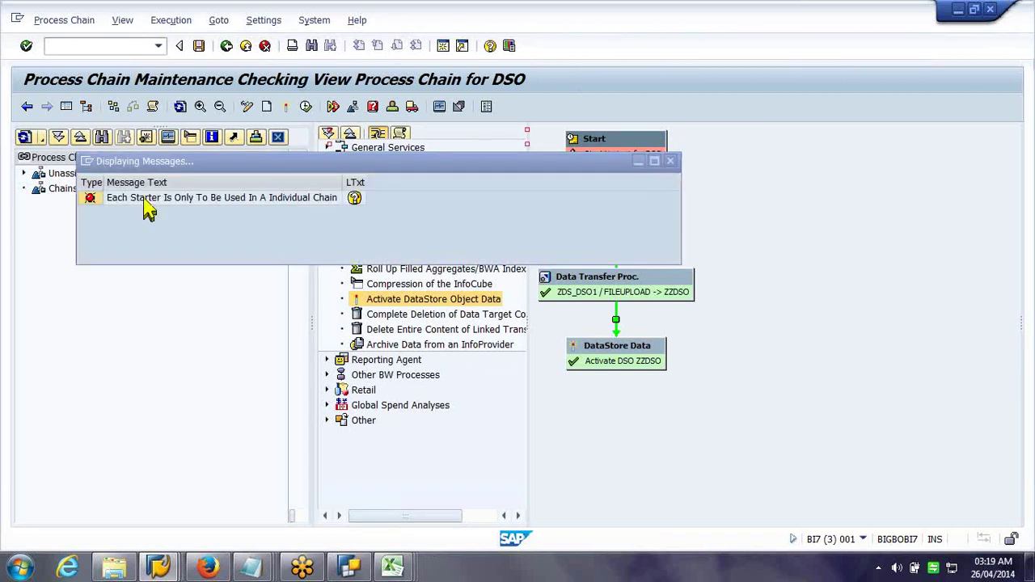
{"action": "left_click", "coordinate": [356, 199]}
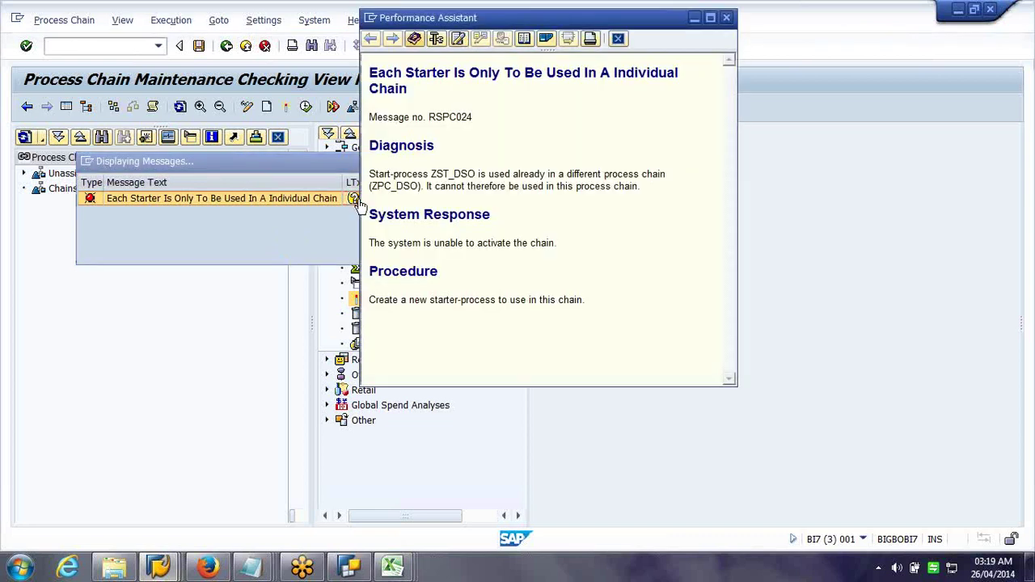
{"action": "left_click", "coordinate": [618, 40]}
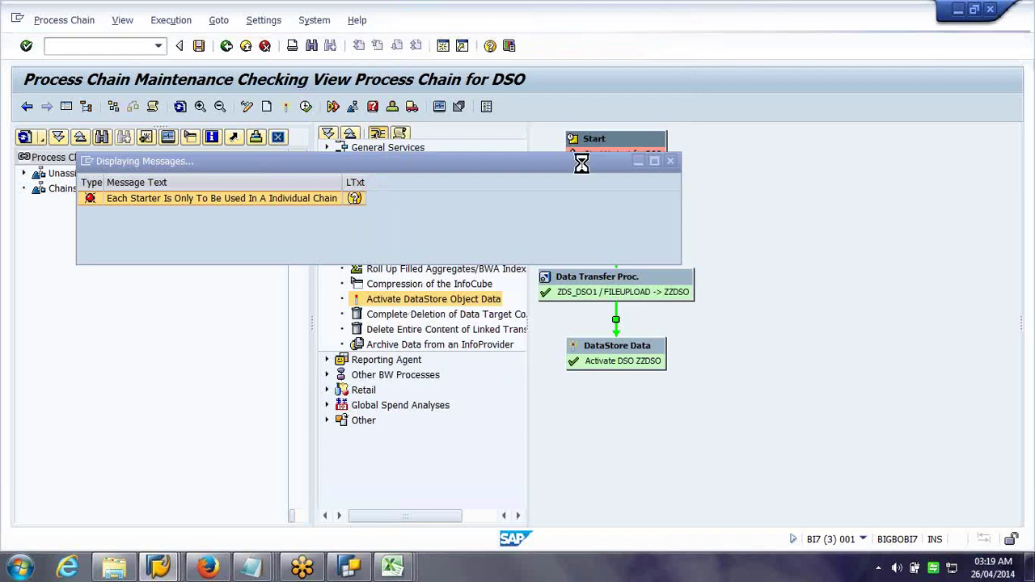
{"action": "left_click", "coordinate": [670, 162]}
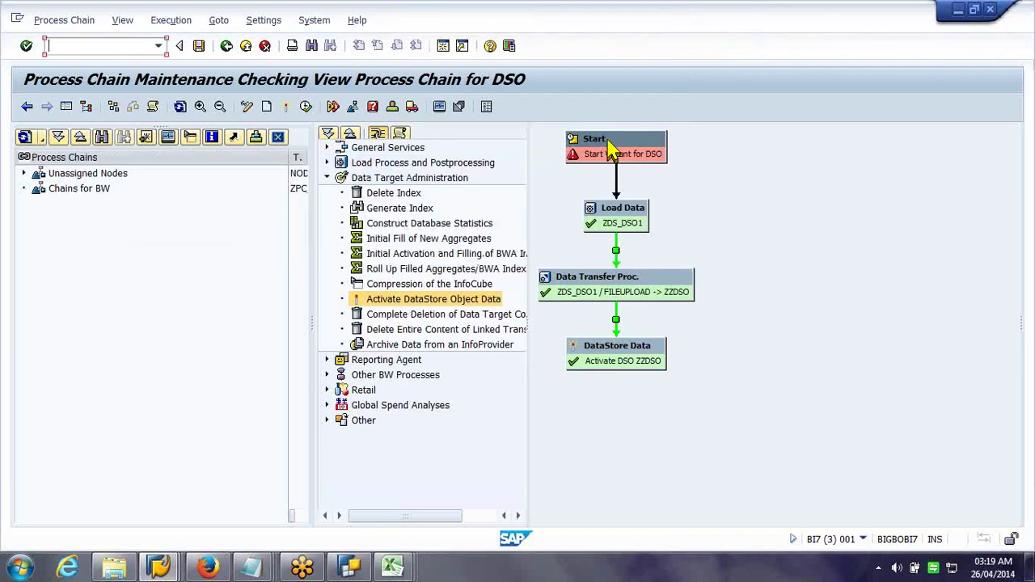
From the Start process's variant maintenance, create a new start variant zst_copy with the description "start var for copy chain"
{"action": "right_click", "coordinate": [613, 152]}
{"action": "left_click", "coordinate": [623, 154]}
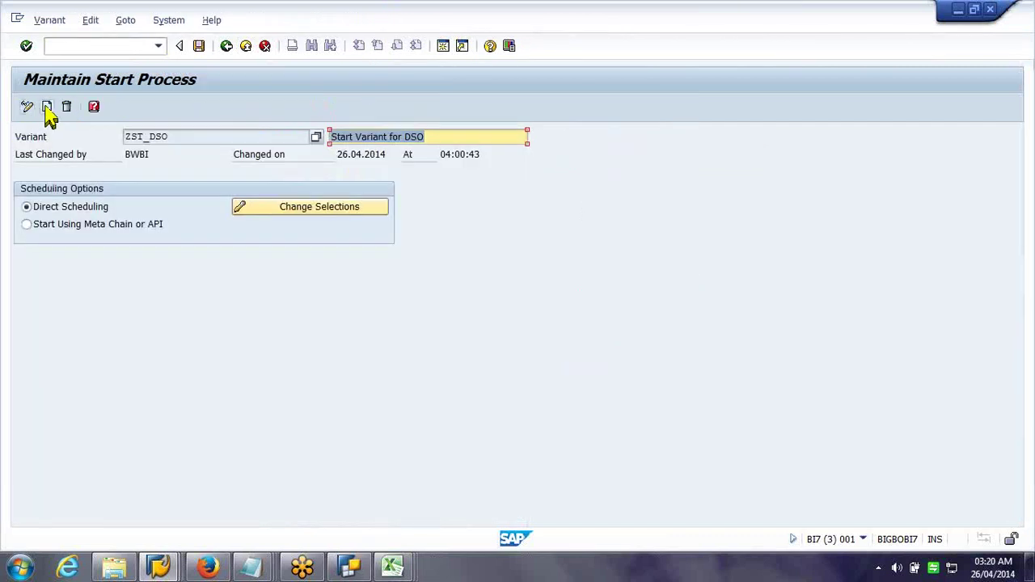
{"action": "left_click", "coordinate": [46, 106]}
{"action": "type", "text": "zst_c"}
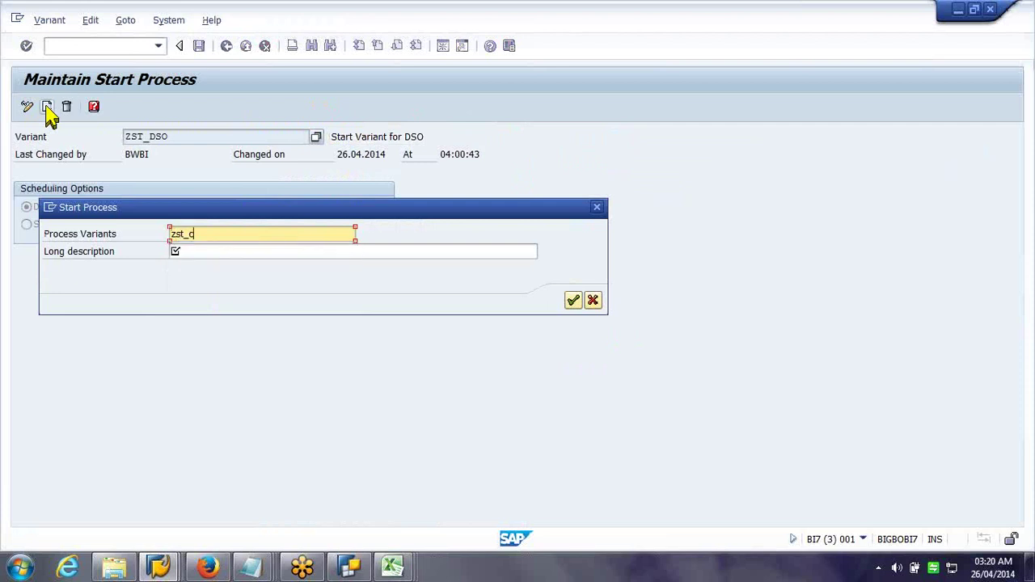
{"action": "type", "text": "opy"}
{"action": "key", "text": "Tab"}
{"action": "type", "text": "start var"}
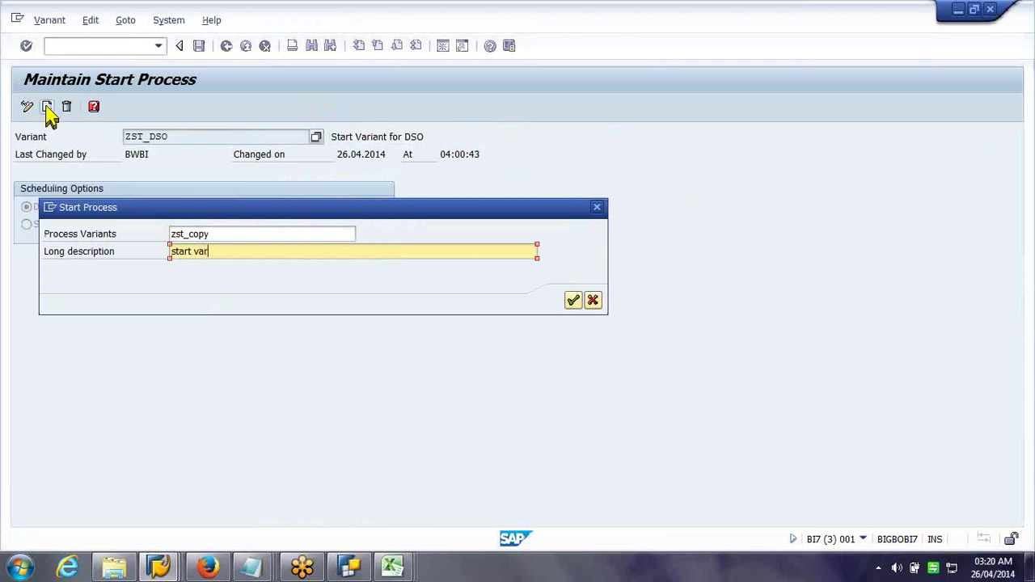
{"action": "type", "text": " for copy chain"}
{"action": "key", "text": "Return"}
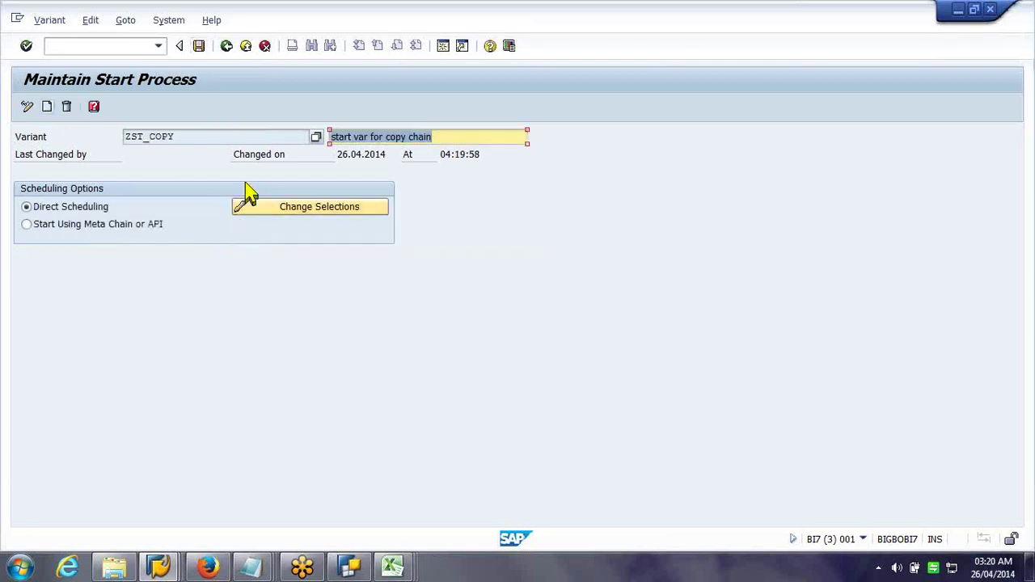
Define the start time for direct scheduling of ZST_COPY, save the variant and return to the process chain
{"action": "left_click", "coordinate": [243, 211]}
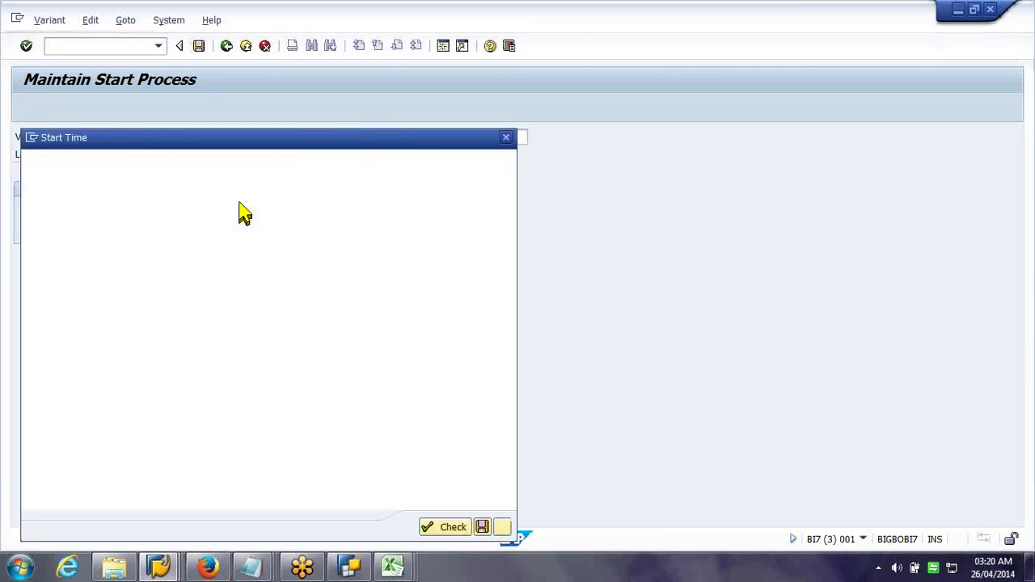
{"action": "left_click", "coordinate": [69, 192]}
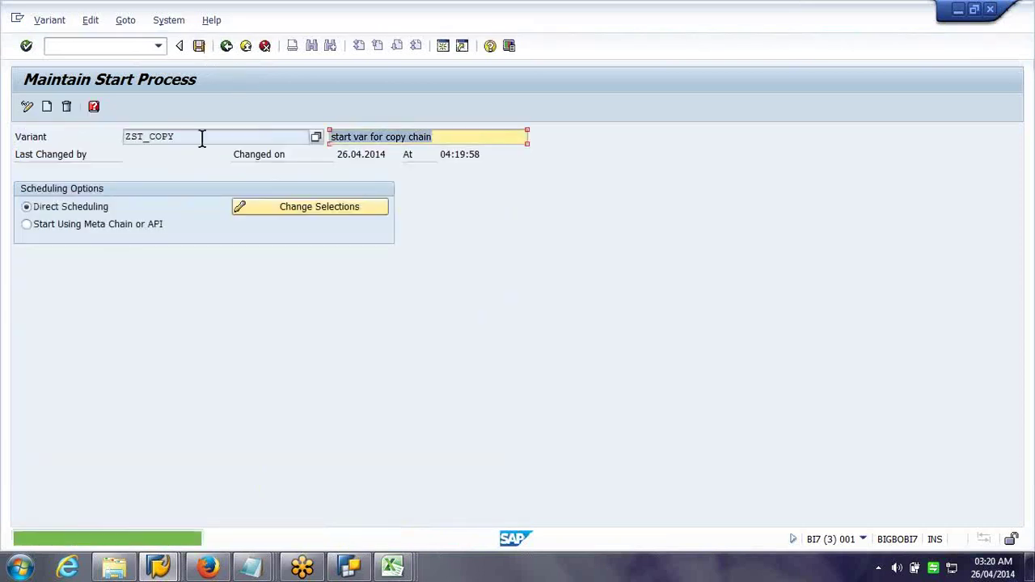
{"action": "left_click", "coordinate": [223, 46]}
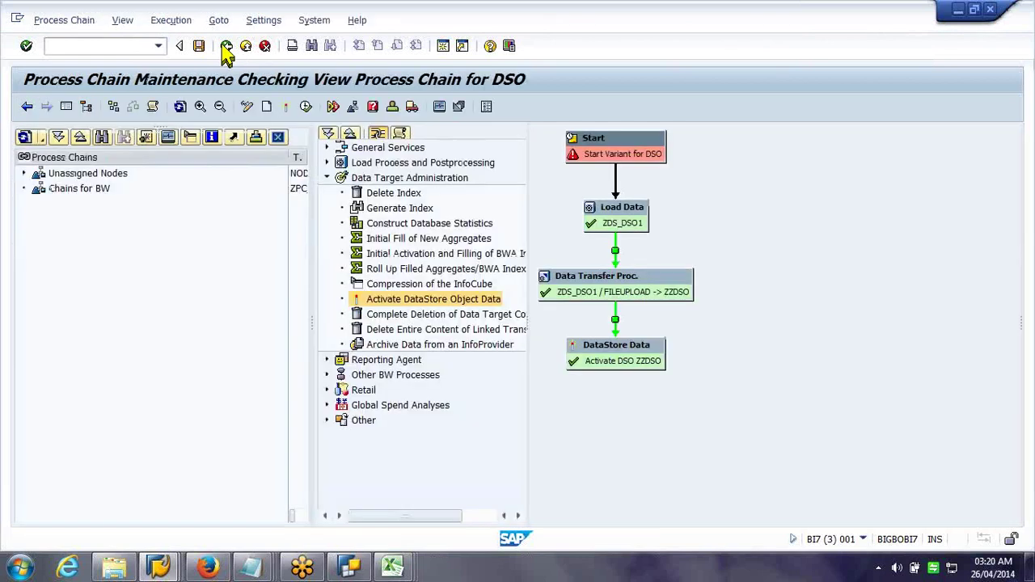
{"action": "double_click", "coordinate": [615, 156]}
{"action": "right_click", "coordinate": [615, 156]}
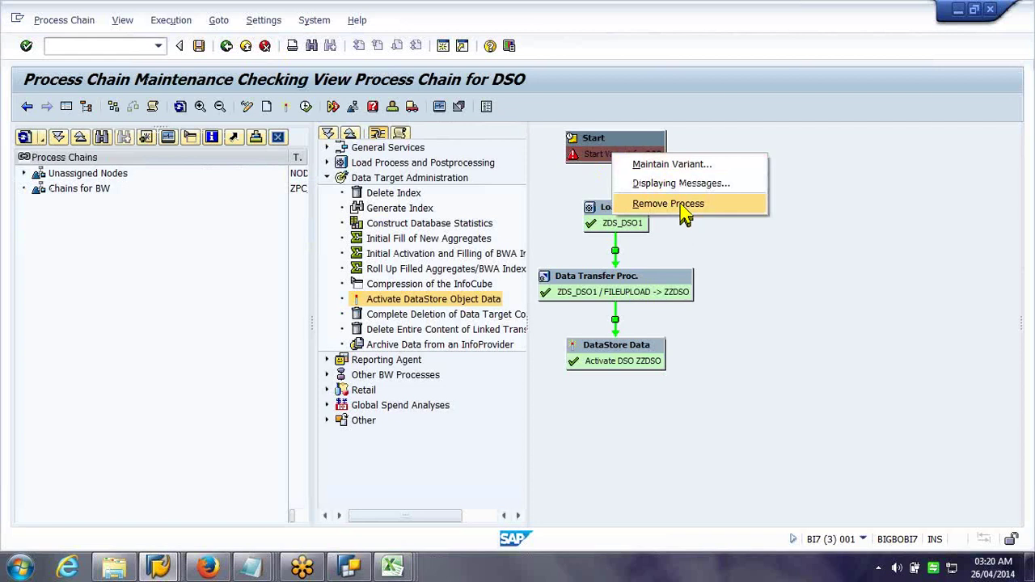
{"action": "left_click", "coordinate": [698, 108]}
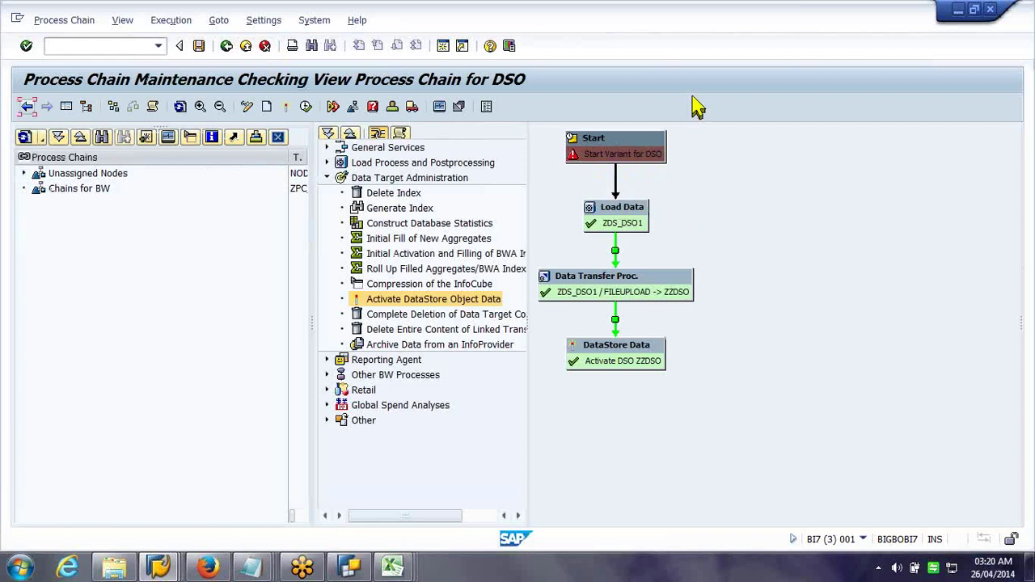
{"action": "left_click", "coordinate": [822, 314]}
Switch the copied chain from the checking view to the planning view
{"action": "left_click", "coordinate": [122, 22]}
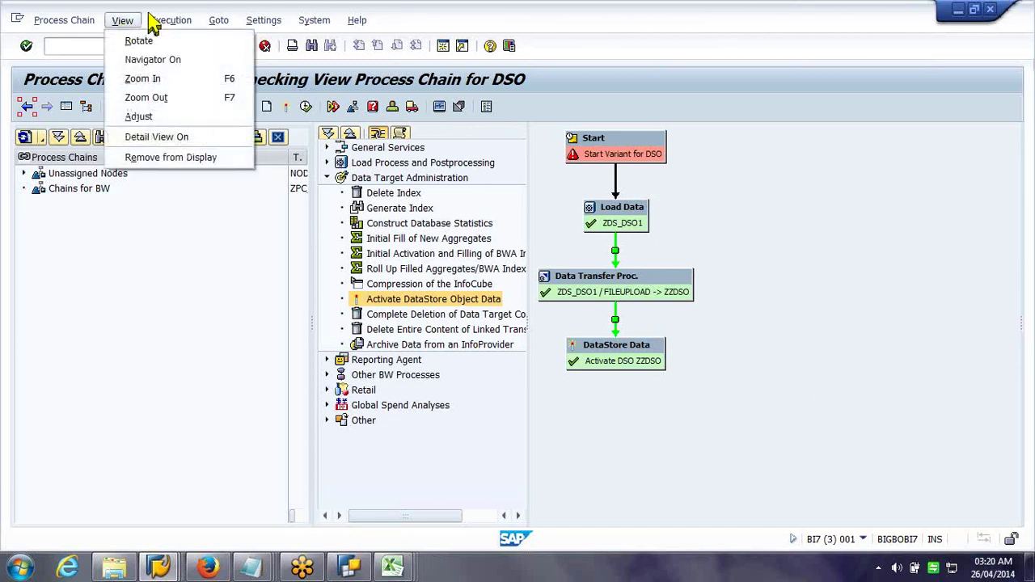
{"action": "left_click", "coordinate": [154, 23]}
{"action": "left_click", "coordinate": [221, 23]}
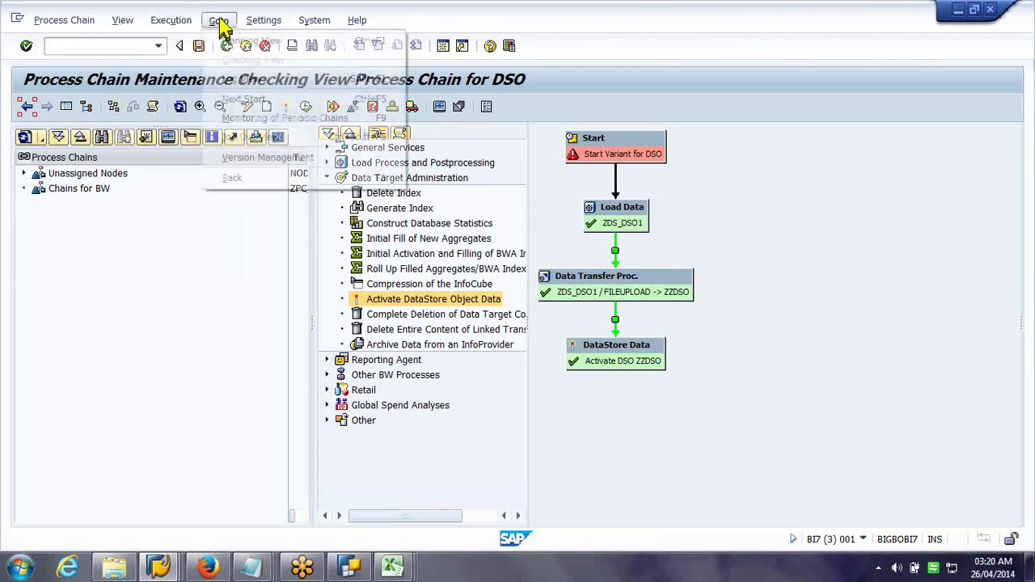
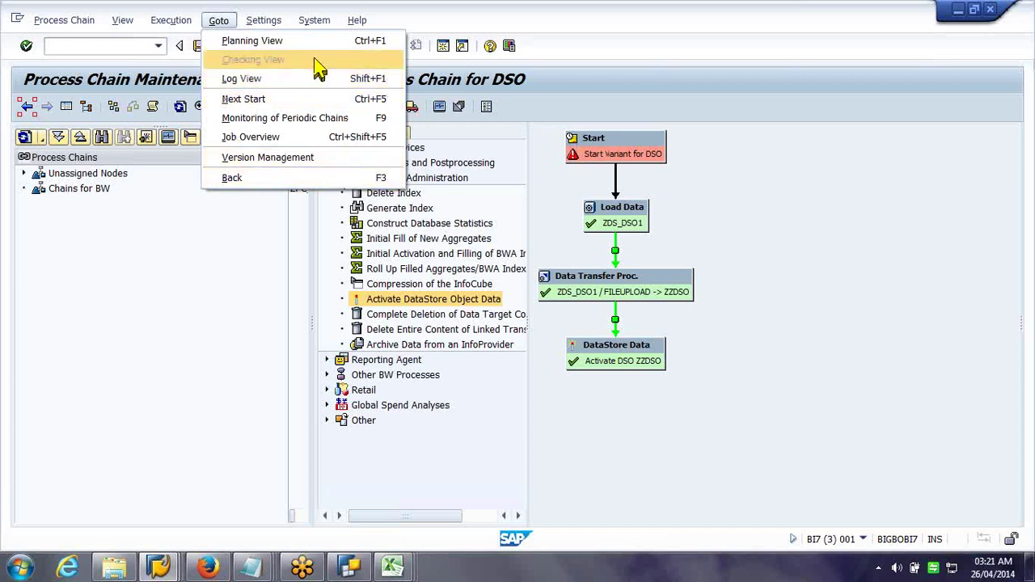
{"action": "left_click", "coordinate": [325, 45]}
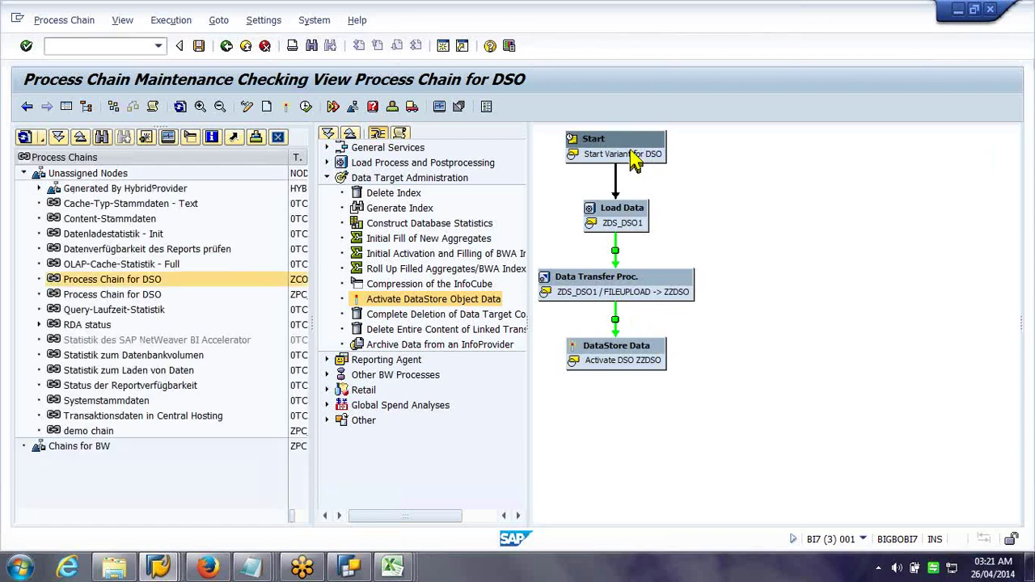
Exchange the copied chain's start variant for the unused starter ZST_COPY and activate the chain ZCOPY_DSO
{"action": "double_click", "coordinate": [635, 161]}
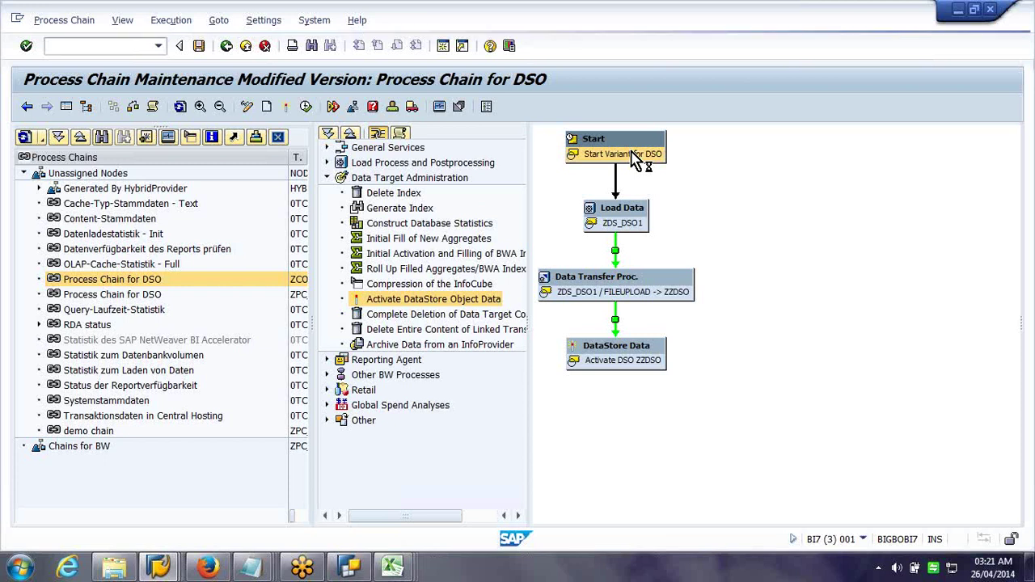
{"action": "right_click", "coordinate": [647, 152]}
{"action": "left_click", "coordinate": [659, 181]}
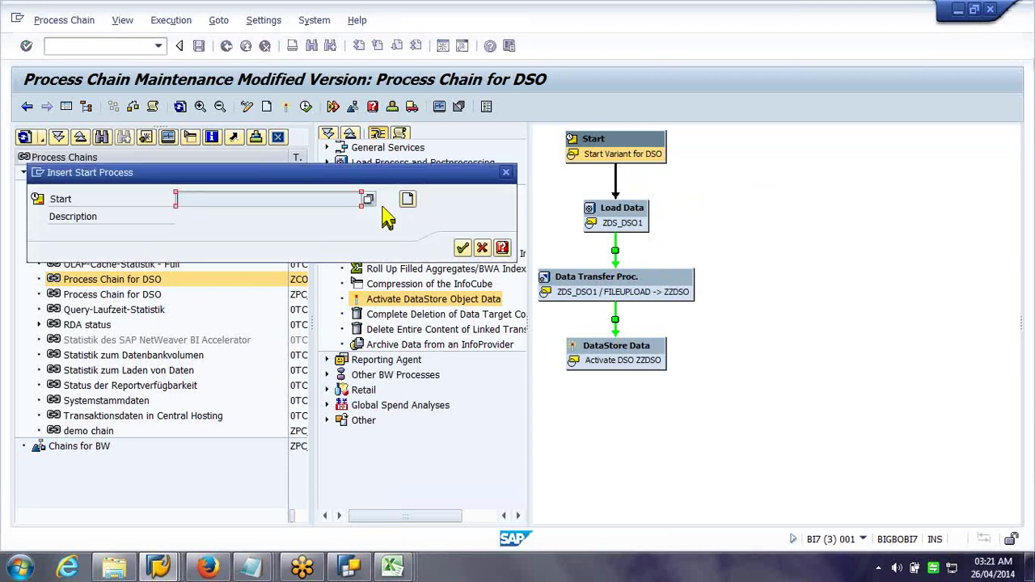
{"action": "left_click", "coordinate": [370, 199]}
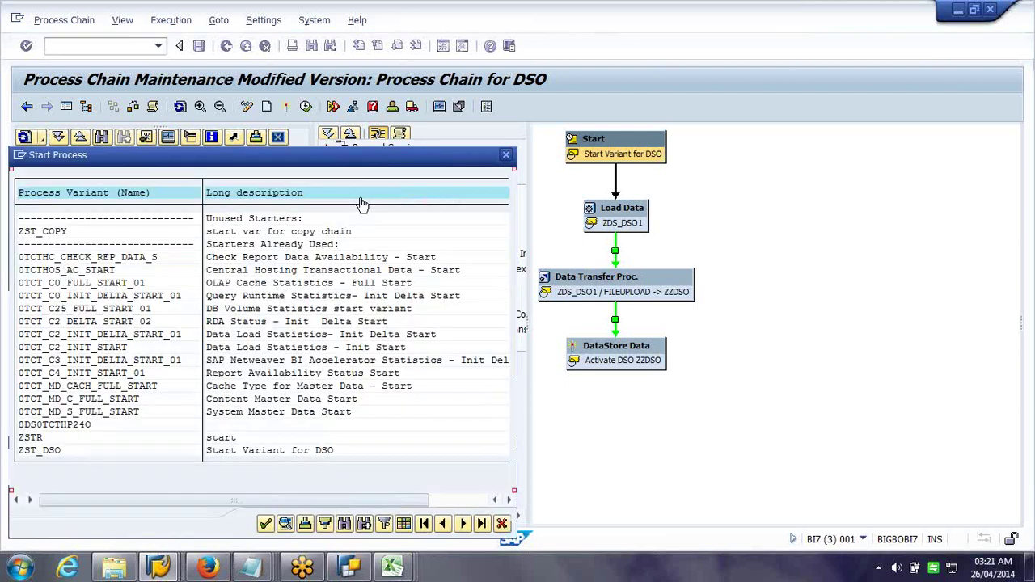
{"action": "key", "text": "Return"}
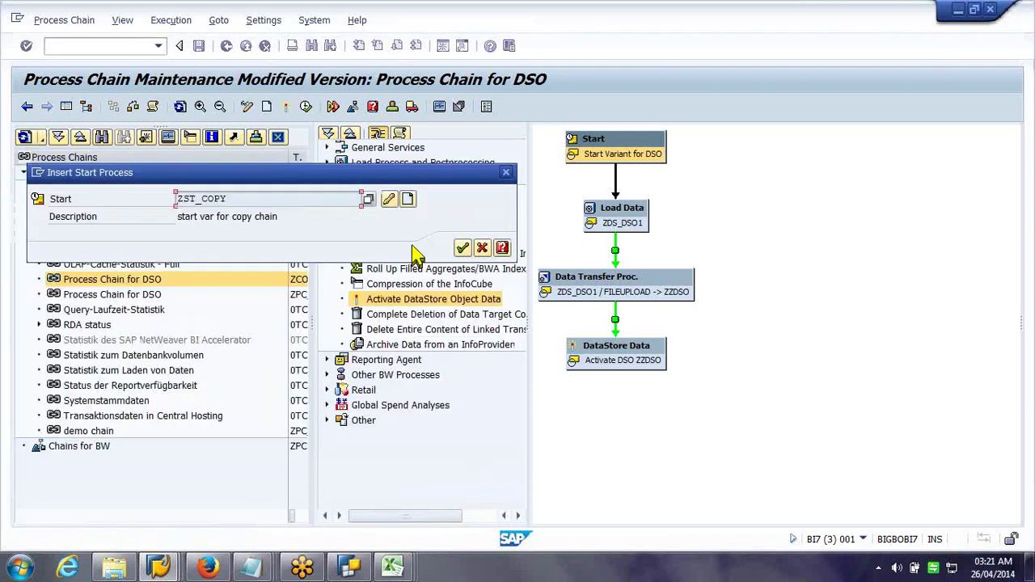
{"action": "left_click", "coordinate": [461, 249]}
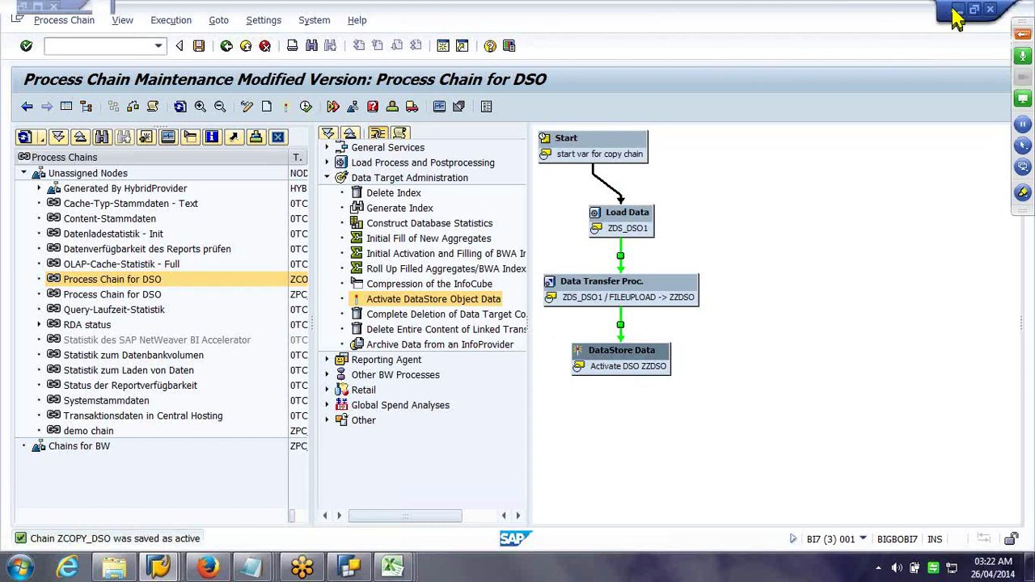
Switch to the session with the periodical process chain monitor list and restart transaction RSPCM
{"action": "left_click", "coordinate": [954, 11]}
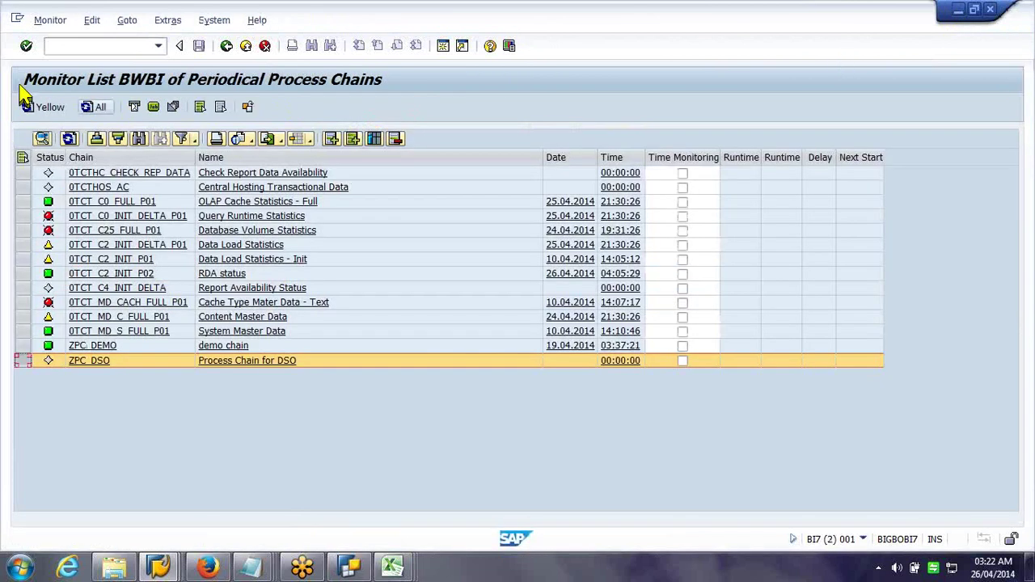
{"action": "left_click", "coordinate": [126, 46]}
{"action": "type", "text": "/nrspcm"}
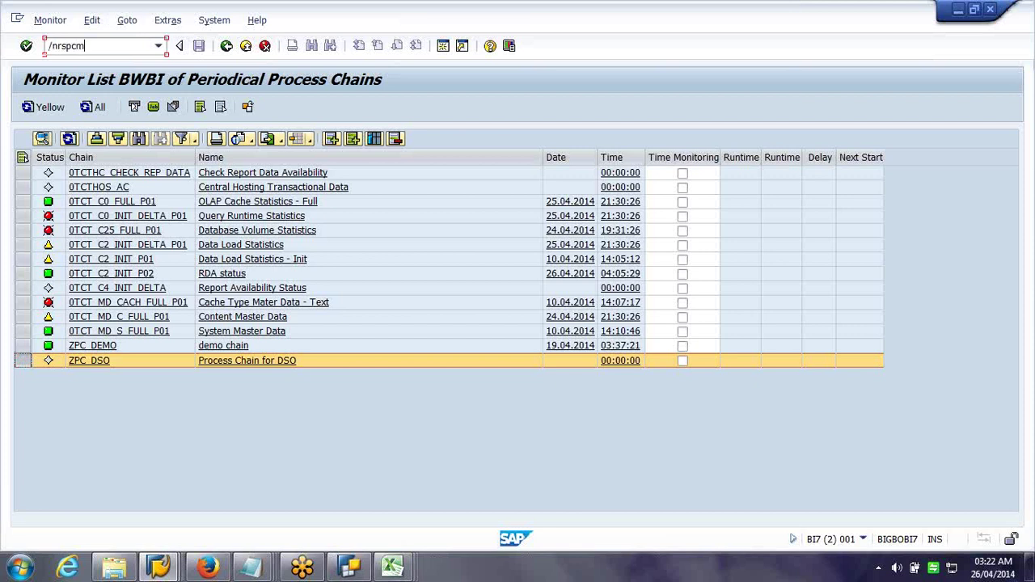
{"action": "key", "text": "Return"}
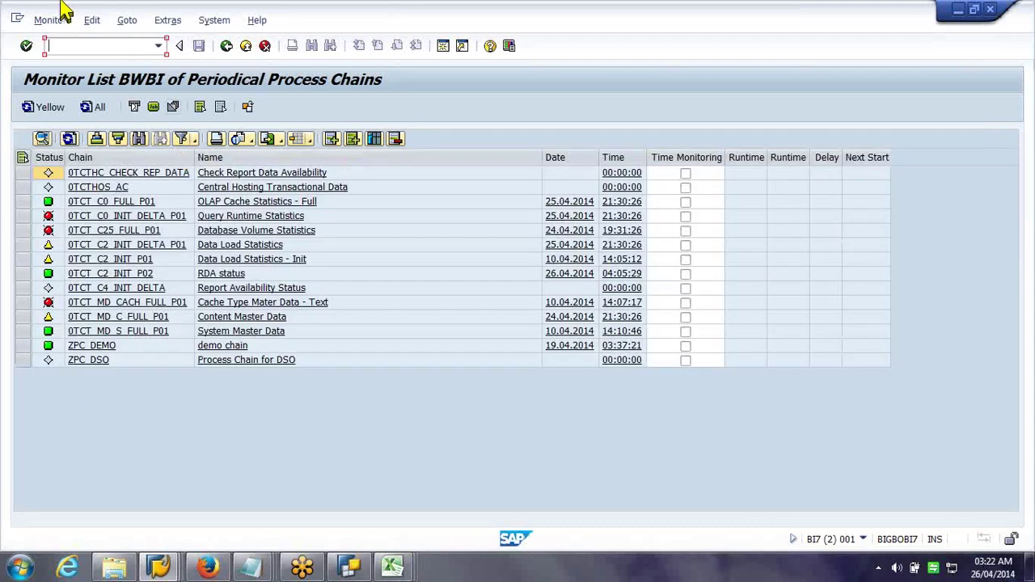
Refresh the status of all chains in the monitor list and look at the automatic refresh options
{"action": "left_click", "coordinate": [50, 20]}
{"action": "left_click", "coordinate": [50, 20]}
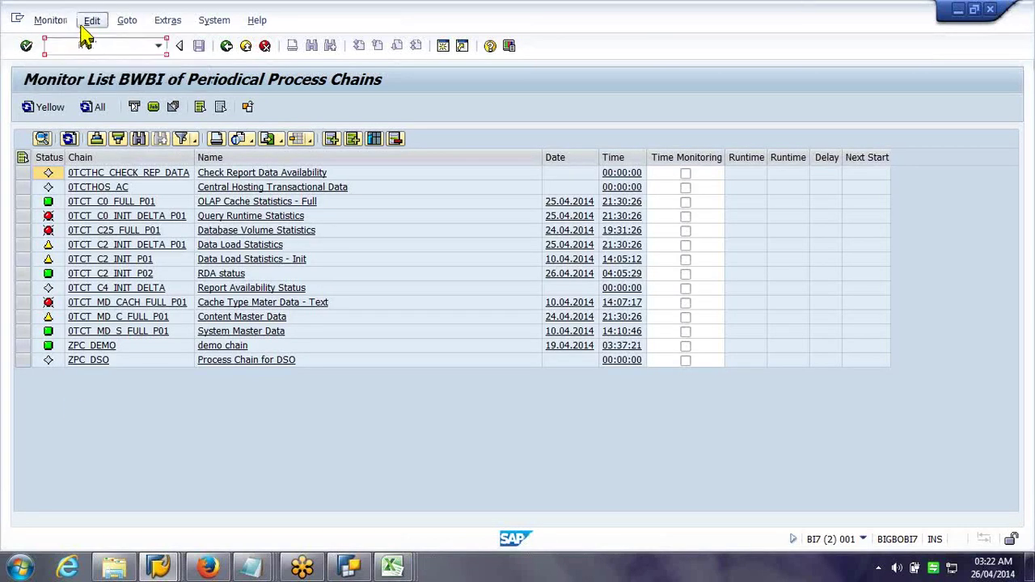
{"action": "left_click", "coordinate": [89, 21]}
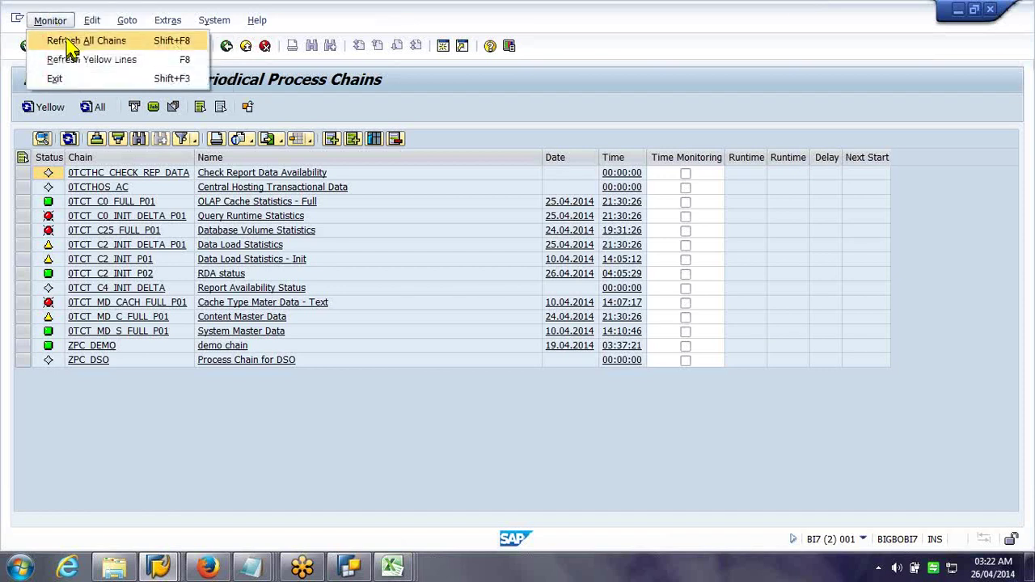
{"action": "left_click", "coordinate": [68, 43]}
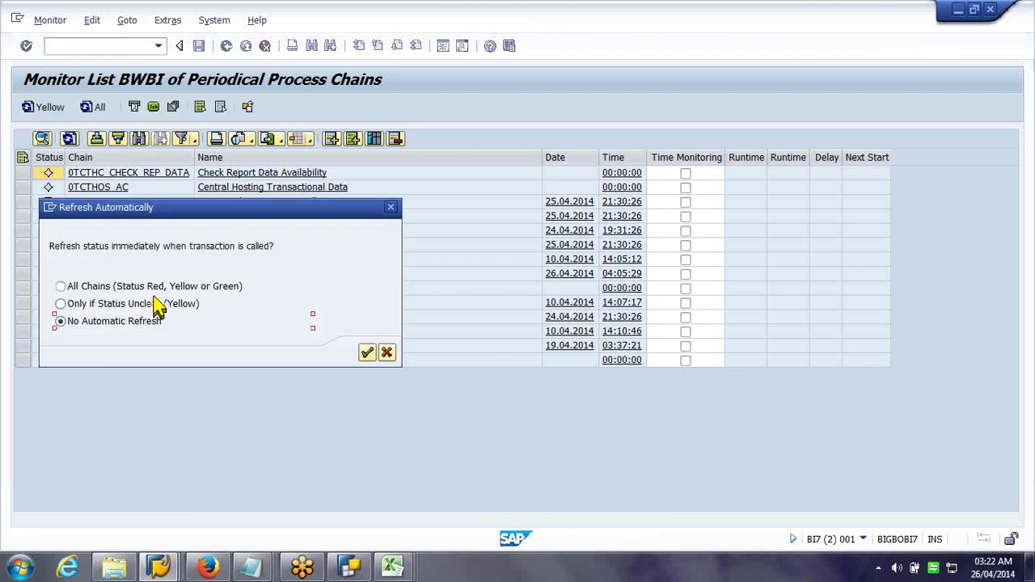
{"action": "left_click", "coordinate": [644, 338]}
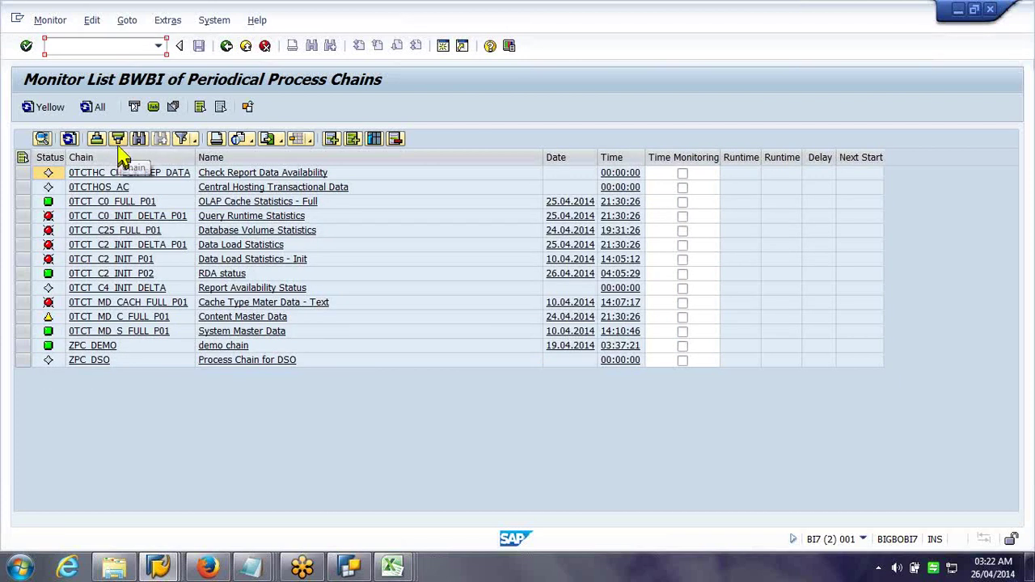
Look at the include selection and the plan monitoring screen for report RSPC_MONITOR, and return to the monitor list
{"action": "left_click", "coordinate": [161, 21]}
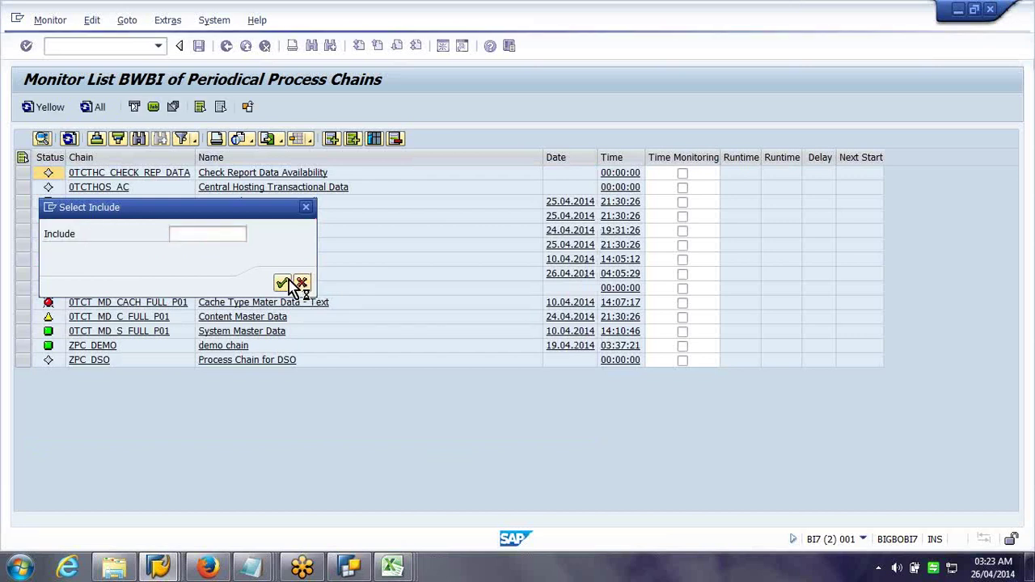
{"action": "left_click", "coordinate": [127, 20]}
{"action": "left_click", "coordinate": [166, 23]}
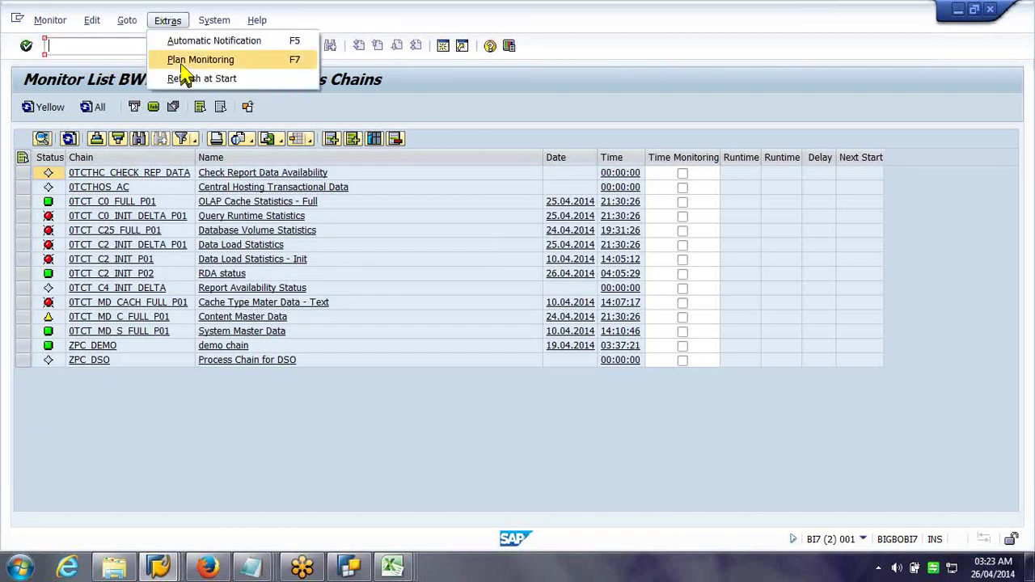
{"action": "left_click", "coordinate": [182, 40]}
{"action": "left_click", "coordinate": [206, 26]}
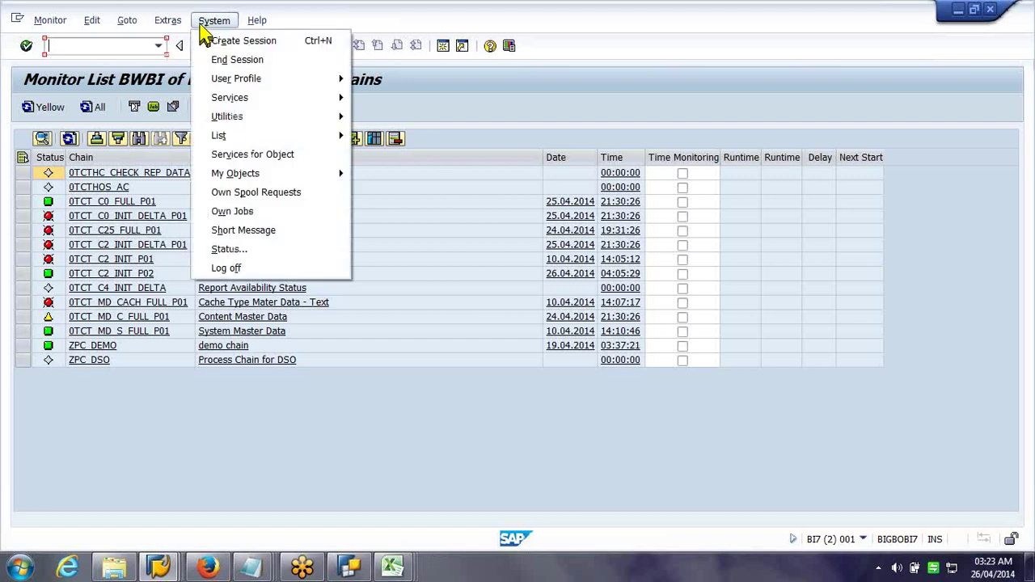
{"action": "left_click", "coordinate": [179, 26]}
{"action": "left_click", "coordinate": [198, 60]}
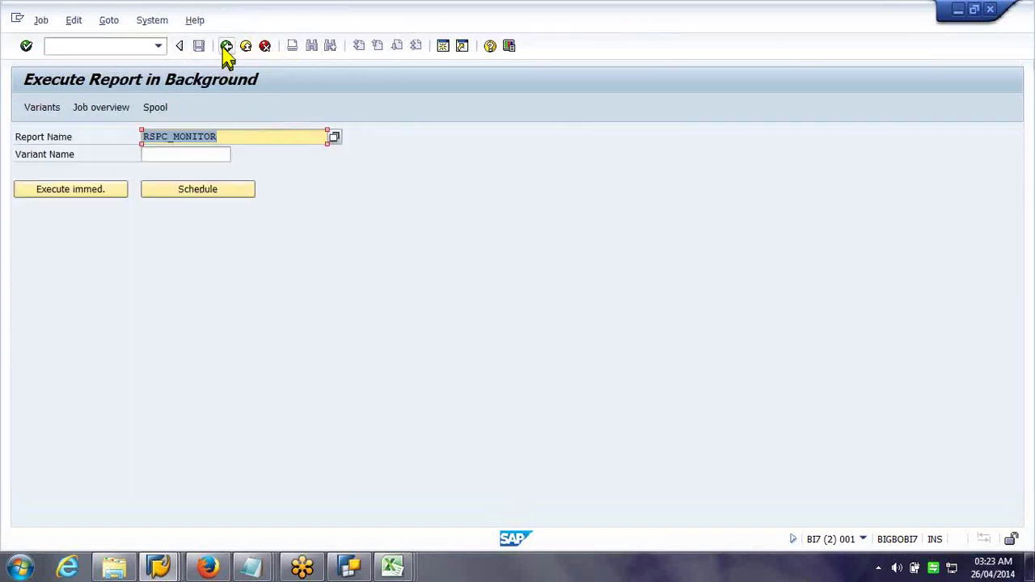
{"action": "left_click", "coordinate": [226, 46]}
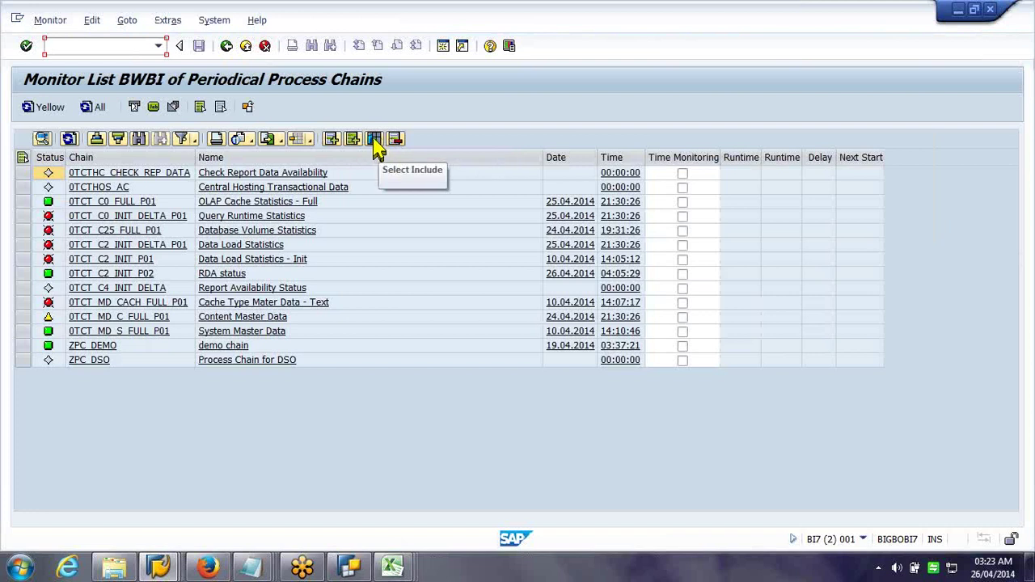
Add the process chain ZCOPY_DSO to the monitor list
{"action": "left_click", "coordinate": [331, 141]}
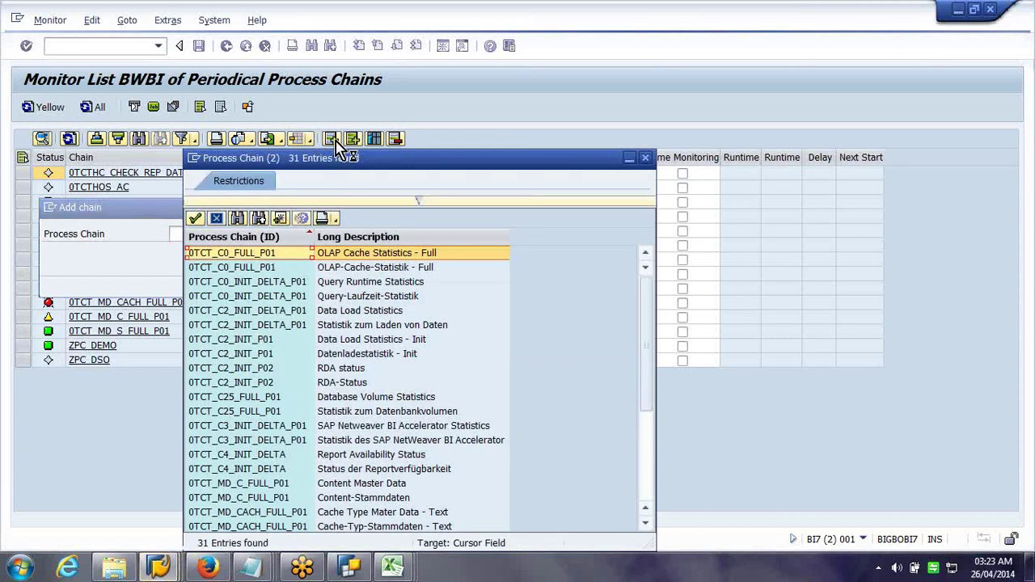
{"action": "left_click_drag", "start_coordinate": [336, 156], "coordinate": [639, 97]}
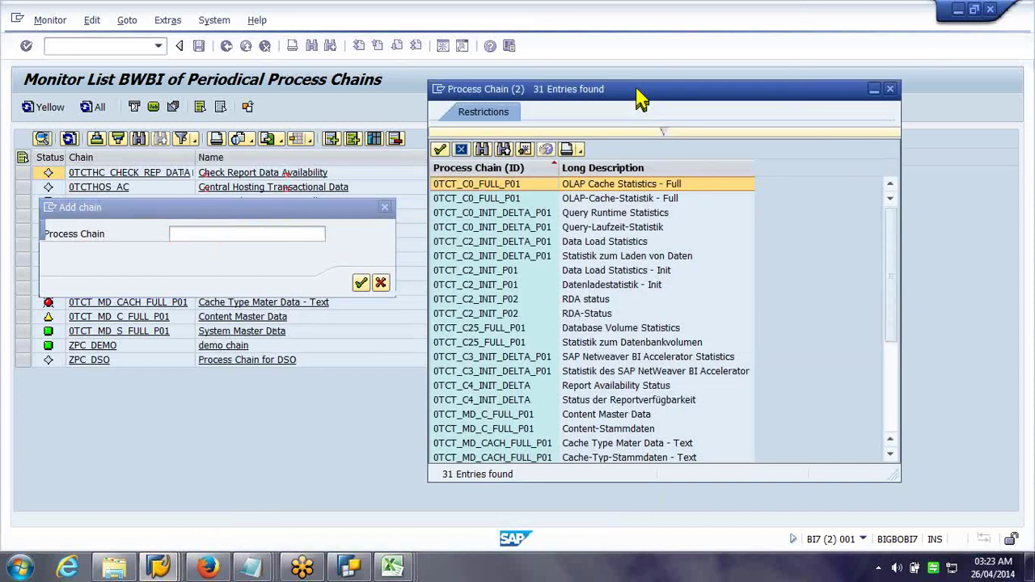
{"action": "scroll", "coordinate": [522, 256], "scroll_direction": "down", "scroll_amount": 4}
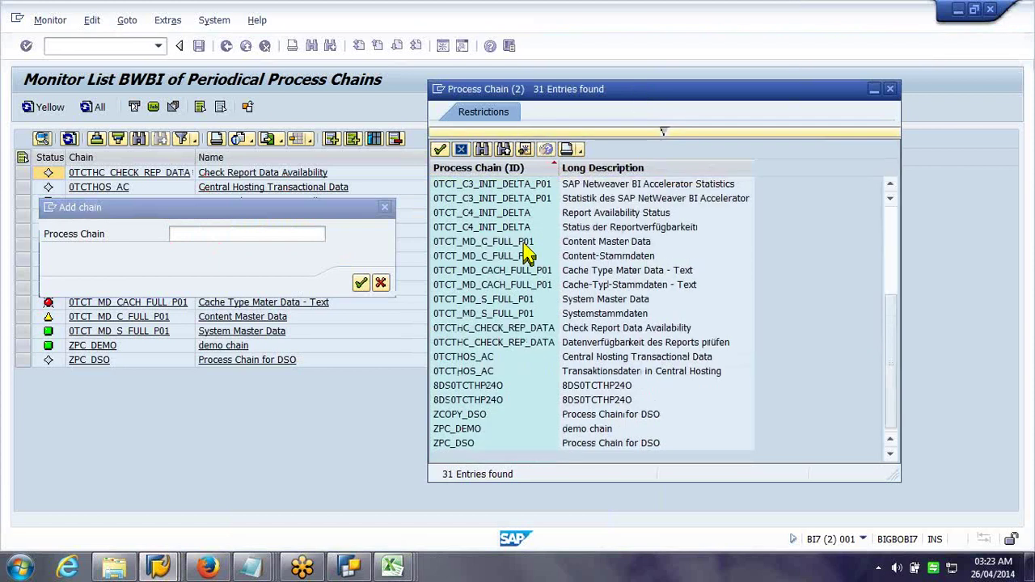
{"action": "double_click", "coordinate": [472, 418]}
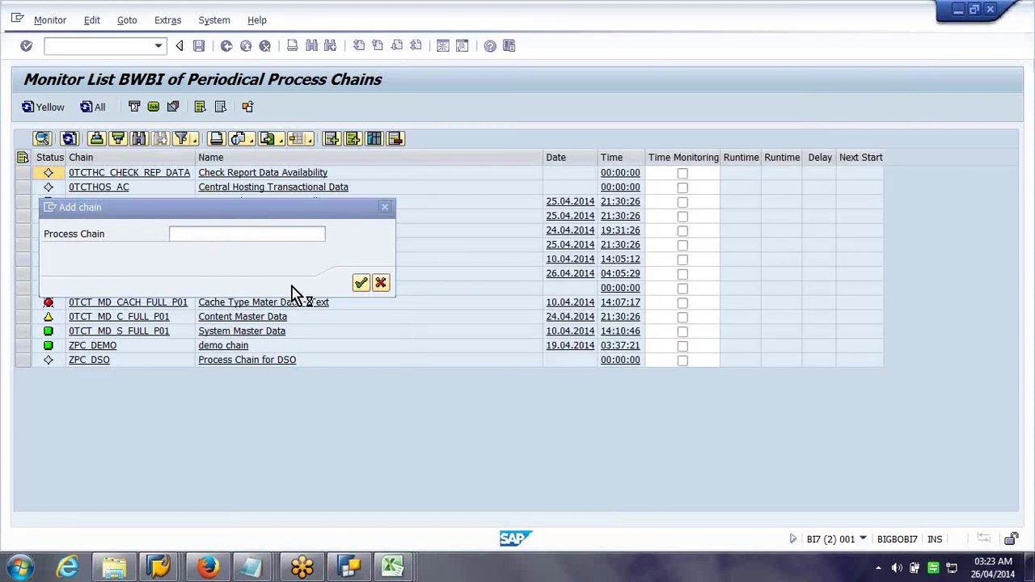
{"action": "left_click", "coordinate": [361, 284]}
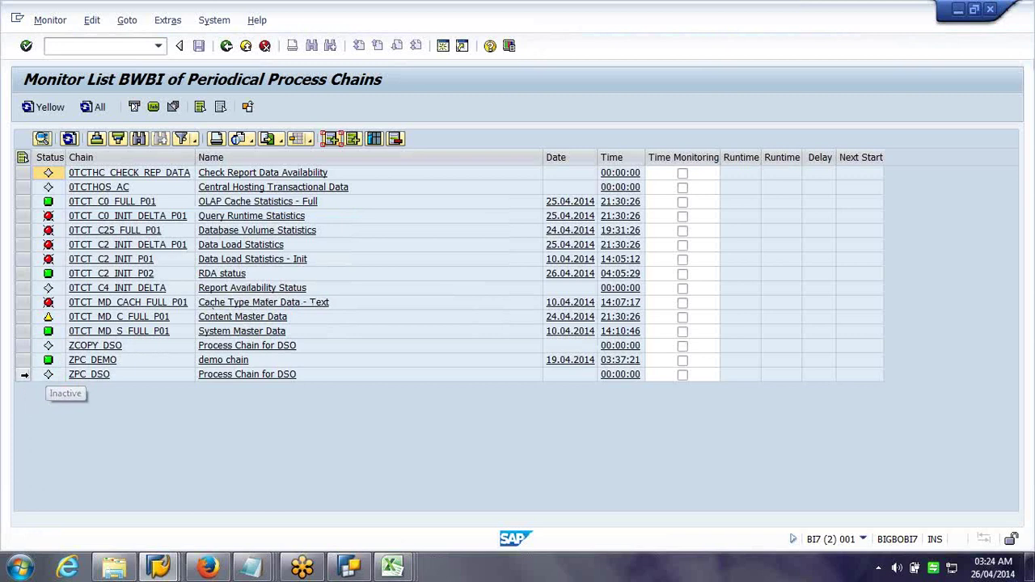
Switch to the process chain maintenance session, open the original chain ZPC_DSO and schedule it with Standard Priority C
{"action": "left_click", "coordinate": [23, 376]}
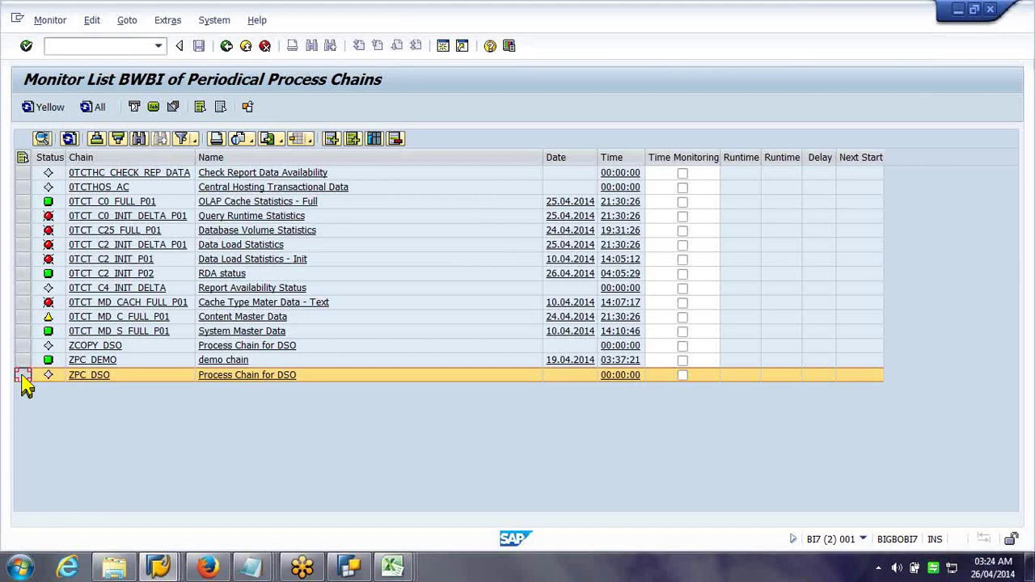
{"action": "left_click", "coordinate": [162, 568]}
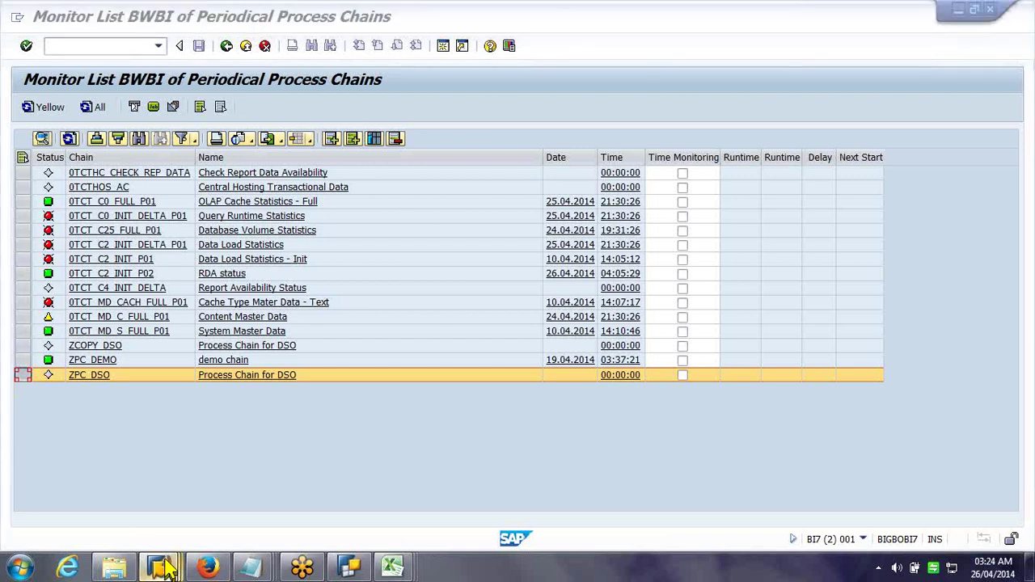
{"action": "mouse_move", "coordinate": [180, 569]}
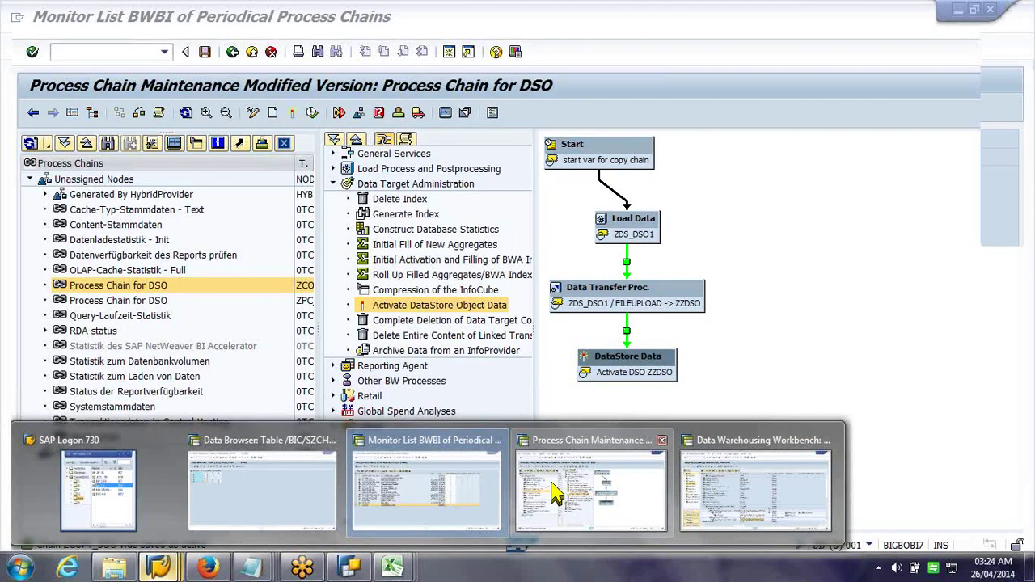
{"action": "left_click", "coordinate": [555, 494]}
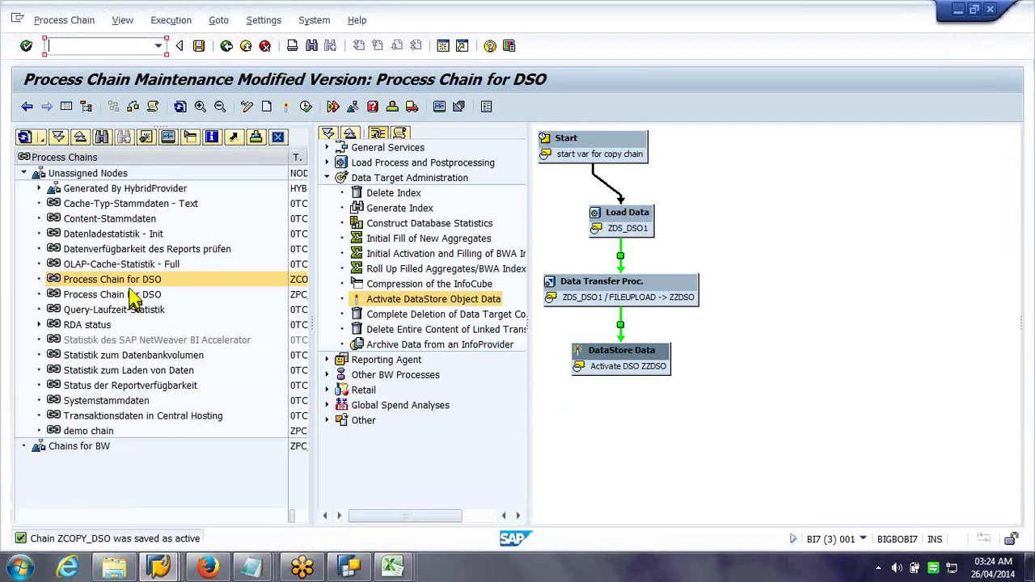
{"action": "double_click", "coordinate": [105, 295]}
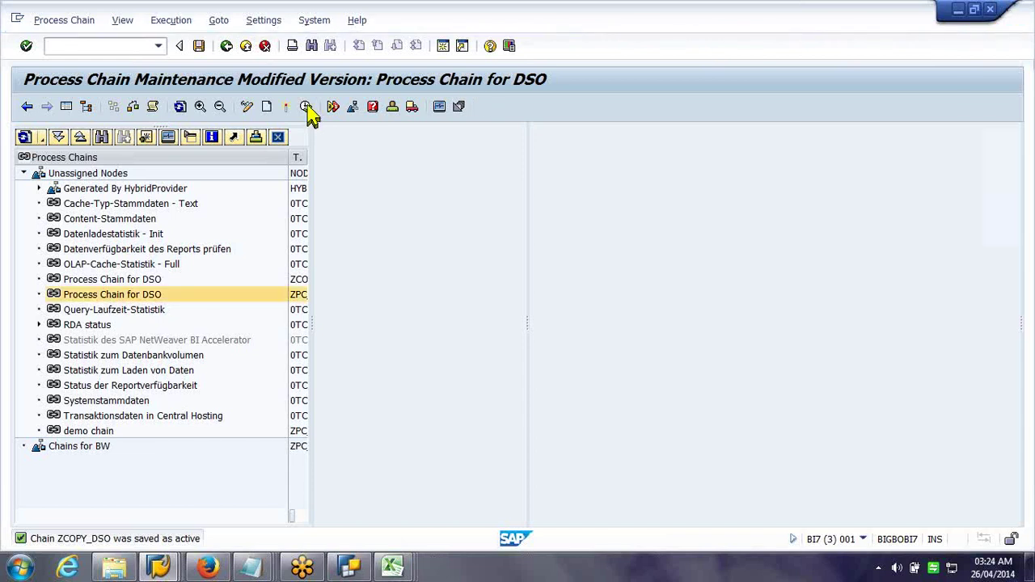
{"action": "left_click", "coordinate": [307, 107]}
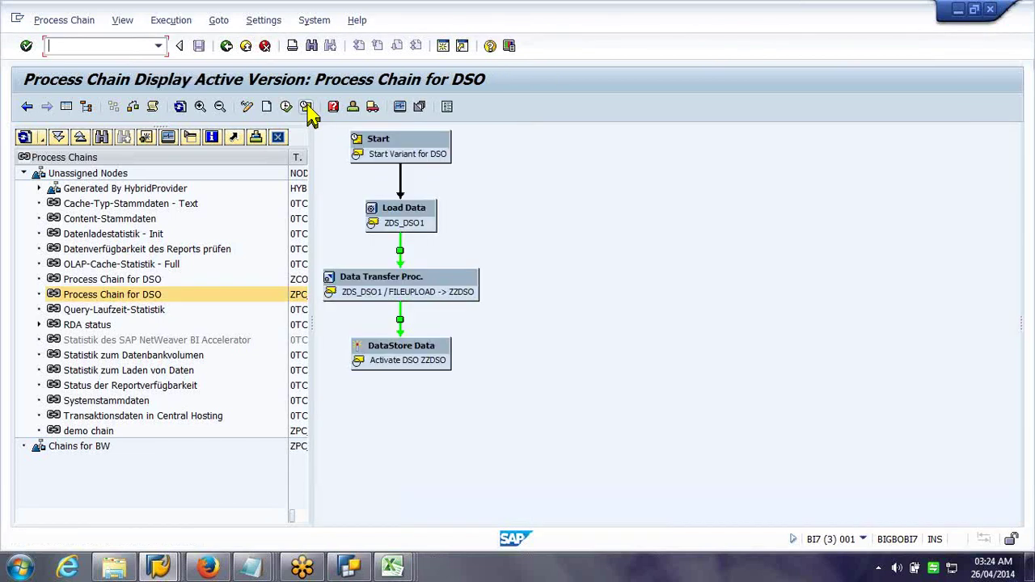
{"action": "left_click", "coordinate": [287, 113]}
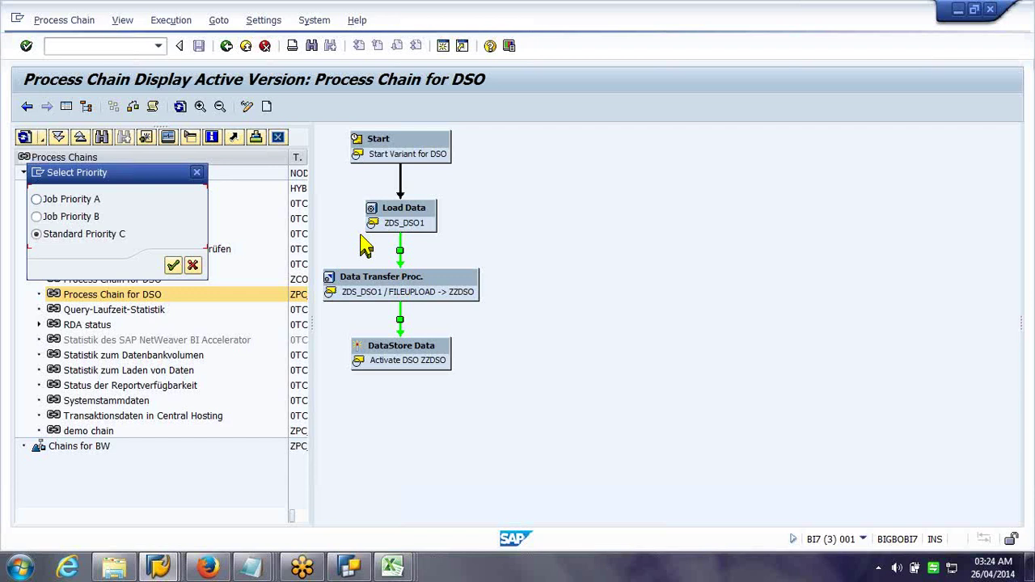
{"action": "left_click", "coordinate": [173, 266]}
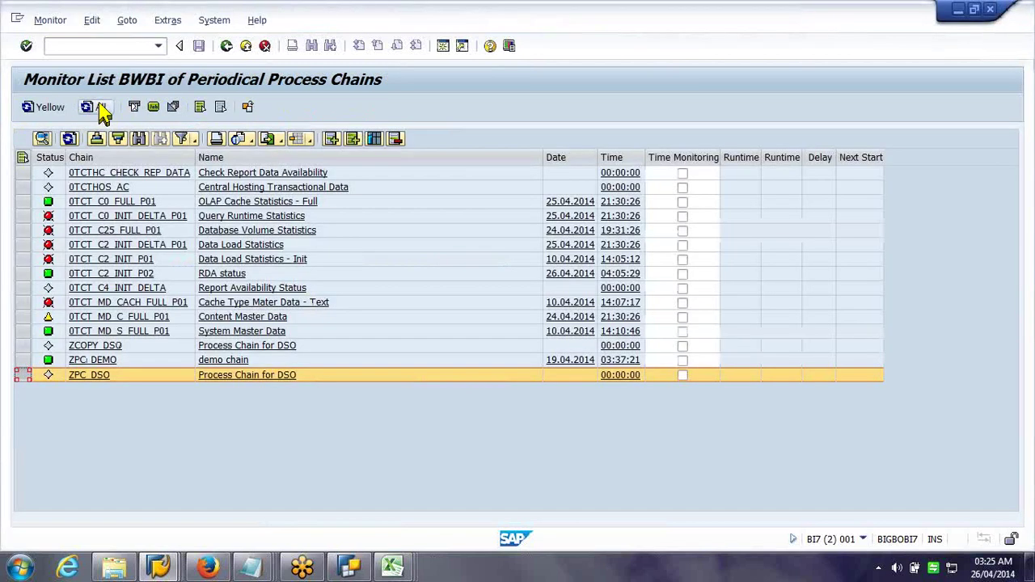
Refresh all chains in the monitor list and check the ZPC_DSO run in the process chain log view
{"action": "left_click", "coordinate": [100, 107]}
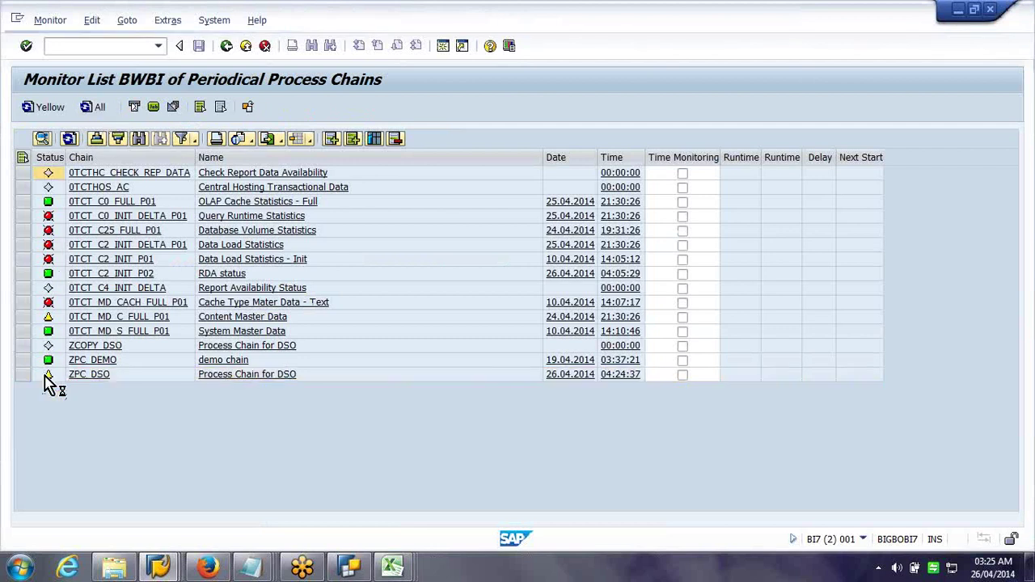
{"action": "left_click", "coordinate": [330, 377]}
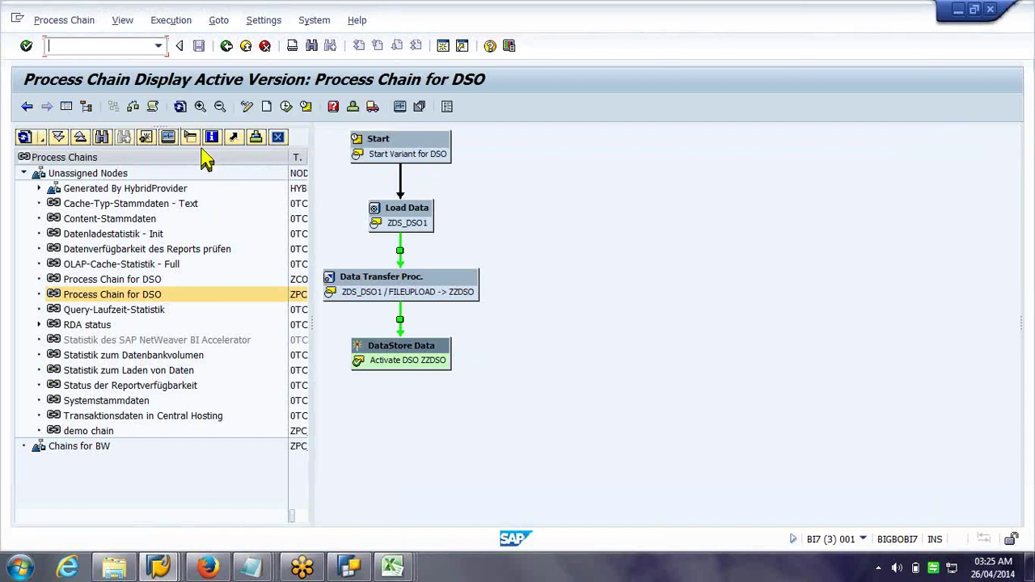
{"action": "left_click", "coordinate": [151, 108]}
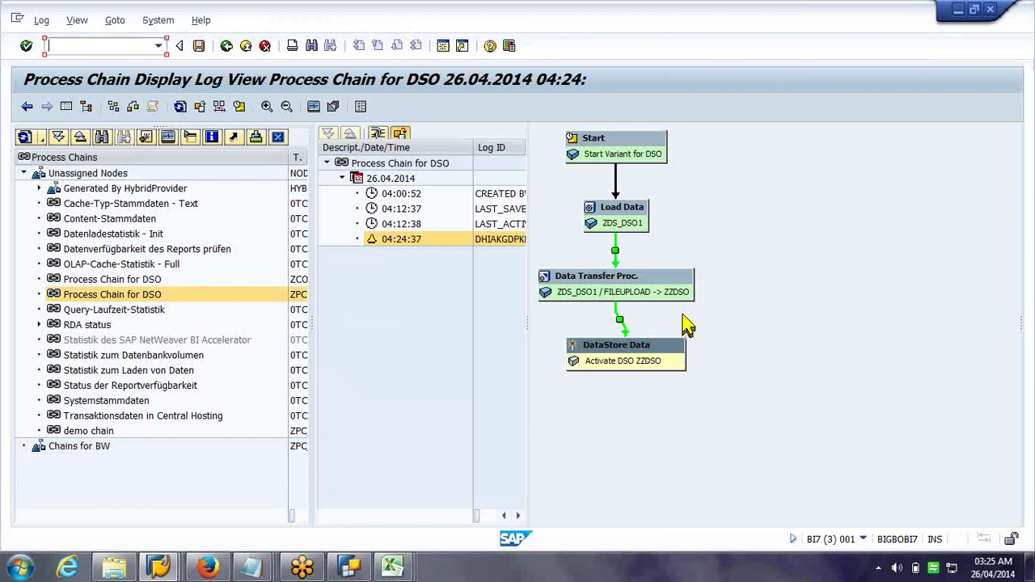
Open the run details of ZPC_DSO from the monitor list and display the run's log
{"action": "key", "text": "F3"}
{"action": "left_click", "coordinate": [252, 375]}
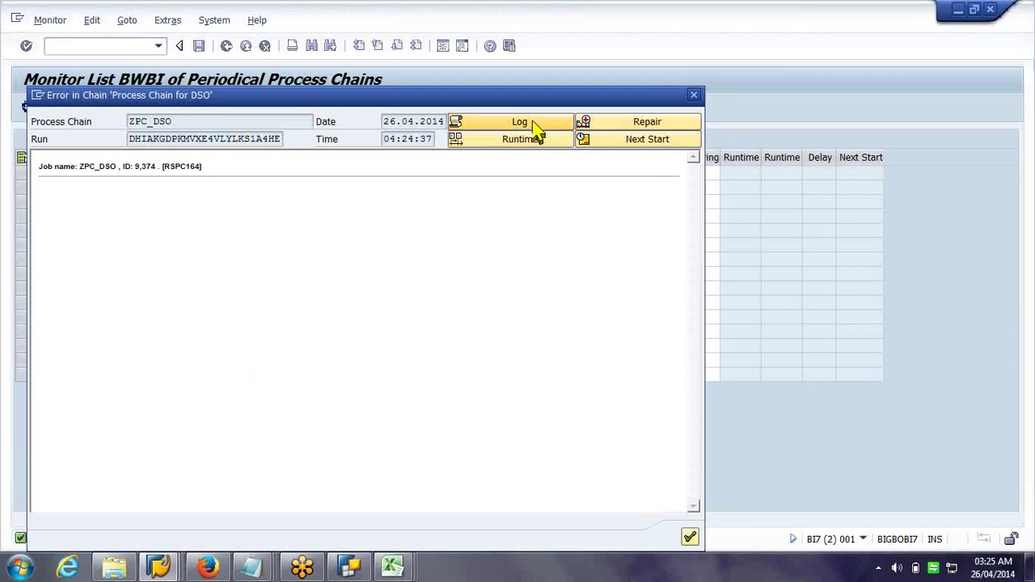
{"action": "left_click", "coordinate": [534, 130]}
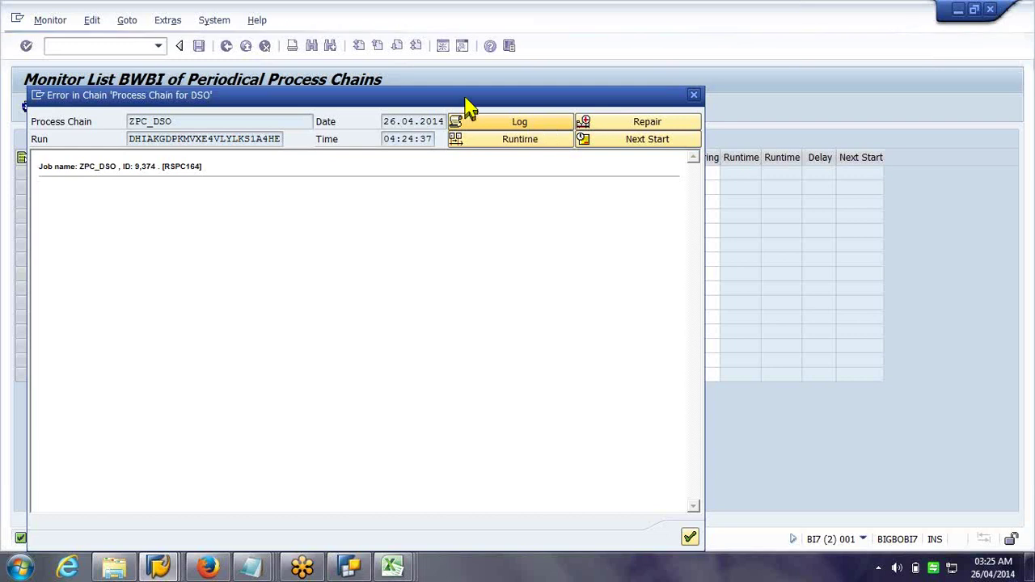
{"action": "left_click_drag", "start_coordinate": [466, 99], "coordinate": [474, 62]}
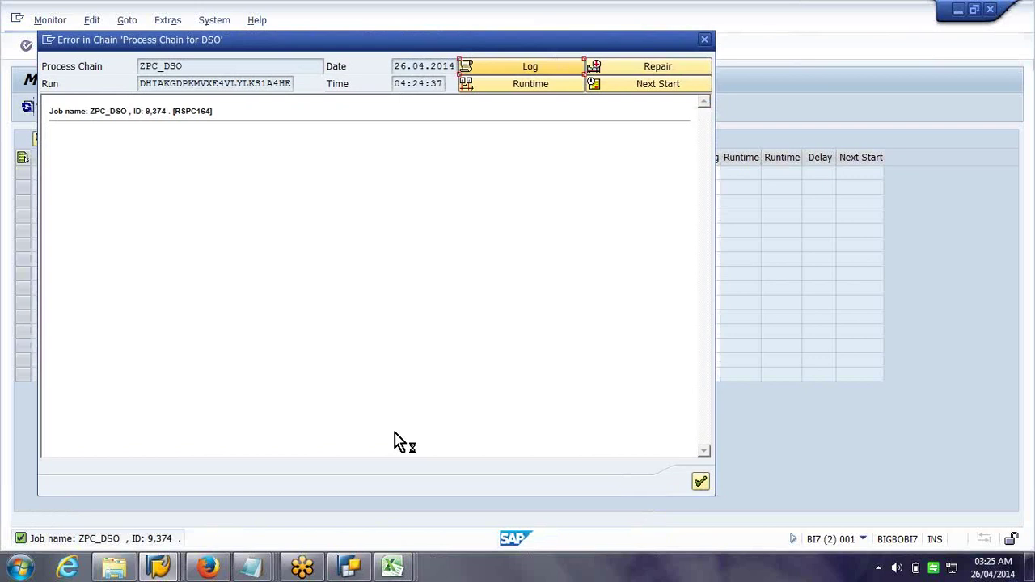
{"action": "mouse_move", "coordinate": [158, 570]}
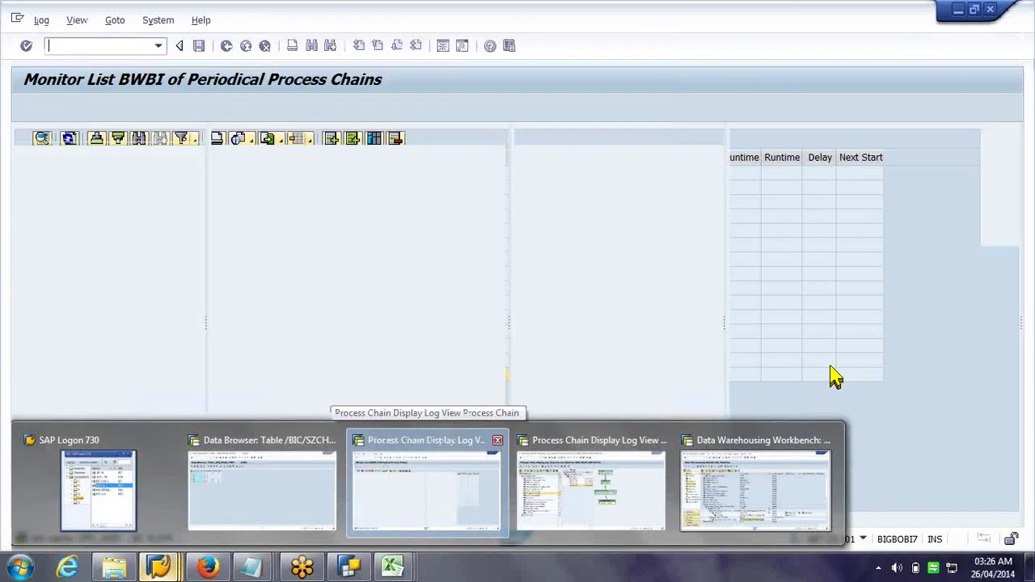
{"action": "left_click", "coordinate": [426, 486]}
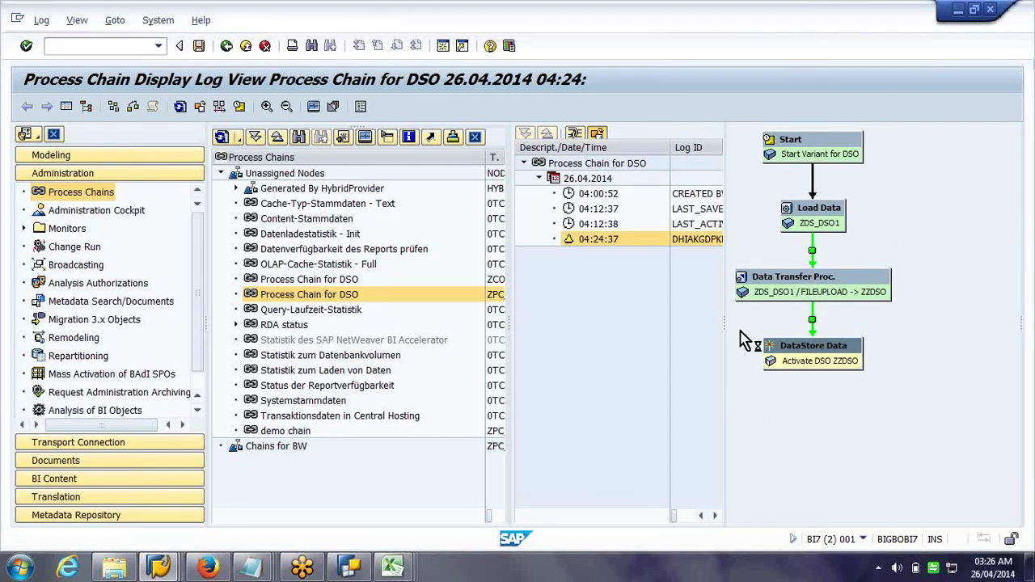
Open the process monitor of the Load Data process ZDS_DSO1 from the run log, check its status and return to the log view
{"action": "right_click", "coordinate": [796, 360]}
{"action": "left_click", "coordinate": [841, 234]}
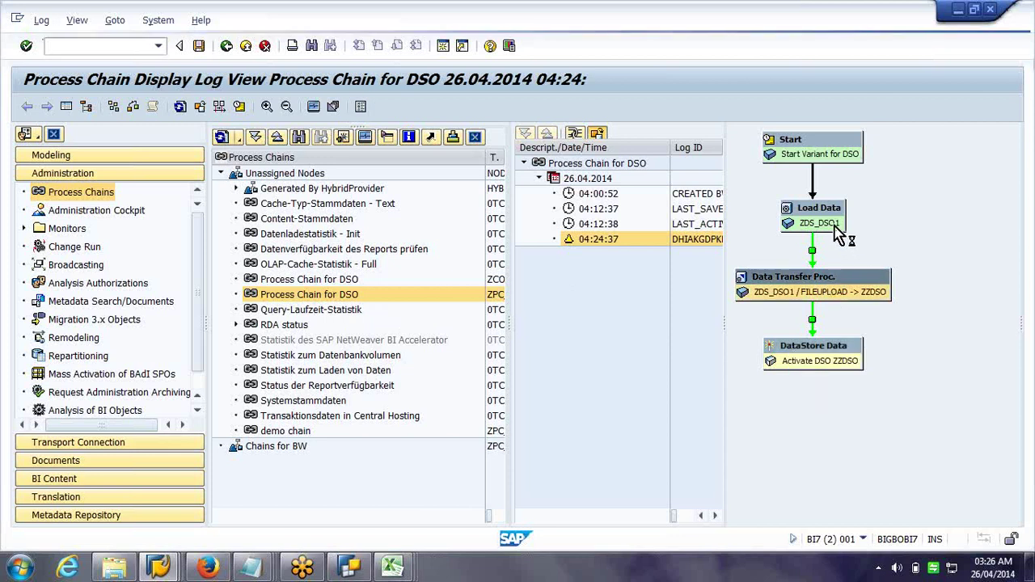
{"action": "right_click", "coordinate": [846, 290]}
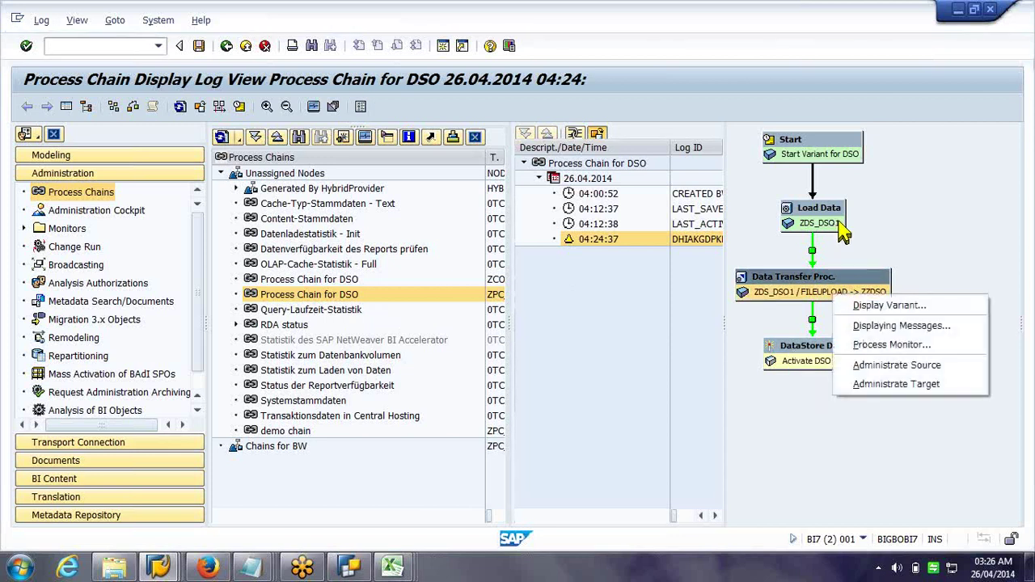
{"action": "left_click", "coordinate": [841, 235]}
{"action": "right_click", "coordinate": [846, 230]}
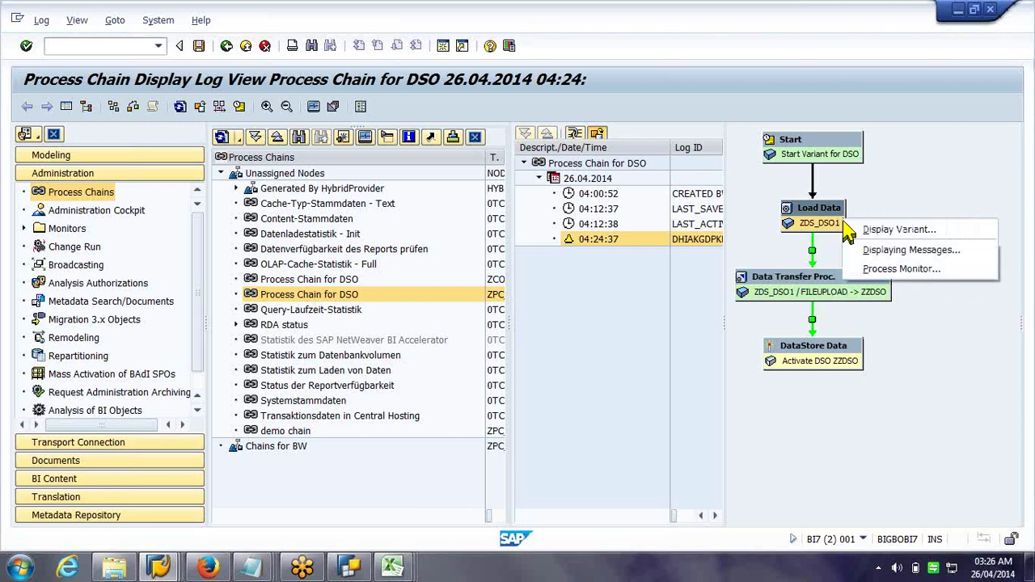
{"action": "left_click", "coordinate": [877, 273]}
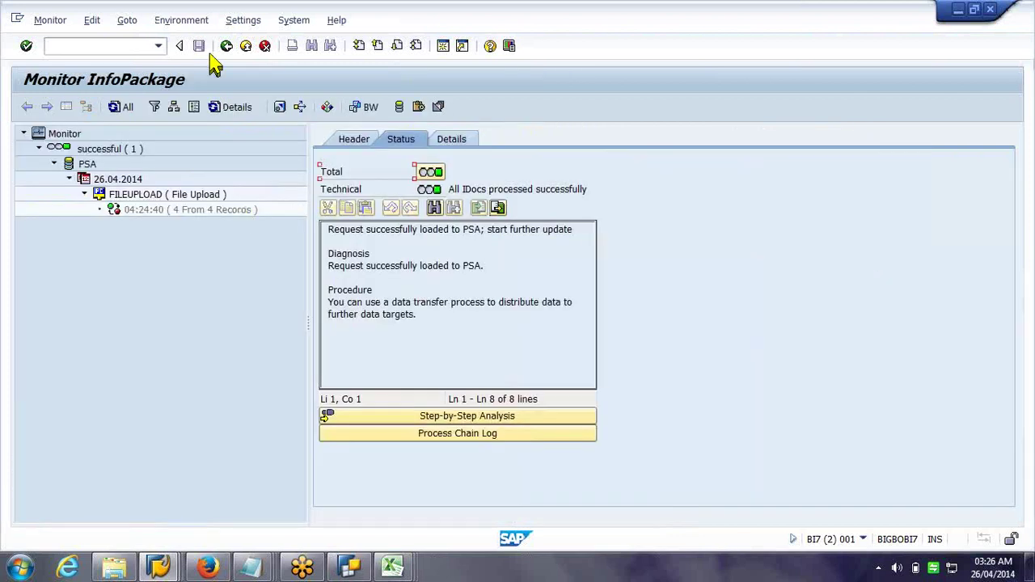
{"action": "left_click", "coordinate": [226, 47]}
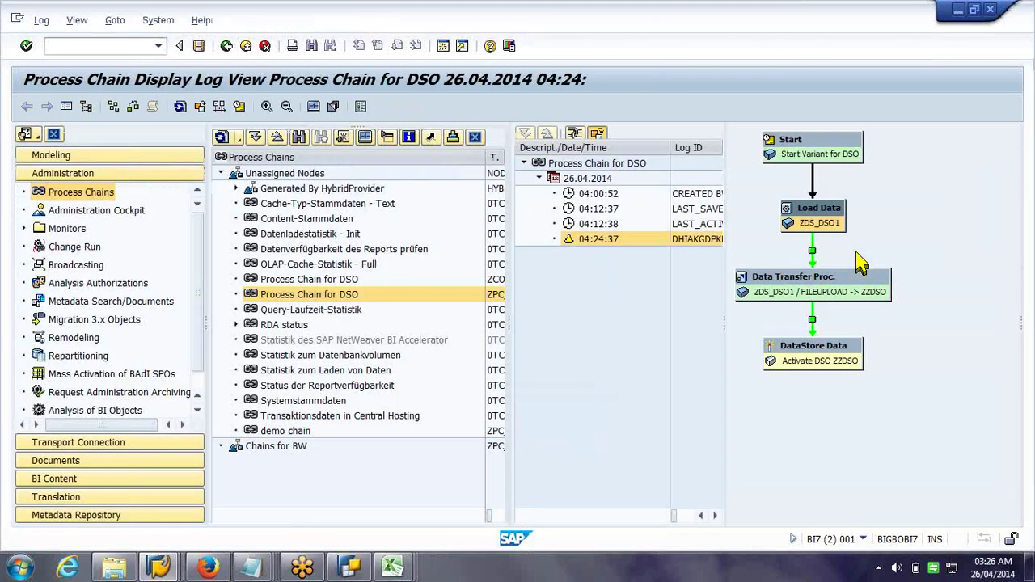
Check the Data Transfer Process in its process monitor, examine the requests of its target ZZDSO, and return to the log view
{"action": "right_click", "coordinate": [828, 297]}
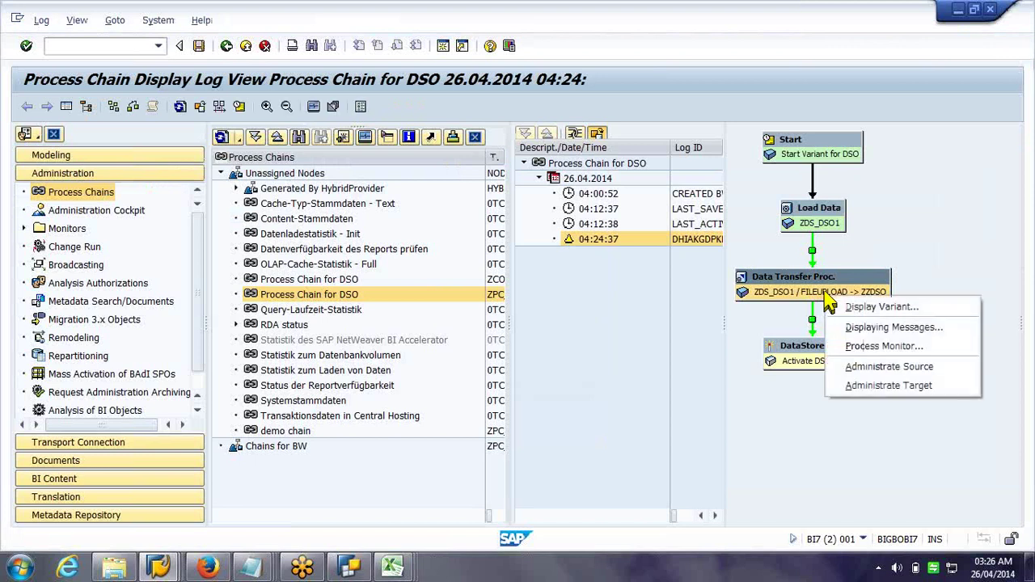
{"action": "left_click", "coordinate": [909, 350]}
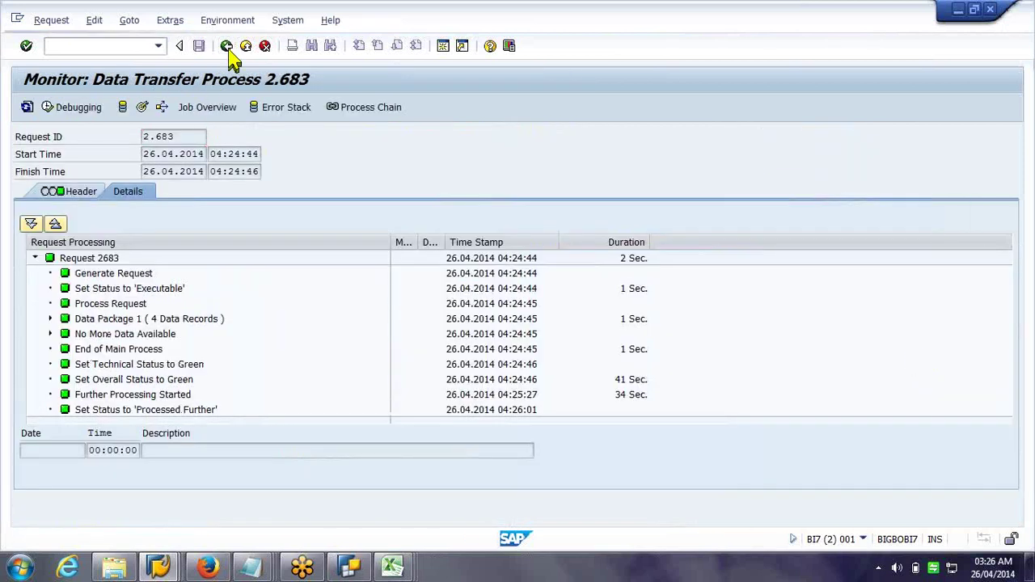
{"action": "left_click", "coordinate": [230, 50]}
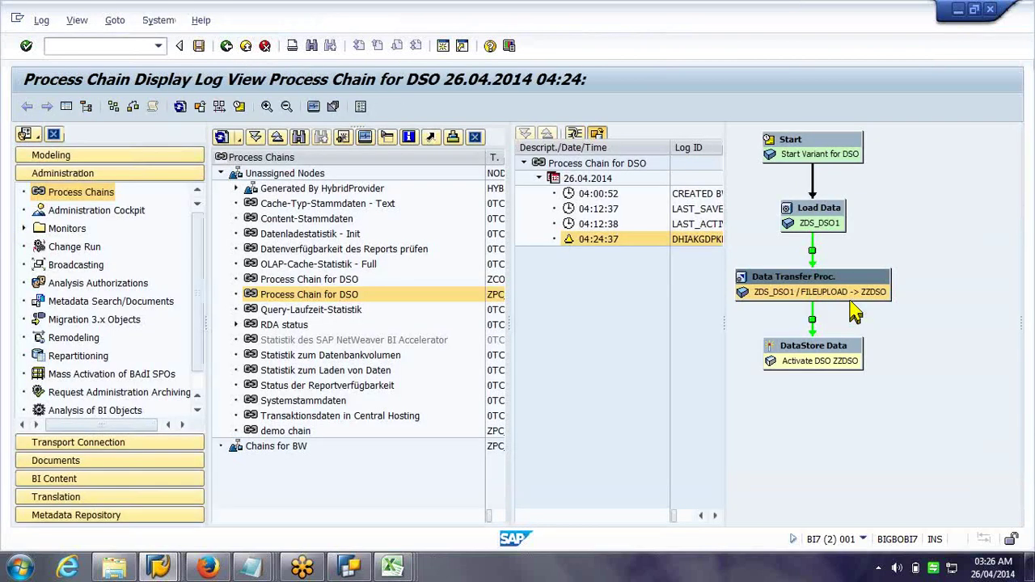
{"action": "right_click", "coordinate": [853, 298]}
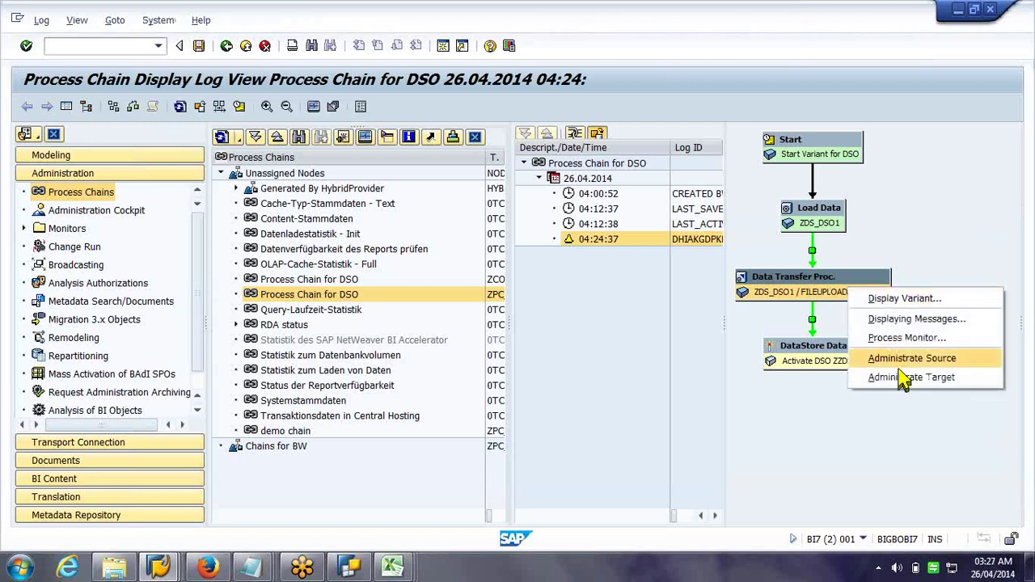
{"action": "left_click", "coordinate": [930, 442]}
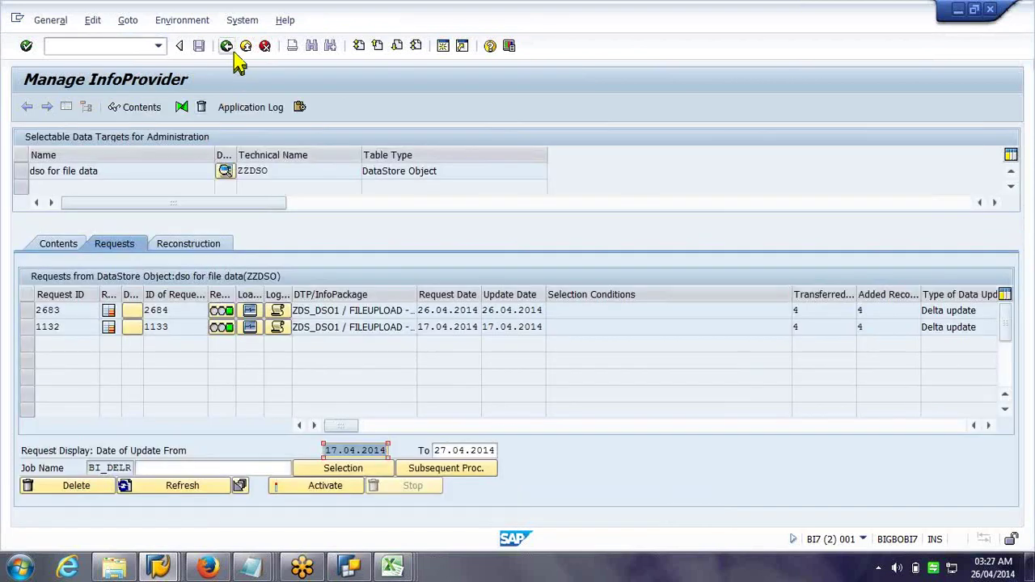
{"action": "left_click", "coordinate": [229, 48]}
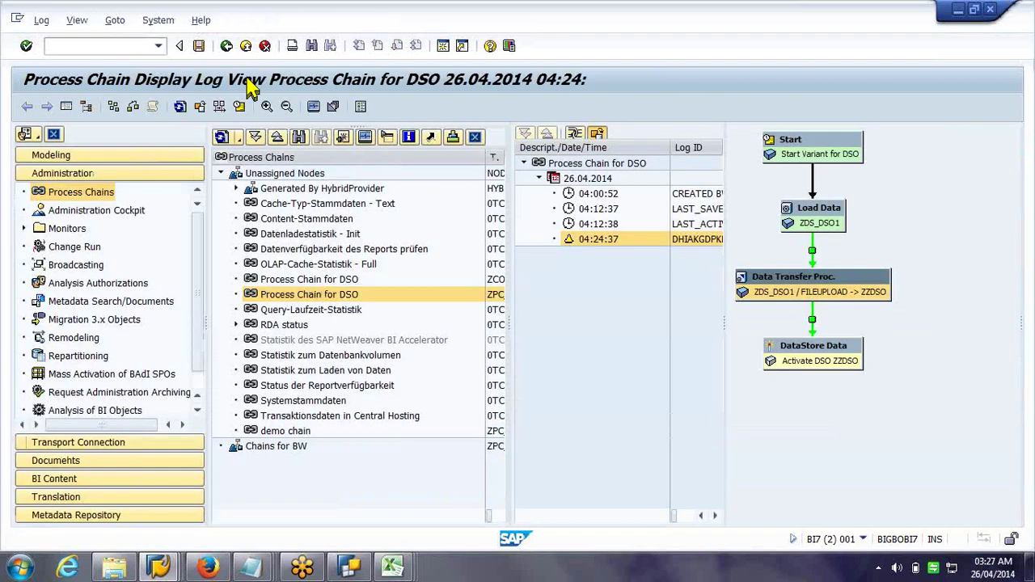
Refresh the ZPC_DSO run log, enlarge the log list to show its columns, and reload the logs for Today
{"action": "left_click", "coordinate": [180, 106]}
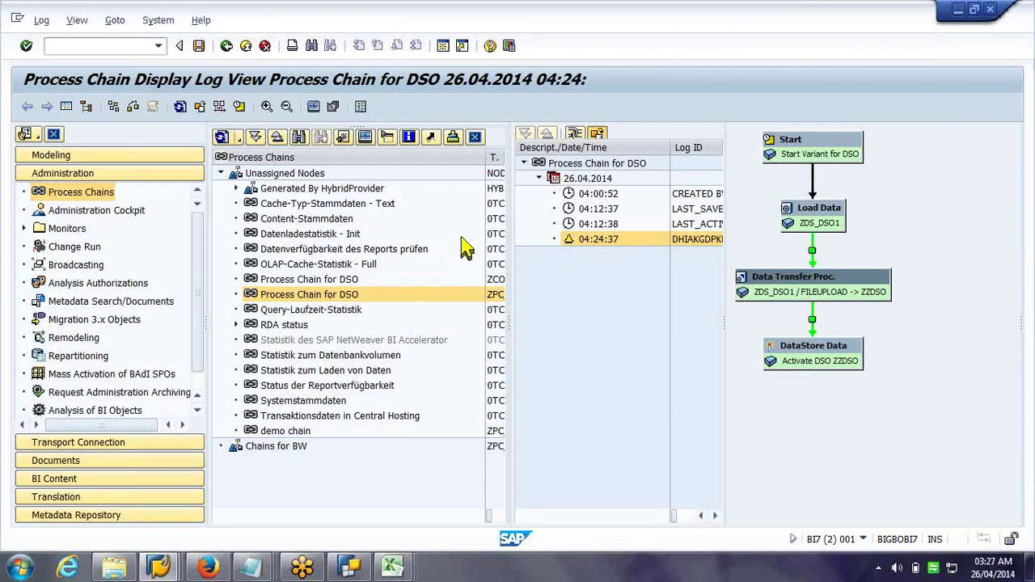
{"action": "left_click_drag", "start_coordinate": [486, 159], "coordinate": [309, 212]}
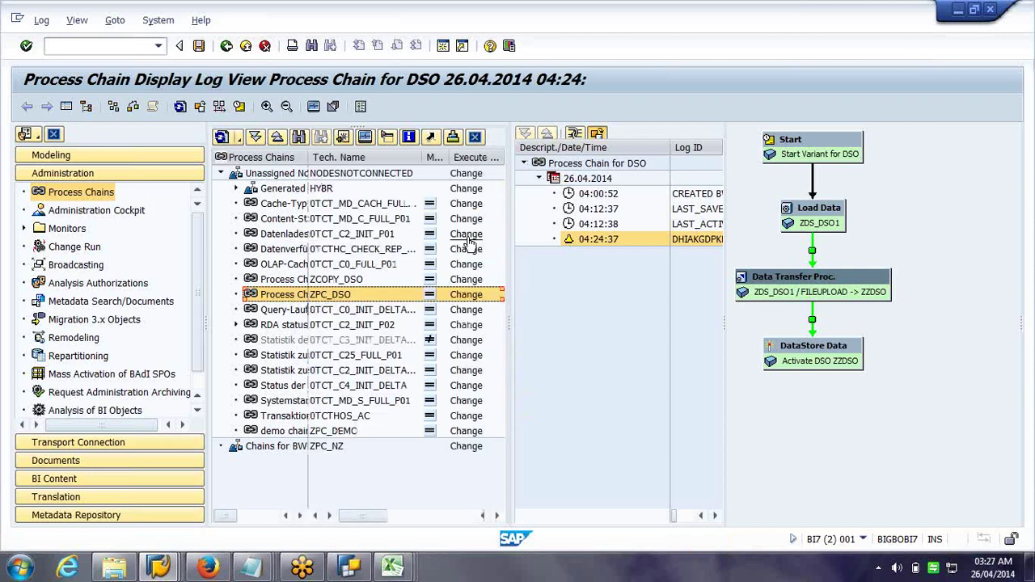
{"action": "left_click_drag", "start_coordinate": [368, 248], "coordinate": [369, 249]}
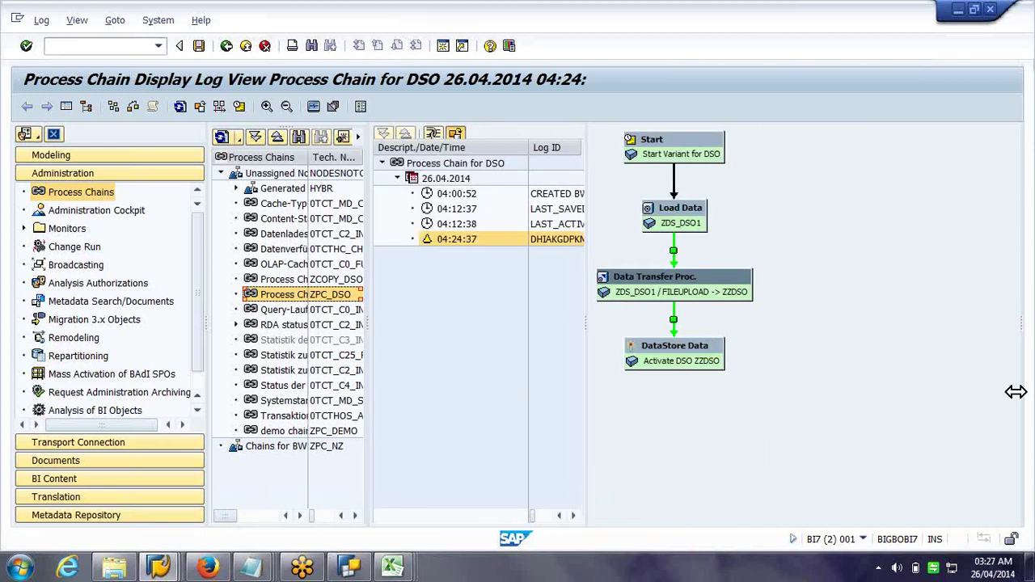
{"action": "left_click_drag", "start_coordinate": [1016, 391], "coordinate": [1016, 391]}
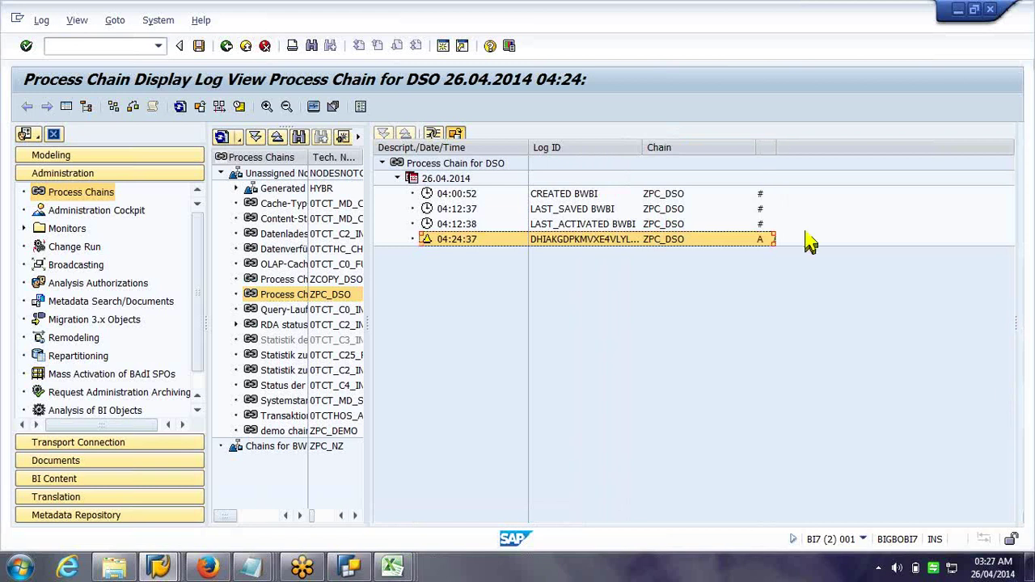
{"action": "left_click", "coordinate": [457, 135]}
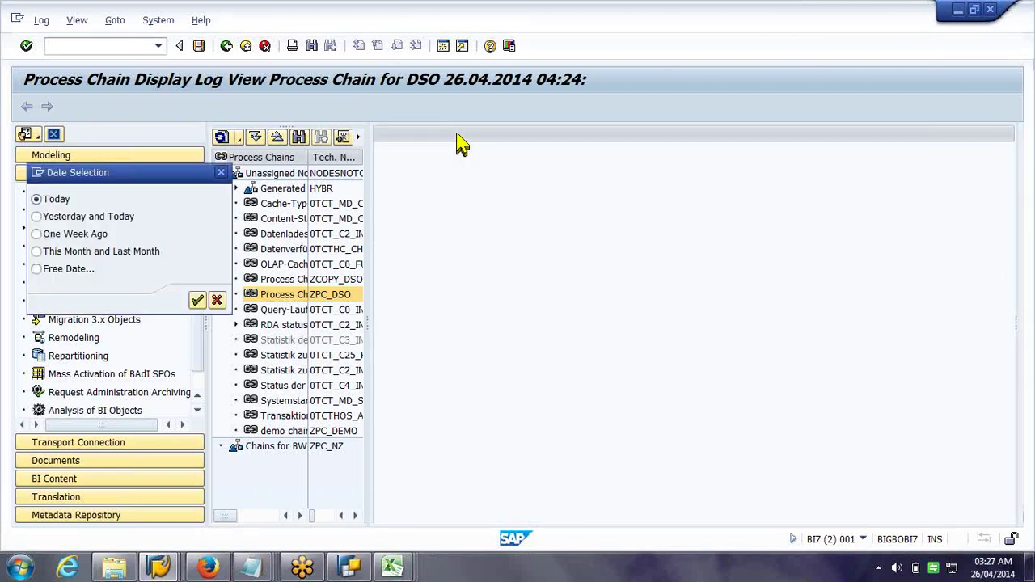
{"action": "left_click_drag", "start_coordinate": [161, 174], "coordinate": [679, 244]}
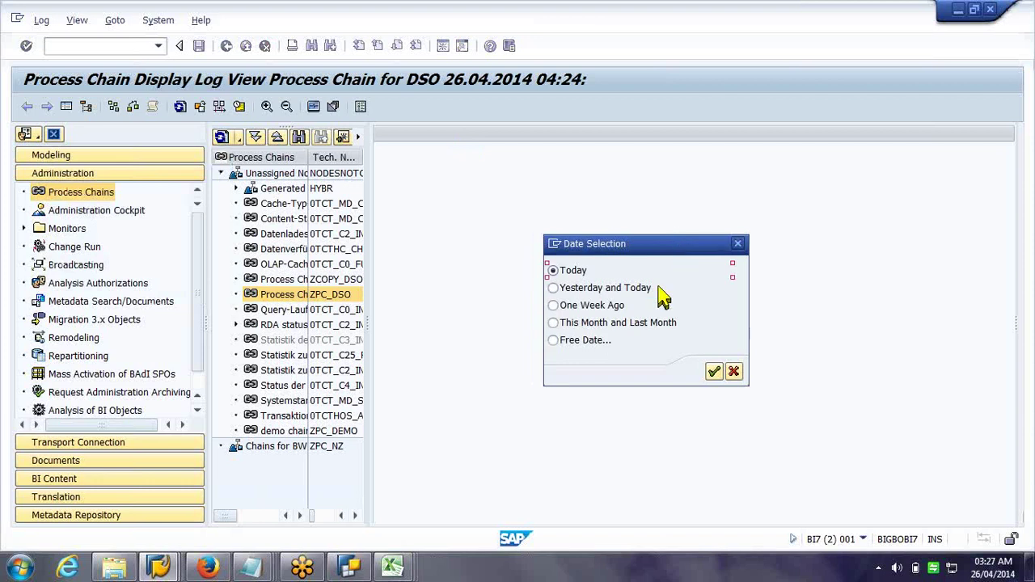
{"action": "left_click", "coordinate": [715, 373]}
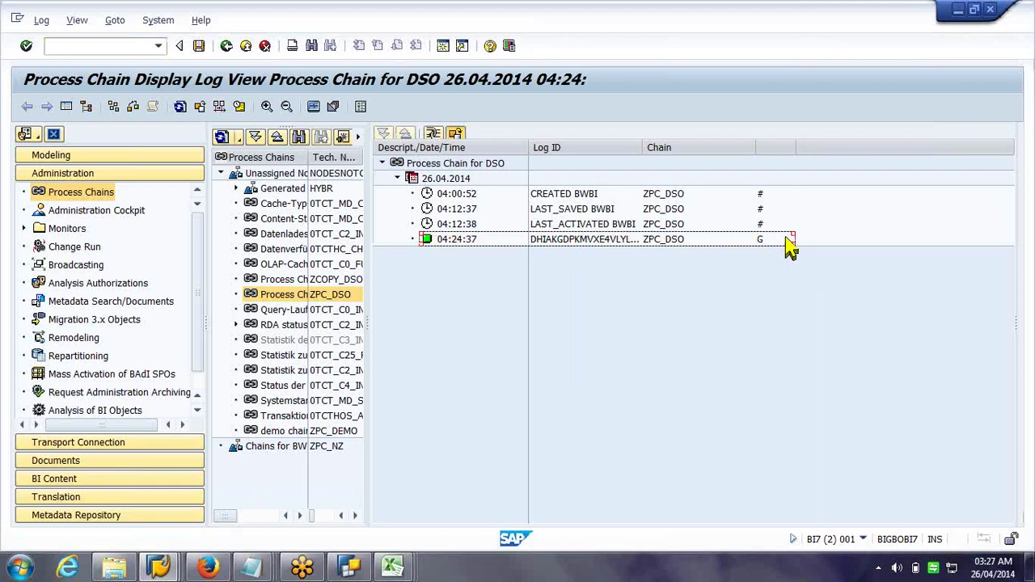
{"action": "left_click_drag", "start_coordinate": [793, 151], "coordinate": [779, 154]}
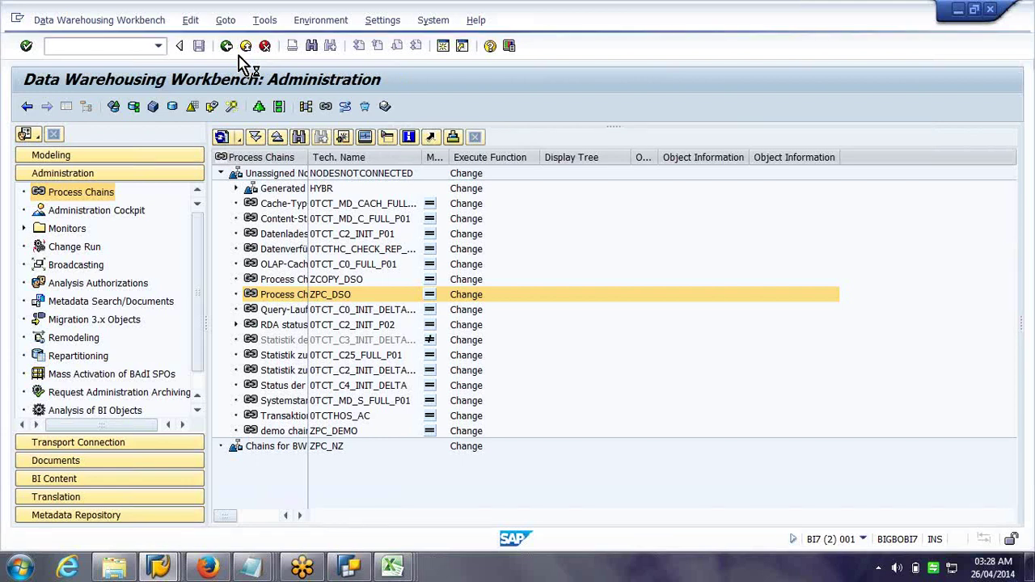
Switch to the other process chain log session and display the active version of ZPC_DSO there
{"action": "left_click", "coordinate": [172, 570]}
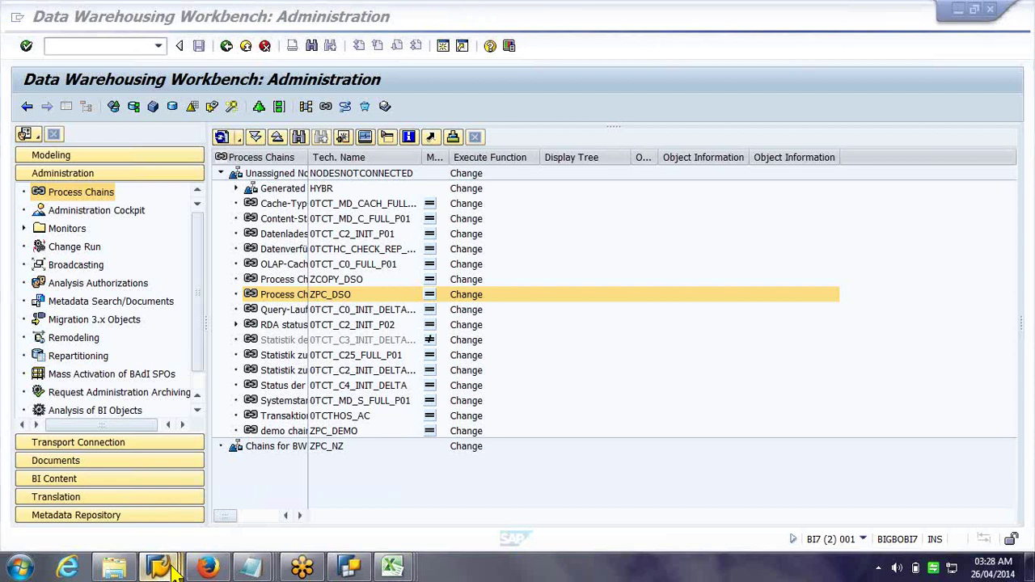
{"action": "mouse_move", "coordinate": [171, 570]}
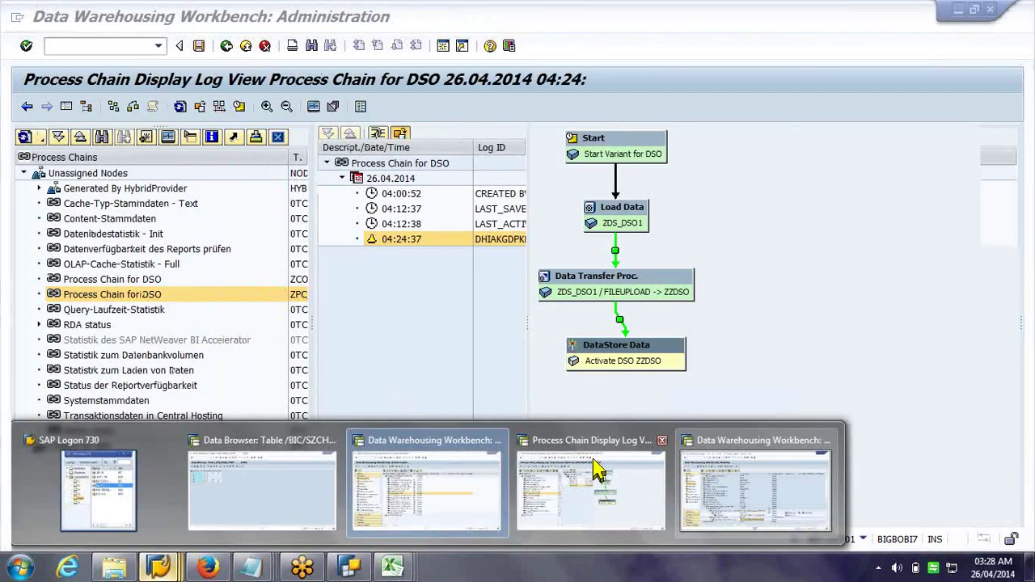
{"action": "left_click", "coordinate": [595, 469]}
{"action": "left_click", "coordinate": [115, 21]}
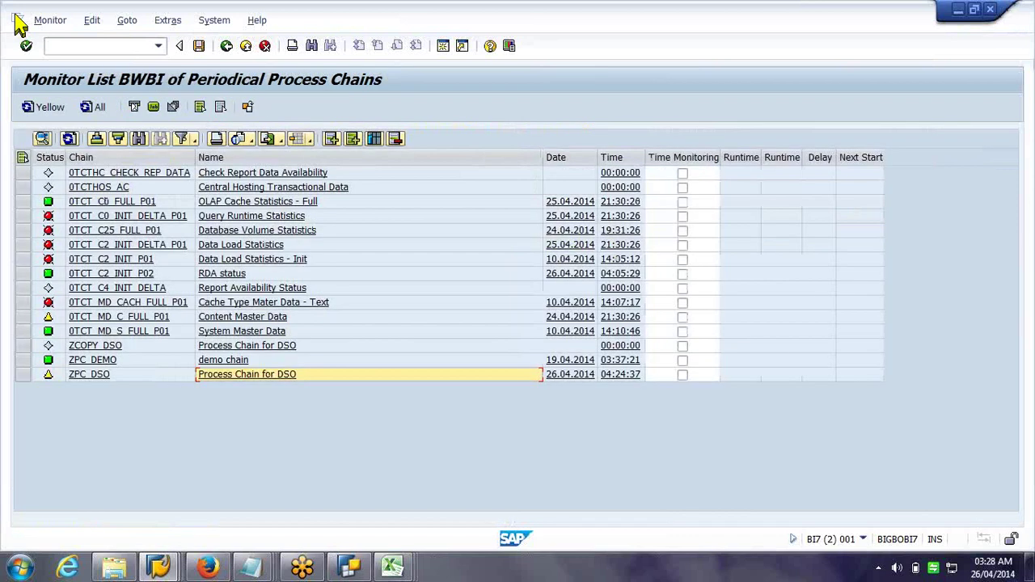
Refresh all chains in the monitor list, select the ZPC_DSO row and widen the Status column
{"action": "left_click", "coordinate": [90, 108]}
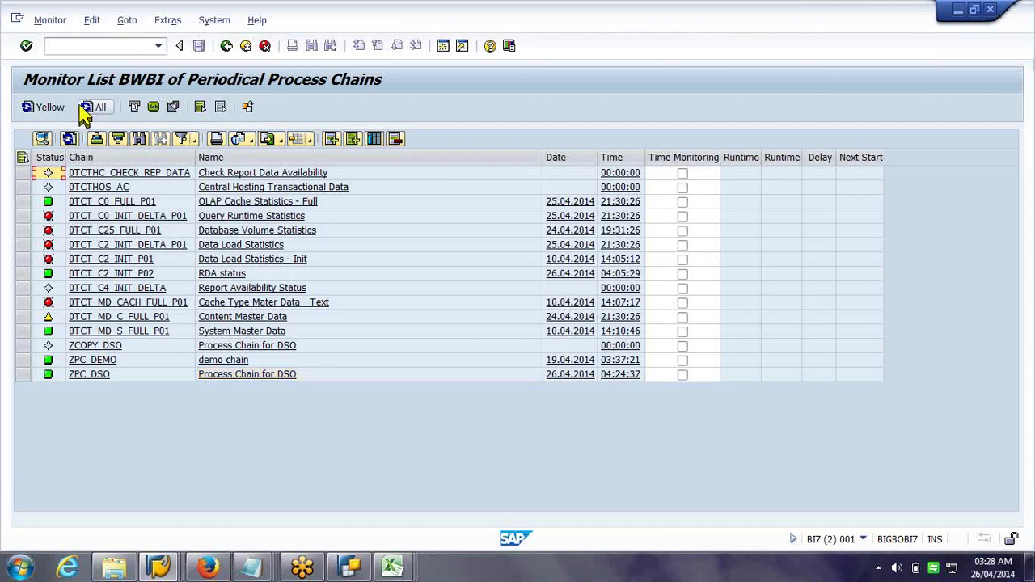
{"action": "left_click", "coordinate": [22, 376]}
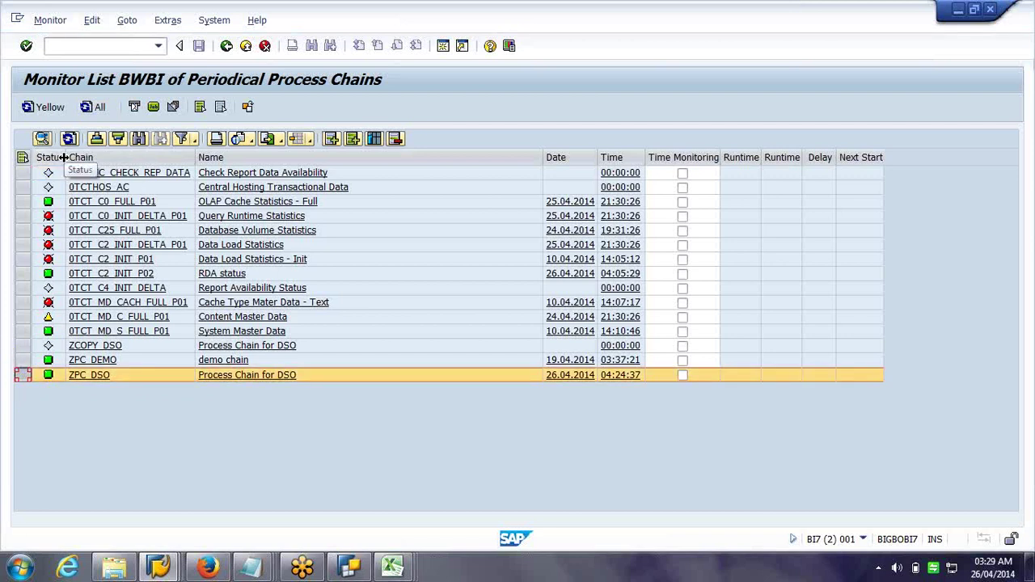
{"action": "left_click_drag", "start_coordinate": [64, 158], "coordinate": [100, 158]}
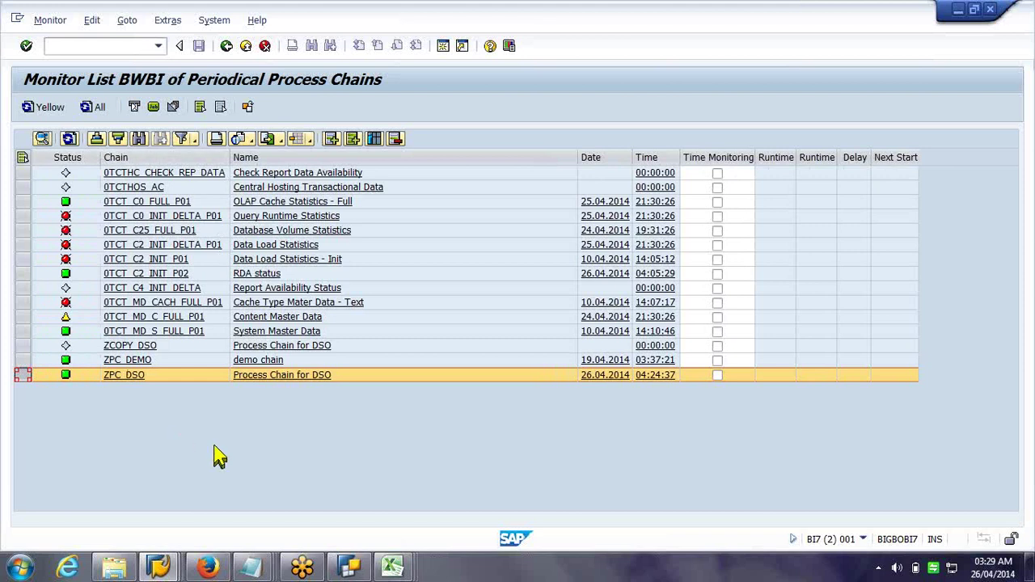
Switch to the untitled Notepad file, add the transaction code st13 on a new line, and return to the SAP monitor list
{"action": "left_click", "coordinate": [253, 570]}
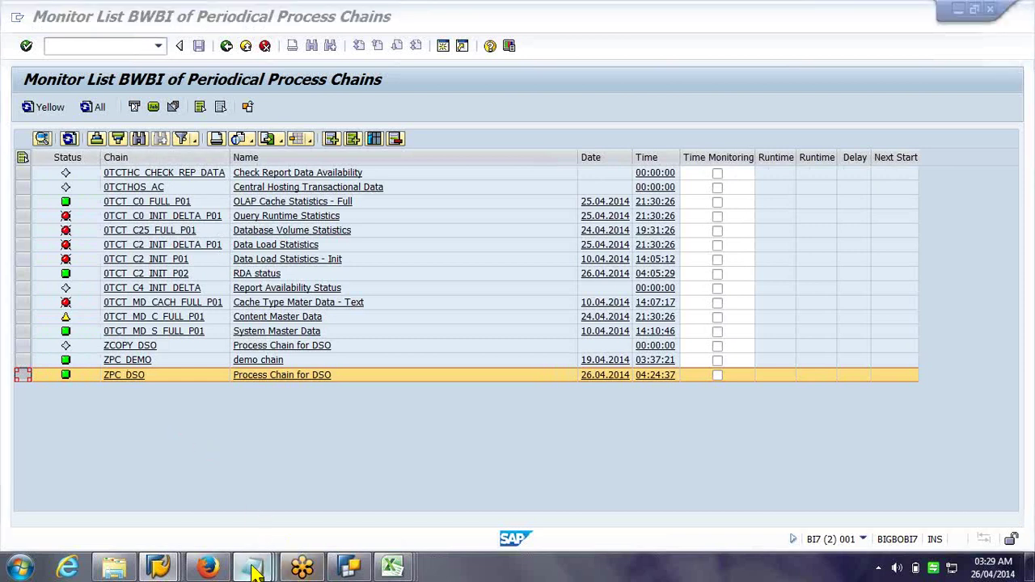
{"action": "mouse_move", "coordinate": [253, 570]}
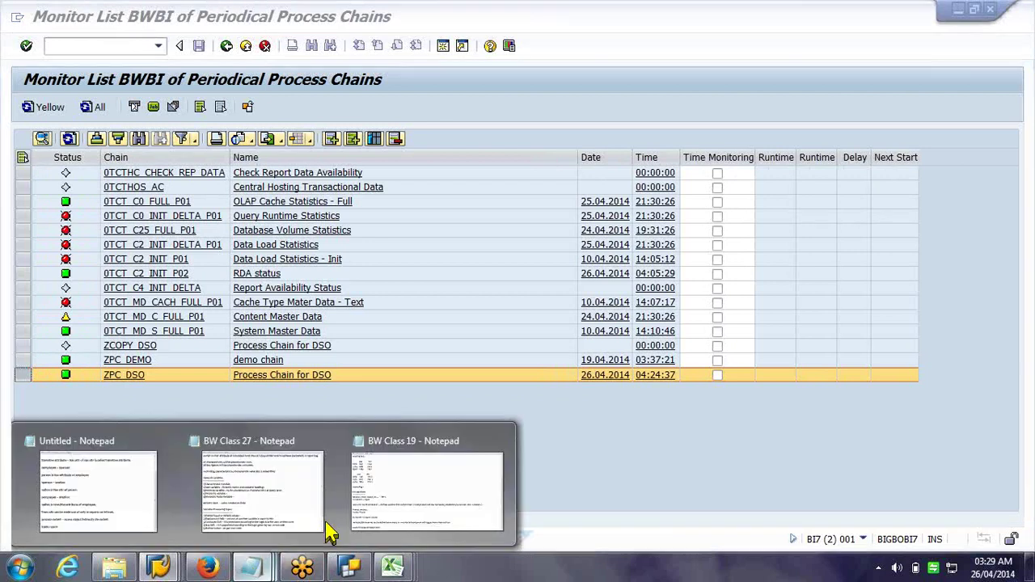
{"action": "left_click", "coordinate": [64, 486]}
{"action": "key", "text": "Return"}
{"action": "type", "text": "st13"}
{"action": "left_click", "coordinate": [145, 122]}
{"action": "left_click", "coordinate": [103, 45]}
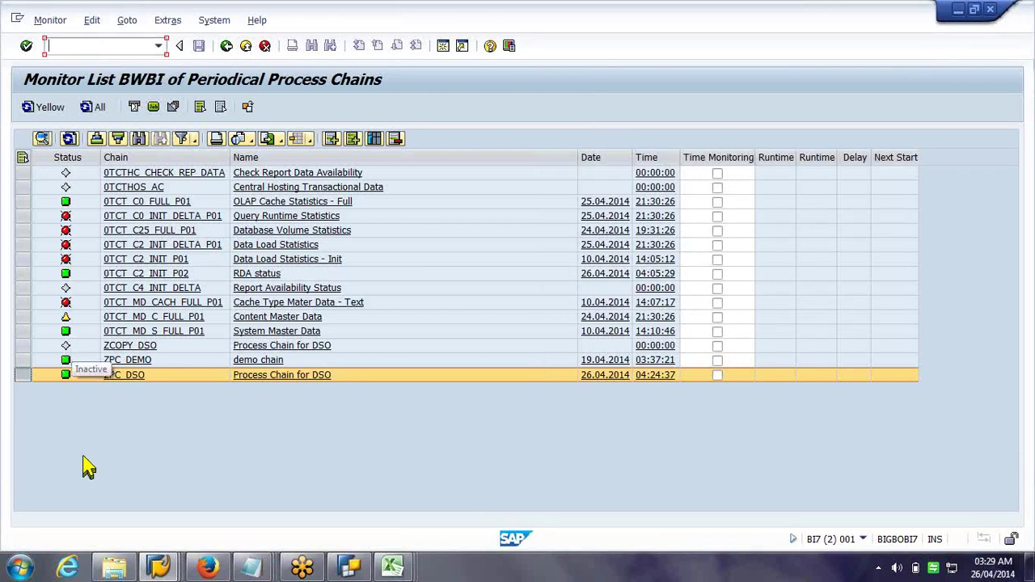
Switch to the process chain session, schedule ZPC_DSO again with Standard Priority C, and refresh all chains in the monitor list
{"action": "left_click", "coordinate": [158, 569]}
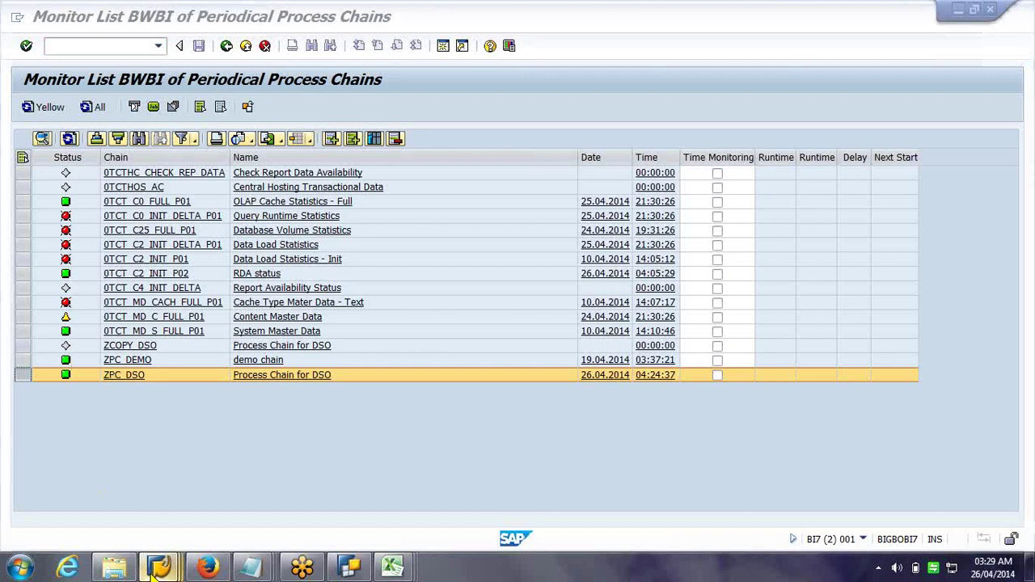
{"action": "left_click", "coordinate": [547, 473]}
{"action": "key", "text": "super+3"}
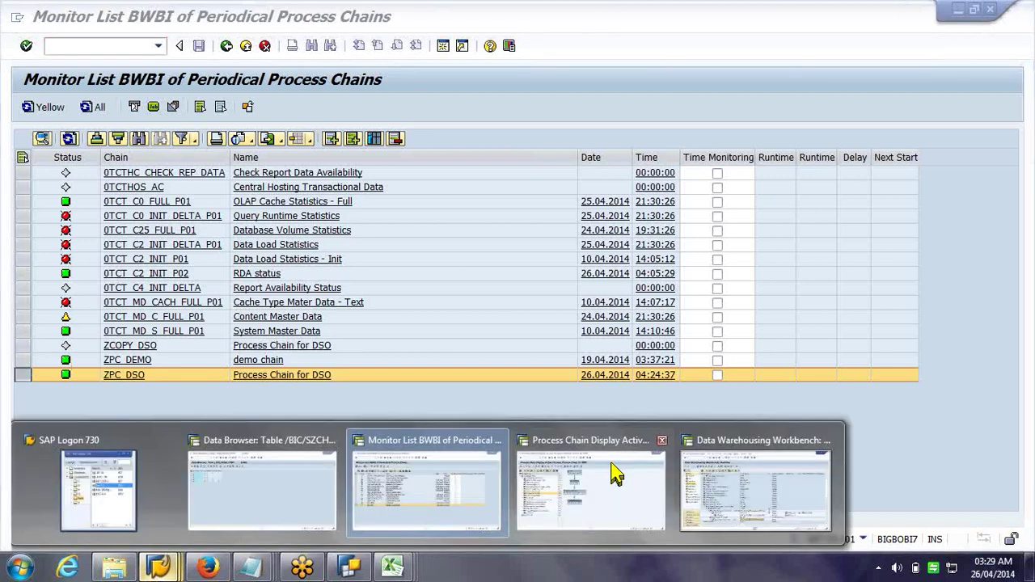
{"action": "mouse_move", "coordinate": [614, 476]}
{"action": "left_click", "coordinate": [615, 476]}
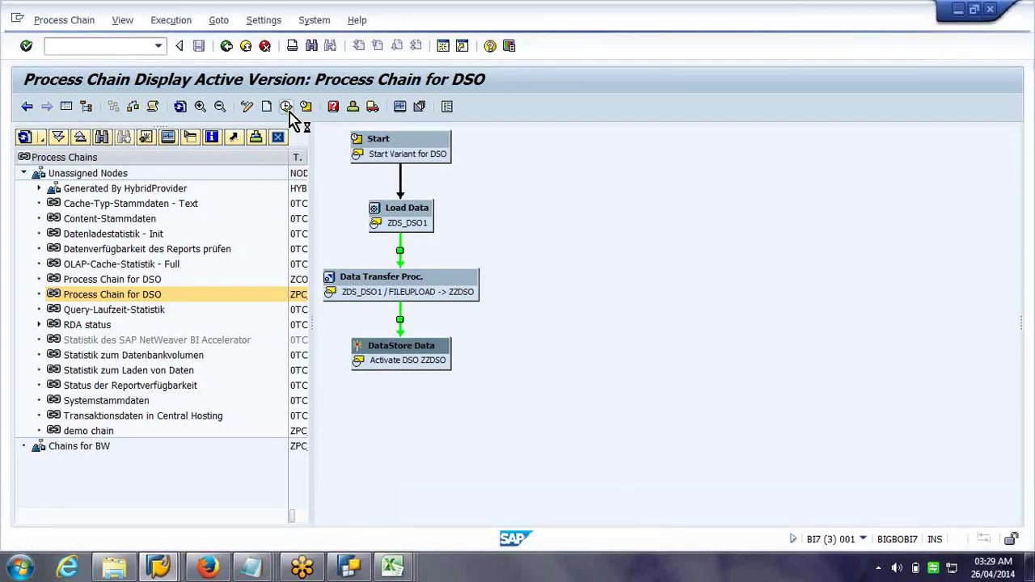
{"action": "left_click", "coordinate": [287, 108]}
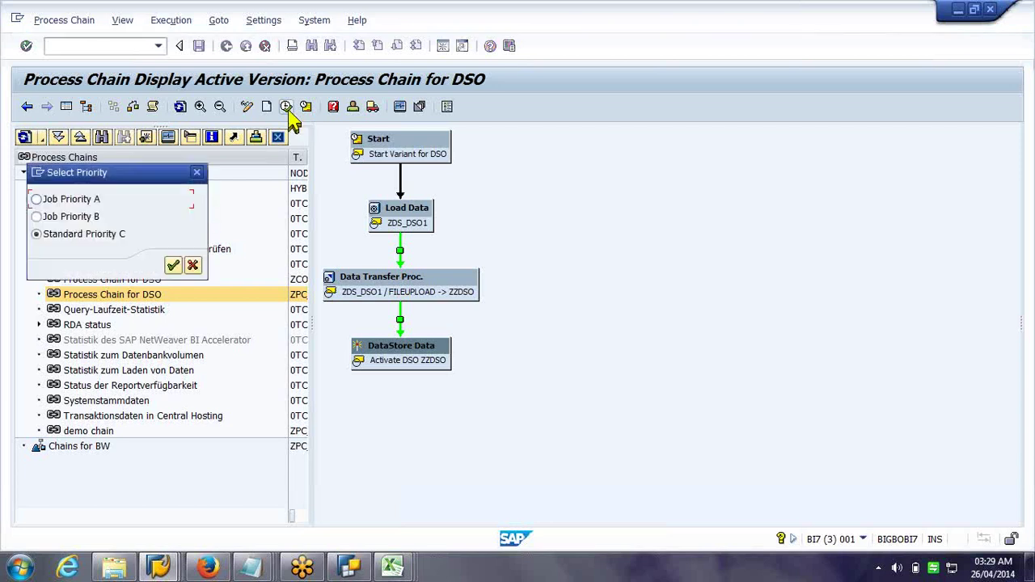
{"action": "left_click", "coordinate": [175, 265]}
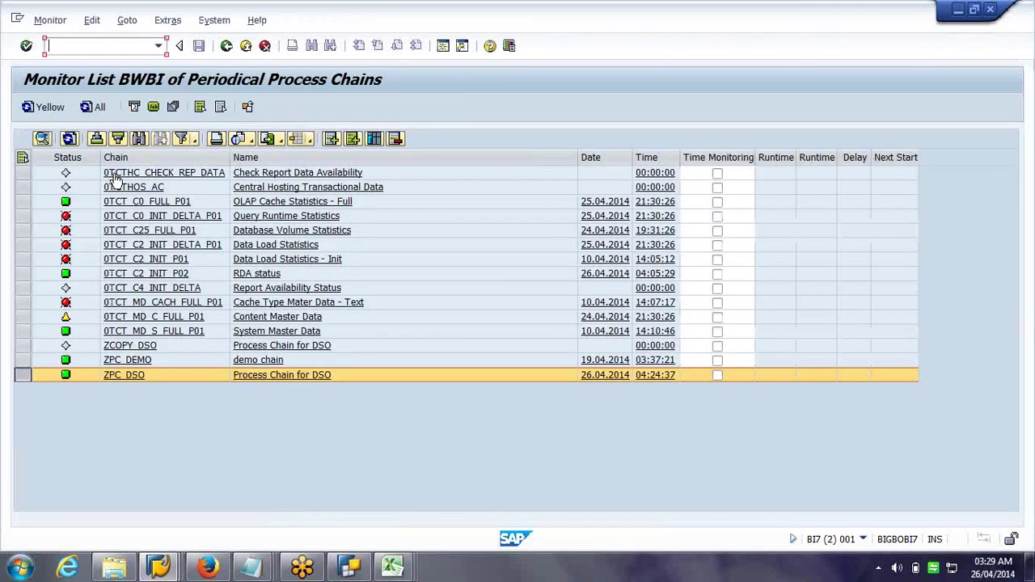
{"action": "left_click", "coordinate": [73, 138]}
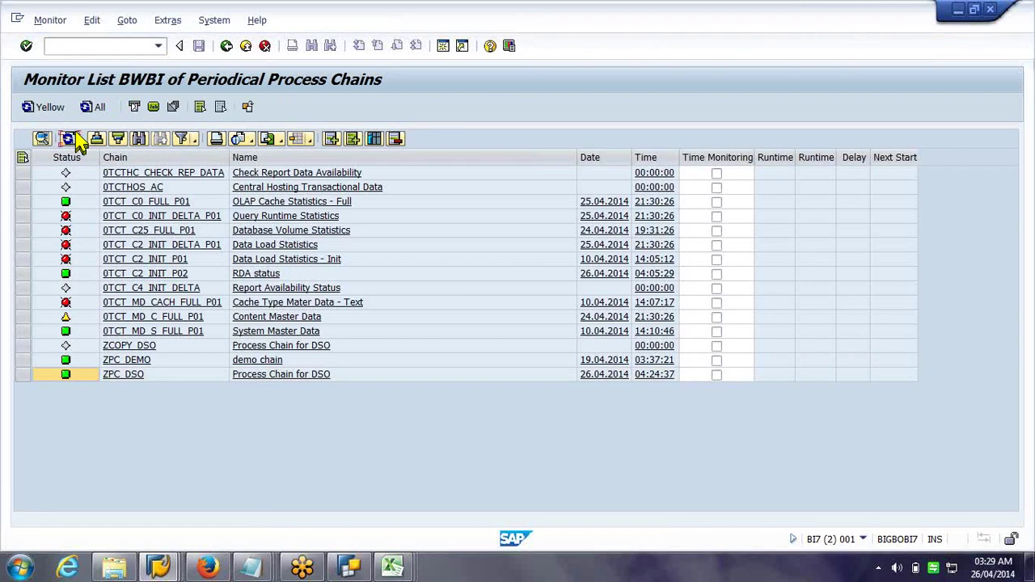
{"action": "left_click", "coordinate": [97, 110]}
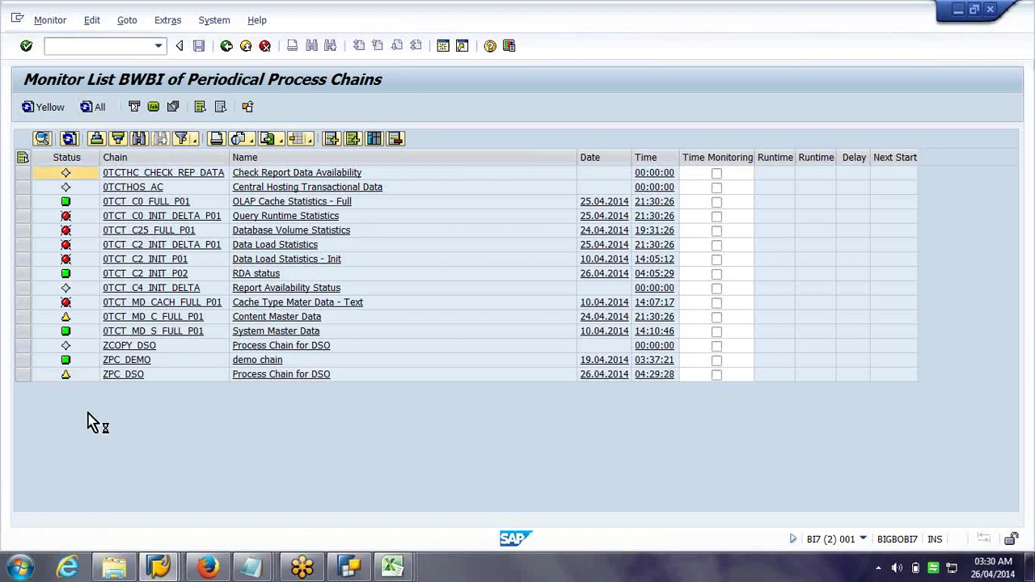
Sort the process chain monitor list by the Status column in descending order
{"action": "left_click", "coordinate": [68, 157]}
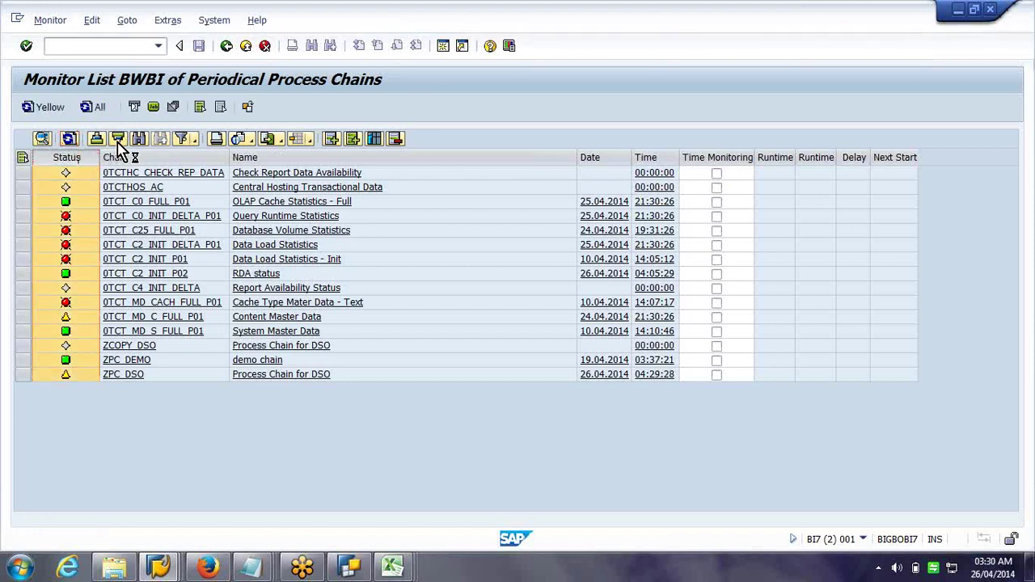
{"action": "left_click", "coordinate": [118, 142]}
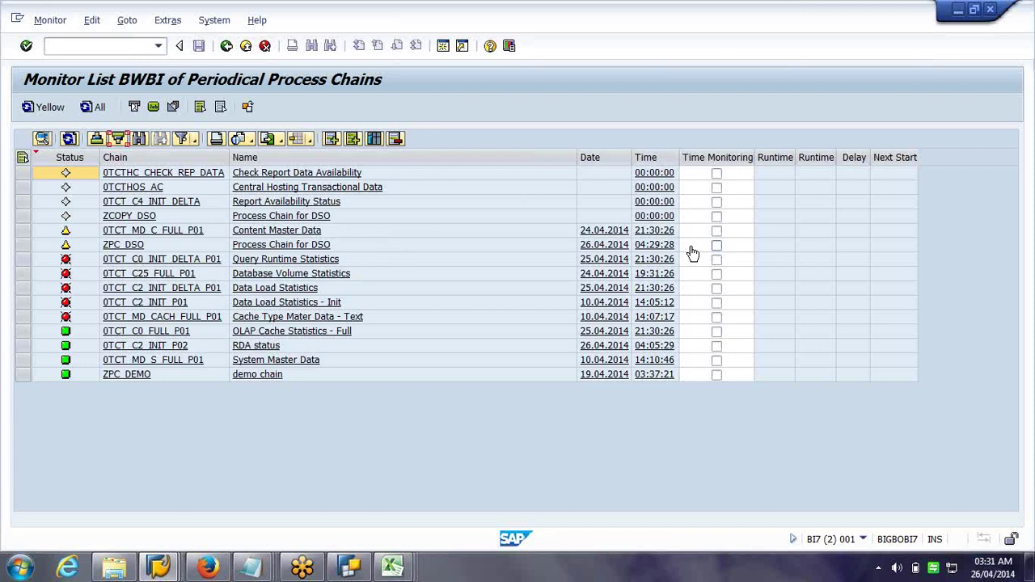
Switch to the Data Warehousing Workbench session, open InfoPackage ZDS_DSO1 in the scheduler, and view its Timeout Time settings without changing them
{"action": "left_click", "coordinate": [157, 568]}
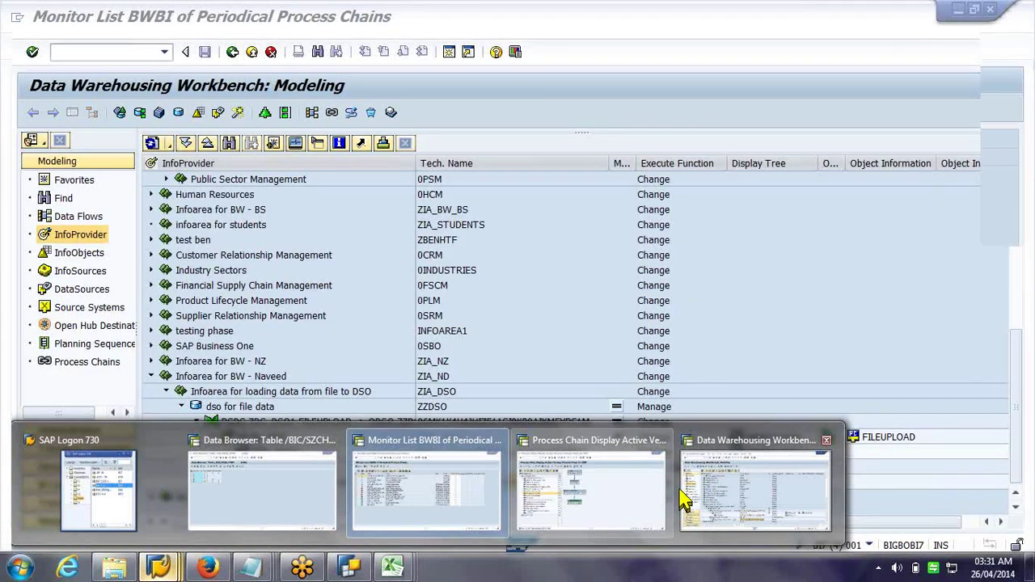
{"action": "left_click", "coordinate": [683, 499]}
{"action": "left_click", "coordinate": [181, 46]}
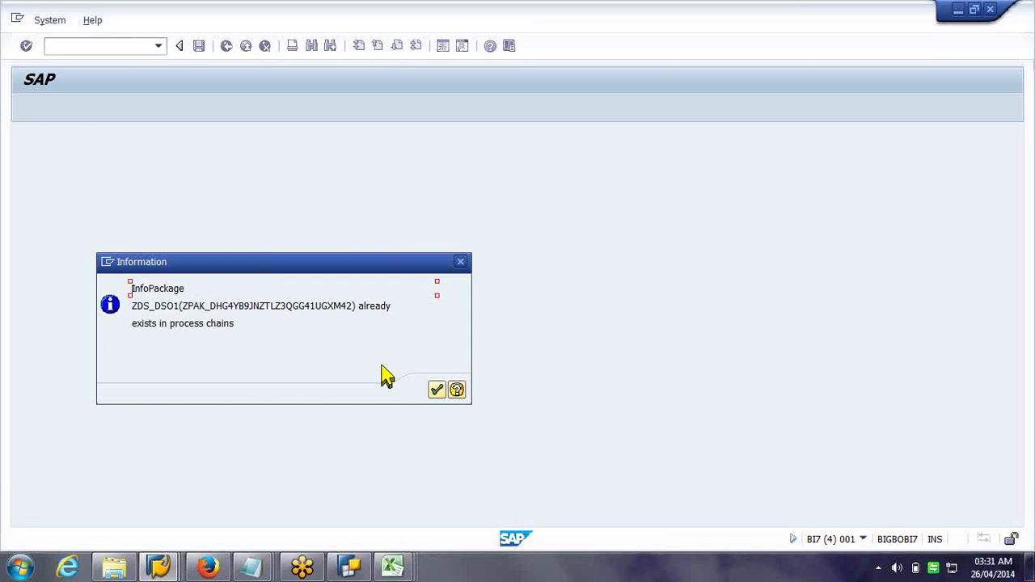
{"action": "left_click", "coordinate": [435, 392]}
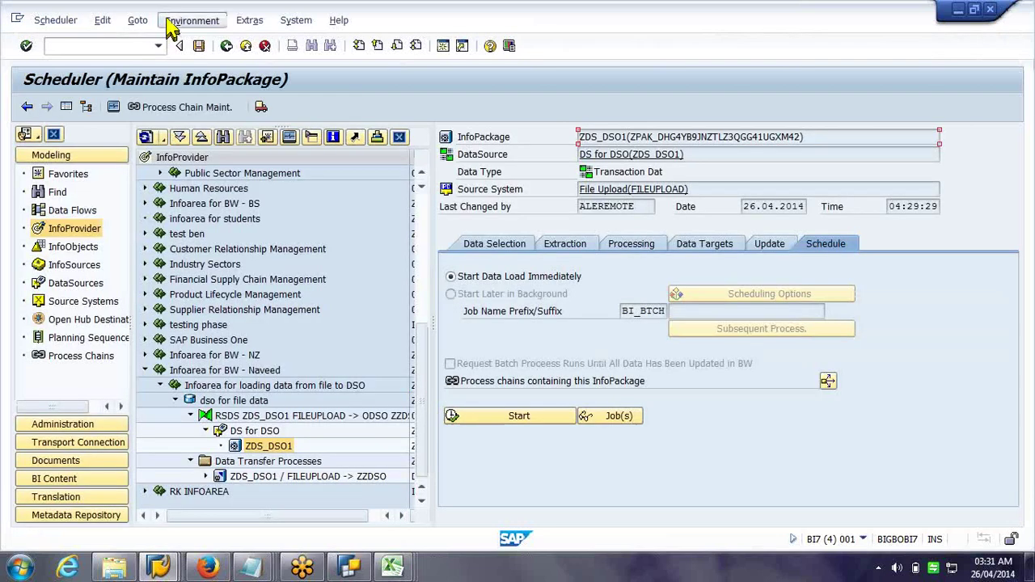
{"action": "left_click", "coordinate": [192, 19]}
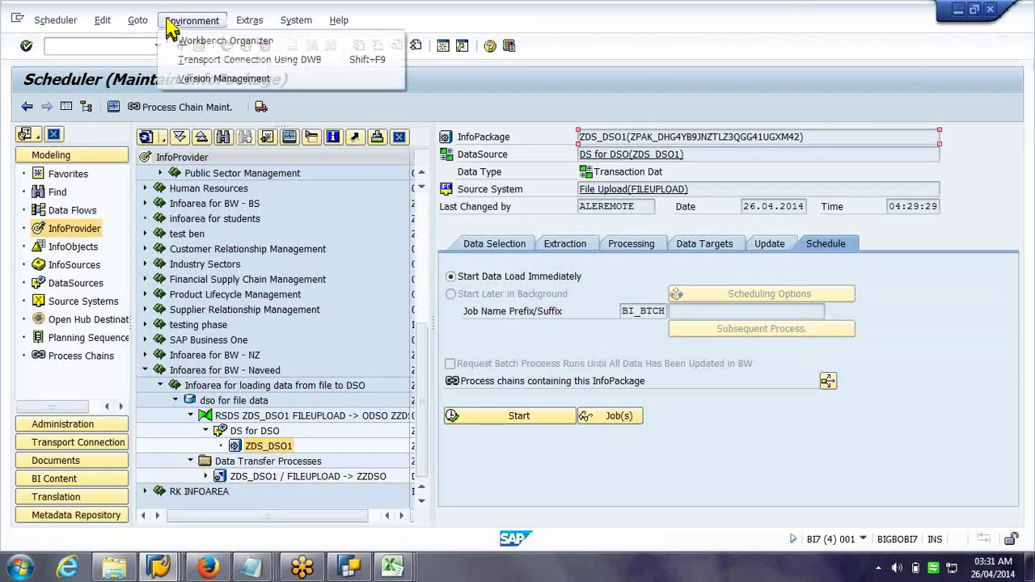
{"action": "mouse_move", "coordinate": [148, 29]}
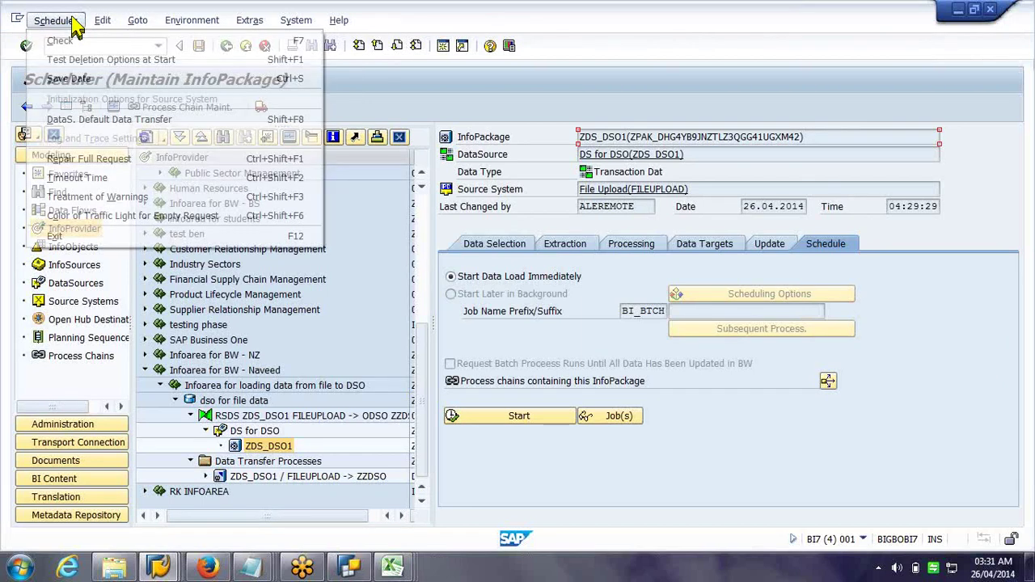
{"action": "left_click", "coordinate": [188, 179]}
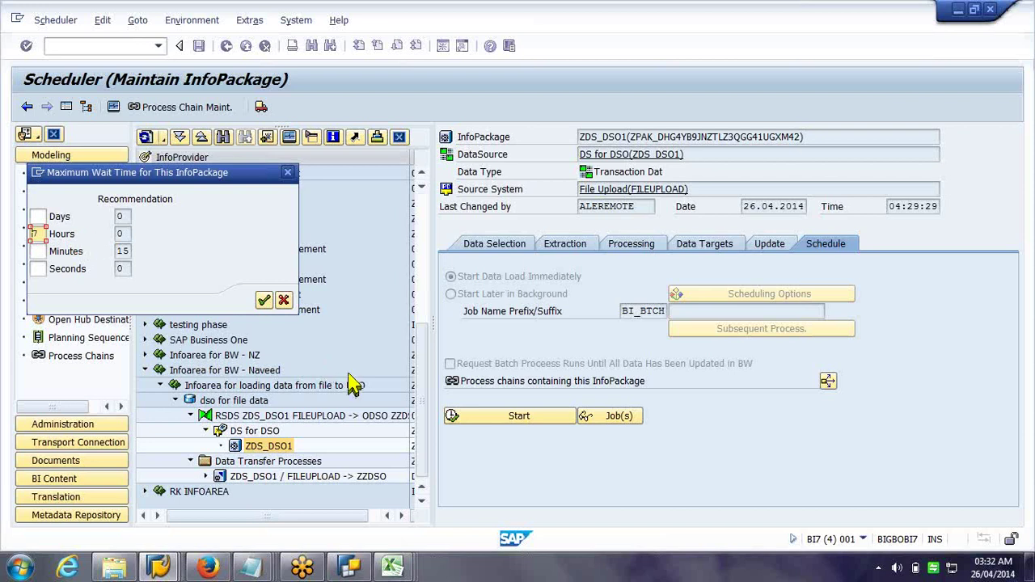
{"action": "left_click", "coordinate": [287, 301]}
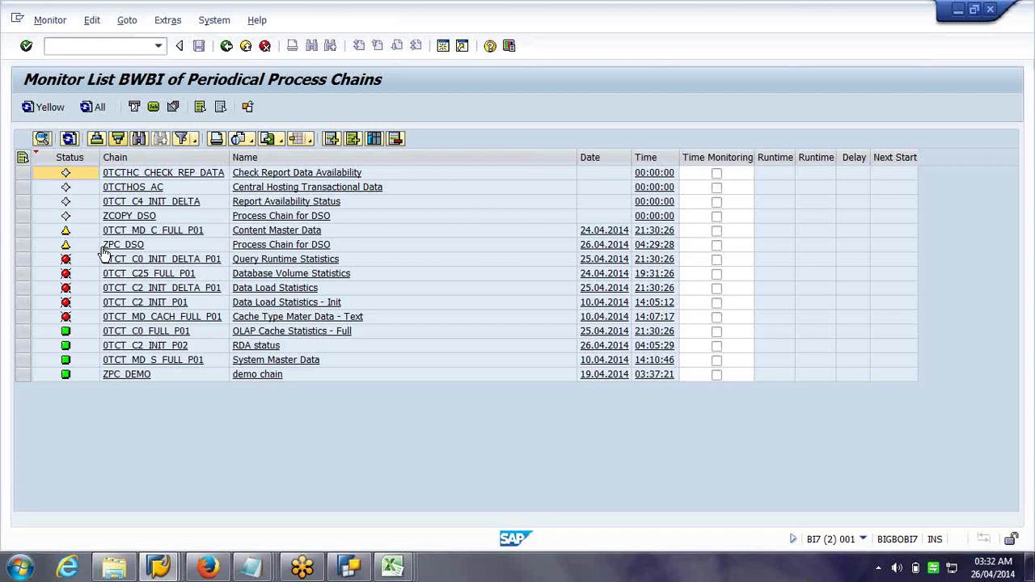
Refresh all chains in the monitor list, open the errors of Cache Type Mater Data - Text, and repair the chain without entering debug loop seconds
{"action": "left_click", "coordinate": [93, 109]}
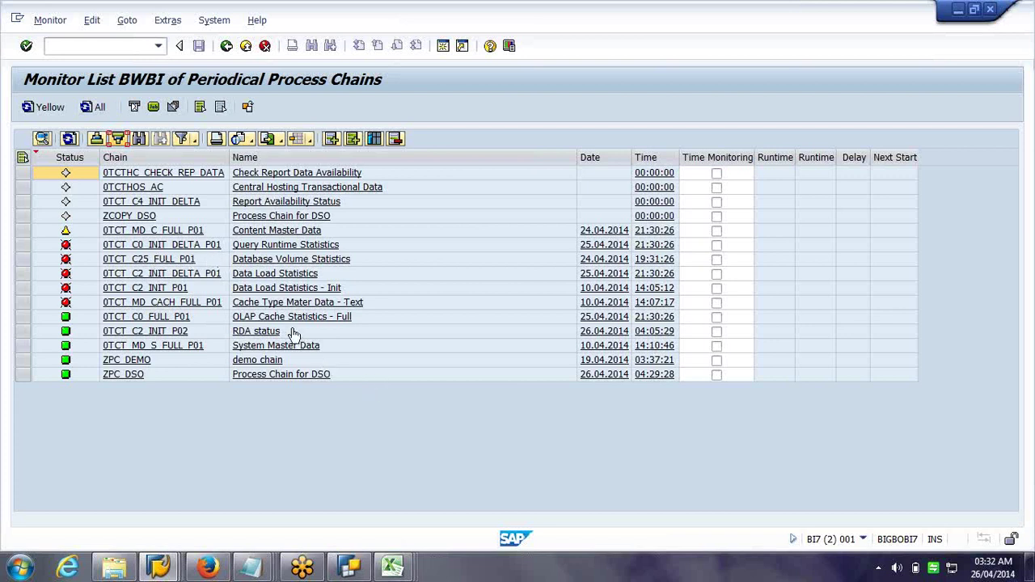
{"action": "left_click", "coordinate": [342, 304]}
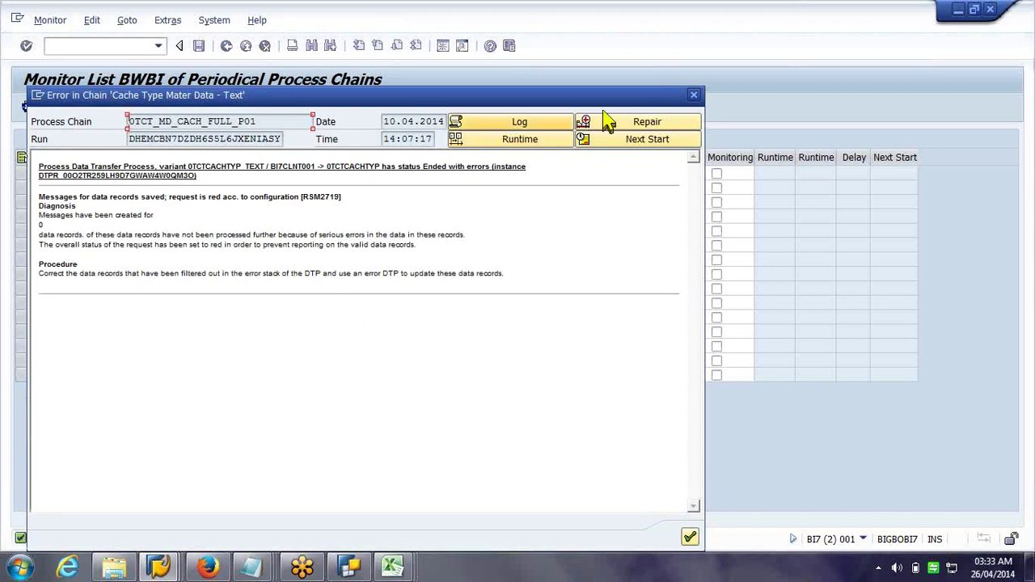
{"action": "left_click", "coordinate": [606, 120]}
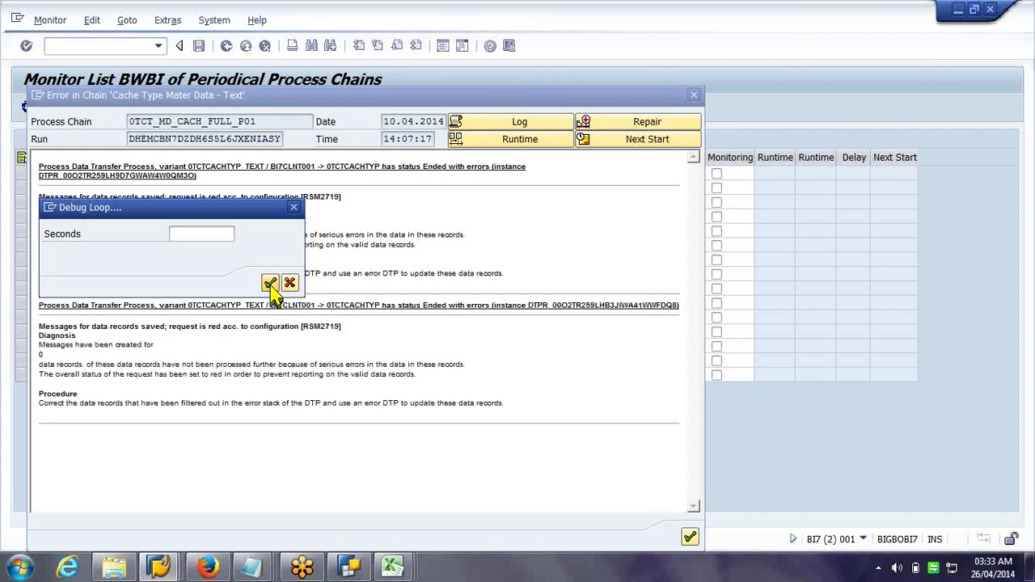
{"action": "left_click", "coordinate": [271, 284]}
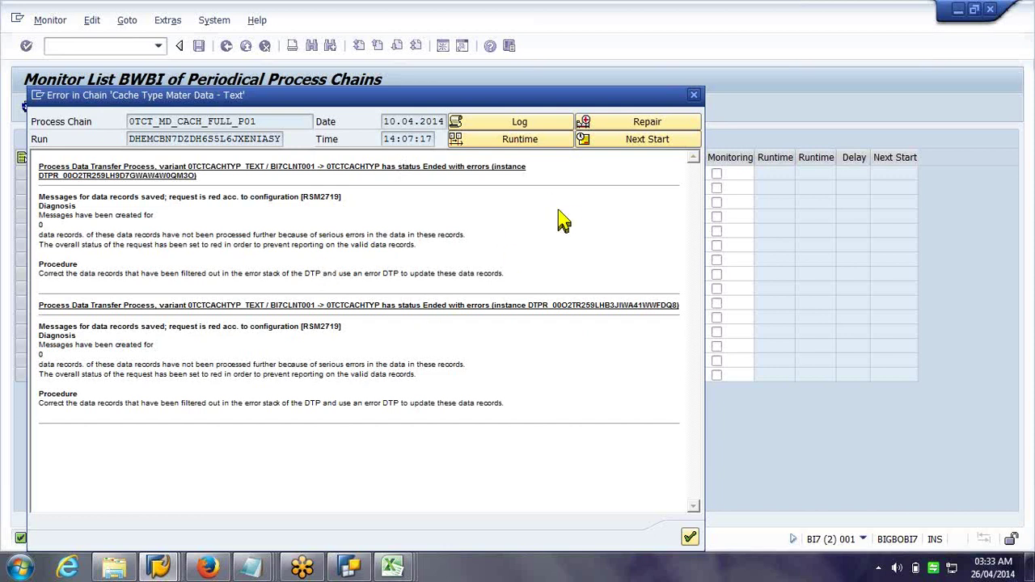
Open the log of the Cache Type Mater Data - Text chain, resize the panes to show its flow diagram, and select the first Data Transfer Proc
{"action": "left_click", "coordinate": [503, 128]}
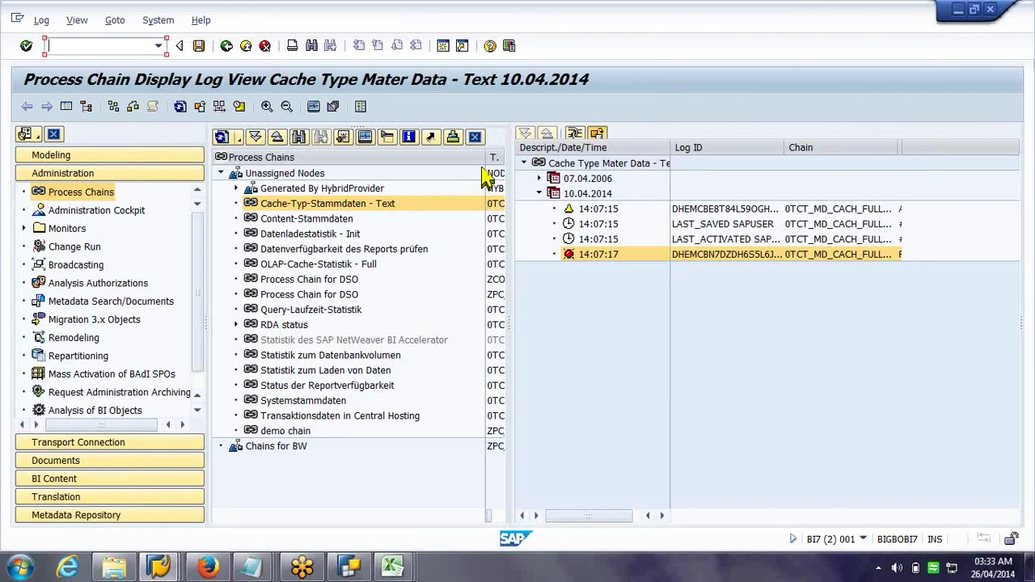
{"action": "left_click_drag", "start_coordinate": [485, 157], "coordinate": [301, 175]}
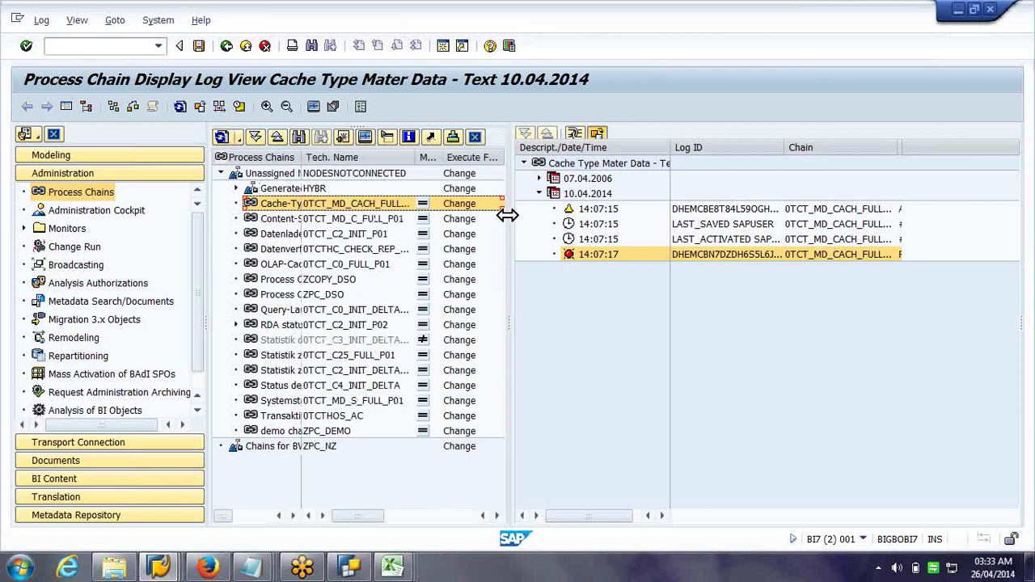
{"action": "left_click_drag", "start_coordinate": [507, 214], "coordinate": [505, 215]}
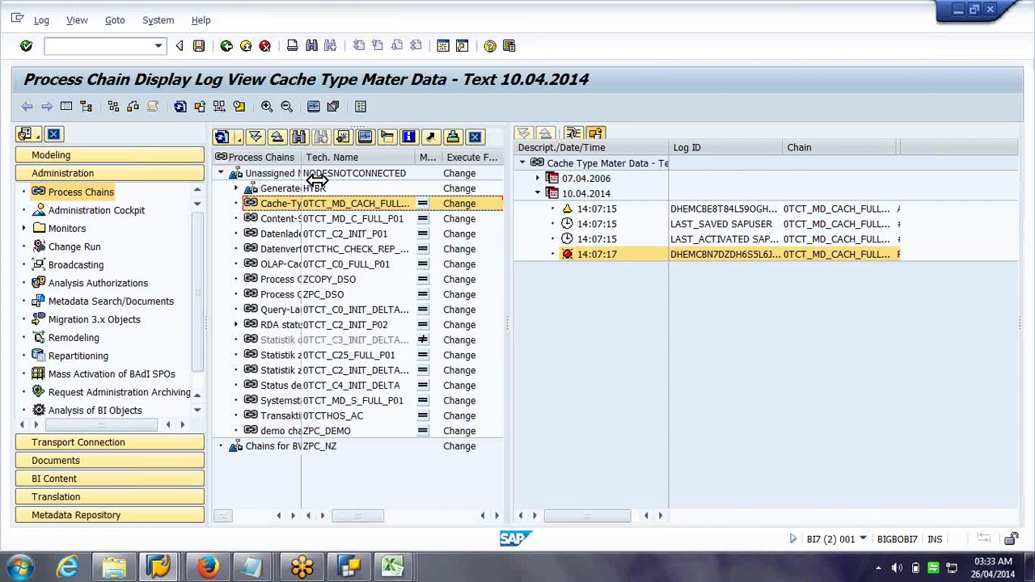
{"action": "left_click_drag", "start_coordinate": [893, 197], "coordinate": [594, 187]}
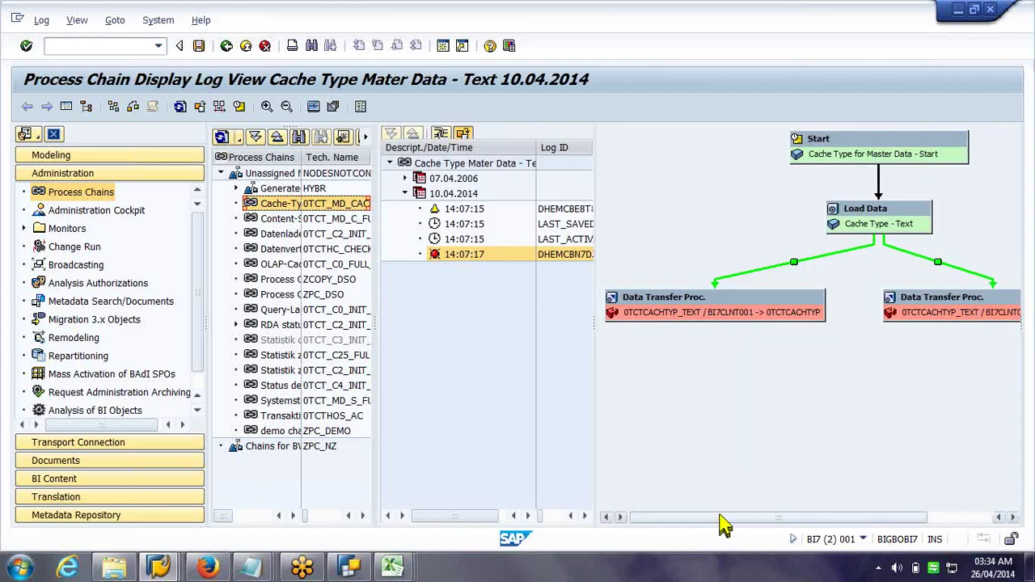
{"action": "left_click_drag", "start_coordinate": [719, 516], "coordinate": [841, 498]}
{"action": "left_click_drag", "start_coordinate": [773, 516], "coordinate": [701, 513]}
{"action": "left_click", "coordinate": [769, 312]}
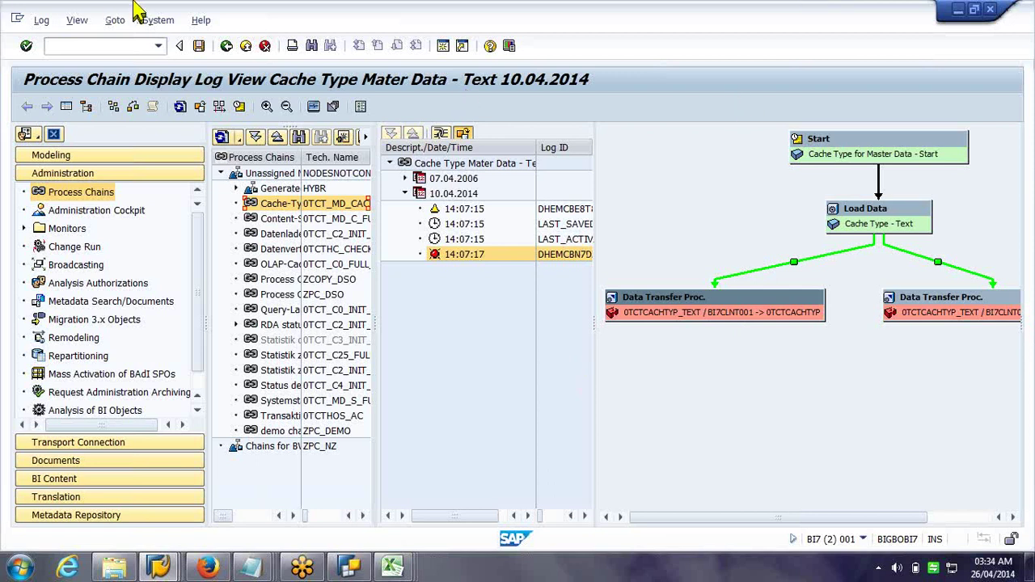
Display the chain's planning view, check the options available for its Data Transfer Proc., and return to the log view of the 10.04.2014 run
{"action": "left_click", "coordinate": [115, 21]}
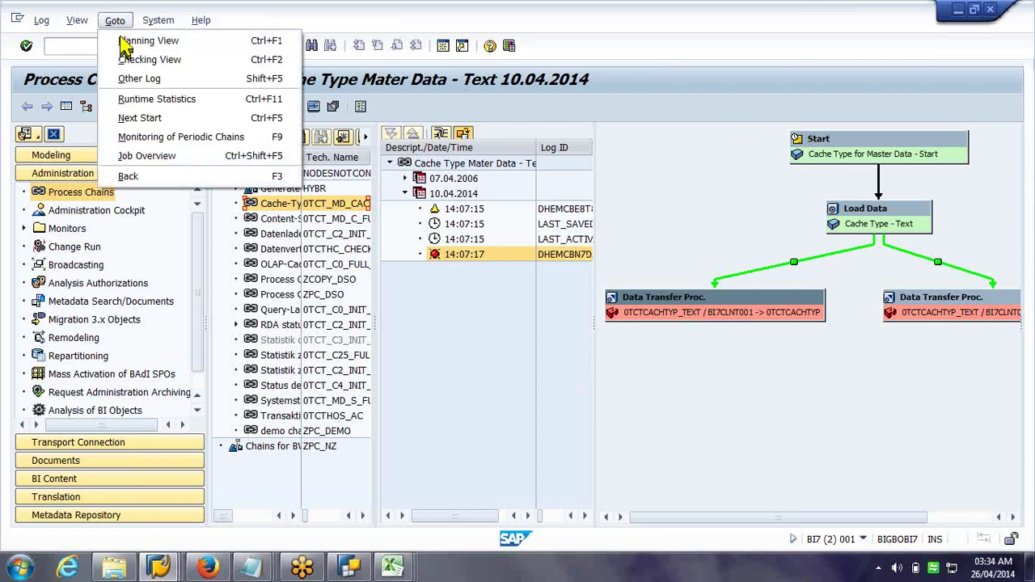
{"action": "left_click", "coordinate": [153, 42]}
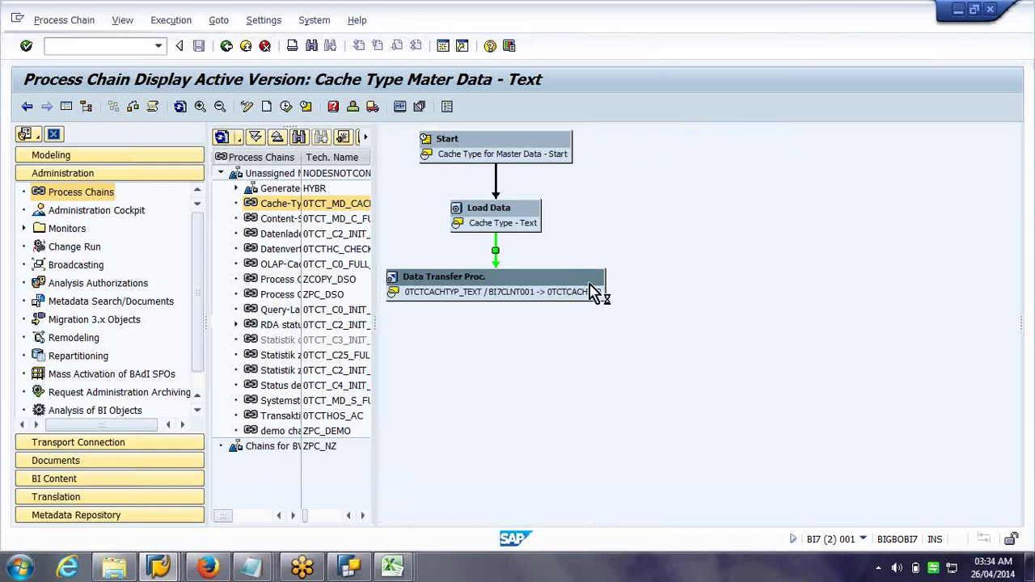
{"action": "right_click", "coordinate": [590, 290]}
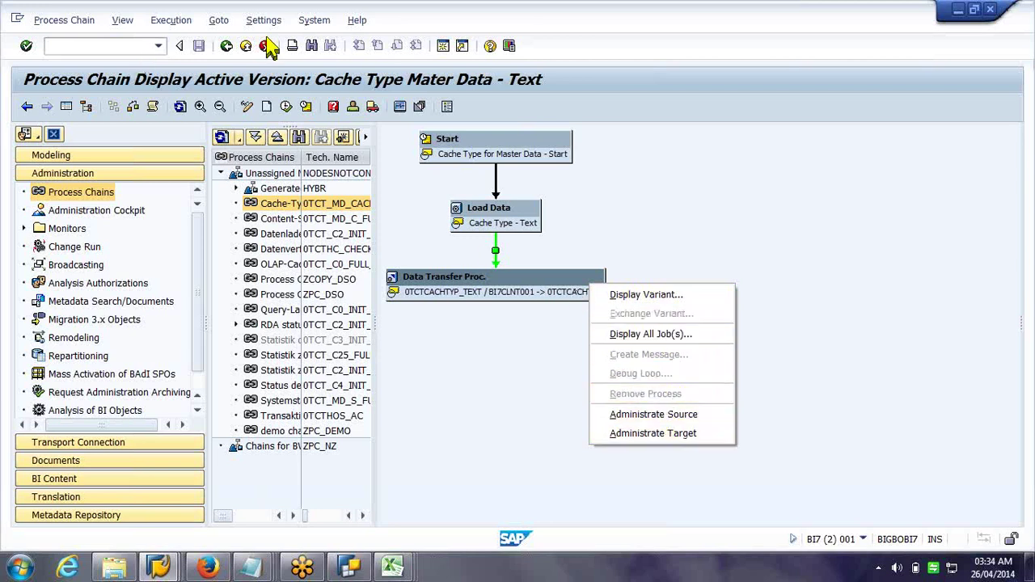
{"action": "left_click", "coordinate": [141, 32]}
{"action": "left_click", "coordinate": [129, 24]}
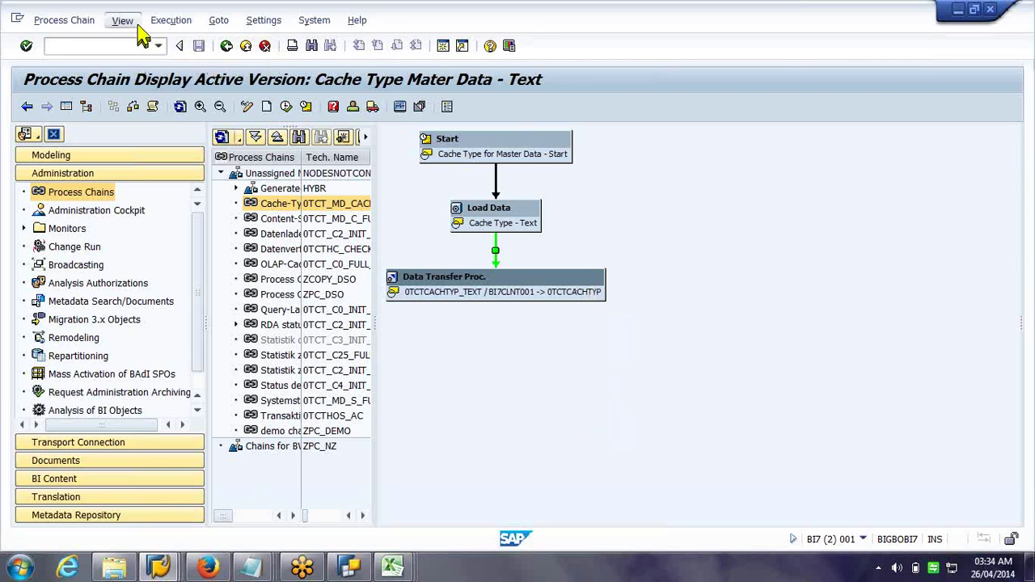
{"action": "left_click", "coordinate": [126, 24]}
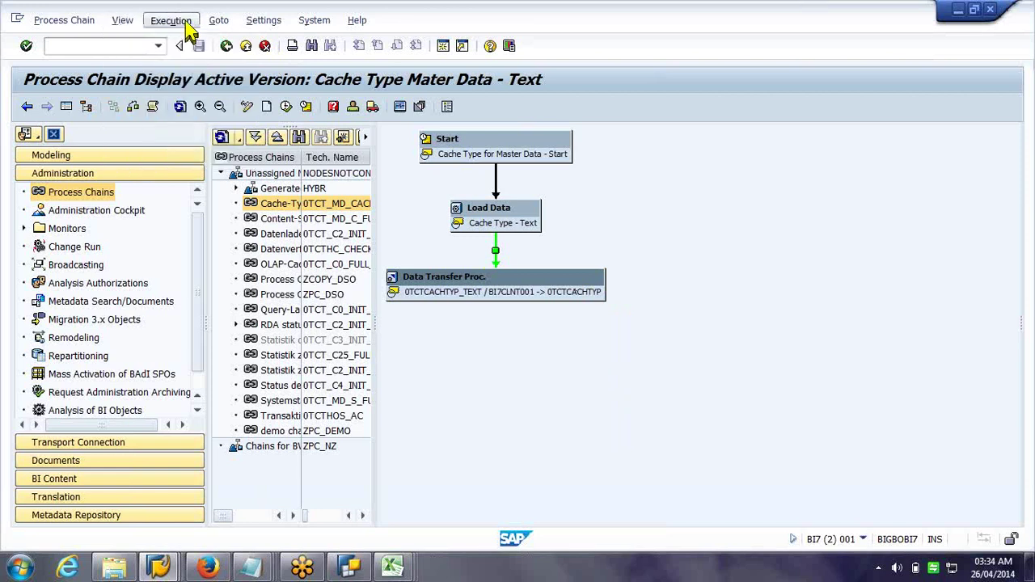
{"action": "left_click", "coordinate": [220, 21]}
{"action": "left_click", "coordinate": [241, 79]}
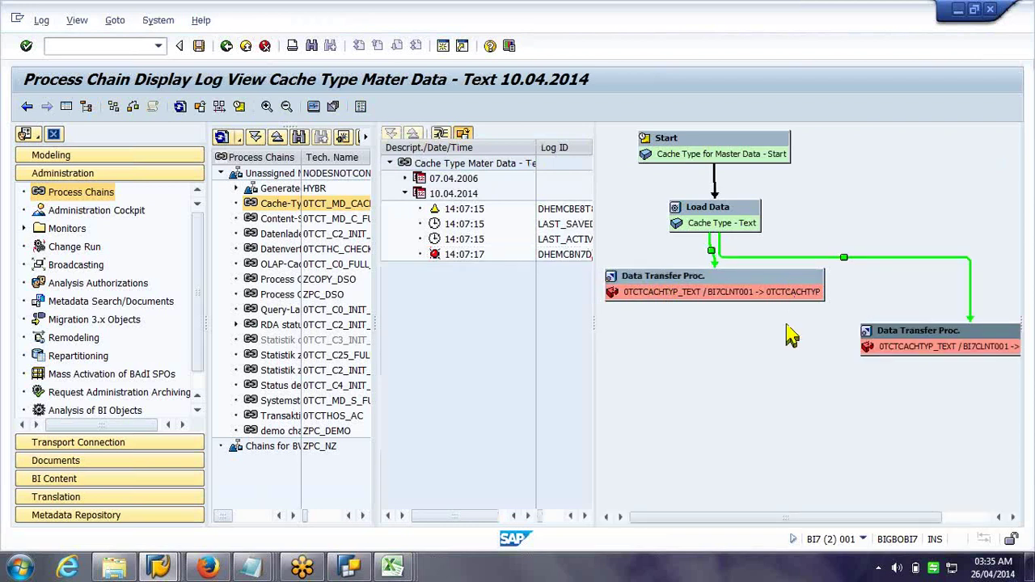
Move the second Data Transfer Proc. node fully into the diagram area and display its process and background log messages
{"action": "left_click_drag", "start_coordinate": [902, 348], "coordinate": [817, 386]}
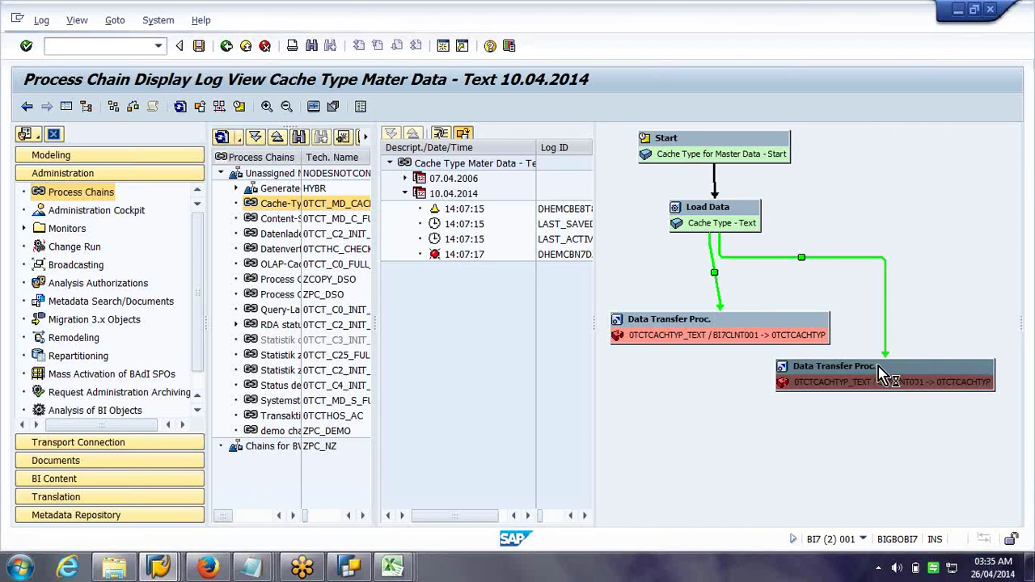
{"action": "double_click", "coordinate": [884, 374]}
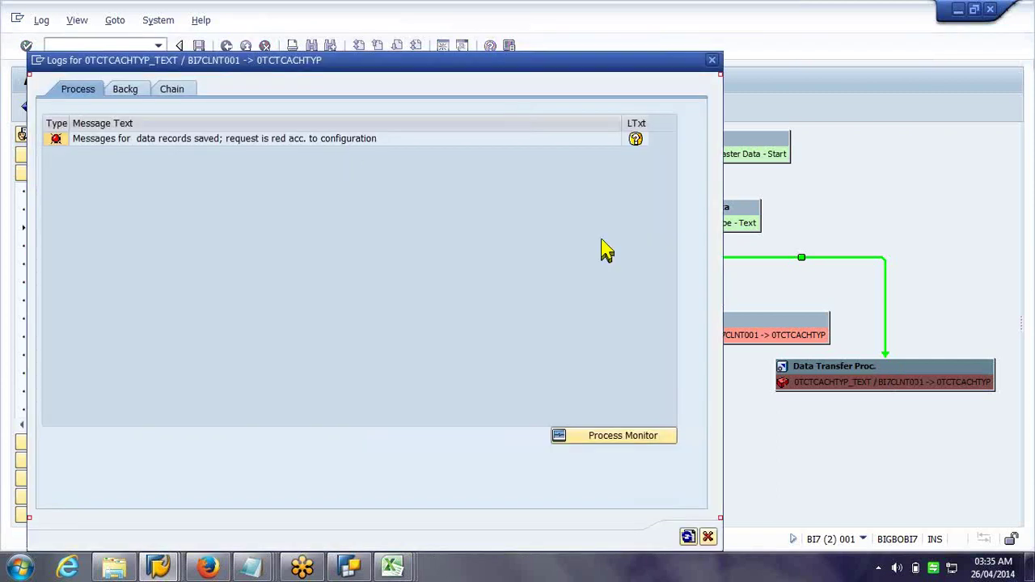
{"action": "left_click", "coordinate": [137, 90]}
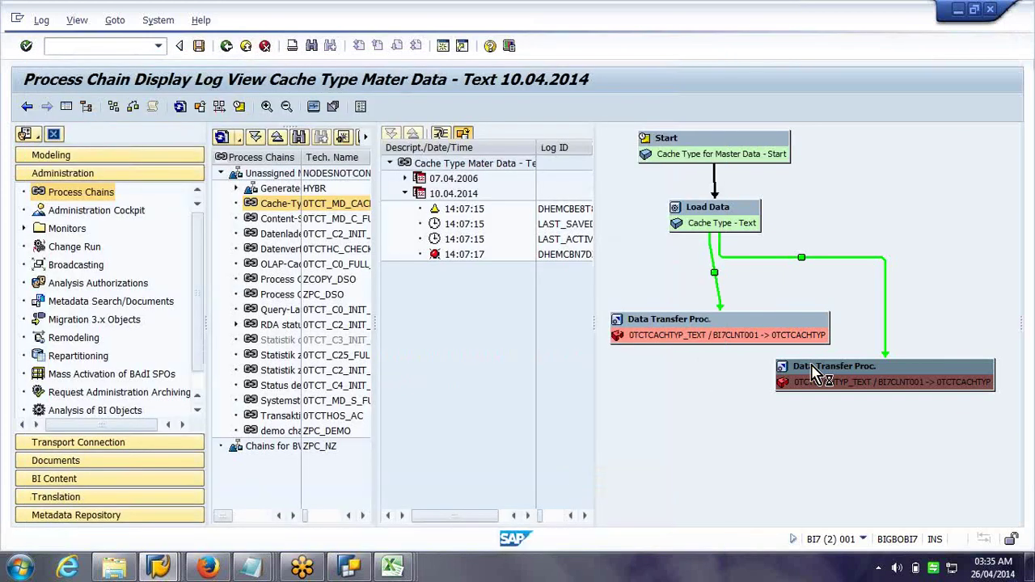
Open the process monitor of the second Data Transfer Proc. and expand Data Package 1 and Updating texts for InfoObject 0TCTCACHTYP, widening the Request Processing column
{"action": "right_click", "coordinate": [816, 373]}
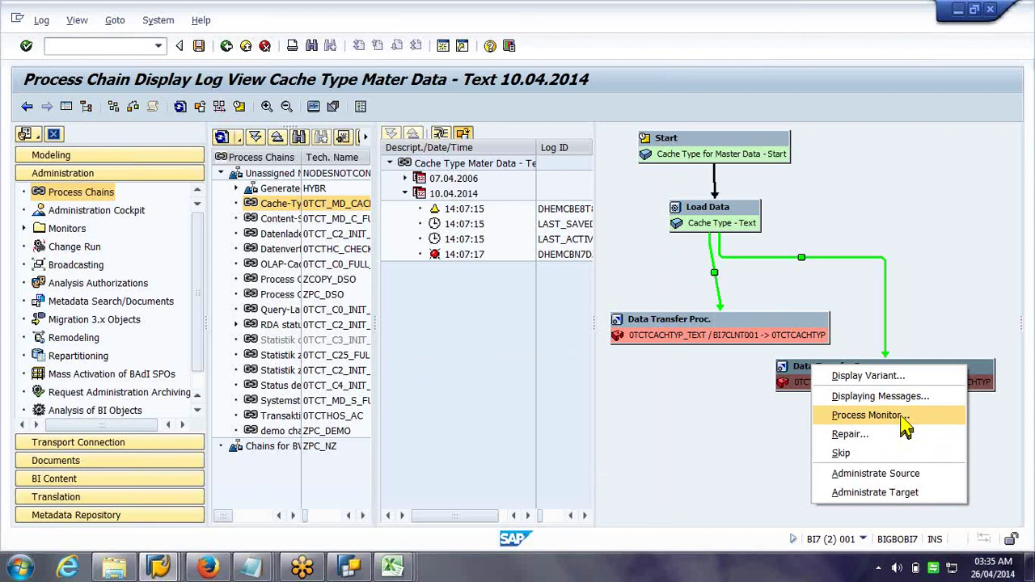
{"action": "left_click", "coordinate": [904, 427]}
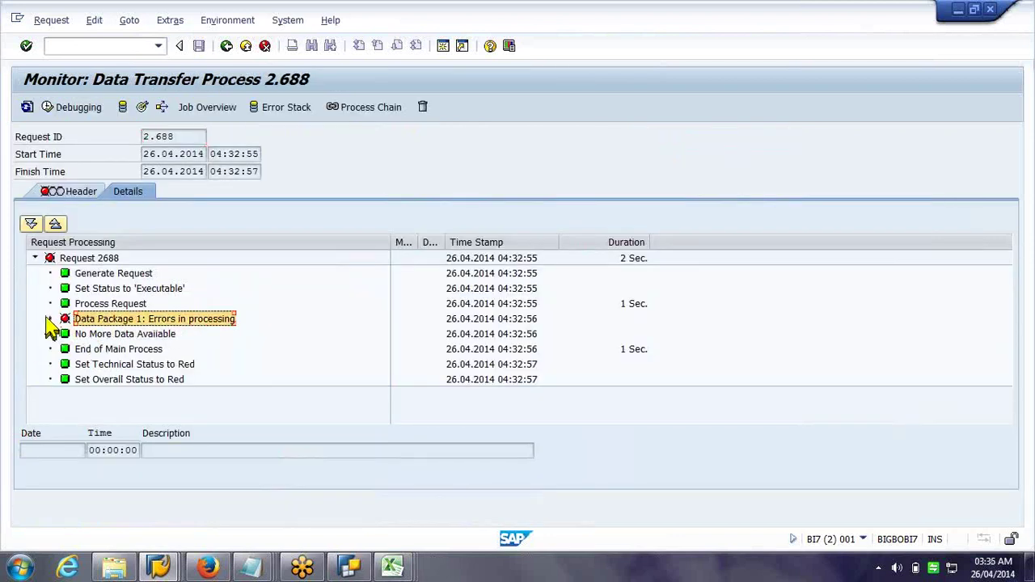
{"action": "left_click", "coordinate": [49, 319]}
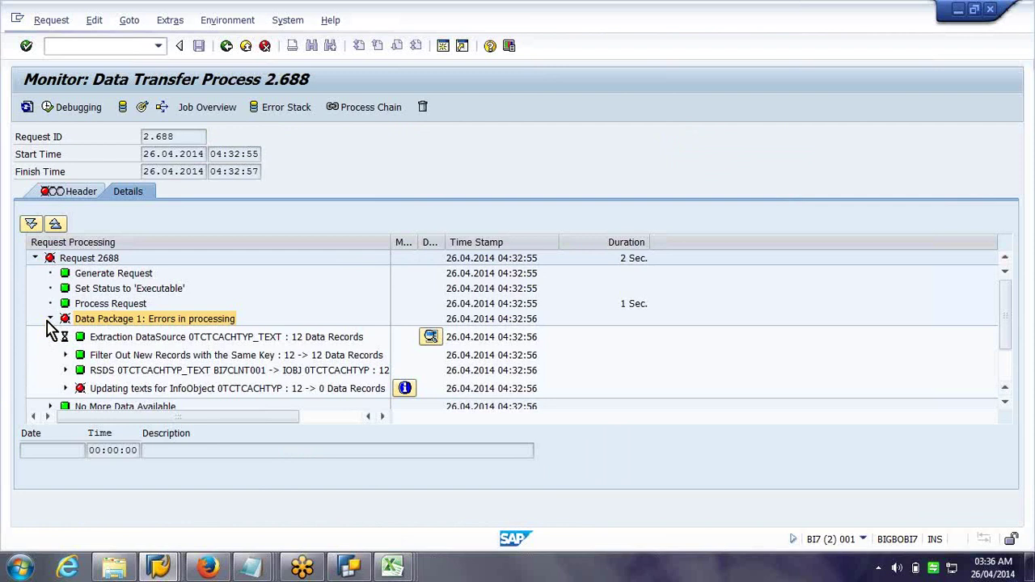
{"action": "left_click", "coordinate": [138, 318]}
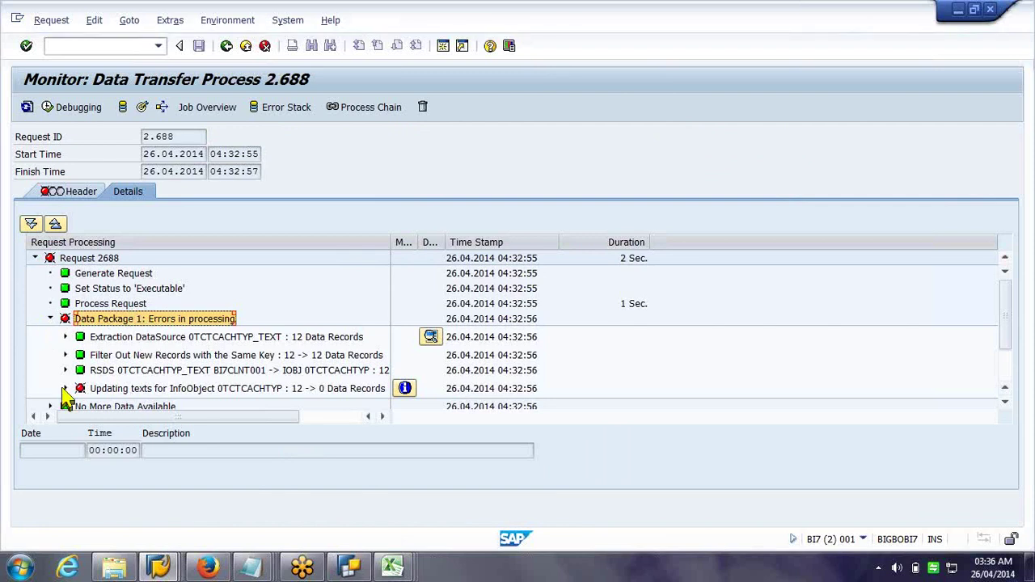
{"action": "left_click", "coordinate": [66, 389]}
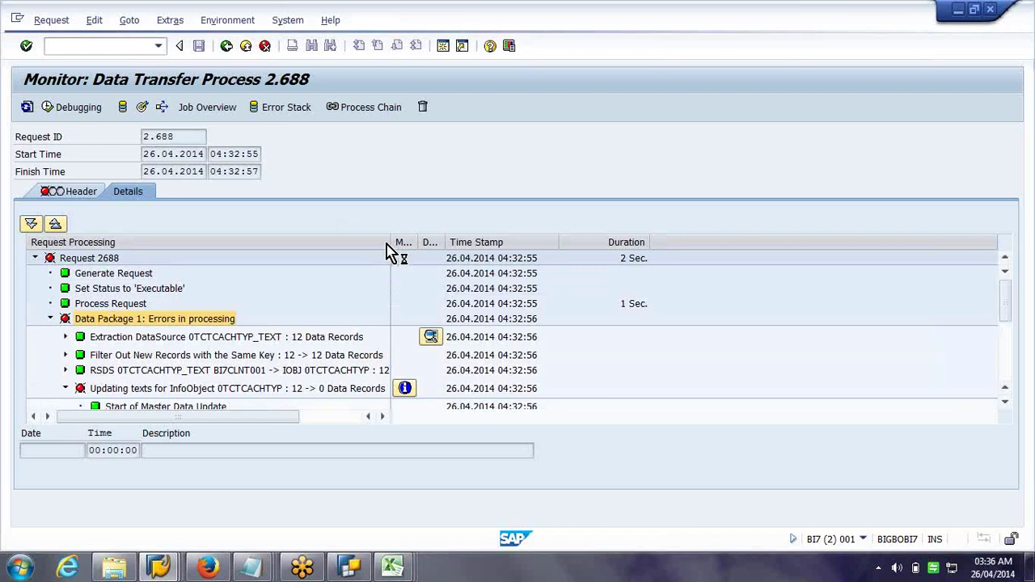
{"action": "left_click_drag", "start_coordinate": [390, 242], "coordinate": [485, 242]}
{"action": "scroll", "coordinate": [368, 310], "scroll_direction": "down", "scroll_amount": 1}
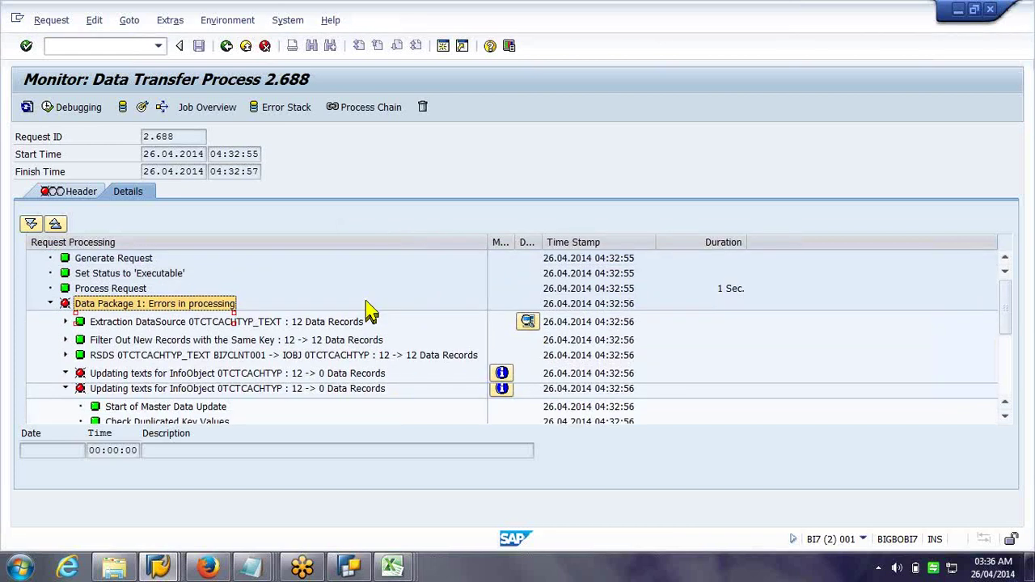
{"action": "scroll", "coordinate": [368, 310], "scroll_direction": "down", "scroll_amount": 5}
Open the error handler messages for the saved data records, move their window higher, and review the list down to data record 12
{"action": "left_click", "coordinate": [500, 380]}
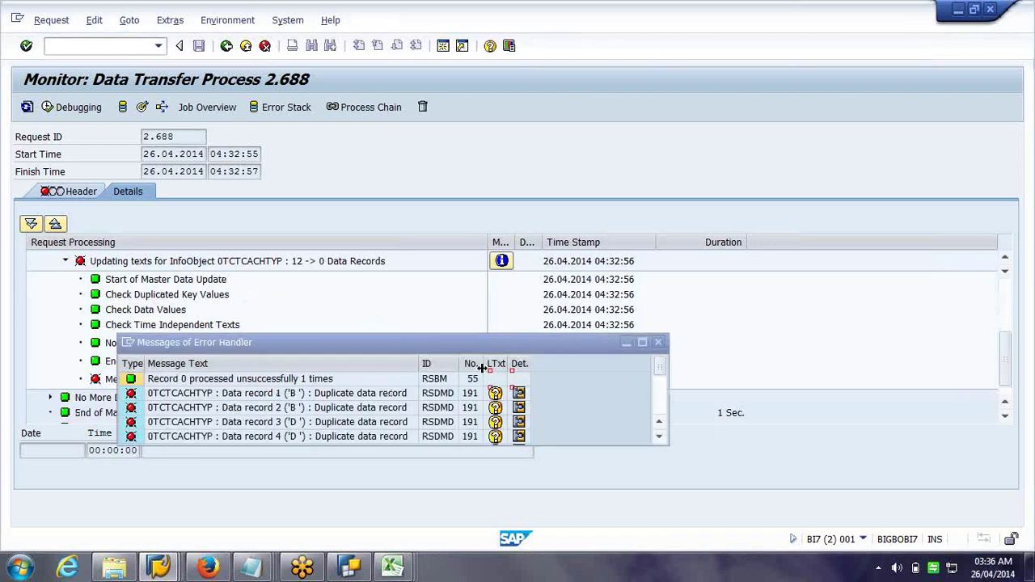
{"action": "left_click_drag", "start_coordinate": [457, 341], "coordinate": [546, 228]}
{"action": "left_click", "coordinate": [493, 280]}
{"action": "scroll", "coordinate": [491, 289], "scroll_direction": "down", "scroll_amount": 3}
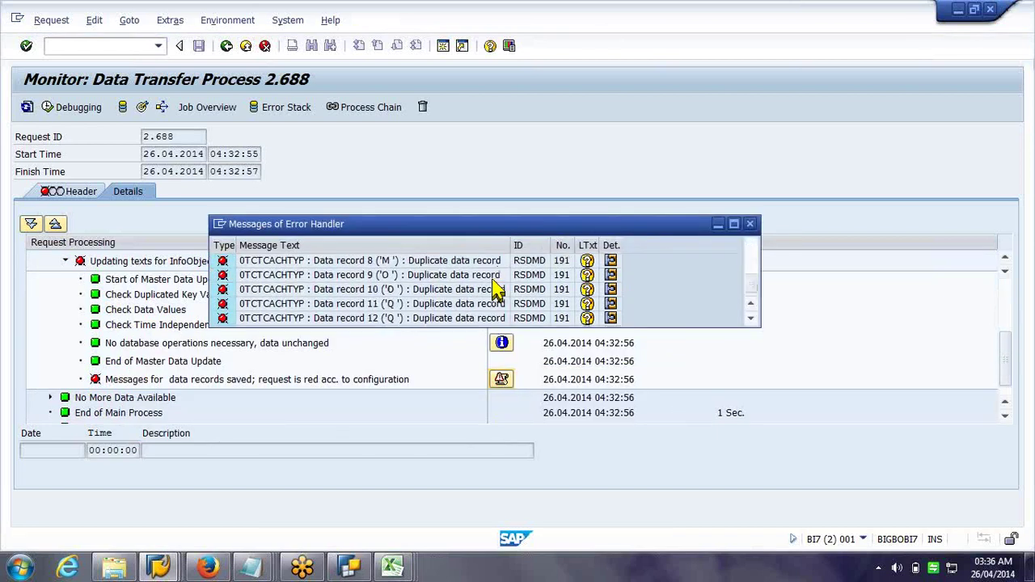
Close the error handler messages and display the temporary storage of the DataSource 0TCTCACHTYP_TEXT extraction
{"action": "scroll", "coordinate": [492, 289], "scroll_direction": "up", "scroll_amount": 3}
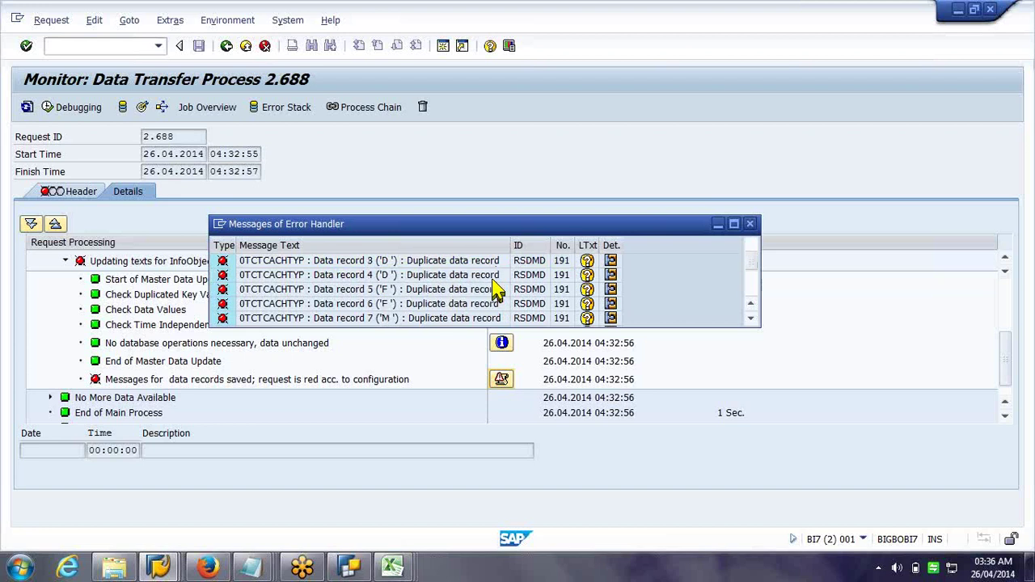
{"action": "left_click", "coordinate": [751, 226]}
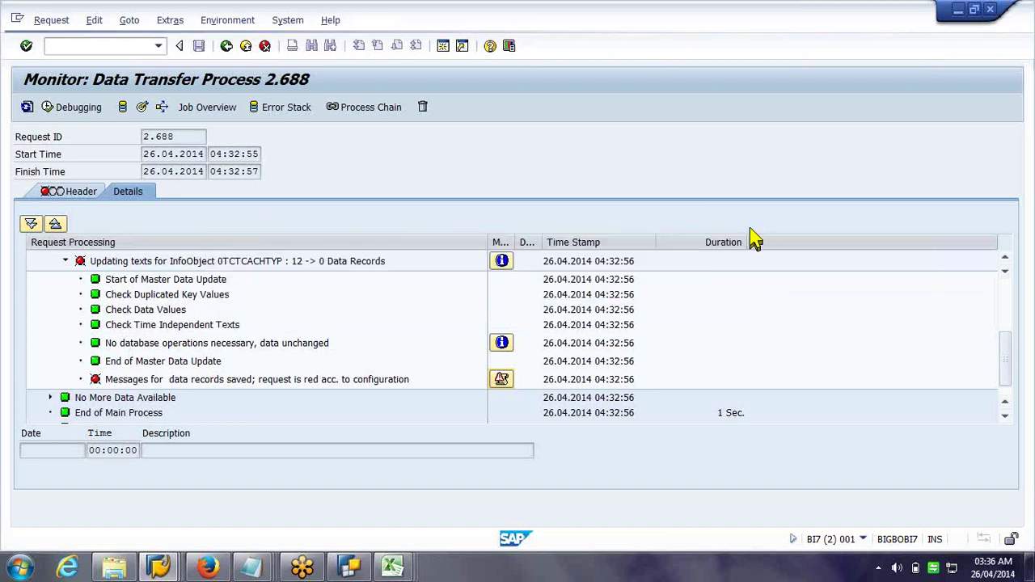
{"action": "scroll", "coordinate": [716, 340], "scroll_direction": "up", "scroll_amount": 1}
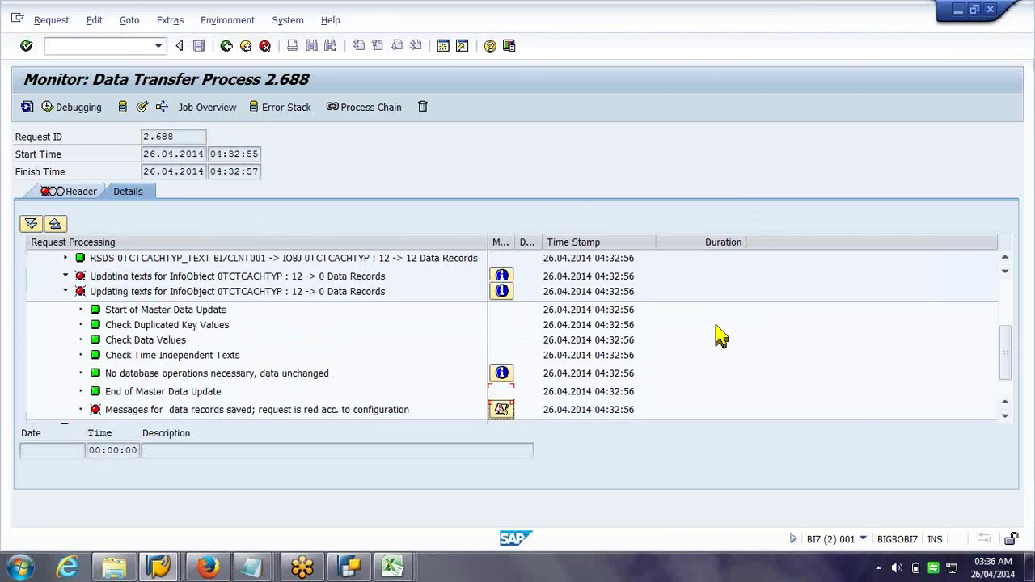
{"action": "scroll", "coordinate": [717, 335], "scroll_direction": "up", "scroll_amount": 3}
{"action": "left_click", "coordinate": [527, 338]}
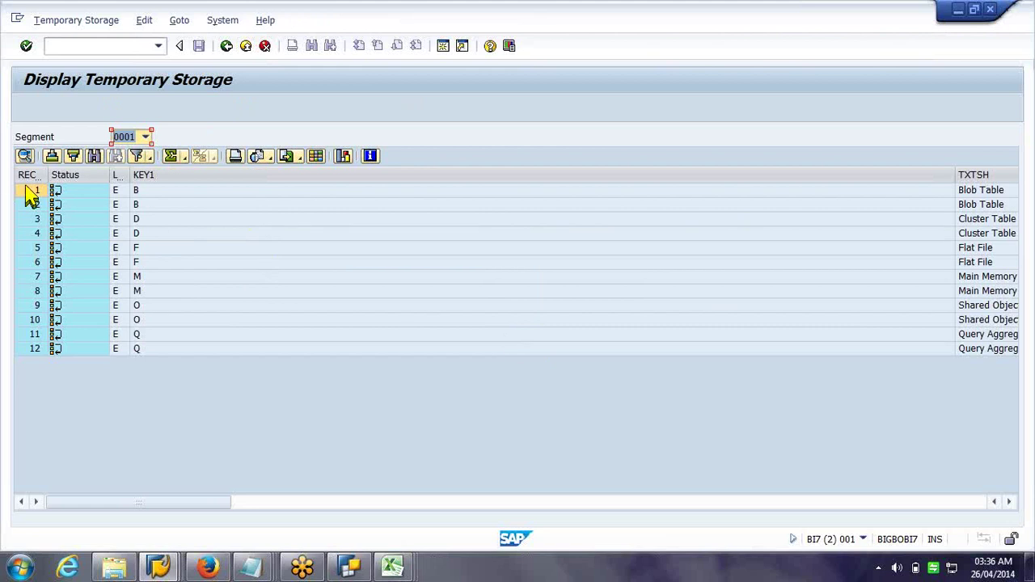
Check the messages for data record 1, narrow the KEY1 column, and return to the data transfer process monitor
{"action": "double_click", "coordinate": [57, 194]}
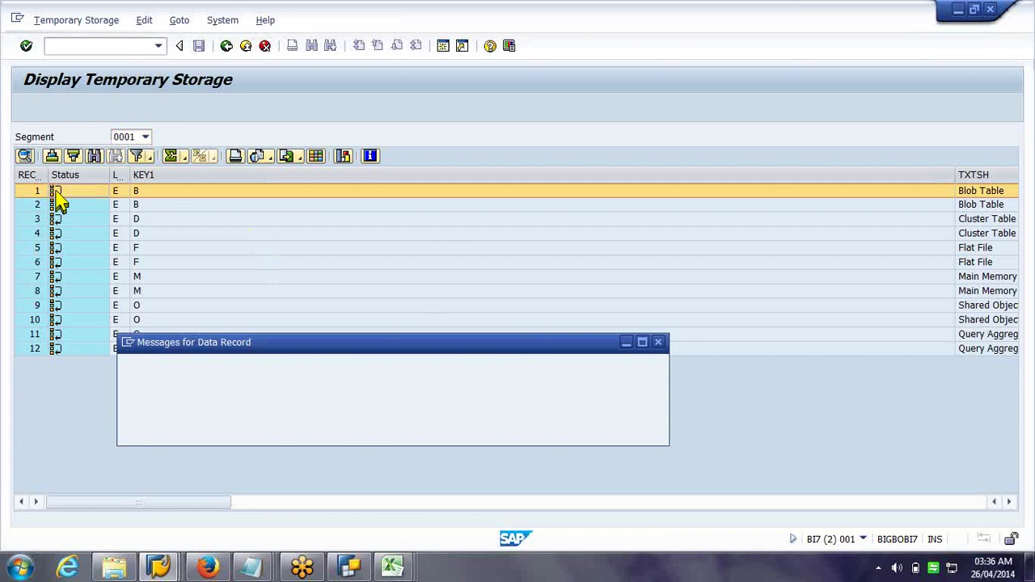
{"action": "left_click", "coordinate": [657, 343]}
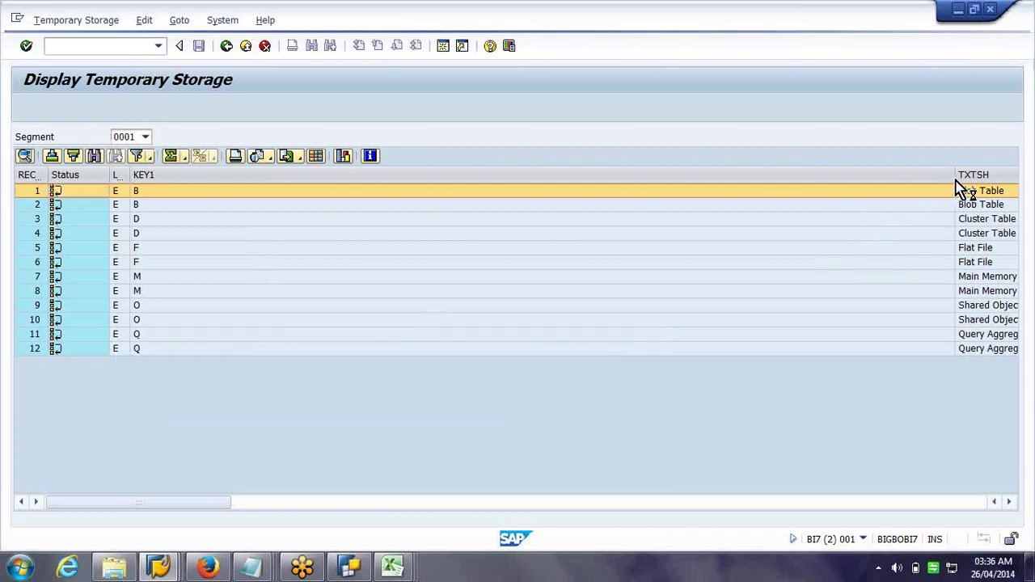
{"action": "left_click_drag", "start_coordinate": [956, 177], "coordinate": [564, 196]}
{"action": "left_click", "coordinate": [231, 46]}
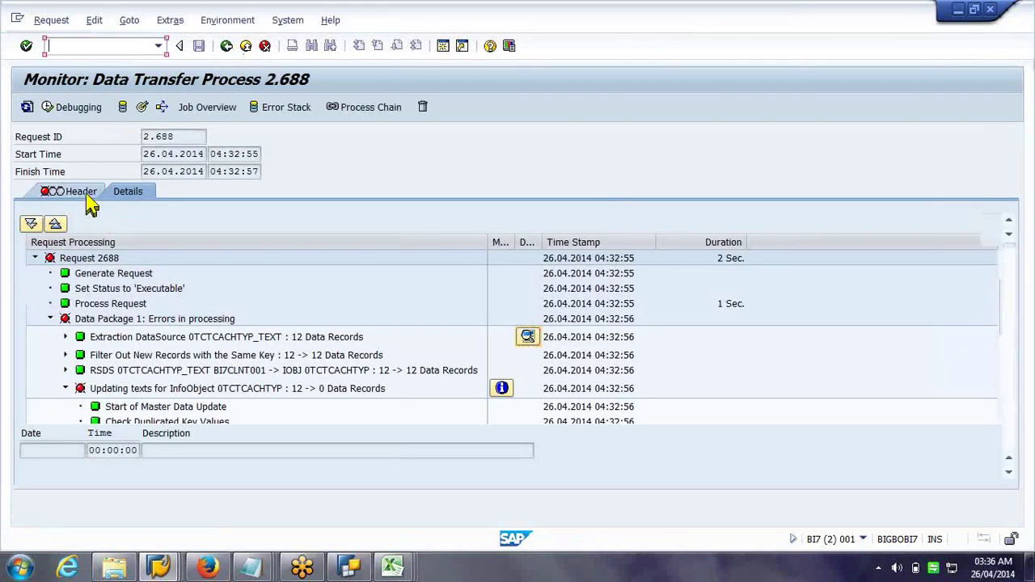
Compare the selections in the request's header with the PSA requests of DataSource 0TCTCACHTYP_TEXT, and return to the chain's log view
{"action": "left_click", "coordinate": [89, 198]}
{"action": "left_click_drag", "start_coordinate": [322, 327], "coordinate": [161, 326]}
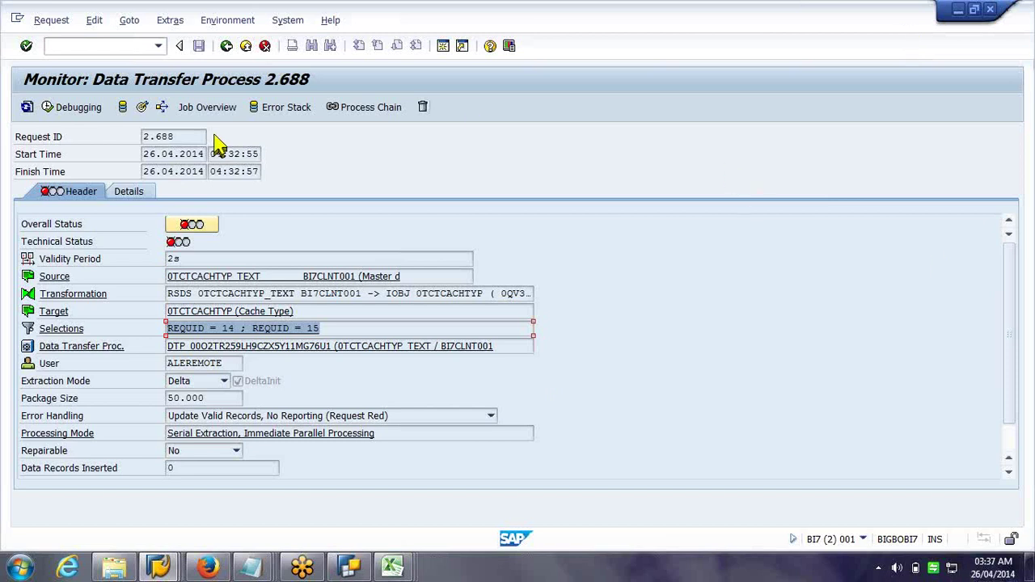
{"action": "left_click", "coordinate": [122, 110]}
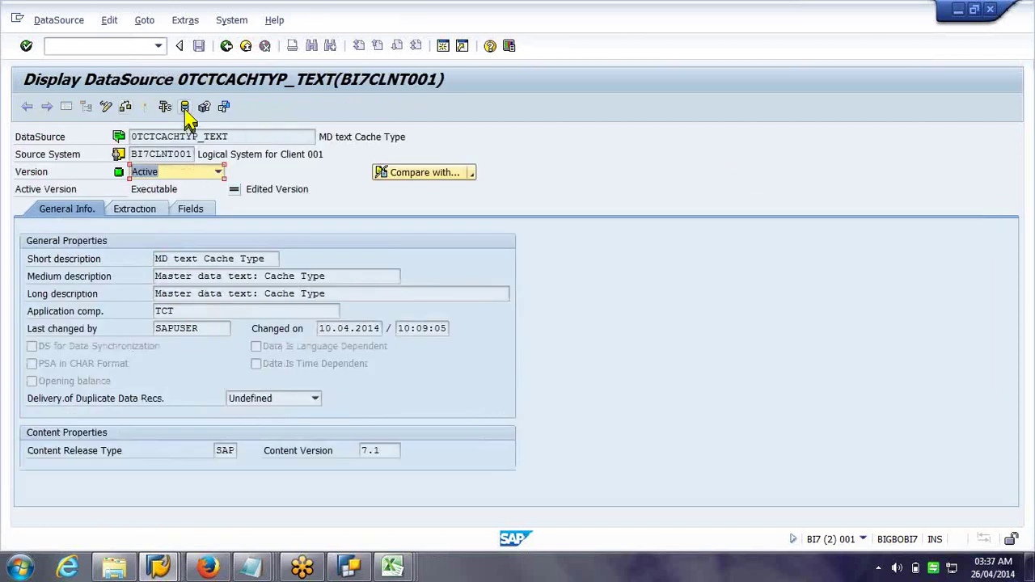
{"action": "left_click", "coordinate": [185, 113]}
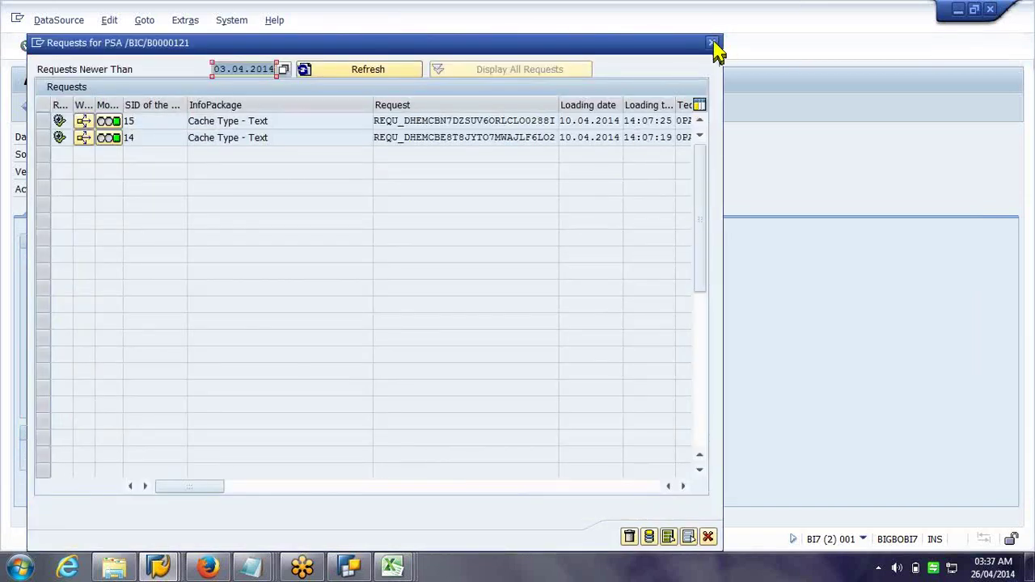
{"action": "left_click", "coordinate": [712, 43]}
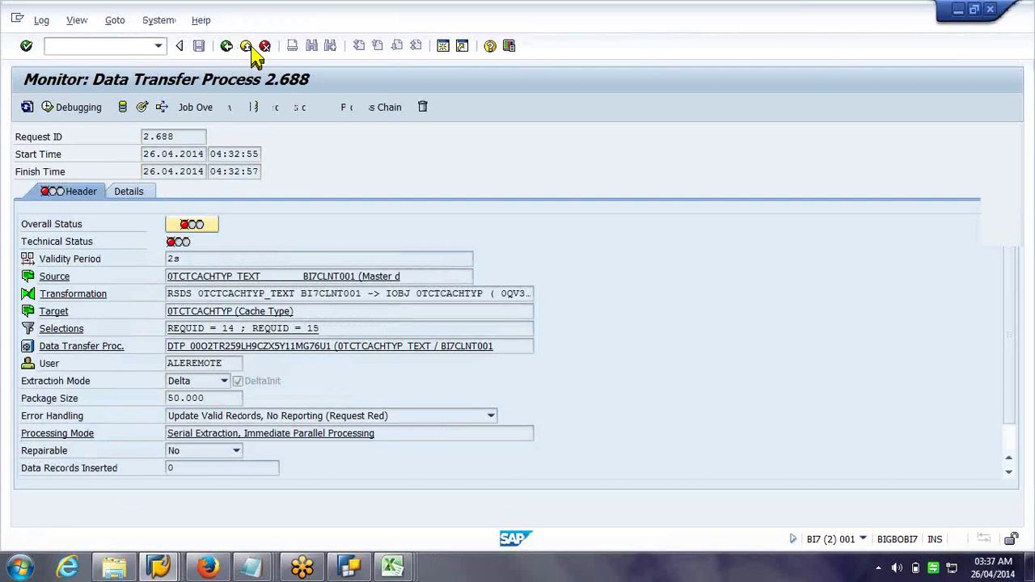
{"action": "left_click", "coordinate": [249, 46]}
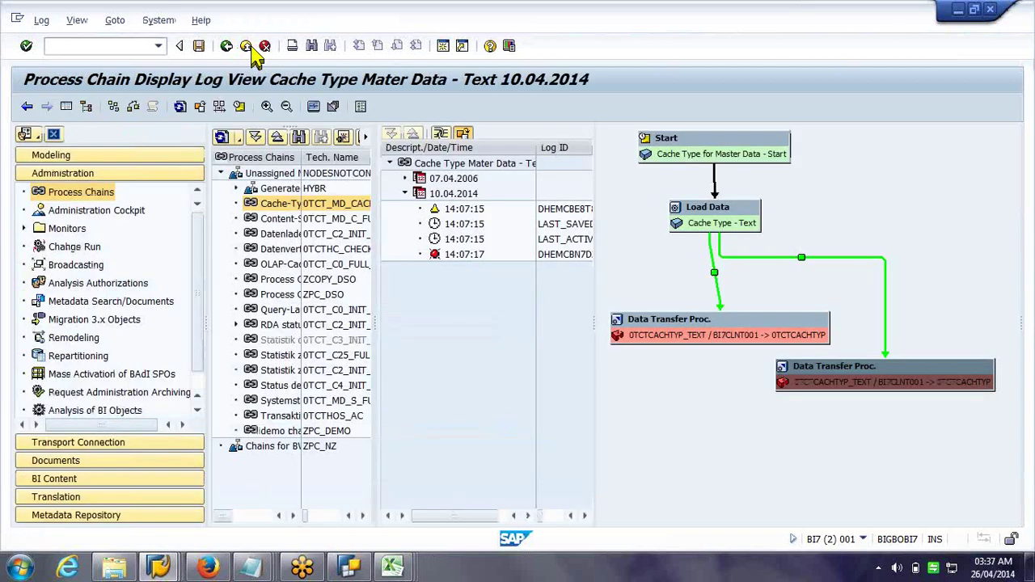
Reload the chain's logs for This Month and Last Month and widen the log list
{"action": "left_click", "coordinate": [467, 141]}
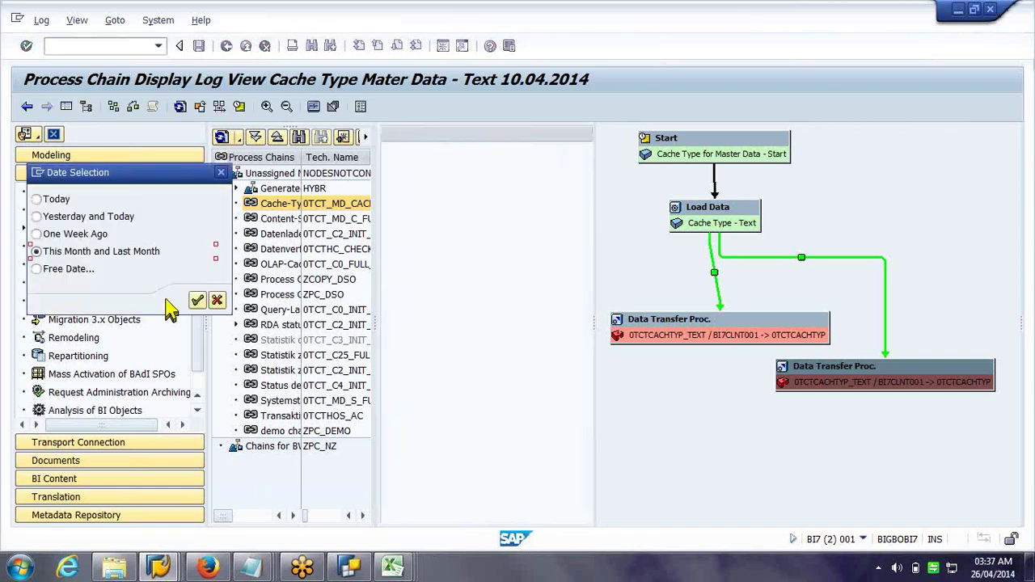
{"action": "left_click", "coordinate": [196, 302]}
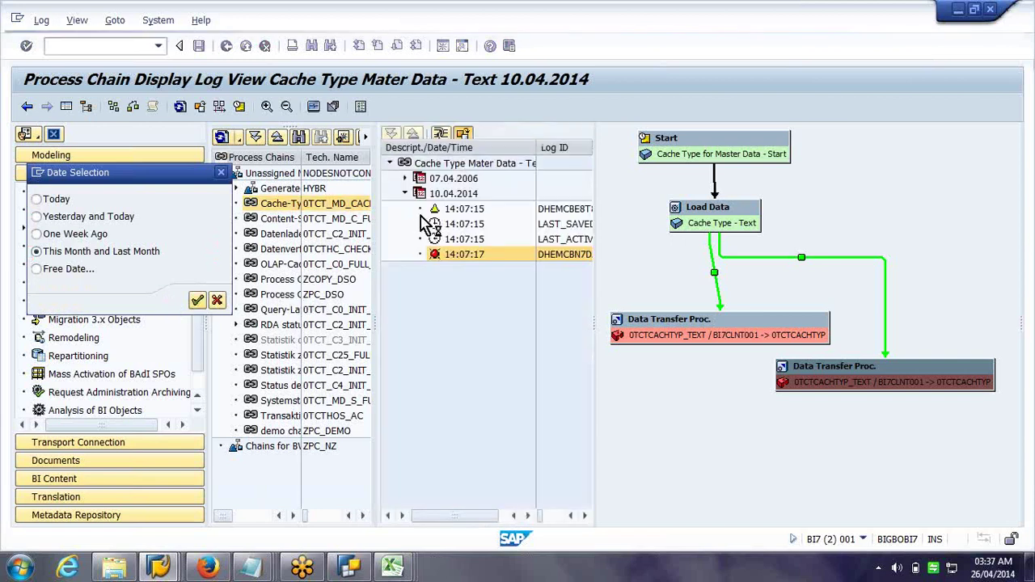
{"action": "left_click_drag", "start_coordinate": [618, 241], "coordinate": [700, 253]}
Check the process monitor of the Load Data node and return to the chain's log view
{"action": "left_click", "coordinate": [805, 226]}
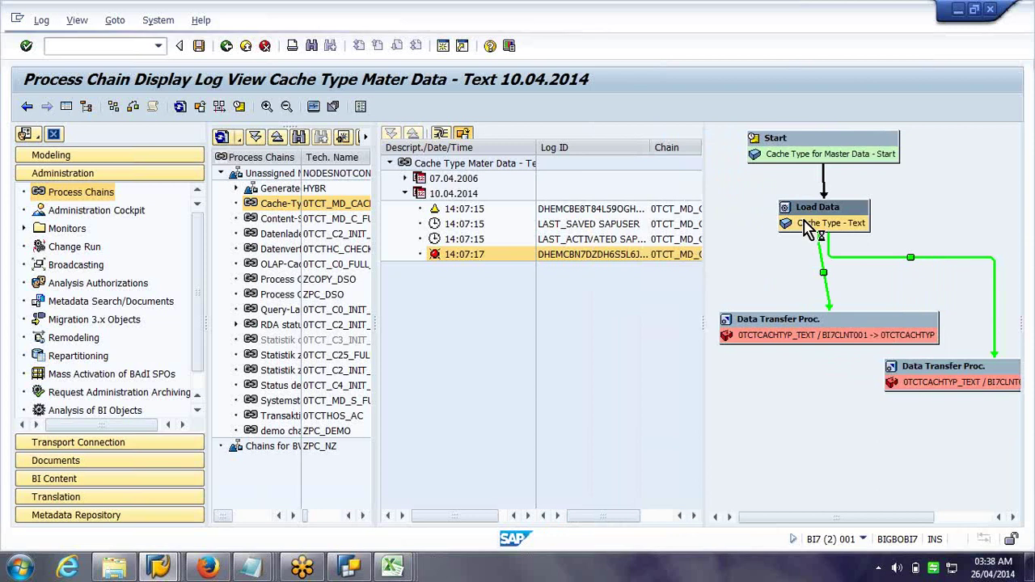
{"action": "right_click", "coordinate": [805, 227]}
{"action": "left_click", "coordinate": [855, 271]}
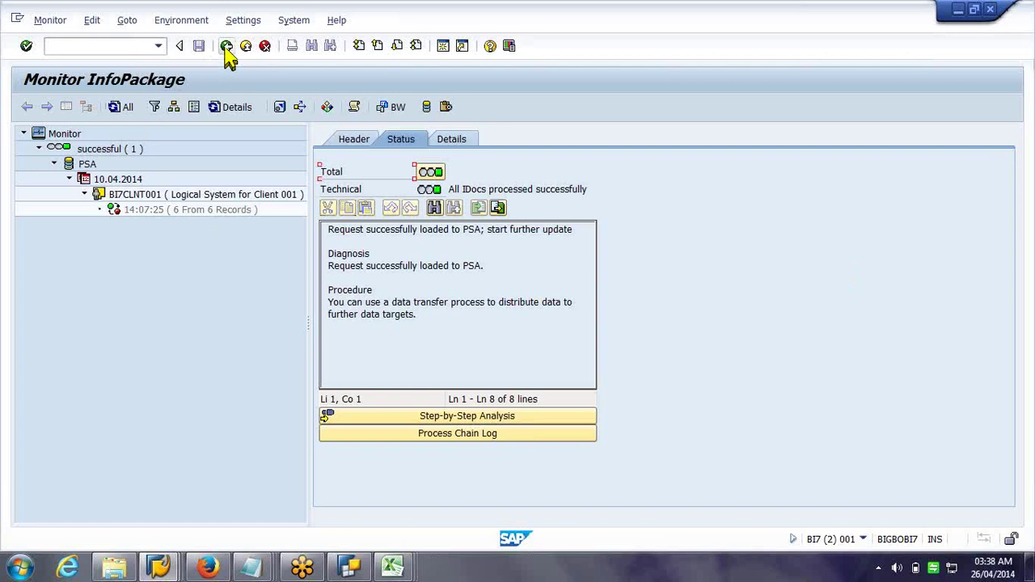
{"action": "left_click", "coordinate": [226, 47]}
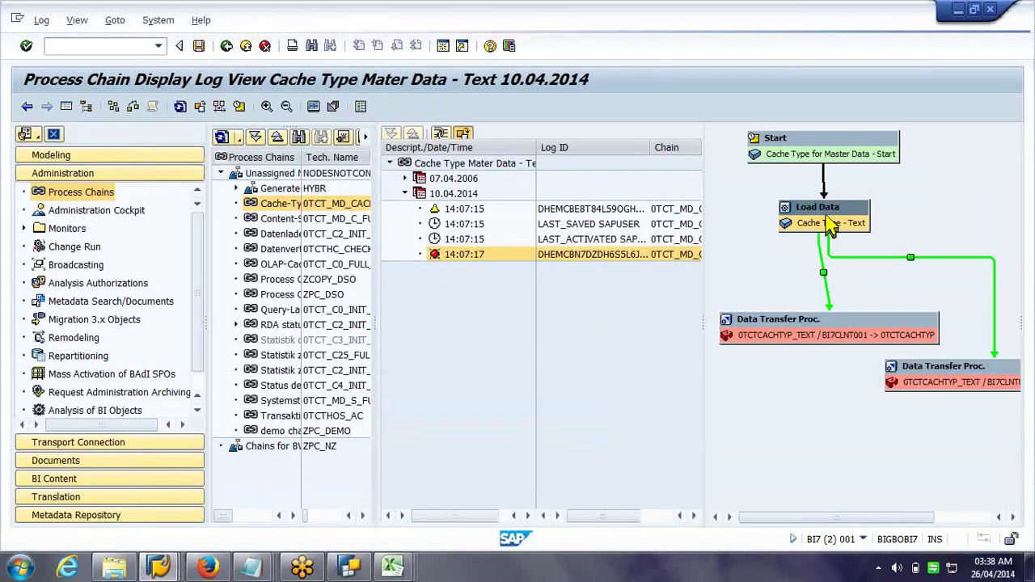
Open the Cache Type - Text InfoPackage from the Load Data node and display its monitor
{"action": "right_click", "coordinate": [830, 225]}
{"action": "left_click", "coordinate": [841, 229]}
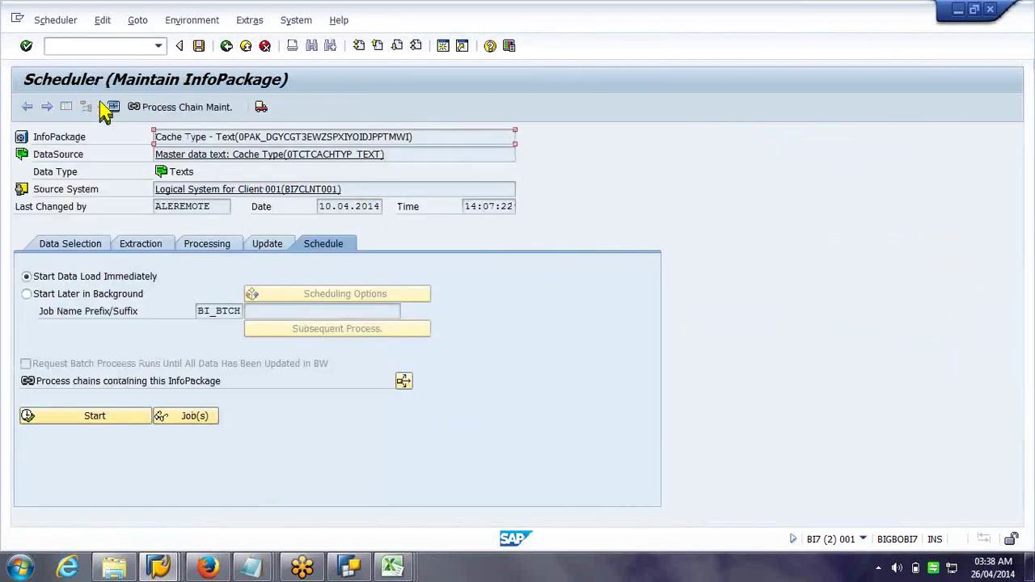
{"action": "left_click", "coordinate": [114, 107]}
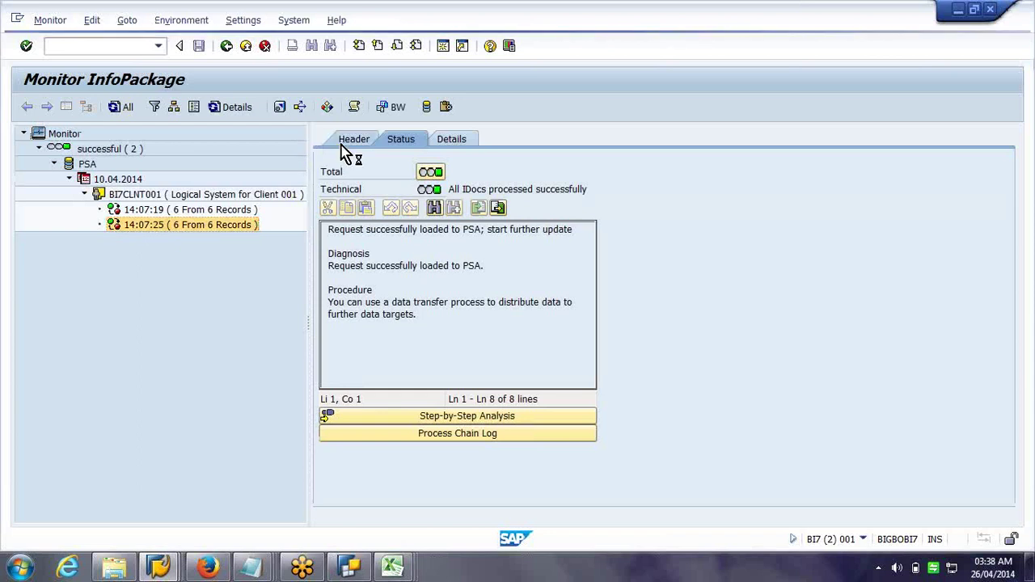
Review the header and status of the 14:07:19 request and open its process chain log
{"action": "left_click", "coordinate": [239, 212]}
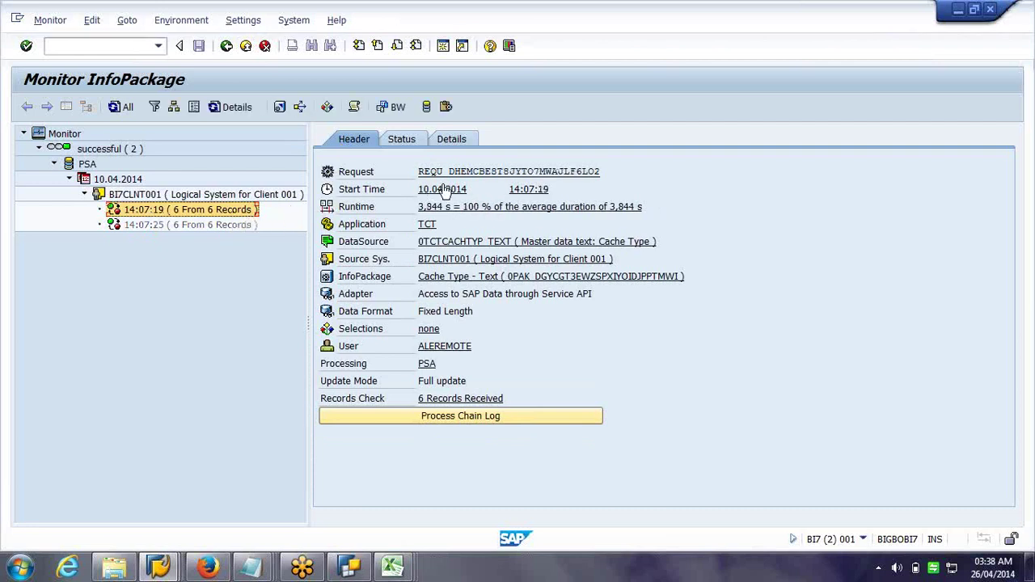
{"action": "left_click", "coordinate": [465, 417]}
{"action": "left_click", "coordinate": [418, 141]}
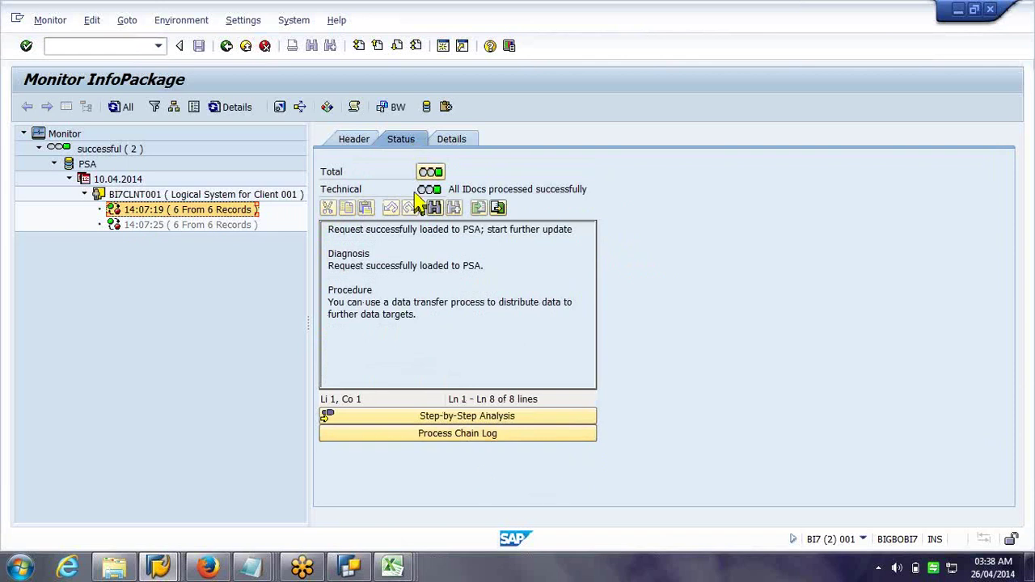
{"action": "left_click", "coordinate": [359, 142]}
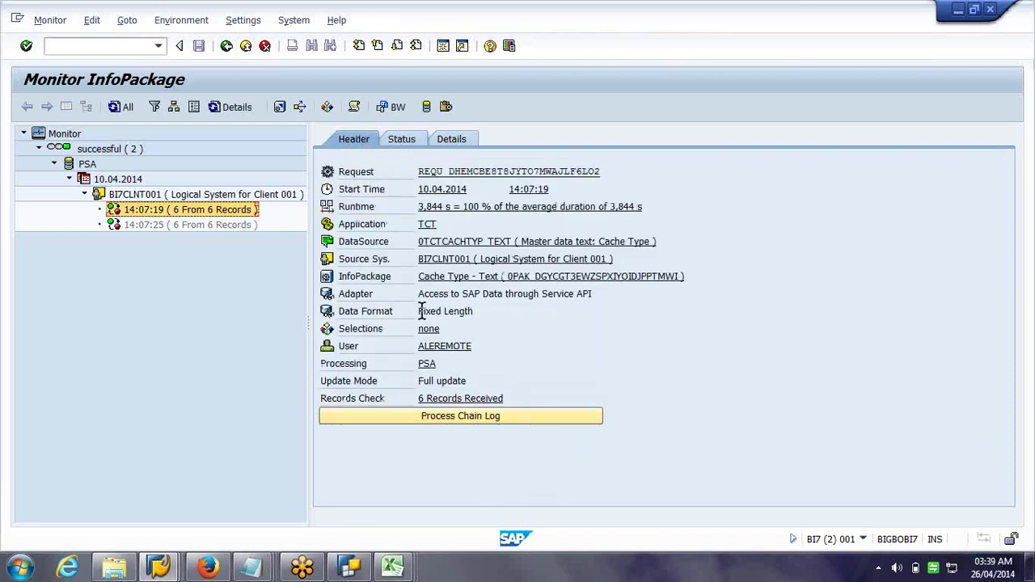
{"action": "left_click", "coordinate": [490, 419]}
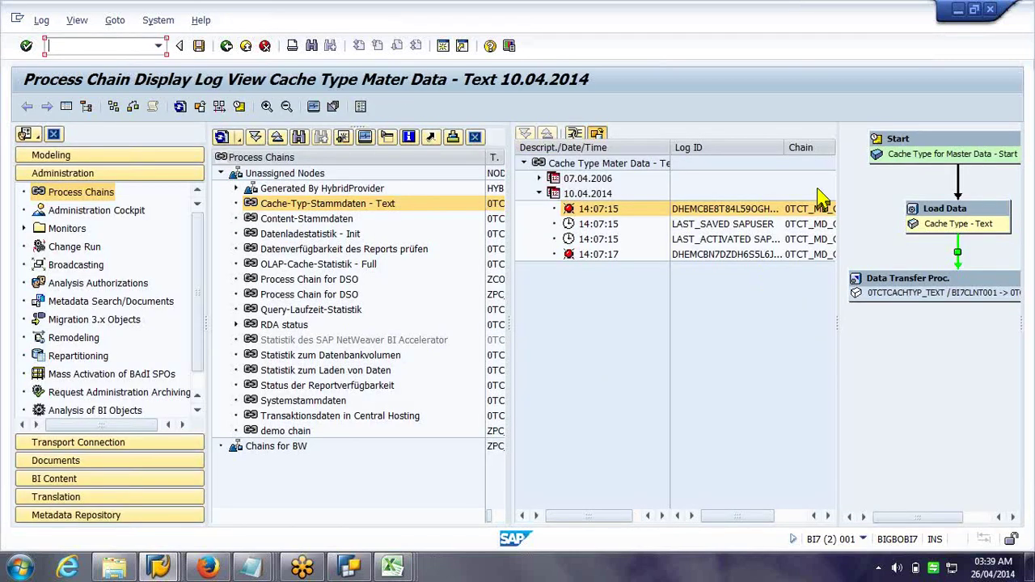
Widen the log list to read the Chain column and select the chain name of the 14:07:17 run
{"action": "left_click_drag", "start_coordinate": [837, 153], "coordinate": [904, 178]}
{"action": "left_click", "coordinate": [865, 256]}
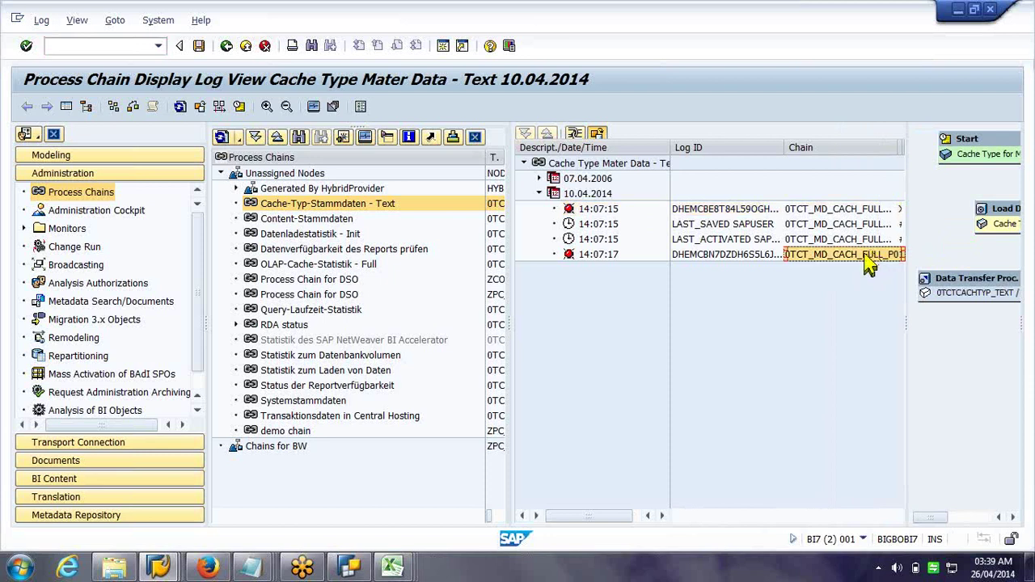
{"action": "left_click", "coordinate": [18, 567]}
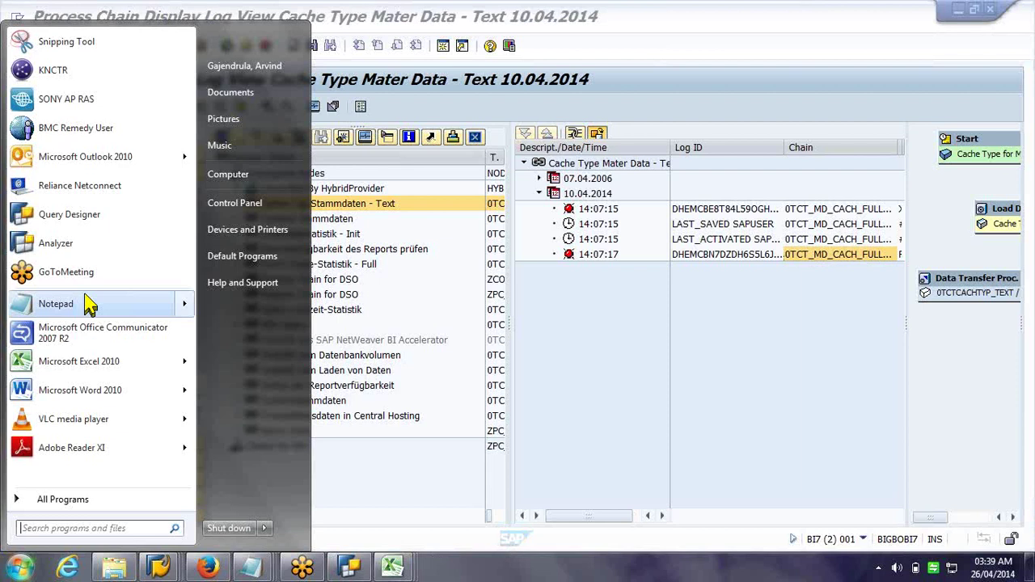
{"action": "key", "text": "Escape"}
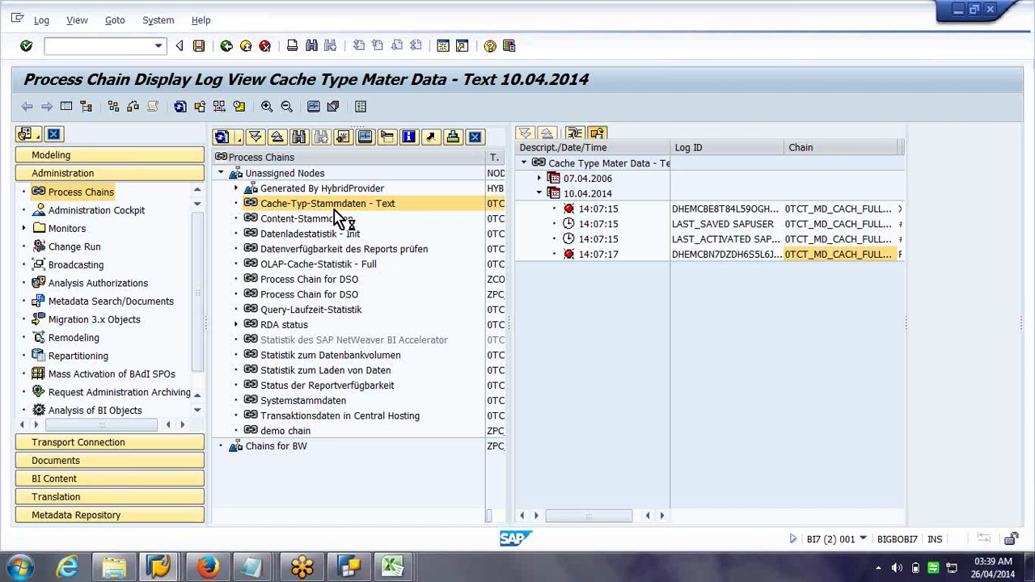
Return to the InfoPackage monitor and open the process chain log of the 14:07:25 request
{"action": "left_click", "coordinate": [247, 47]}
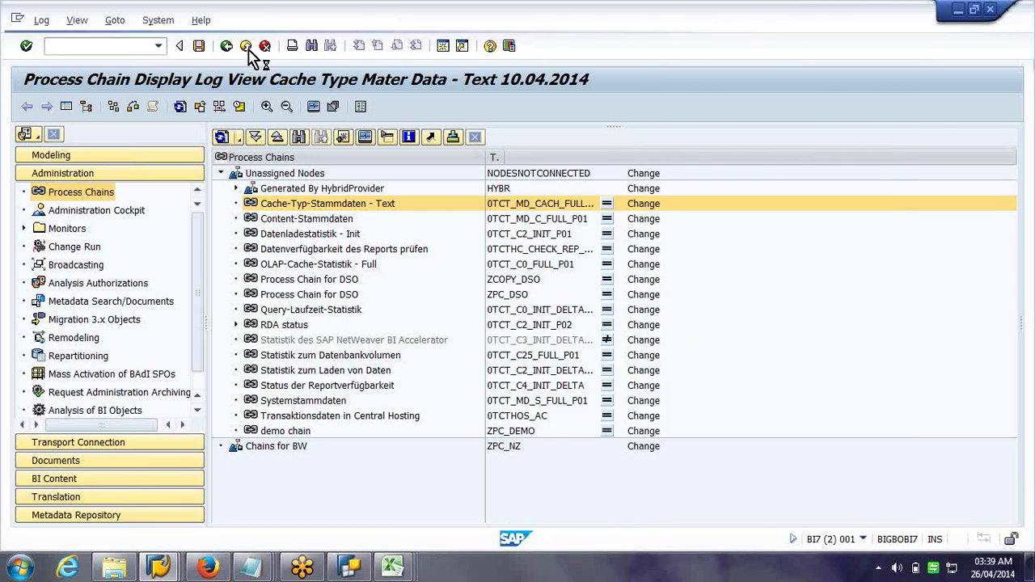
{"action": "left_click", "coordinate": [247, 46]}
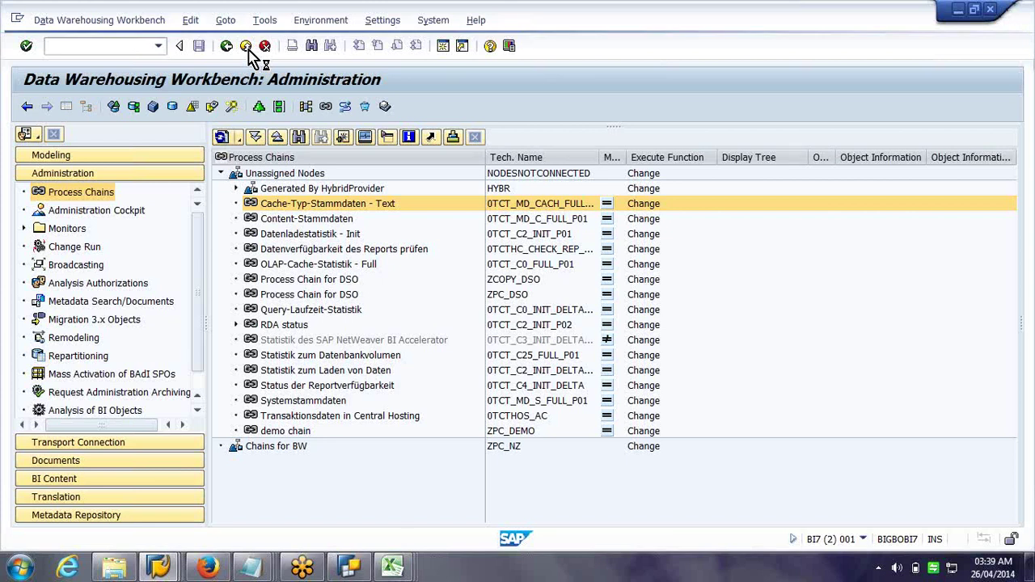
{"action": "left_click", "coordinate": [247, 47]}
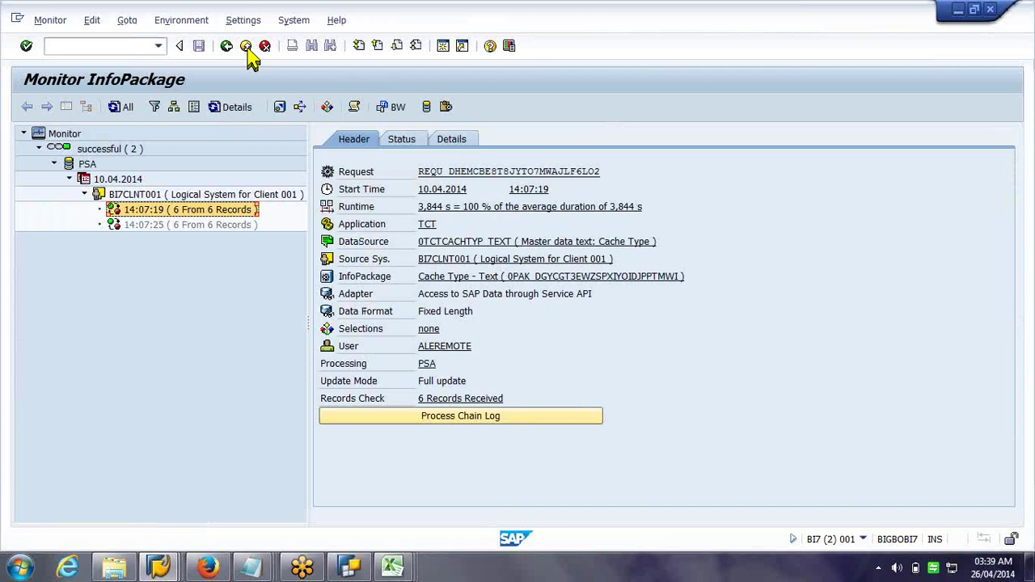
{"action": "left_click", "coordinate": [198, 225]}
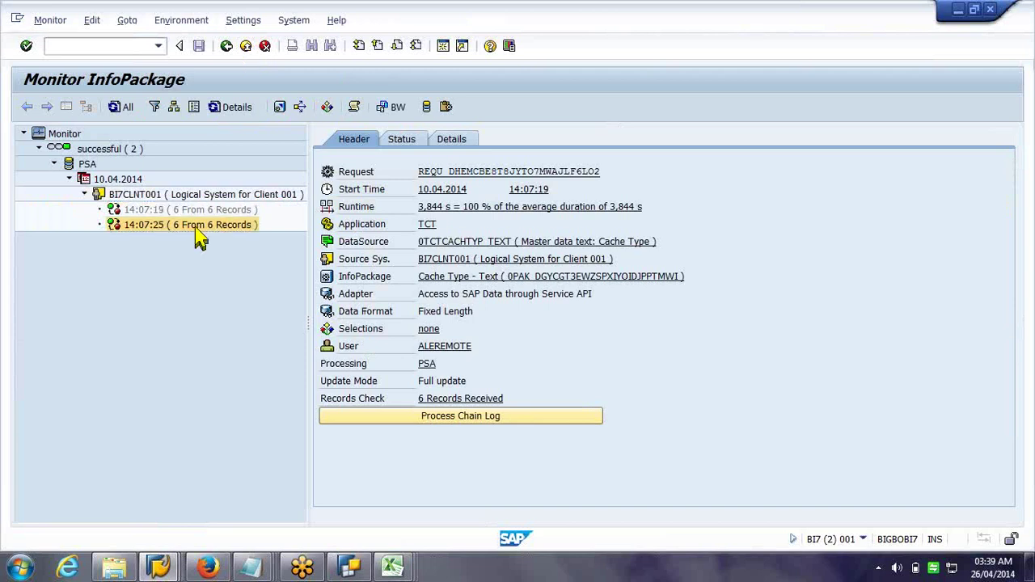
{"action": "double_click", "coordinate": [196, 226]}
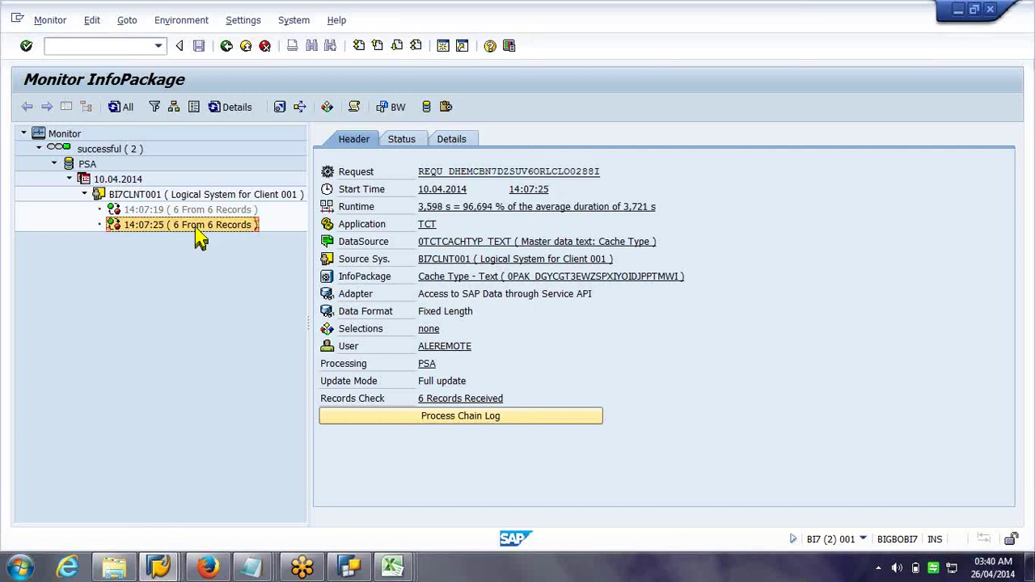
{"action": "left_click", "coordinate": [462, 427]}
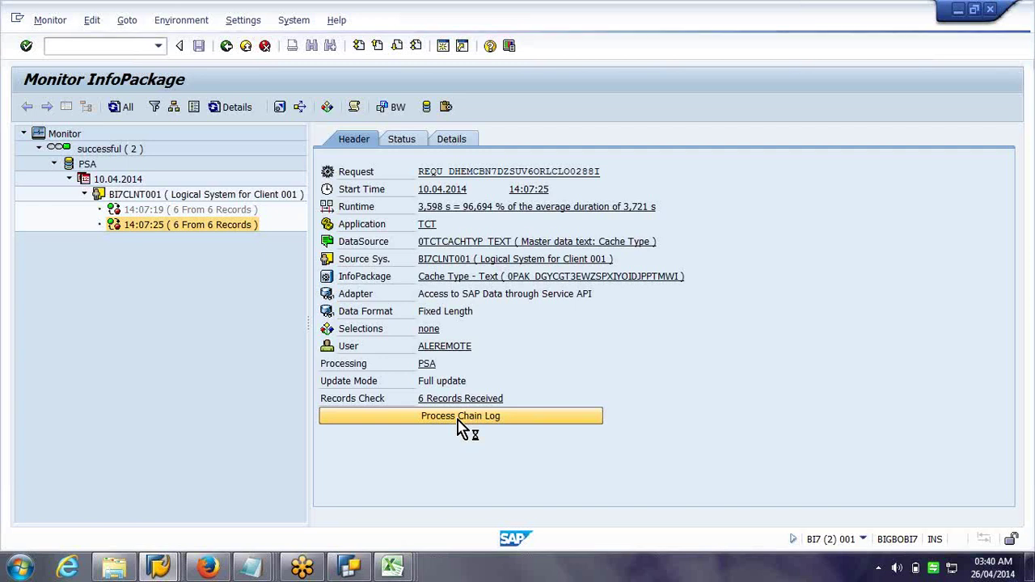
{"action": "left_click", "coordinate": [552, 421]}
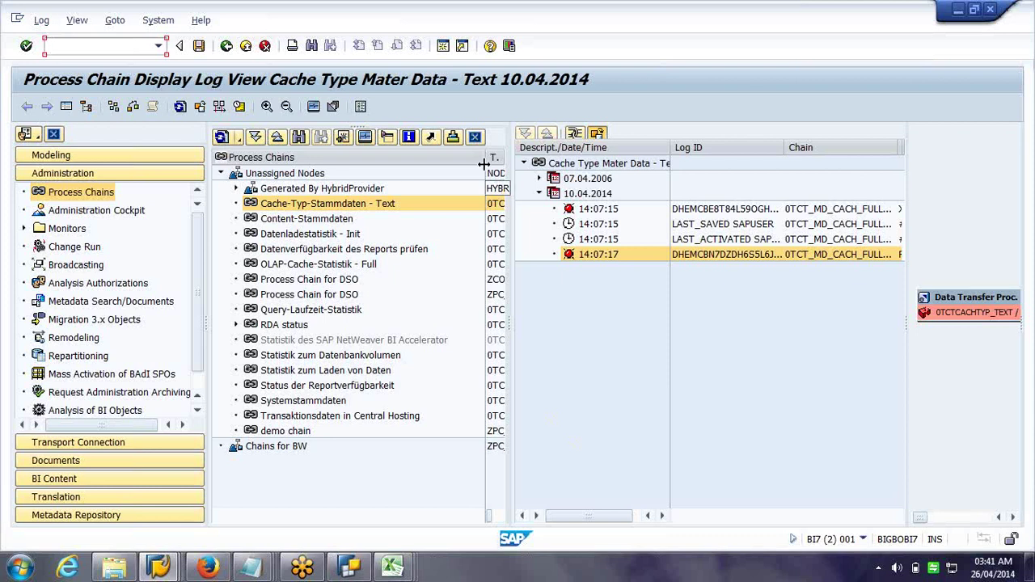
Adjust the chain list and log panes to compare the Cache-Typ-Stammdaten chain's technical name with the 14:07:17 run's chain name in Notepad
{"action": "left_click_drag", "start_coordinate": [483, 164], "coordinate": [487, 164]}
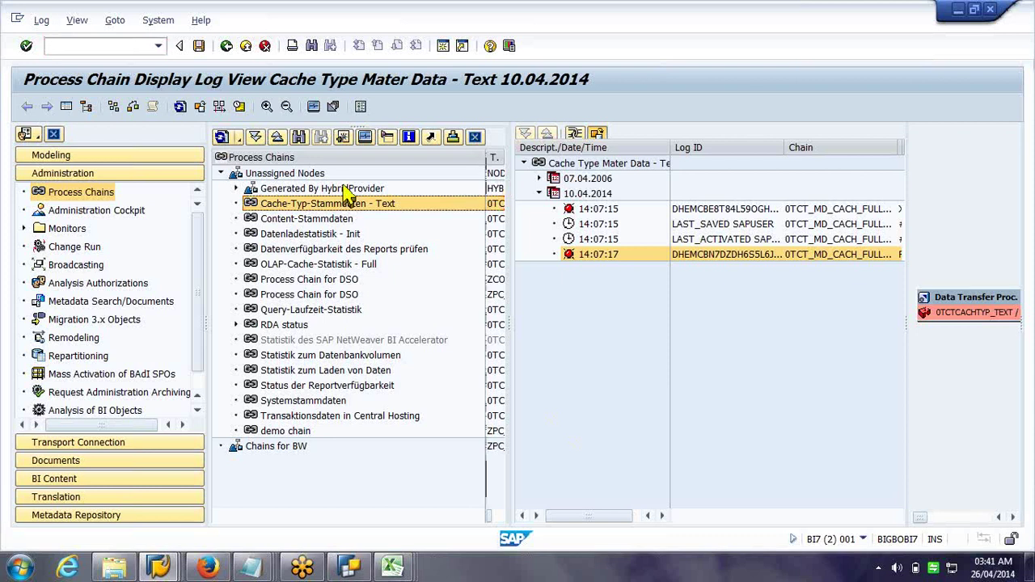
{"action": "left_click", "coordinate": [509, 210]}
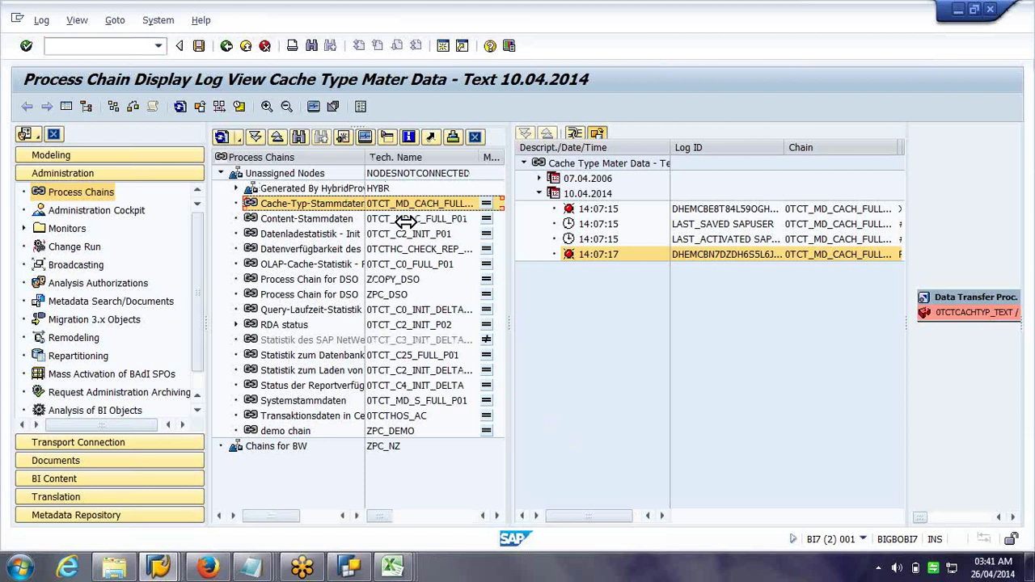
{"action": "left_click_drag", "start_coordinate": [406, 220], "coordinate": [408, 220]}
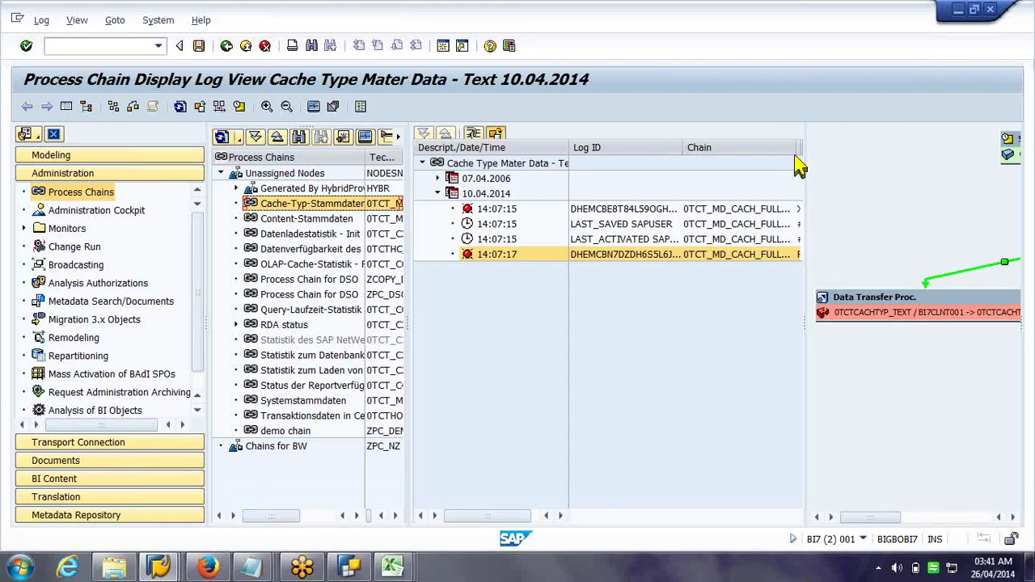
{"action": "left_click", "coordinate": [761, 256]}
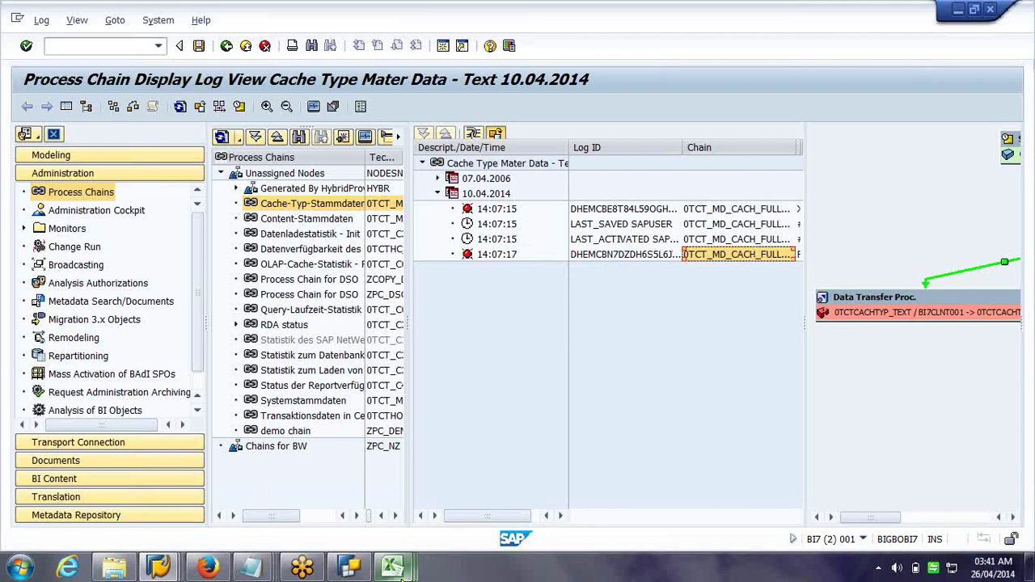
{"action": "left_click", "coordinate": [397, 568]}
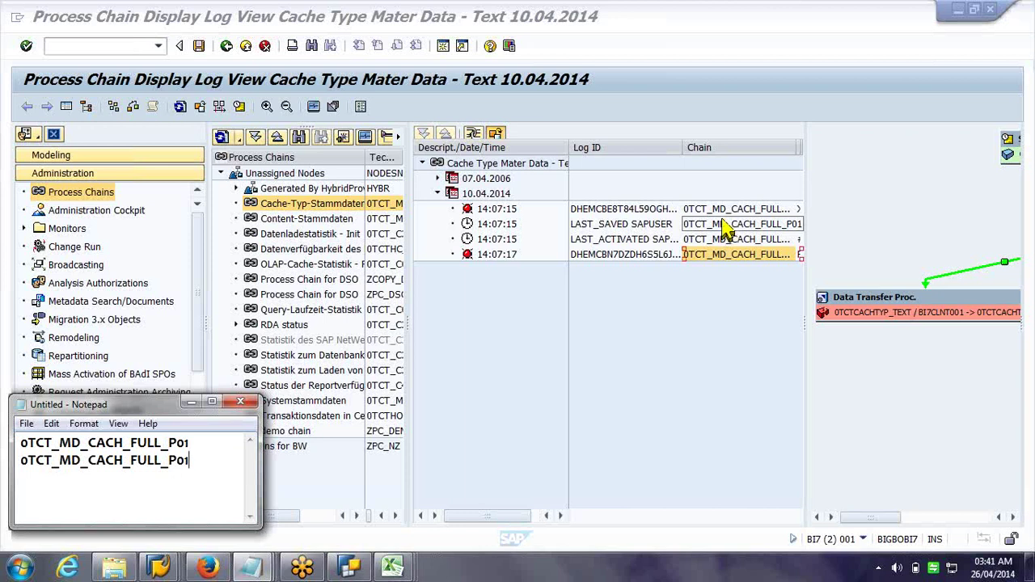
Narrow the log list, display the first 14:07:15 run, and review the process, background and chain logs of its Load Data node
{"action": "left_click", "coordinate": [806, 160]}
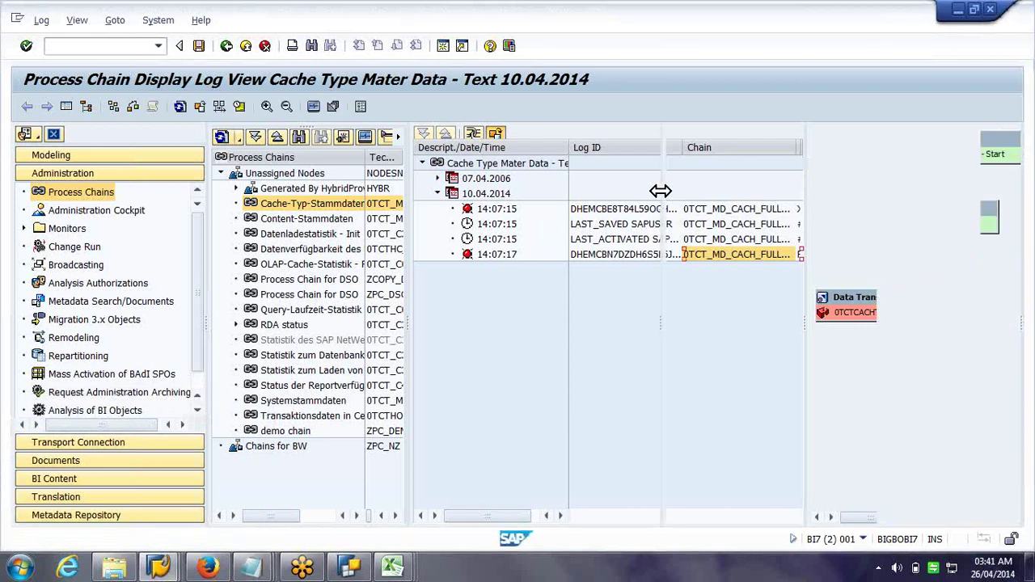
{"action": "left_click_drag", "start_coordinate": [660, 191], "coordinate": [661, 191]}
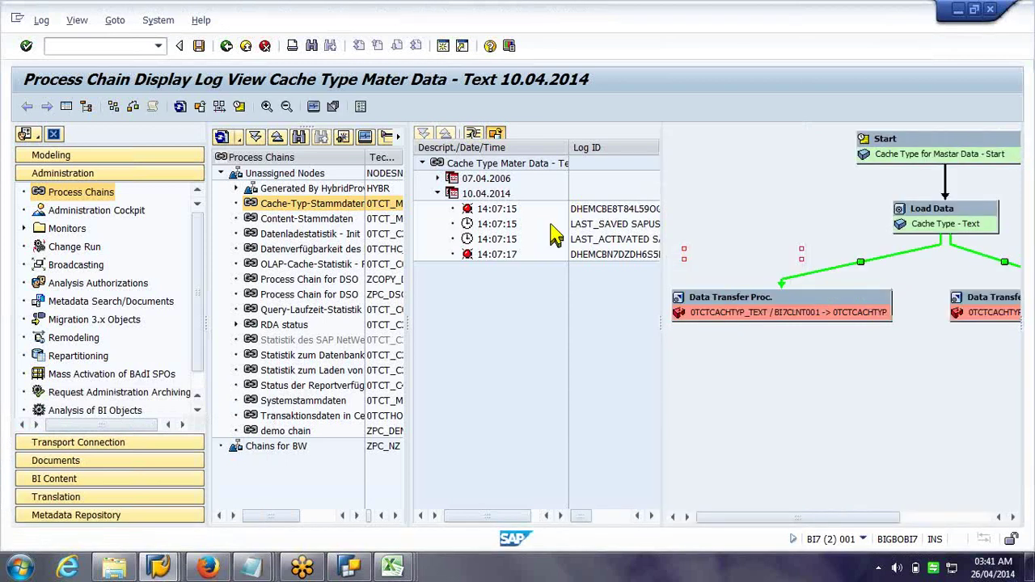
{"action": "left_click", "coordinate": [509, 210]}
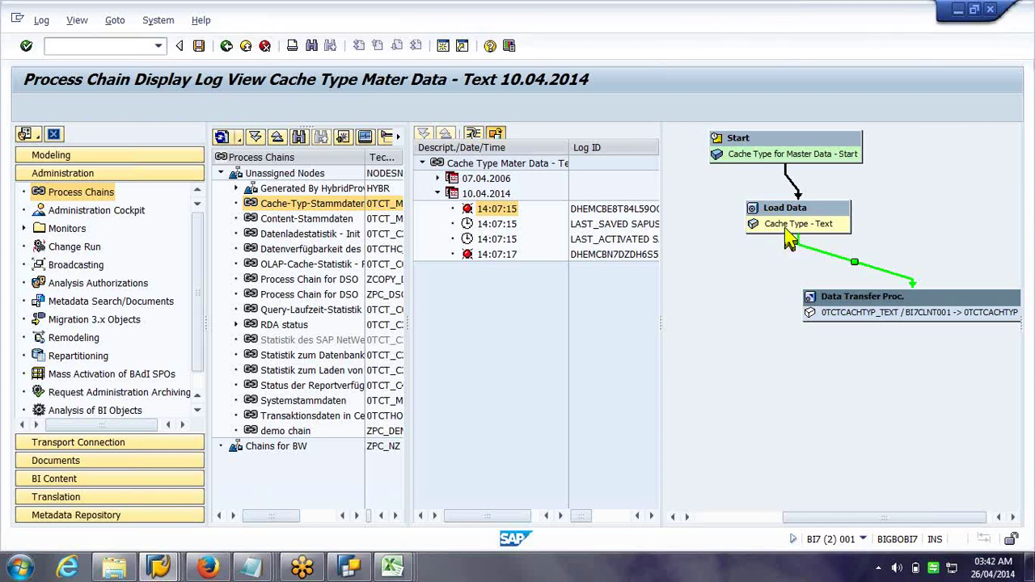
{"action": "double_click", "coordinate": [790, 236]}
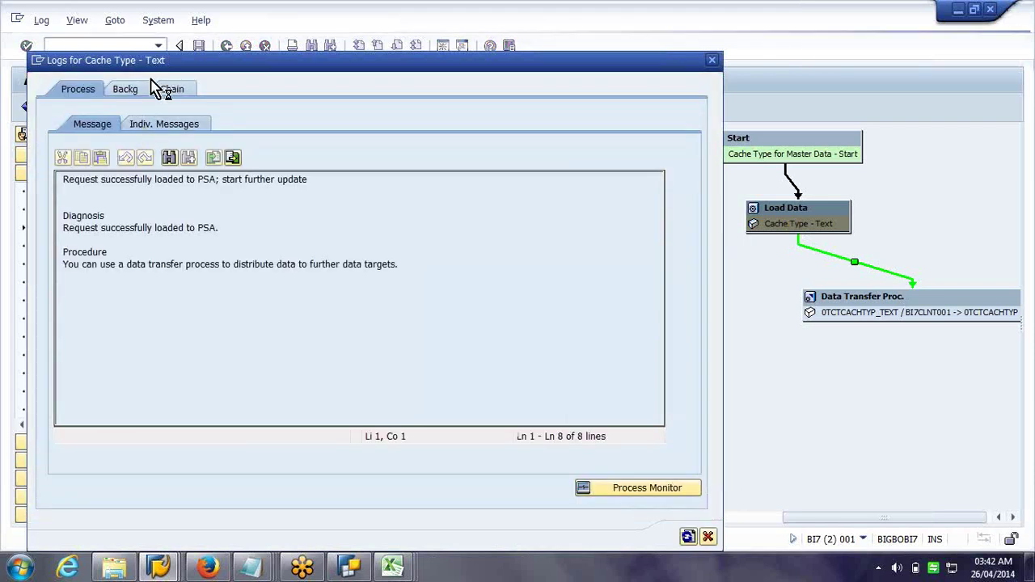
{"action": "left_click", "coordinate": [124, 90]}
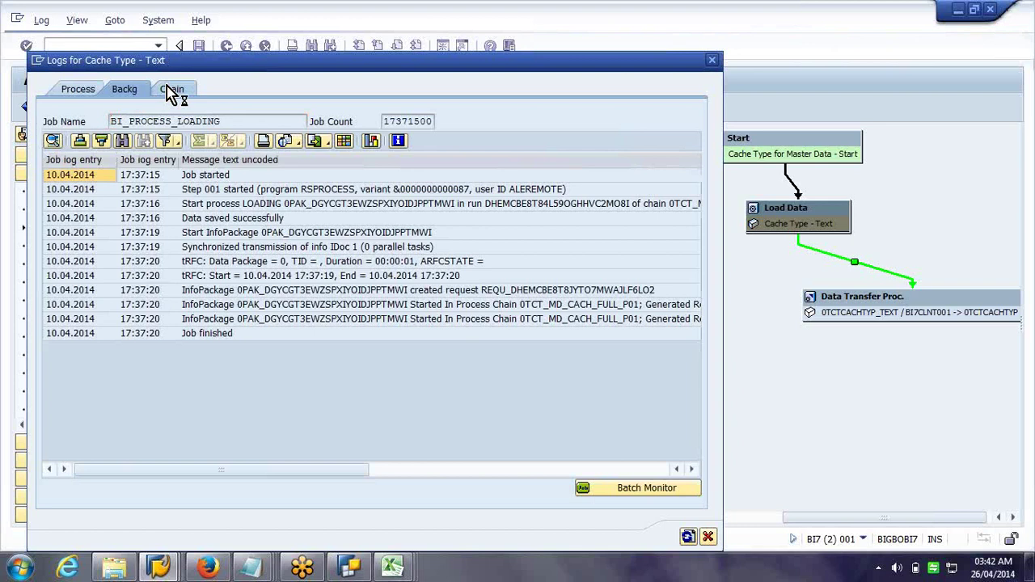
{"action": "left_click", "coordinate": [171, 89]}
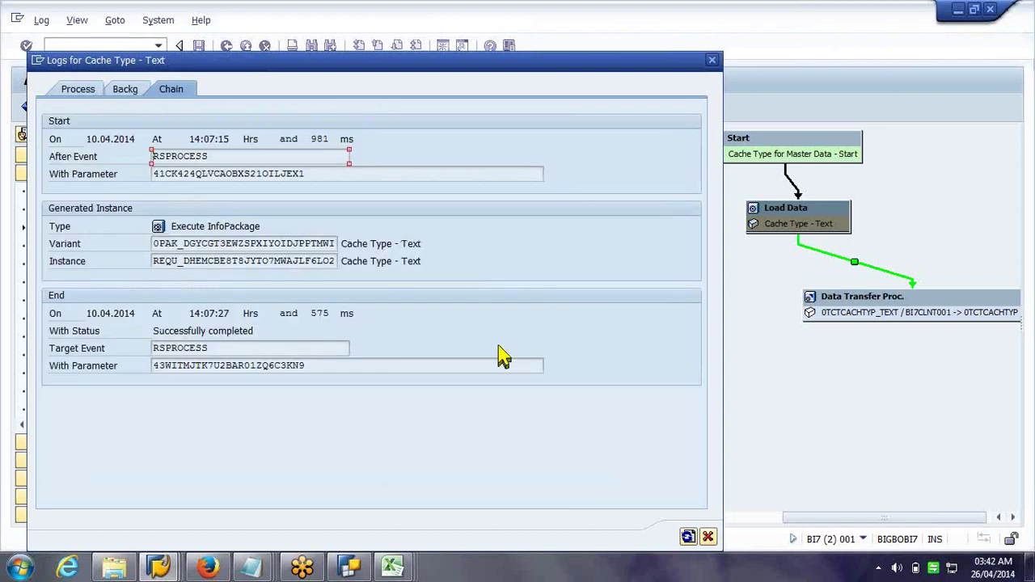
{"action": "left_click", "coordinate": [712, 62]}
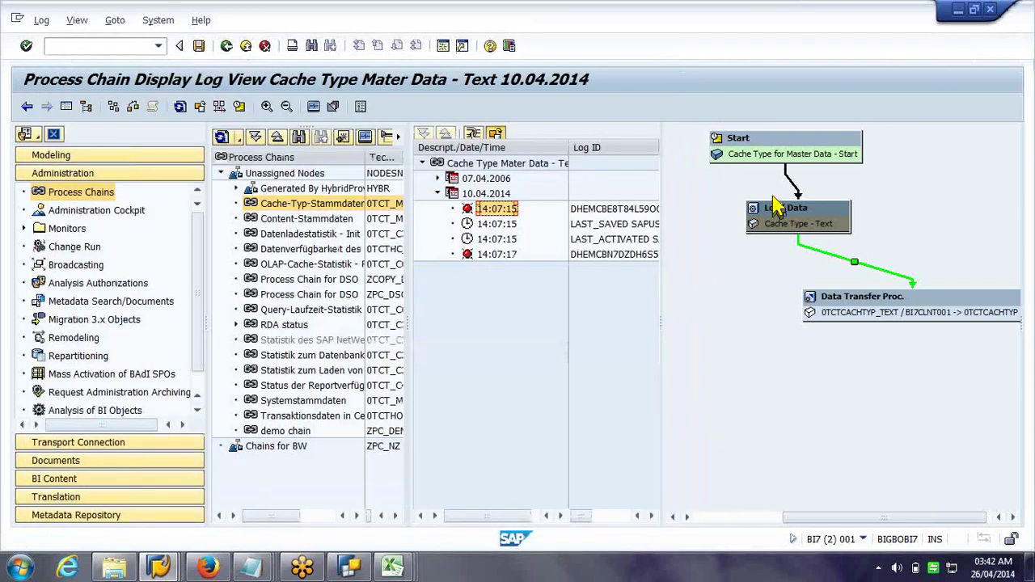
Display the 14:07:17 run, open the variant of a failed 0TCTCACHTYP_TEXT data transfer process, and switch it to change mode
{"action": "left_click", "coordinate": [506, 255]}
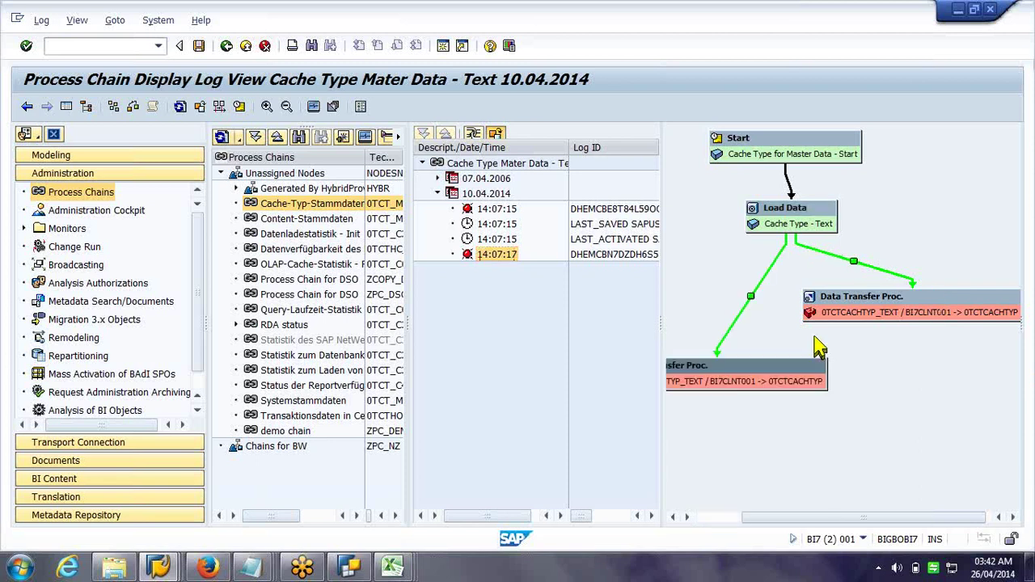
{"action": "left_click", "coordinate": [885, 319]}
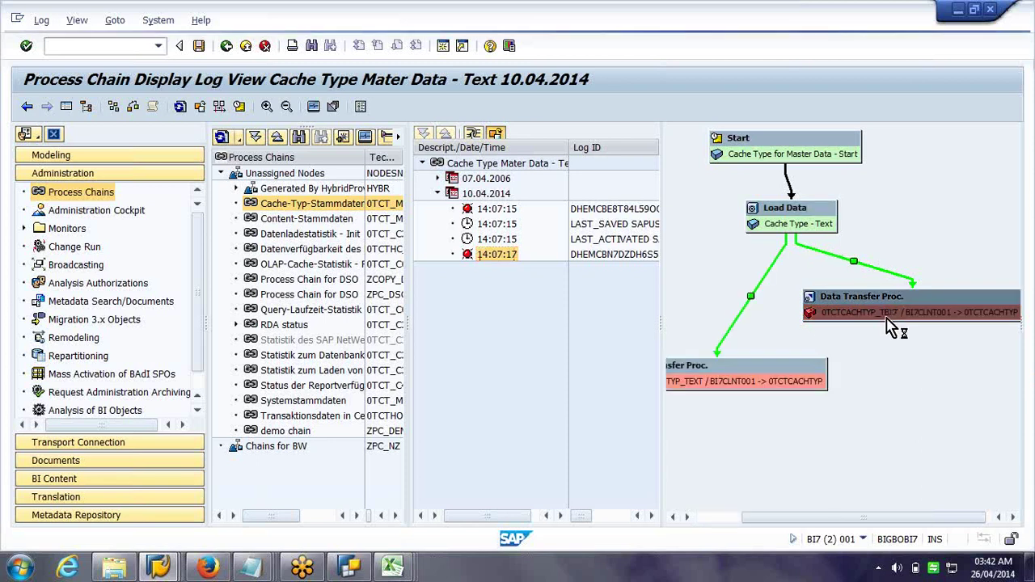
{"action": "right_click", "coordinate": [887, 320]}
{"action": "left_click", "coordinate": [902, 322]}
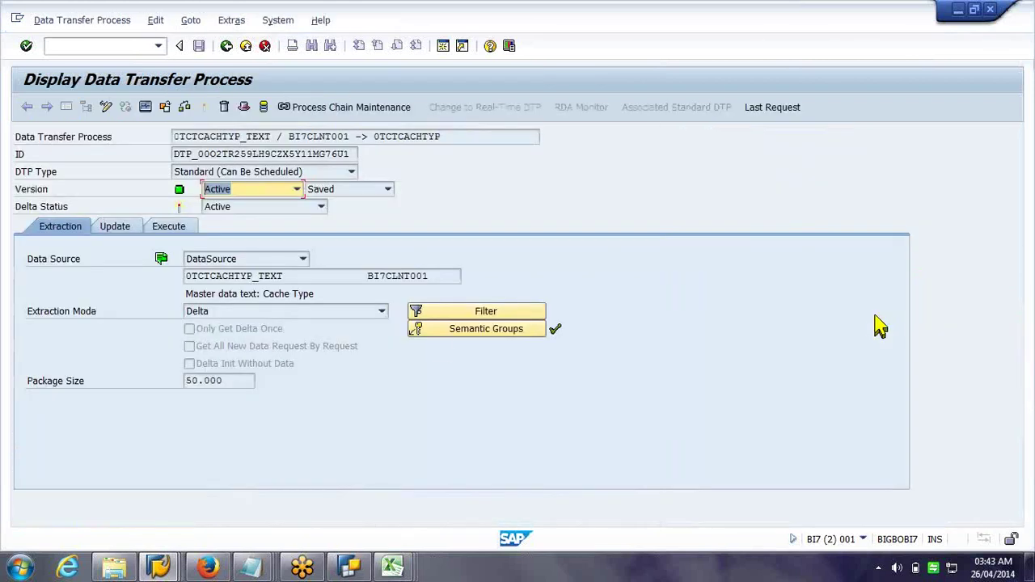
{"action": "left_click", "coordinate": [106, 108]}
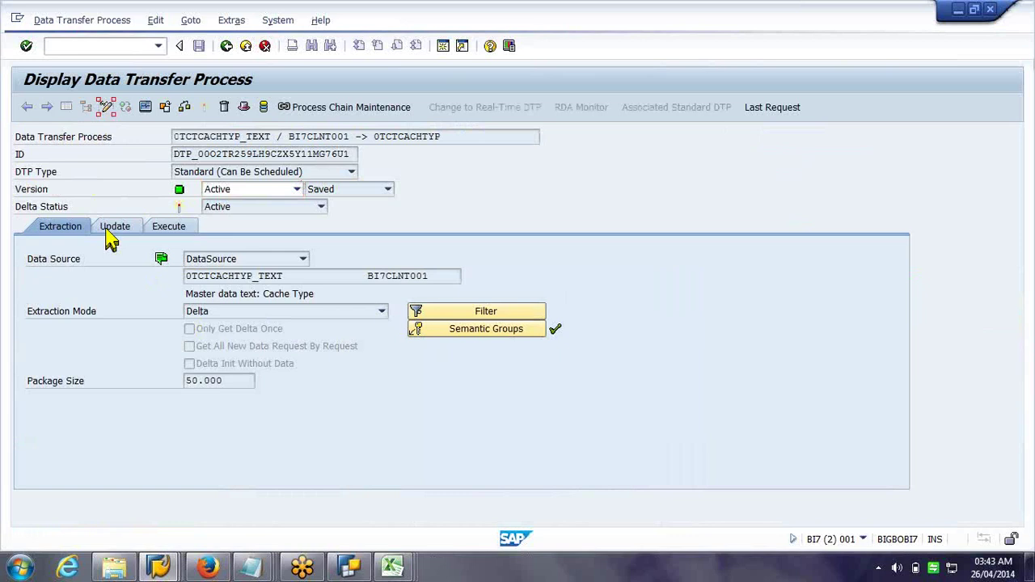
{"action": "left_click", "coordinate": [331, 404]}
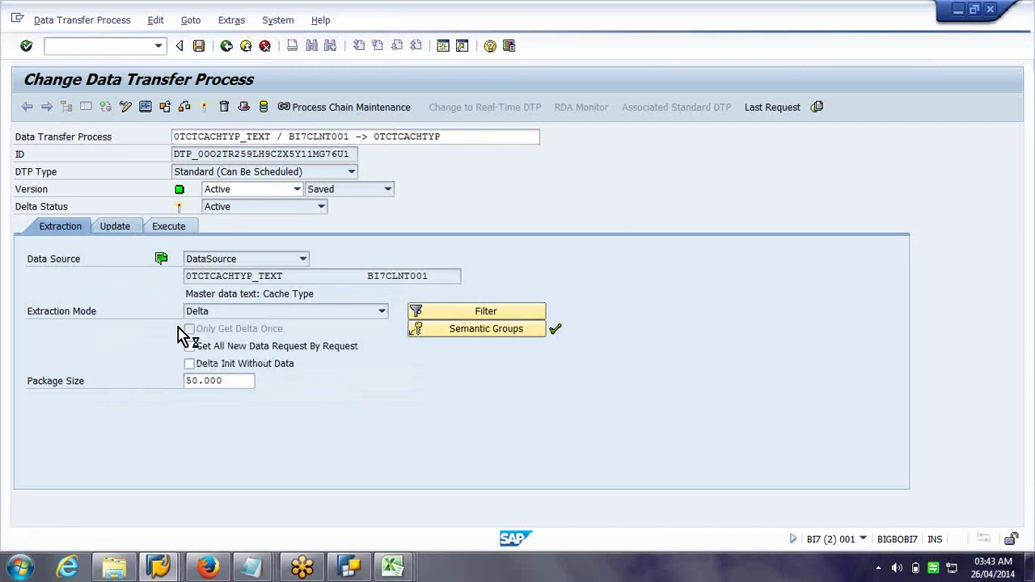
Enable Handle Duplicated Record Key in the update settings, activate the data transfer process, accept the messages, and return to the chain log
{"action": "left_click", "coordinate": [114, 226]}
{"action": "left_click", "coordinate": [101, 416]}
{"action": "left_click", "coordinate": [206, 110]}
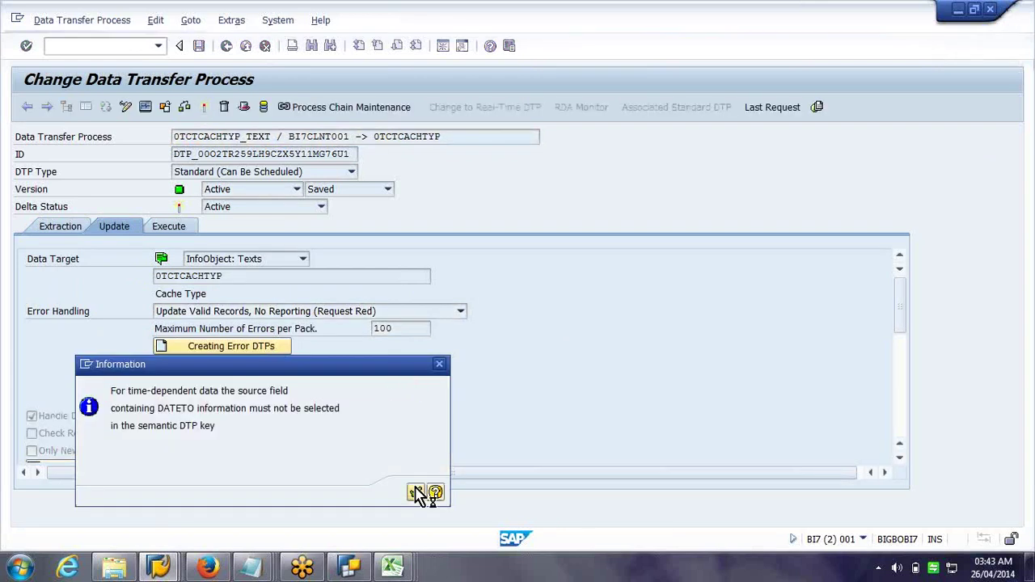
{"action": "left_click", "coordinate": [415, 492]}
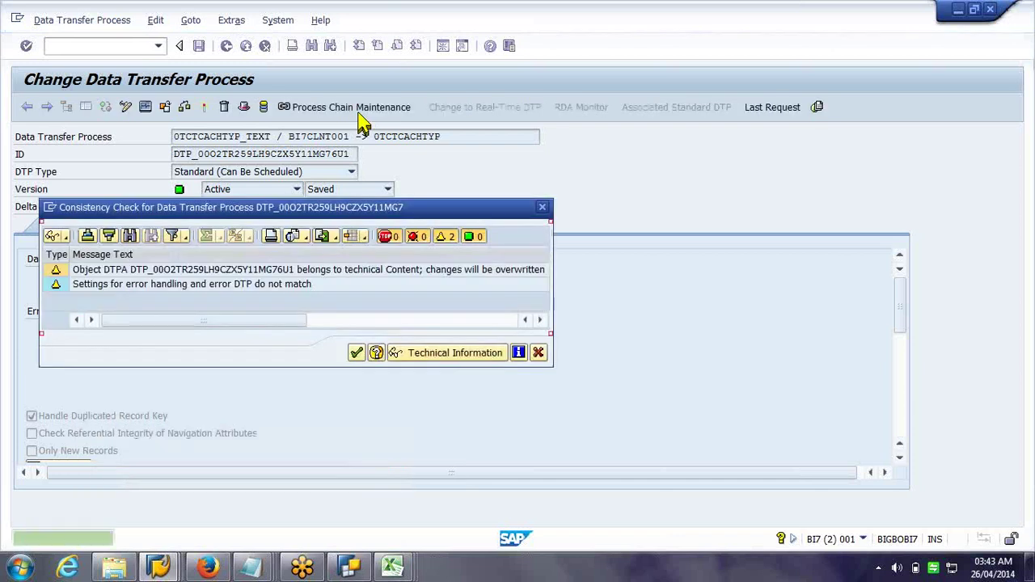
{"action": "left_click", "coordinate": [356, 353]}
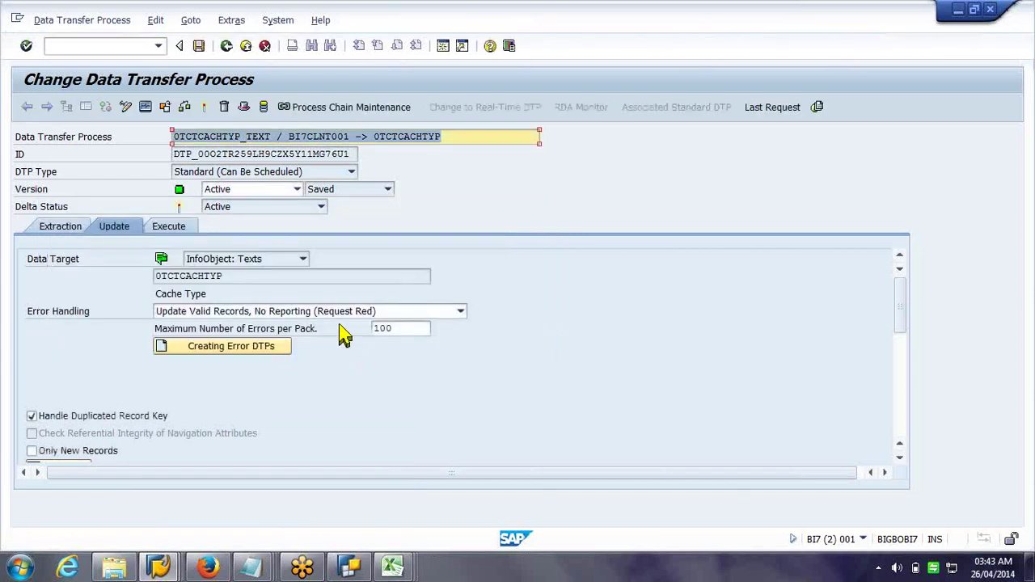
{"action": "left_click", "coordinate": [227, 46]}
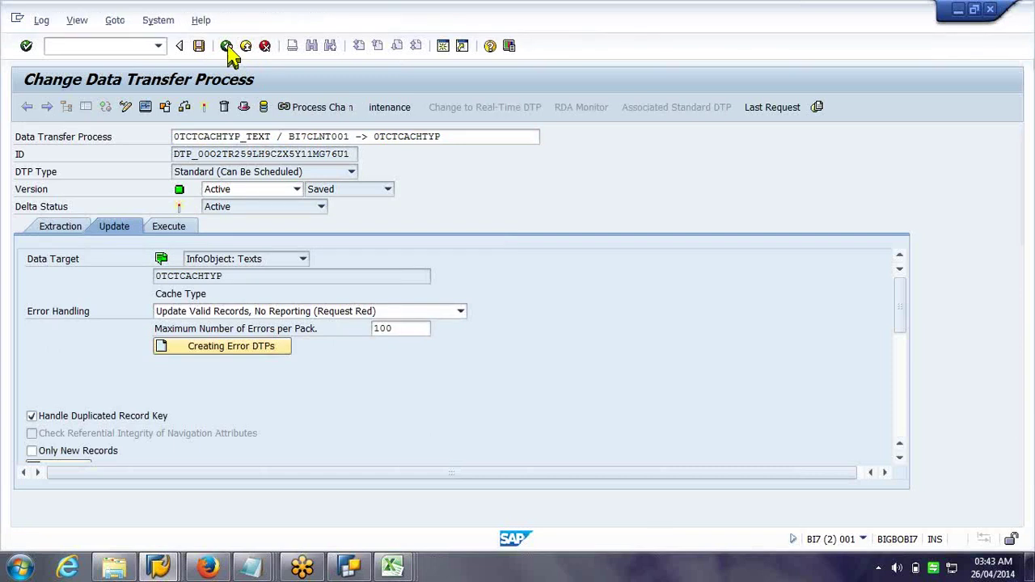
{"action": "left_click", "coordinate": [227, 46]}
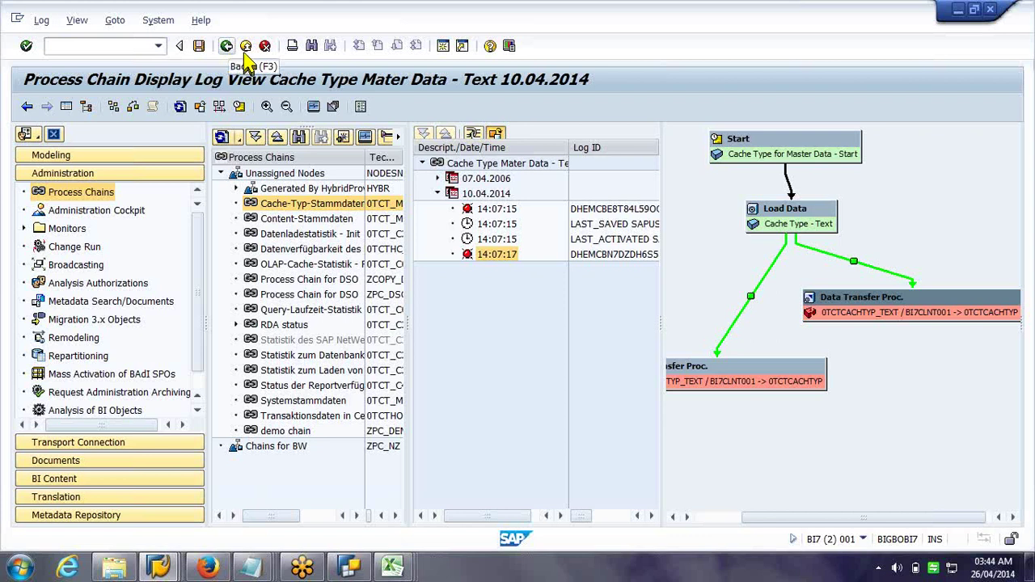
Repair the failed data transfer process in the 14:07:17 run, leaving the debug loop seconds empty
{"action": "right_click", "coordinate": [870, 314]}
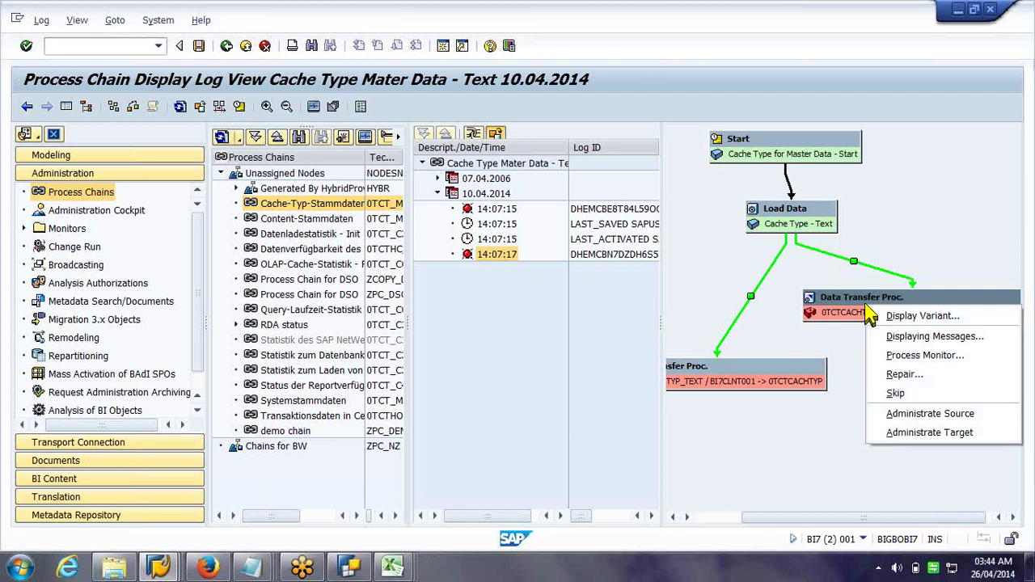
{"action": "left_click", "coordinate": [951, 383]}
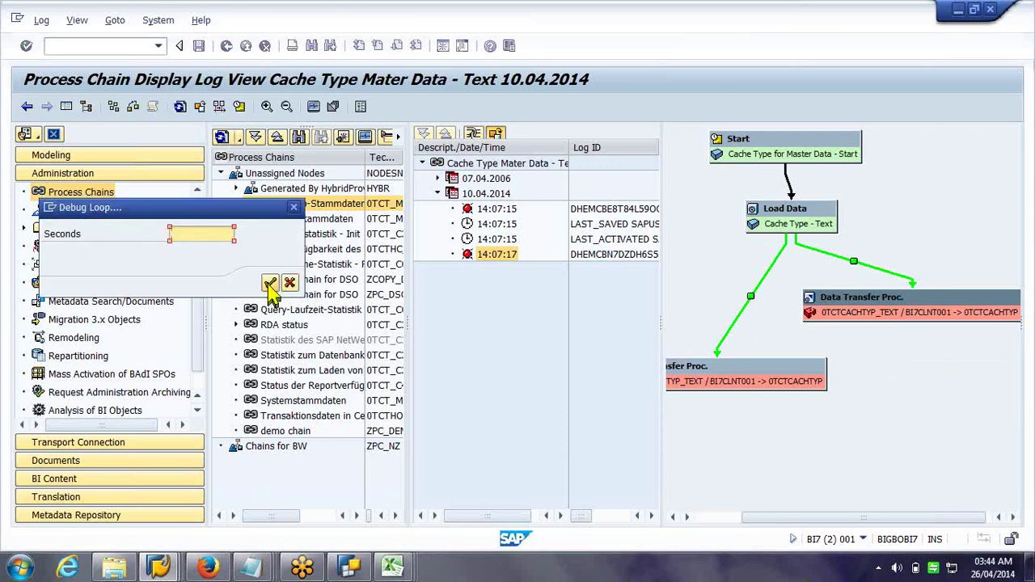
{"action": "left_click", "coordinate": [270, 284]}
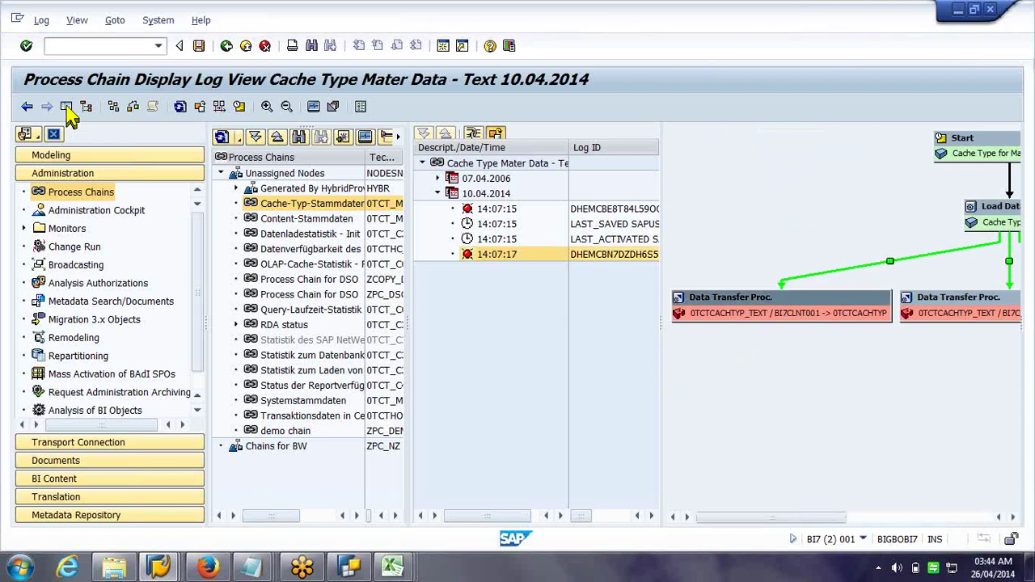
Show the chain log without the side lists and review the process messages of the repaired data transfer process
{"action": "left_click", "coordinate": [67, 108]}
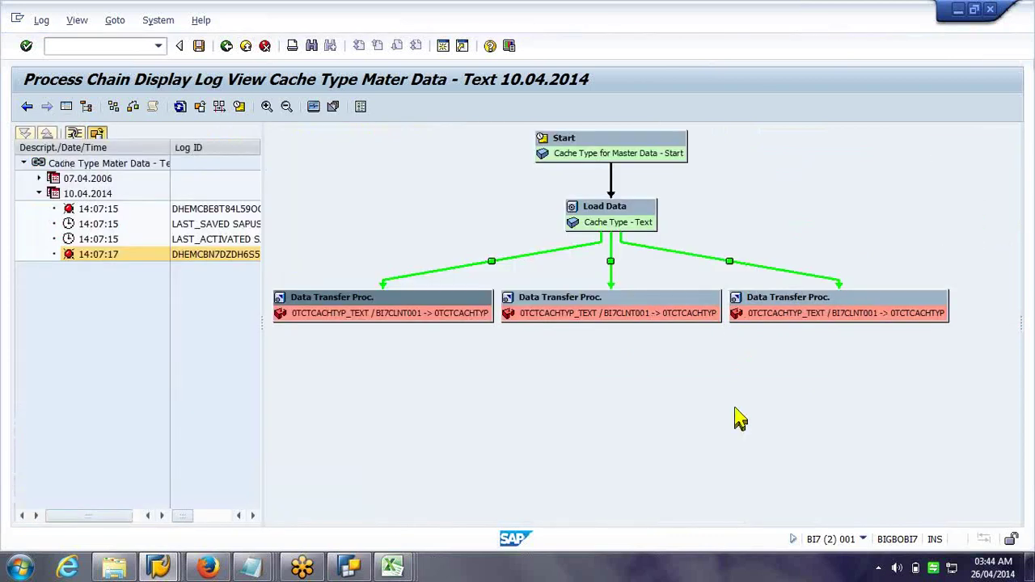
{"action": "left_click", "coordinate": [767, 323]}
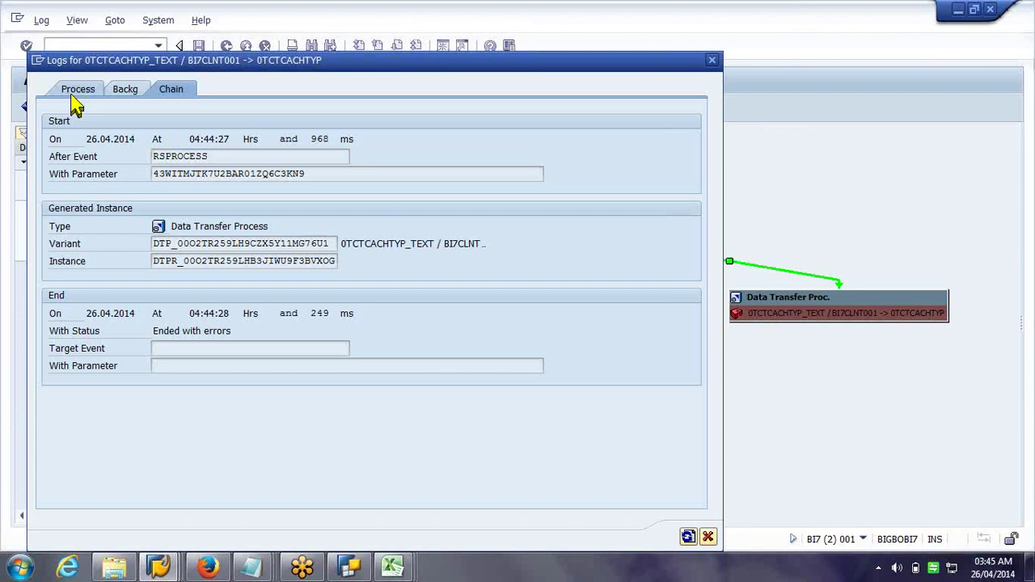
{"action": "left_click", "coordinate": [72, 94]}
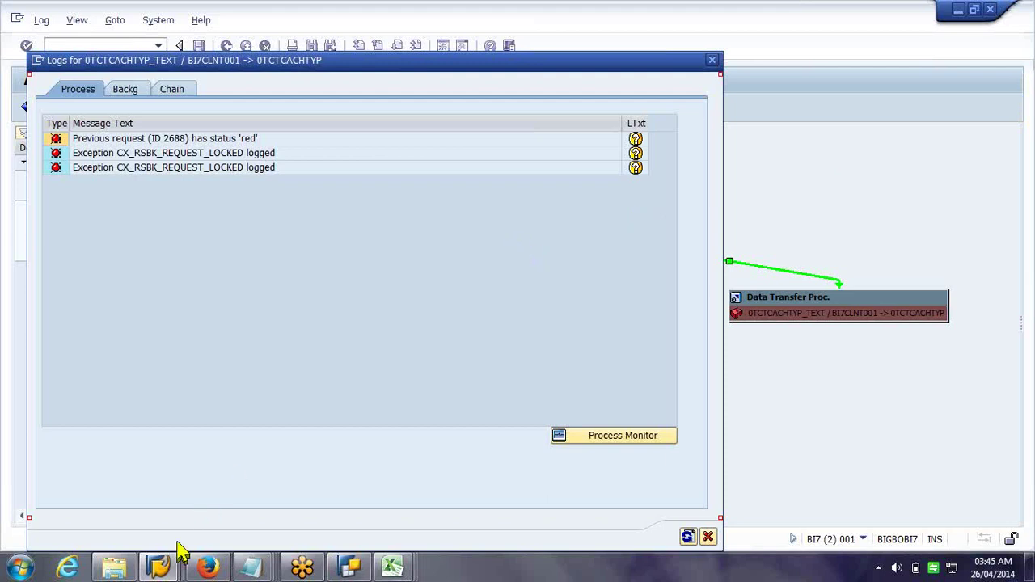
{"action": "left_click", "coordinate": [160, 569]}
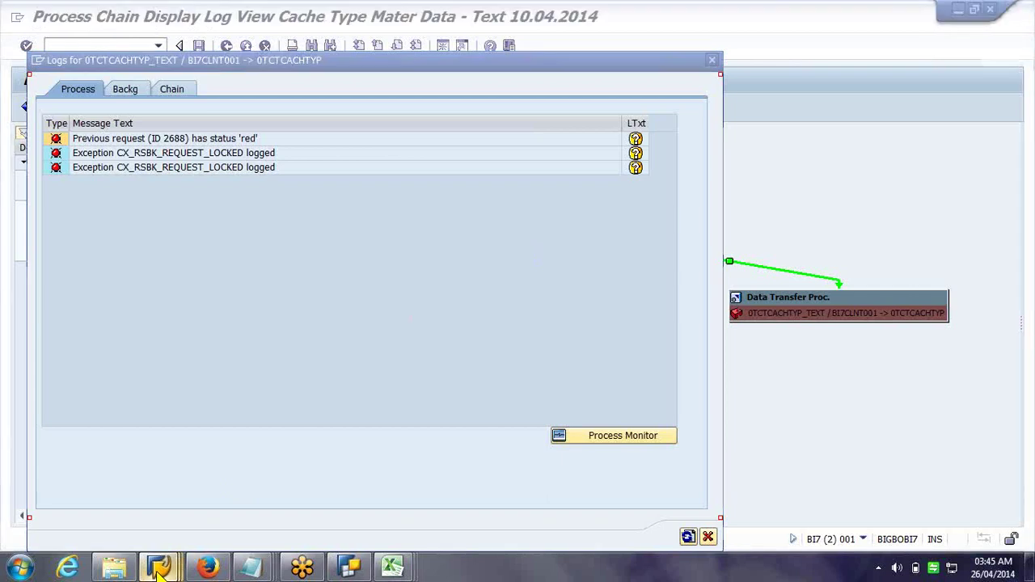
{"action": "left_click", "coordinate": [388, 278]}
{"action": "left_click", "coordinate": [713, 62]}
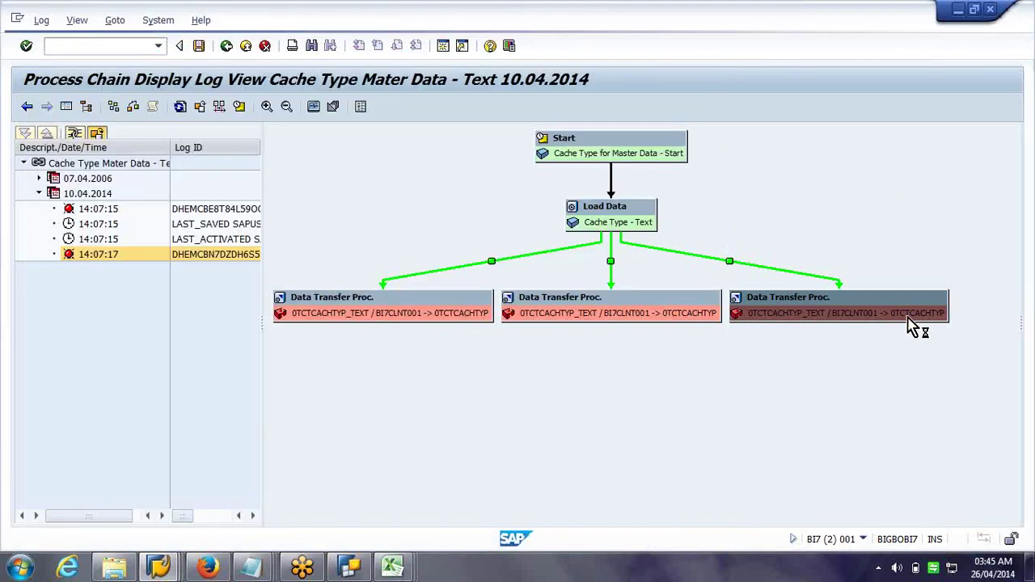
Display the variant of the repaired data transfer process, try to execute it directly, and leave to the chain log
{"action": "right_click", "coordinate": [908, 317]}
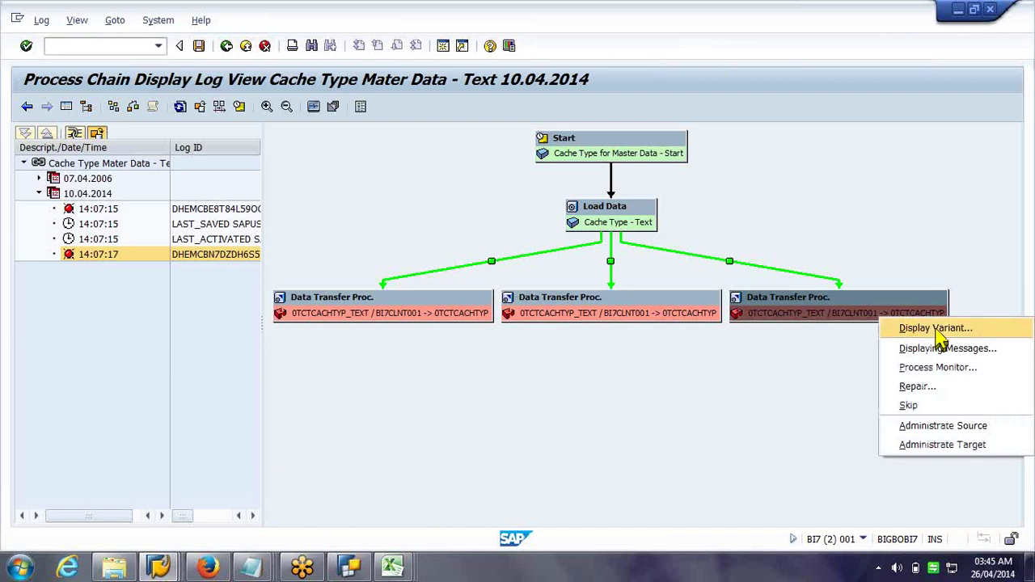
{"action": "left_click", "coordinate": [937, 330]}
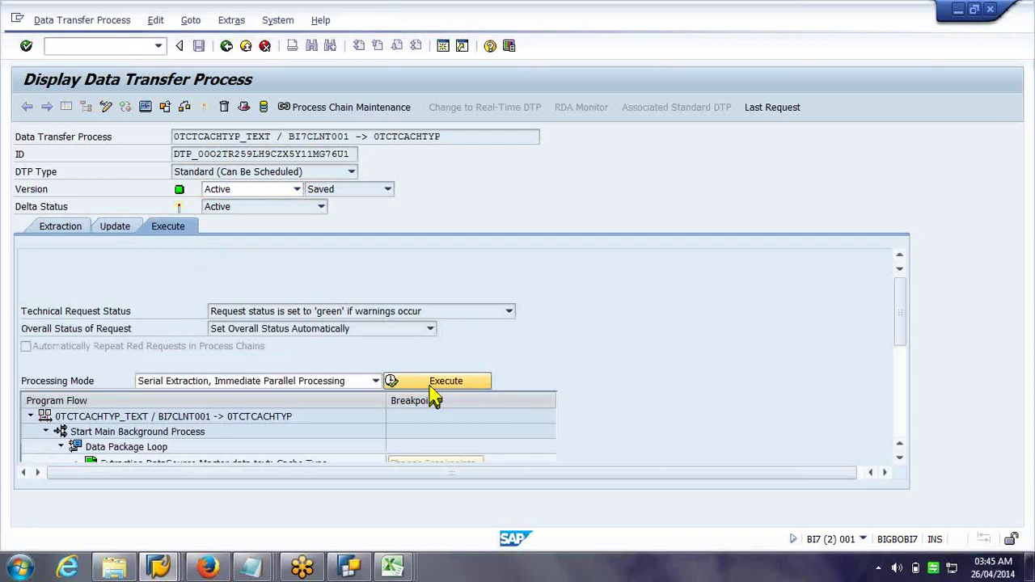
{"action": "left_click", "coordinate": [430, 385]}
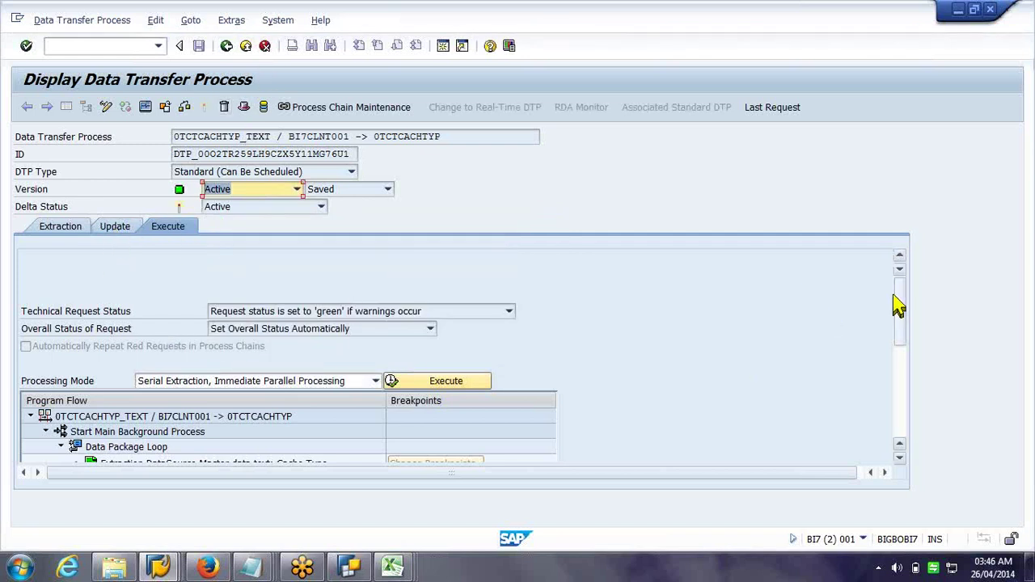
{"action": "left_click", "coordinate": [265, 46]}
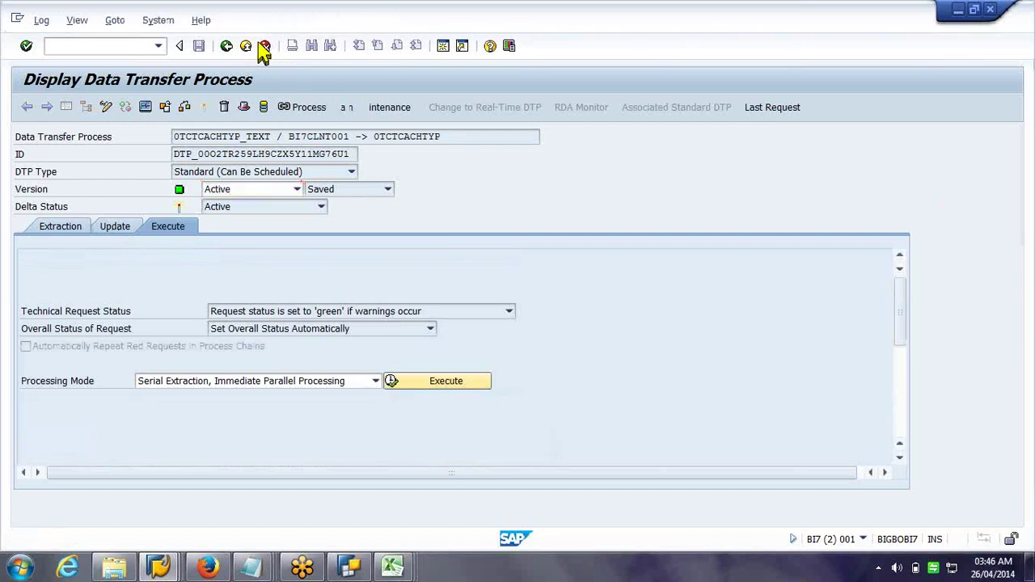
Delete red request 2688 from the Cache Type (Texts) target, confirm the deletion, and return to the chain log
{"action": "left_click", "coordinate": [790, 316]}
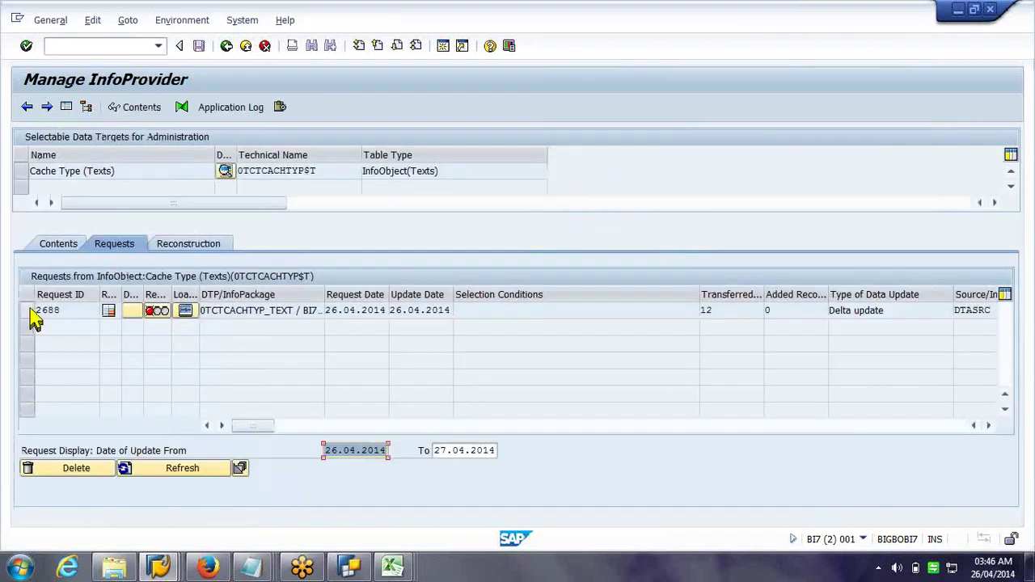
{"action": "left_click", "coordinate": [32, 315]}
{"action": "left_click", "coordinate": [87, 476]}
{"action": "left_click", "coordinate": [86, 476]}
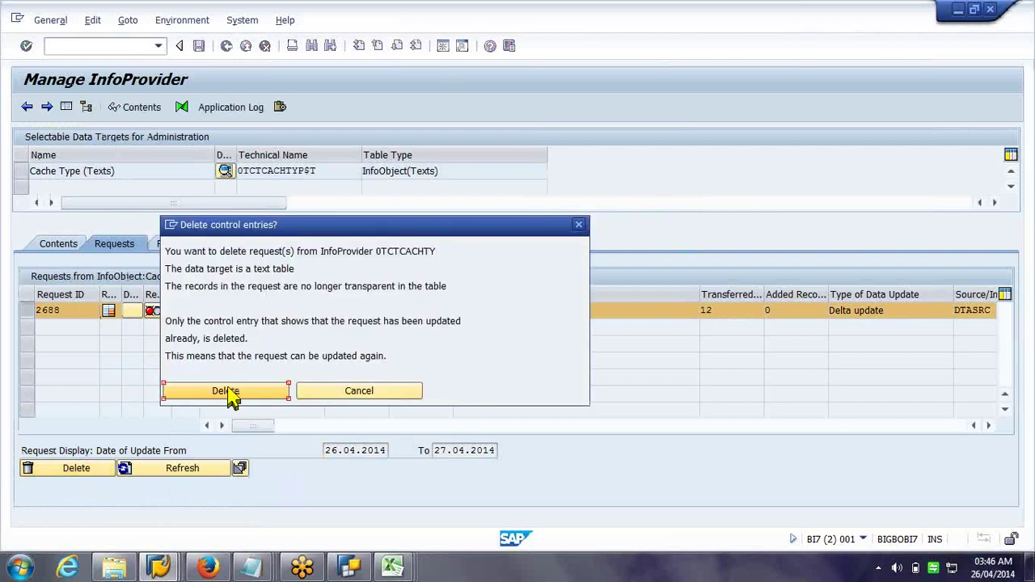
{"action": "left_click", "coordinate": [226, 393]}
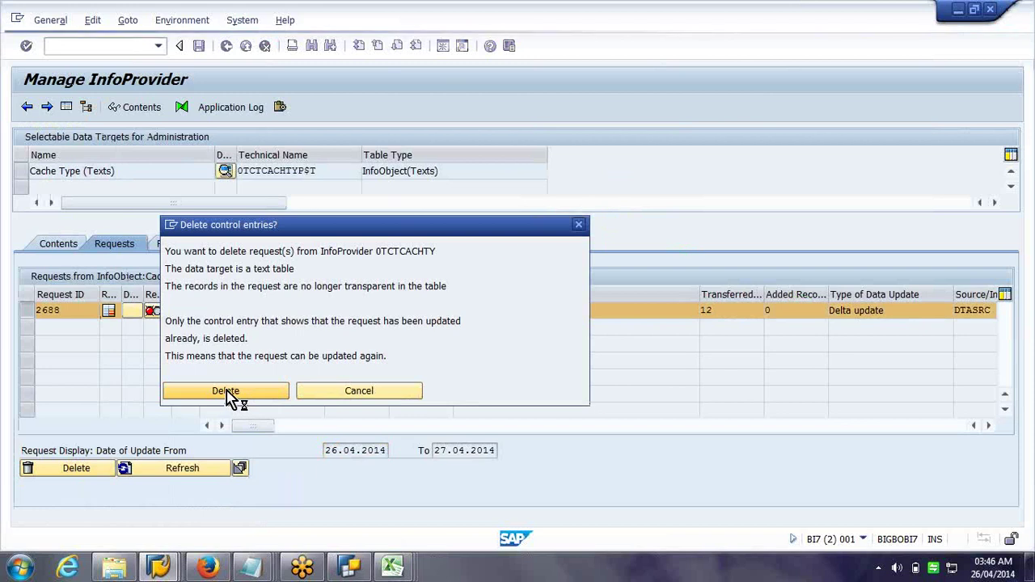
{"action": "left_click", "coordinate": [226, 392]}
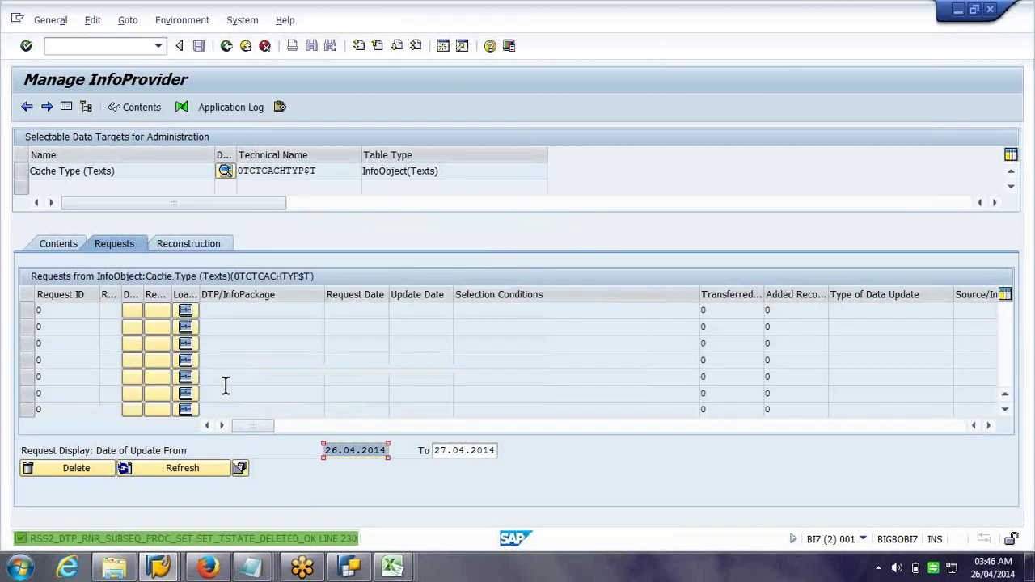
{"action": "left_click", "coordinate": [243, 47]}
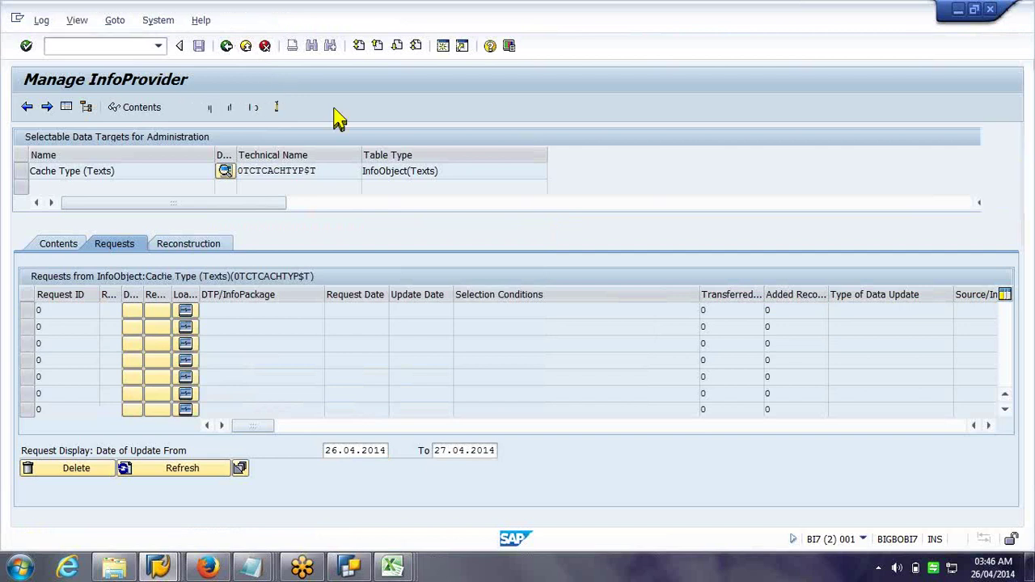
Repair the third failed data transfer process in the chain log, leaving the debug loop seconds empty, and check the resulting processes
{"action": "right_click", "coordinate": [767, 319]}
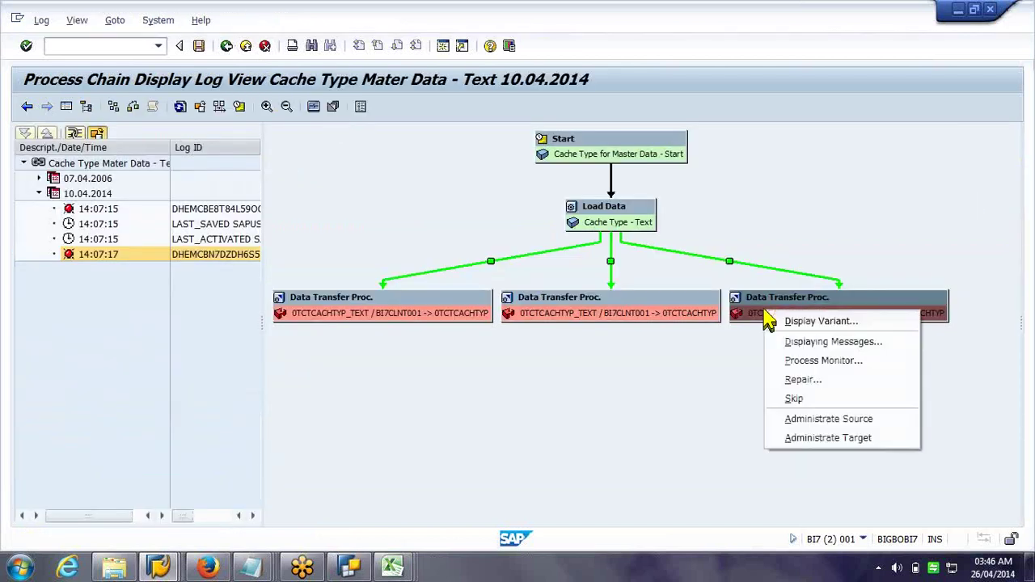
{"action": "left_click", "coordinate": [809, 380]}
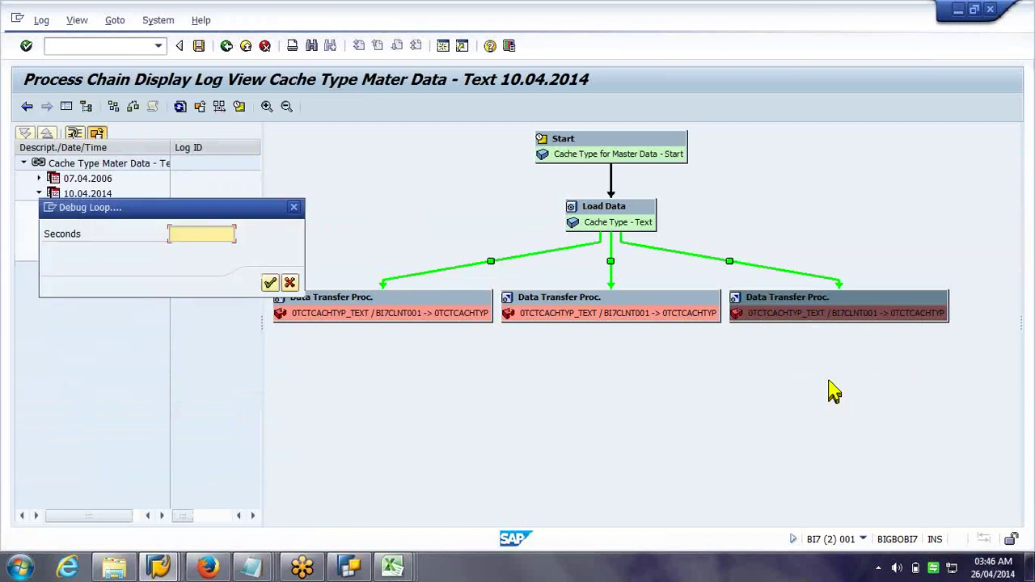
{"action": "left_click", "coordinate": [271, 284]}
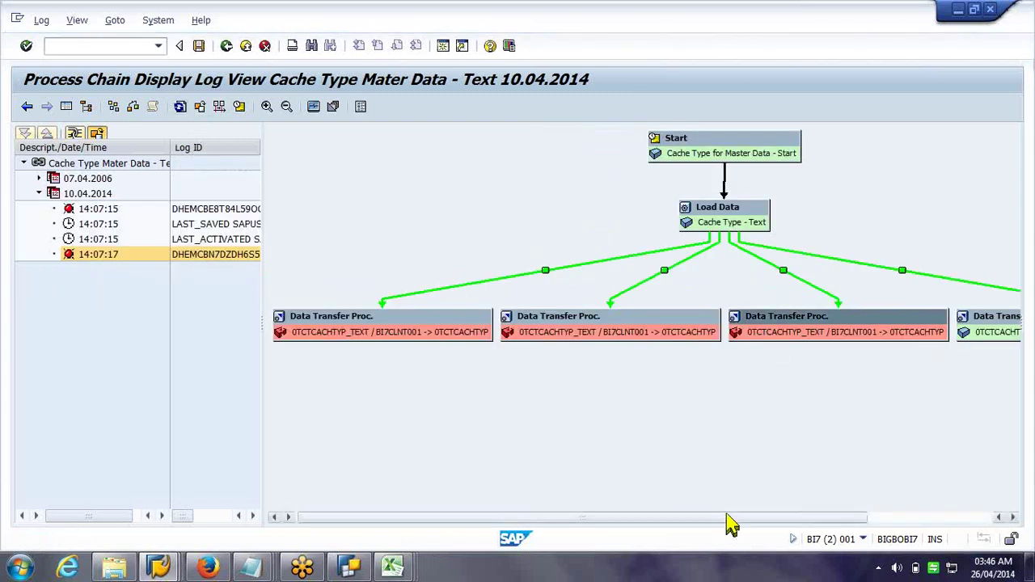
{"action": "left_click_drag", "start_coordinate": [748, 517], "coordinate": [874, 520]}
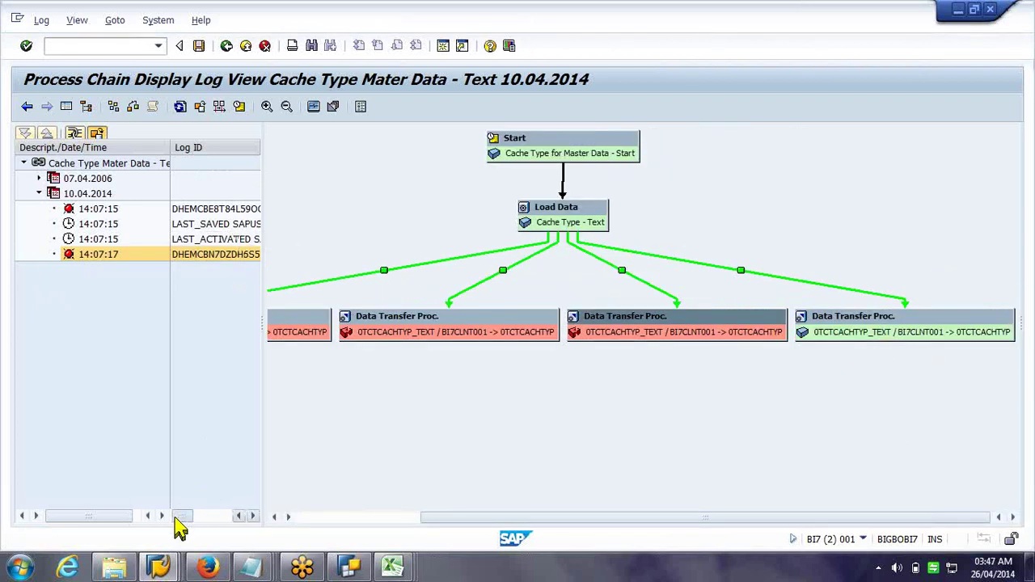
Widen the log list to compare the full log IDs of the 14:07:15 and 14:07:17 runs, then narrow it again
{"action": "left_click_drag", "start_coordinate": [261, 185], "coordinate": [607, 191]}
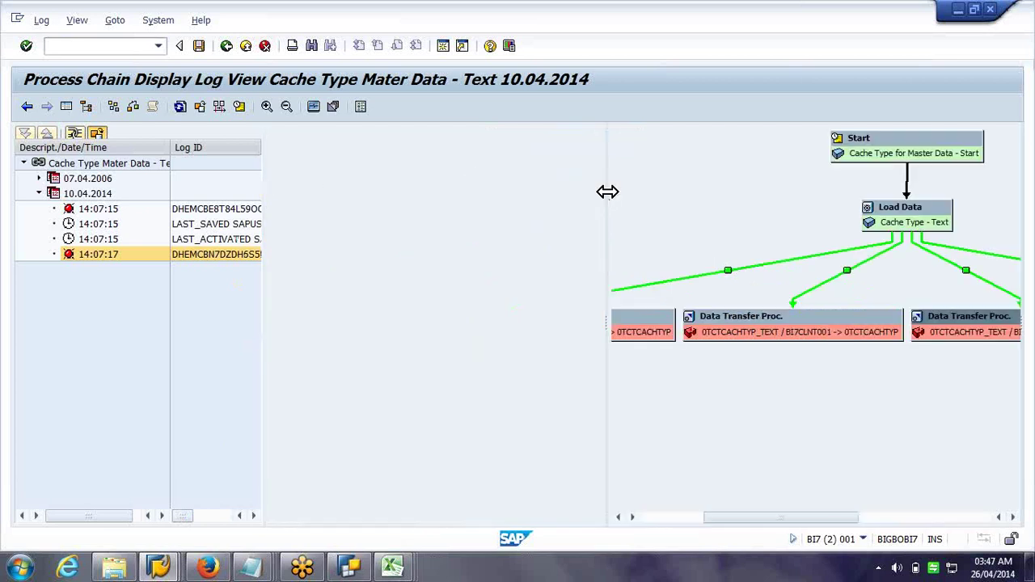
{"action": "left_click_drag", "start_coordinate": [279, 147], "coordinate": [371, 147]}
{"action": "left_click", "coordinate": [242, 210]}
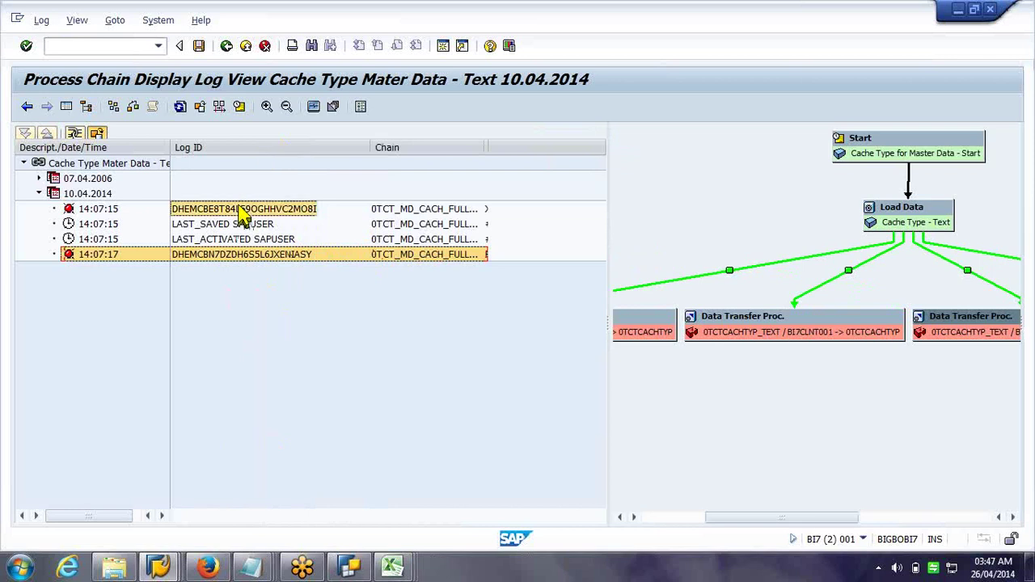
{"action": "left_click", "coordinate": [227, 256]}
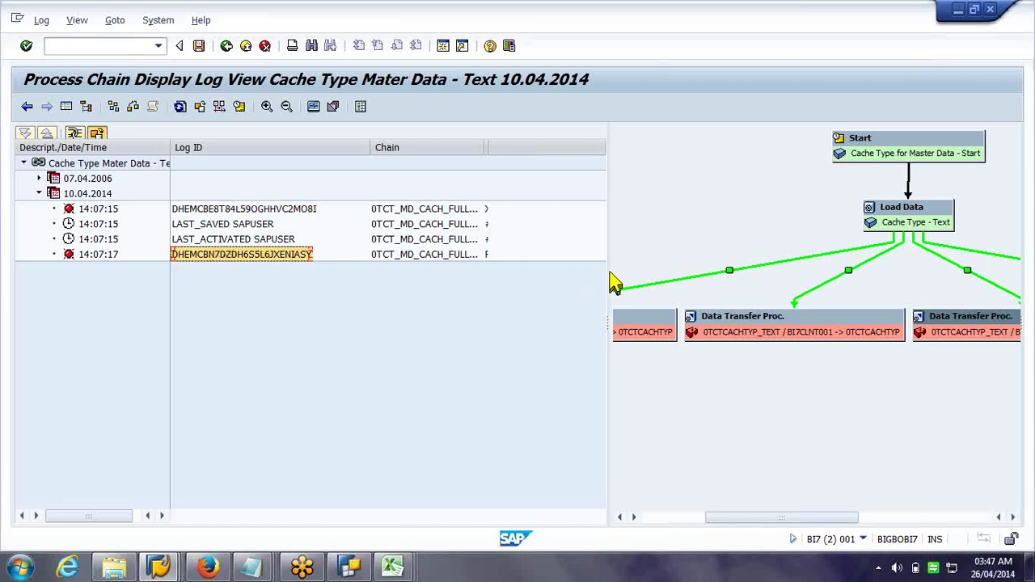
{"action": "left_click_drag", "start_coordinate": [608, 272], "coordinate": [389, 275]}
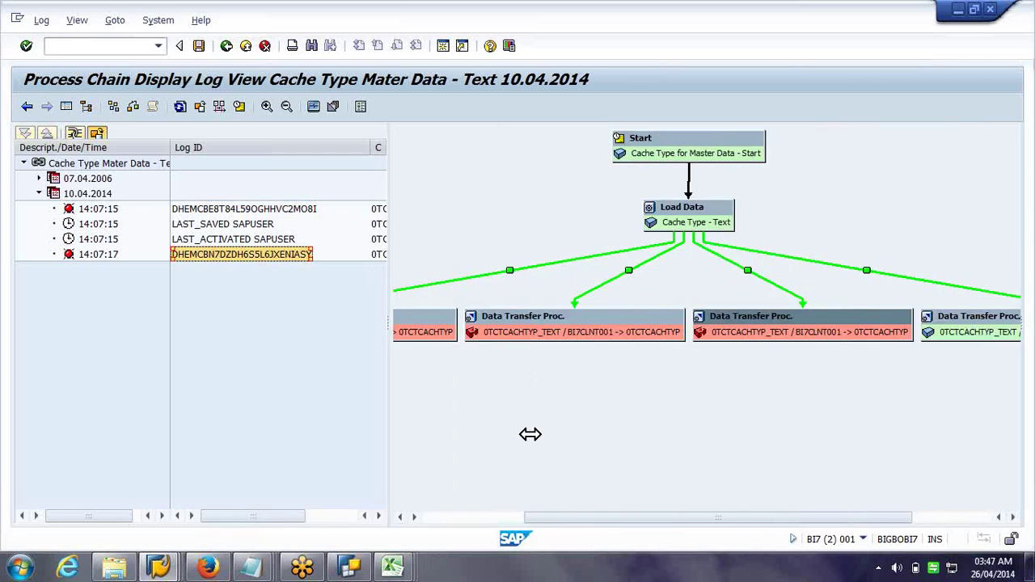
{"action": "scroll", "coordinate": [518, 405], "scroll_direction": "left", "scroll_amount": 3}
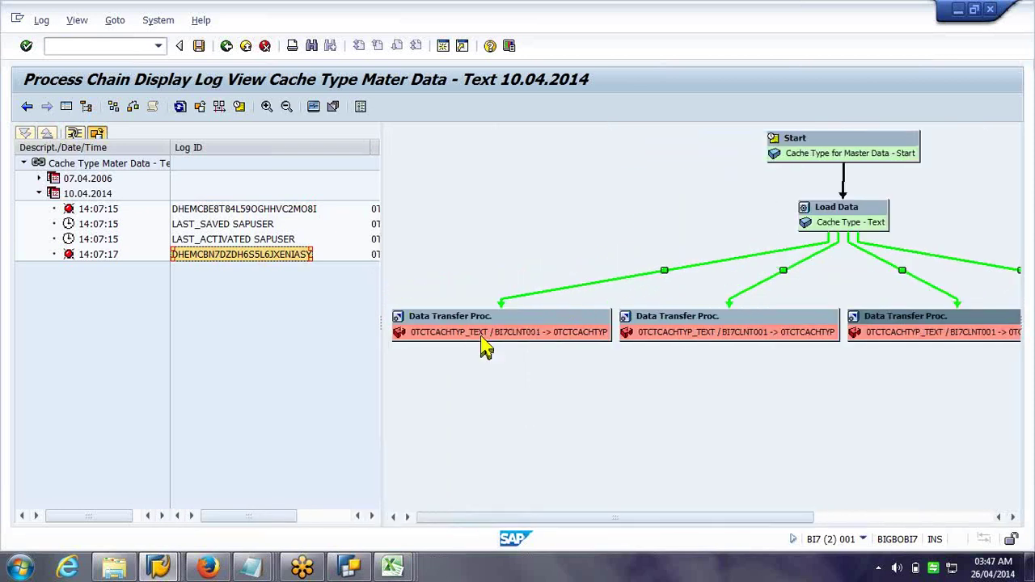
Examine the variant and instance in the chain details of the first failed data transfer process, then close its messages
{"action": "left_click", "coordinate": [482, 339]}
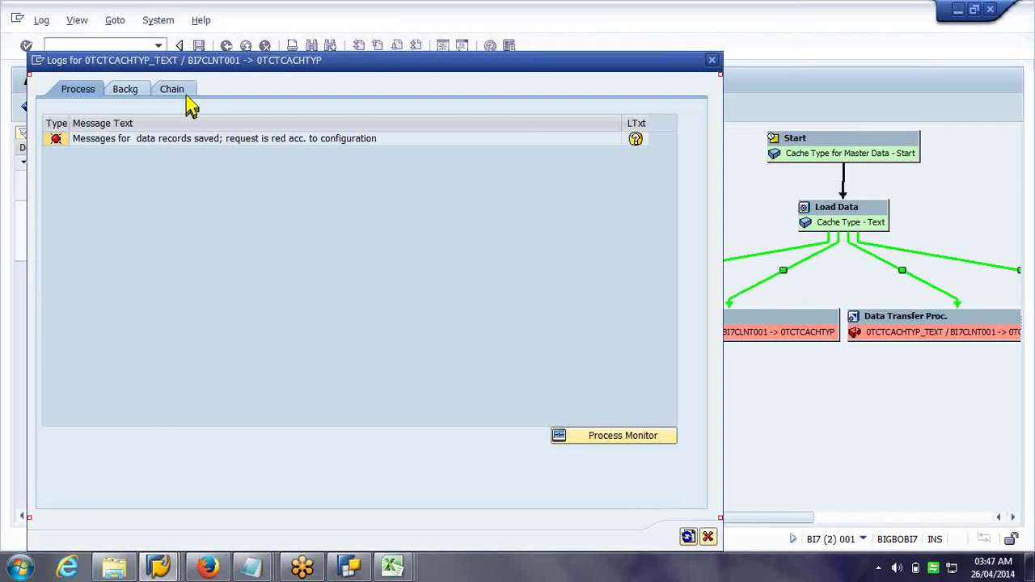
{"action": "left_click", "coordinate": [185, 94]}
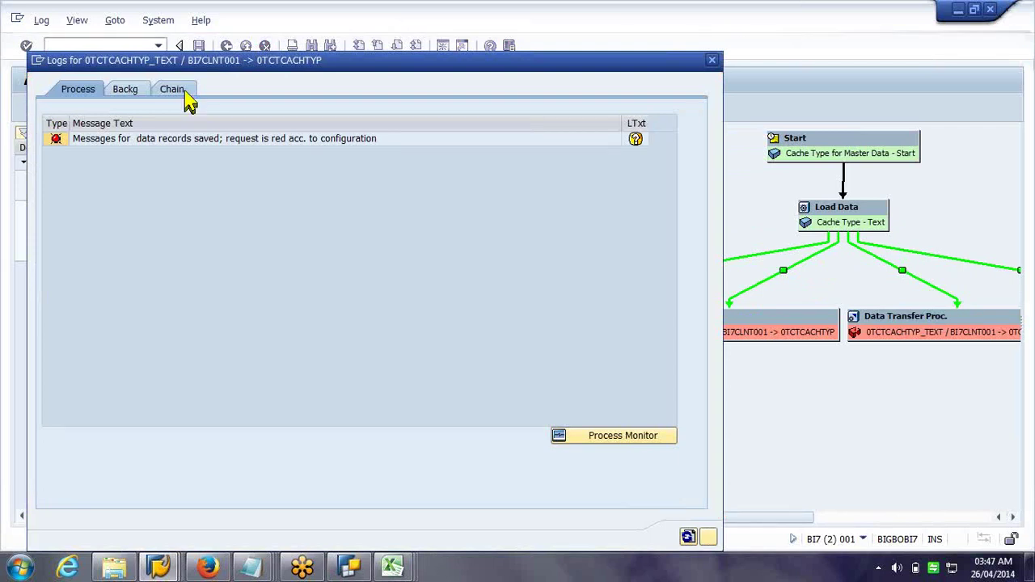
{"action": "left_click_drag", "start_coordinate": [154, 243], "coordinate": [340, 248]}
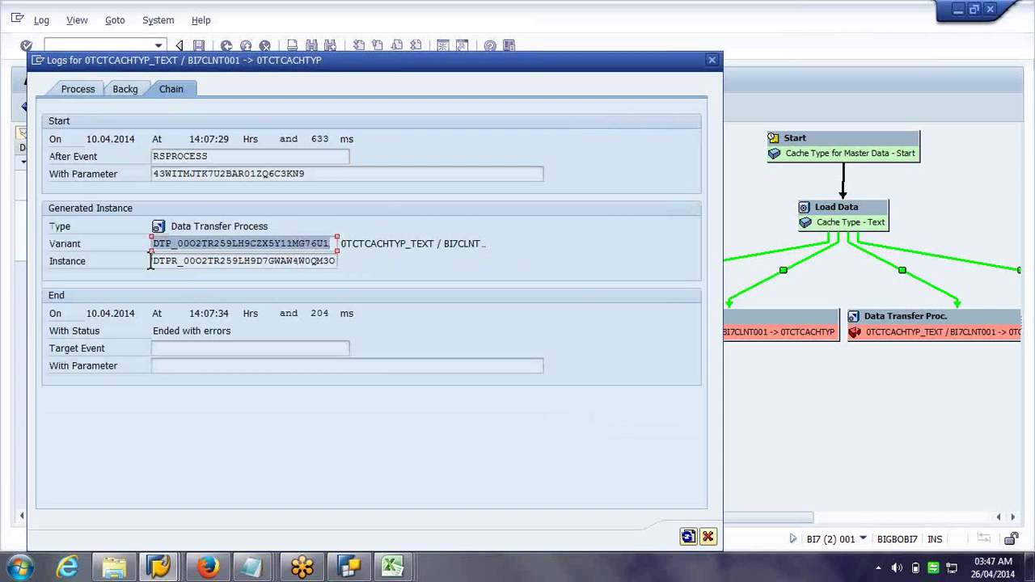
{"action": "left_click_drag", "start_coordinate": [151, 261], "coordinate": [346, 259]}
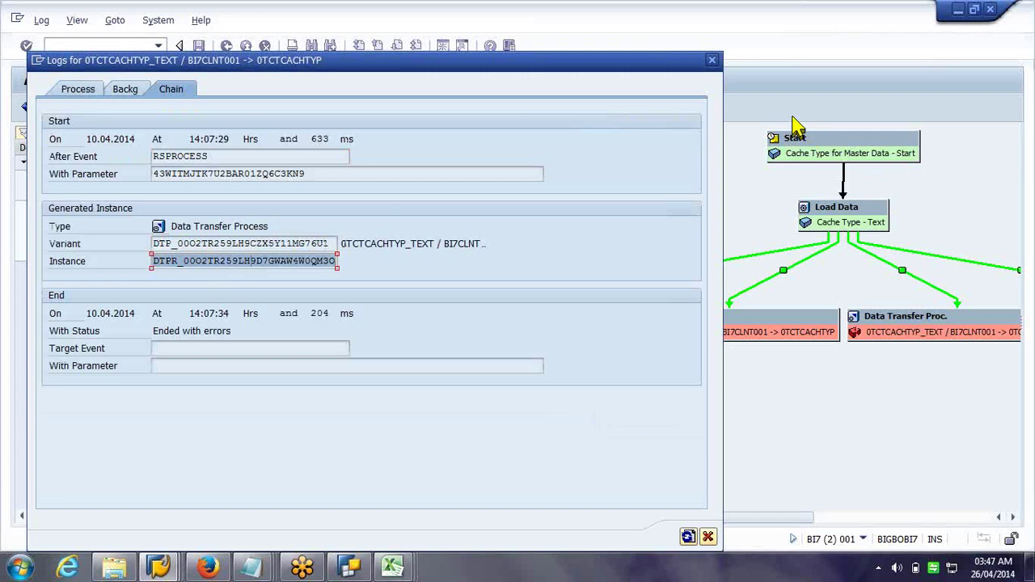
{"action": "left_click", "coordinate": [710, 63]}
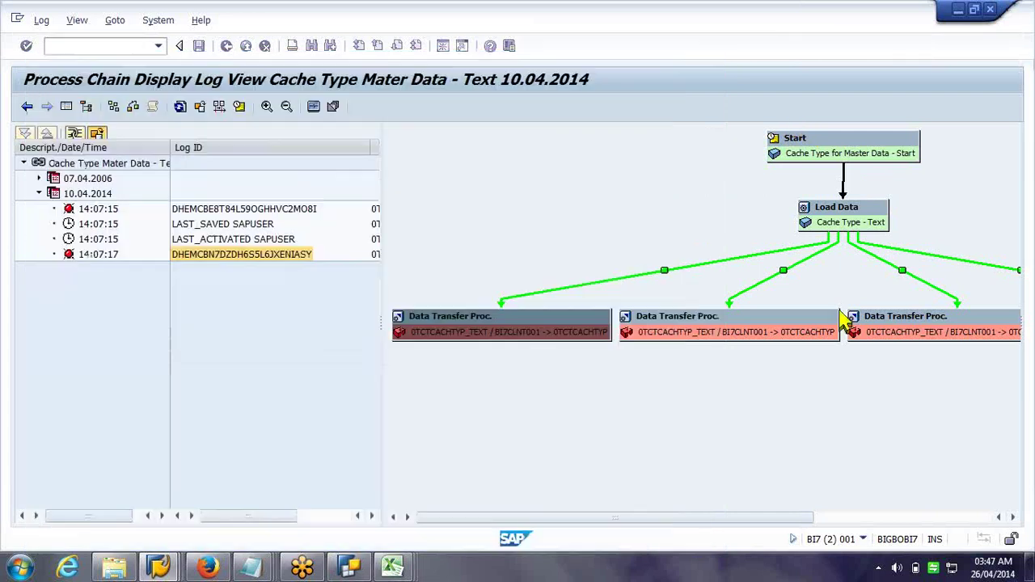
Examine the chain details of the second failed data transfer process for comparison and close its messages
{"action": "left_click", "coordinate": [781, 340]}
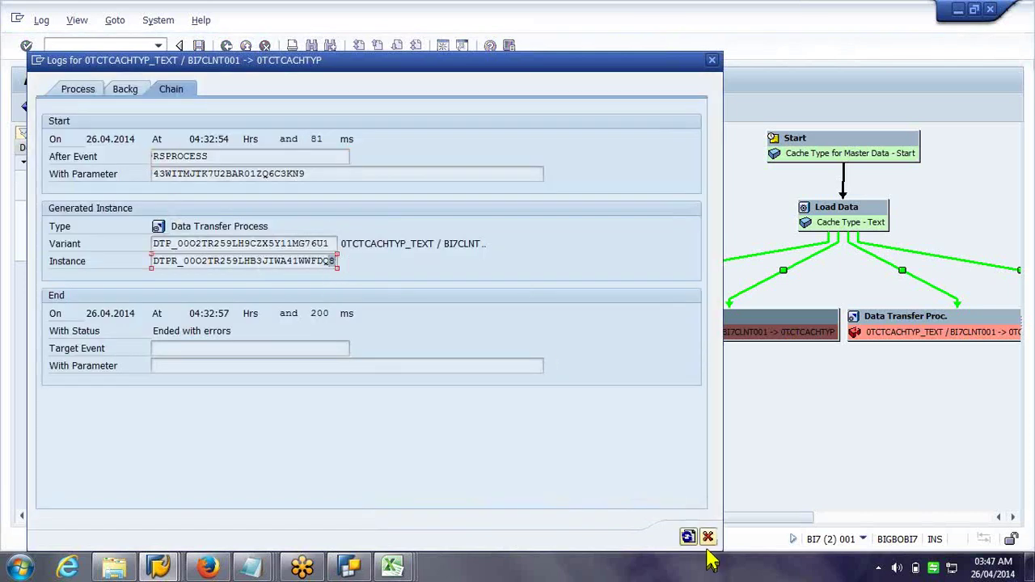
{"action": "left_click", "coordinate": [708, 537]}
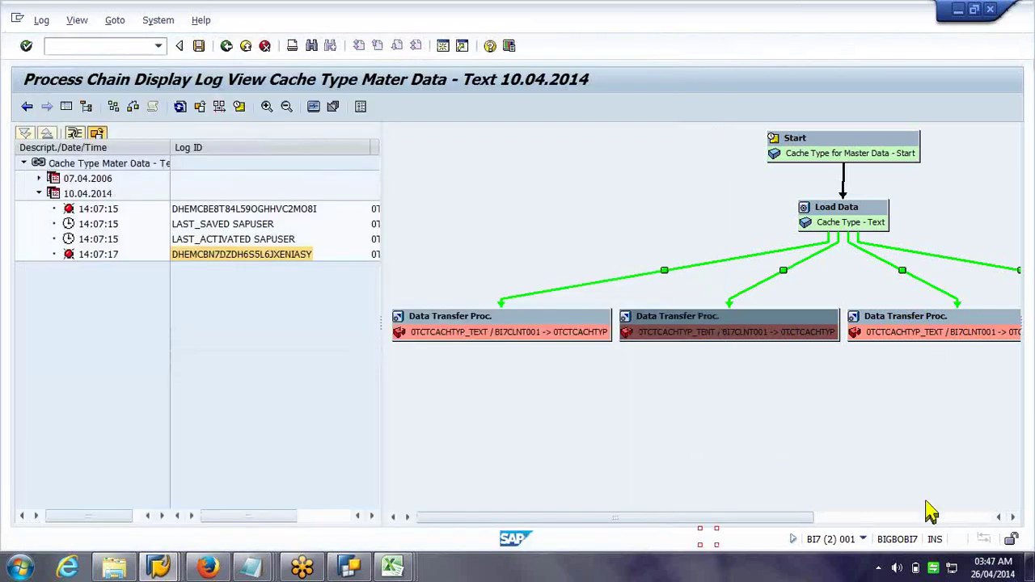
{"action": "left_click", "coordinate": [926, 517]}
{"action": "left_click", "coordinate": [585, 517]}
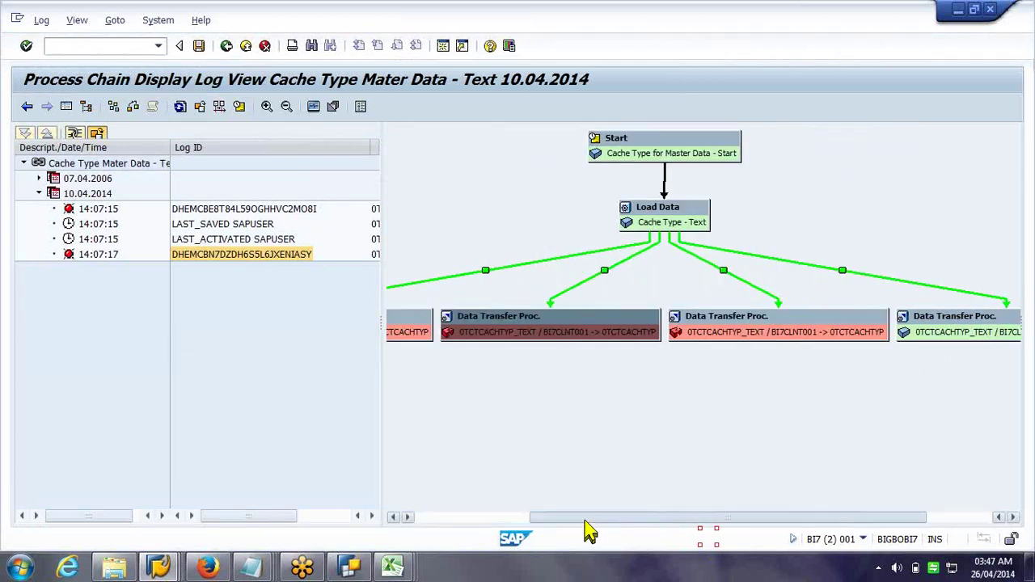
Switch to the untitled Notepad notes and add the lines "instance", "varaint" and "log id" at the end
{"action": "left_click", "coordinate": [253, 571]}
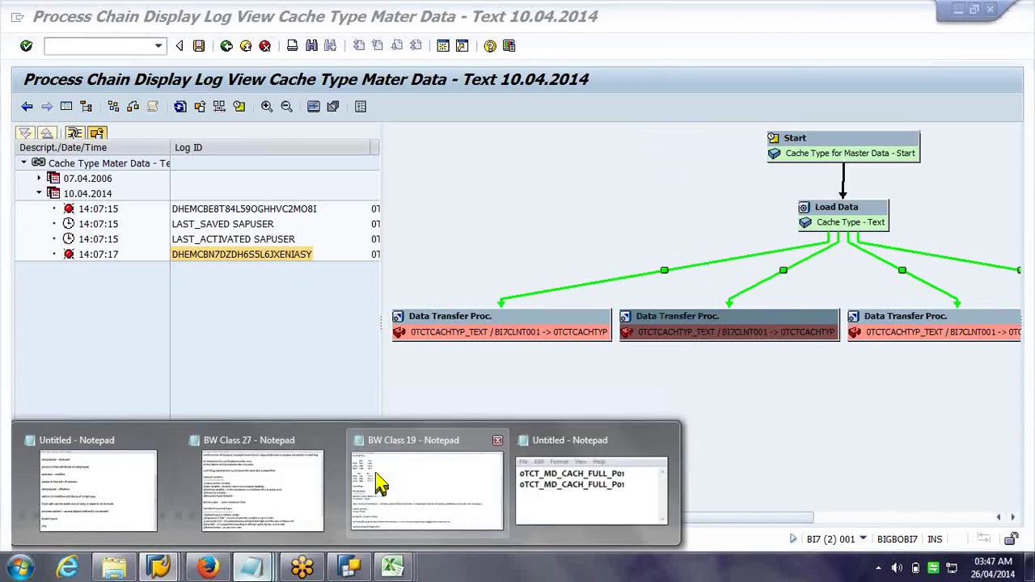
{"action": "mouse_move", "coordinate": [324, 485]}
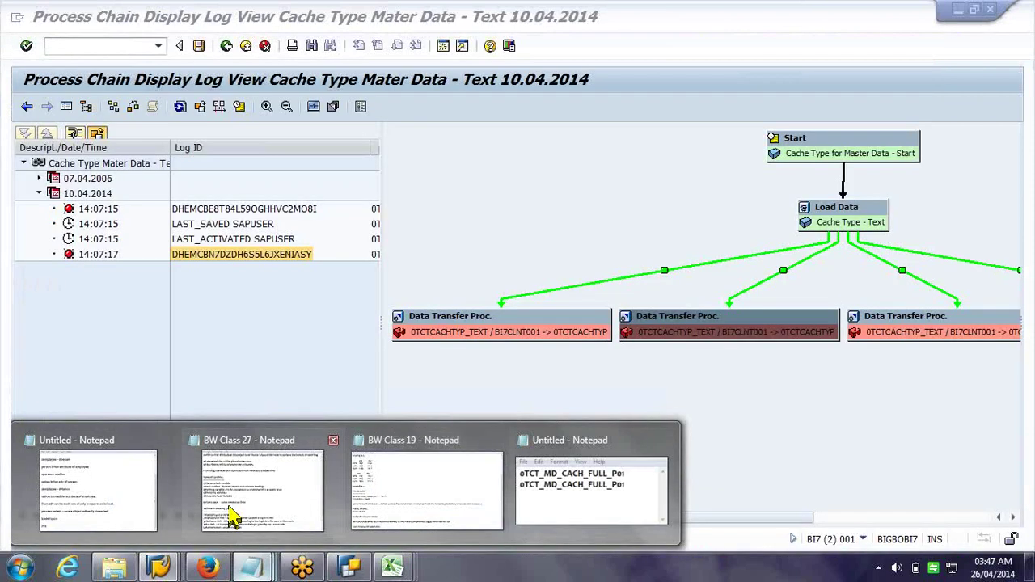
{"action": "left_click", "coordinate": [97, 492]}
{"action": "key", "text": "Return"}
{"action": "key", "text": "Return"}
{"action": "type", "text": "instancd"}
{"action": "key", "text": "BackSpace"}
{"action": "type", "text": "e"}
{"action": "key", "text": "Return"}
{"action": "type", "text": "varaint"}
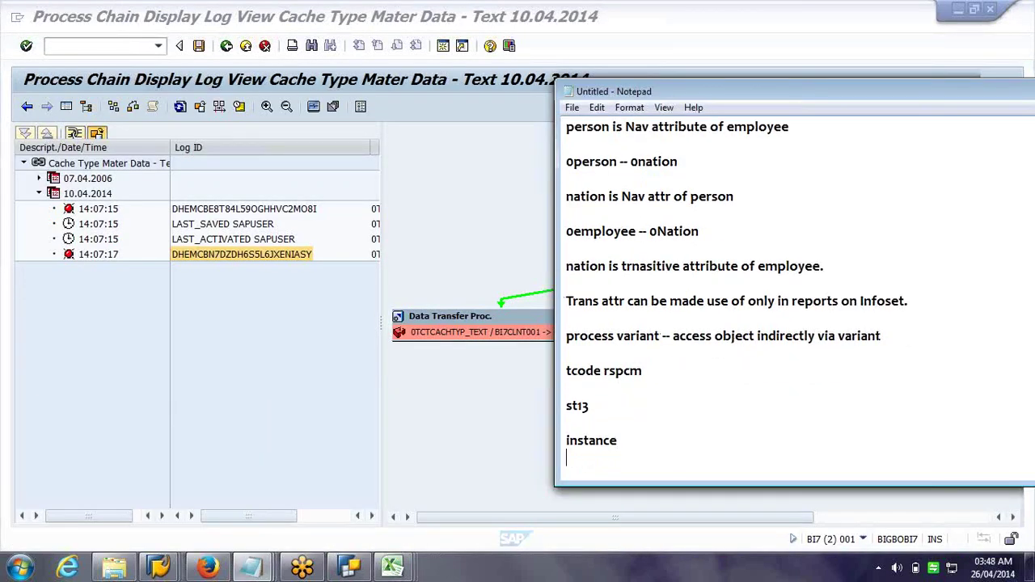
{"action": "key", "text": "Return"}
{"action": "type", "text": "log id"}
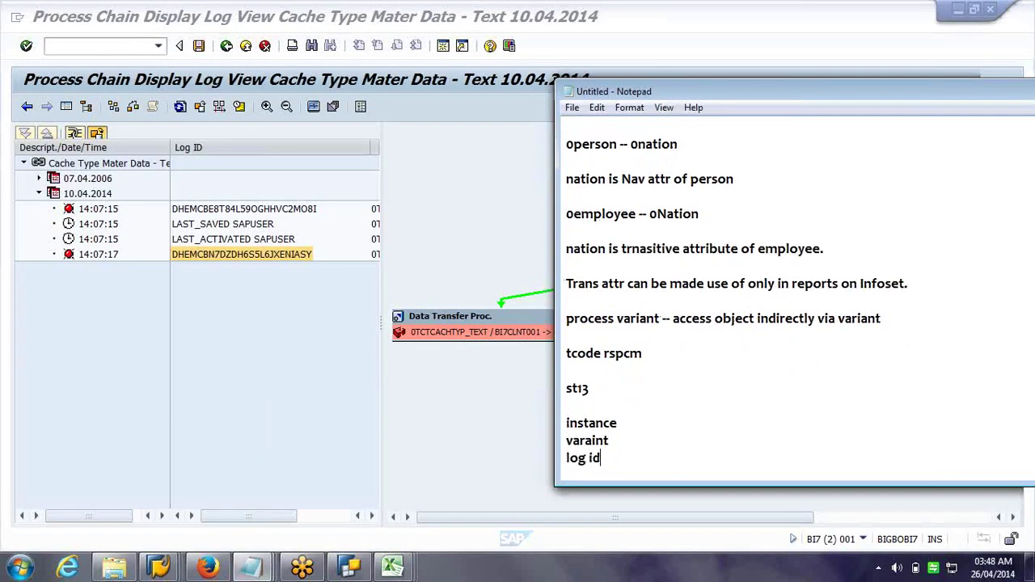
Switch back to SAP and open transaction RSPC1 in a new session
{"action": "left_click", "coordinate": [472, 223]}
{"action": "left_click", "coordinate": [113, 46]}
{"action": "type", "text": "/orspc1"}
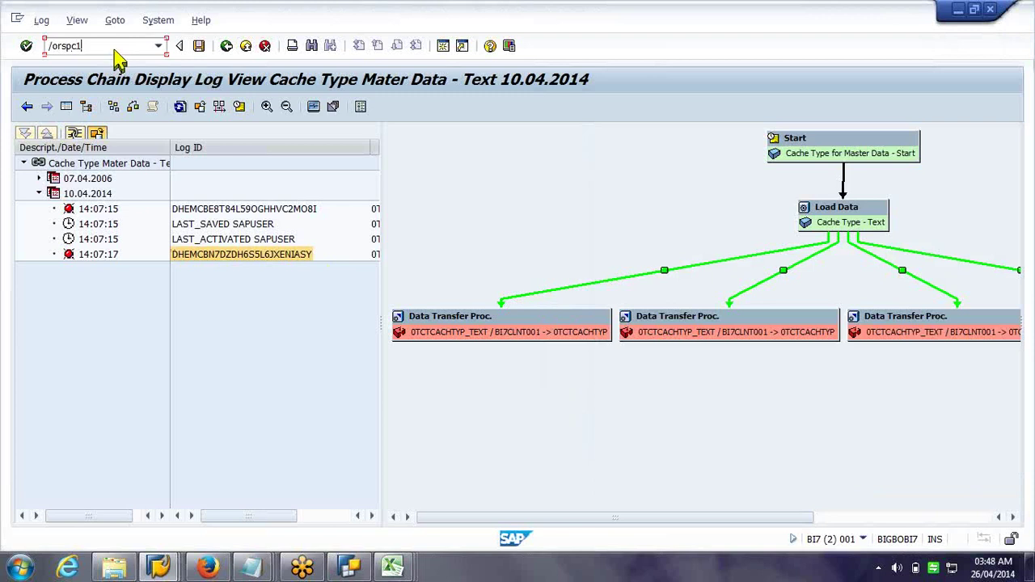
{"action": "key", "text": "Return"}
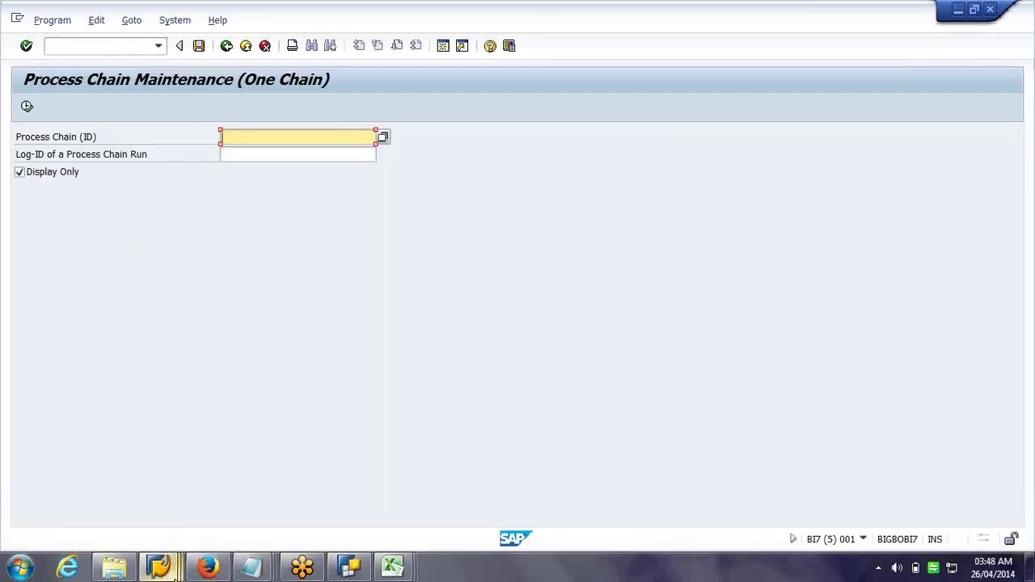
In the Notepad notes, describe rspcm as "monitor all chains" and add the line "rspc1 -- monitor single chain"
{"action": "left_click", "coordinate": [176, 569]}
{"action": "mouse_move", "coordinate": [251, 569]}
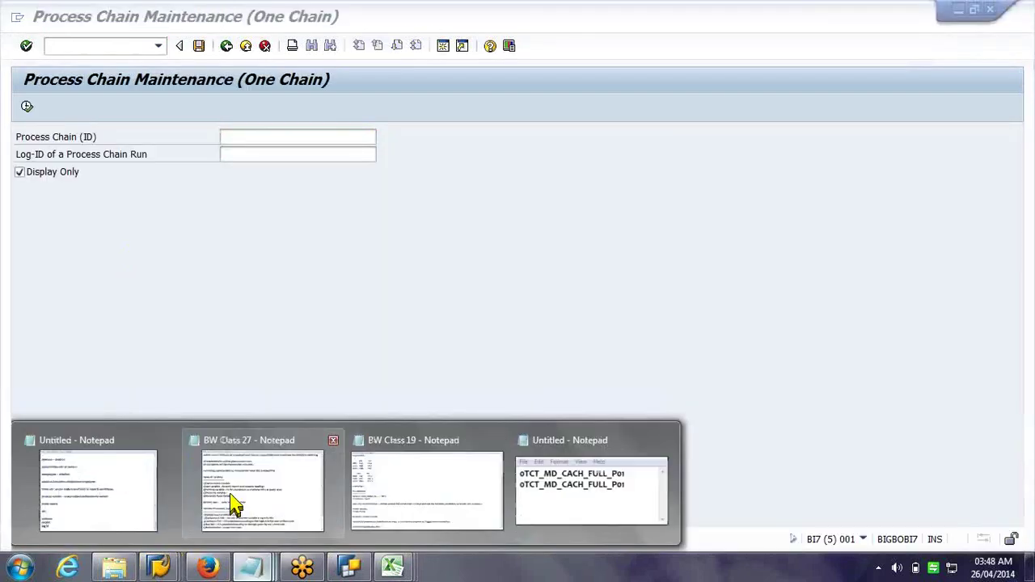
{"action": "left_click", "coordinate": [97, 489]}
{"action": "type", "text": "-- monitor all"}
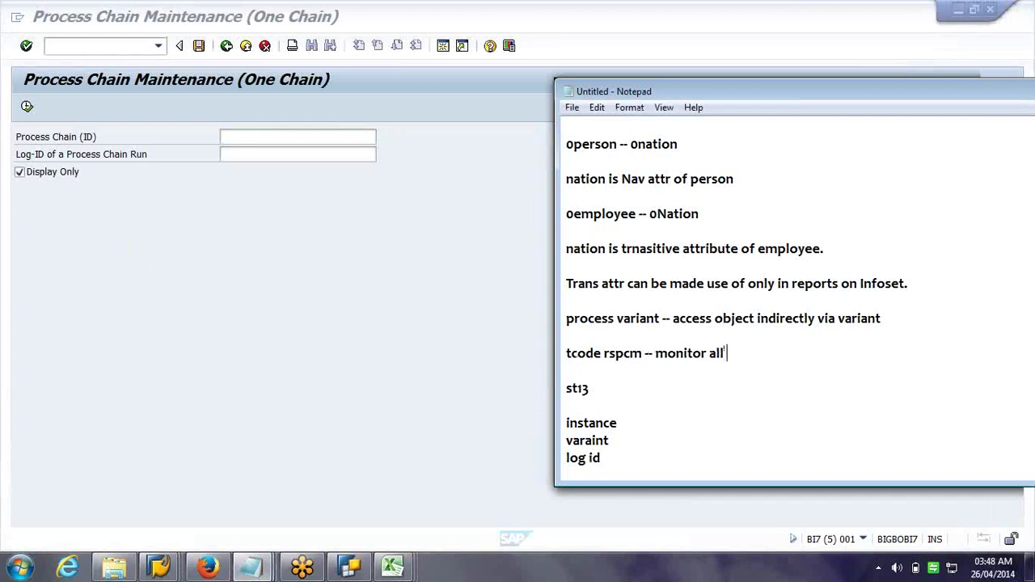
{"action": "type", "text": " chains rspc1"}
{"action": "type", "text": "- monitor single cja"}
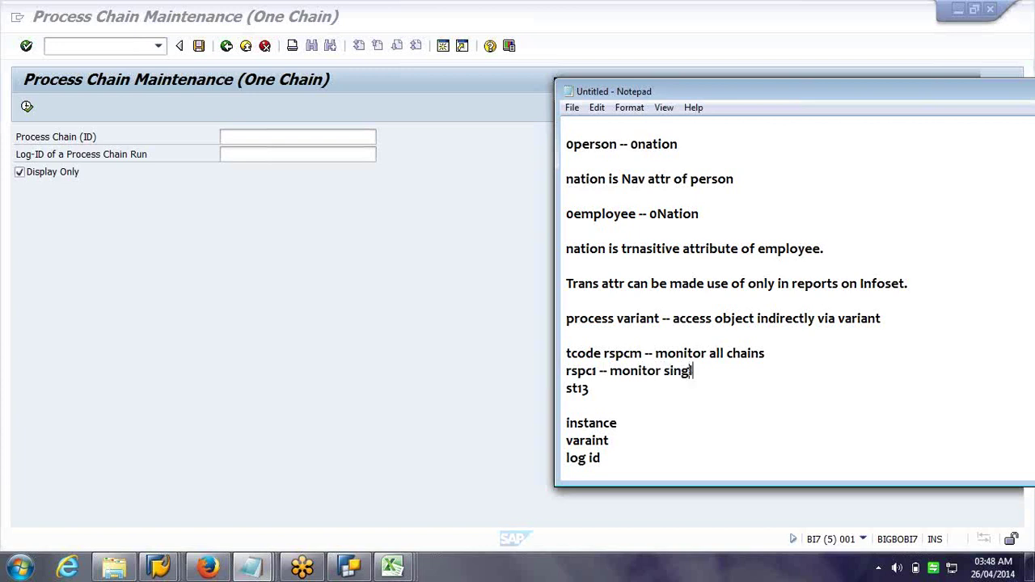
{"action": "key", "text": "BackSpace"}
{"action": "key", "text": "BackSpace"}
{"action": "type", "text": "hain"}
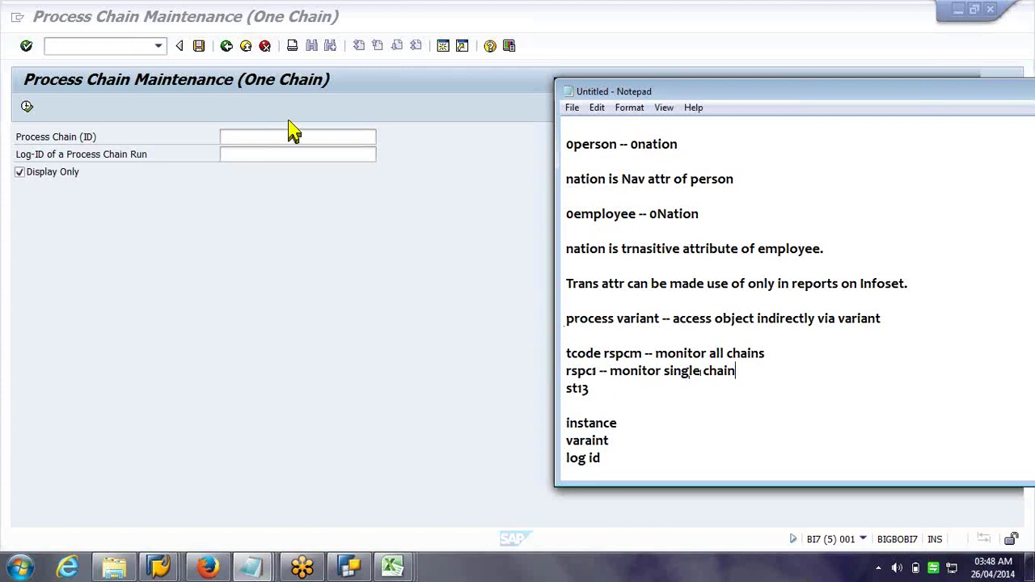
In SAP, display the process chain run with log ID DHEMCBN7DZDH6S5L6JXENIASY, keeping Display Only enabled
{"action": "left_click", "coordinate": [287, 157]}
{"action": "type", "text": "DHEMCBN7DZDH6S5L6JXENIASY"}
{"action": "left_click", "coordinate": [27, 108]}
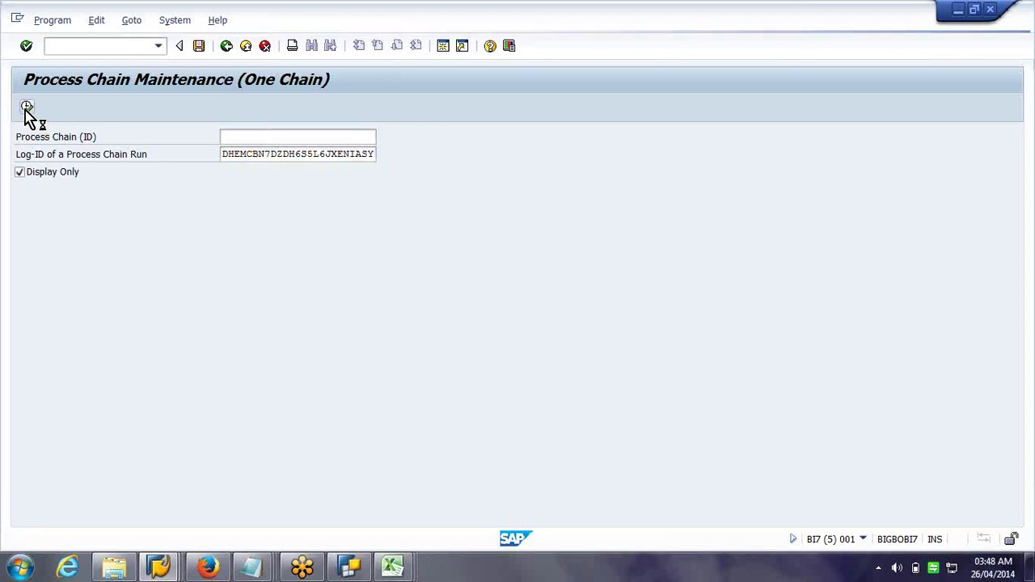
Review the chain ID 0TCT_MD_CACH_FULL_P01 in the other Notepad window and minimize that window
{"action": "left_click", "coordinate": [271, 569]}
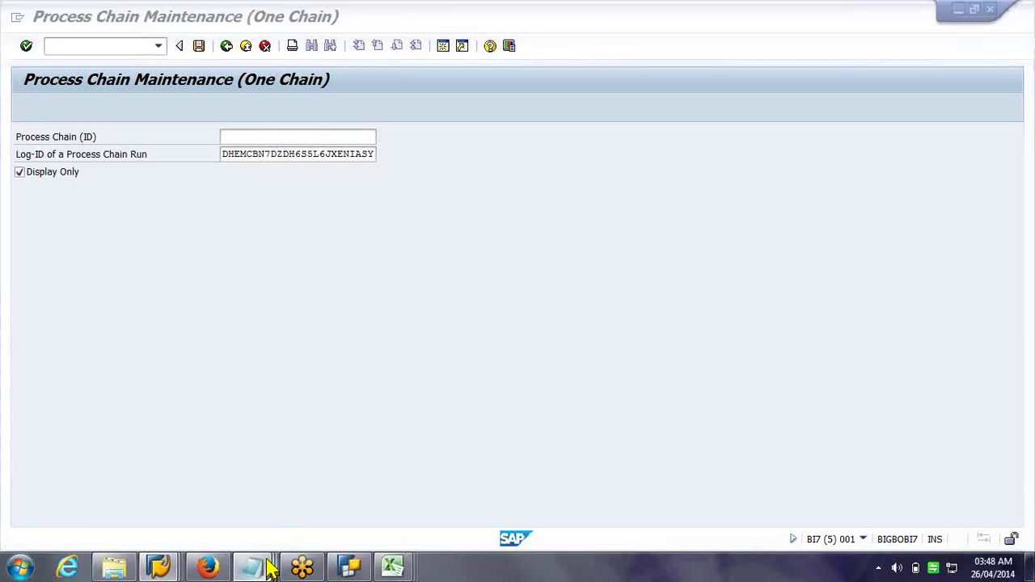
{"action": "left_click", "coordinate": [591, 490]}
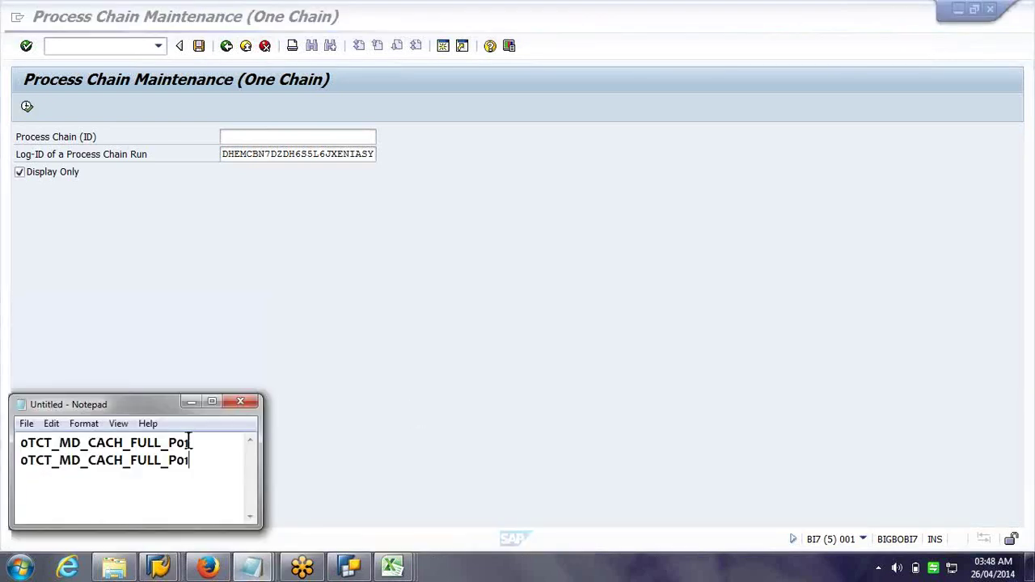
{"action": "left_click_drag", "start_coordinate": [188, 443], "coordinate": [11, 439]}
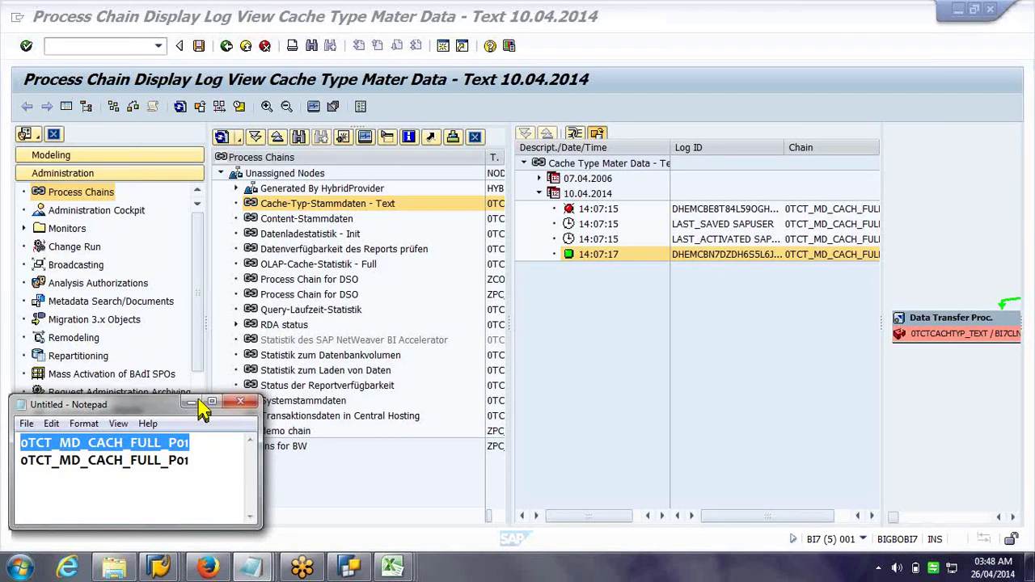
{"action": "left_click", "coordinate": [195, 402]}
Return to the chain's active version, reopen its log view, and select logs for This Month and Last Month
{"action": "left_click", "coordinate": [252, 48]}
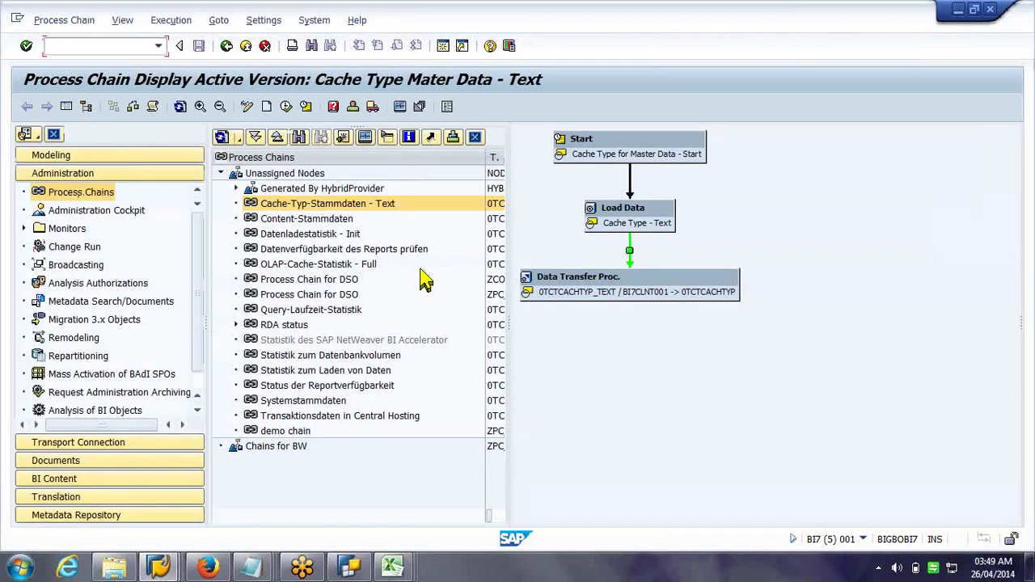
{"action": "left_click", "coordinate": [154, 107]}
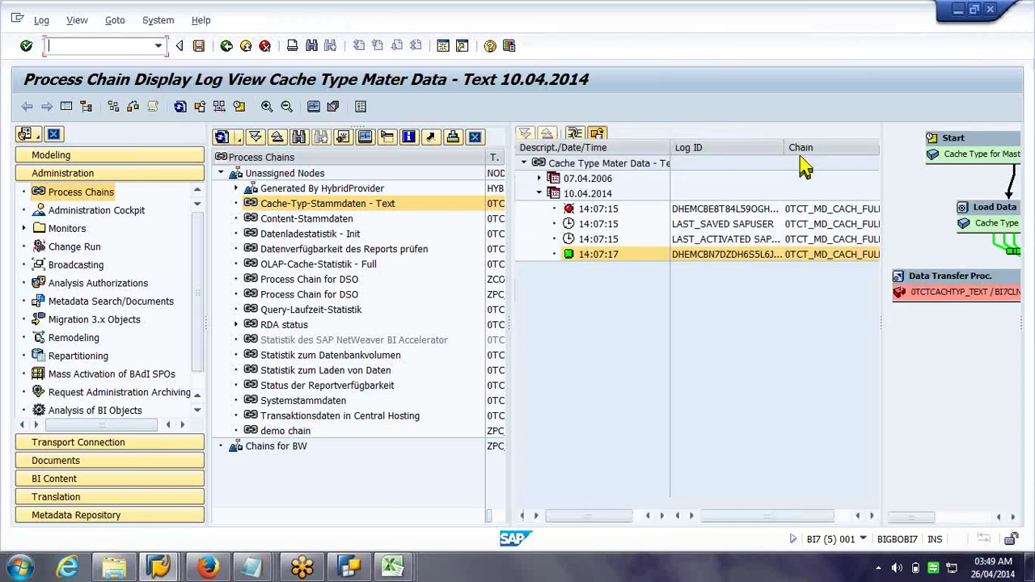
{"action": "left_click", "coordinate": [599, 134]}
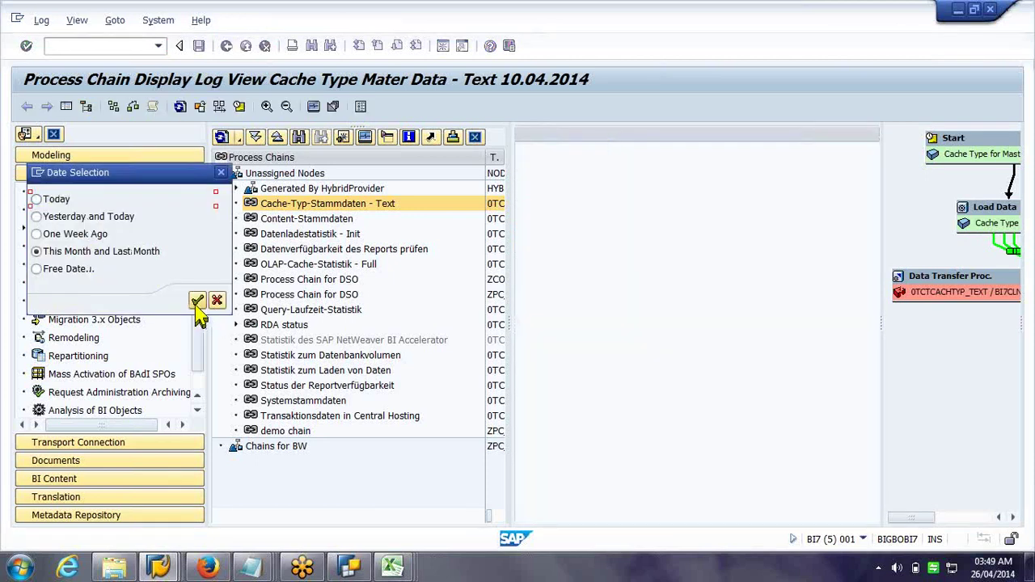
{"action": "left_click", "coordinate": [196, 302]}
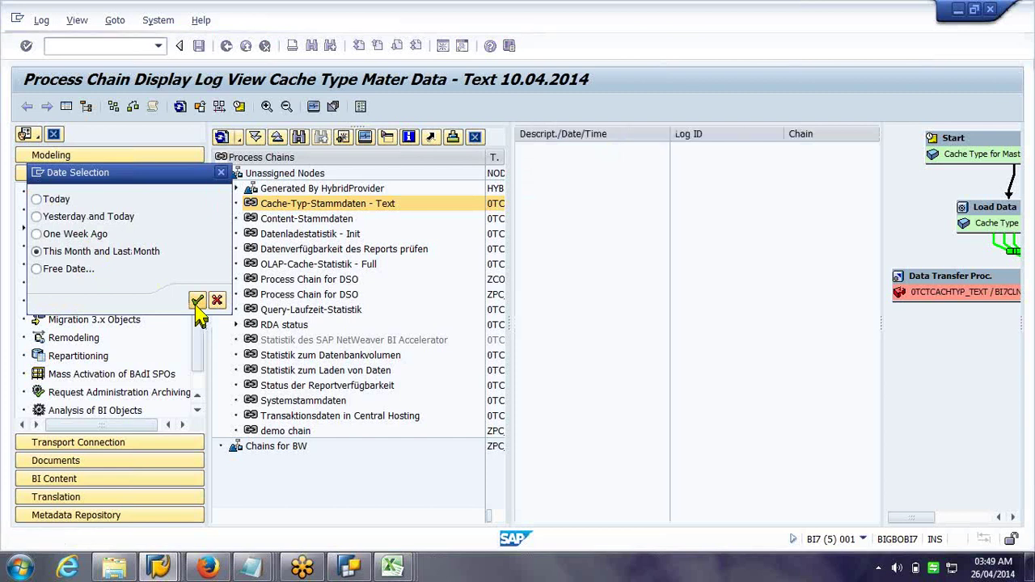